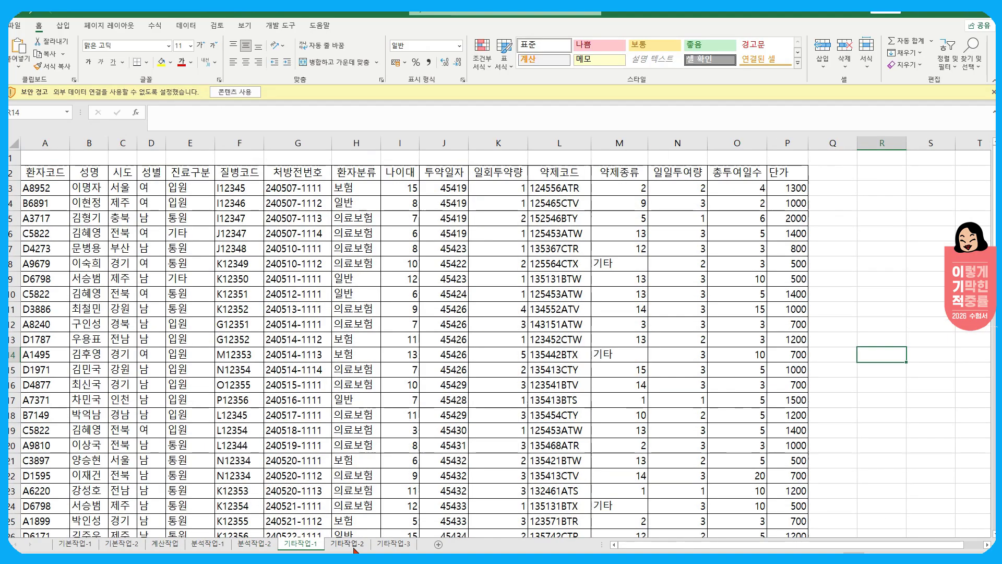
Go to the 기본작업-1 sheet and enable the workbook's blocked external data content
left_click(348, 544)
left_click(394, 544)
left_click(75, 544)
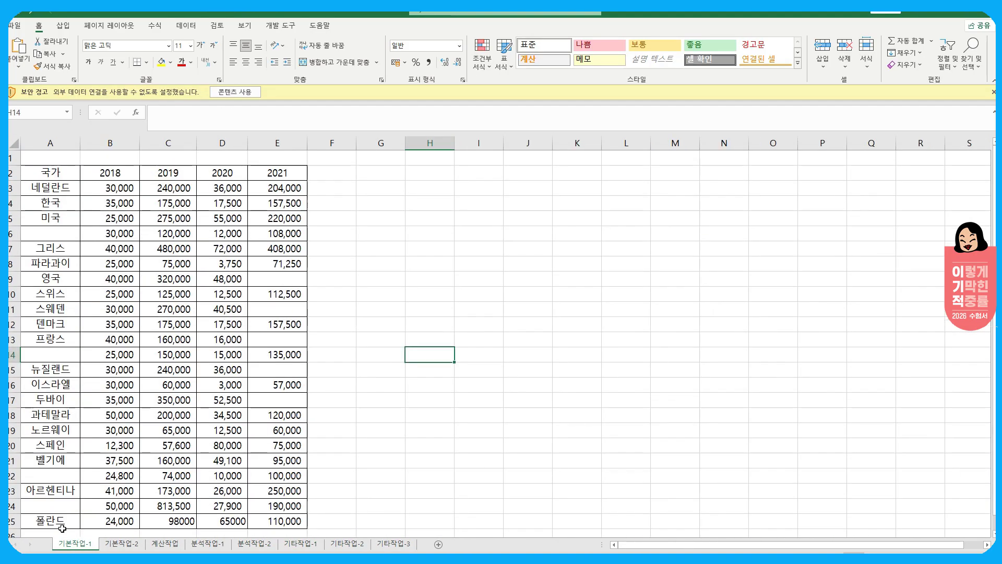
left_click(241, 94)
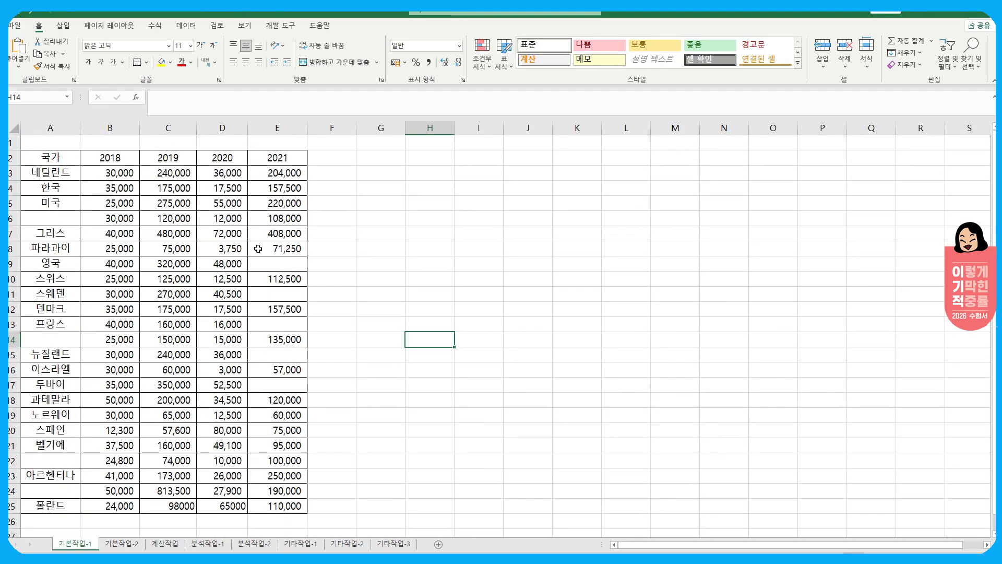
Examine the country table in A3:E25, comparing the 2021 column with the 2018 to 2020 columns
left_click(224, 267)
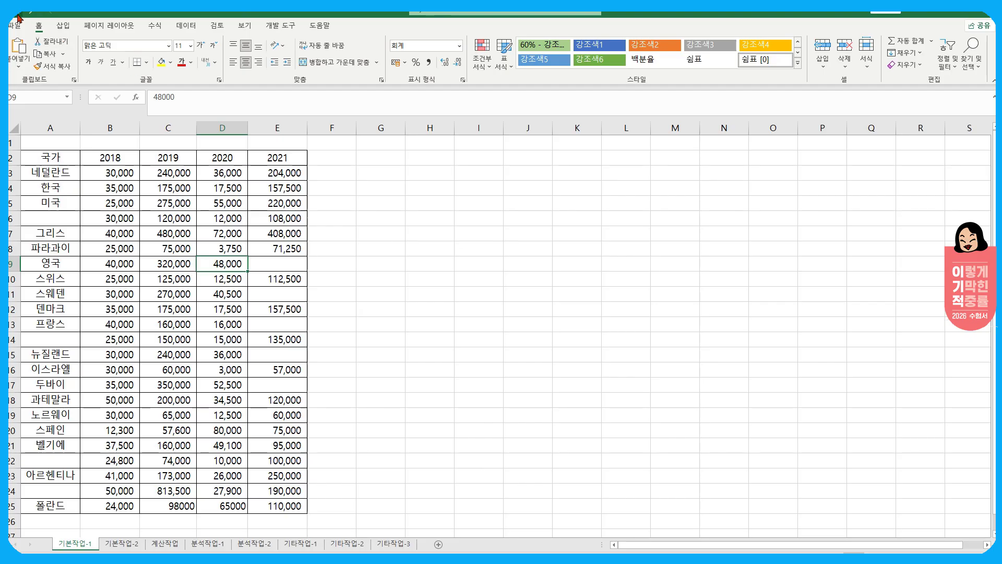
left_click(141, 222)
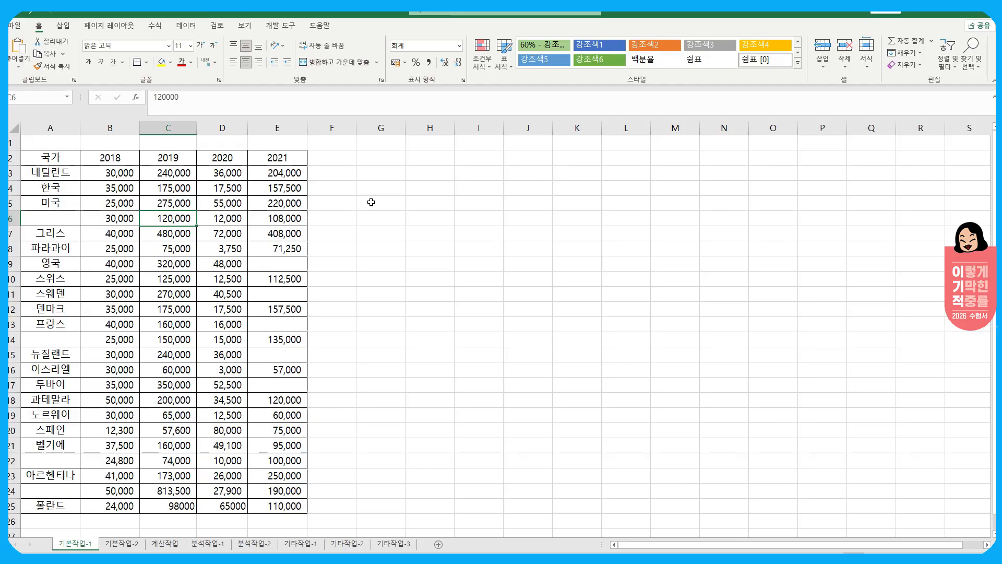
left_click_drag(35, 172, 268, 505)
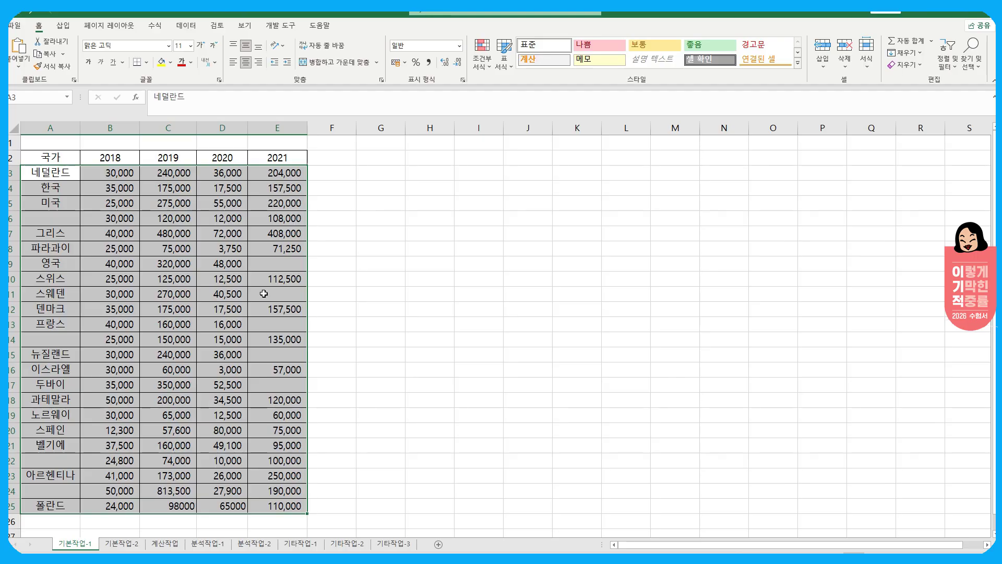
left_click_drag(119, 176, 225, 177)
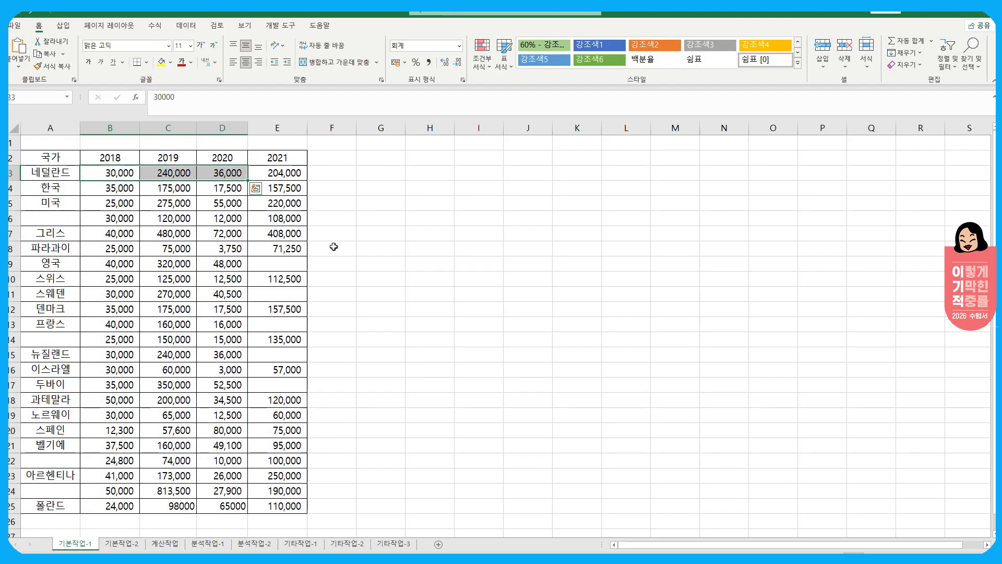
left_click(284, 176)
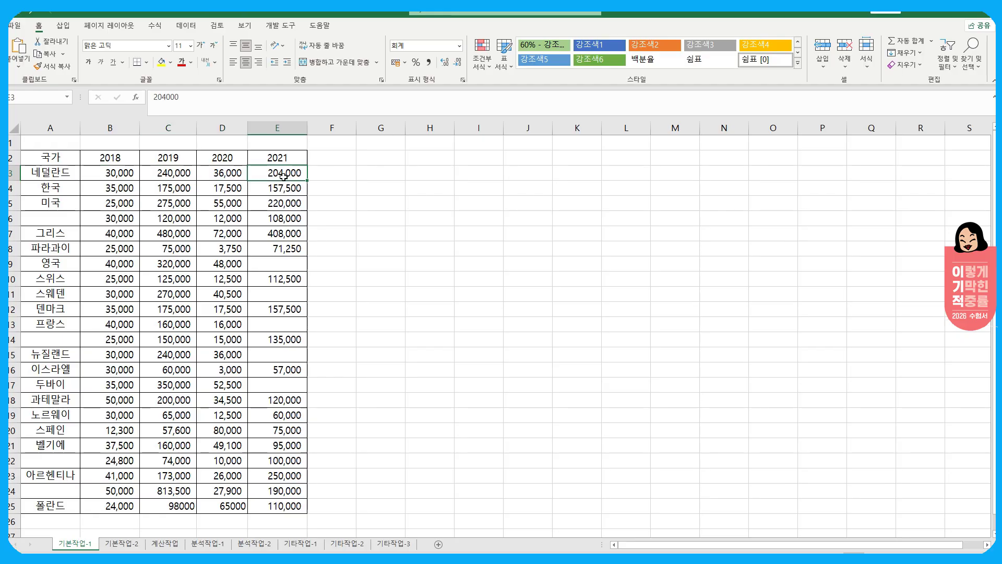
left_click_drag(111, 174, 119, 478)
left_click(119, 430)
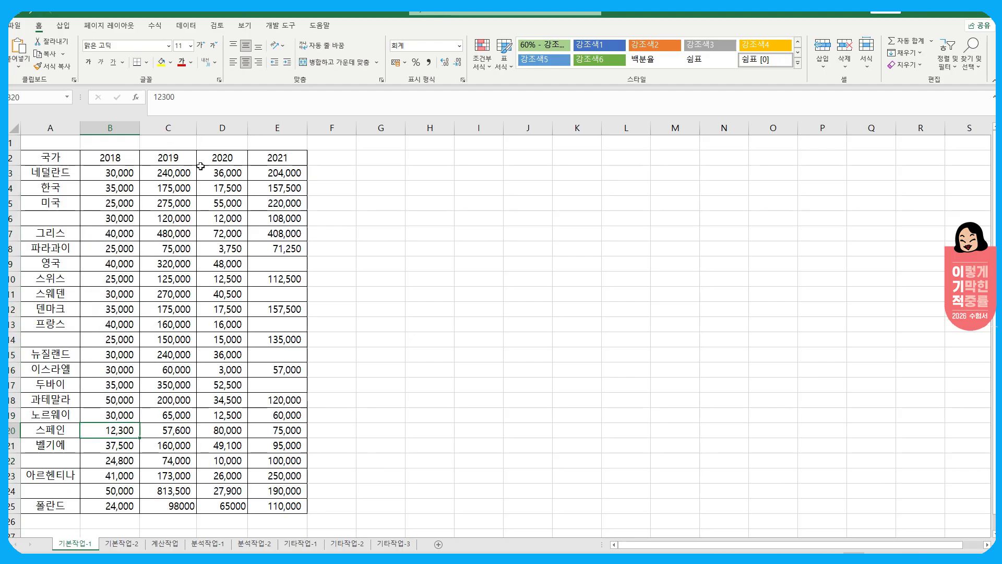
left_click(295, 174)
left_click(119, 174)
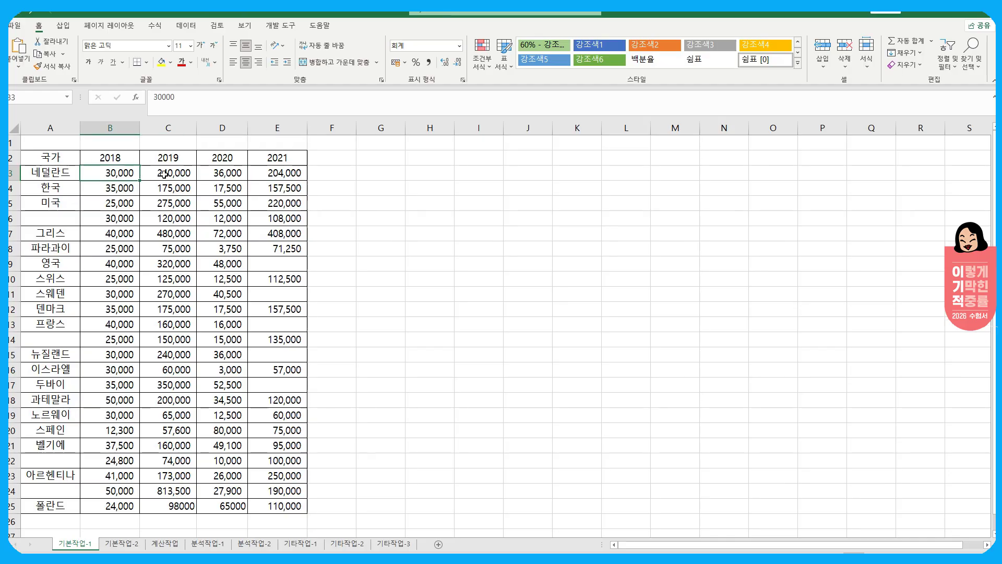
left_click(165, 173)
left_click(210, 176)
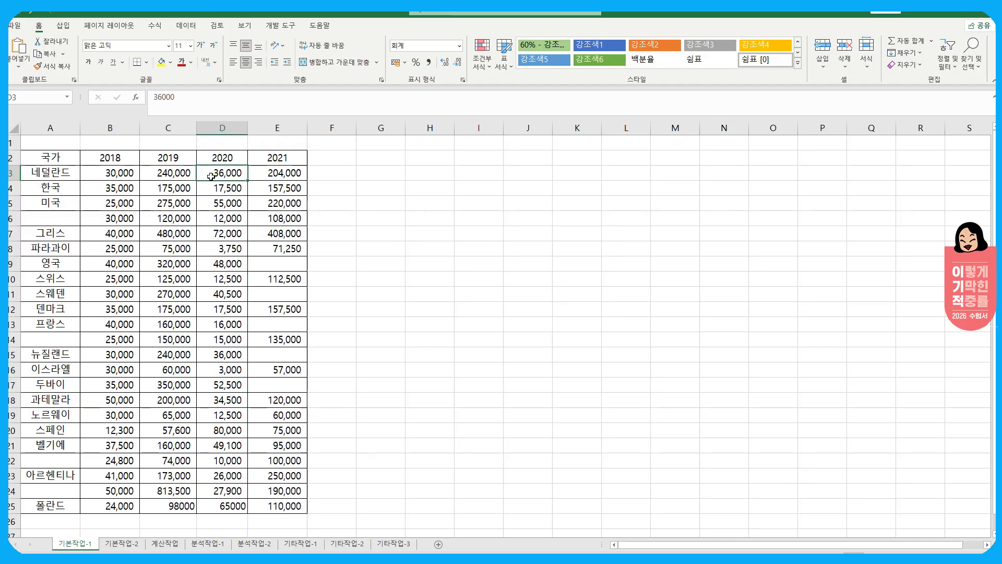
Enter the criteria heading 조건 in cell H2
left_click(439, 156)
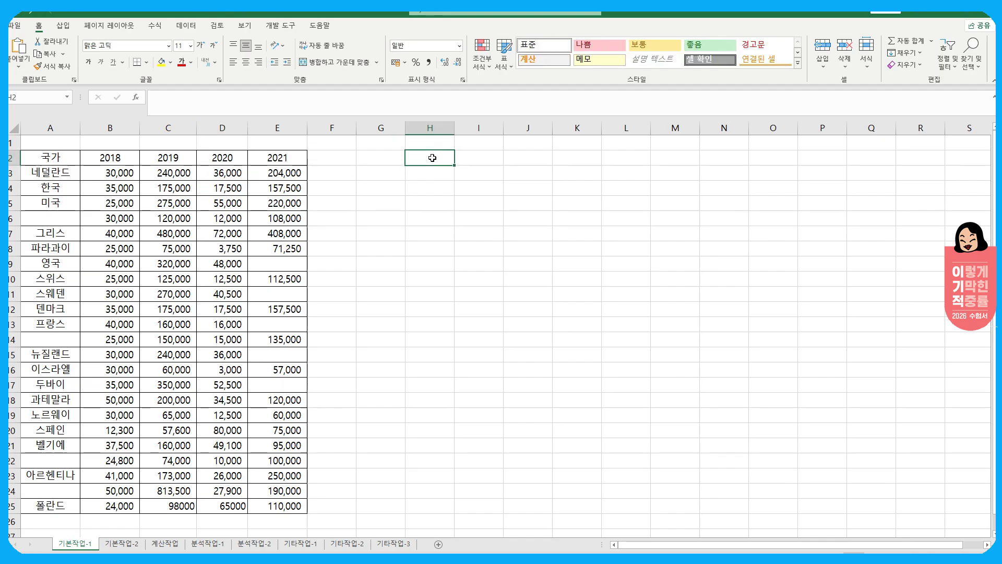
type("w")
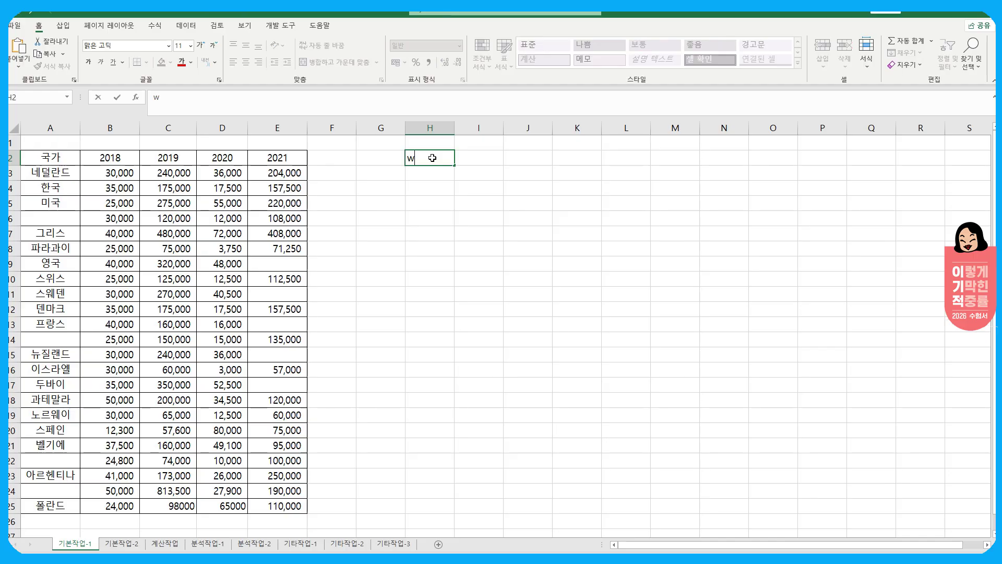
key("BackSpace")
key("Hangul")
type("조건")
key("Return")
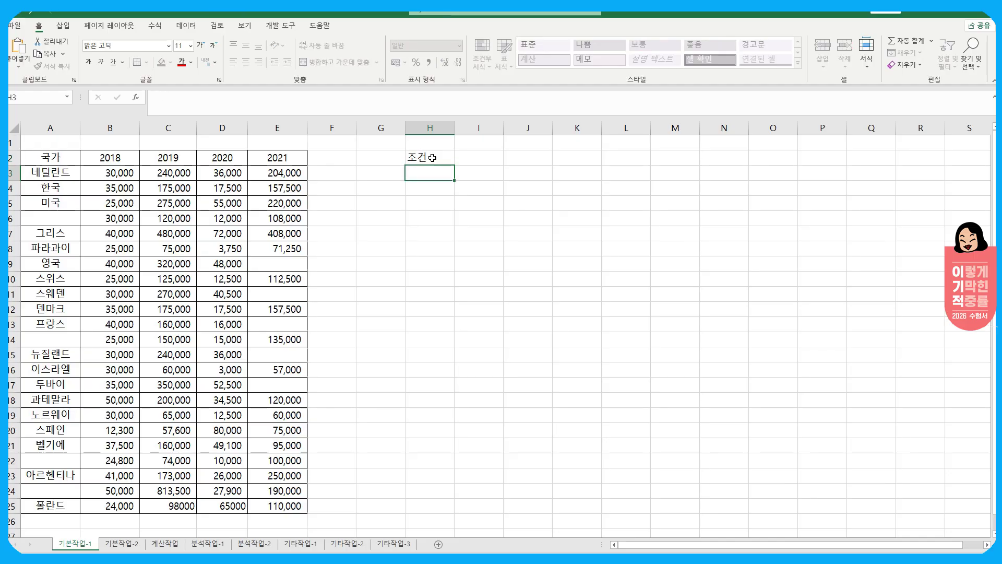
Begin a formula in H3 that tests whether E3 is greater than the AVERAGE of B3:D3
type("=")
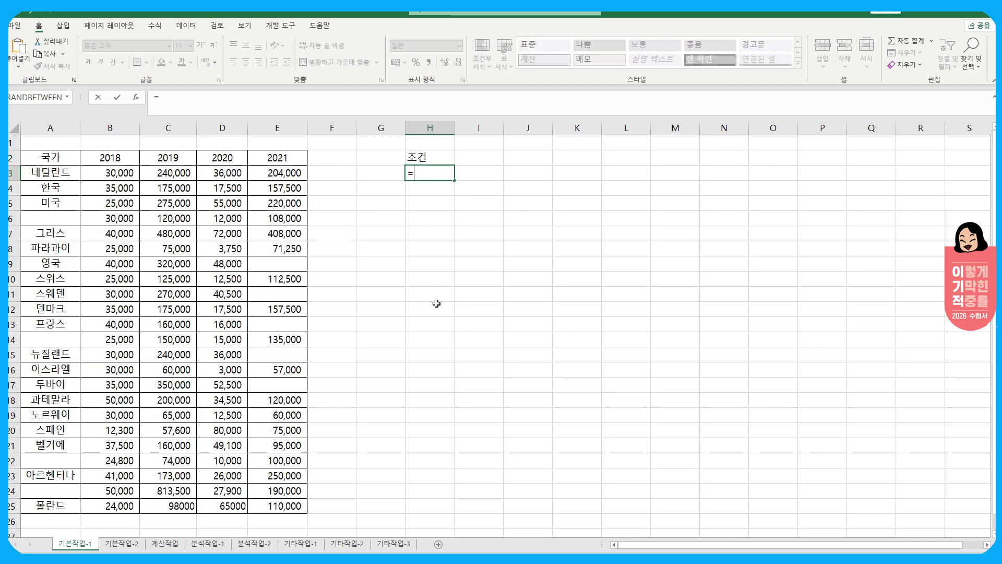
key("Escape")
scroll(435, 299, "up", 1, "ctrl")
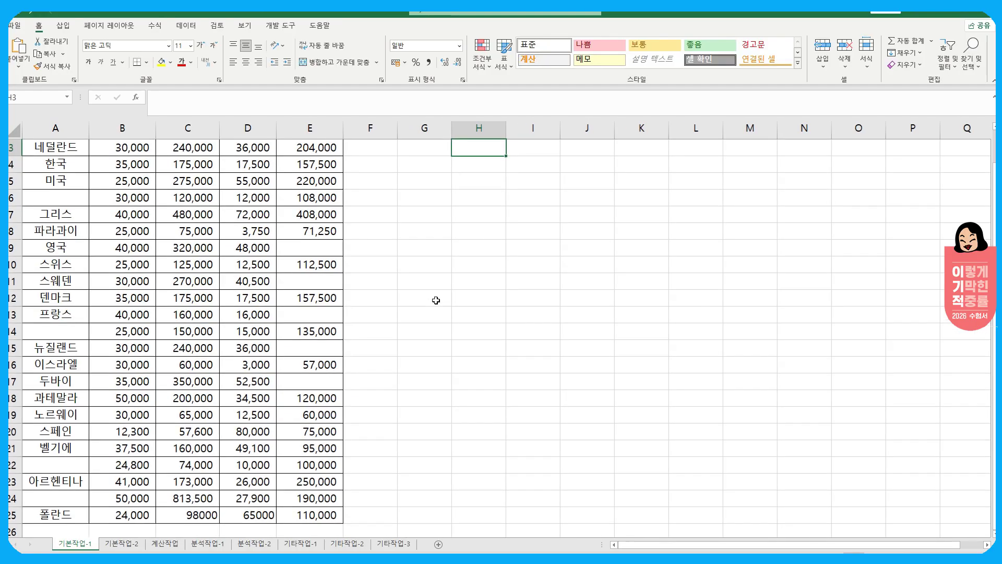
type("=")
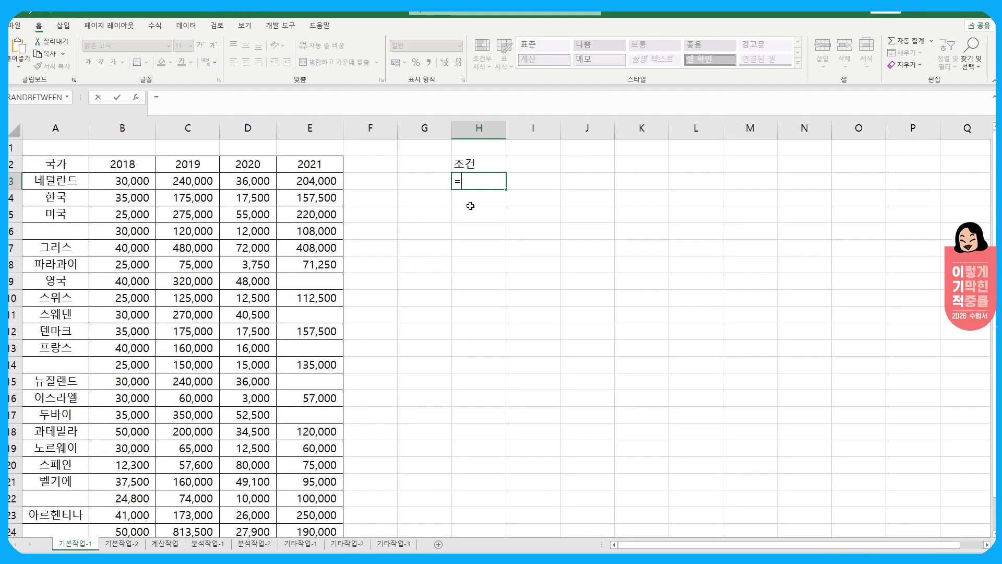
left_click(286, 179)
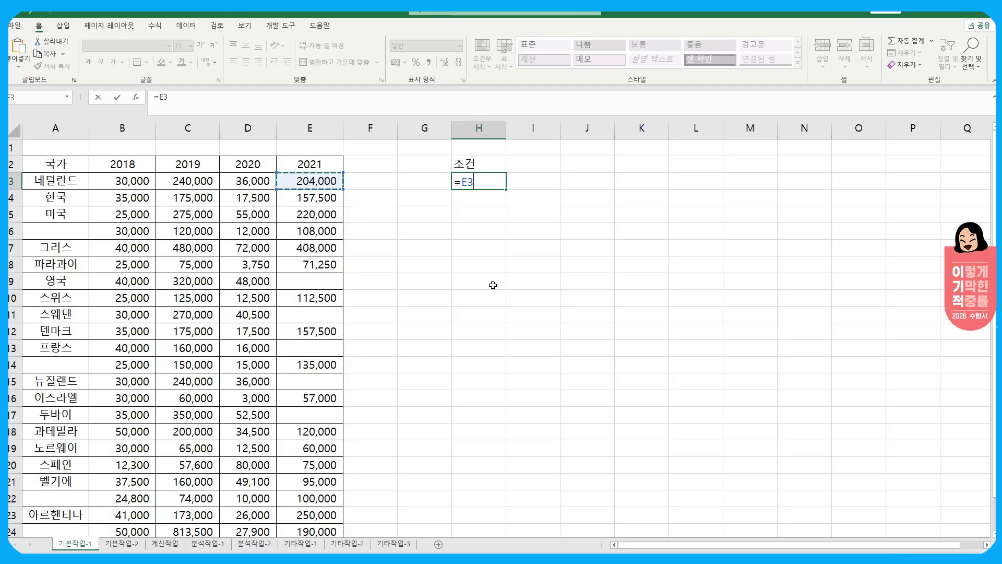
type(">")
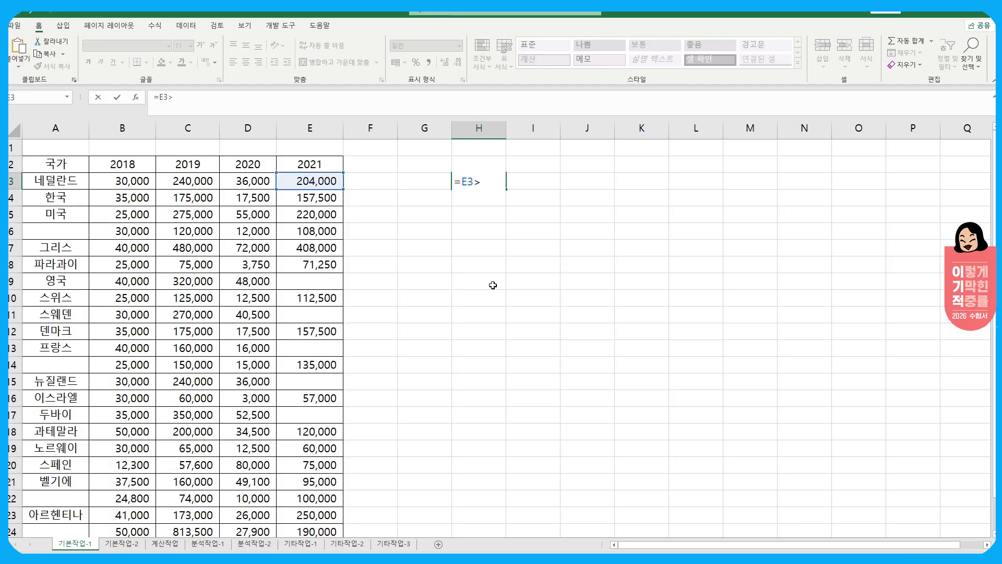
type("av")
key("Down")
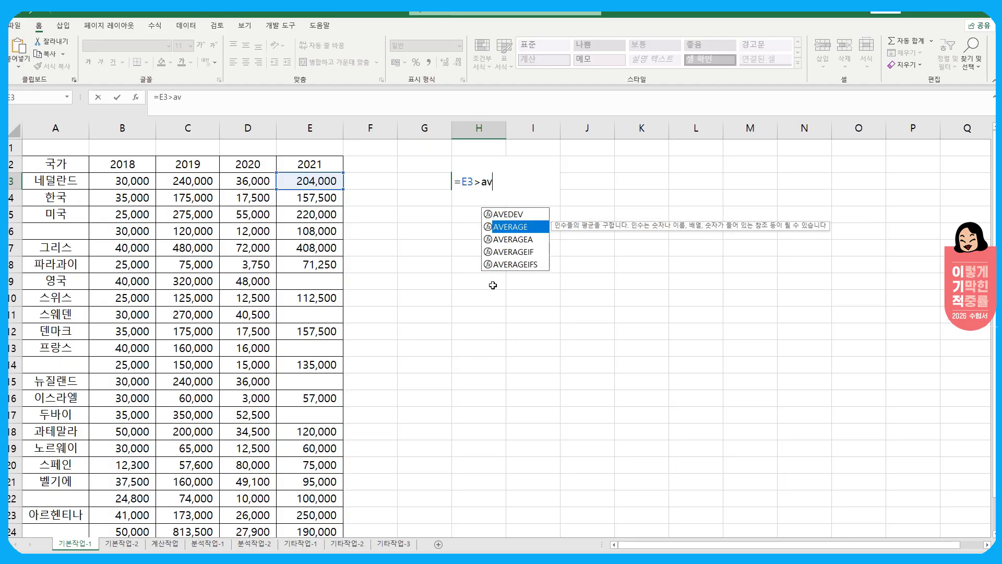
key("Tab")
left_click_drag(124, 183, 261, 179)
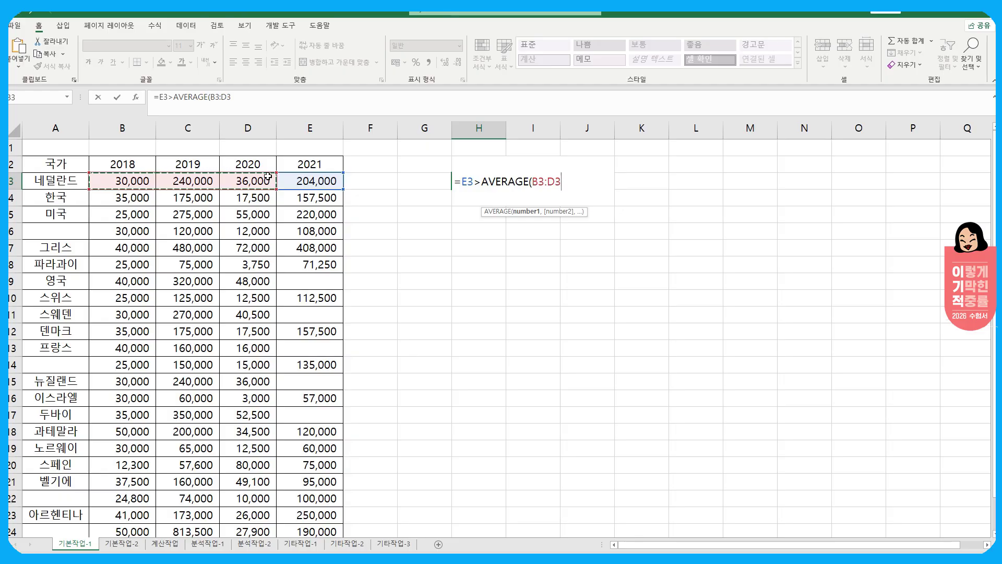
Make the column references absolute and complete the H3 formula as =$E3>AVERAGE($B3:$D3)
key("F4")
key("F4")
key("F4")
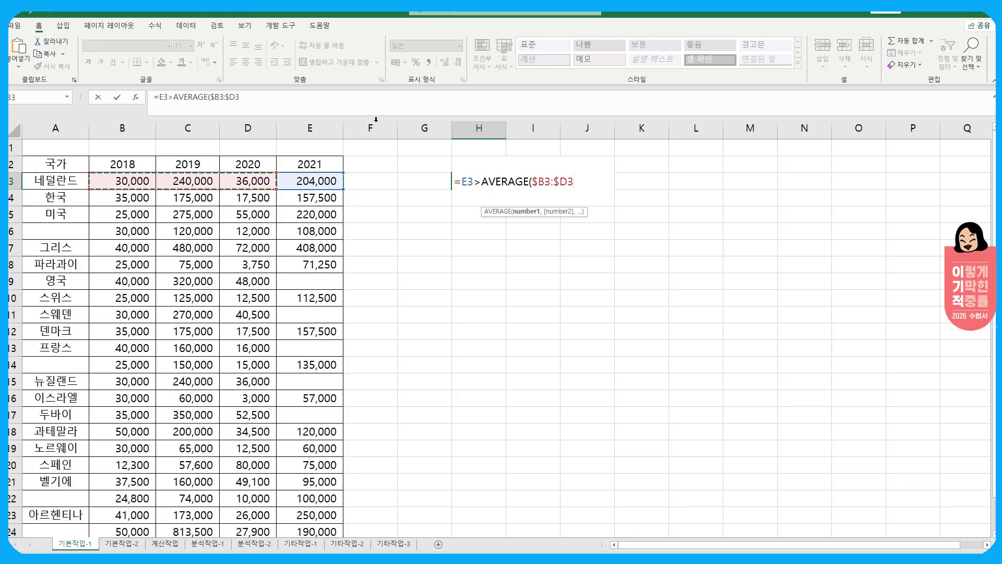
double_click(472, 182)
key("F4")
key("F4")
key("F4")
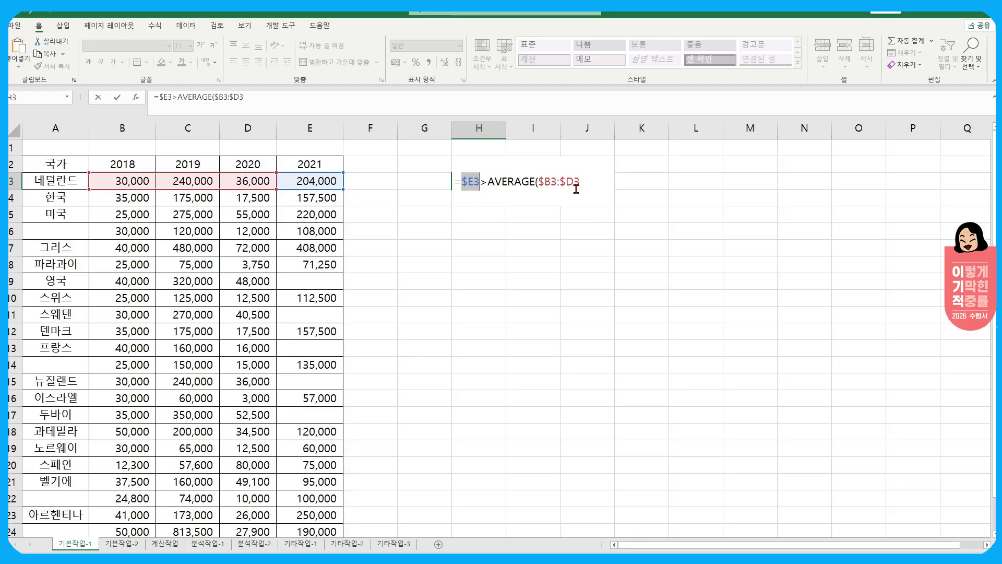
left_click(580, 184)
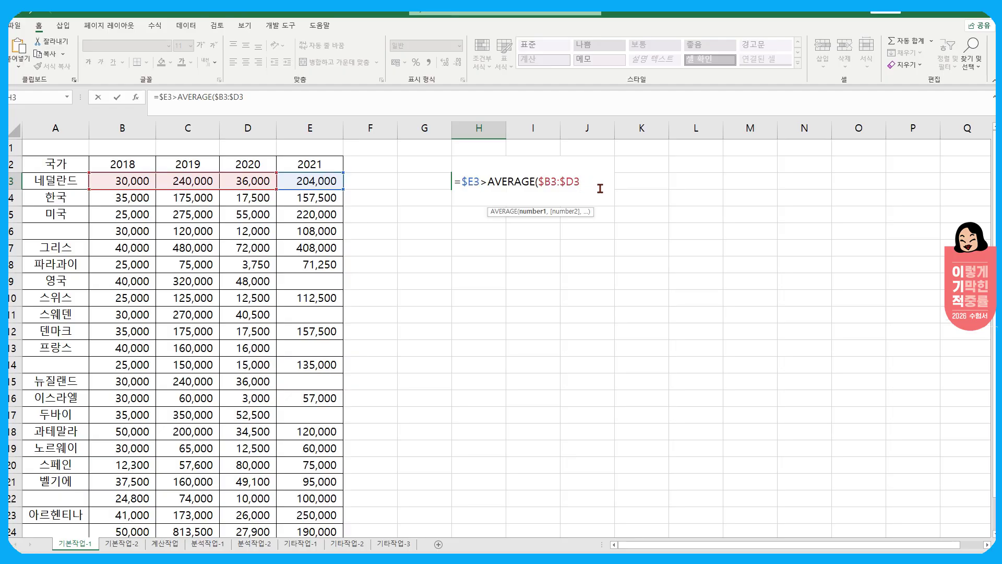
type(")")
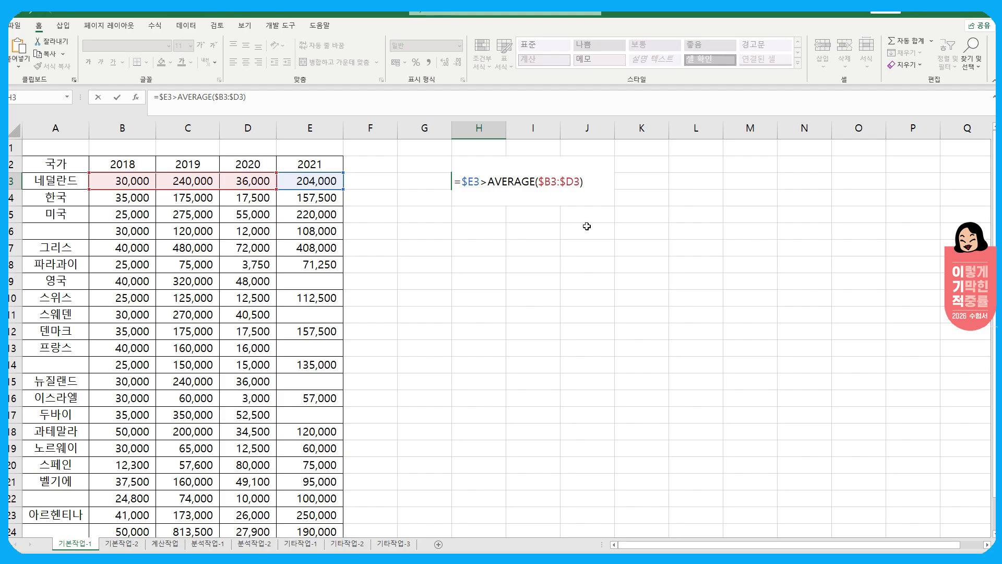
key("ctrl+Return")
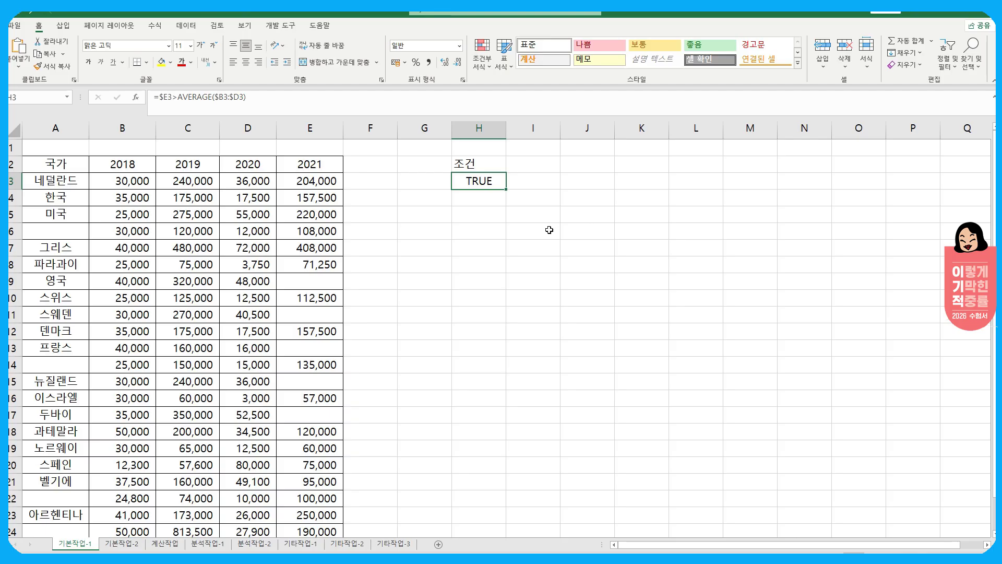
left_click(154, 181)
left_click_drag(156, 181, 308, 181)
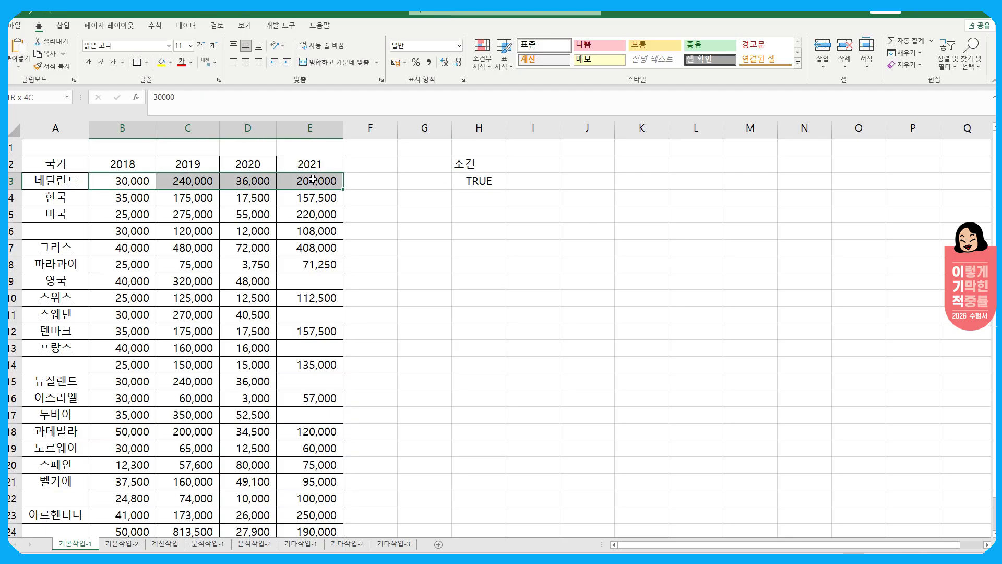
left_click(478, 183)
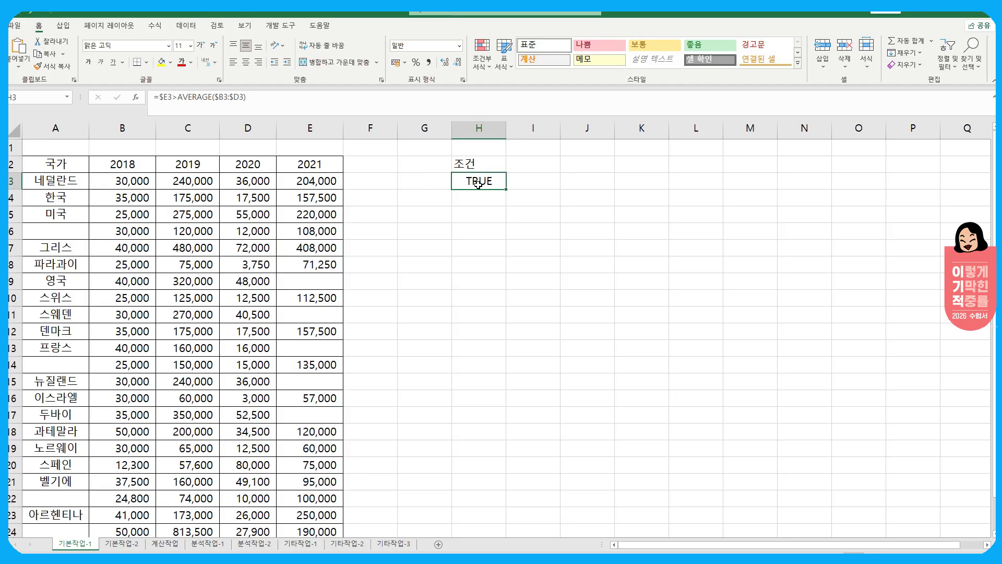
left_click(476, 213)
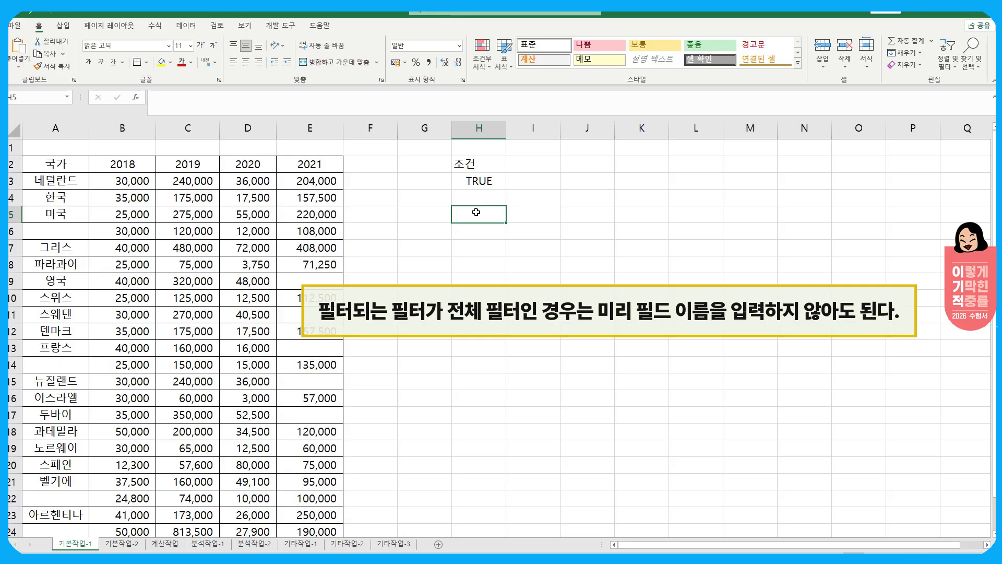
Start an Advanced Filter on the country table and set its list range to A2:E25
left_click(186, 230)
left_click(187, 25)
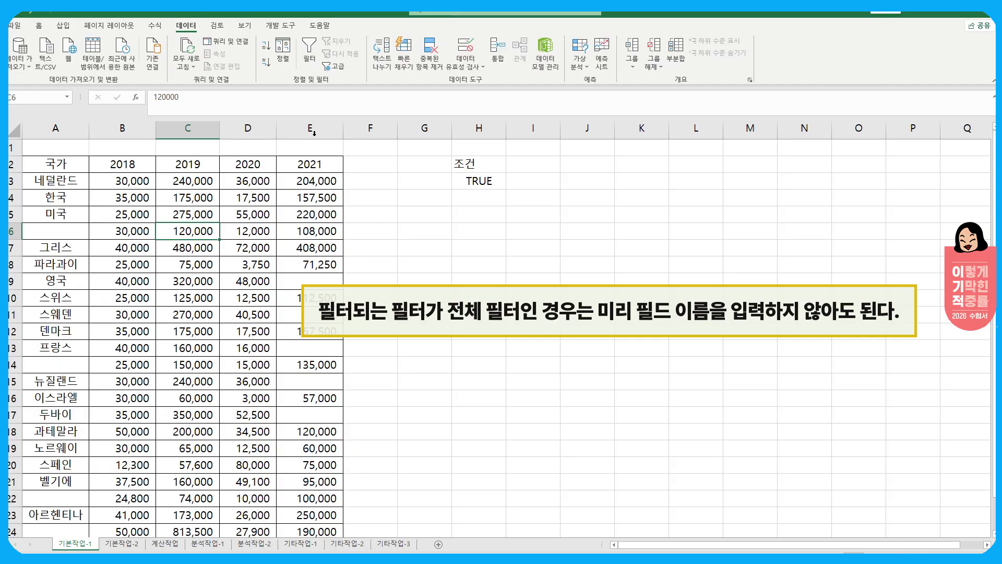
left_click(336, 66)
scroll(198, 319, "down", 4)
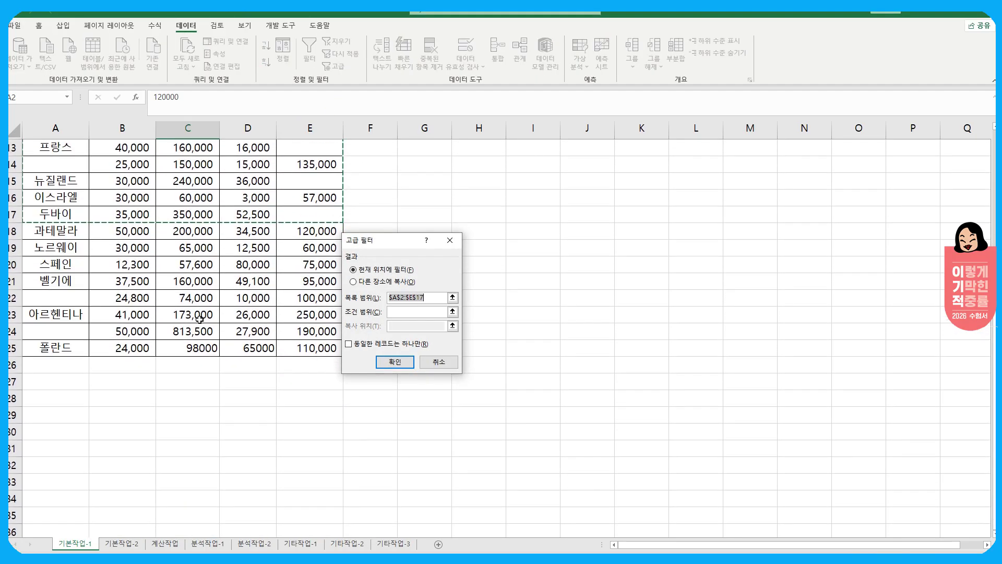
scroll(198, 320, "up", 2)
scroll(176, 326, "up", 2)
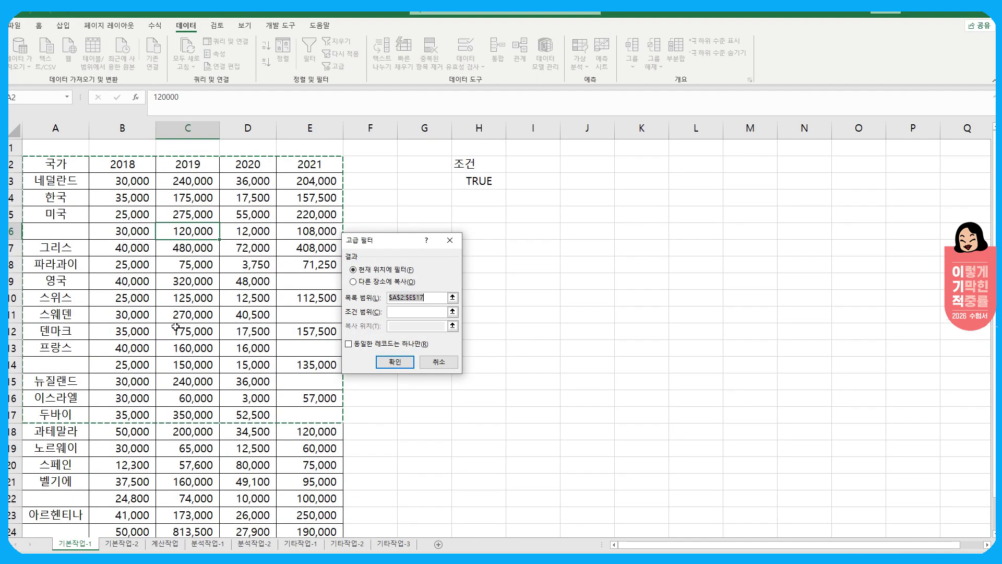
left_click_drag(59, 166, 317, 502)
scroll(334, 366, "up", 1)
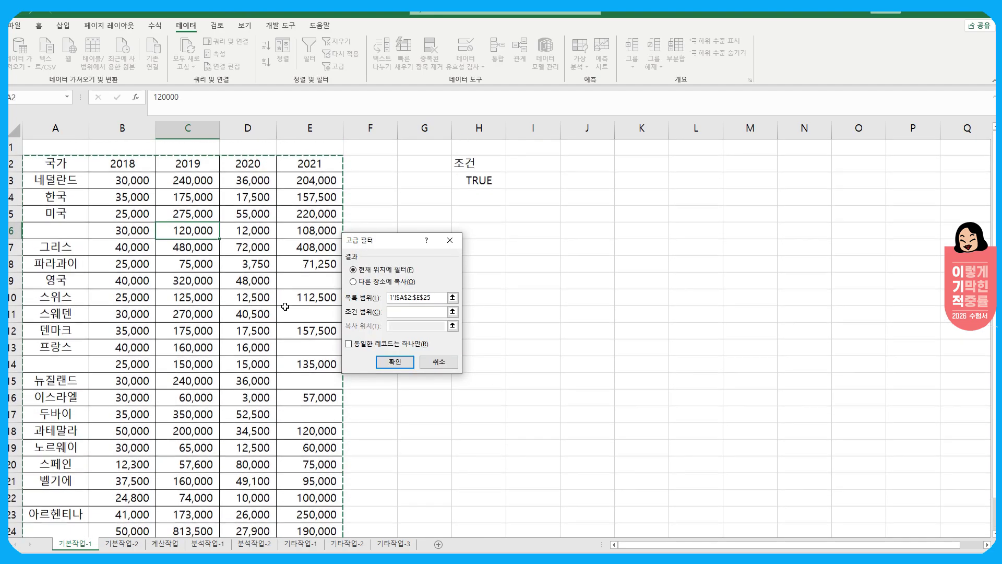
Complete the Advanced Filter with criteria range H2:H3 and the results copied to H5, and widen column H to fit the country names
left_click(403, 311)
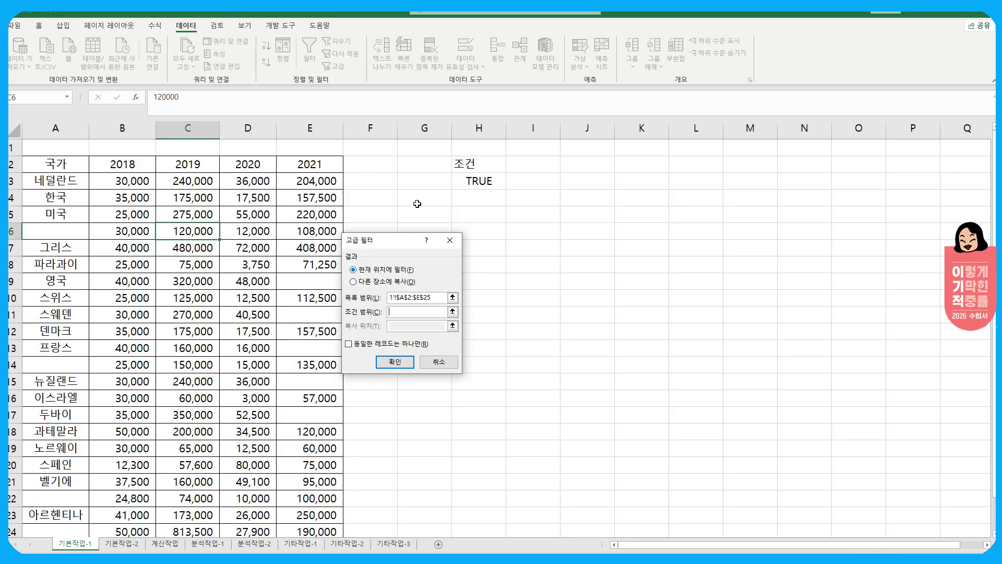
left_click_drag(474, 166, 480, 179)
left_click(371, 282)
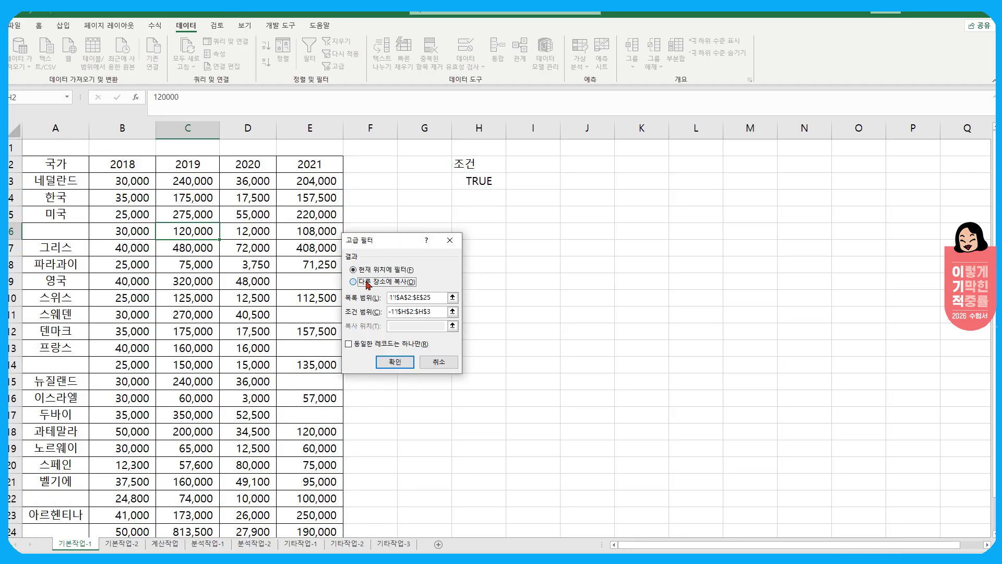
left_click(411, 328)
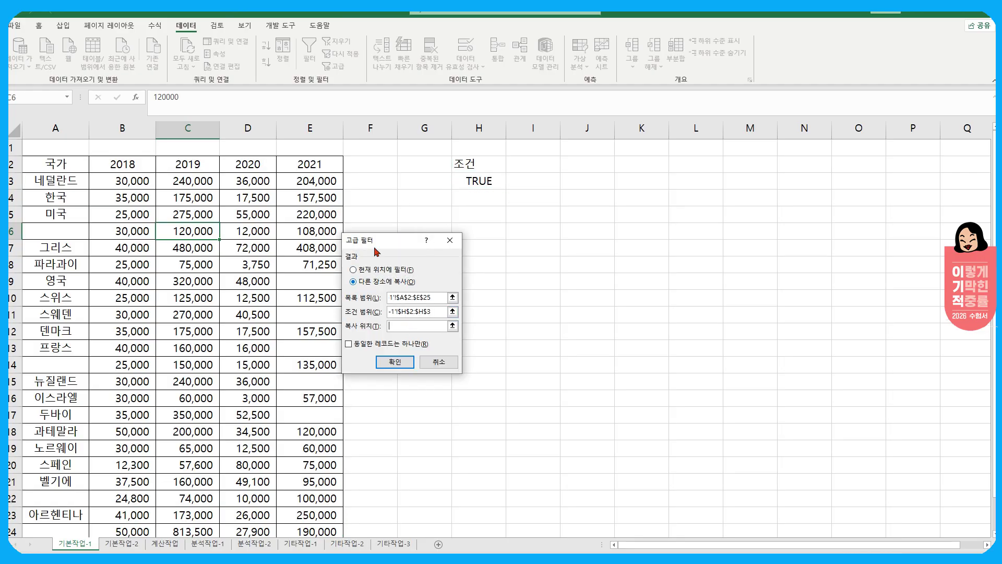
left_click(475, 213)
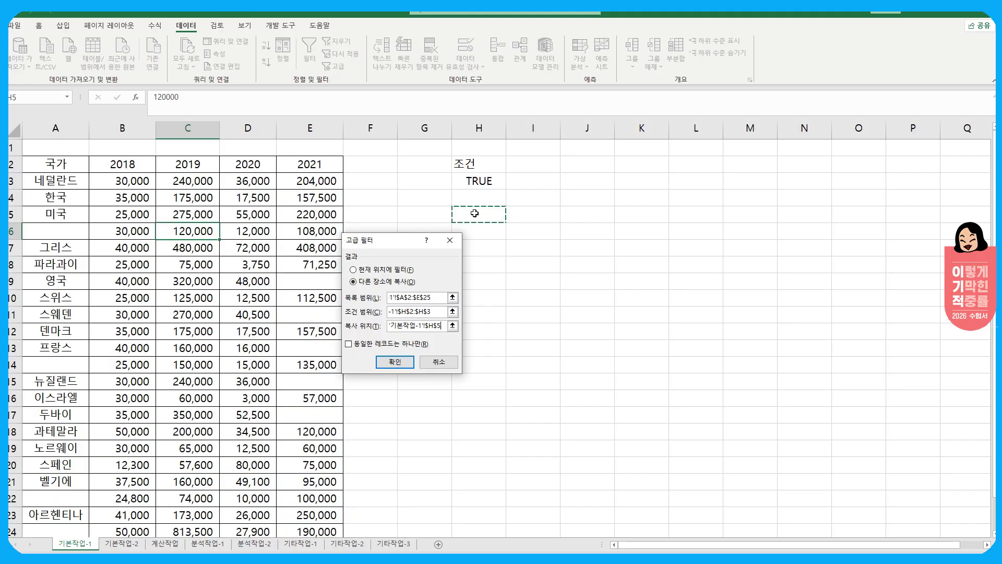
left_click(399, 361)
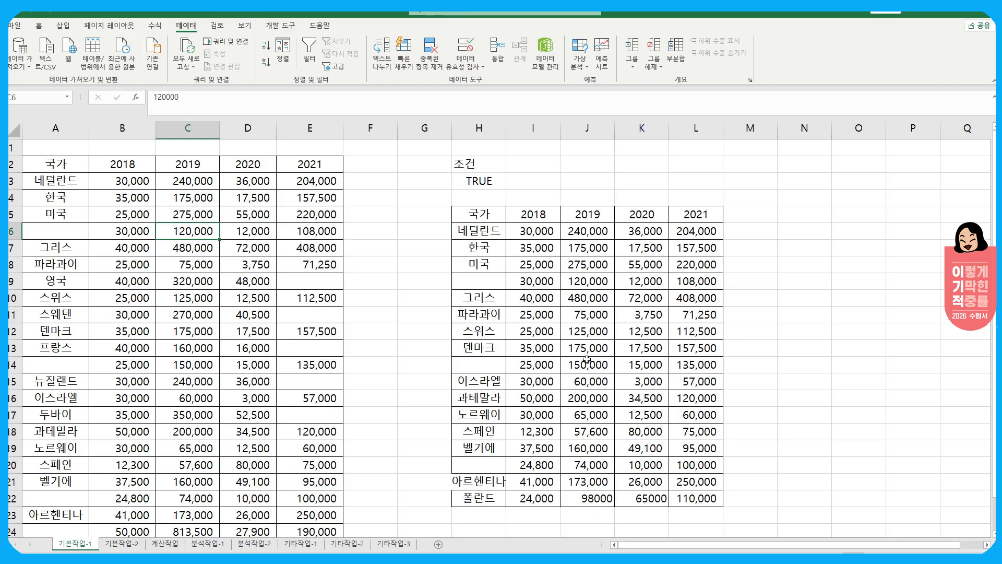
left_click_drag(506, 128, 518, 128)
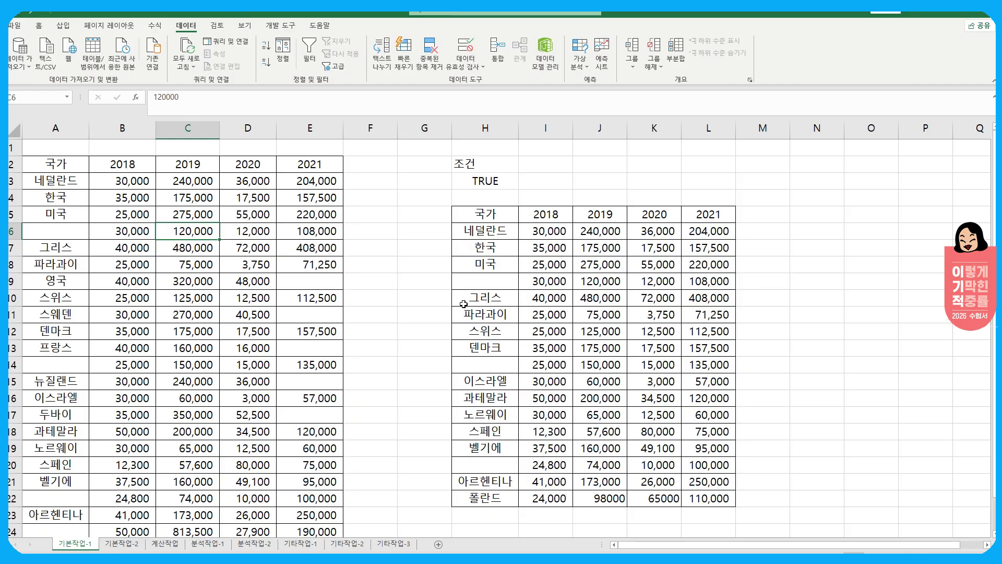
left_click_drag(494, 214, 700, 213)
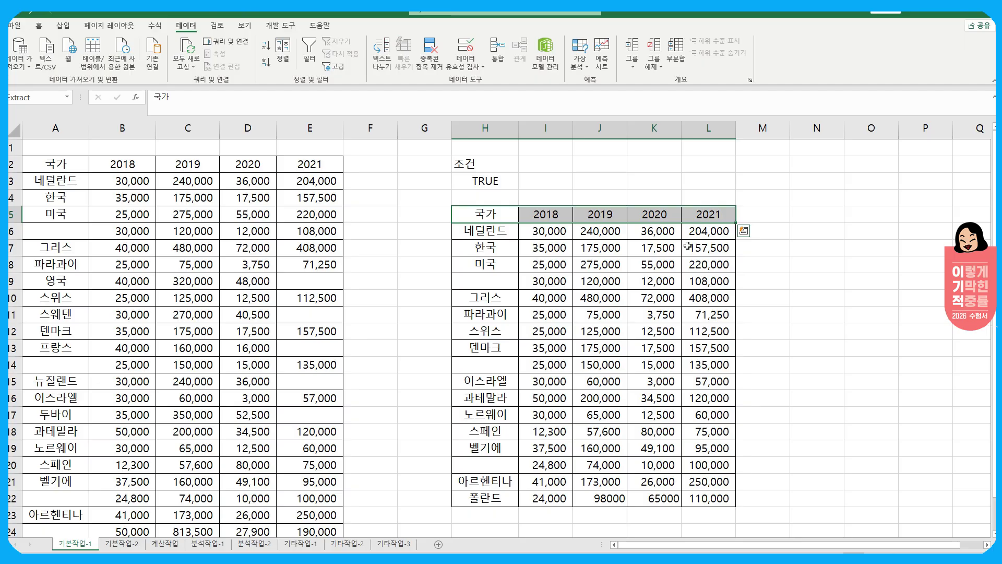
left_click_drag(78, 164, 297, 165)
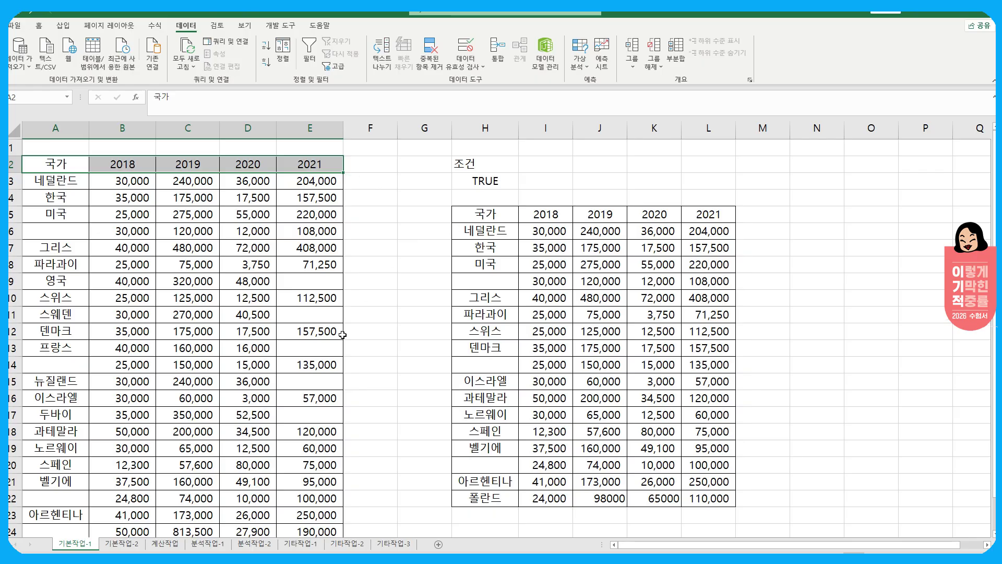
left_click(321, 282)
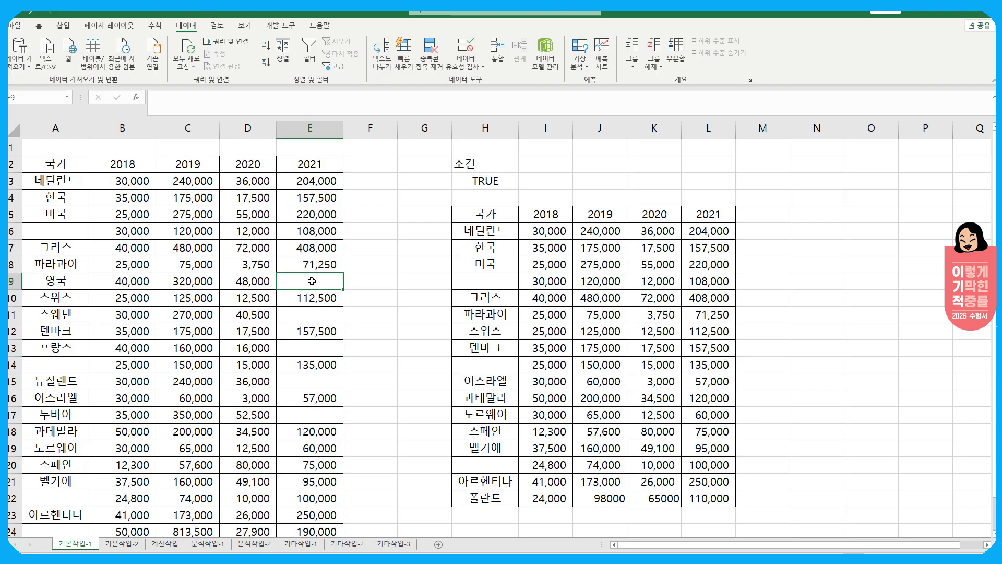
left_click_drag(52, 183, 320, 232)
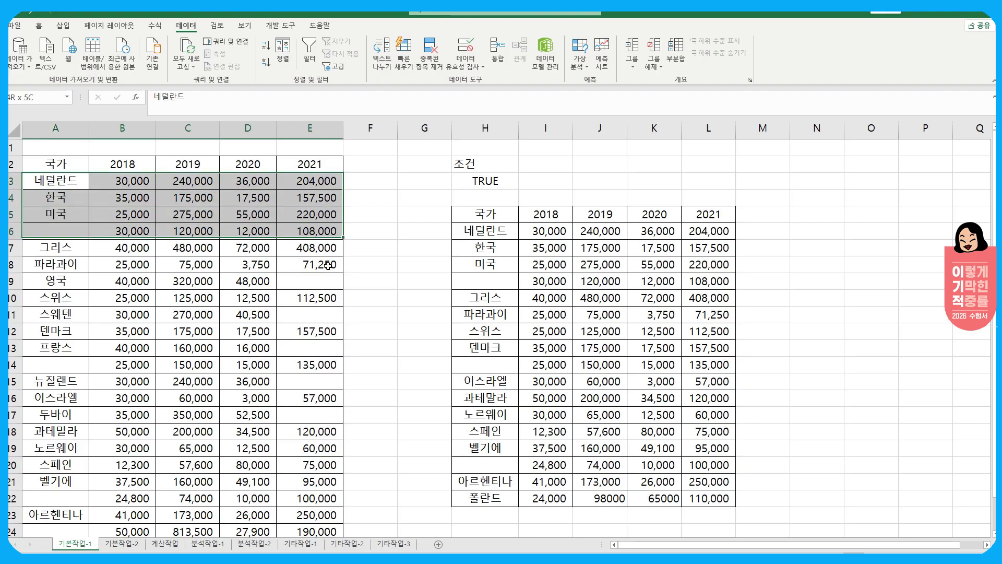
left_click_drag(328, 266, 294, 493)
scroll(328, 346, "up", 1)
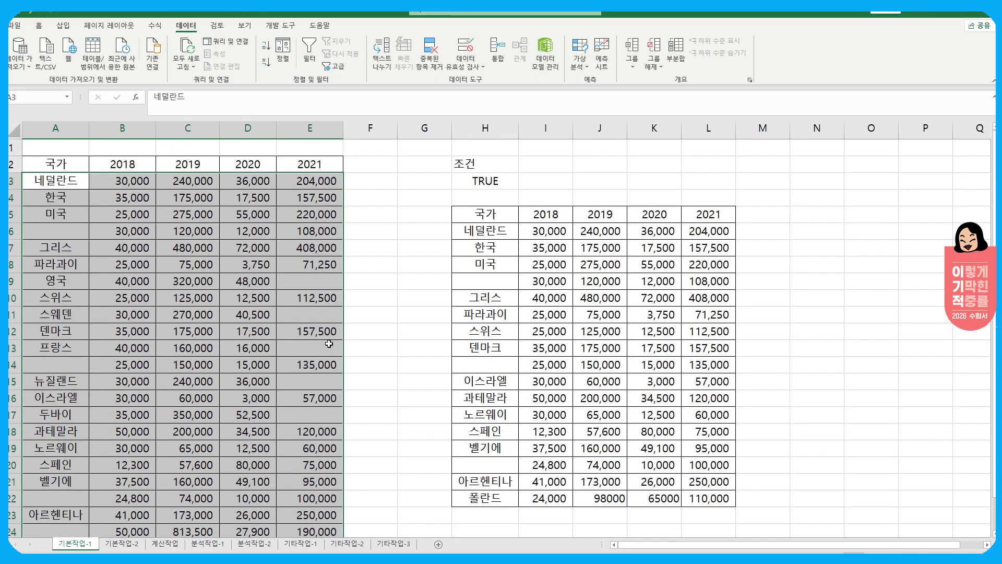
Begin a formula in F3 that compares the column-absolute reference $B3 using the greater-than-or-equal operator
left_click(384, 180)
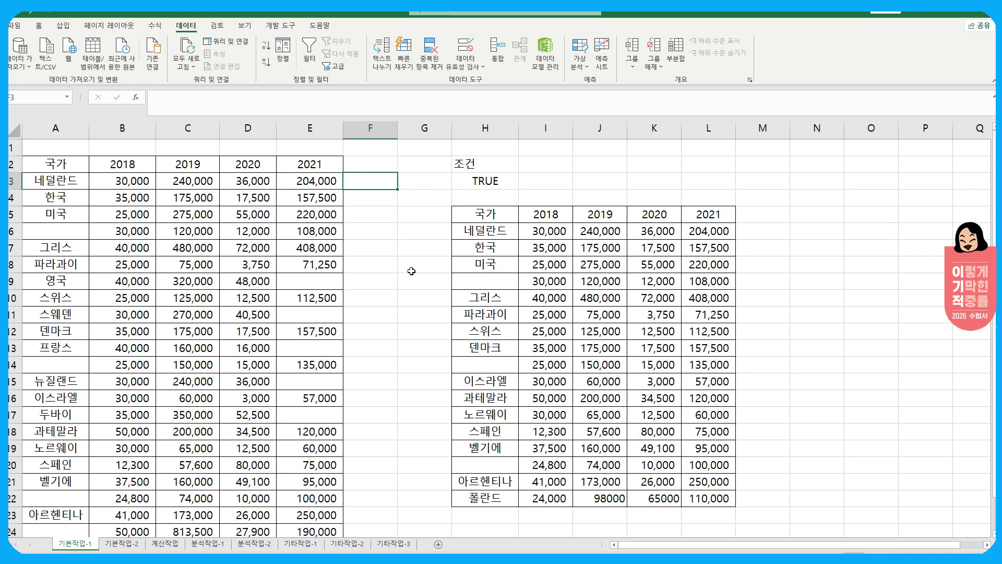
type("=")
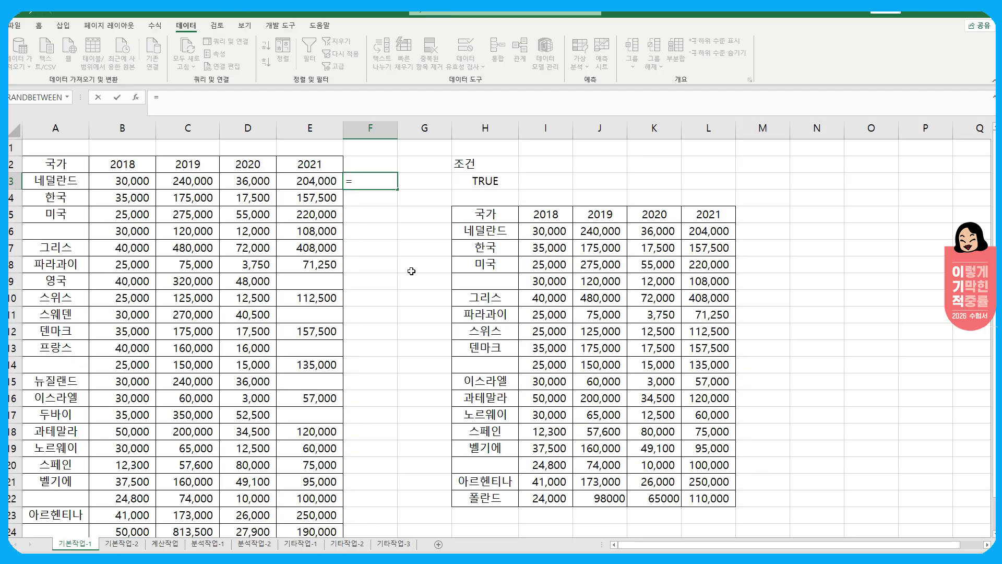
left_click(136, 183)
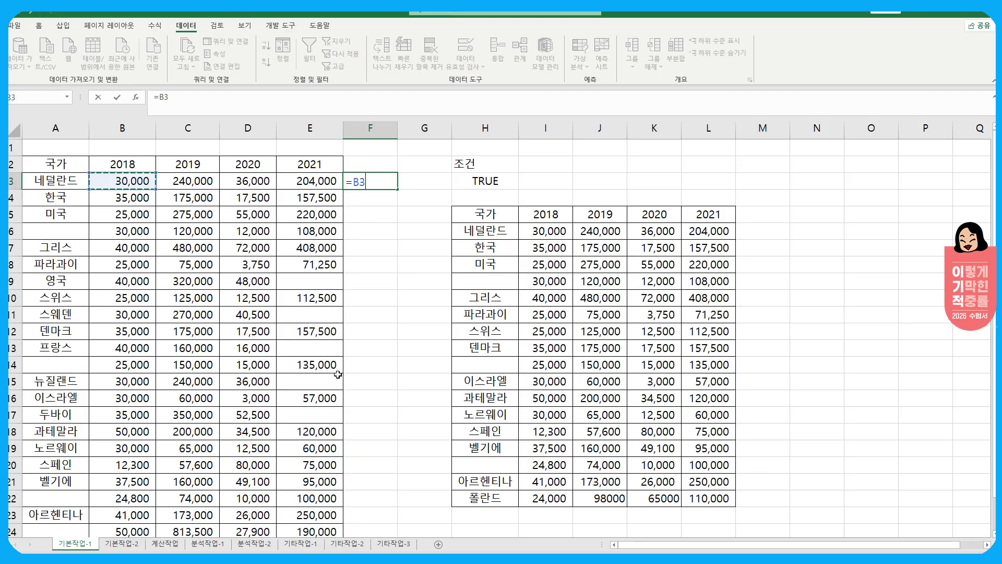
key("F4")
key("F4")
key("F4")
type(">")
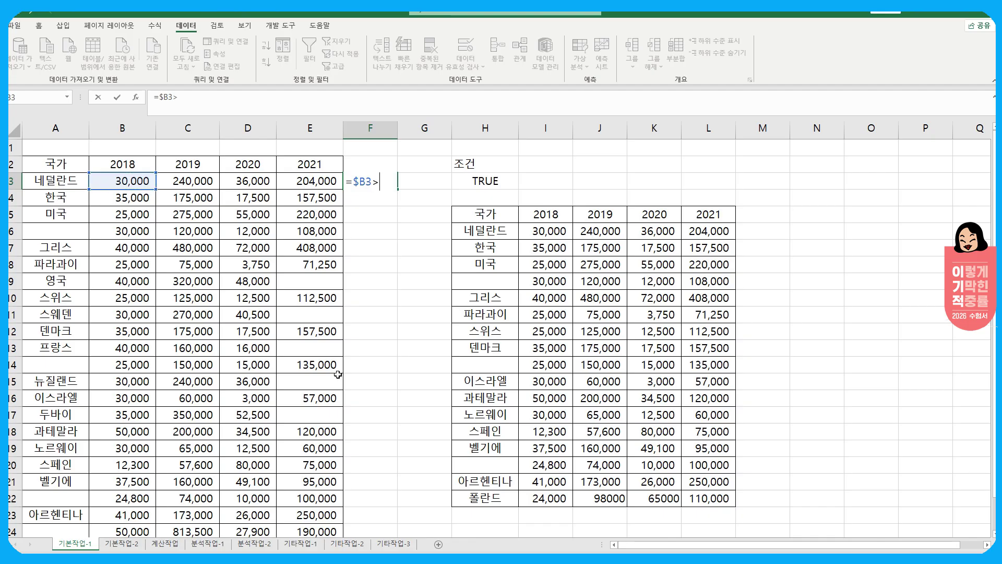
type("=")
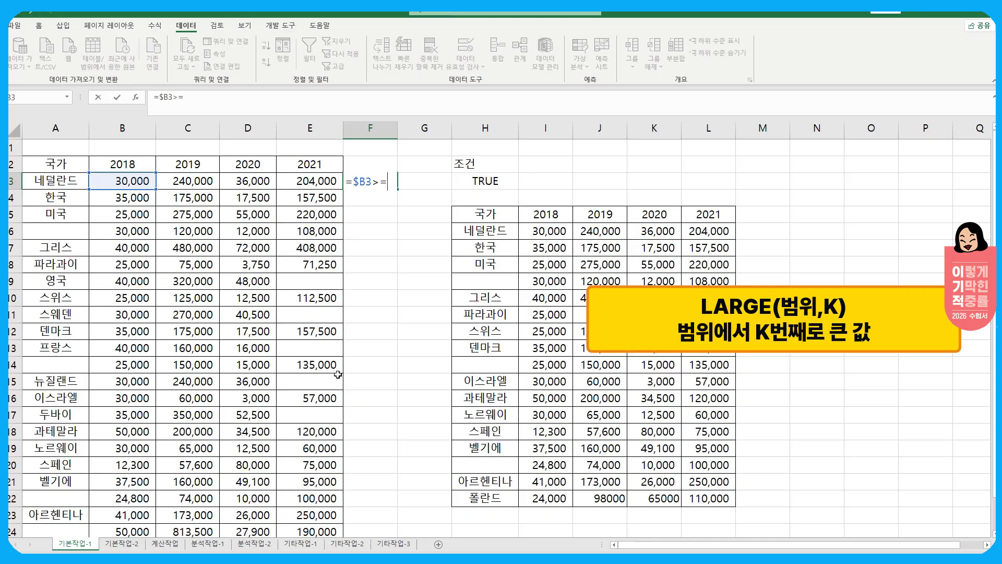
Add LARGE($B$3:$B$25,5) as the comparison value in the F3 formula
type("l")
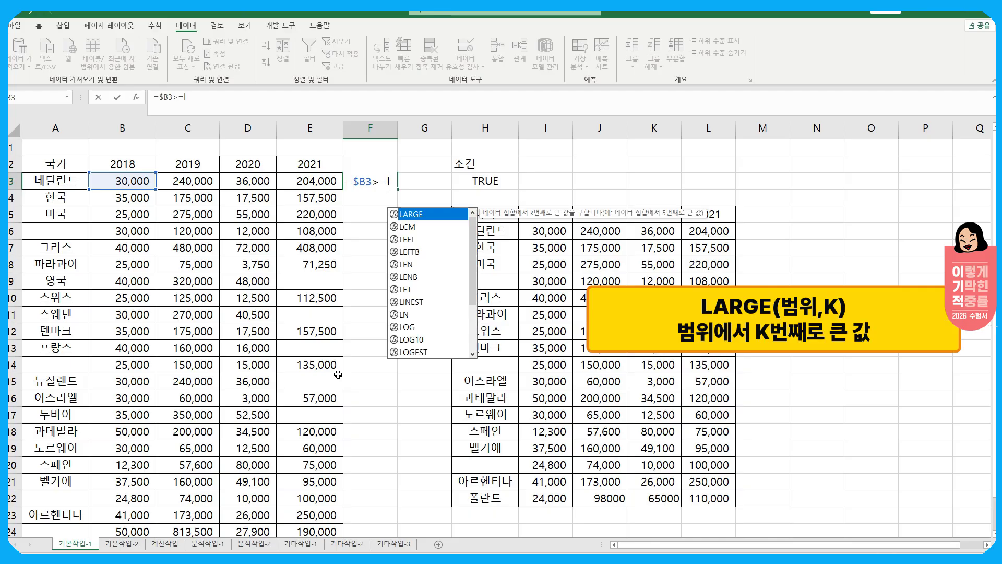
key("Tab")
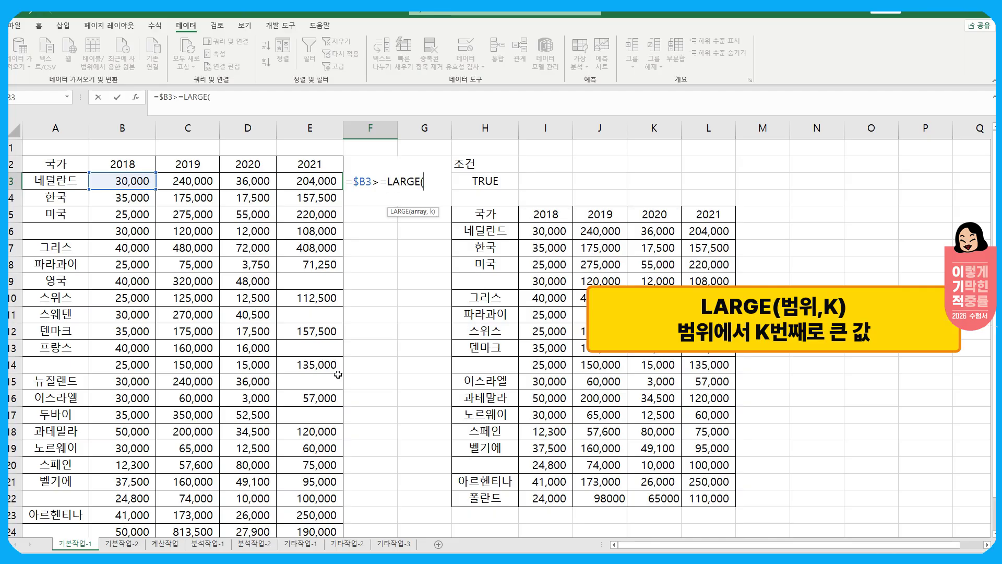
left_click(138, 178)
key("ctrl+shift+Down")
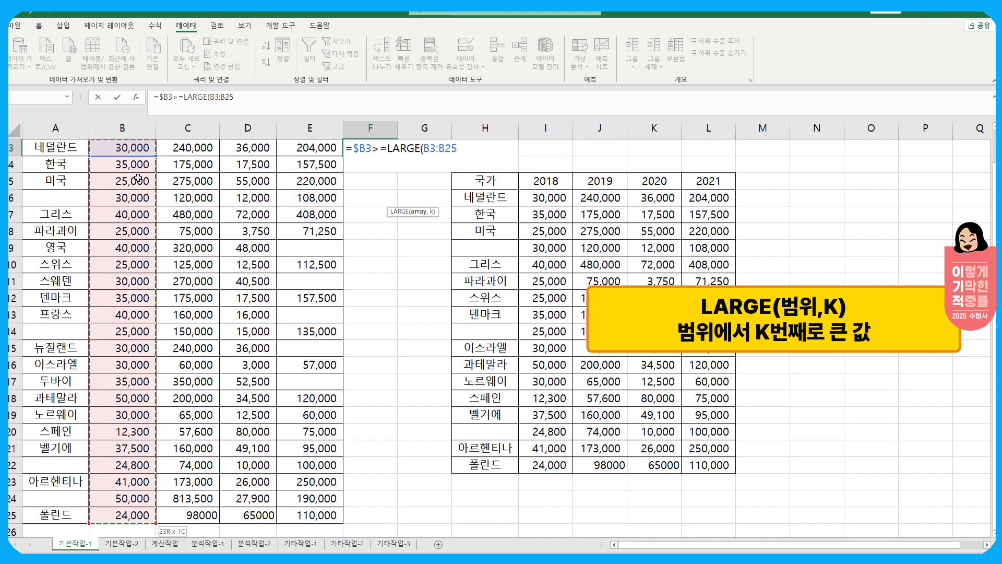
scroll(489, 346, "up", 1)
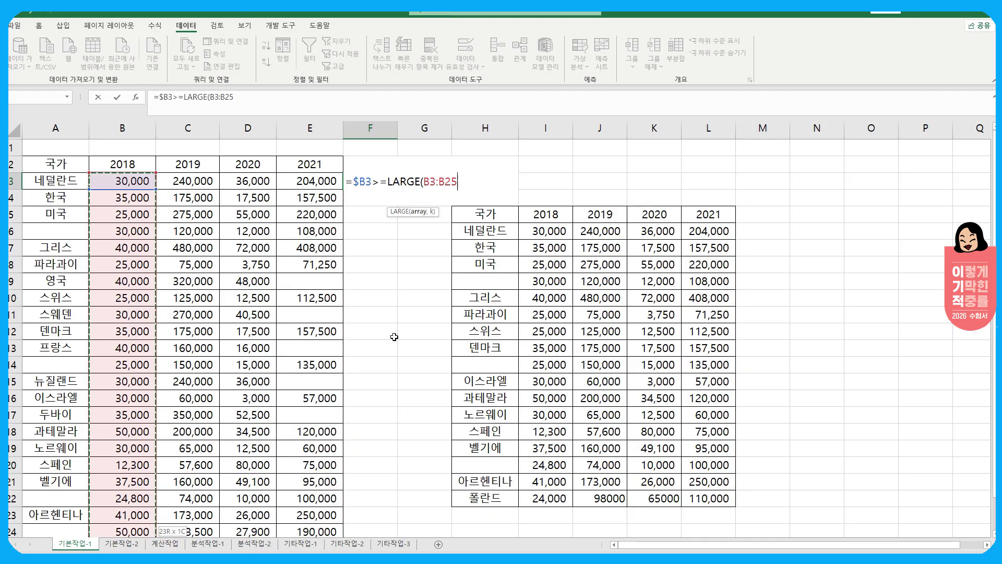
key("F4")
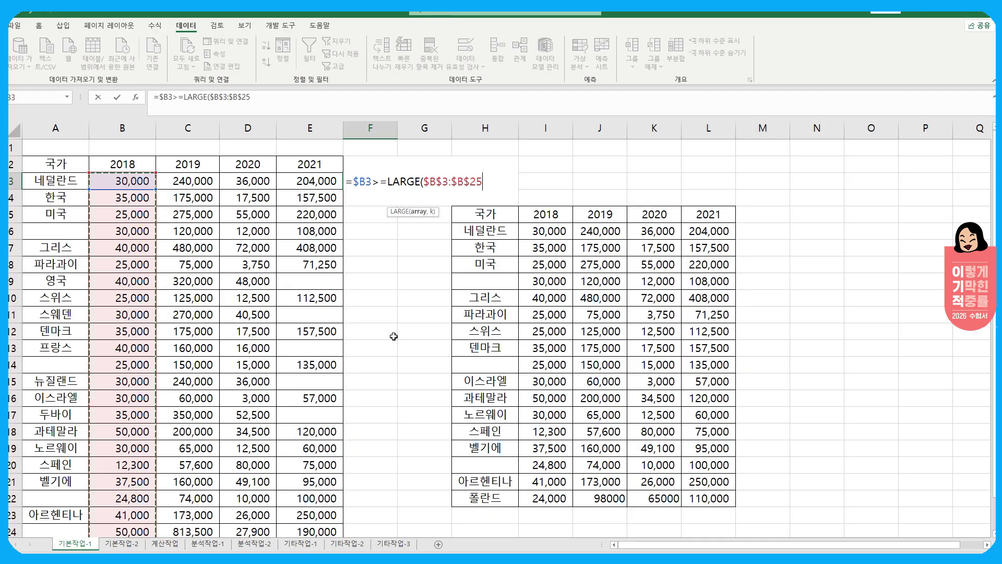
type(",")
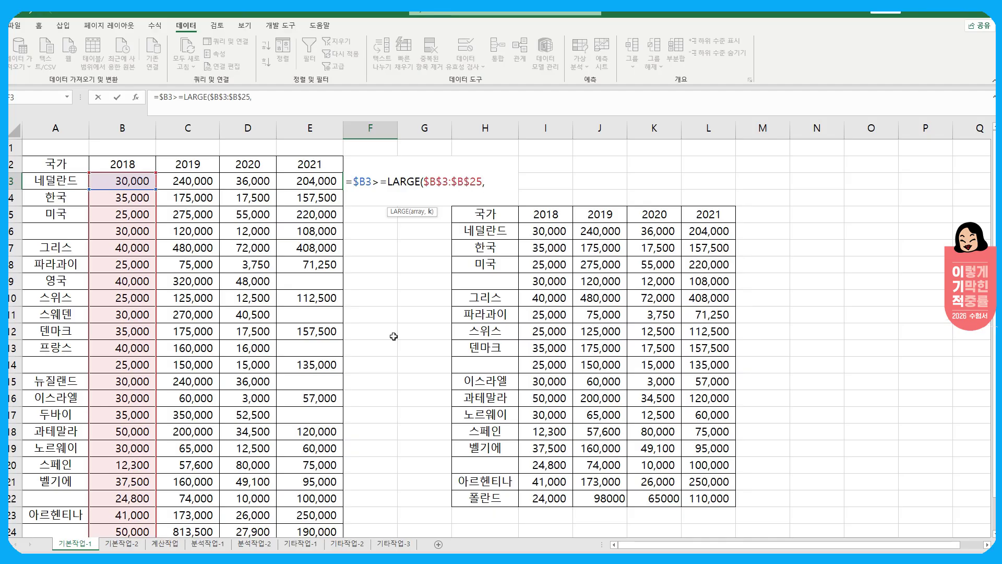
type("5)")
Wrap the LARGE comparison in an OR function as its first condition and start a second condition
left_click(353, 190)
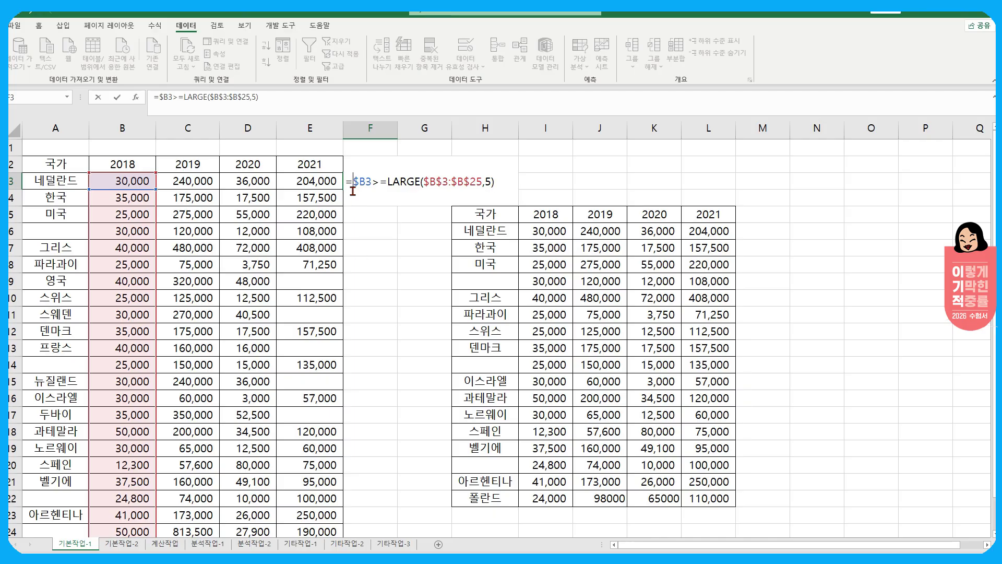
type("or(")
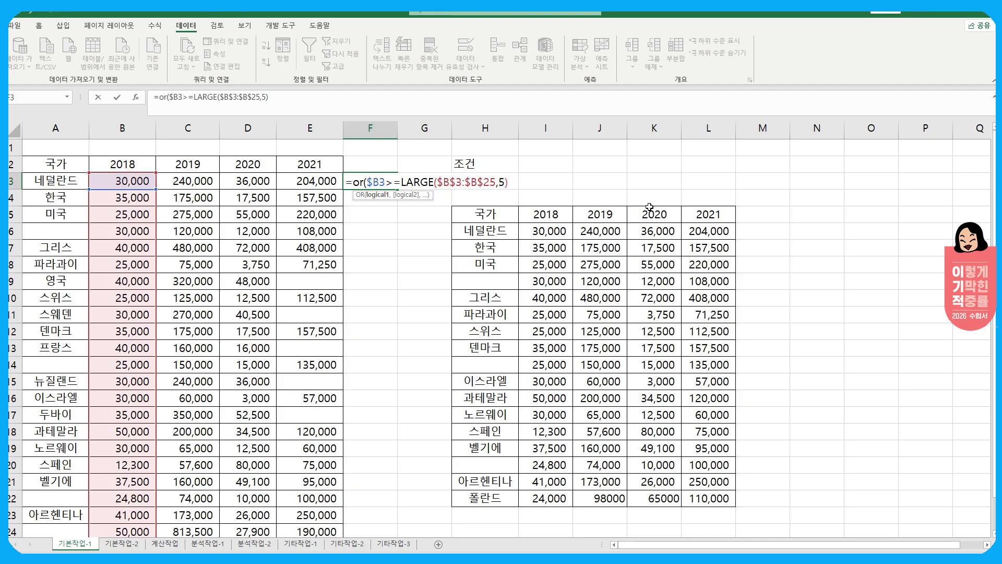
type(",")
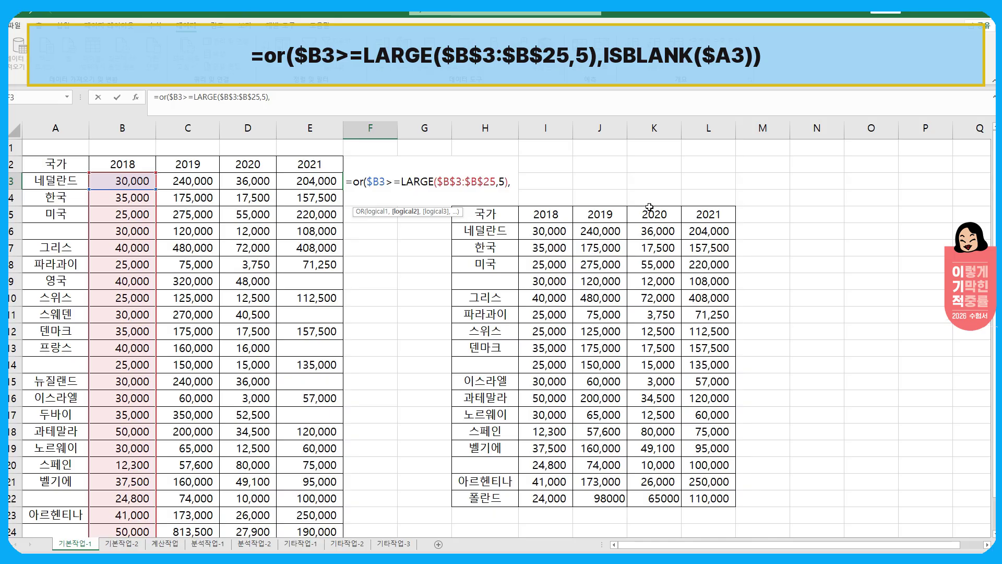
Add ISBLANK($A3) as the second OR condition and complete the F3 formula as =OR($B3>=LARGE($B$3:$B$25,5),ISBLANK($A3))
type("isl")
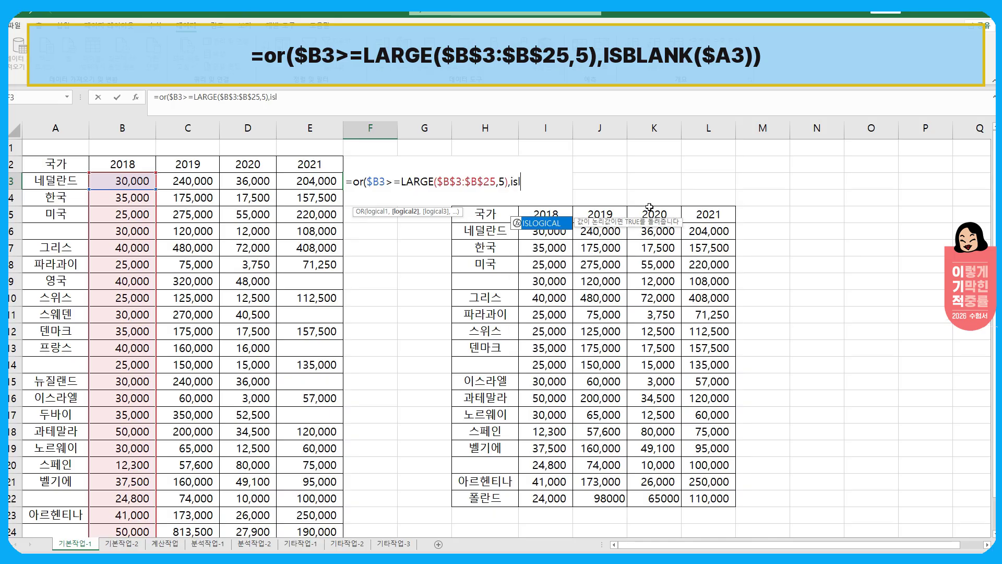
key("BackSpace")
key("Tab")
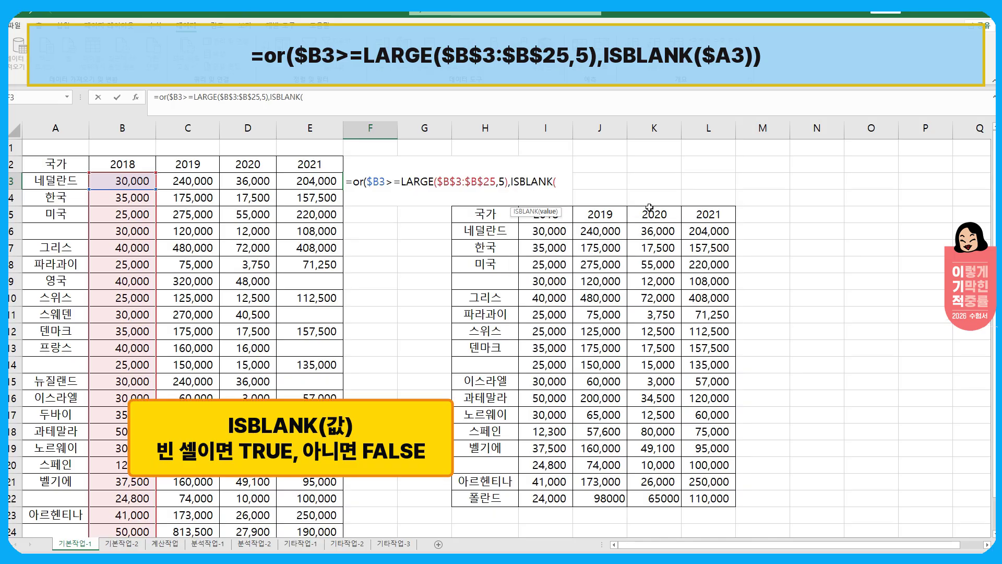
left_click(62, 184)
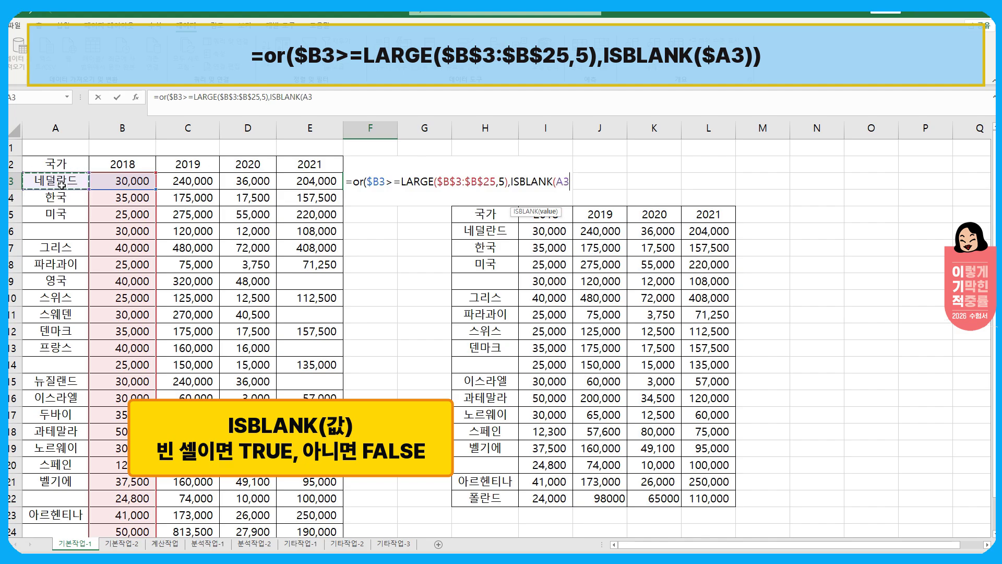
key("F4")
key("F4")
key("F4")
type(")")
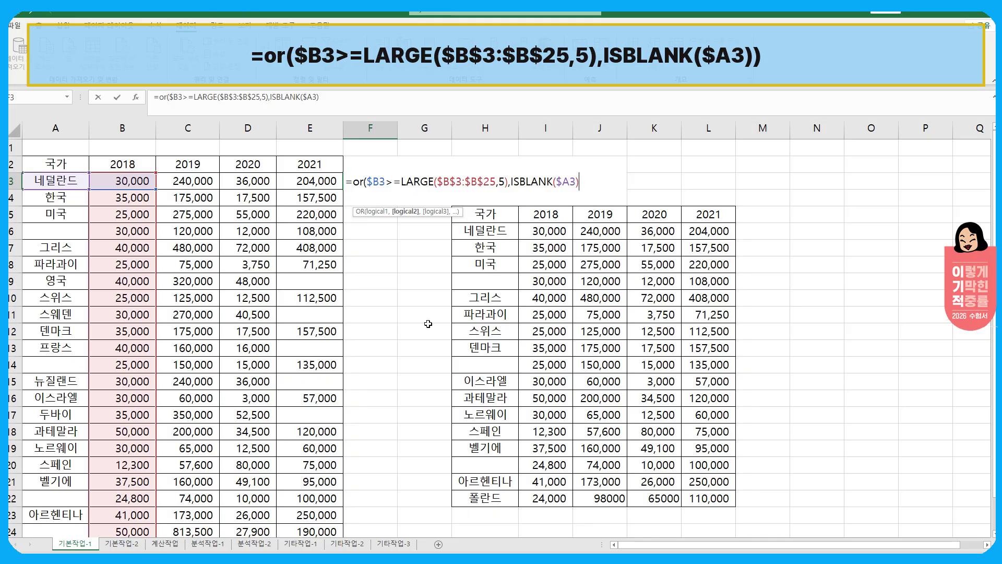
type(")")
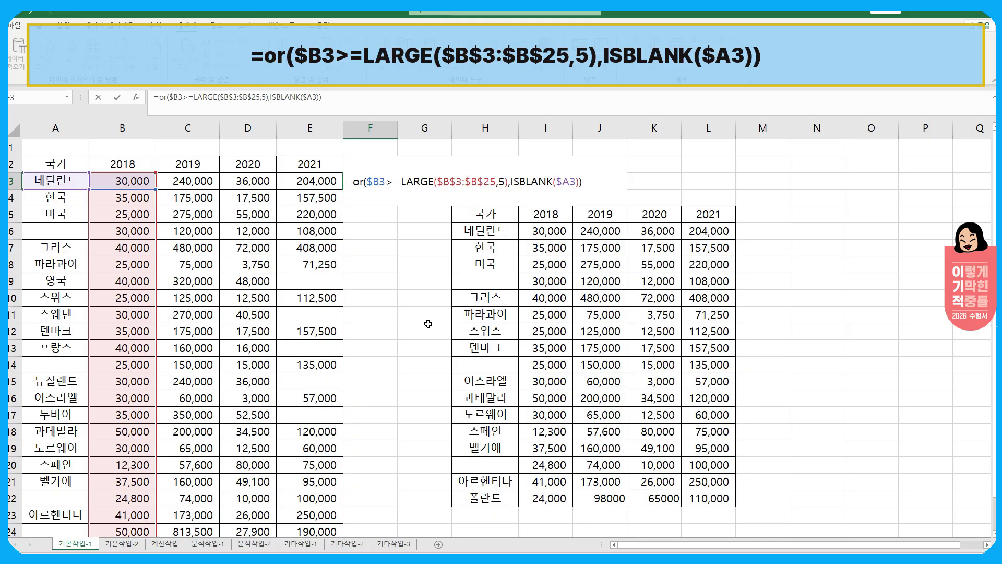
key("ctrl+Return")
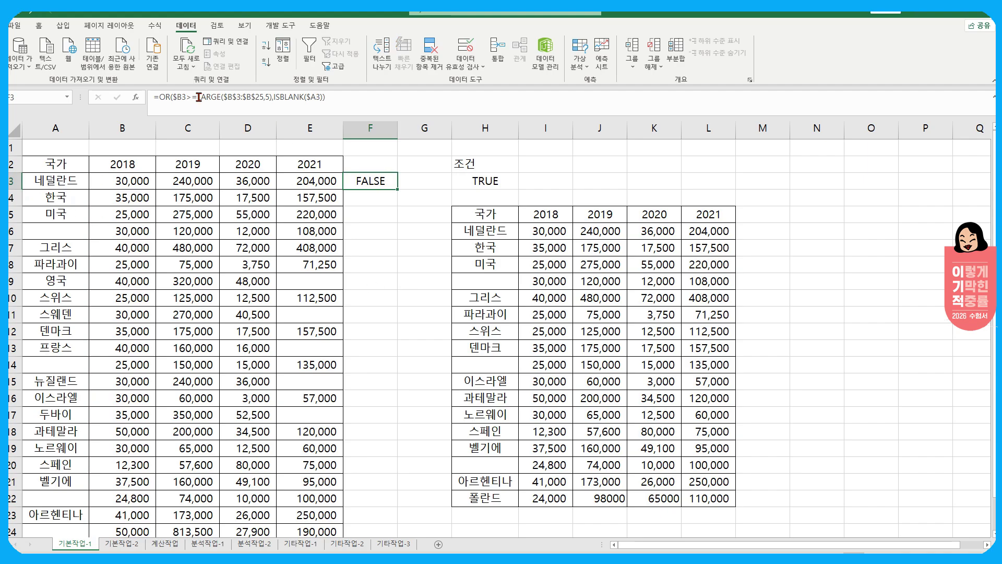
Copy the complete OR formula text from F3 and leave the cell without editing it
left_click(327, 96)
left_click_drag(328, 96, 115, 96)
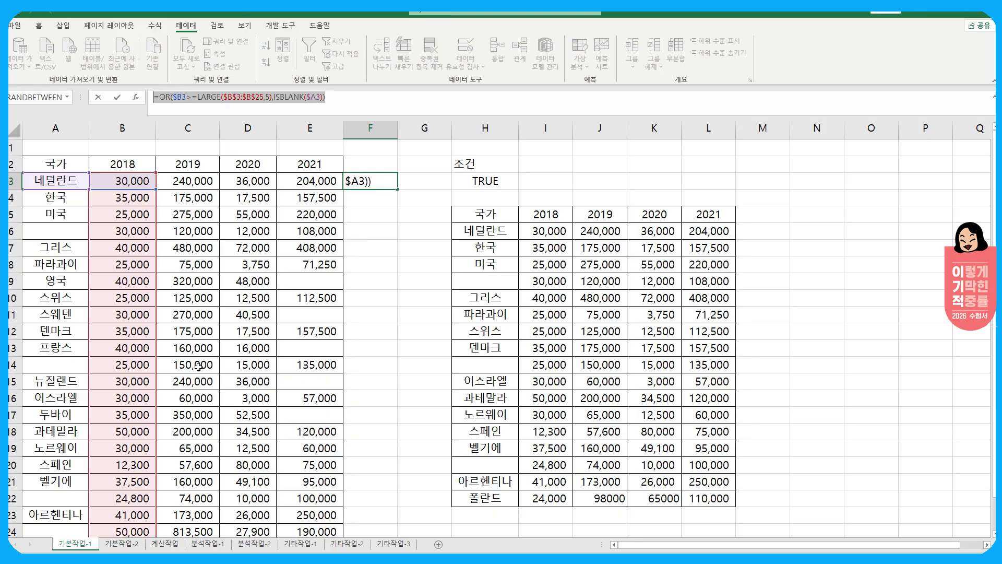
key("Escape")
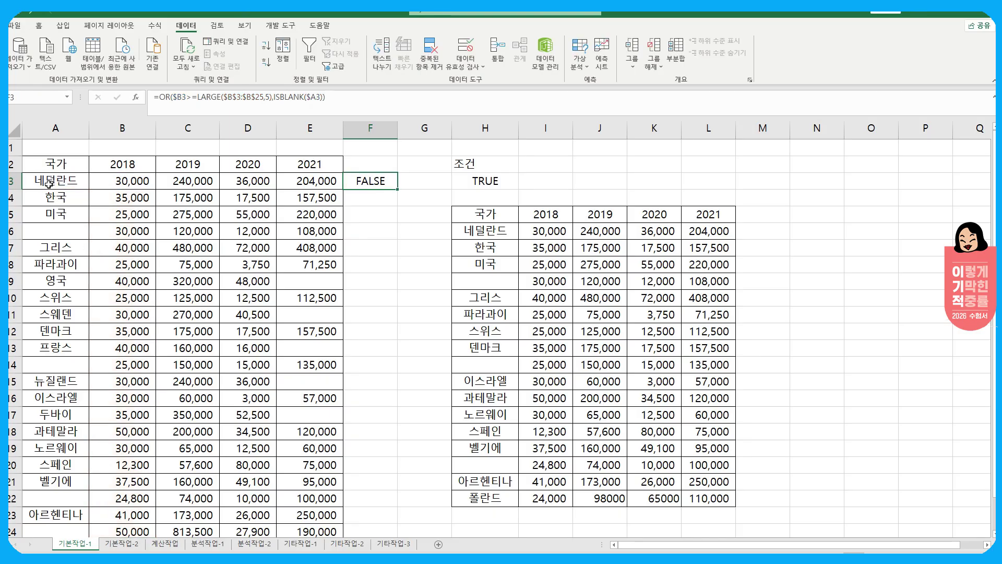
Create a formula-based conditional formatting rule for A3:E25 using =OR($B3>=LARGE($B$3:$B$25,5),ISBLANK($A3))
left_click_drag(52, 183, 343, 508)
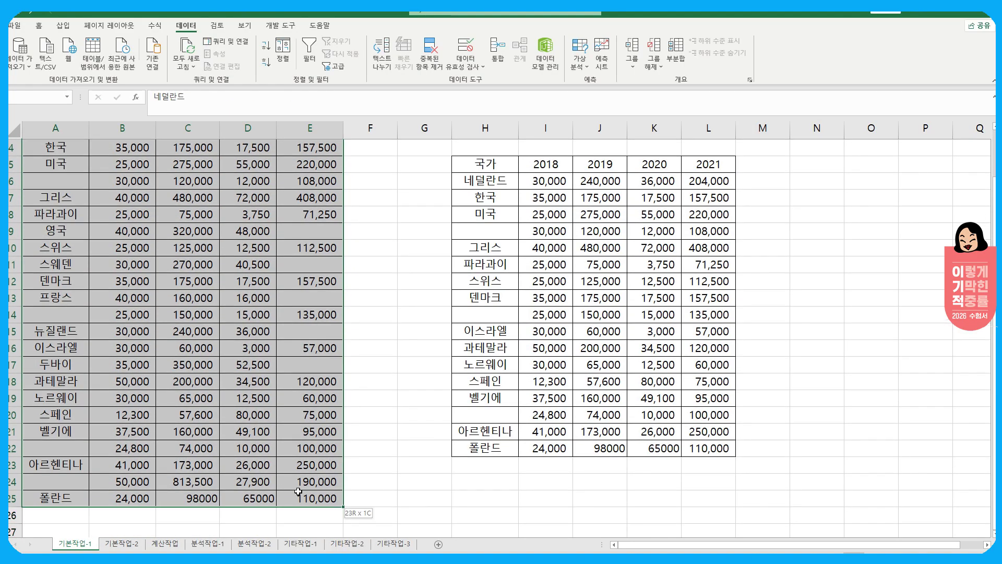
scroll(209, 313, "up", 1)
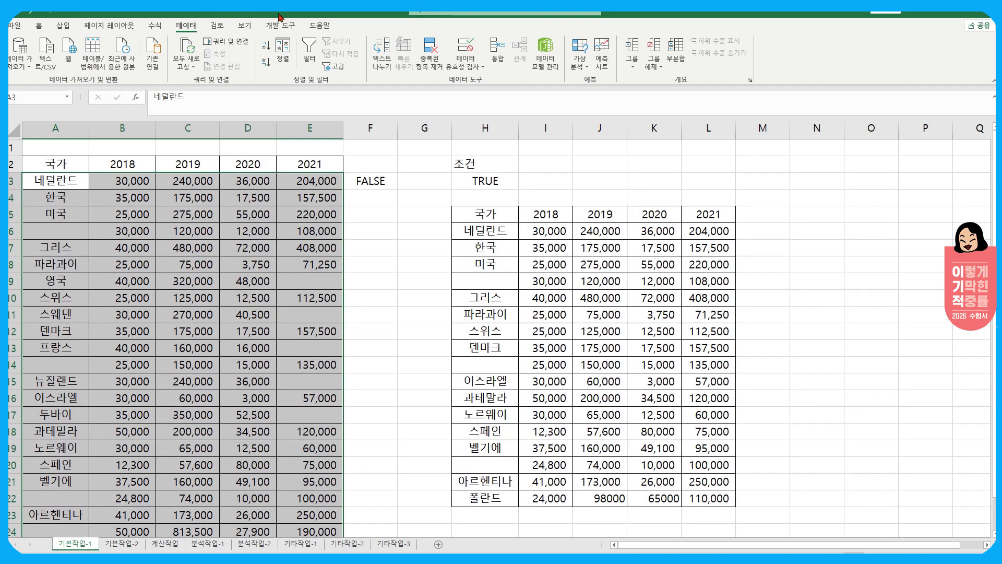
left_click(38, 25)
left_click(478, 64)
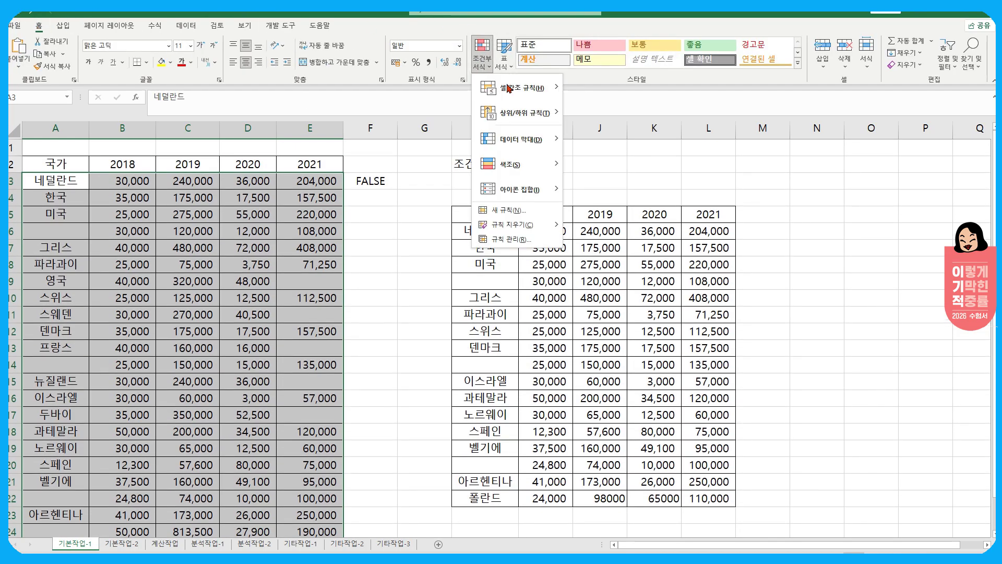
left_click(496, 208)
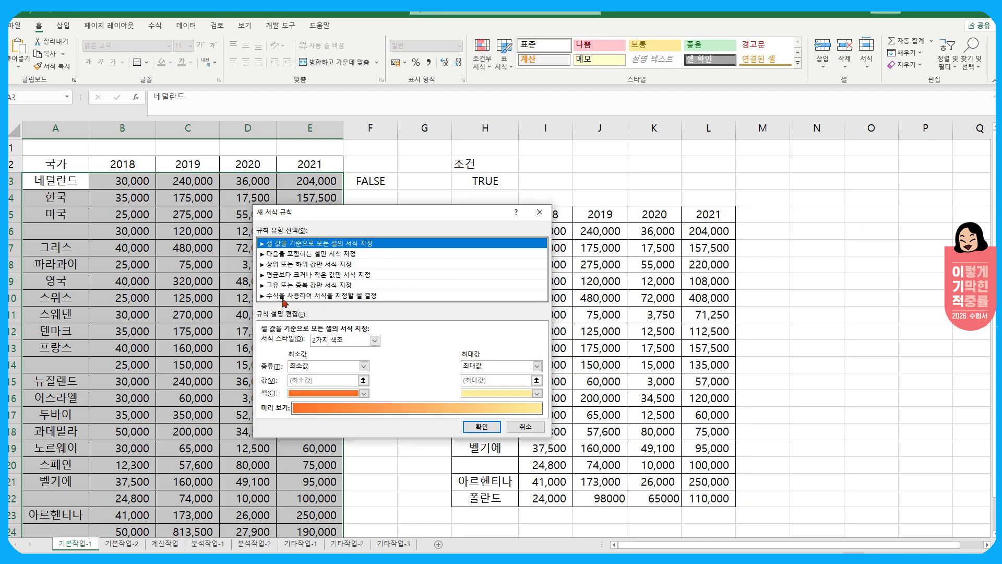
left_click(281, 296)
left_click(290, 343)
type("=OR($B3=LARGE($B$3:$B$25,5),ISBLANK($A3))")
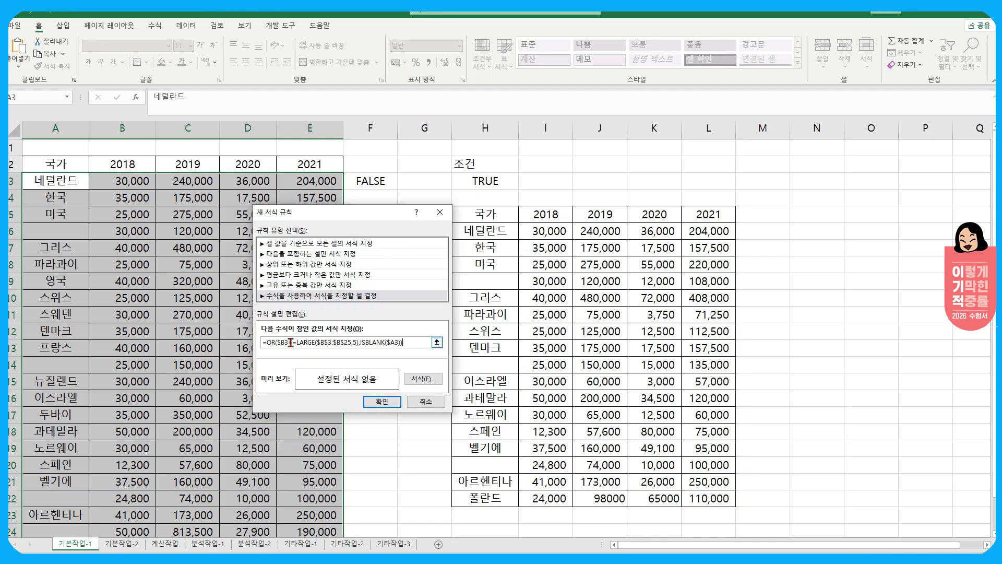
Give the rule a standard light green fill and bold font style, and apply it to the table rows
left_click(424, 378)
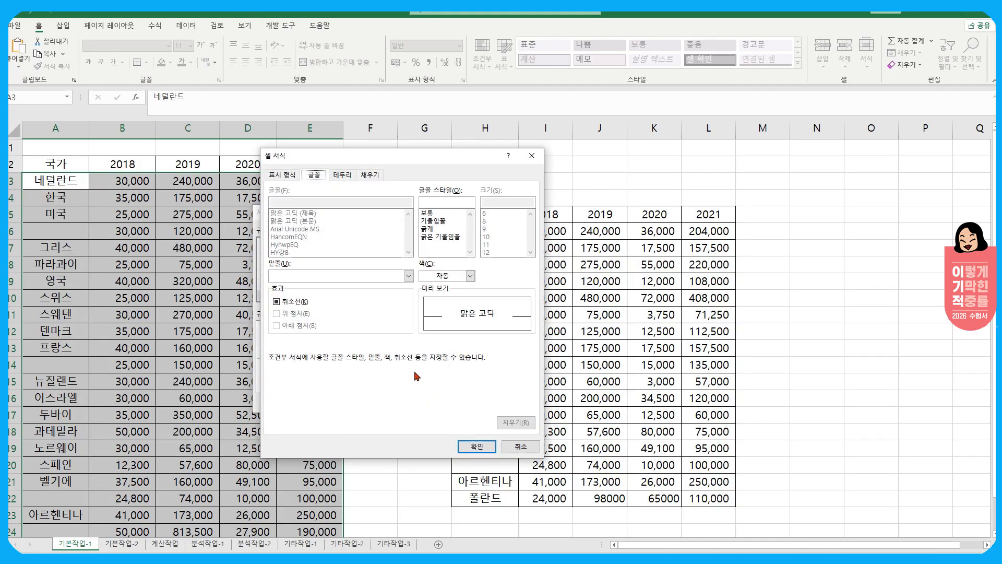
left_click(372, 176)
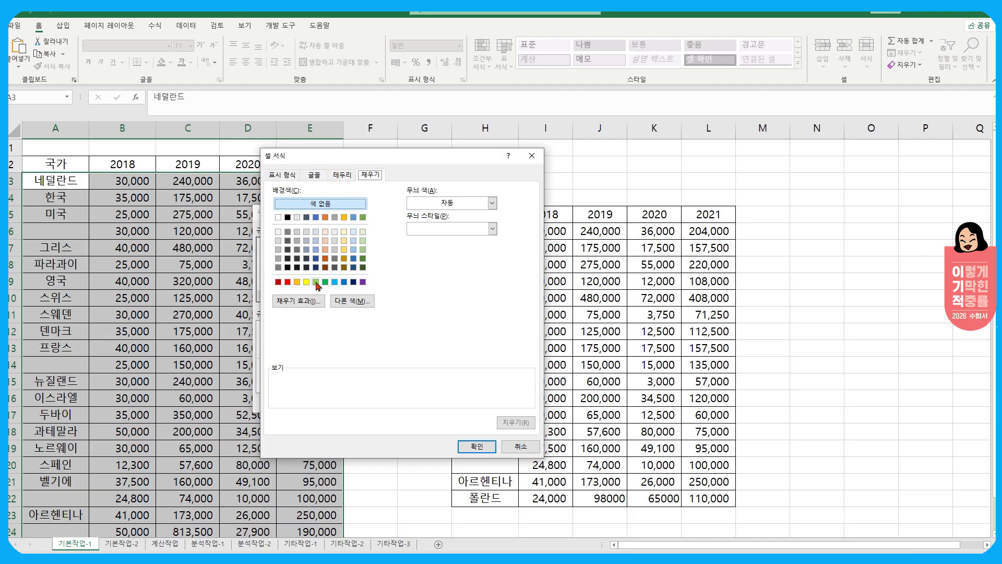
left_click(314, 175)
left_click(450, 279)
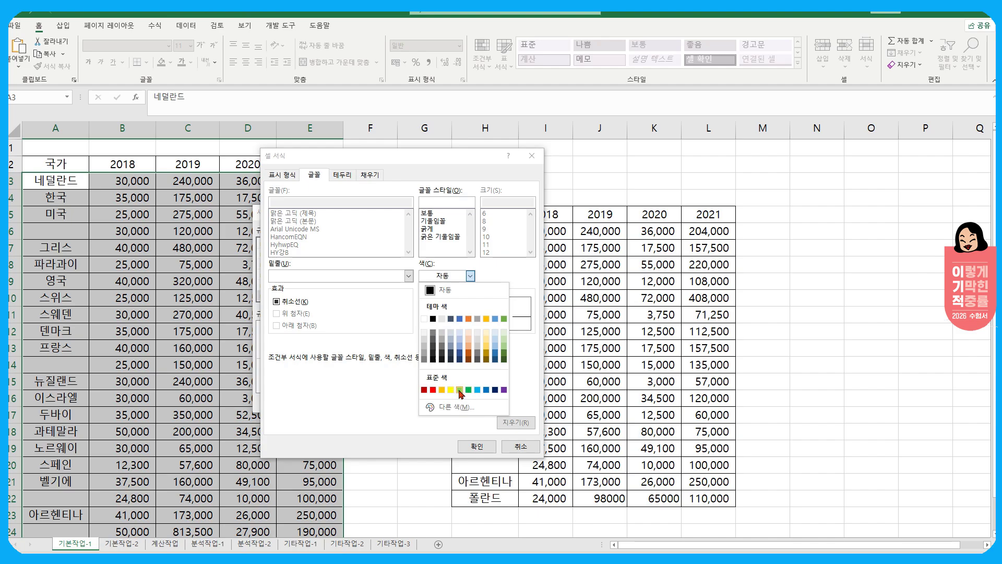
left_click(370, 175)
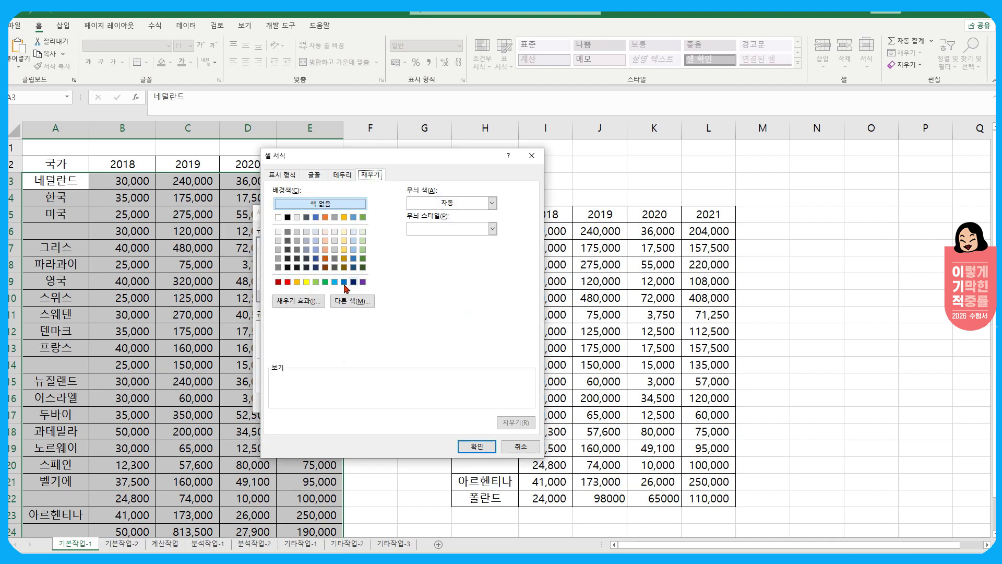
left_click(316, 282)
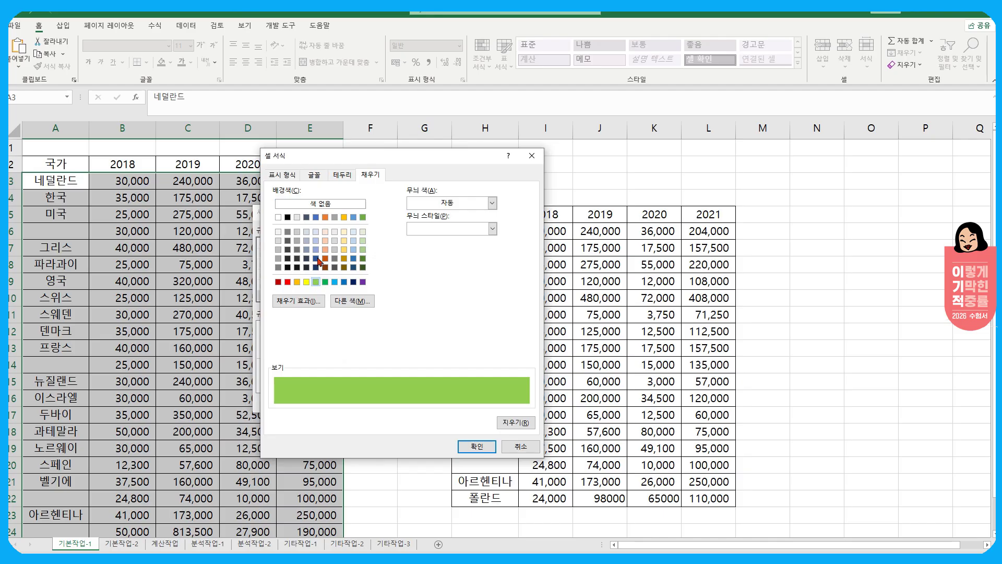
left_click(315, 175)
left_click(441, 230)
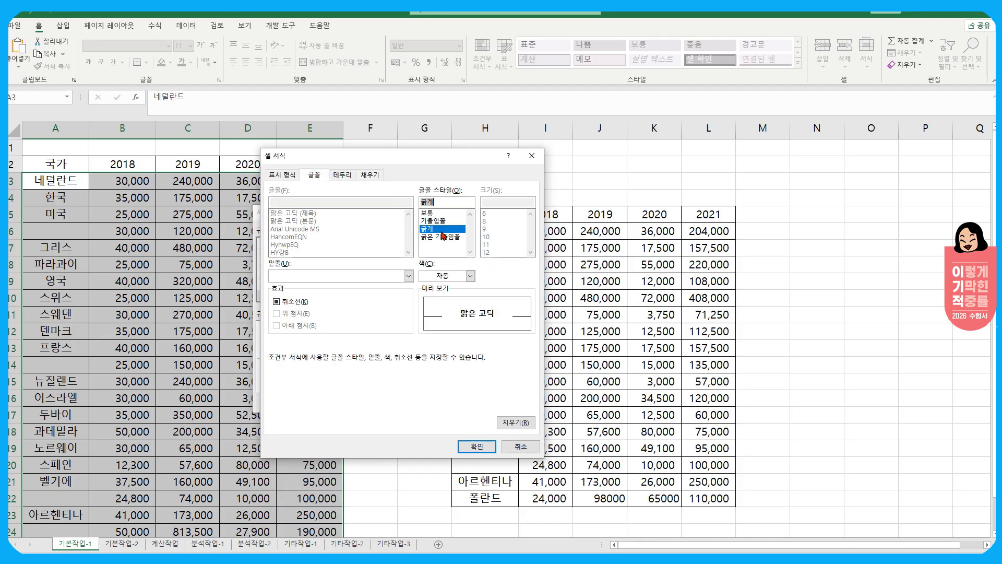
left_click(484, 448)
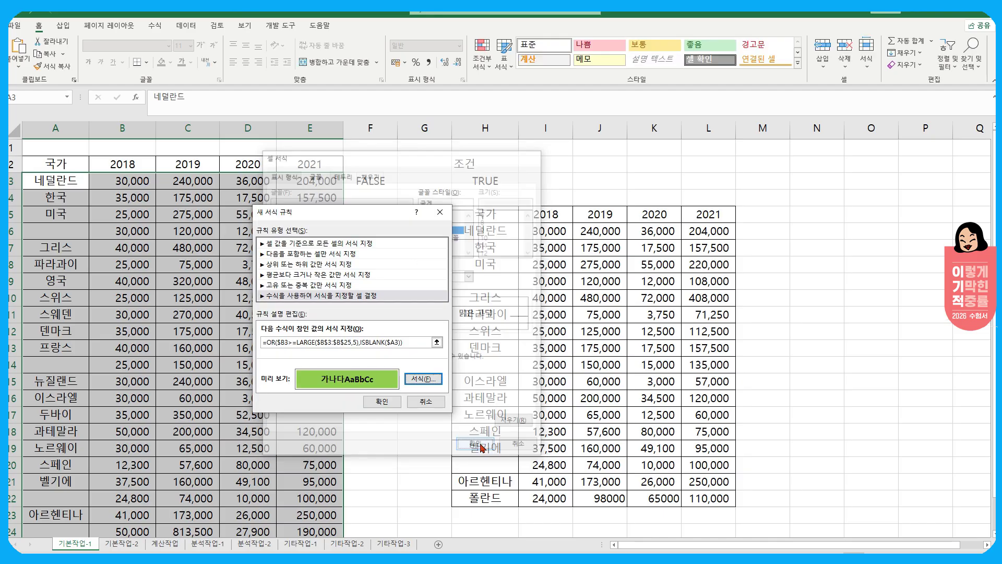
left_click(385, 401)
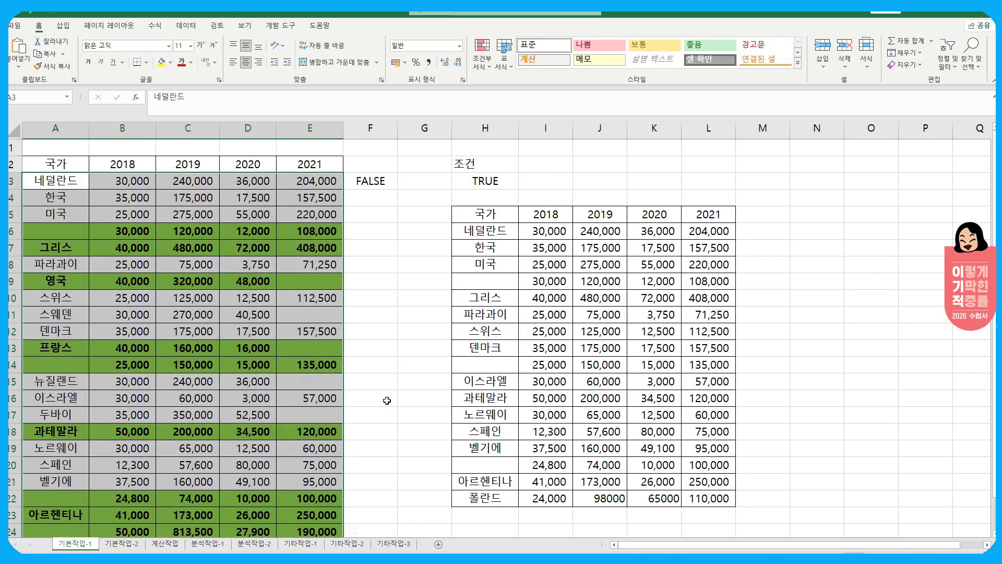
left_click(398, 273)
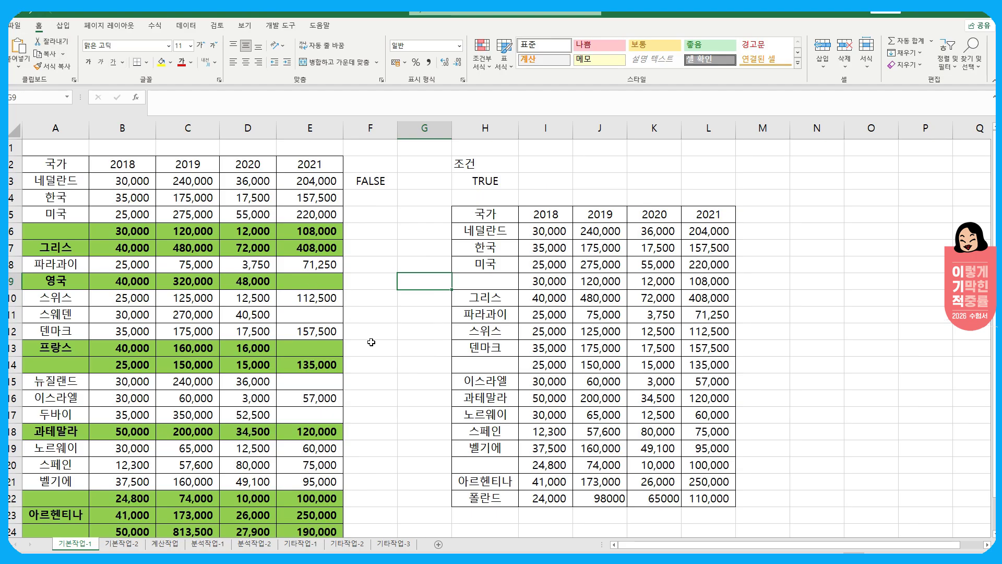
Switch to the 기본작업-2 worksheet and show the 환자별 진료카드 table from its first column
left_click(122, 545)
left_click(180, 221)
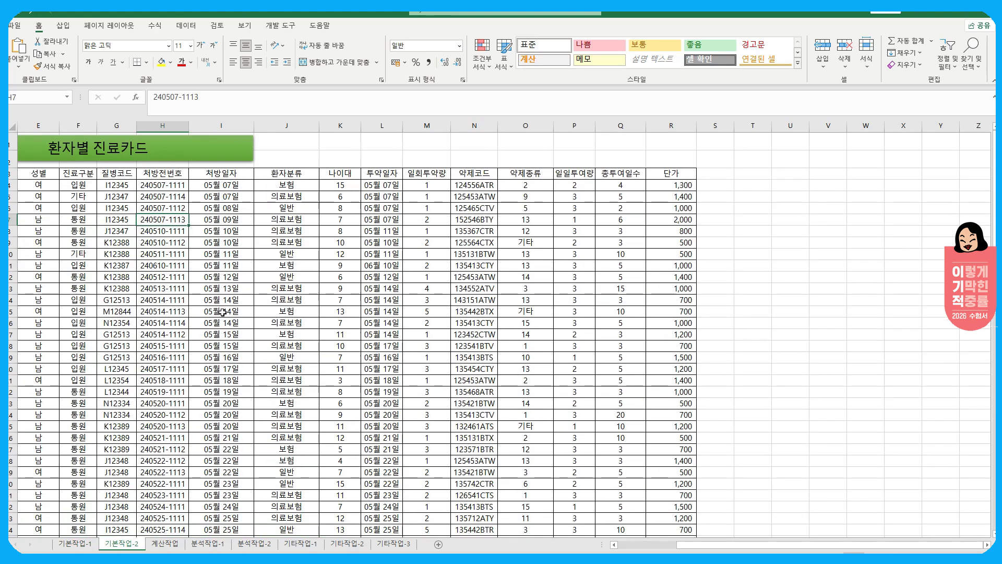
left_click(97, 140)
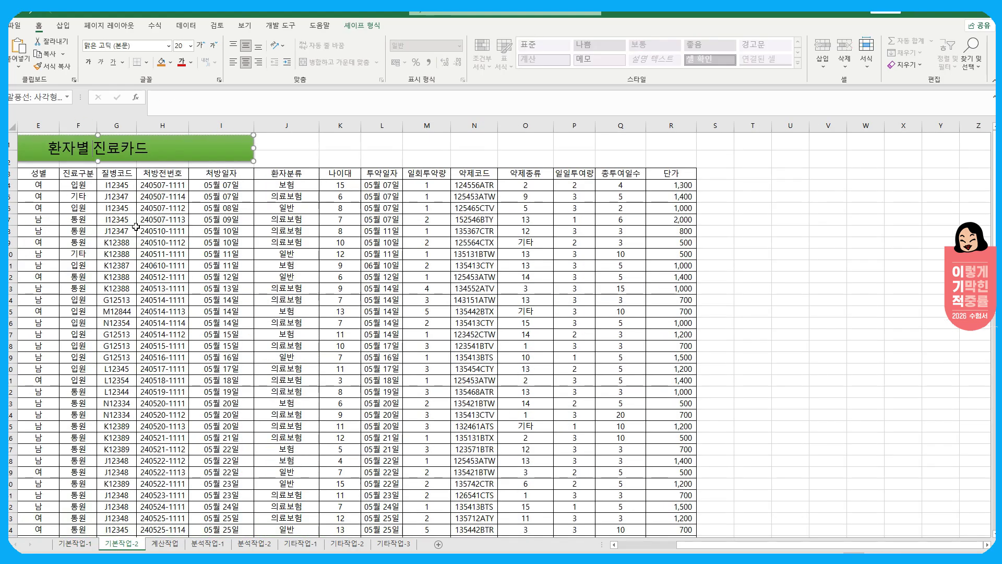
left_click(151, 253)
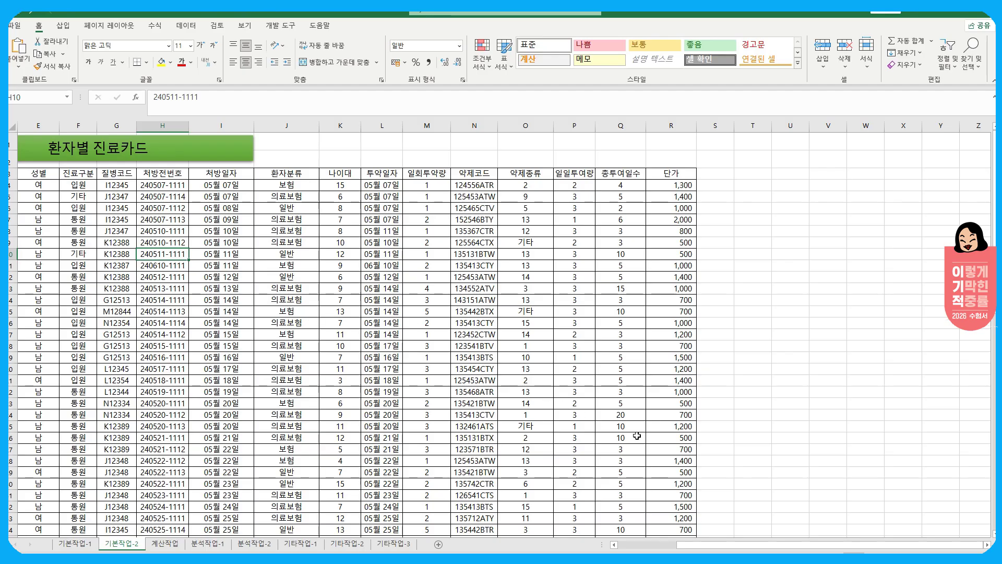
left_click_drag(708, 545, 627, 544)
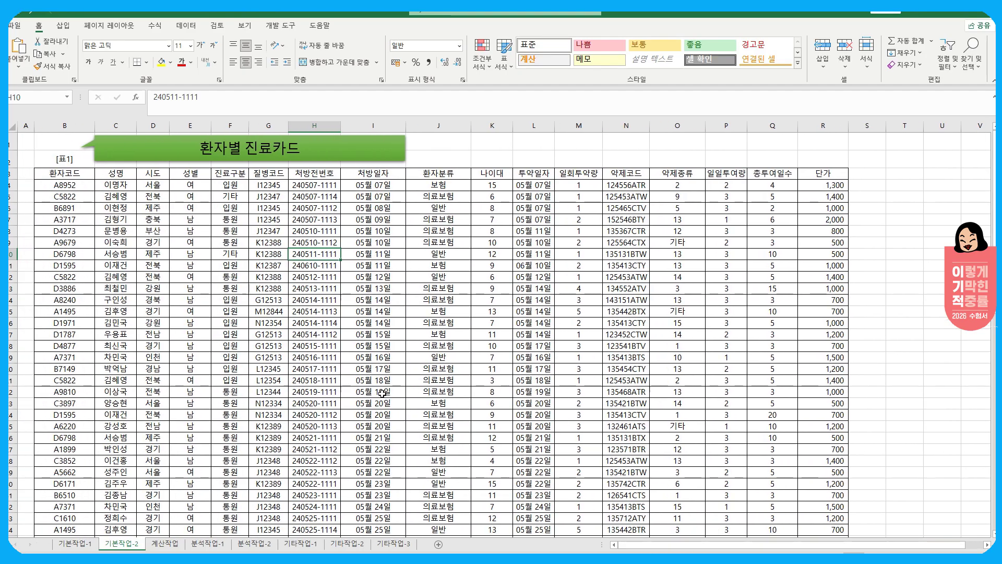
left_click(343, 309)
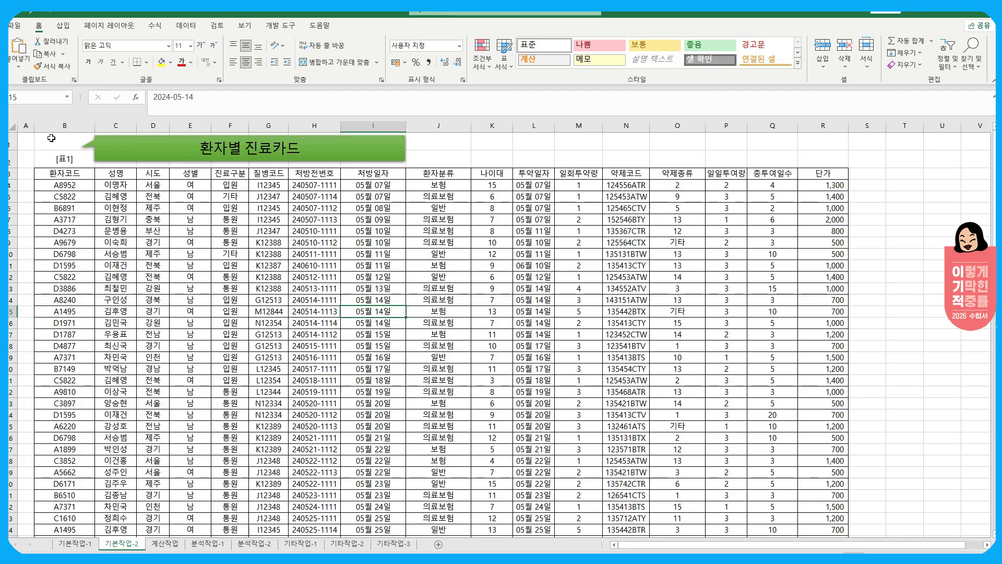
Set the range B1:R76, covering the title shape and the whole patient table, as the print area
left_click(51, 138)
left_click_drag(51, 138, 829, 279)
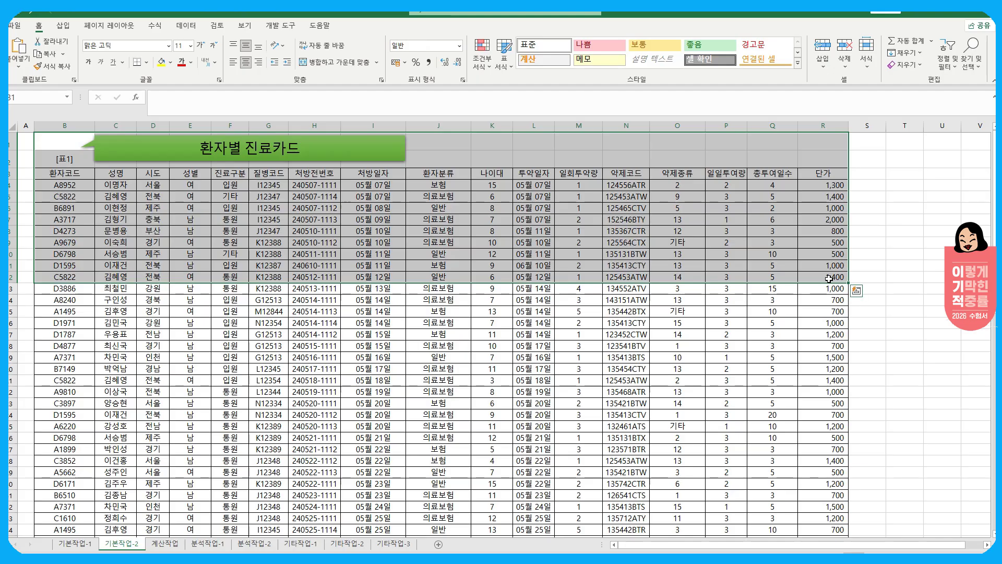
key("ctrl+shift+Down")
scroll(829, 279, "up", 20)
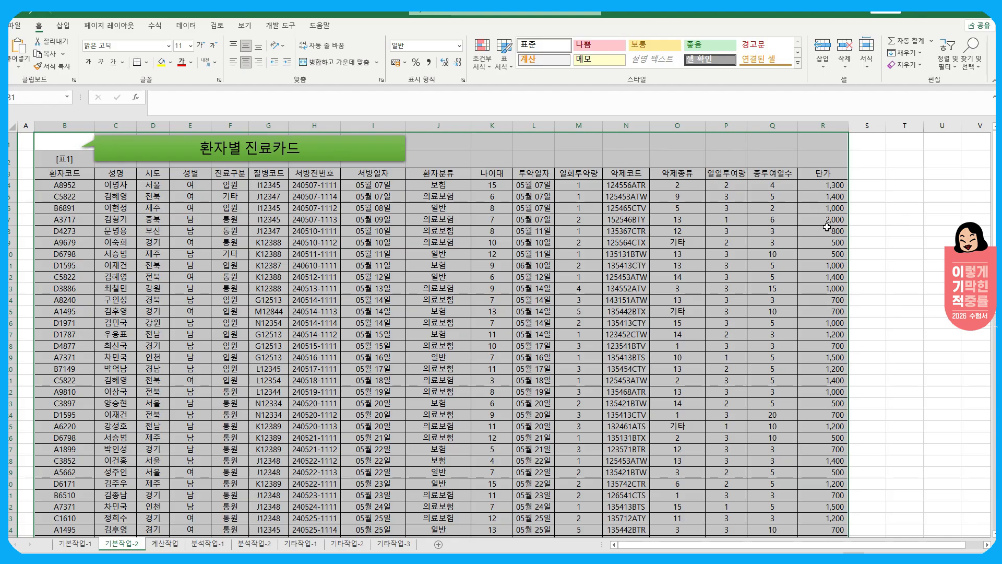
scroll(796, 245, "down", 15)
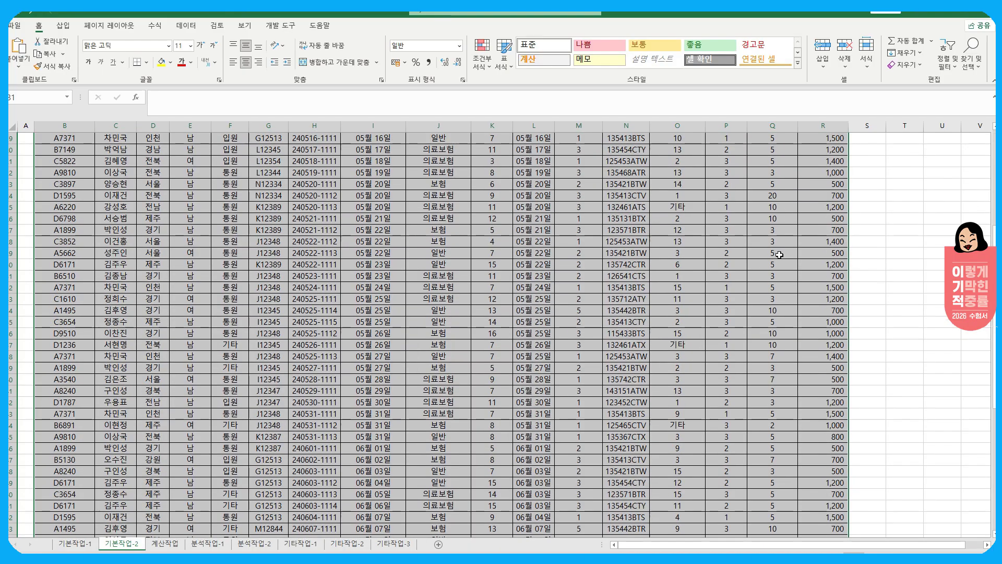
scroll(780, 255, "up", 15)
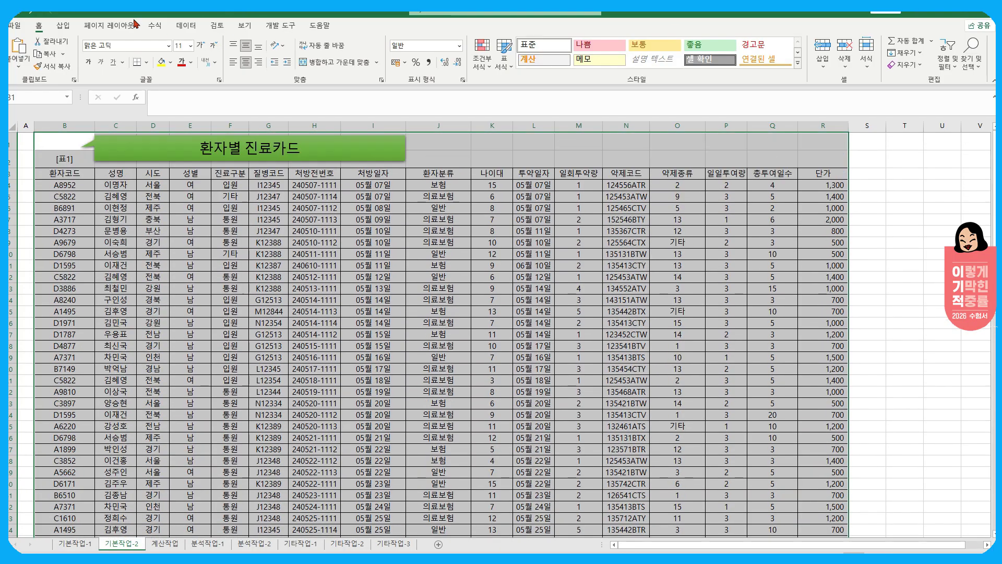
left_click(110, 26)
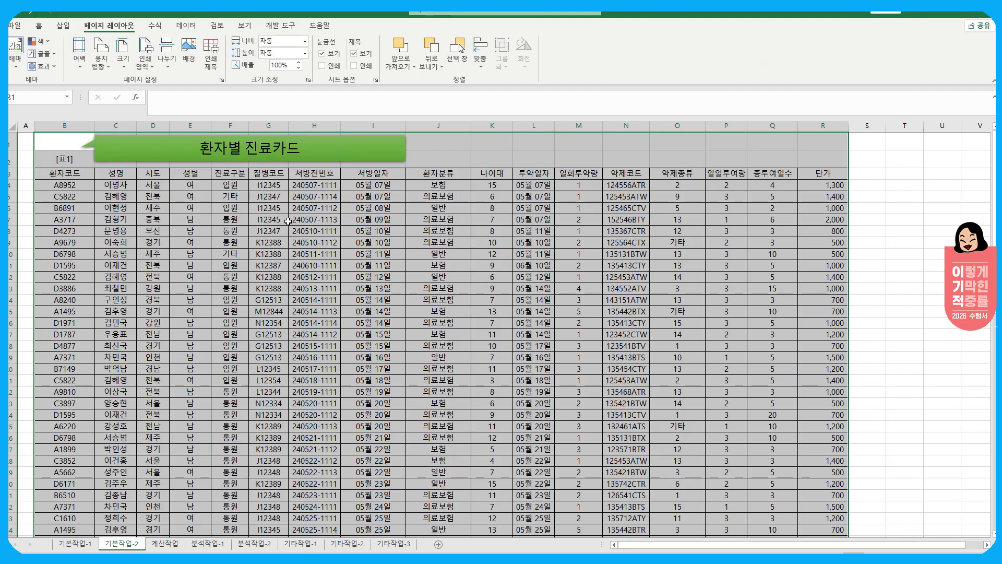
left_click(141, 68)
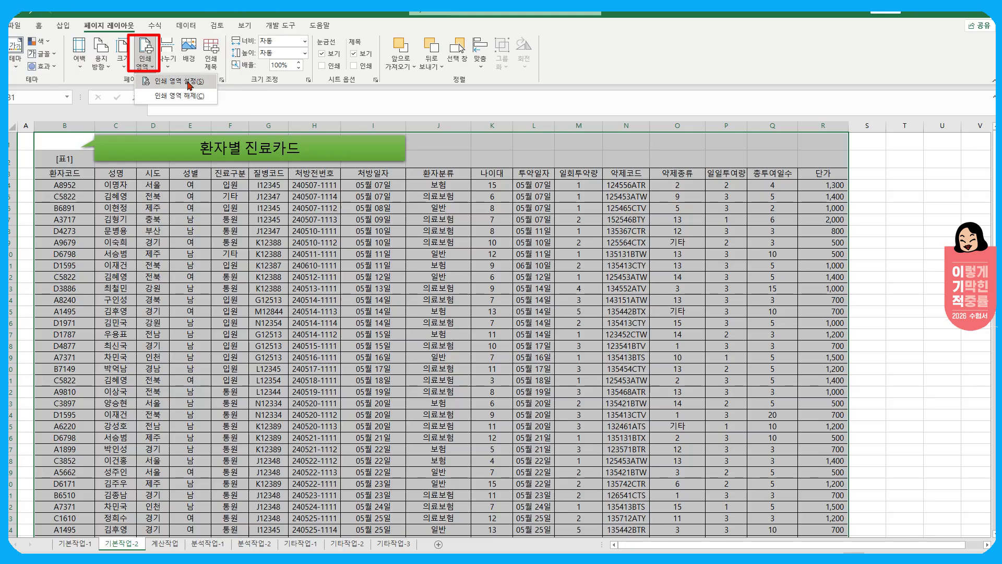
left_click(189, 83)
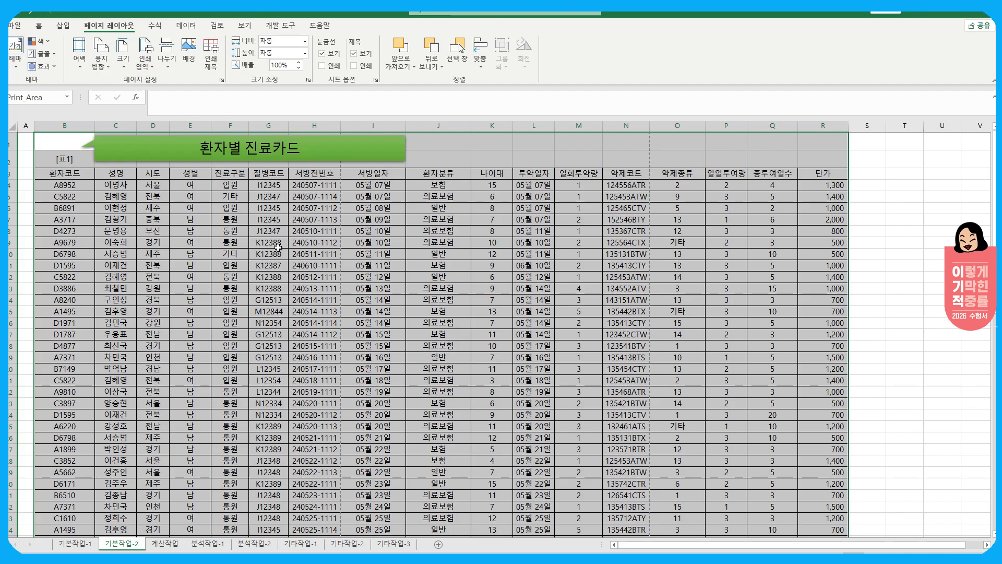
In the page setup, switch scaling to automatic fit, enter 2 as a page count, and choose landscape orientation
left_click(221, 80)
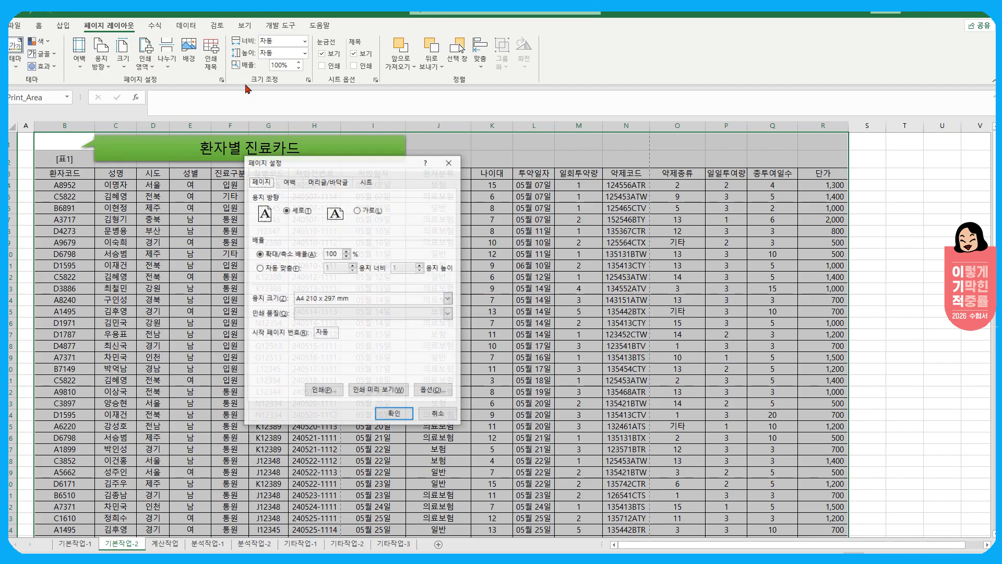
left_click(366, 181)
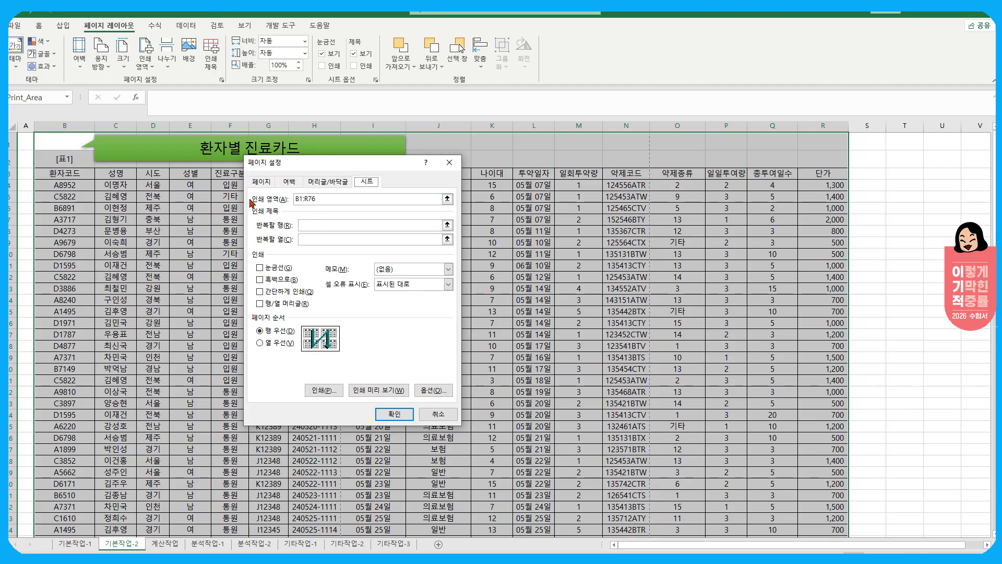
left_click(261, 182)
left_click_drag(271, 163, 138, 133)
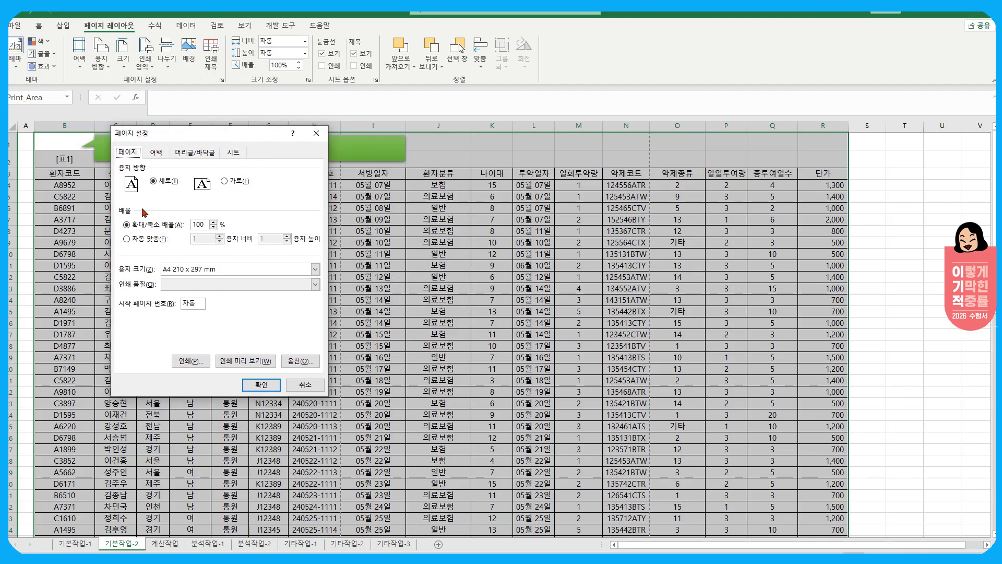
left_click(139, 240)
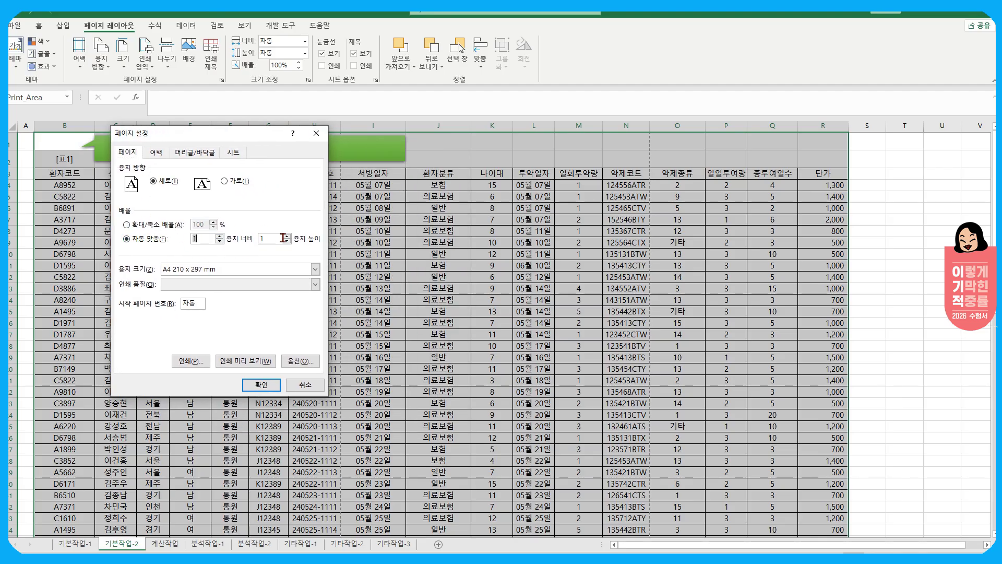
type("2")
left_click(267, 238)
left_click(268, 240)
left_click(232, 183)
Enable horizontal centering on the page in the margin settings and toggle the vertical centering option
left_click(161, 152)
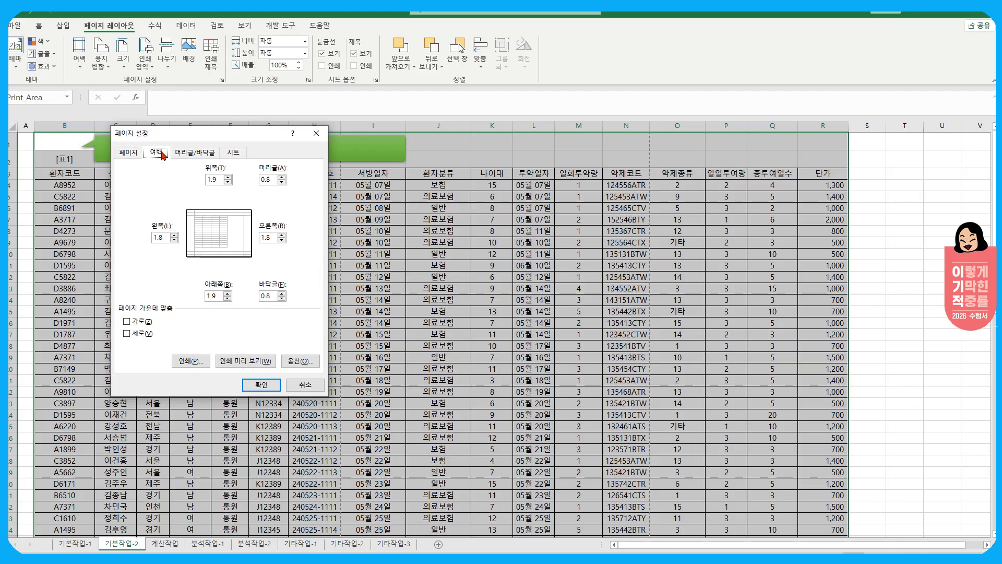
left_click(139, 323)
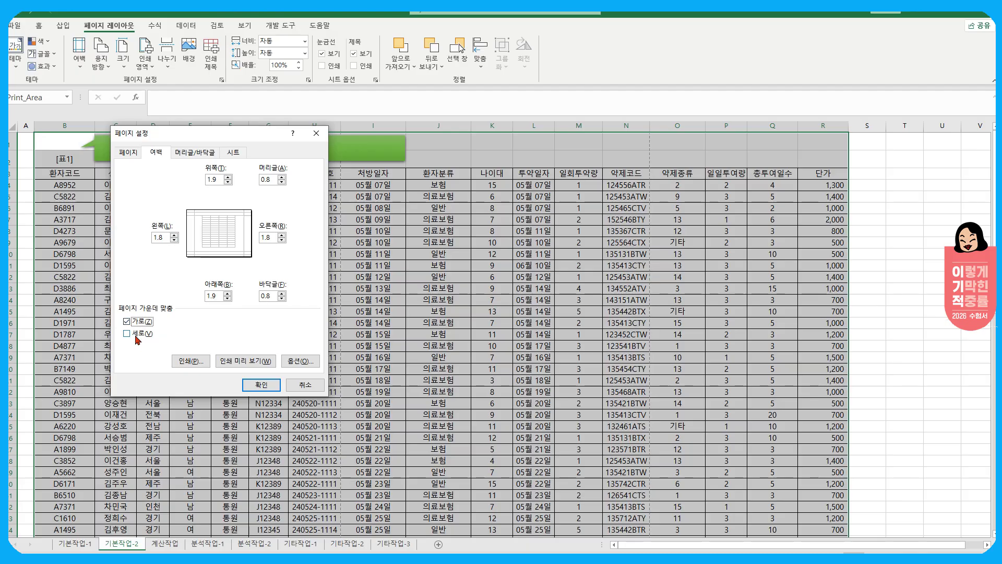
left_click(126, 333)
left_click(126, 333)
Turn on printing of row and column headings and black-and-white printing in the sheet print options
left_click(233, 153)
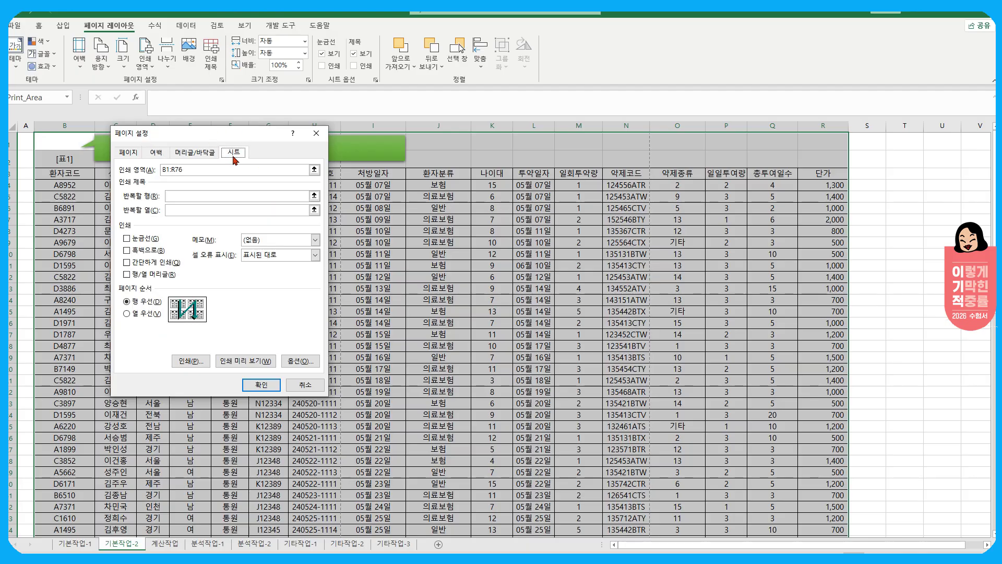
left_click_drag(198, 137, 184, 177)
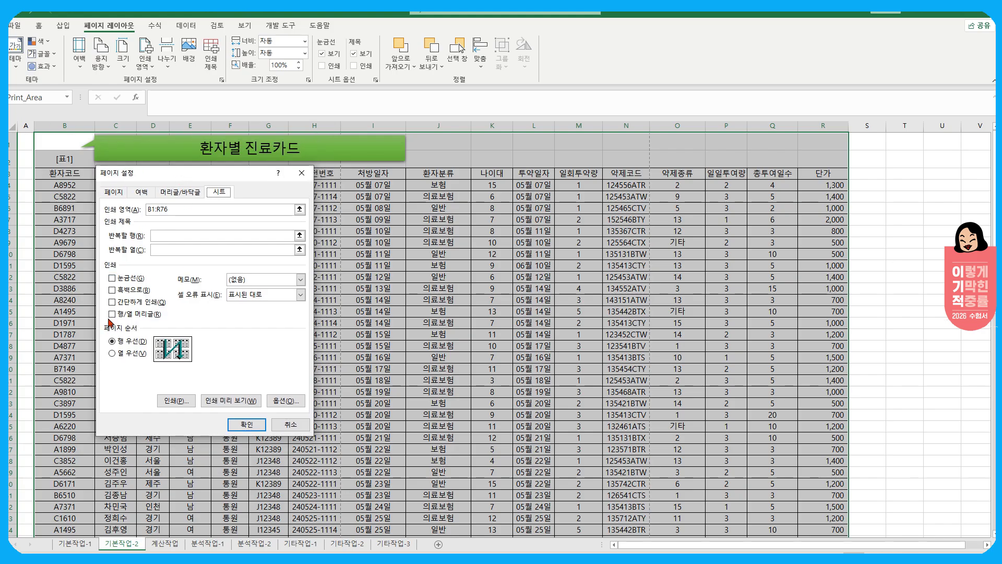
left_click(127, 317)
left_click(112, 290)
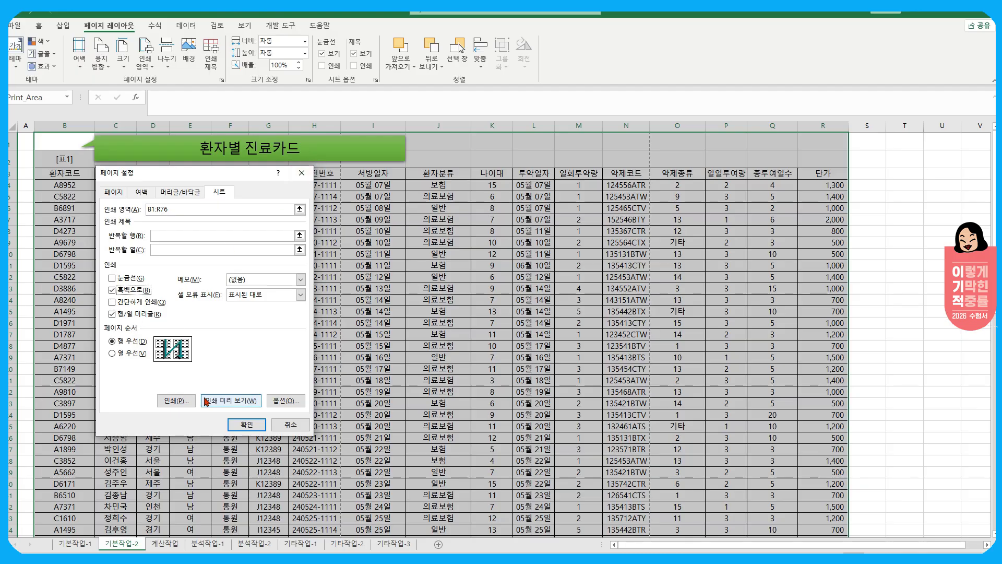
Confirm the page setup changes for the 기본작업-2 sheet
left_click(258, 427)
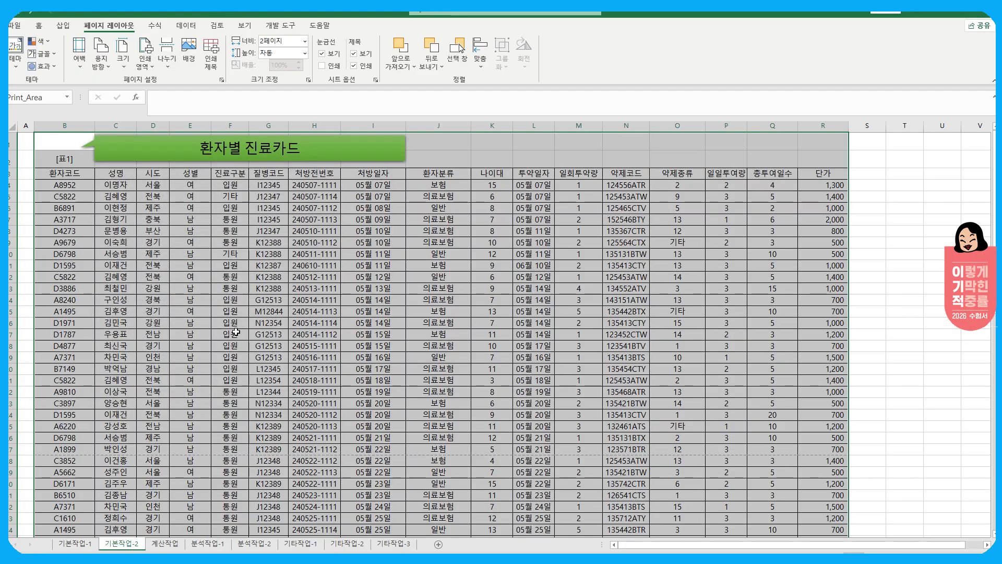
left_click(231, 300)
Enable the 잠금 (locked) property of the 환자별 진료카드 title shape
left_click(367, 156)
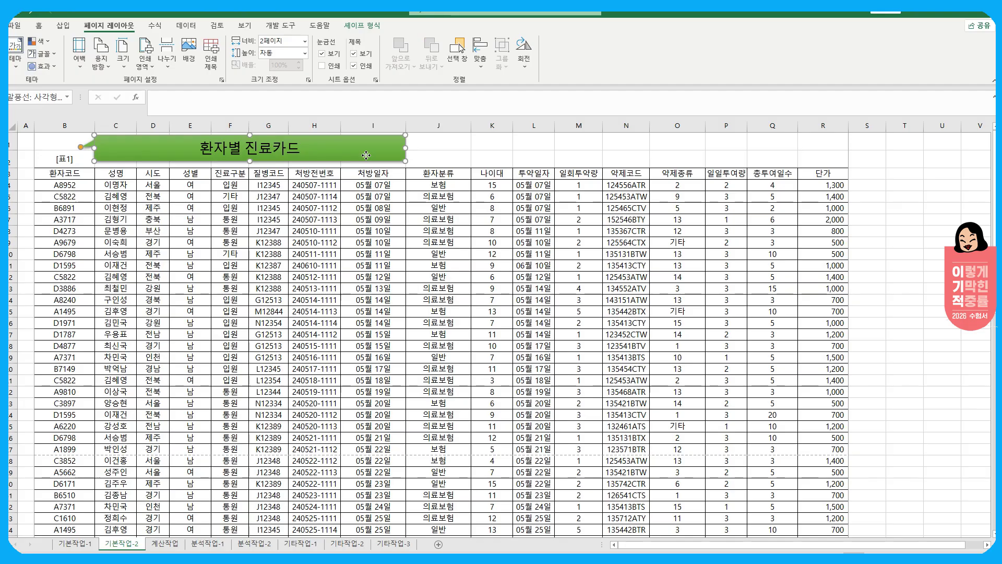
key("ctrl+1")
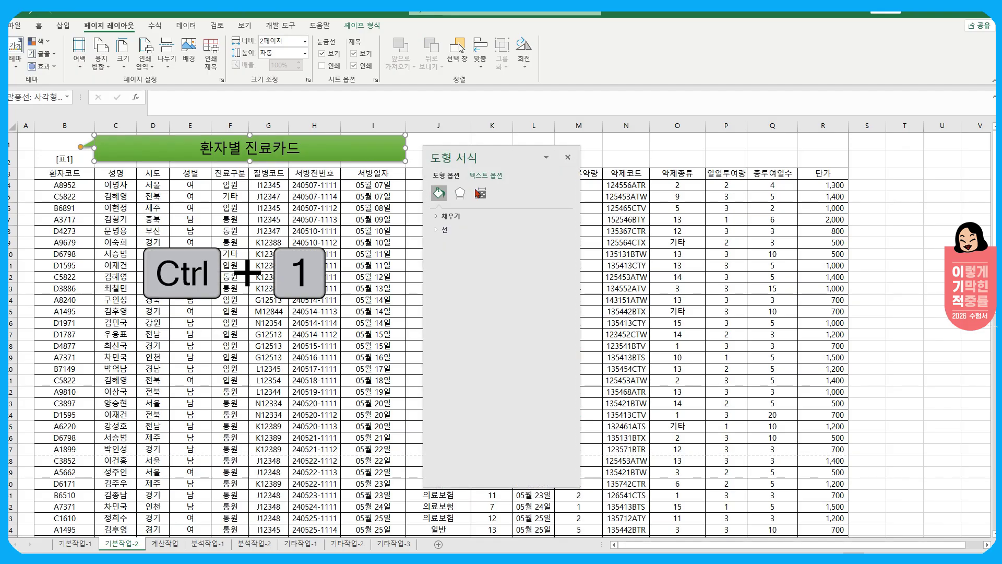
left_click(481, 195)
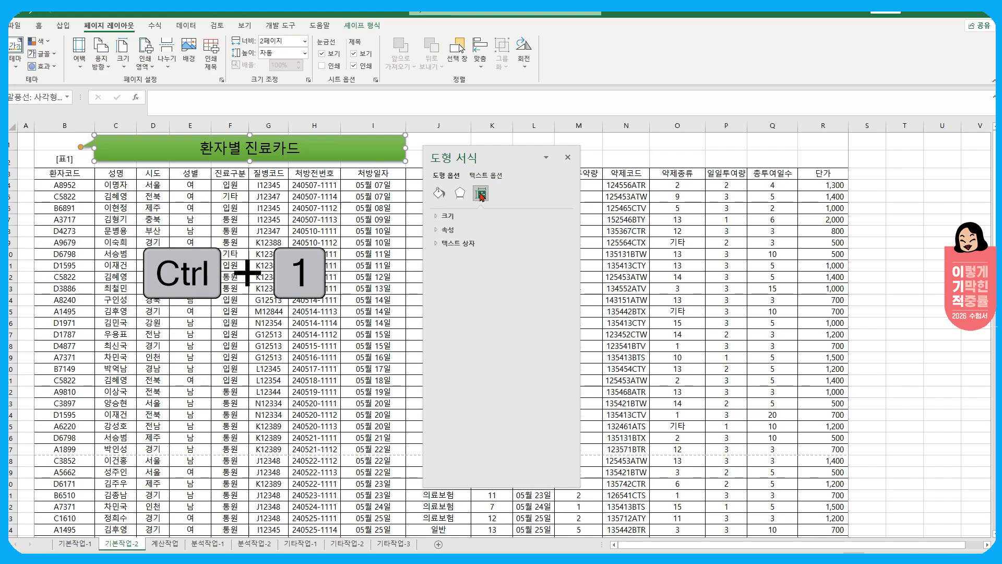
left_click(466, 232)
left_click(445, 294)
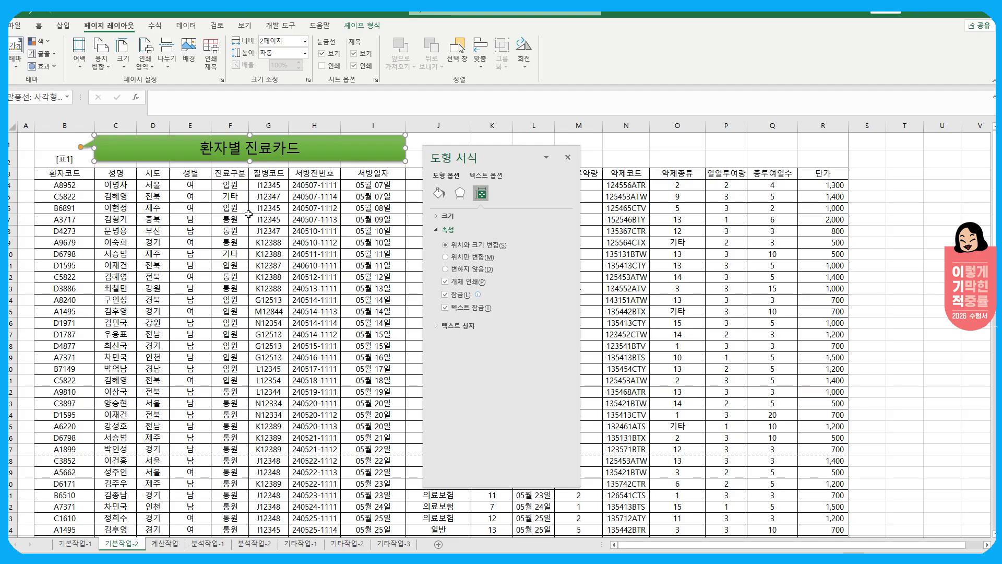
Protect the 기본작업-2 sheet without a password, allowing selection of locked and unlocked cells and sorting, and close the shape formatting pane
left_click(230, 219)
left_click(217, 25)
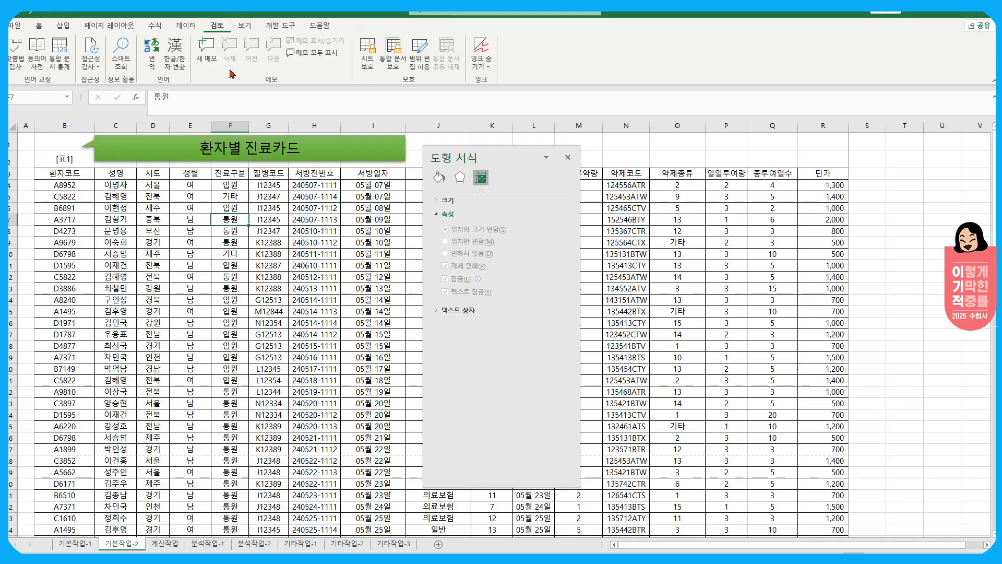
left_click(367, 53)
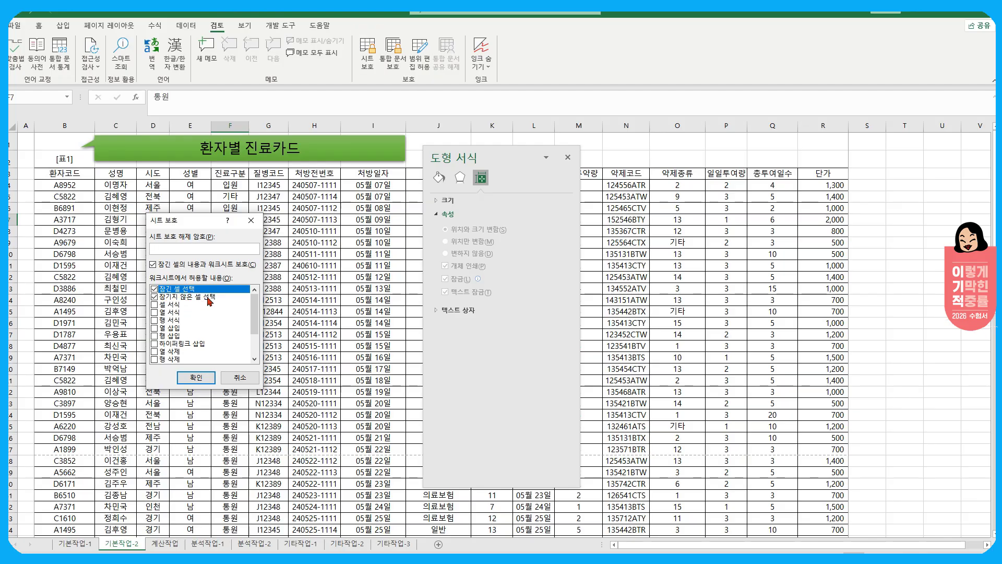
left_click_drag(253, 328, 256, 351)
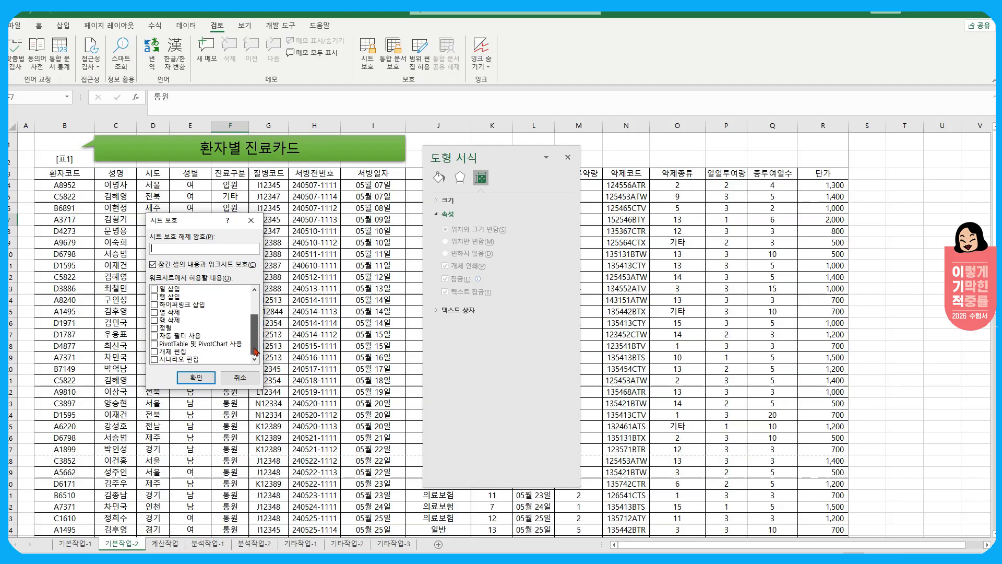
left_click(155, 329)
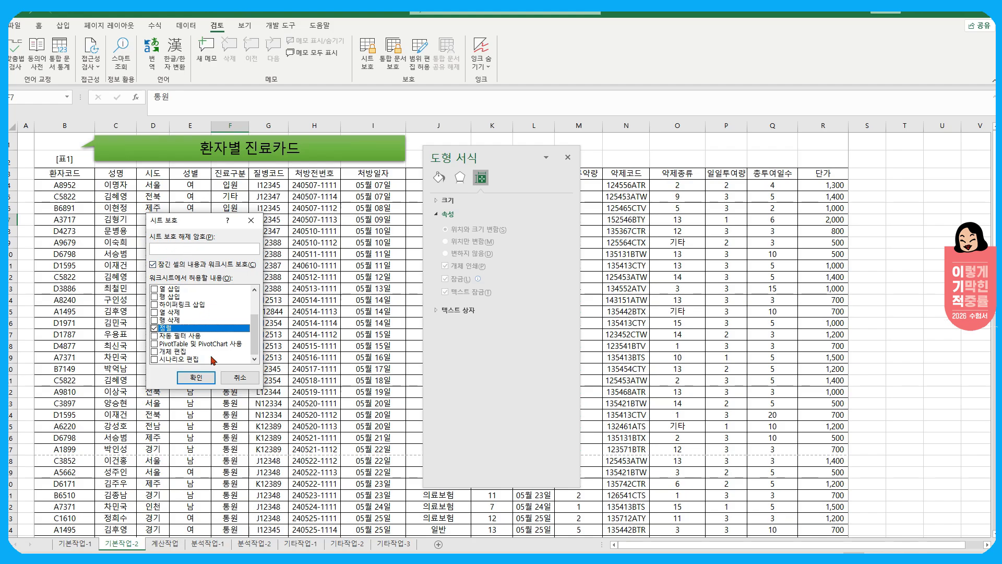
left_click(196, 377)
left_click(294, 281)
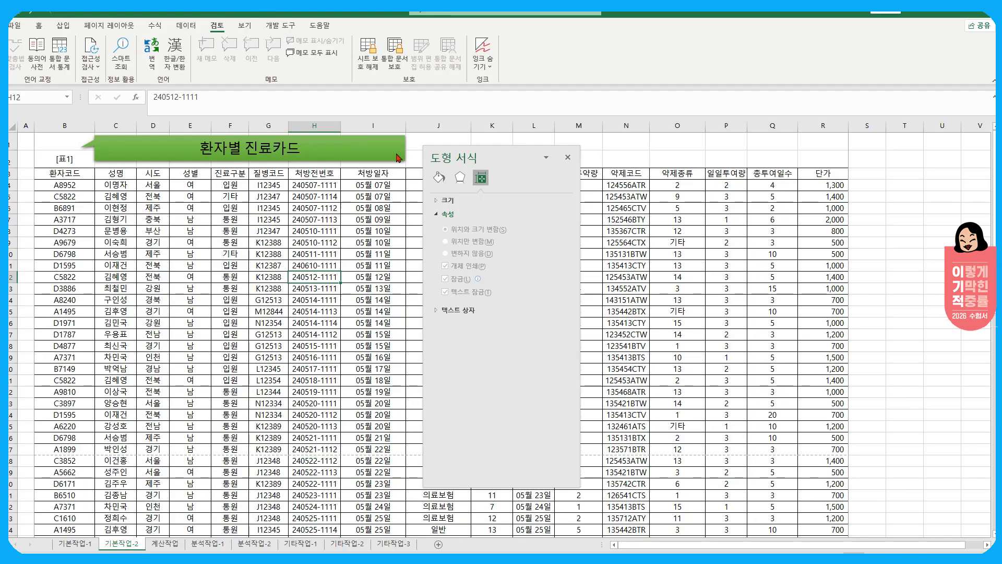
left_click(568, 157)
left_click(370, 287)
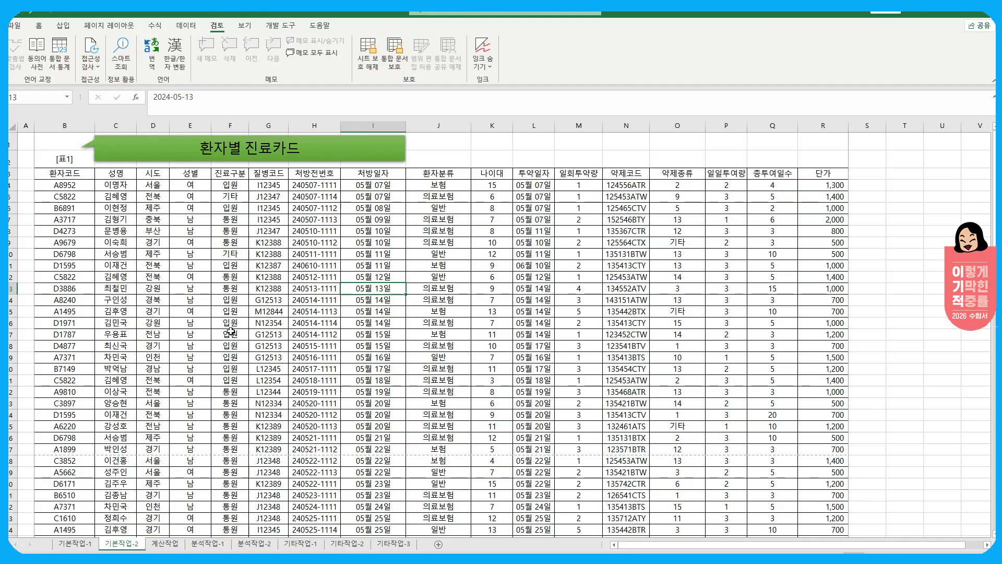
left_click(271, 358)
left_click(165, 543)
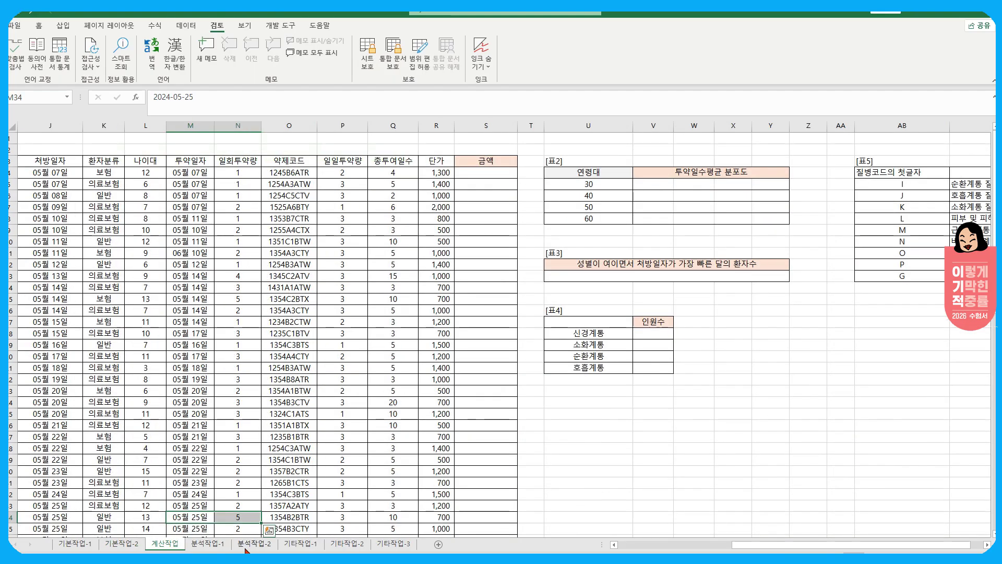
left_click(246, 546)
left_click(122, 546)
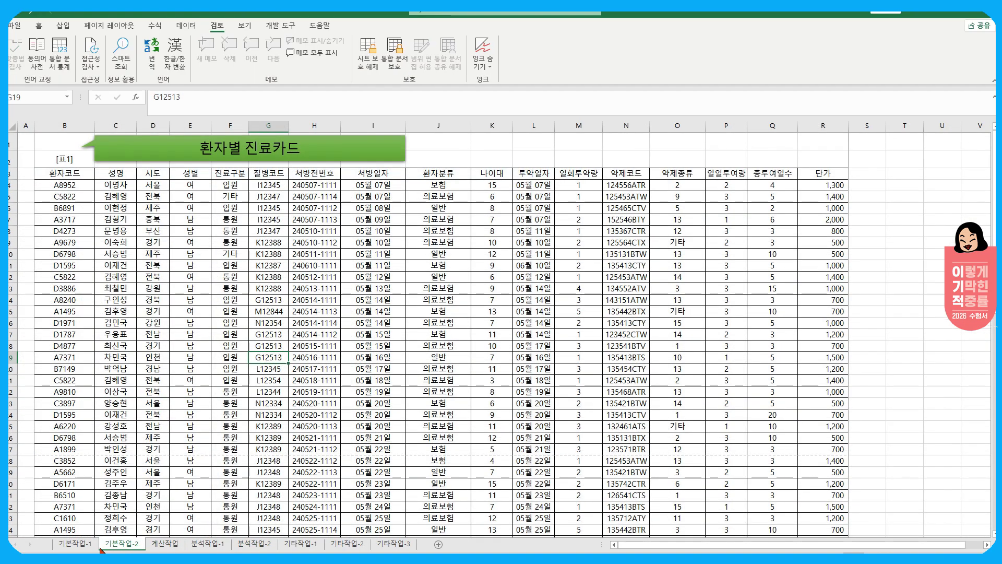
left_click(203, 336)
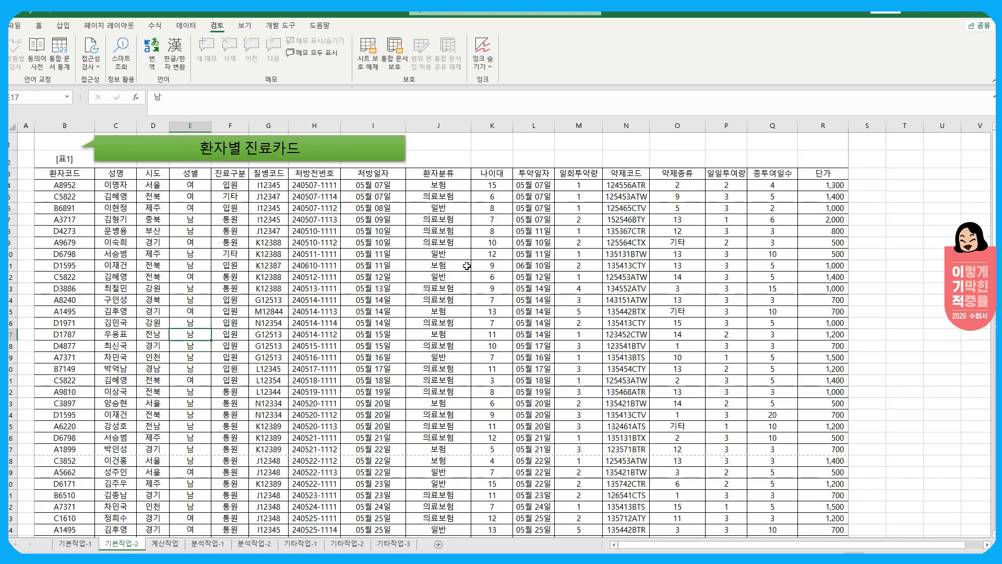
Go to the 분석작업-1 sheet and shift the sample pivot table picture slightly toward the blank working area
left_click(163, 545)
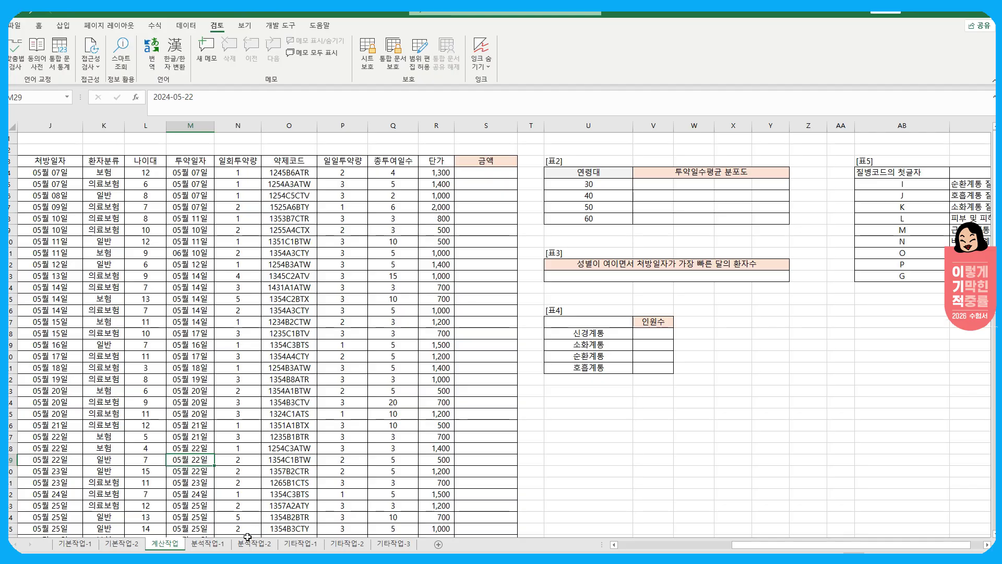
left_click(209, 545)
left_click(284, 344)
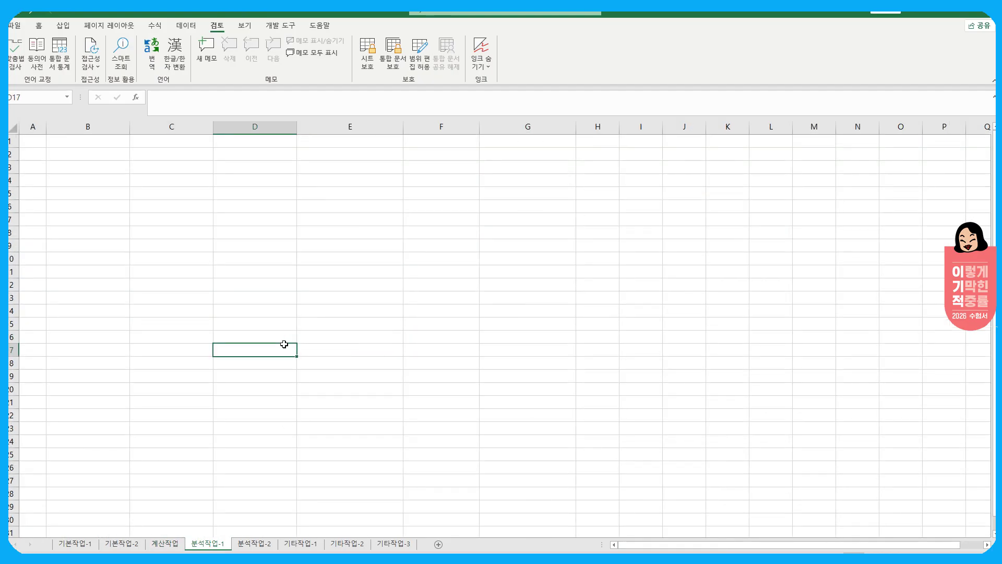
left_click(156, 242)
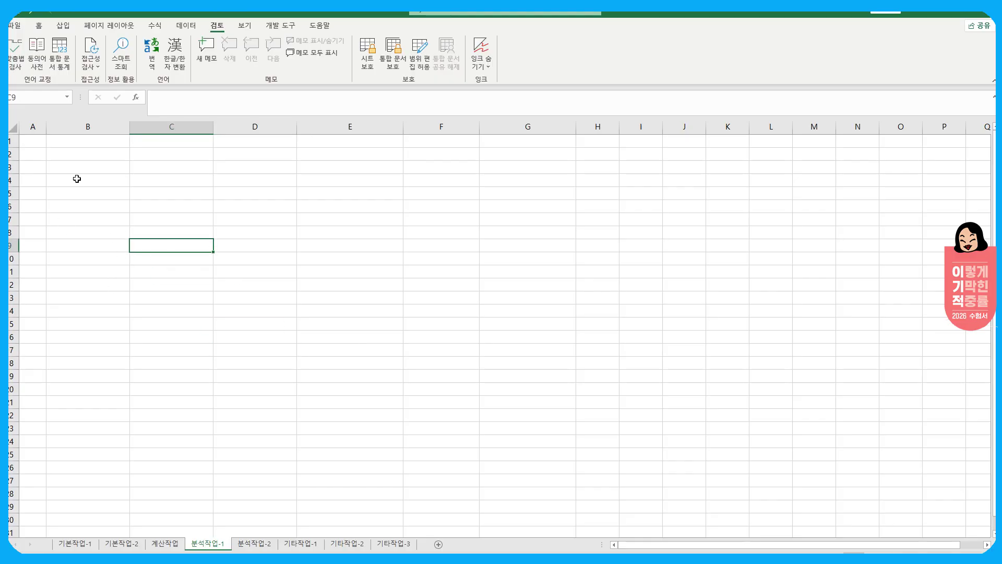
left_click(76, 153)
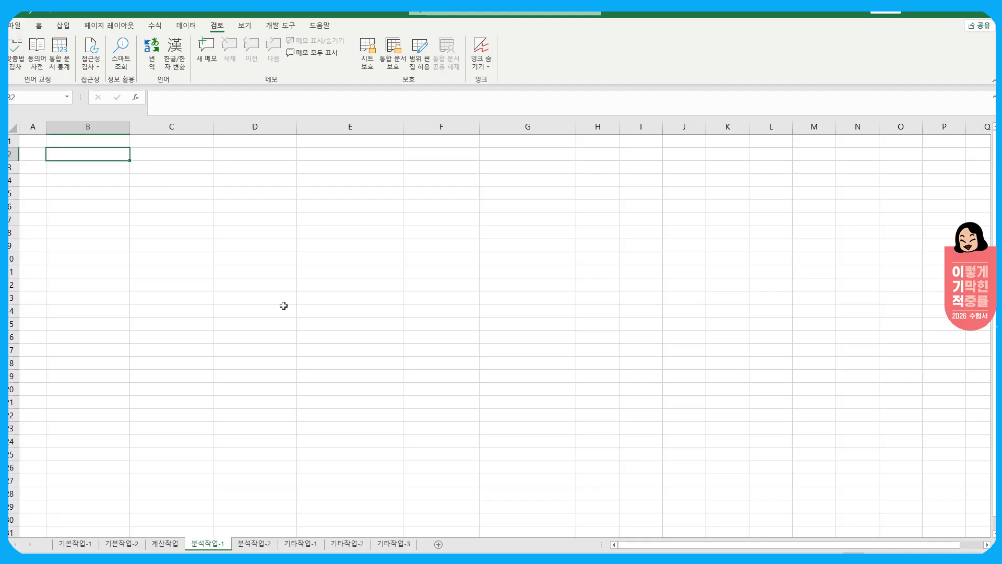
left_click(125, 235)
scroll(140, 260, "up", 1)
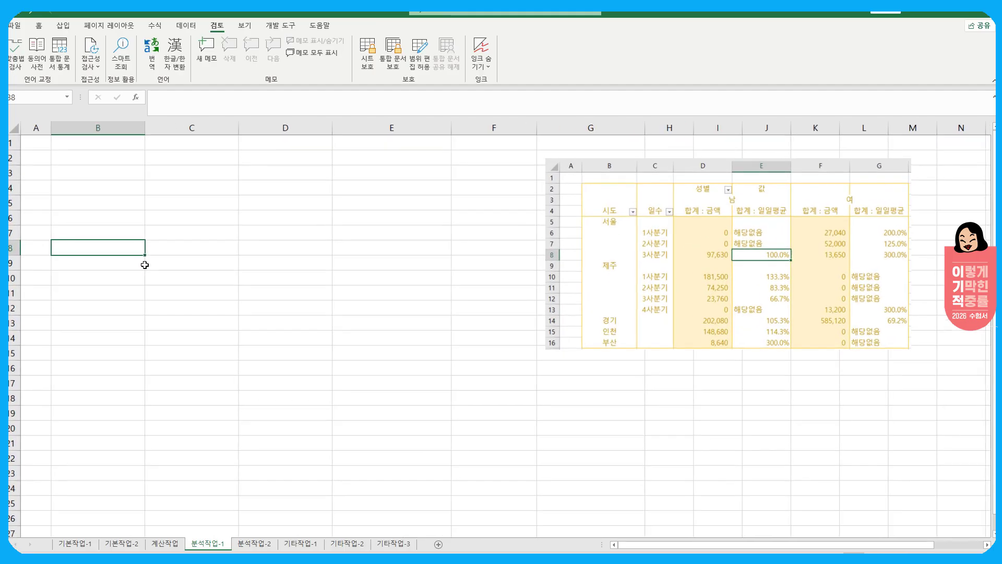
left_click_drag(698, 245, 672, 251)
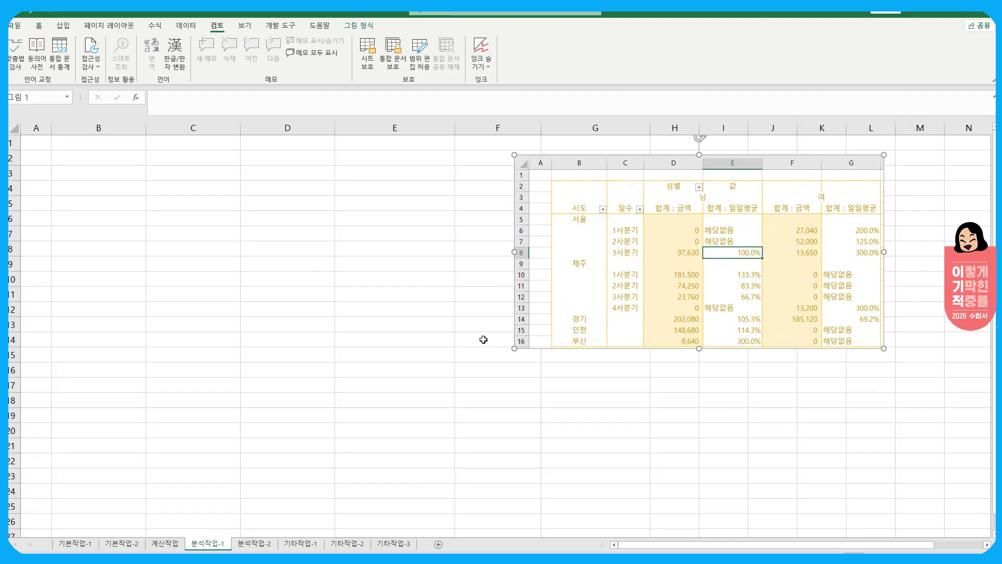
left_click(447, 374)
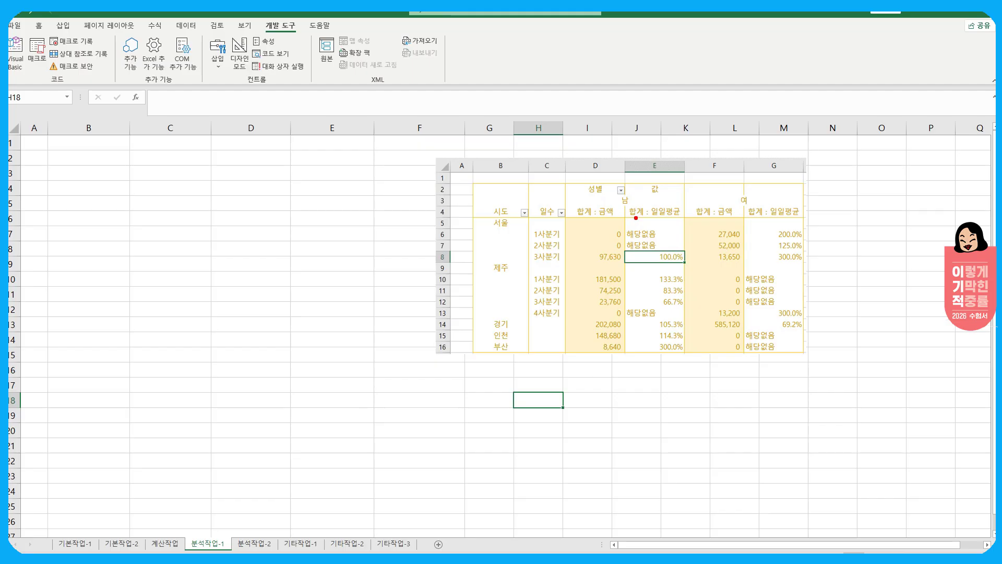
left_click_drag(633, 218, 682, 220)
left_click_drag(475, 183, 532, 194)
key("Escape")
Select cell B2 on the 분석작업-1 sheet as the pivot table location
left_click(87, 184)
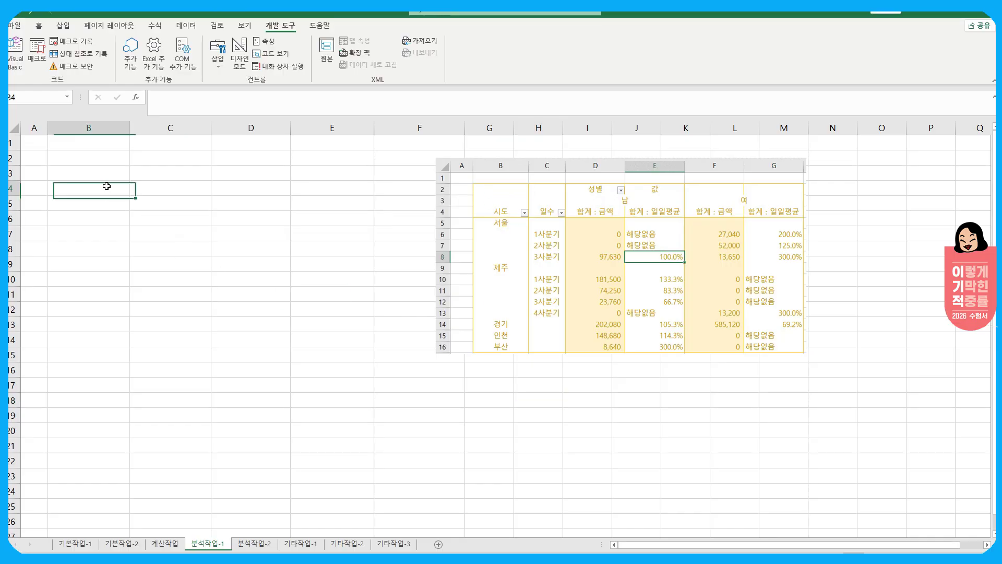
left_click(89, 155)
left_click(39, 25)
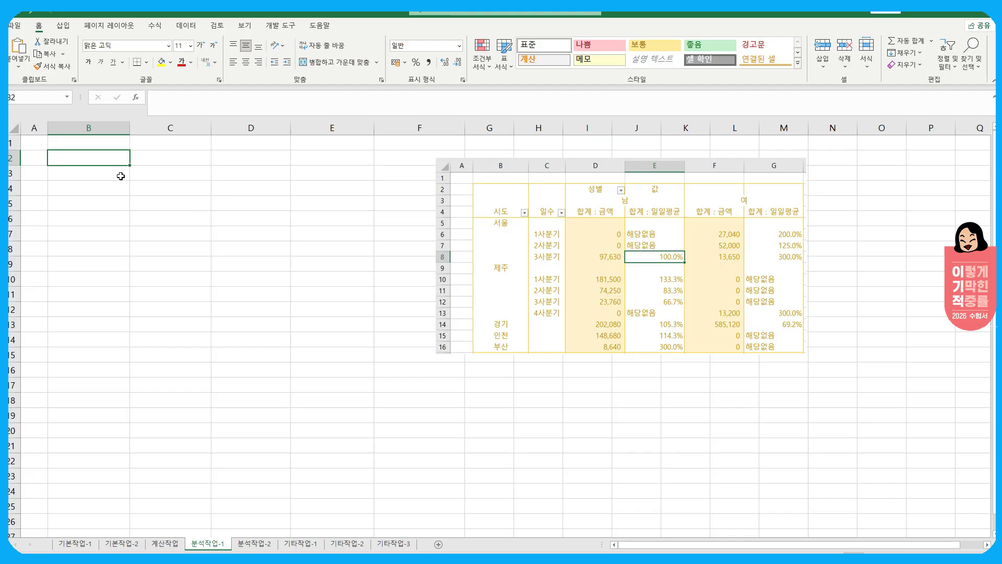
left_click(64, 26)
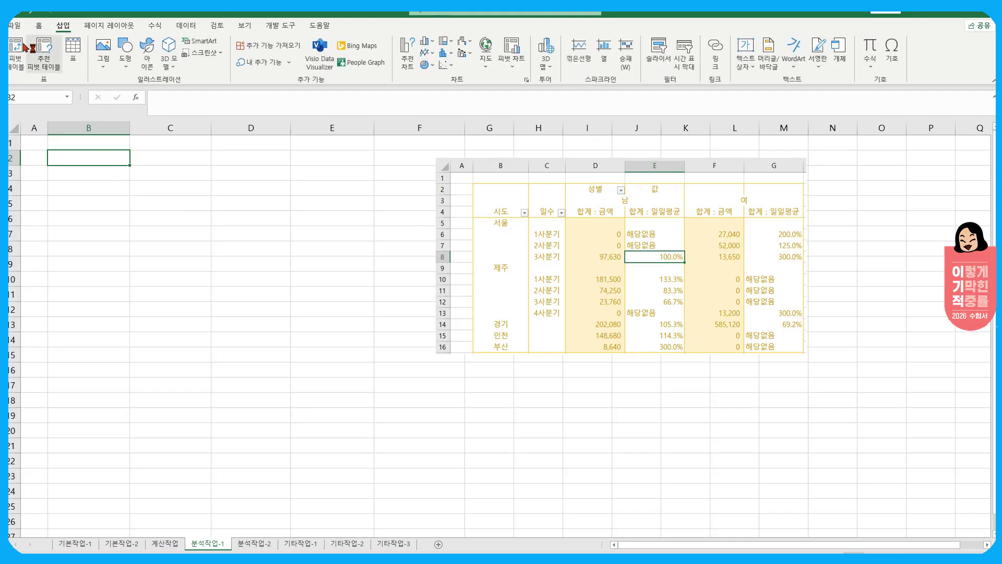
left_click(186, 25)
left_click(20, 61)
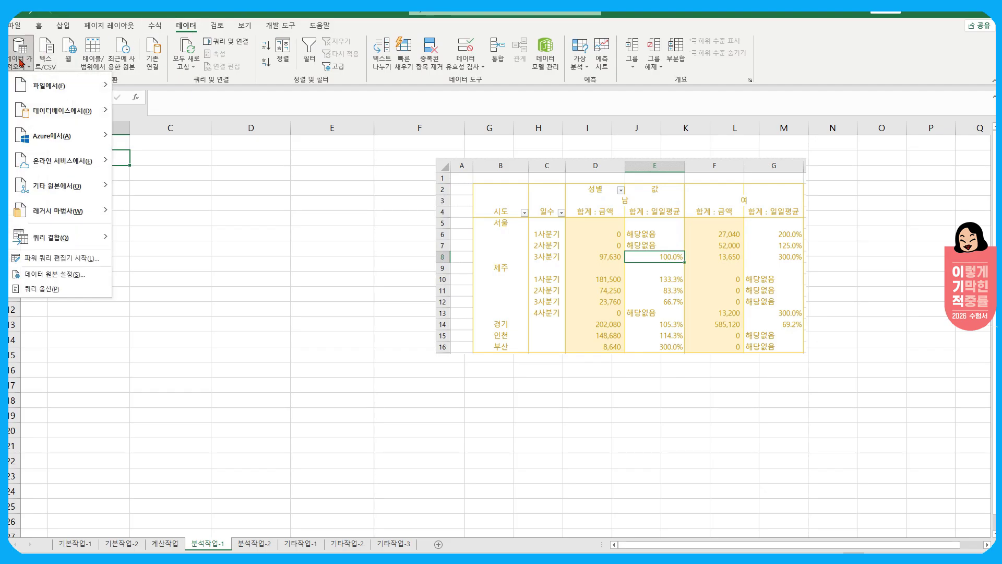
mouse_move(55, 87)
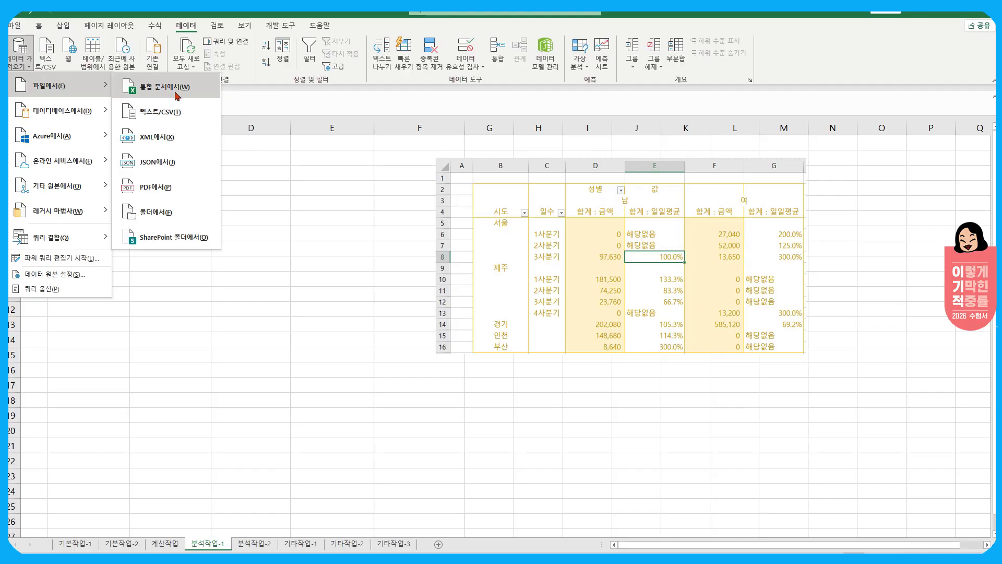
left_click(233, 202)
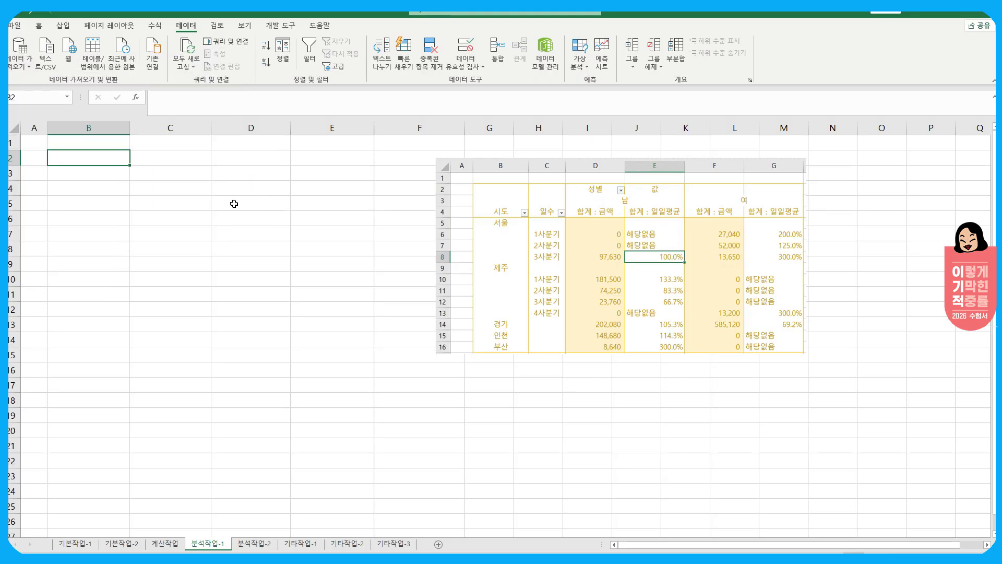
Start a PivotTable at B2 of the existing 분석작업-1 sheet, based on an external data source, and bring up the existing connections
left_click(63, 25)
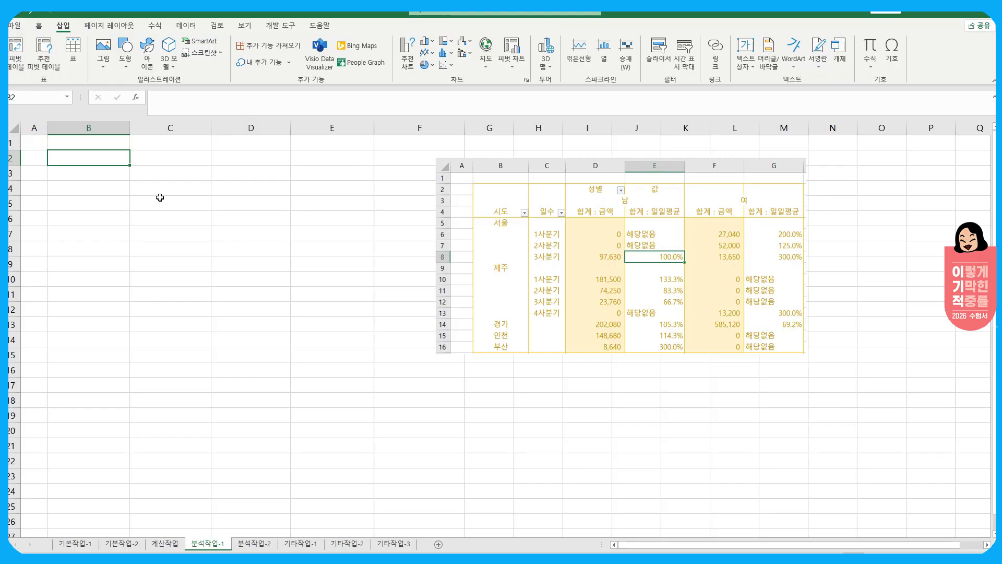
left_click(15, 47)
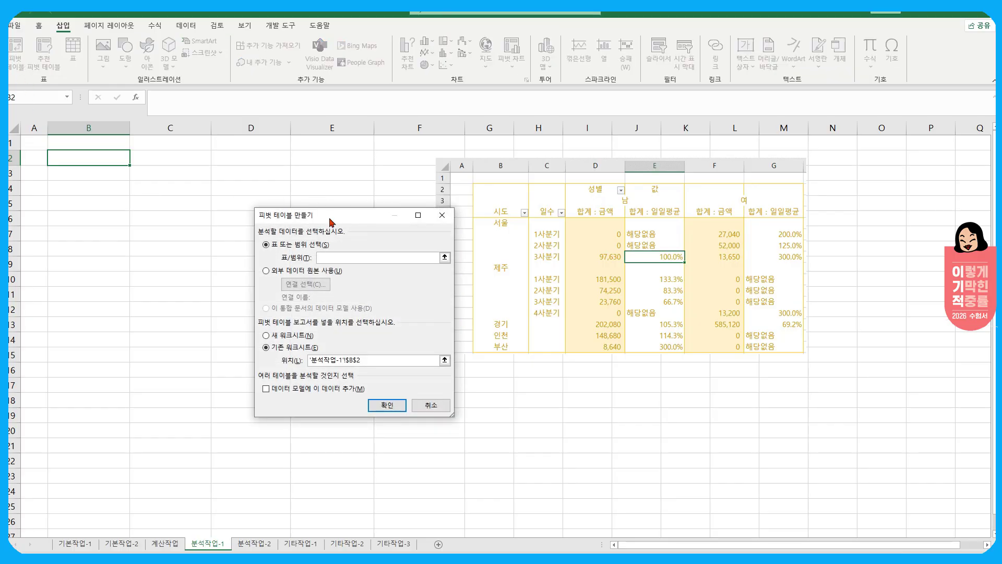
left_click_drag(330, 218, 215, 199)
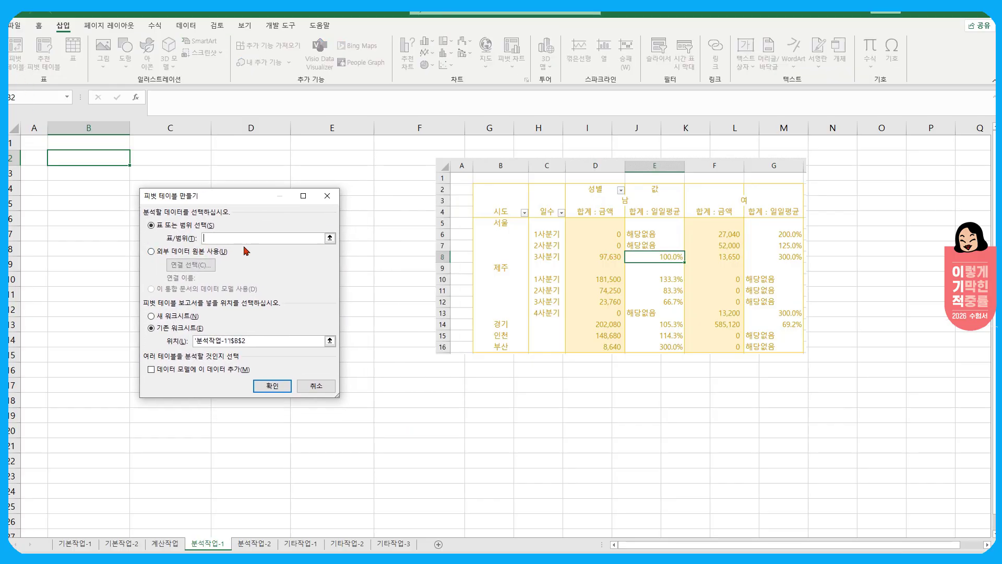
left_click(165, 253)
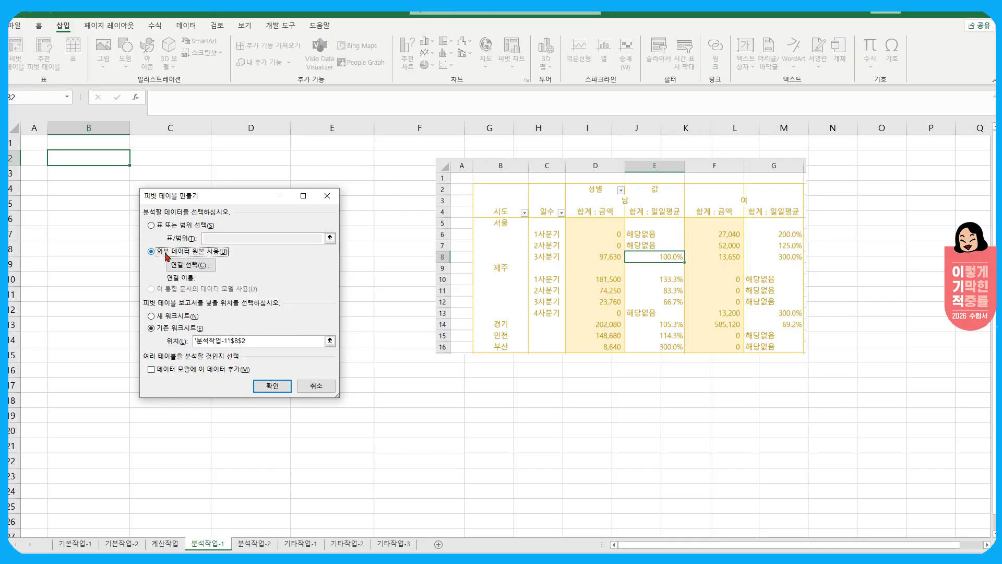
left_click(196, 266)
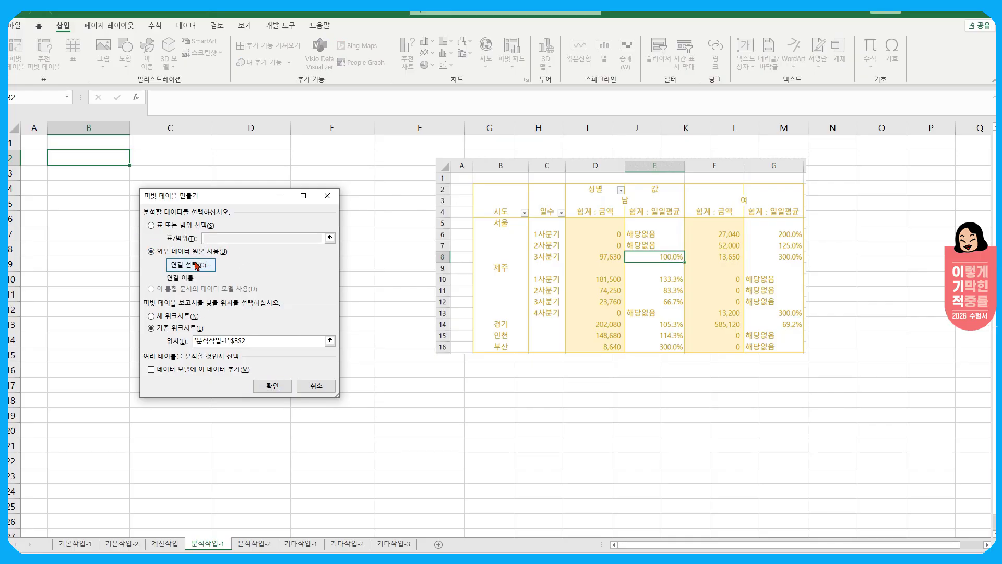
left_click_drag(233, 172, 344, 175)
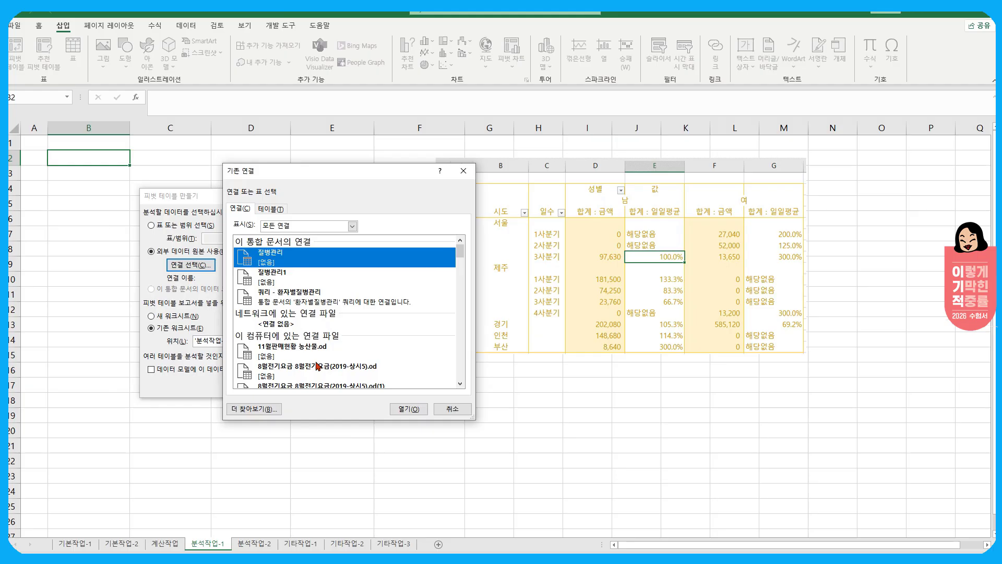
Browse to C:\OA\PART 03 and open the 질병관리 workbook as the pivot table's external data source
left_click(264, 412)
scroll(298, 365, "down", 2)
left_click(308, 362)
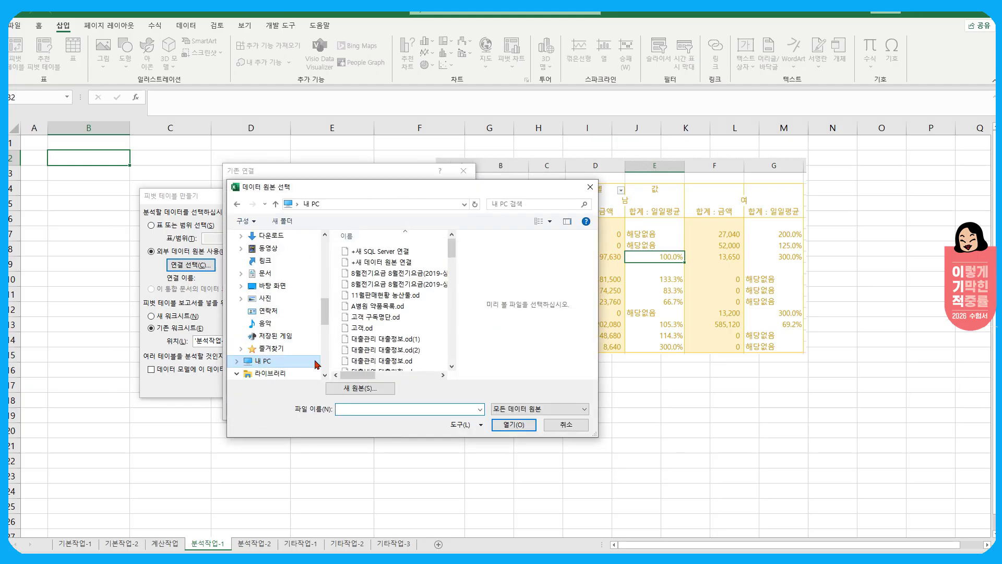
scroll(364, 301, "down", 3)
double_click(386, 325)
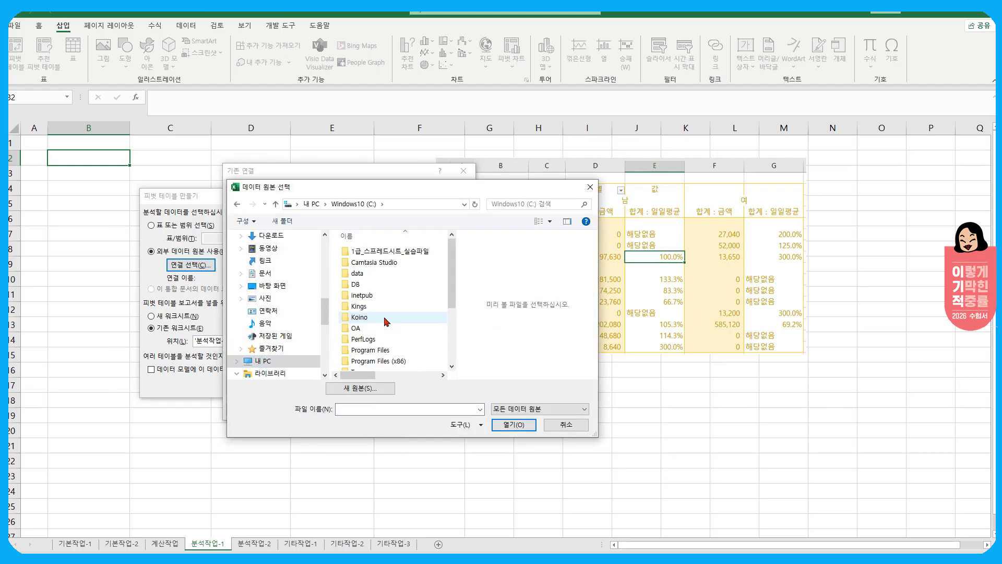
double_click(385, 325)
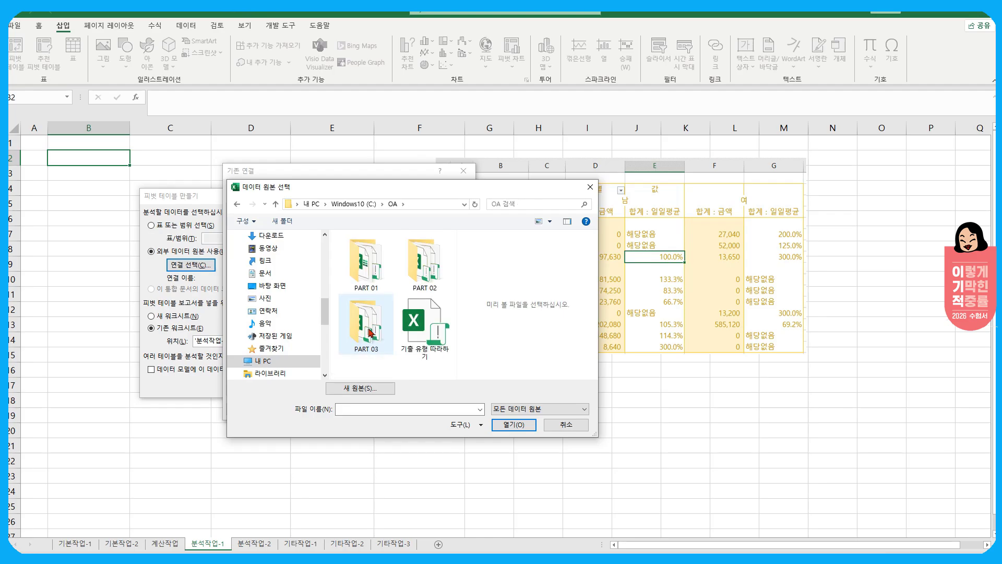
double_click(372, 327)
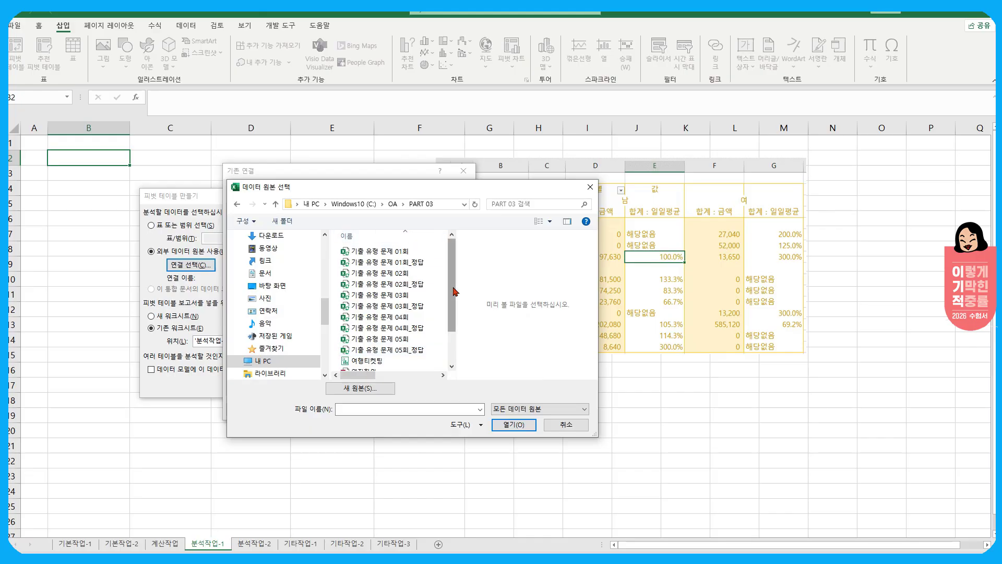
left_click_drag(453, 292, 453, 330)
left_click(367, 364)
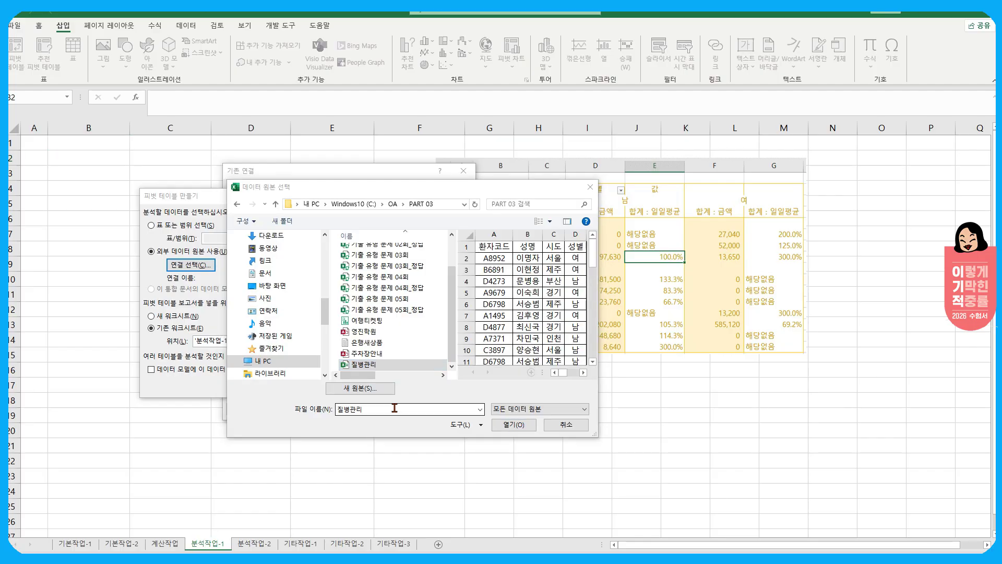
left_click(514, 424)
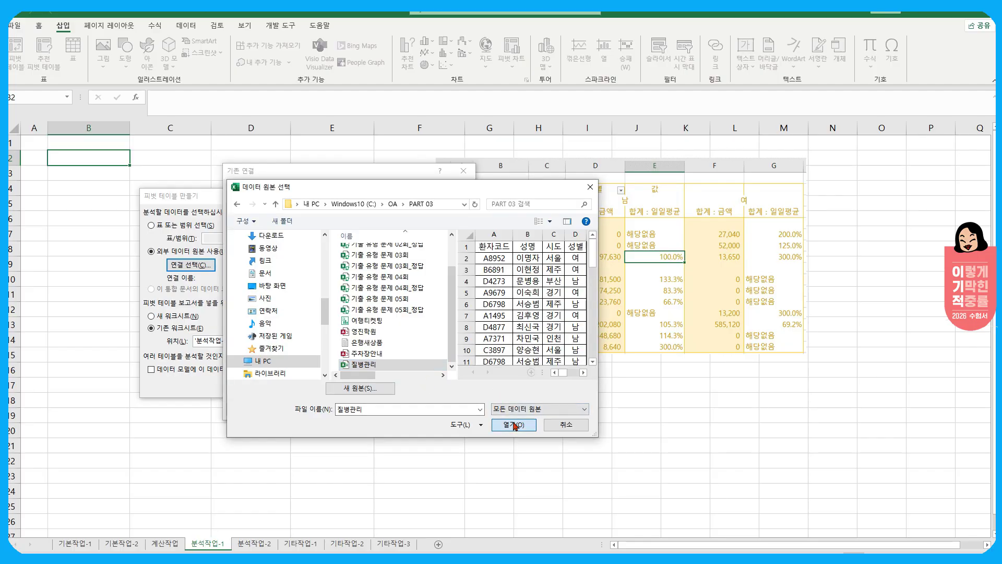
Choose the 환자별질병관리$ table with first-row headers included and create the pivot table without adding it to the data model
left_click_drag(489, 448, 297, 253)
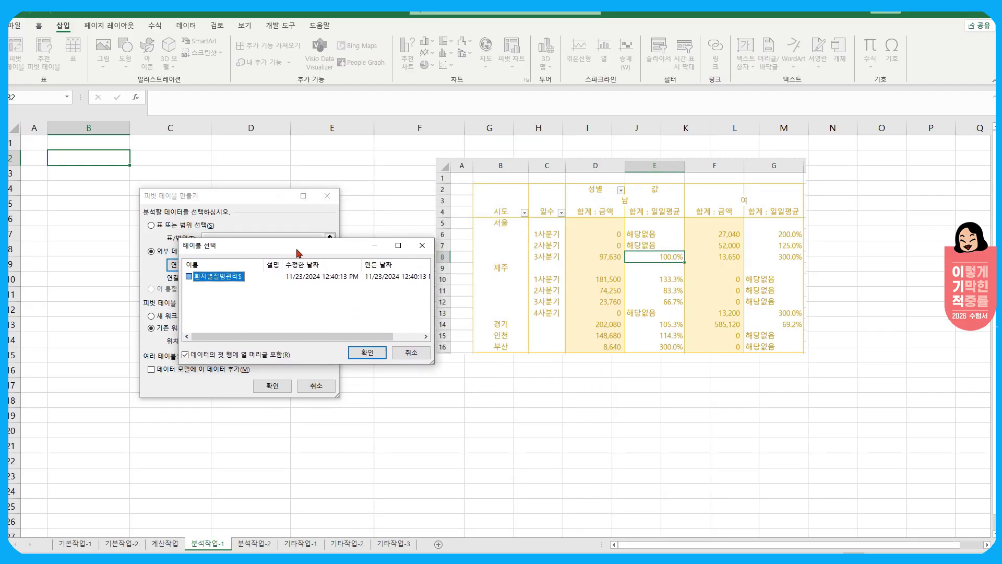
left_click_drag(238, 288, 248, 286)
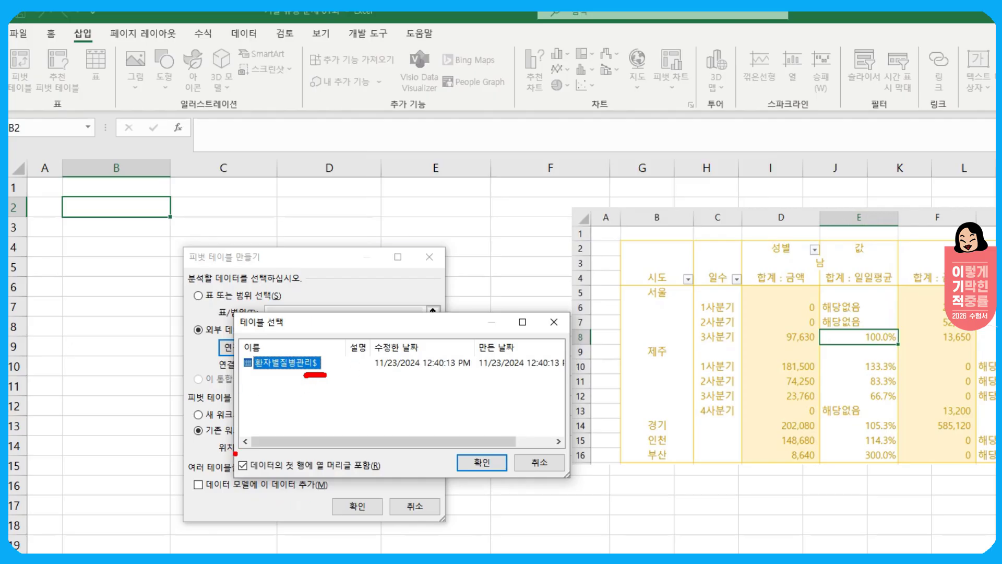
mouse_move(235, 453)
left_mouse_down()
mouse_move(258, 467)
mouse_move(392, 477)
left_mouse_up()
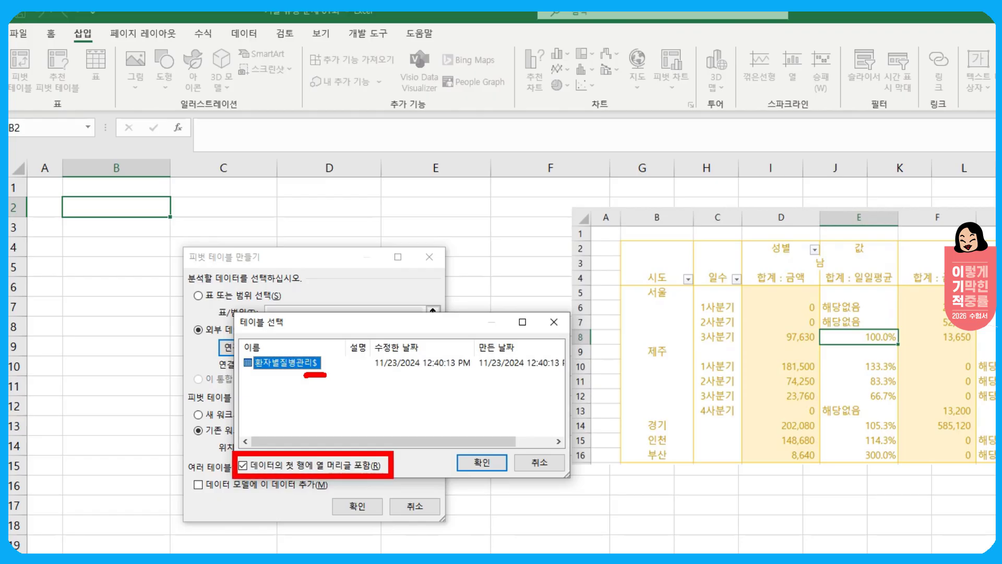
key("Escape")
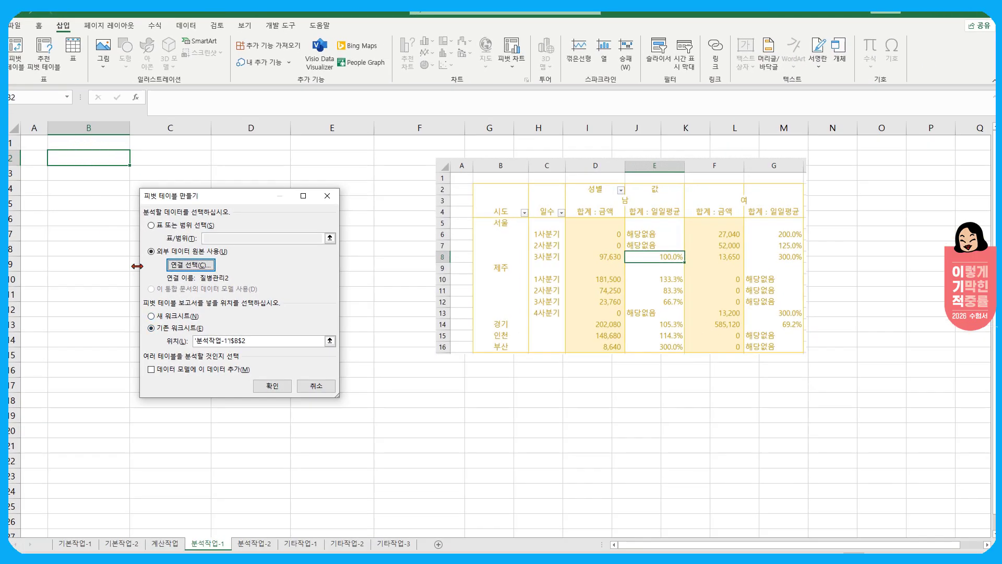
mouse_move(143, 361)
left_mouse_down()
mouse_move(204, 380)
mouse_move(263, 379)
mouse_move(180, 401)
mouse_move(222, 419)
left_mouse_up()
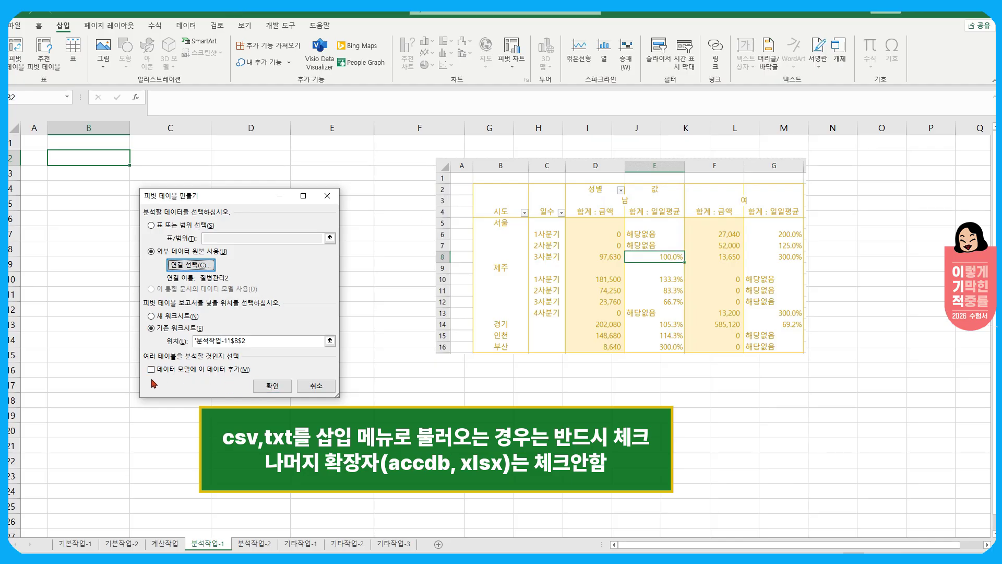
left_click(279, 389)
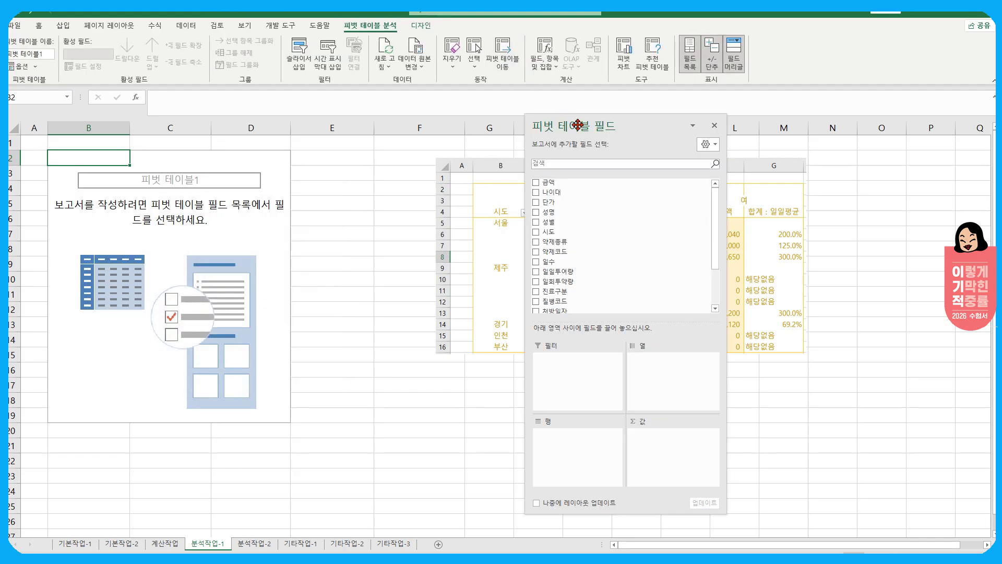
Move the field list beside the sample picture and add 시도 and 일수 as the pivot table's row fields
left_click_drag(578, 126, 362, 119)
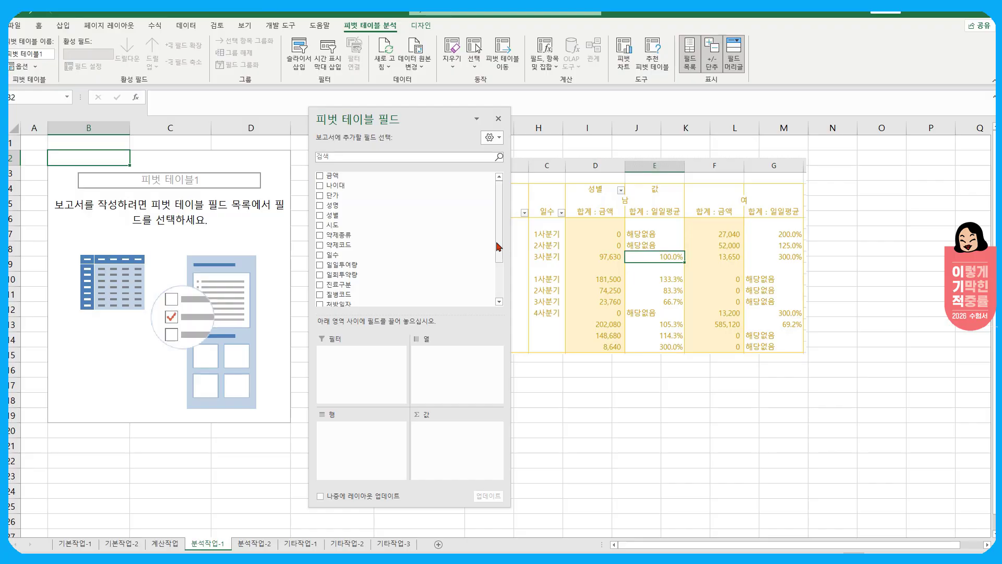
left_click_drag(499, 245, 499, 218)
left_click_drag(440, 119, 357, 120)
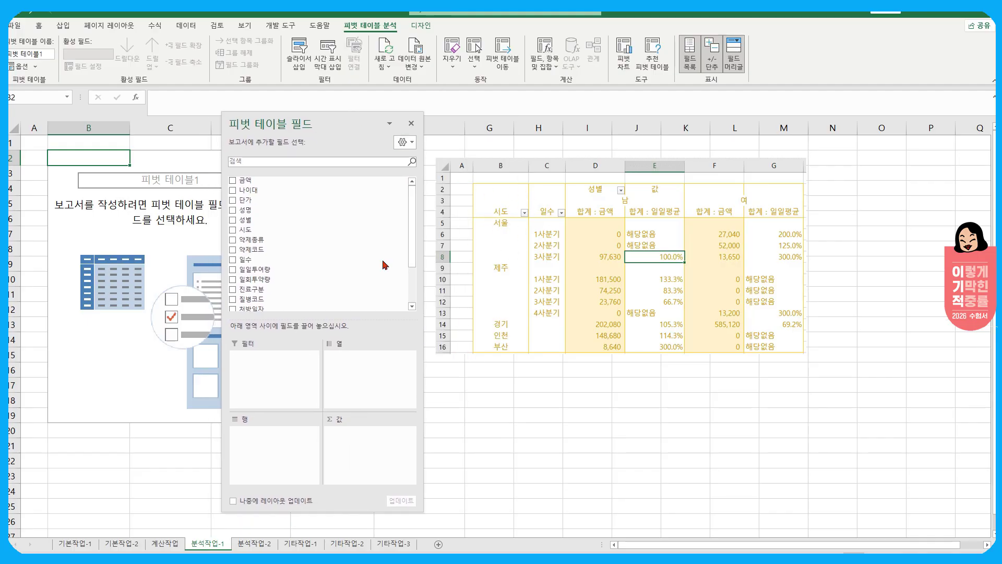
left_click_drag(264, 228, 277, 453)
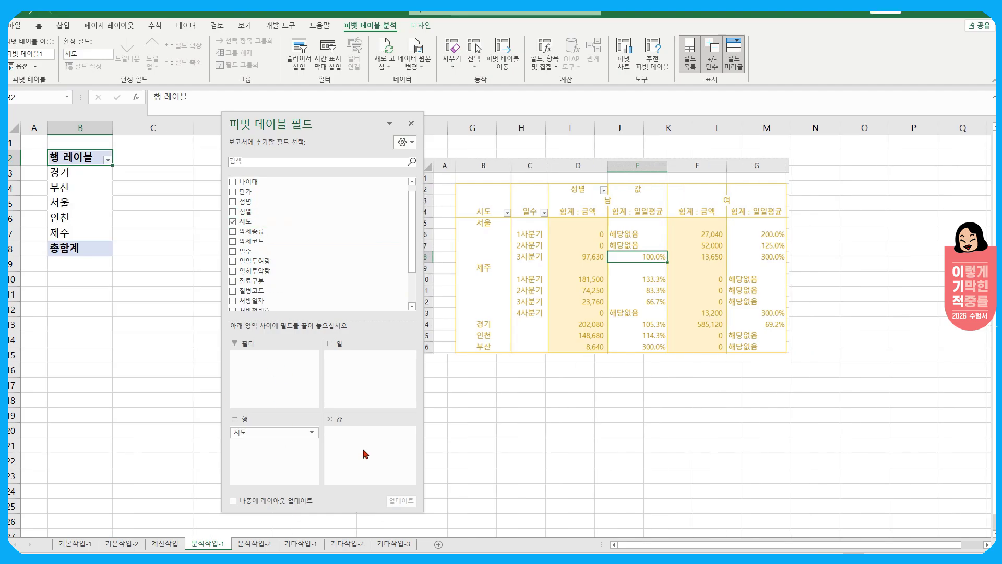
left_click(412, 182)
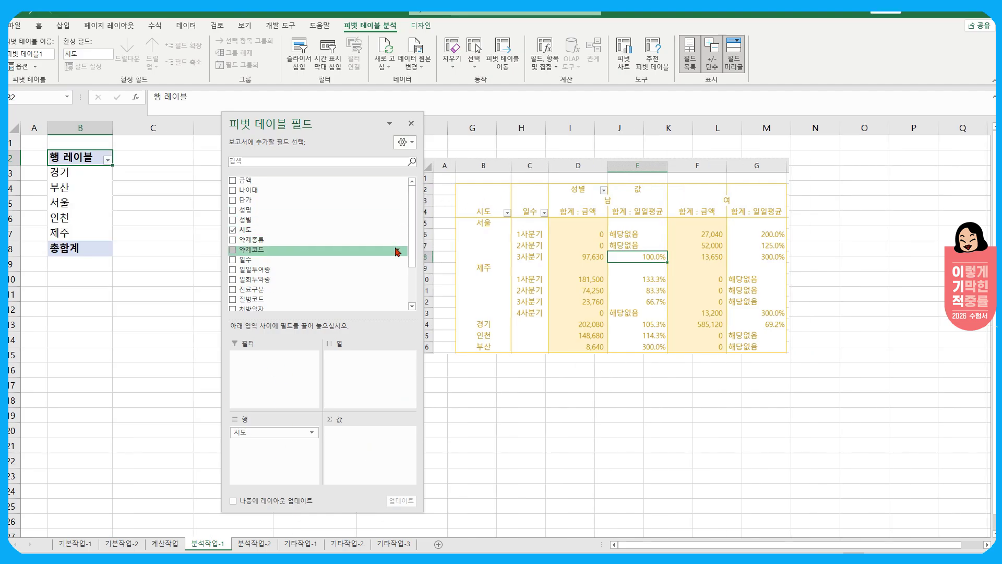
left_click_drag(246, 260, 277, 455)
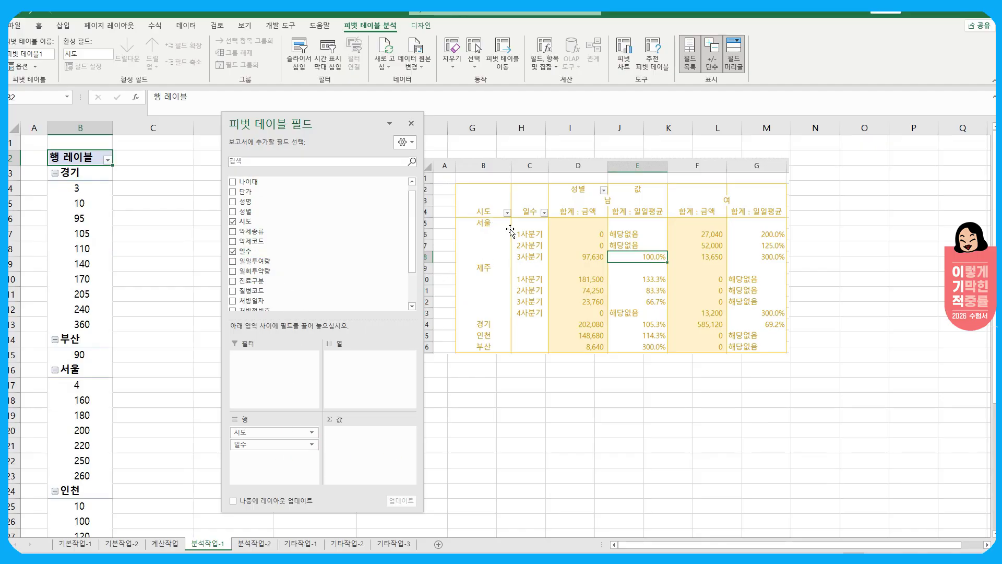
Add 성별 as the column field and 금액 as the summed value, and close the field list
left_click_drag(245, 212, 358, 361)
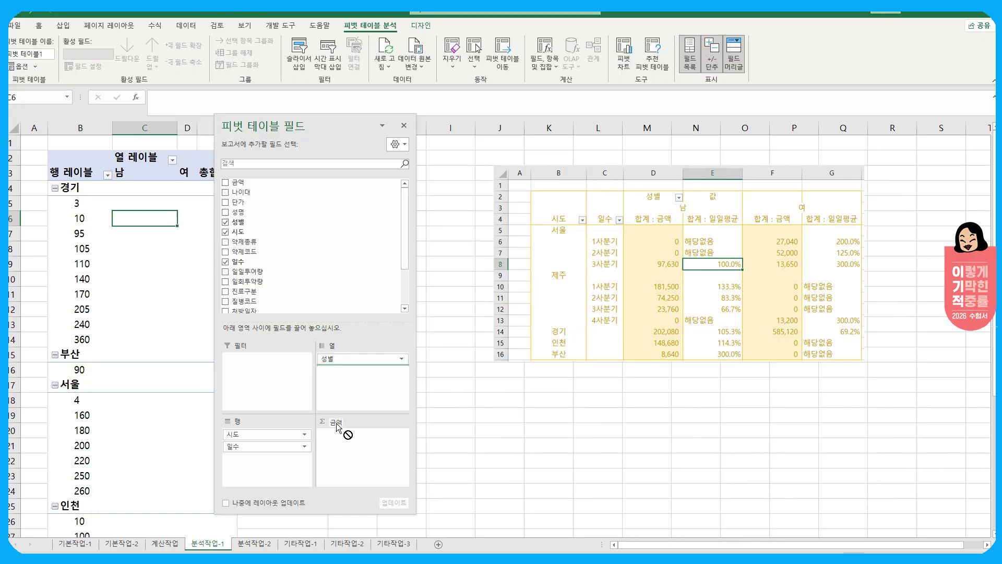
left_click_drag(343, 429, 369, 429)
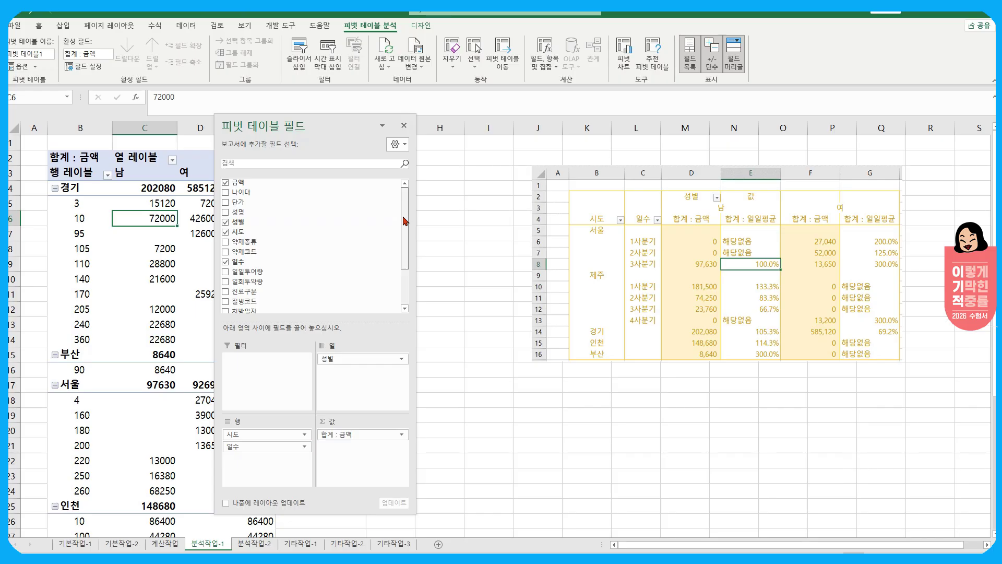
left_click_drag(405, 222, 407, 263)
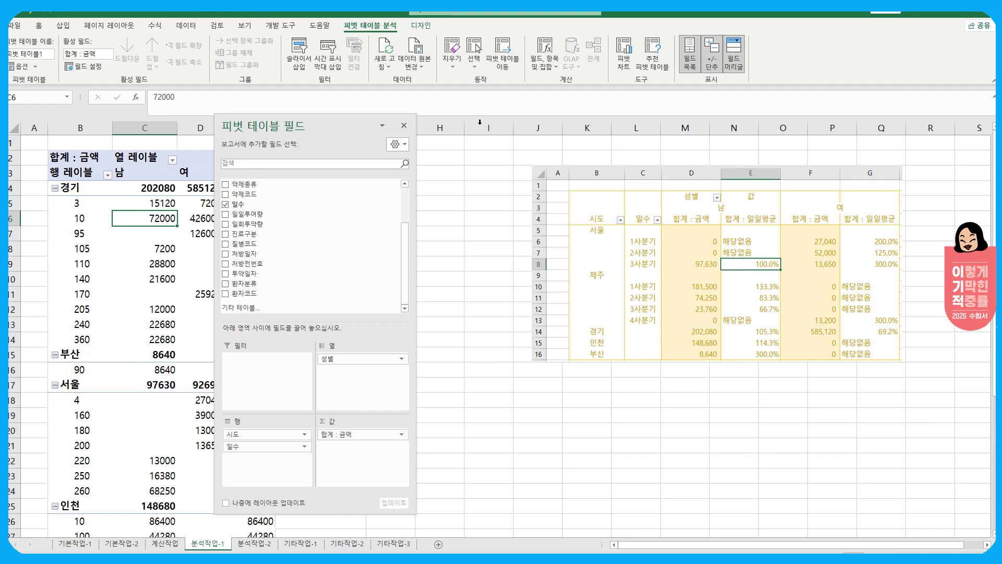
left_click(404, 125)
Start a new calculated field for the pivot table and name it 일일평균
left_click(250, 233)
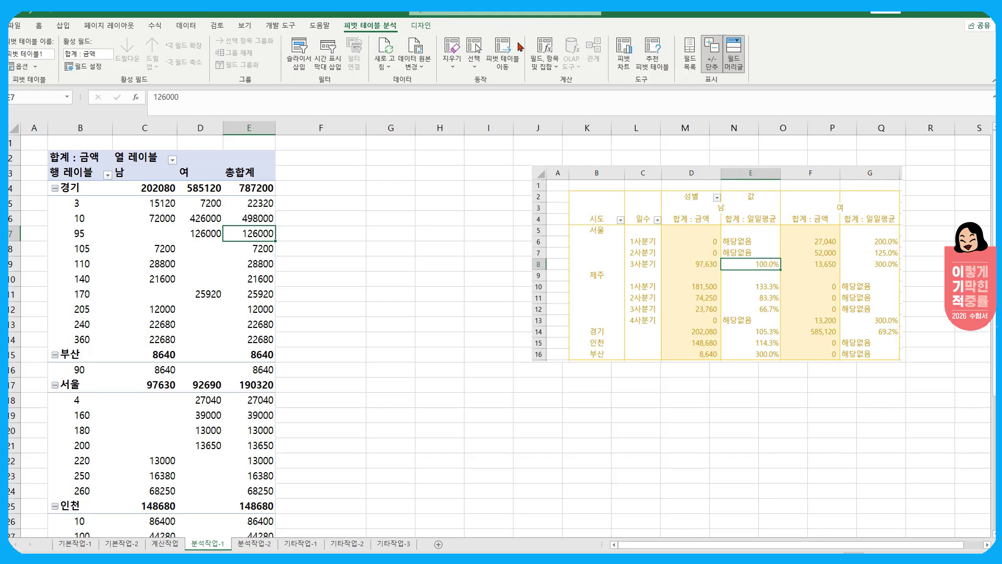
left_click(539, 68)
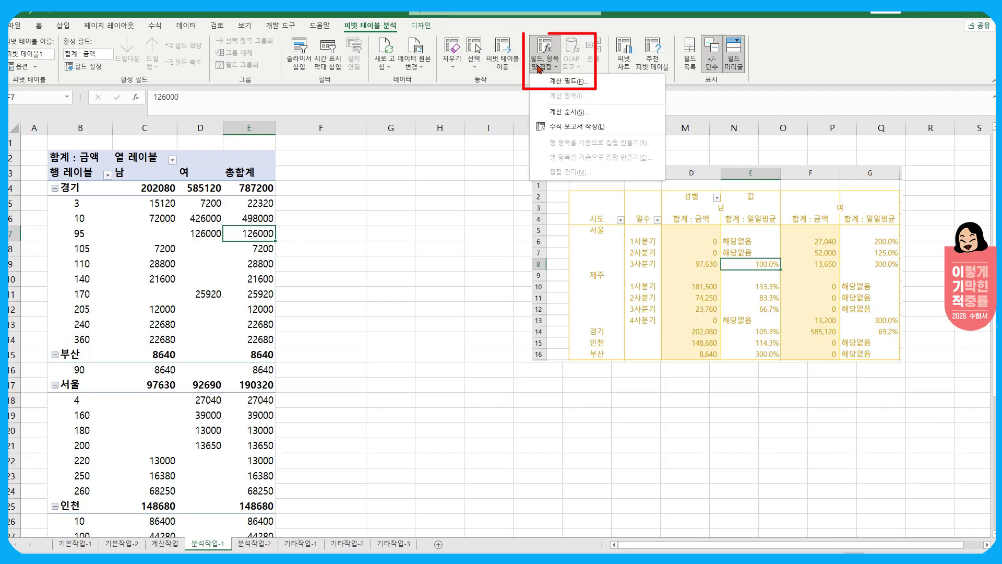
left_click(574, 84)
left_click_drag(264, 214, 380, 220)
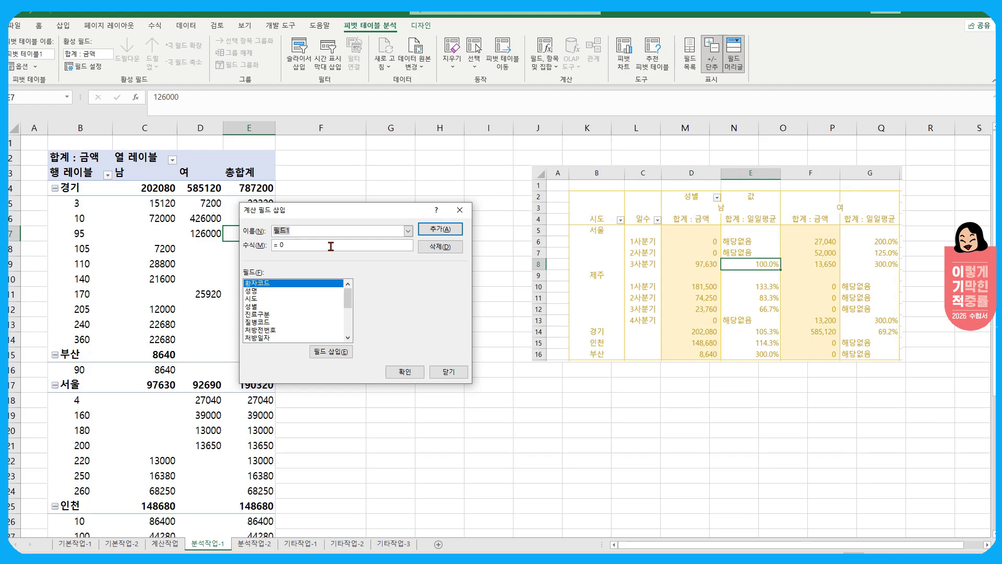
type("일일평균")
Define the 일일평균 formula as 일일투여량/일회투약량 and add the calculated field to the pivot table
left_click(331, 246)
left_click_drag(278, 248, 300, 247)
key("BackSpace")
left_click_drag(347, 303, 344, 328)
double_click(282, 322)
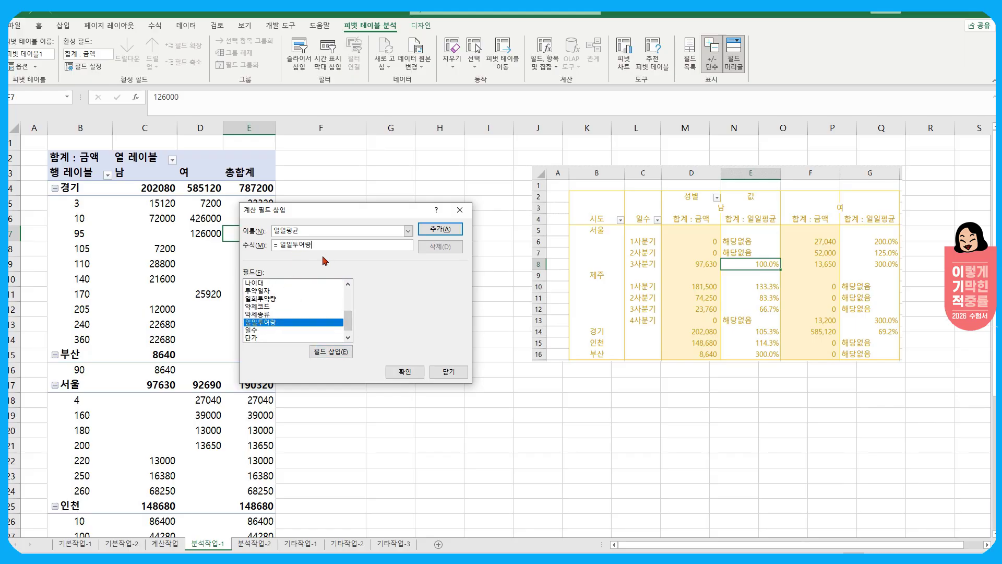
type("/")
double_click(274, 299)
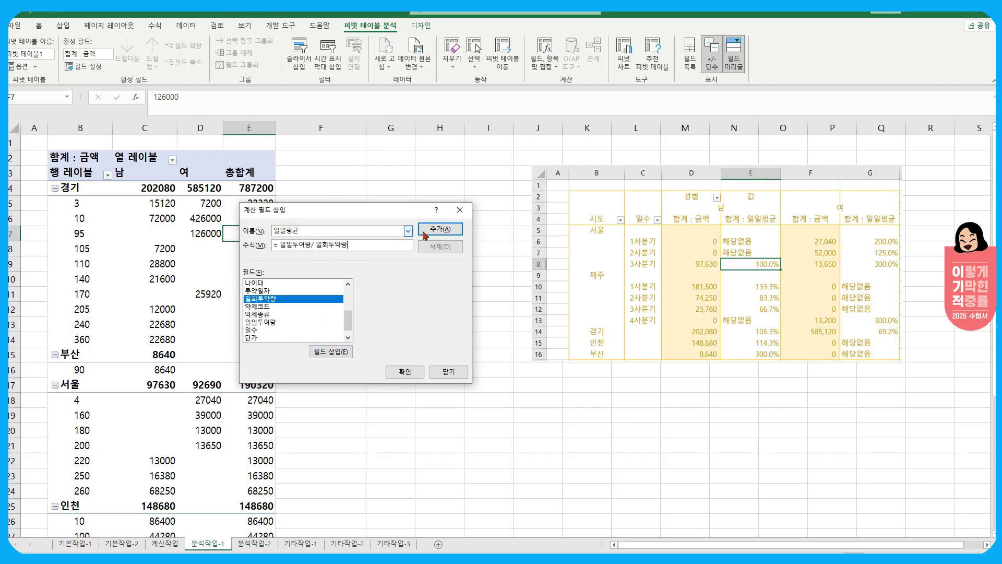
left_click(407, 371)
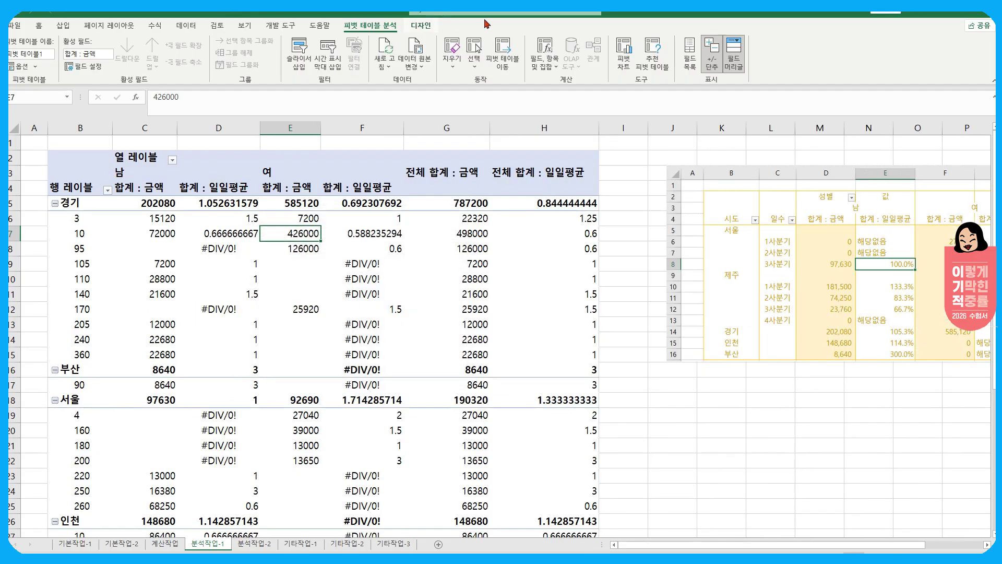
Review the saved definition of the 일일평균 calculated field and leave it without editing
left_click(546, 58)
left_click(569, 81)
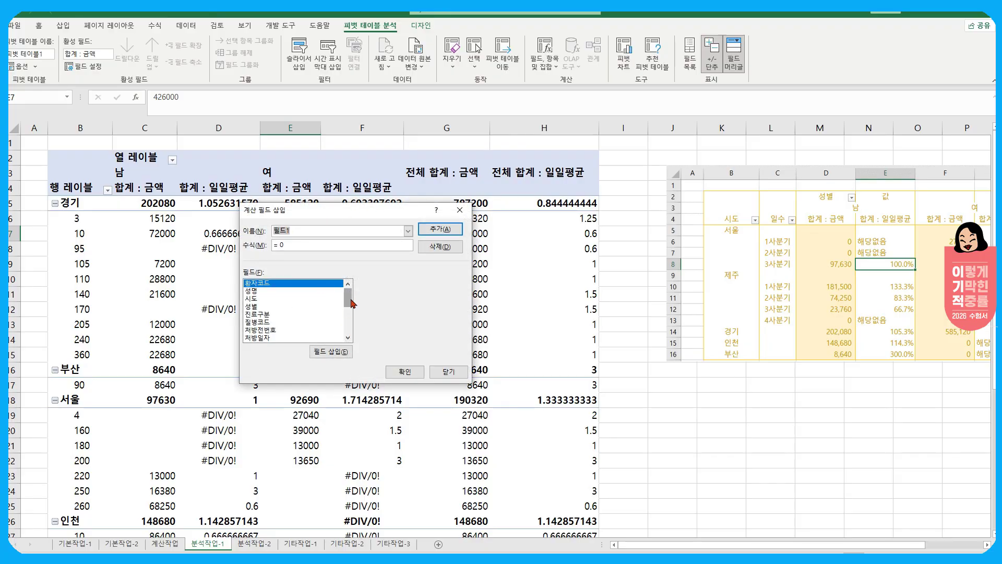
left_click_drag(348, 297, 337, 339)
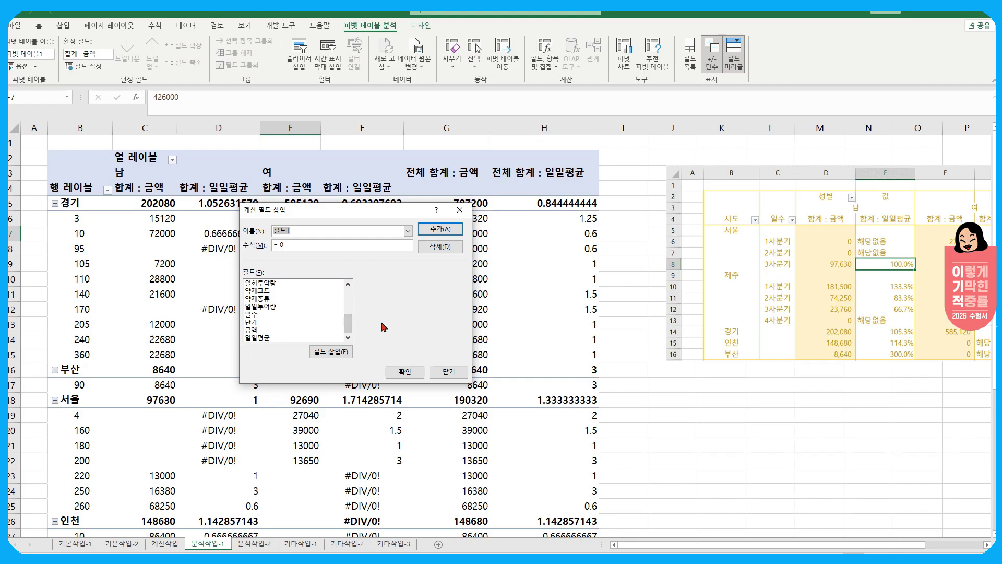
left_click(252, 338)
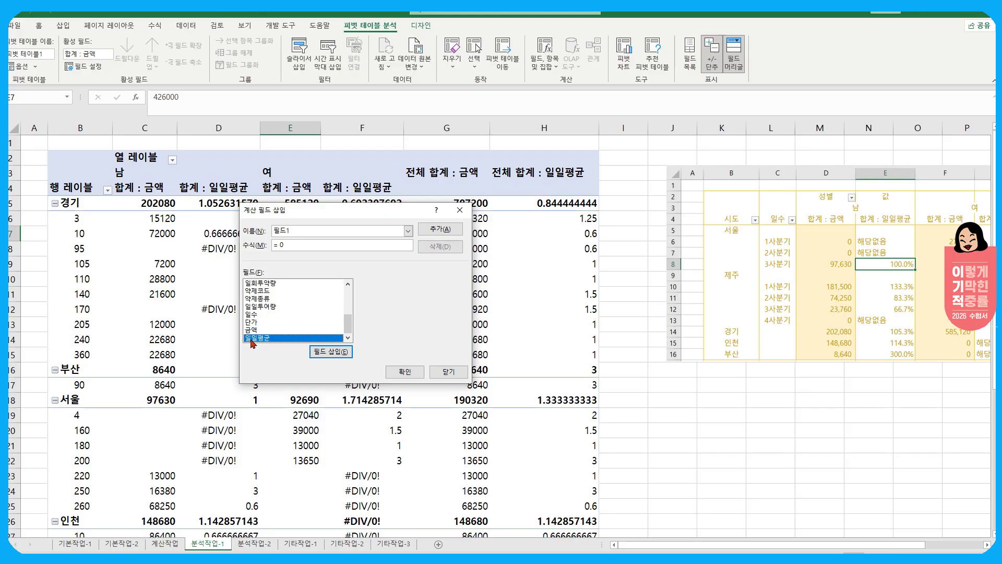
left_click(408, 230)
left_click(286, 241)
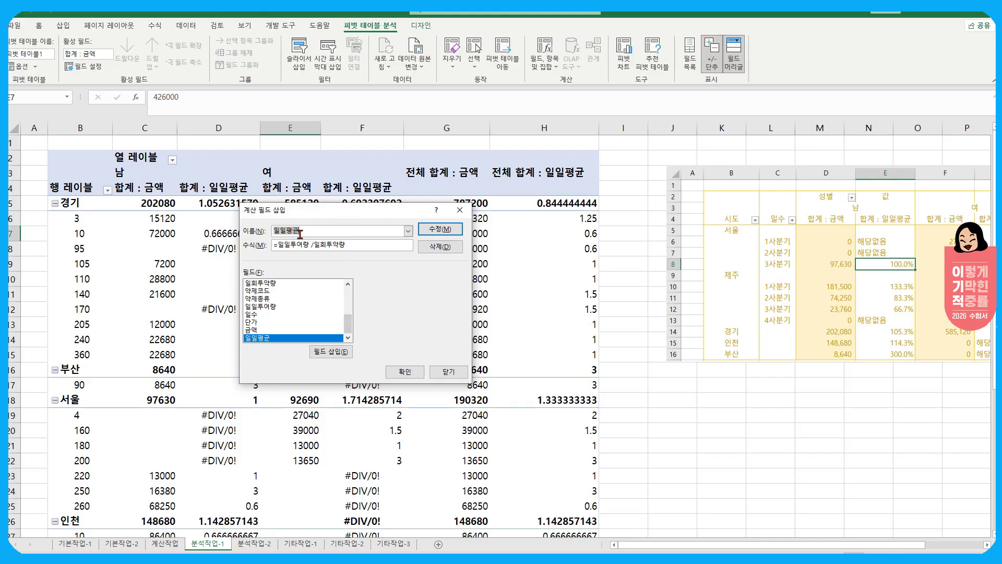
left_click(452, 372)
Switch the pivot table's report layout to outline form
left_click(294, 294)
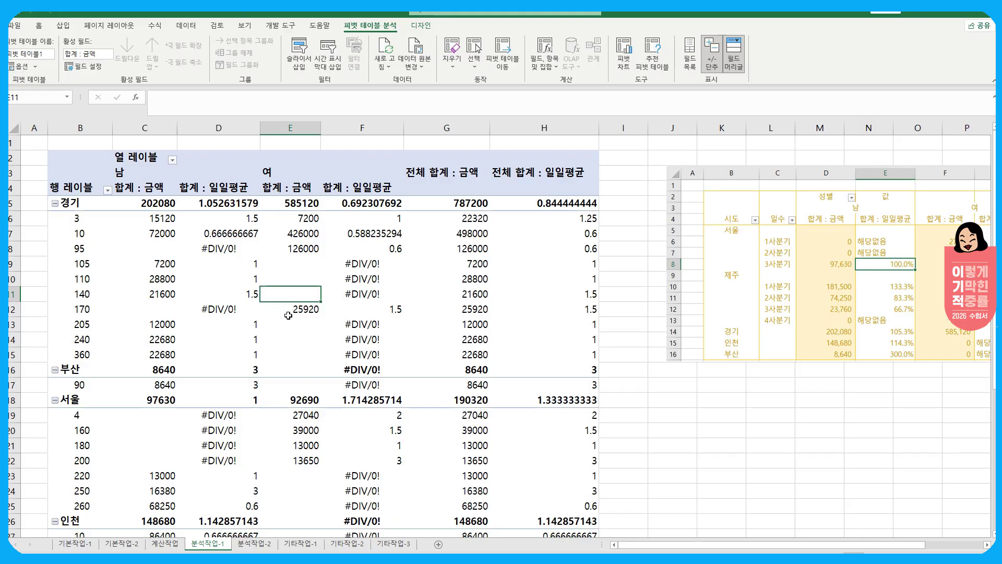
mouse_move(288, 315)
left_click(424, 25)
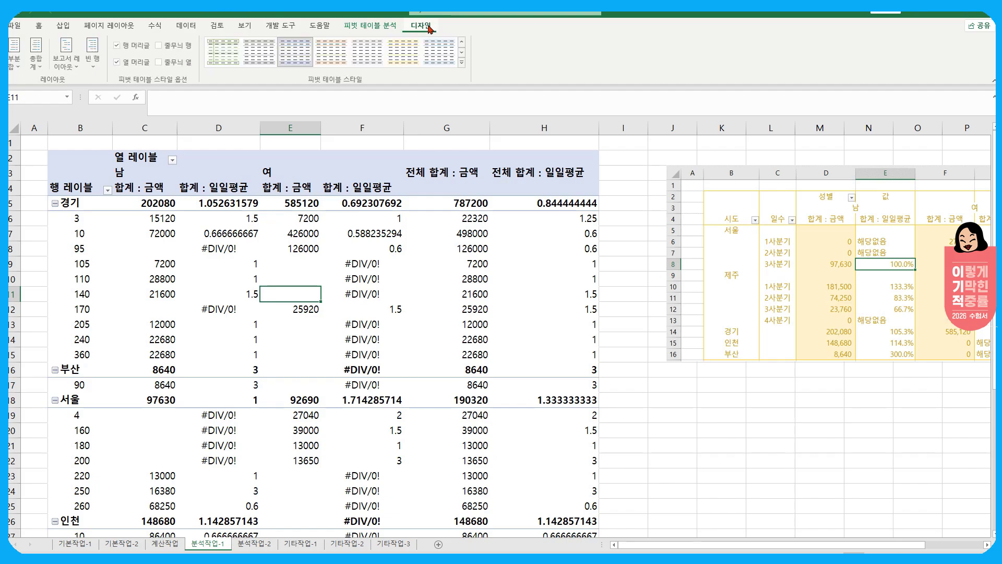
left_click(67, 52)
left_click(91, 136)
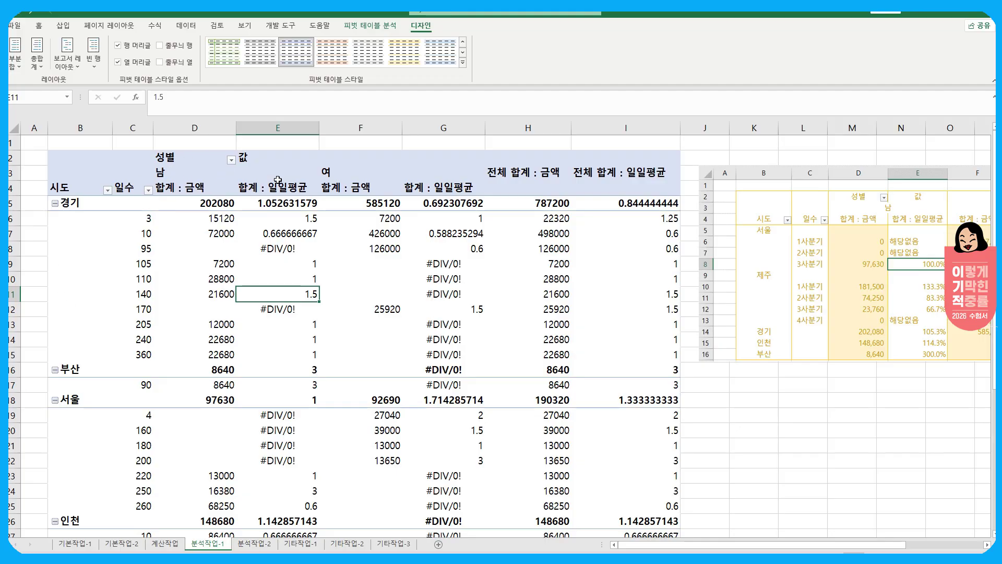
Set the pivot table options to merge and center labelled cells, show 0 for empty cells and 해당없음 for errors
mouse_move(377, 317)
left_click(366, 27)
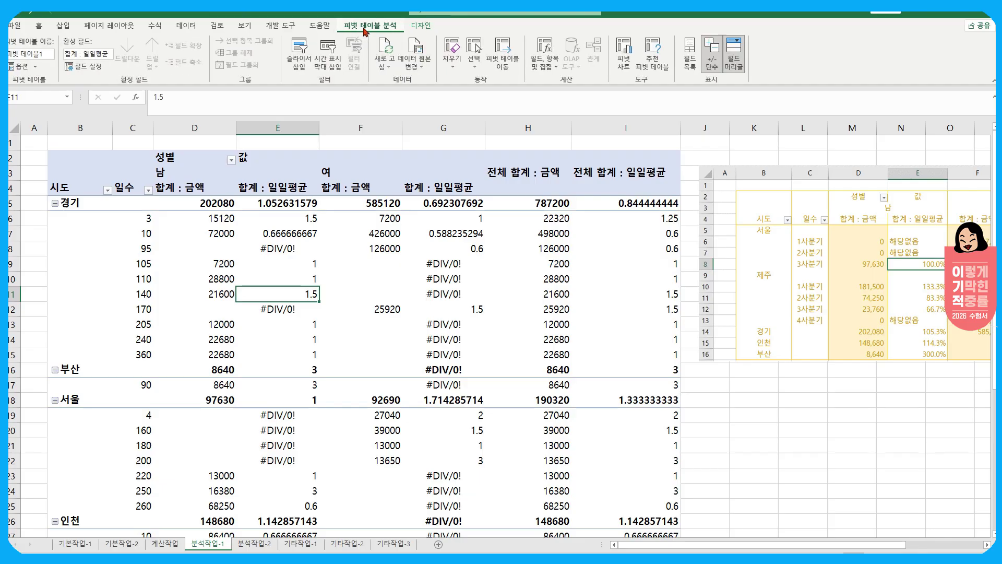
left_click(21, 68)
left_click(266, 226)
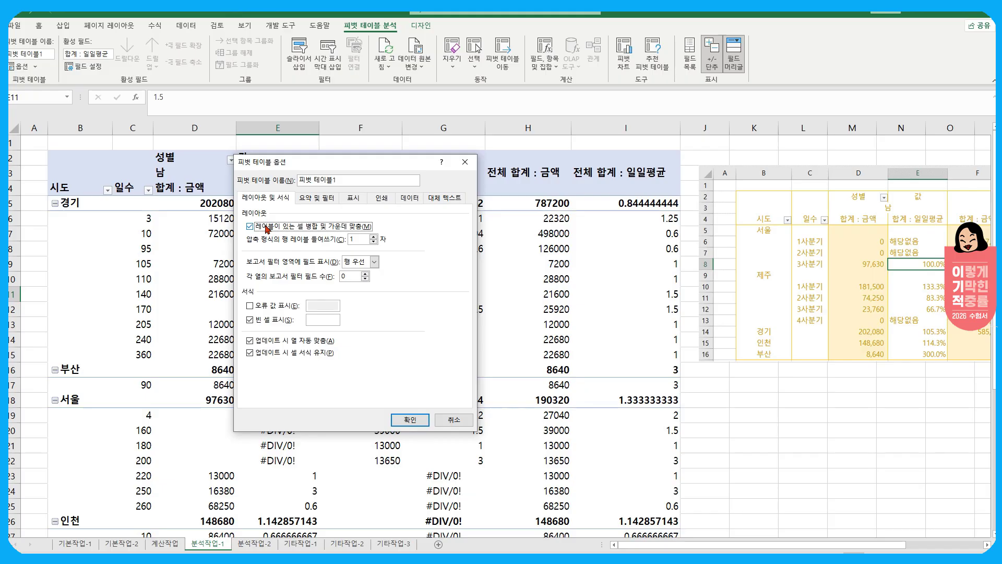
left_click(328, 320)
type("0")
left_click(250, 305)
left_click(324, 305)
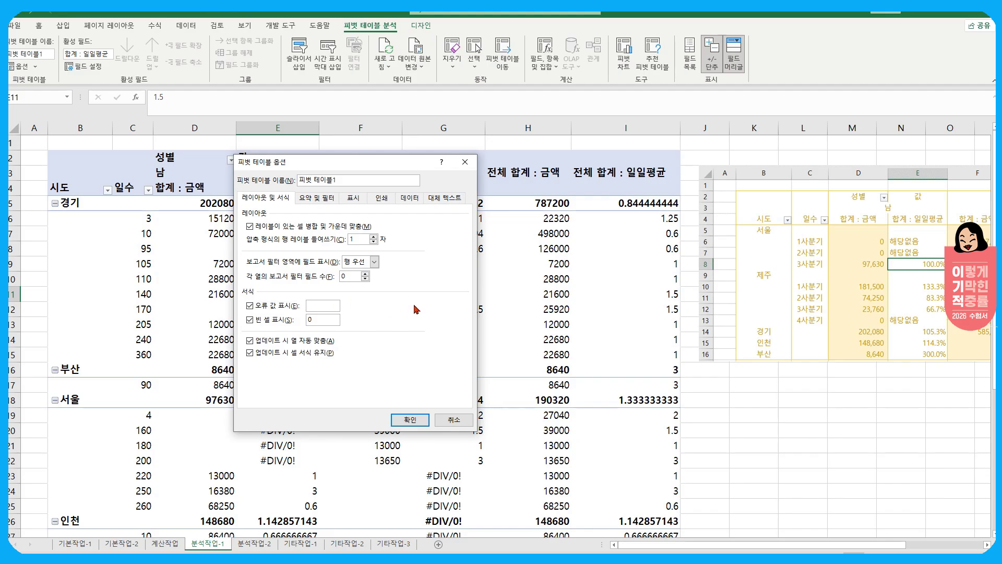
type("해당없음")
left_click(409, 421)
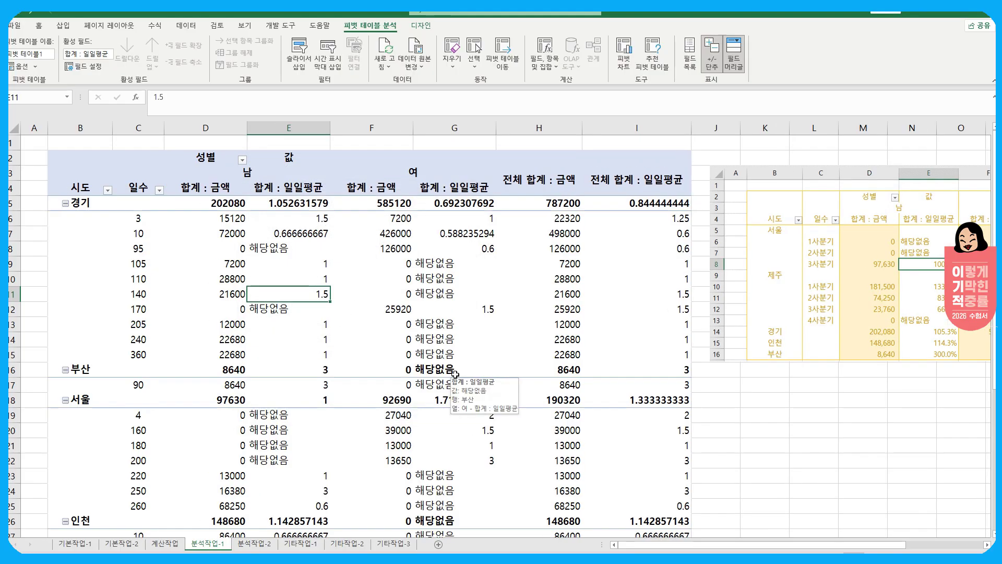
Group the 일수 row field starting at 1 in intervals of 90
left_click(149, 234)
left_click(146, 265)
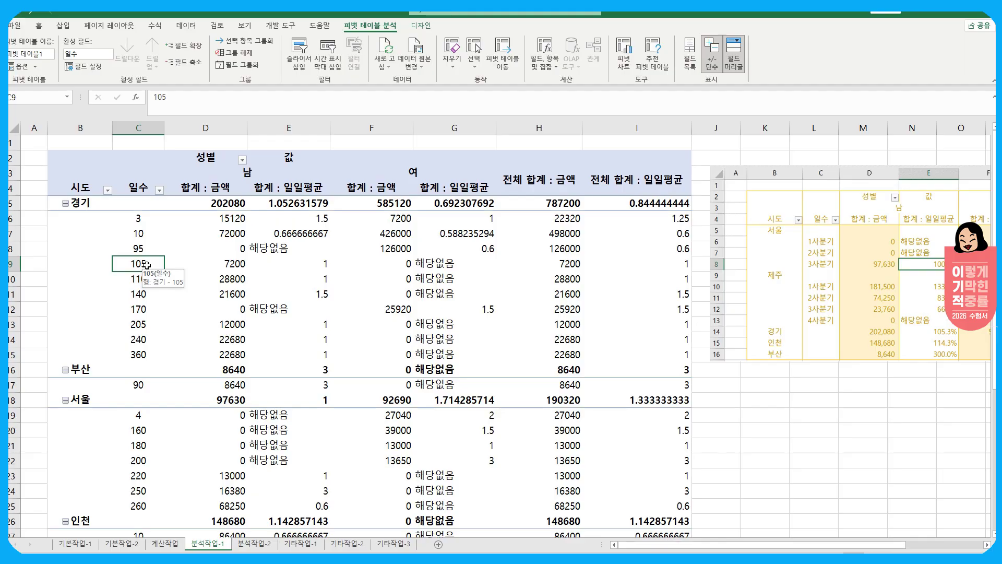
right_click(147, 266)
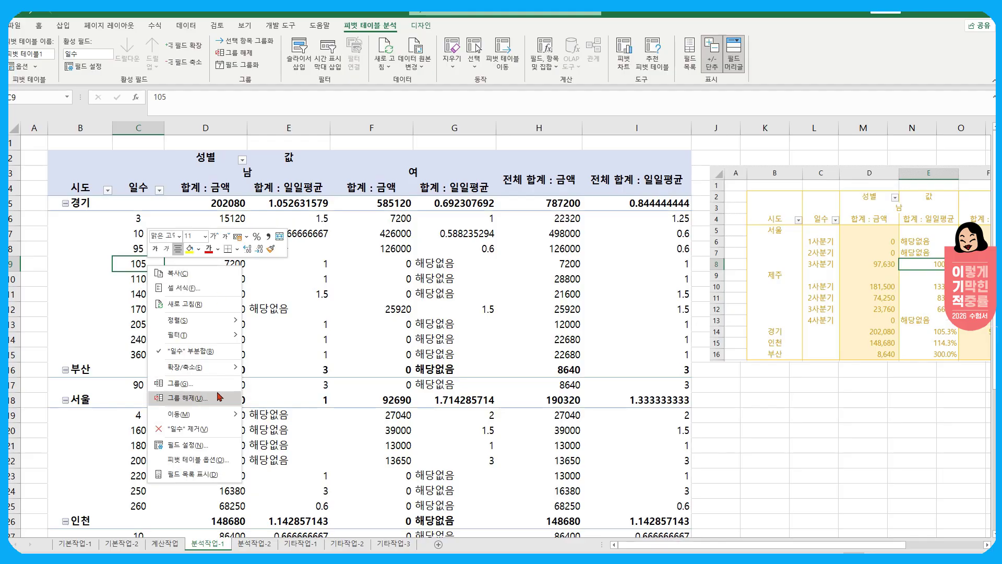
left_click(180, 383)
left_click_drag(211, 340, 231, 244)
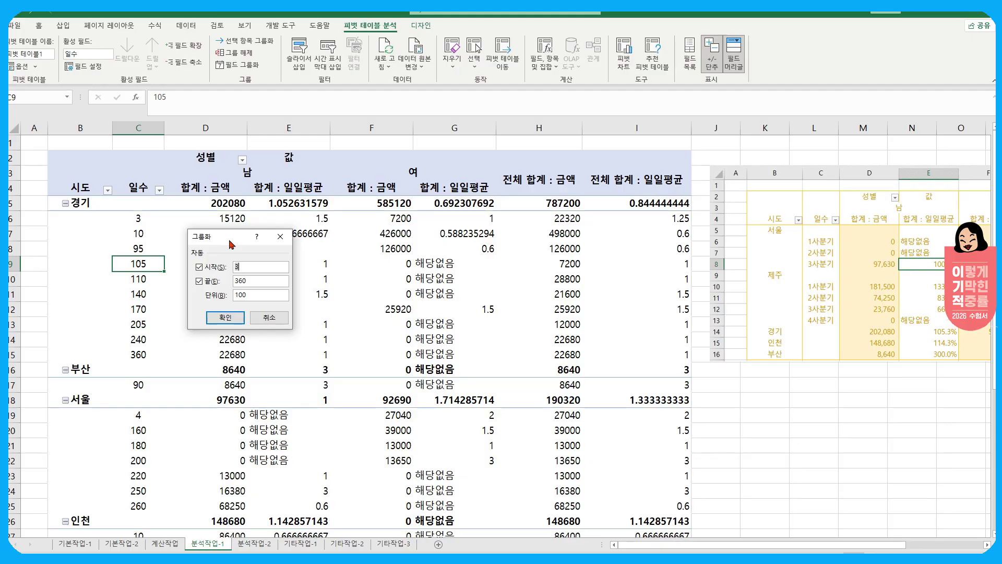
left_click_drag(230, 241, 255, 244)
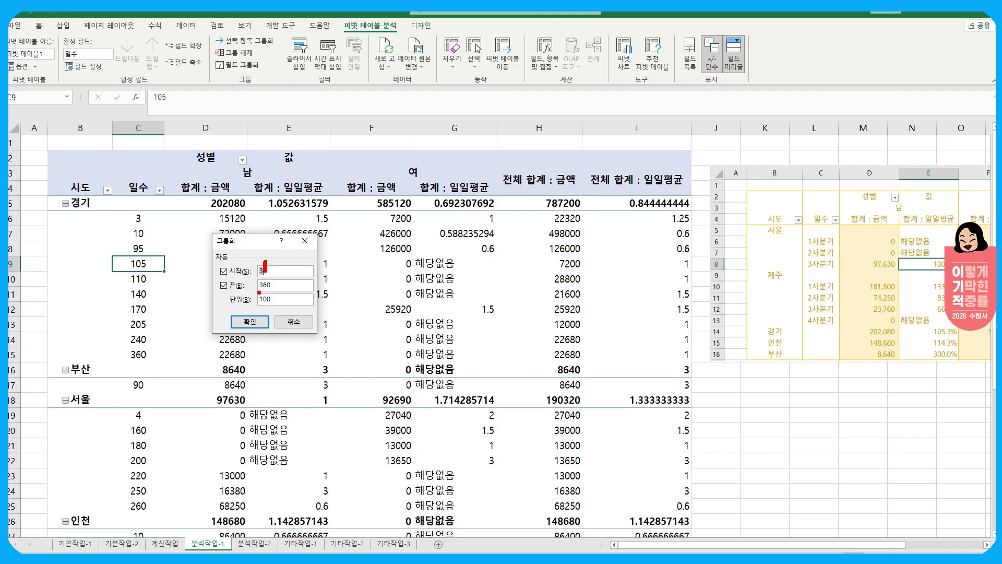
left_click_drag(260, 292, 276, 293)
left_click_drag(261, 308, 275, 309)
key("Escape")
type("1")
left_click(225, 287)
left_click_drag(276, 299, 218, 297)
type("*")
type("90")
left_click(246, 320)
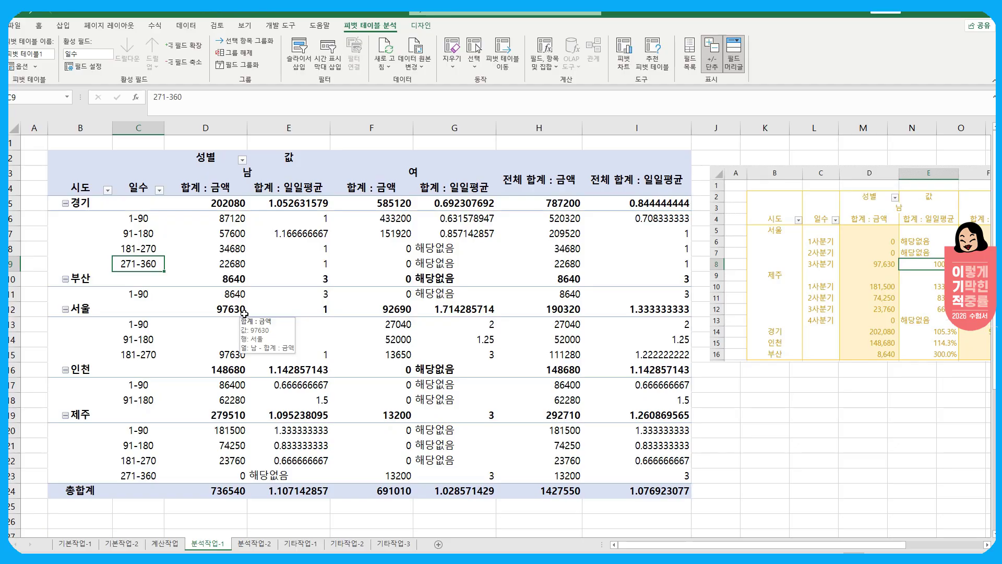
Reorder the 시도 items in the pivot table to 서울, 제주, 경기, 인천, 부산
left_click(77, 204)
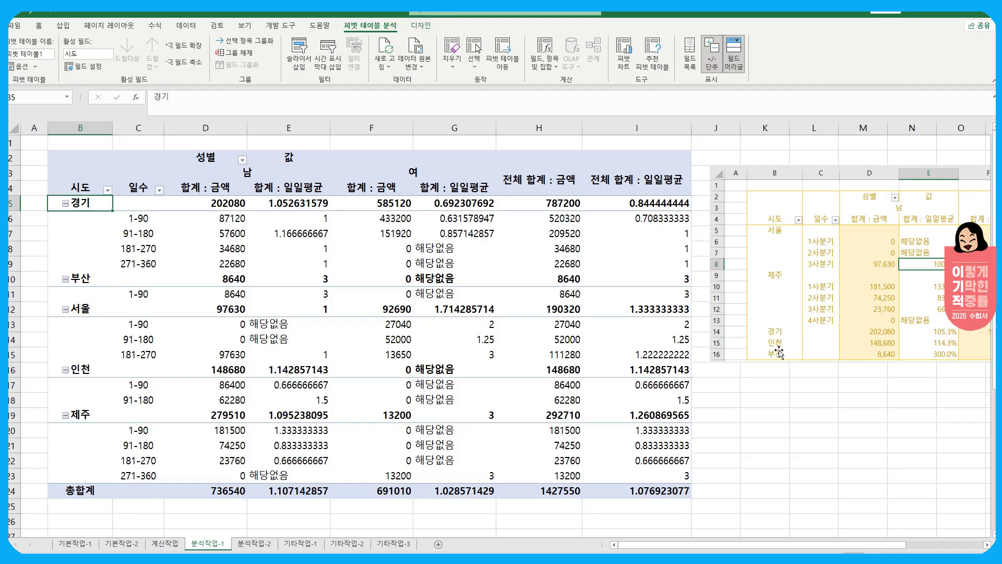
left_click(81, 310)
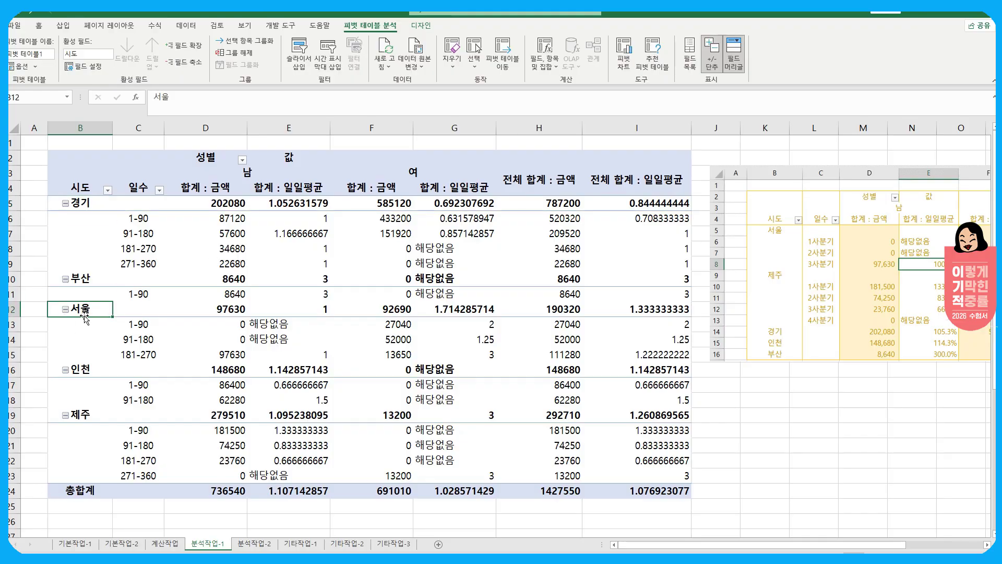
left_click_drag(85, 319, 90, 198)
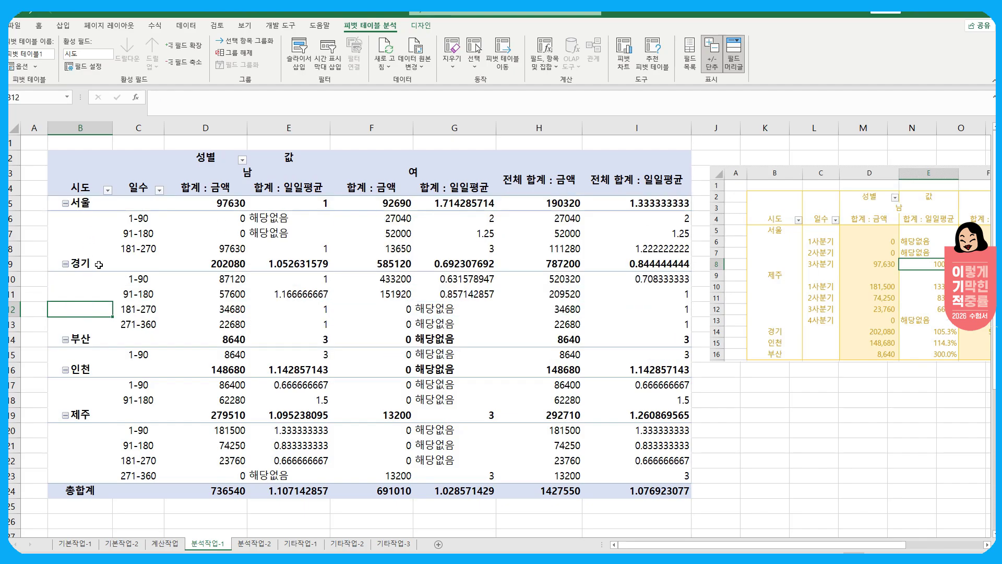
left_click(86, 419)
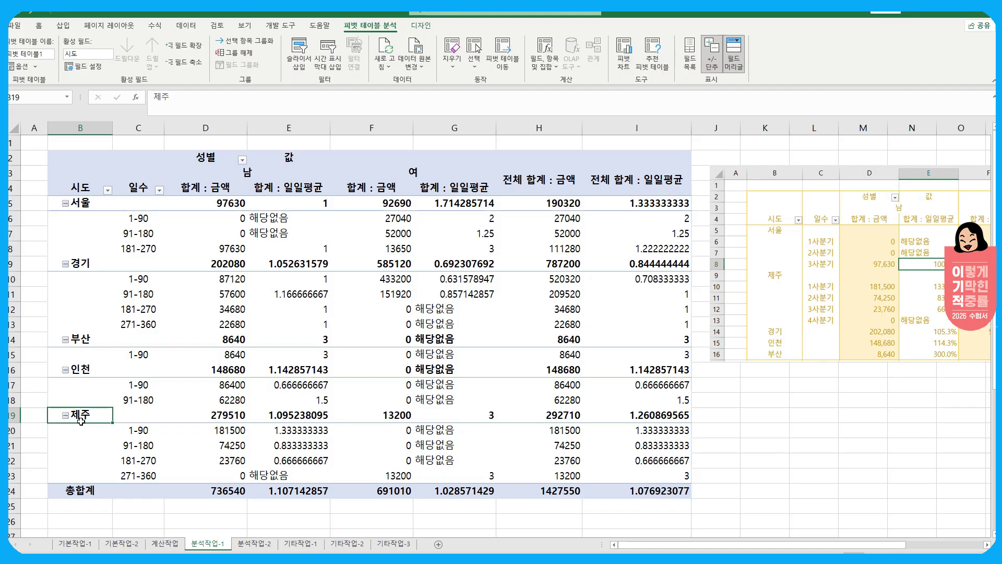
left_click_drag(79, 420, 99, 257)
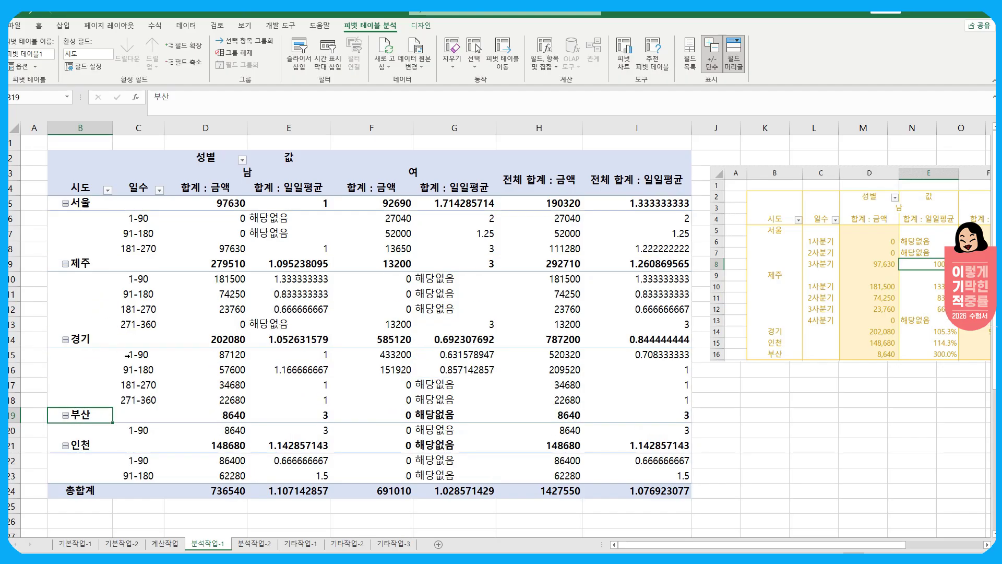
left_click(83, 447)
left_click_drag(84, 447, 87, 416)
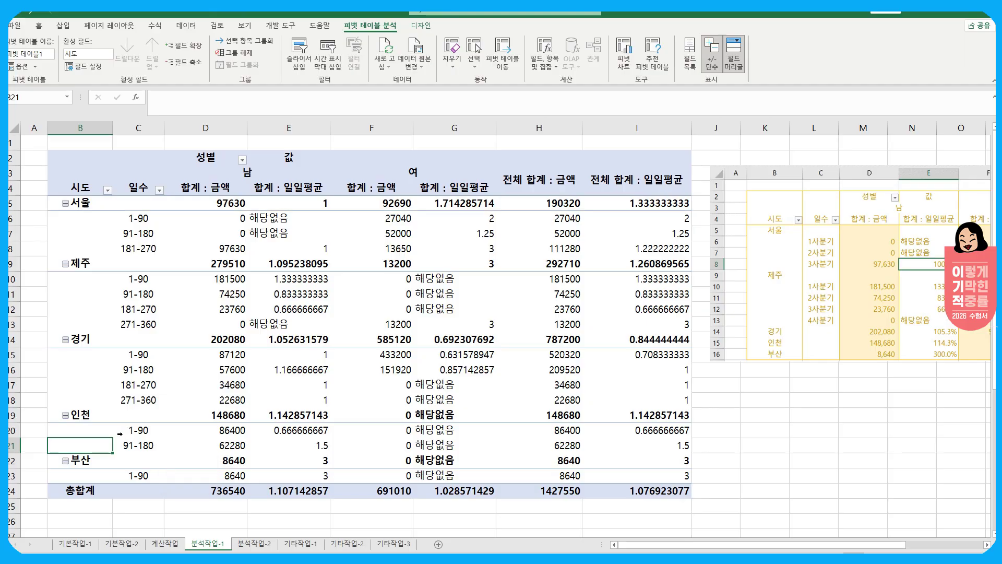
left_click_drag(233, 201, 230, 490)
left_click_drag(401, 204, 402, 490)
left_click_drag(567, 203, 550, 491)
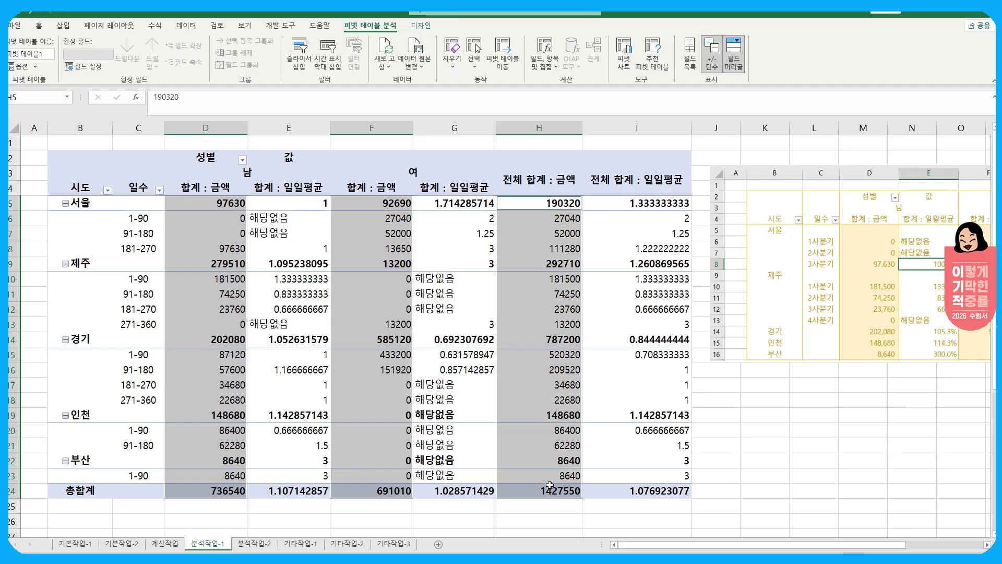
left_click(239, 260)
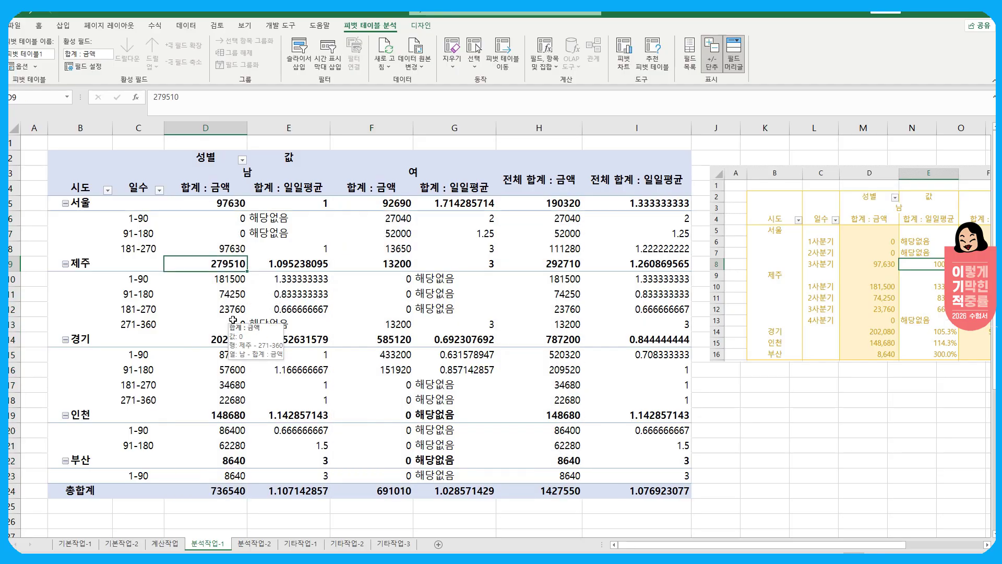
left_click_drag(234, 204, 228, 493)
left_click(387, 201, "ctrl")
left_click_drag(395, 234, 395, 490)
left_click_drag(557, 203, 534, 485)
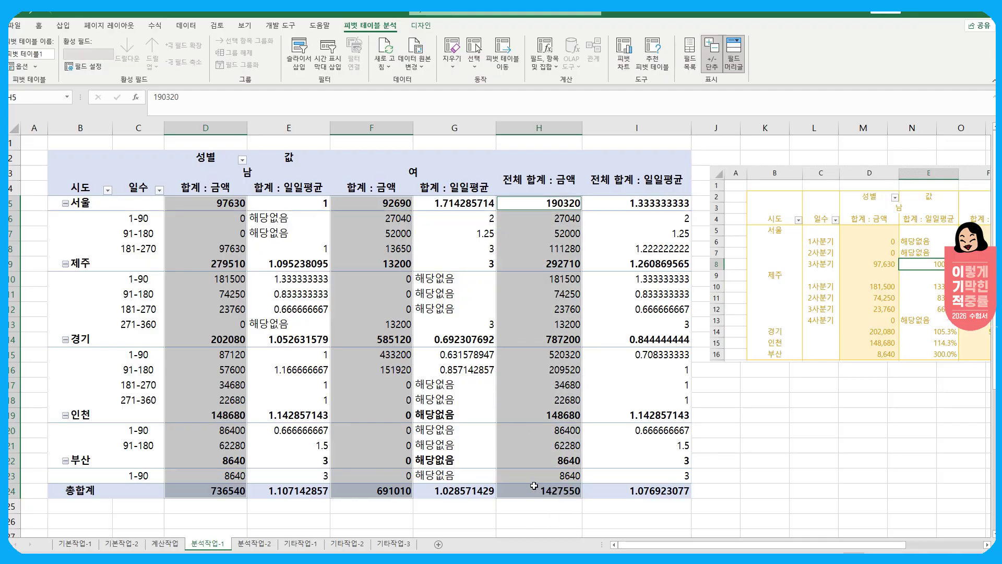
key("ctrl+1")
key("Escape")
left_click(219, 279)
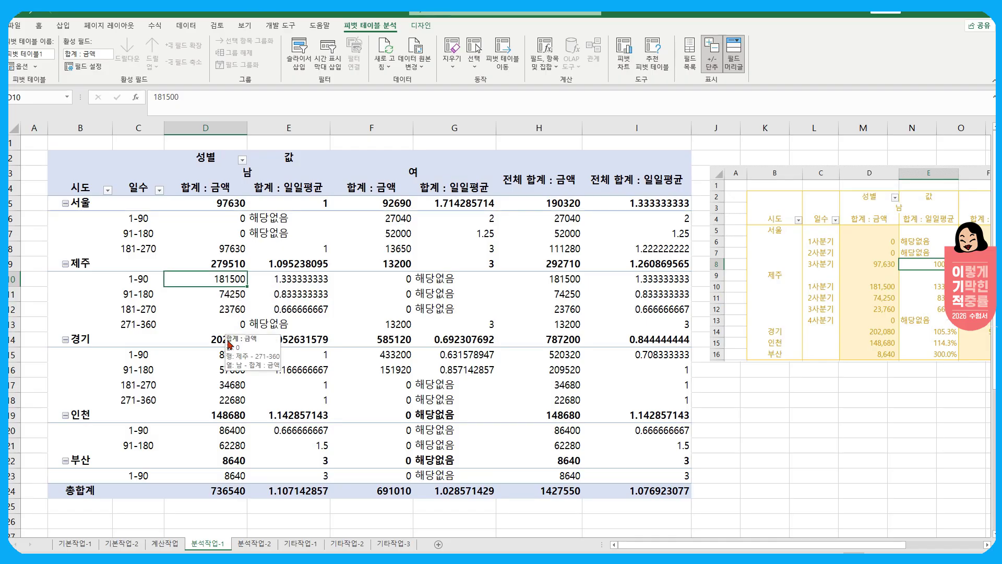
left_click(227, 295)
right_click(228, 296)
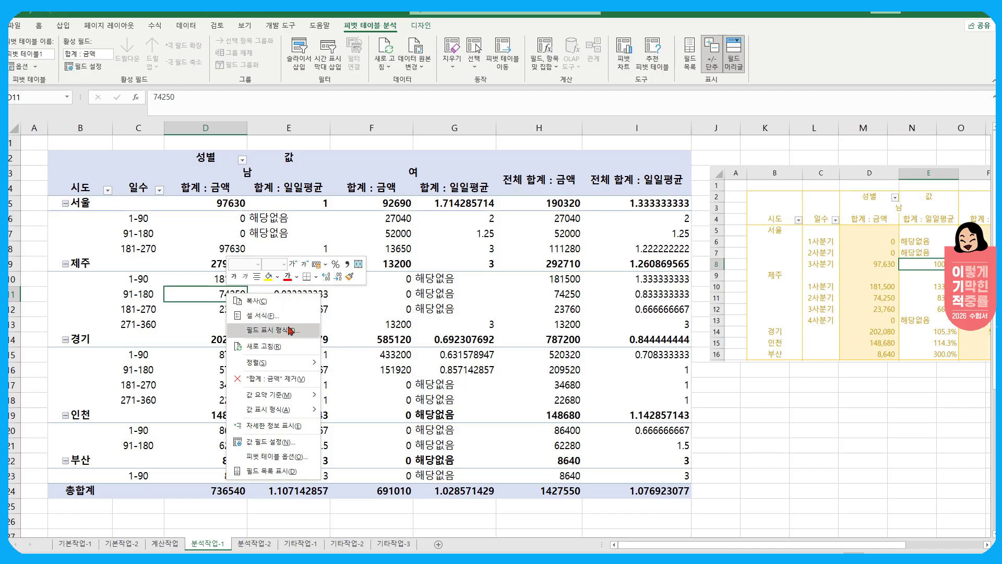
left_click(283, 444)
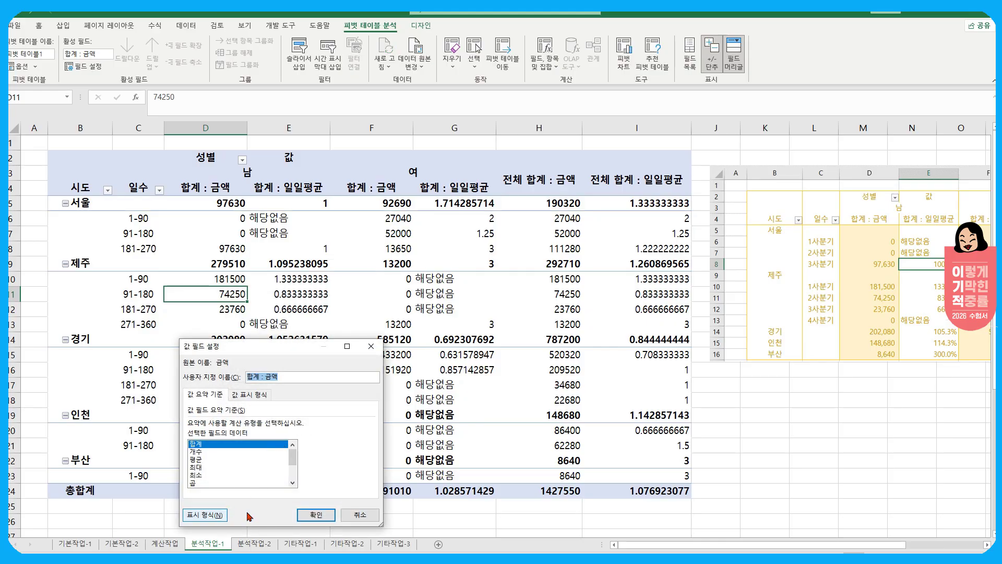
left_click(360, 514)
Format the 합계 : 금액 value field as 숫자 with 0 decimal places and the thousands separator
right_click(222, 293)
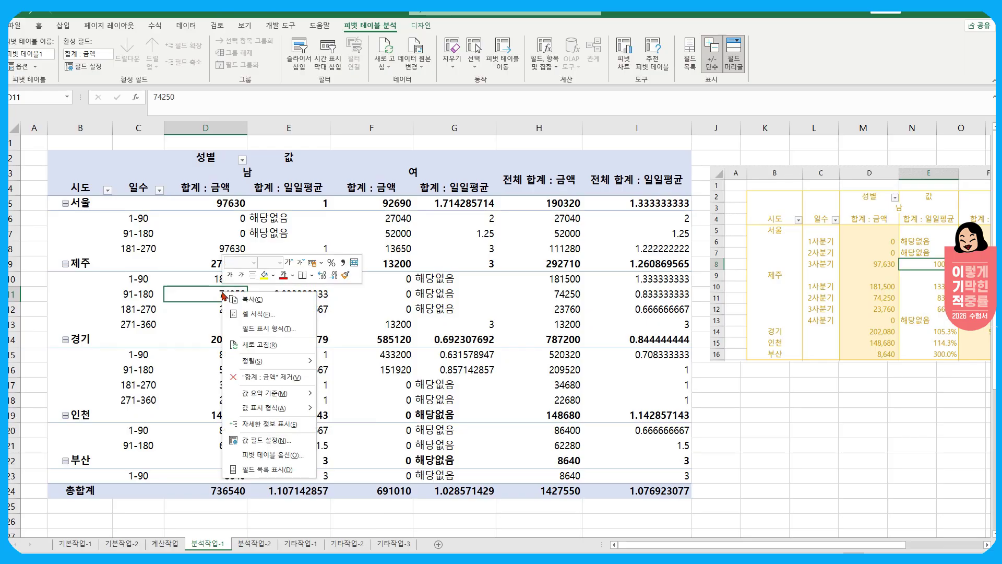
left_click(269, 328)
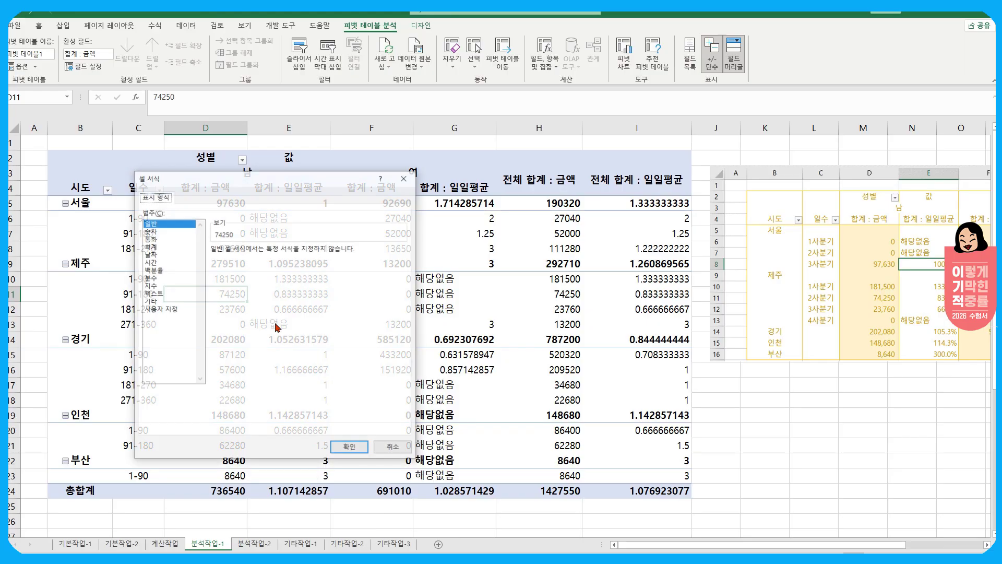
left_click_drag(248, 183, 263, 182)
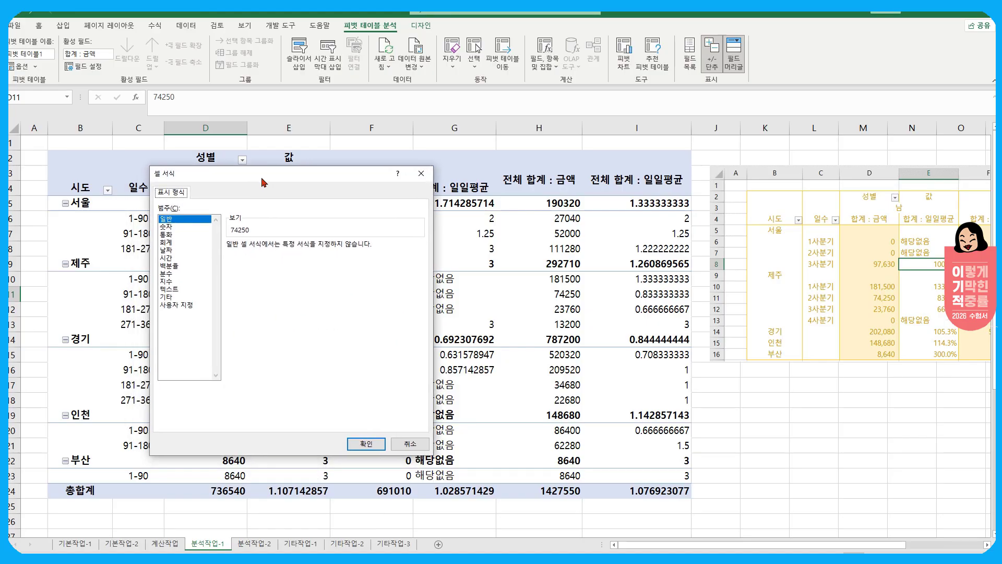
left_click(188, 227)
left_click(250, 263)
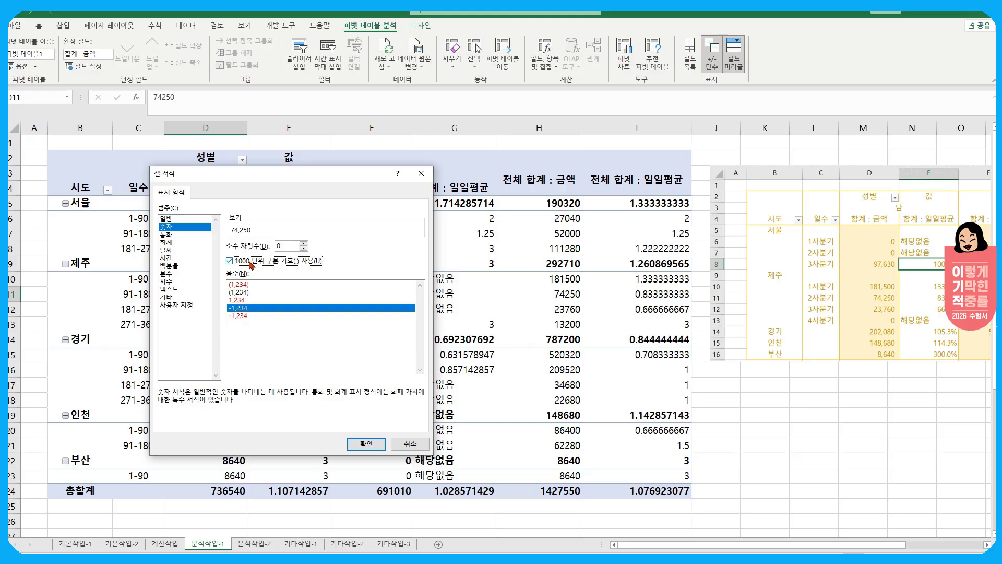
left_click(368, 443)
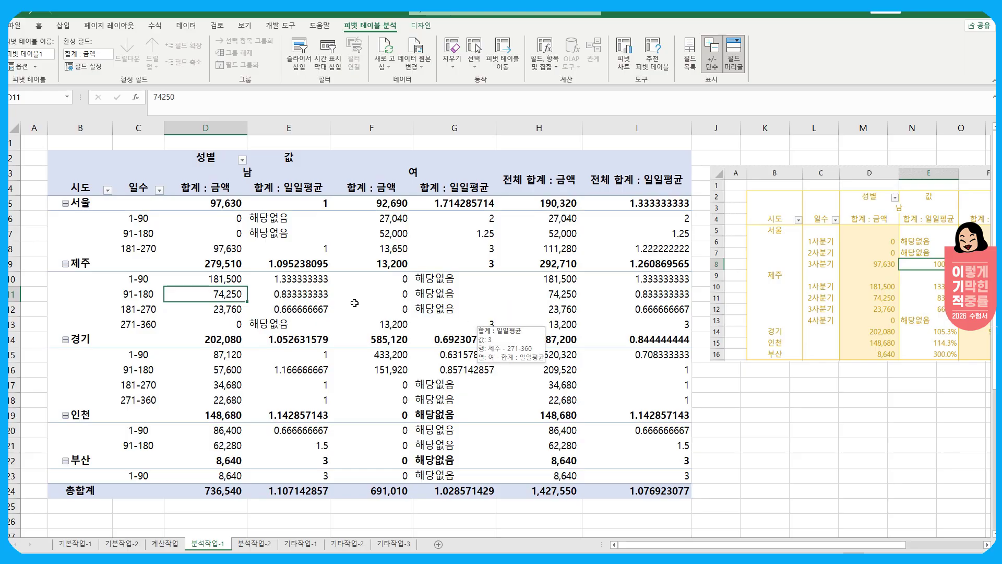
Format the 합계 : 일일평균 value field as 백분율 with one decimal place
right_click(311, 265)
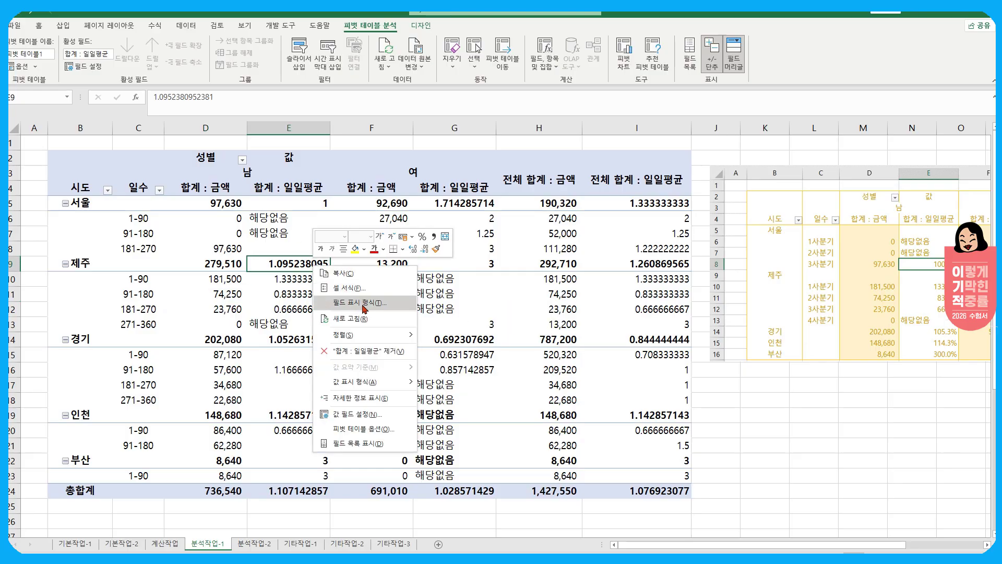
left_click(364, 414)
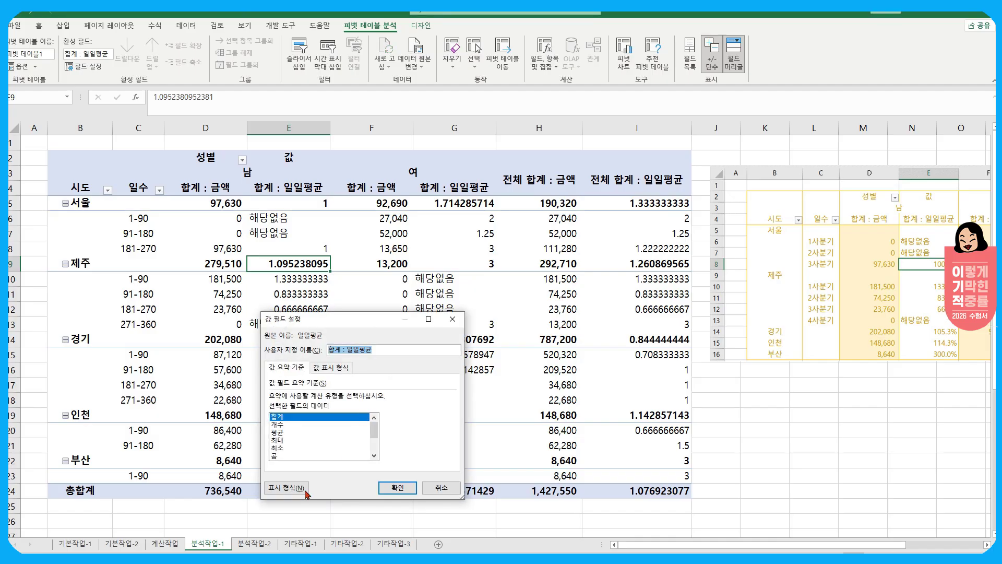
left_click(288, 490)
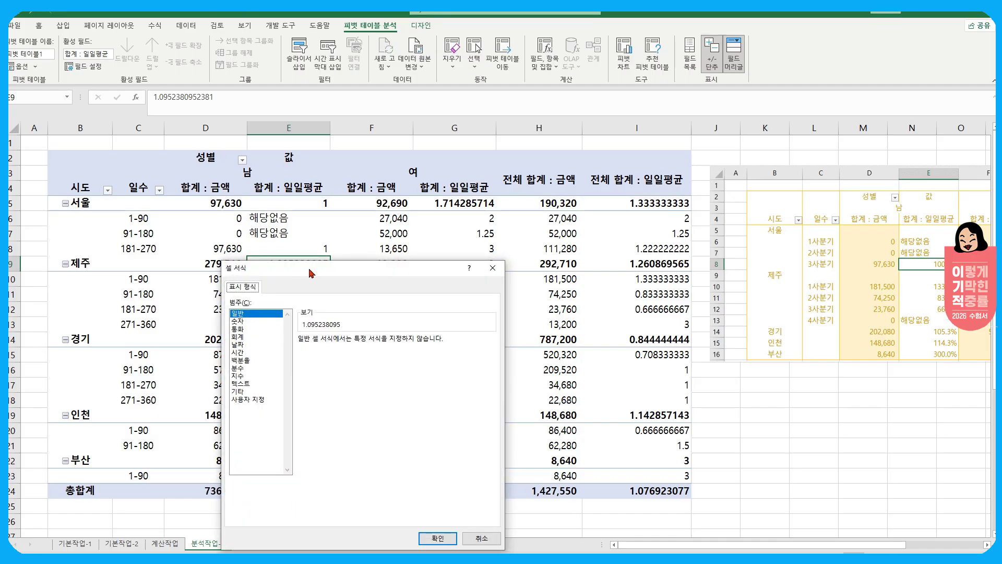
left_click_drag(311, 269, 273, 159)
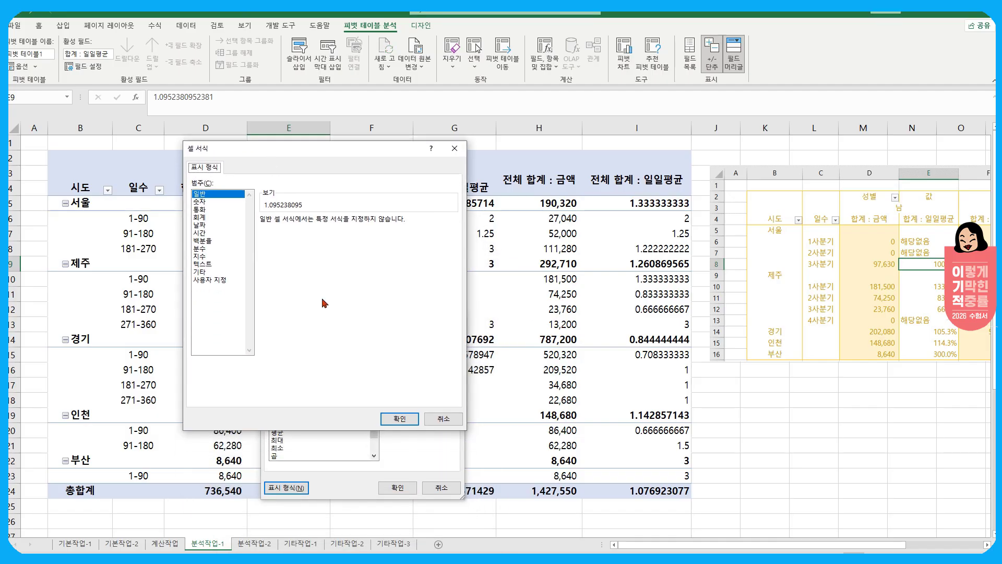
left_click(211, 241)
left_click(338, 223)
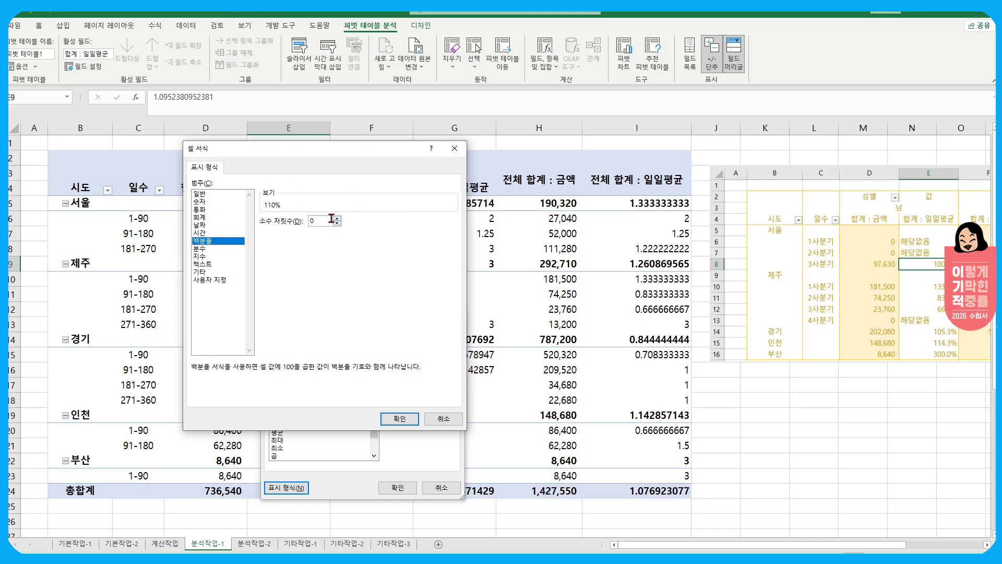
left_click(399, 419)
left_click(399, 488)
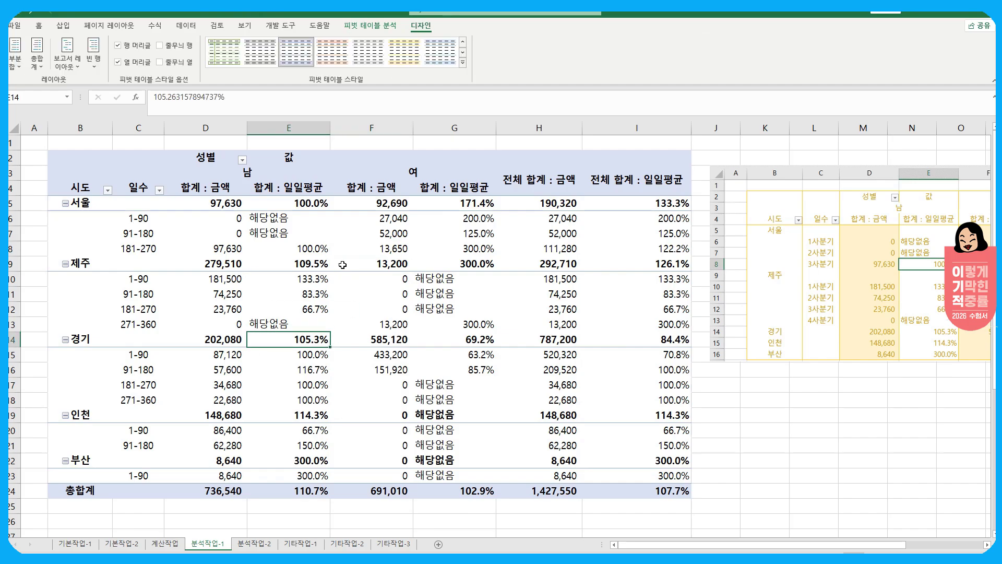
Apply the 연한 노랑, 피벗 스타일 밝게 26 style to the pivot table and turn on banded columns (줄무늬 열)
left_click(341, 265)
left_click(463, 63)
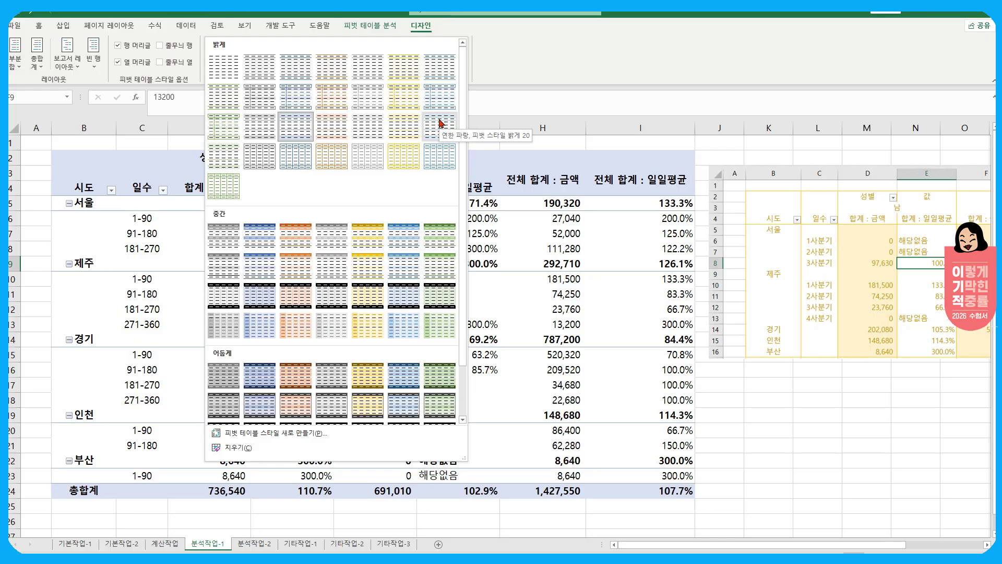
left_click(404, 164)
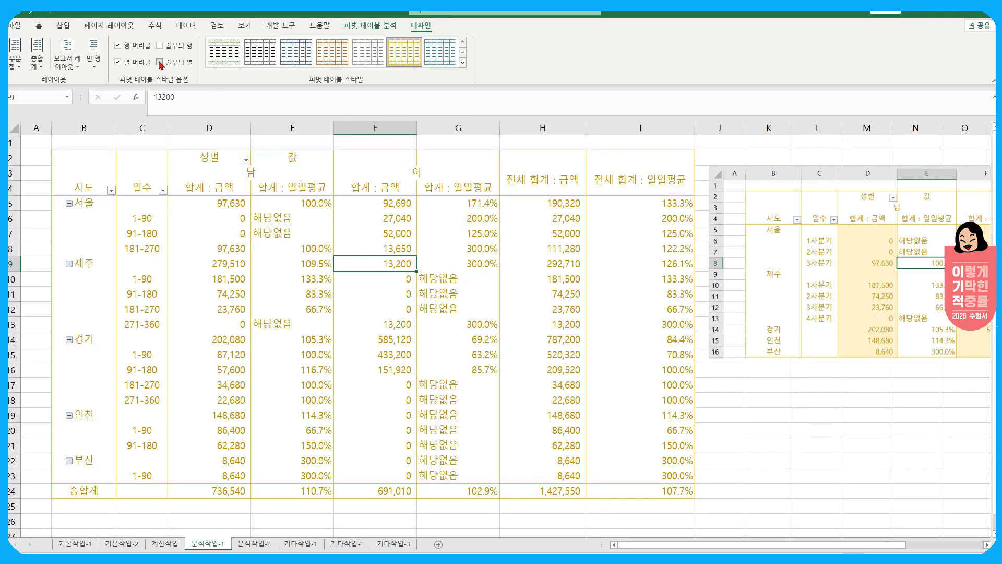
left_click(185, 63)
left_click(463, 63)
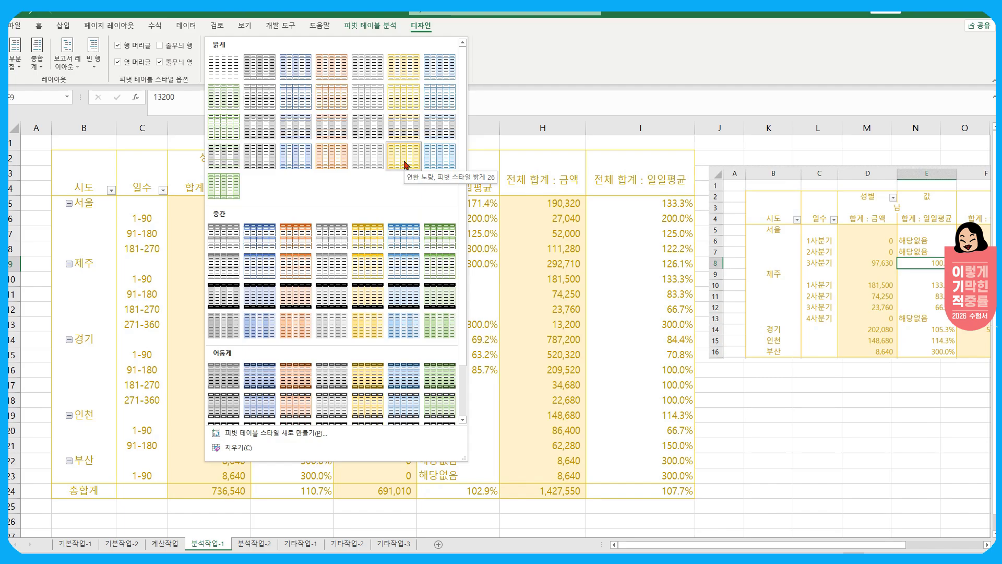
Move the sample picture down beside the lower rows of the pivot table for comparison
left_click(420, 26)
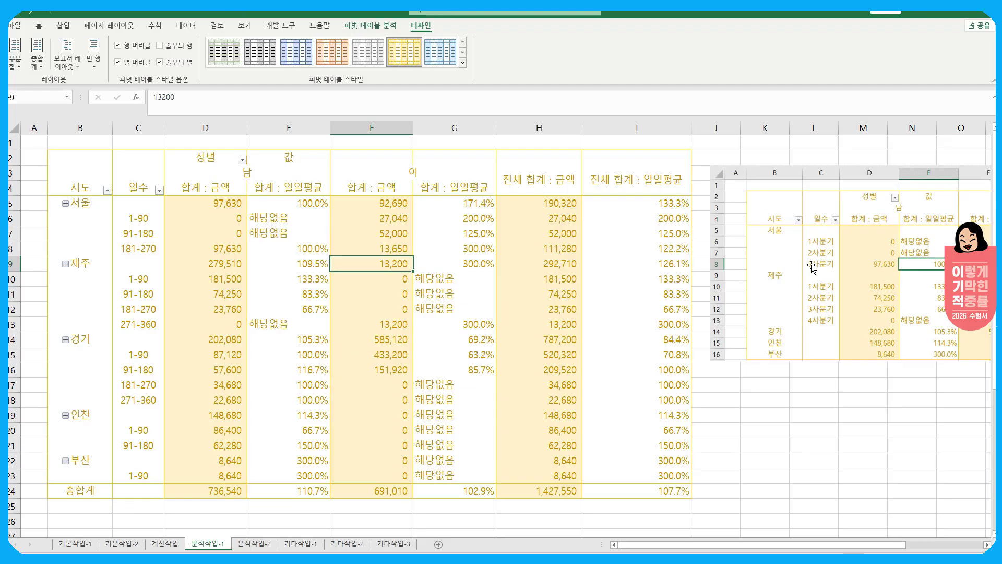
left_click_drag(766, 281, 730, 348)
left_click(365, 398)
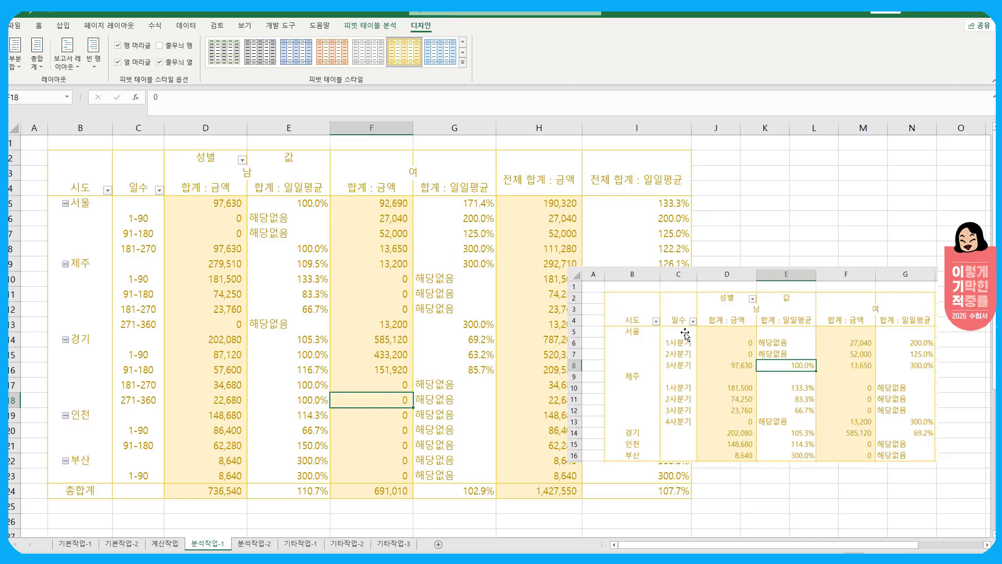
Rename the 일수 groups 1-90, 91-180, 181-270 and 271-360 as 1사분기, 2사분기, 3사분기 and 4사분기
left_click(140, 221)
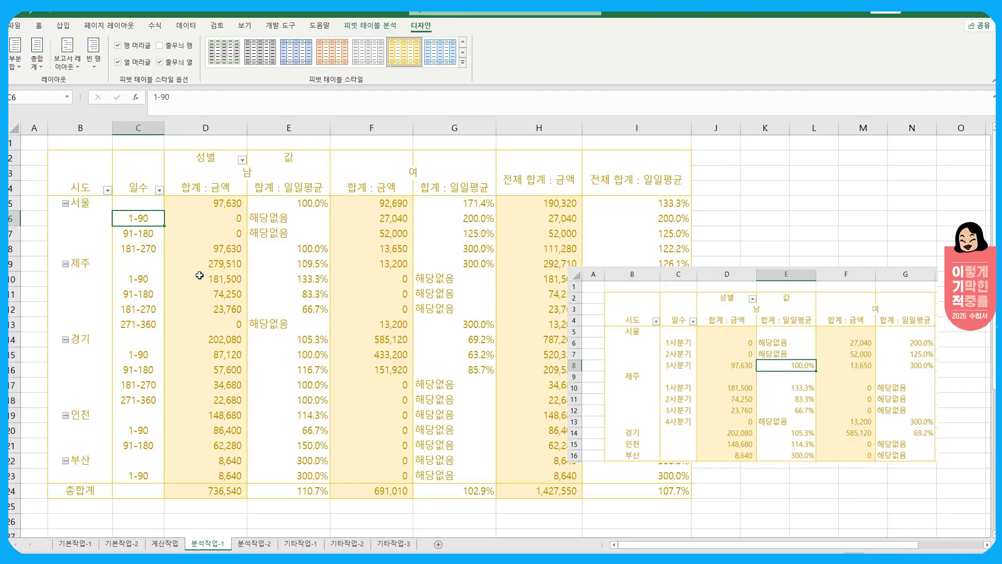
type("1사")
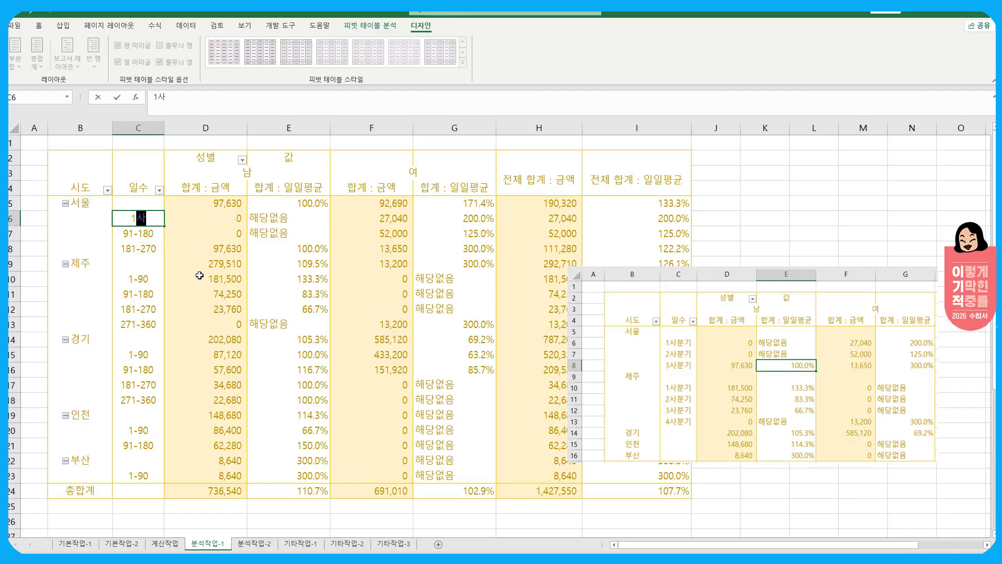
type("분기")
key("Return")
type("2사분기")
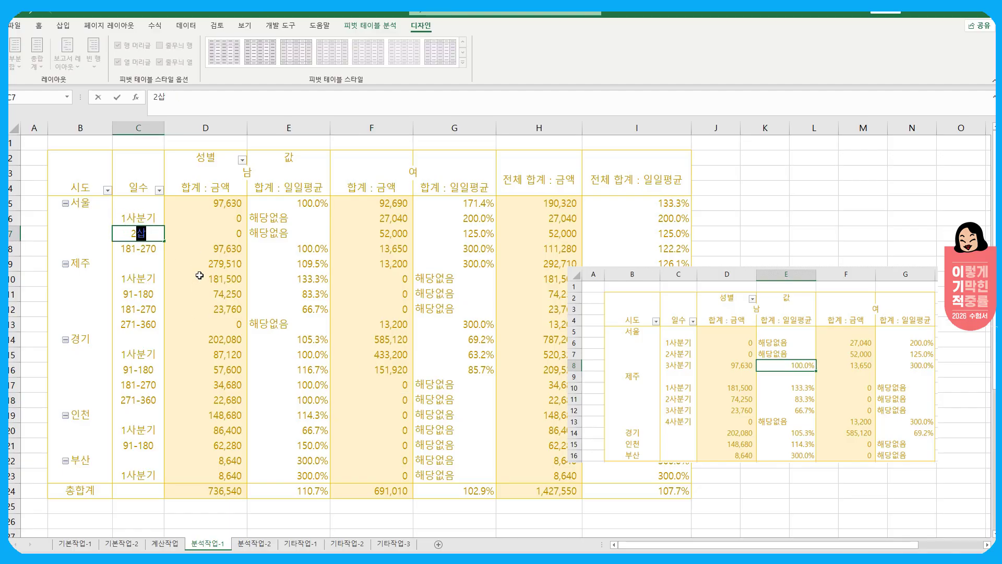
key("Return")
type("3사분기")
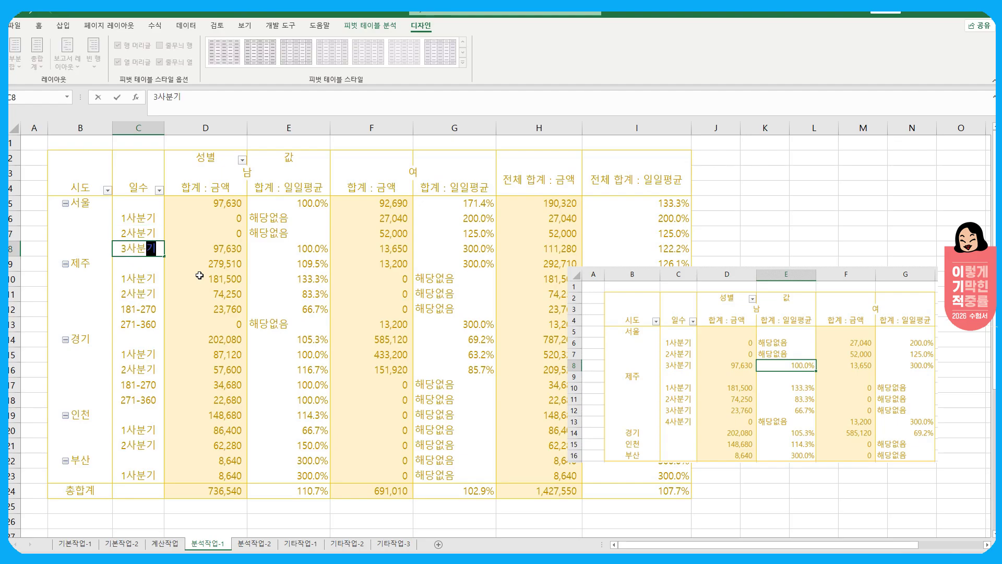
key("Return")
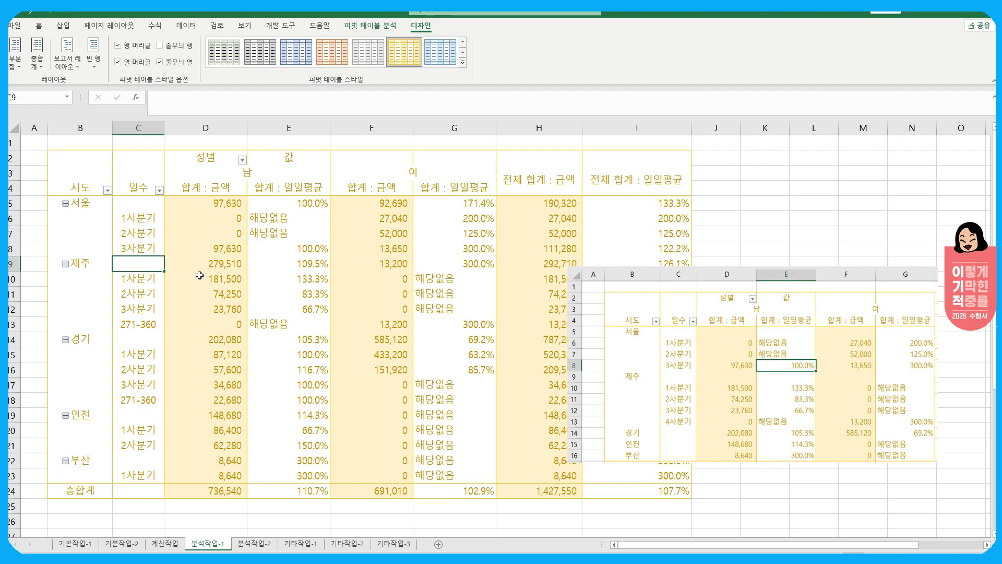
left_click(138, 326)
type("4사")
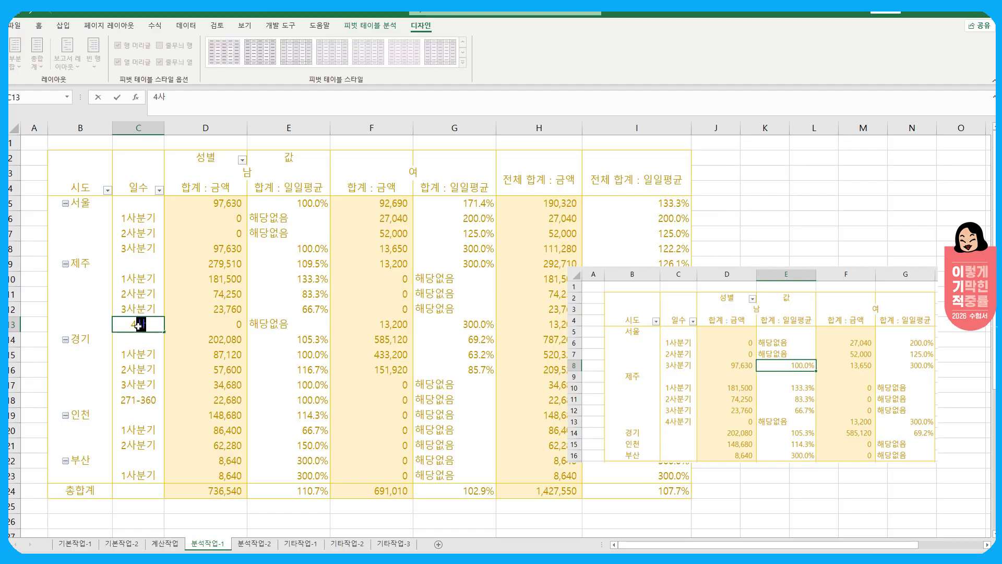
type("분ㄱㅣ")
key("Return")
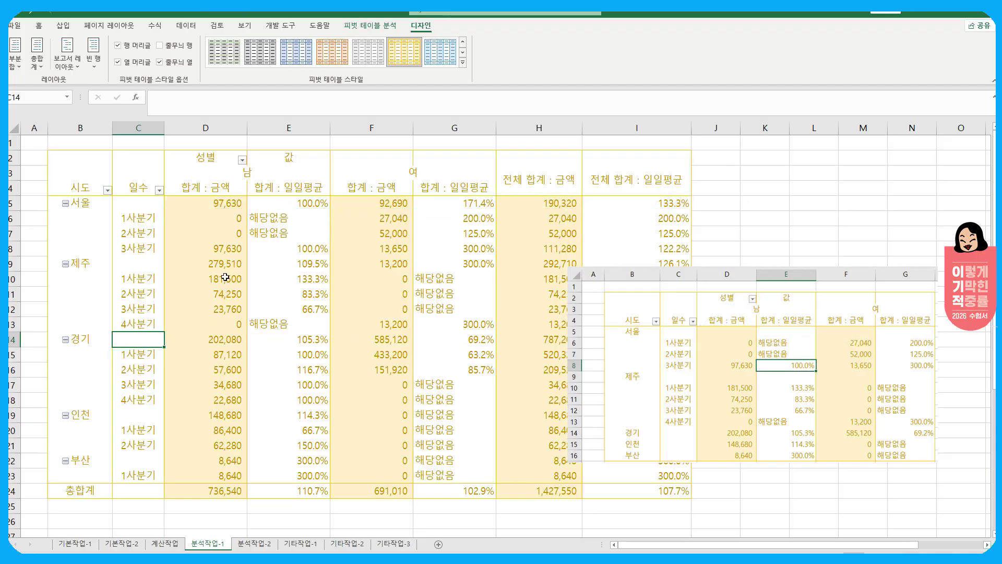
Turn off the pivot table's subtotals (부분합 표시 안 함) and collapse the 경기, 인천 and 부산 items
left_click(12, 66)
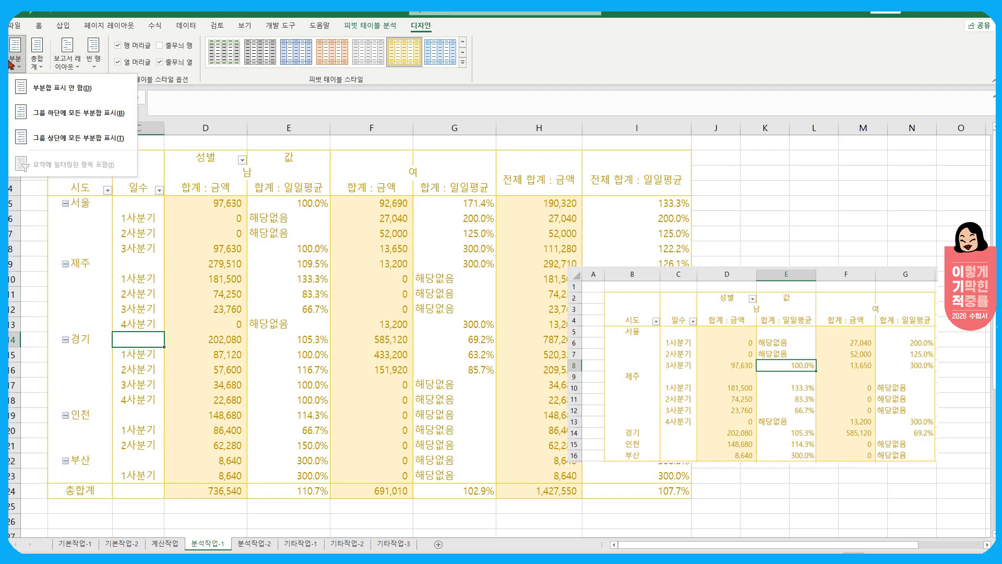
left_click(52, 78)
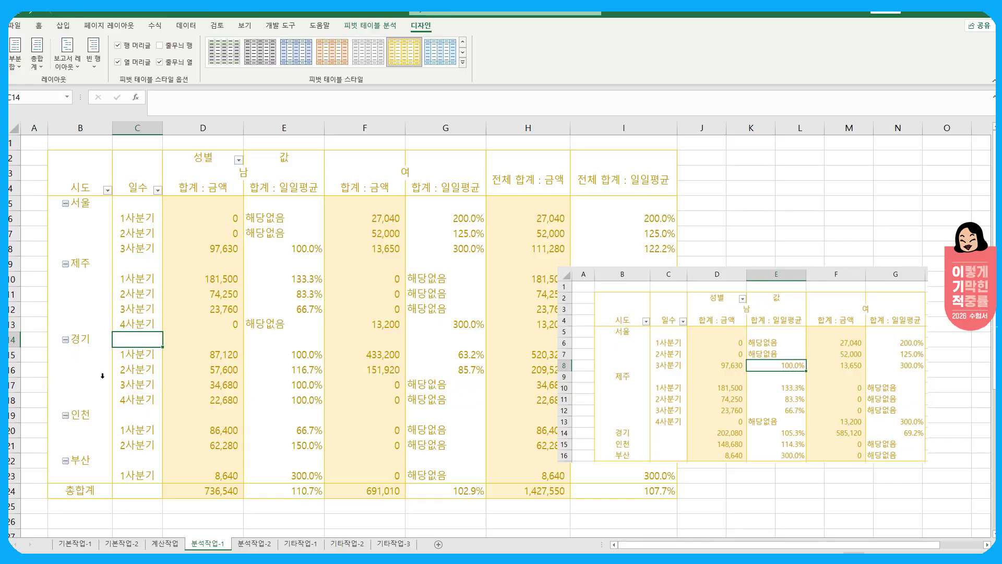
left_click(66, 339)
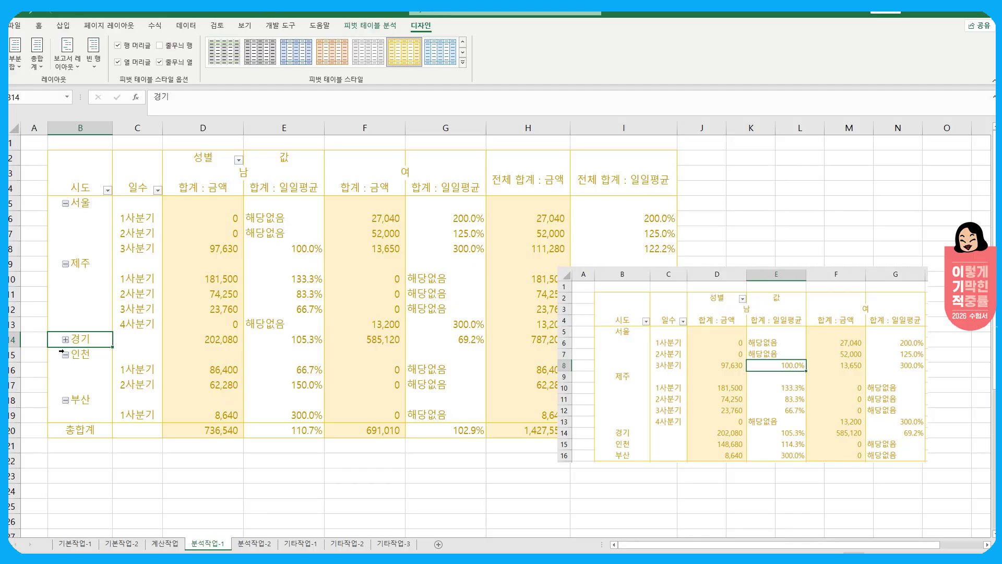
left_click(66, 355)
left_click(66, 369)
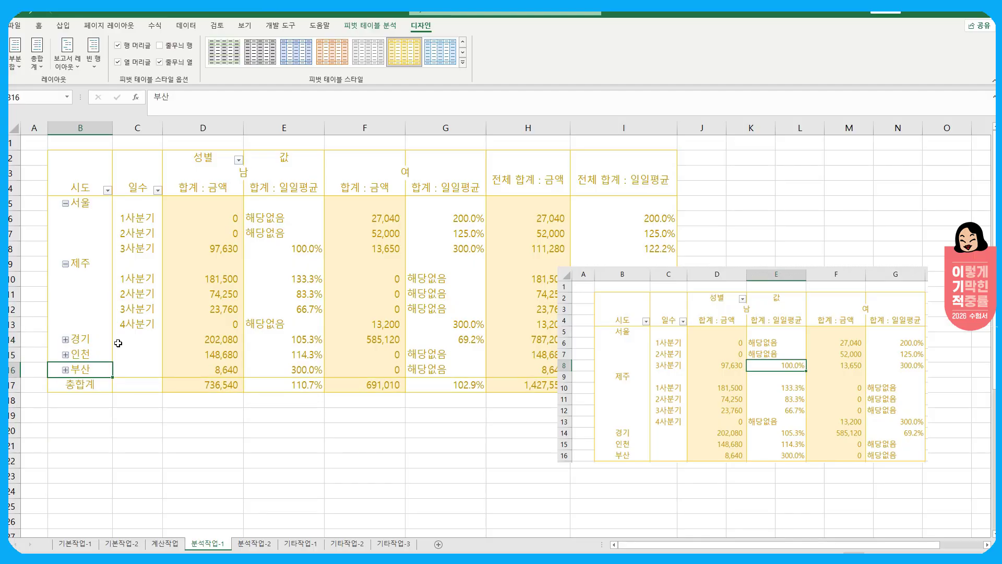
left_click(238, 274)
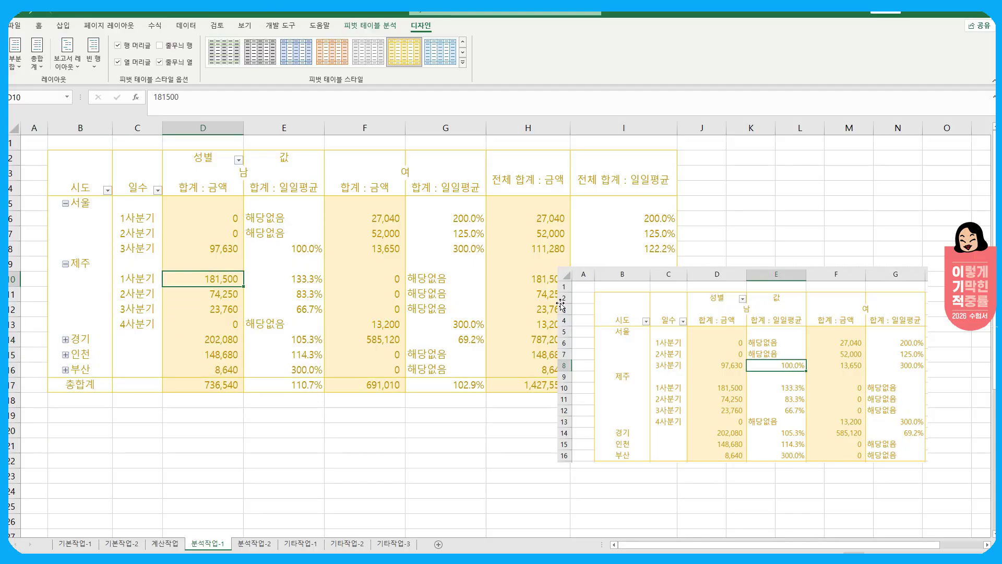
Move the sample picture away from the pivot table's 전체 합계 : 금액 column
left_click(722, 303)
left_click_drag(723, 303, 771, 315)
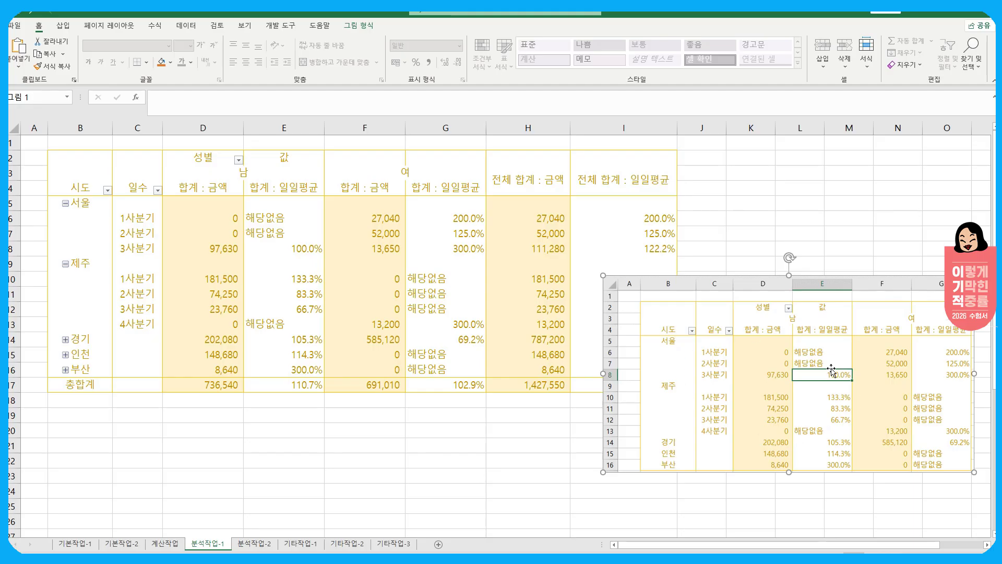
left_click(304, 281)
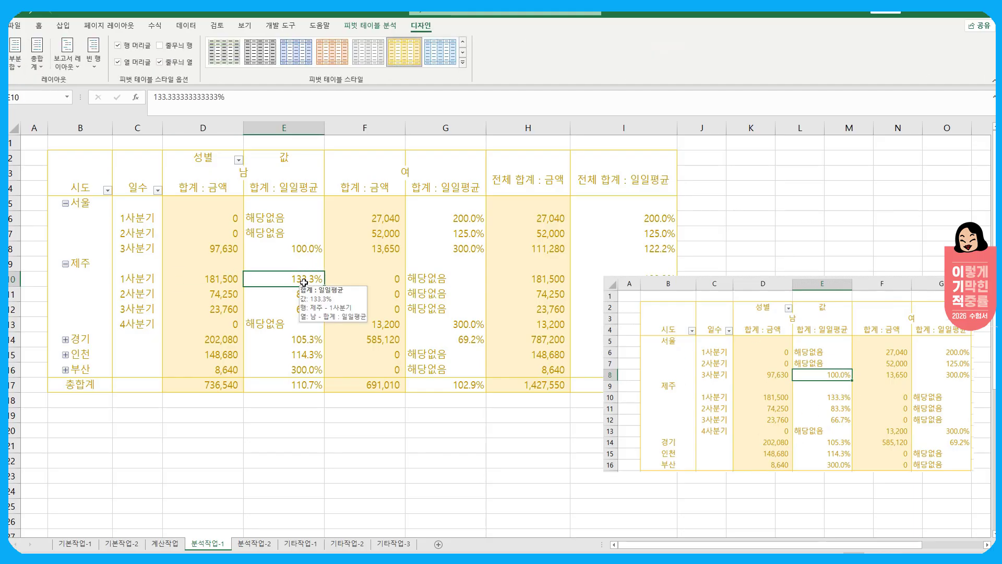
left_click_drag(160, 379, 608, 391)
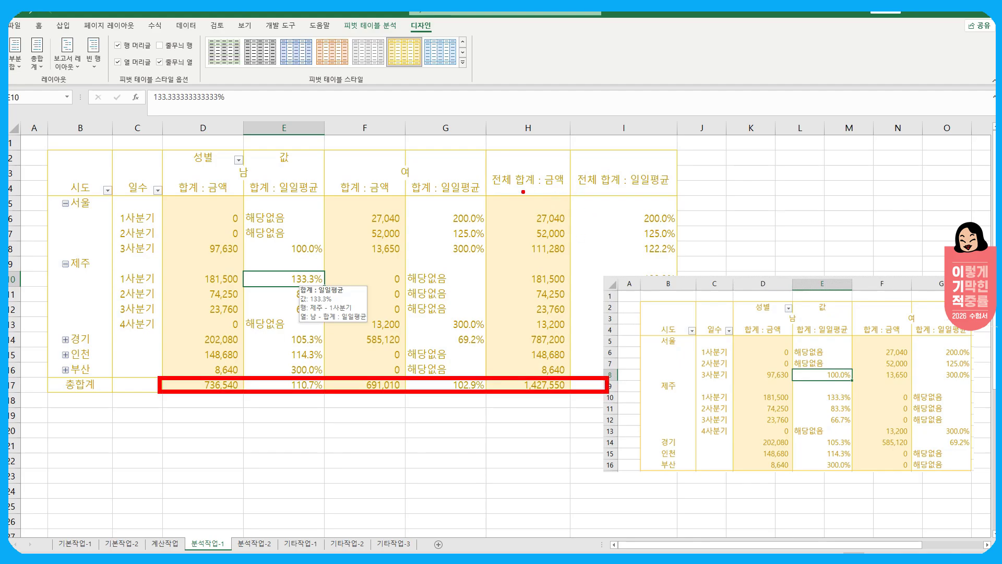
mouse_move(484, 194)
left_mouse_down()
mouse_move(662, 346)
mouse_move(672, 374)
left_mouse_up()
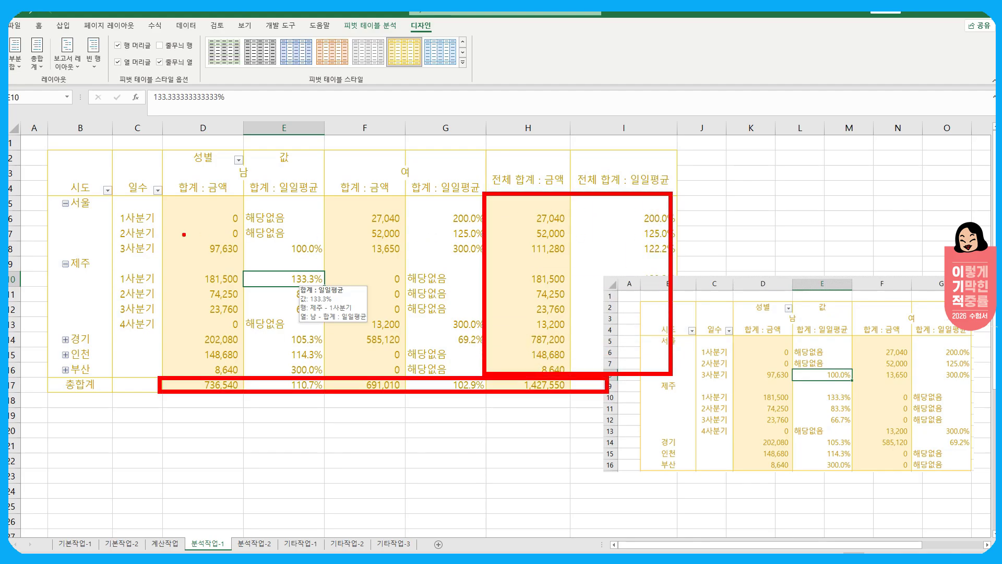
mouse_move(469, 209)
left_mouse_down()
mouse_move(507, 209)
mouse_move(501, 227)
left_mouse_up()
mouse_move(398, 360)
left_mouse_down()
mouse_move(385, 374)
mouse_move(403, 375)
left_mouse_up()
key("Escape")
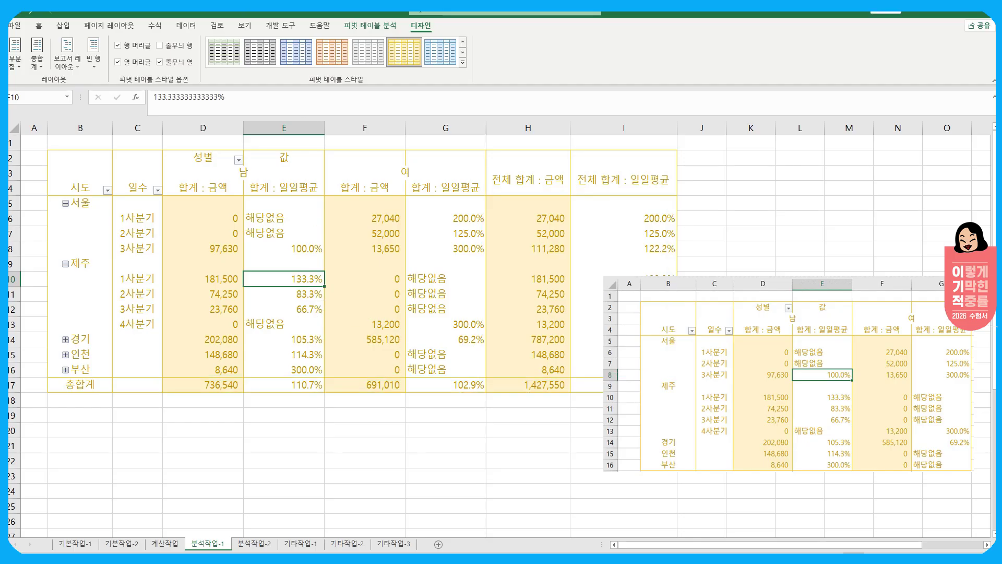
Turn off the row and column grand totals (행 및 열의 총합계 해제) and place the sample picture beside the pivot table
left_click(36, 58)
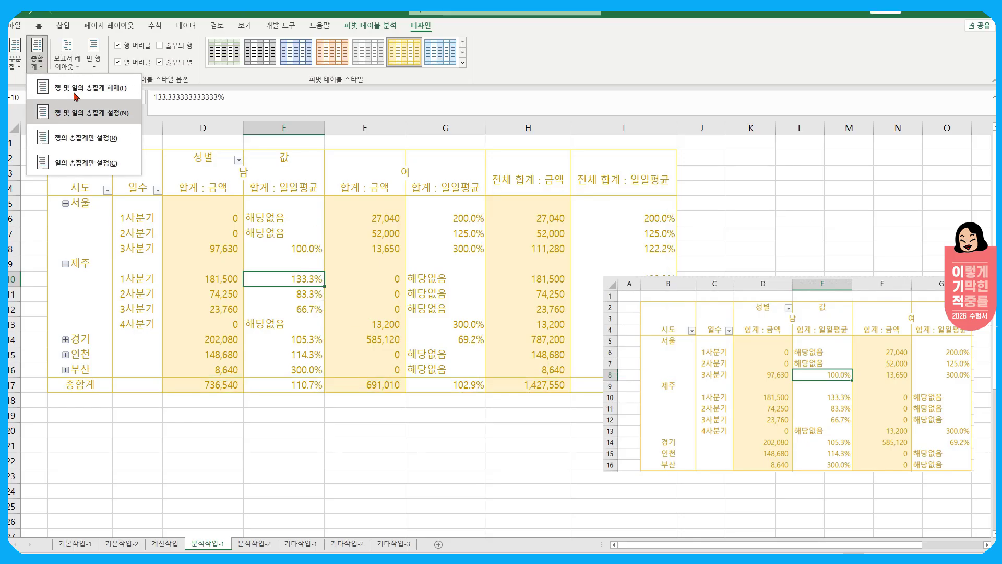
left_click(77, 87)
left_click_drag(764, 343, 704, 244)
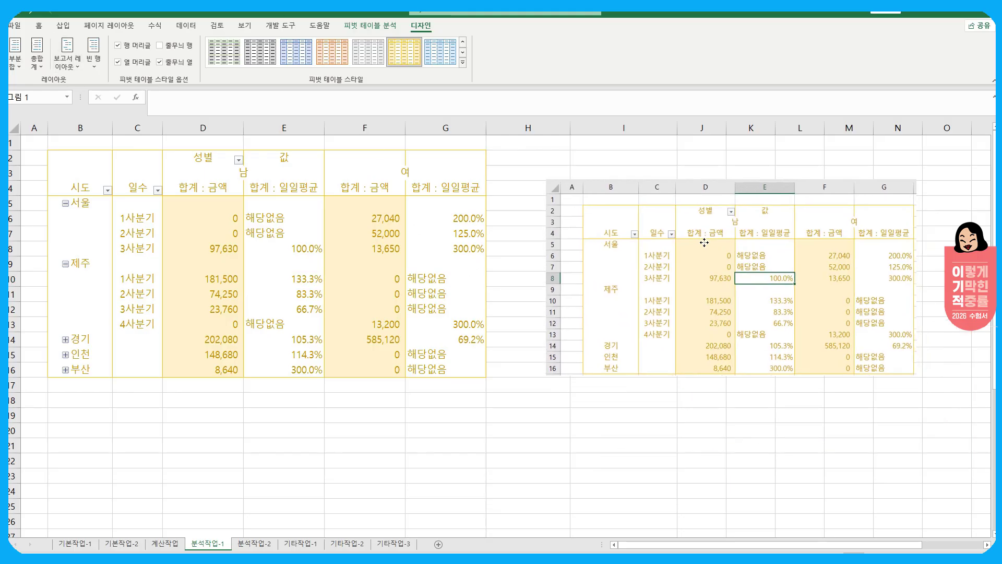
left_click(333, 309)
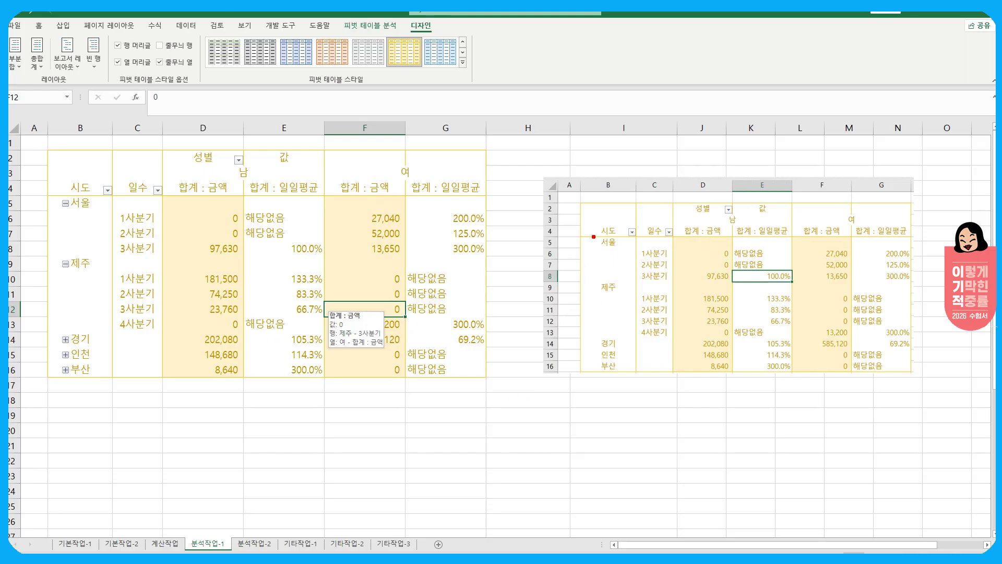
Hide the expand/collapse buttons (+/- 단추) of the 시도 items in the pivot table
left_click_drag(593, 236, 601, 374)
left_click_drag(56, 195, 74, 375)
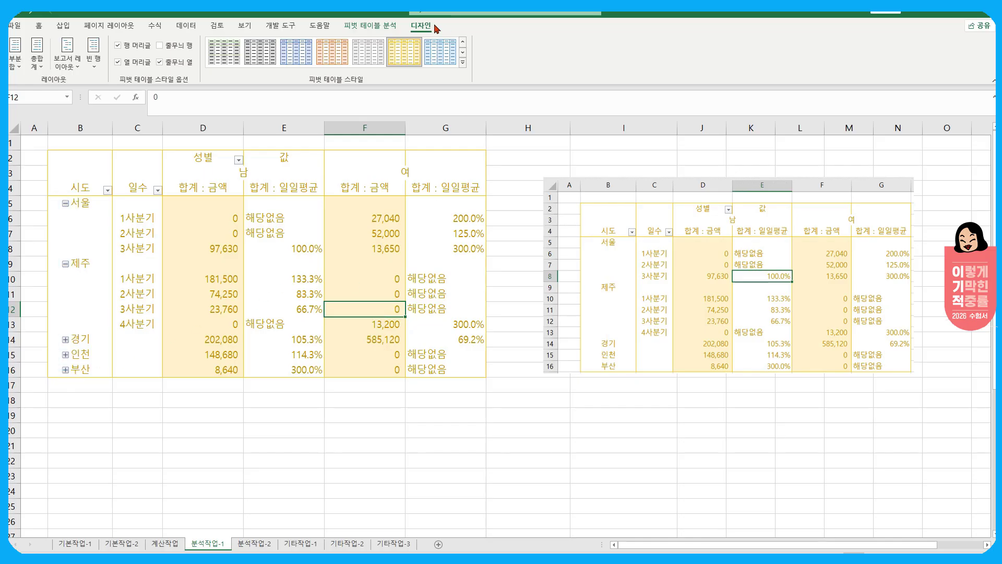
left_click(382, 28)
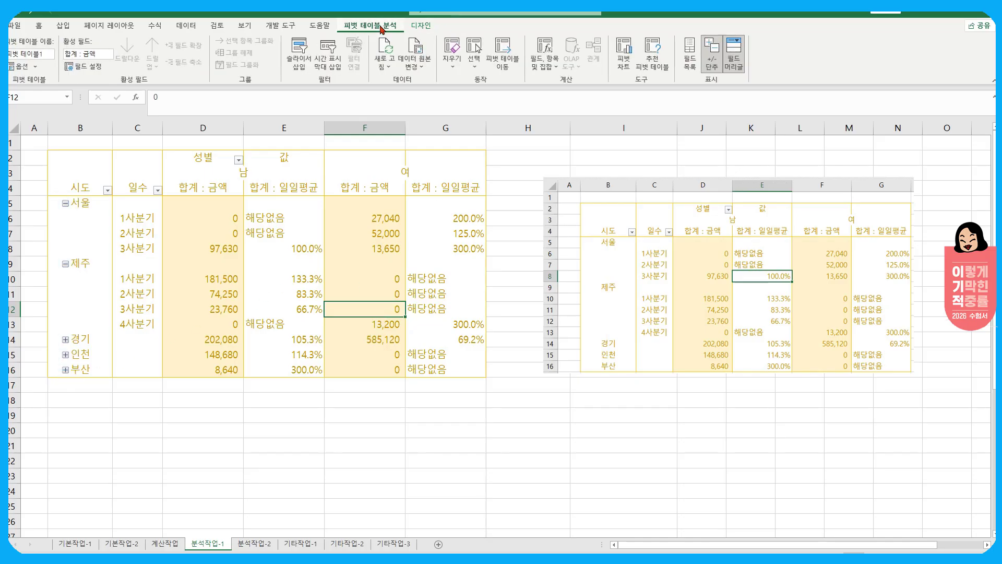
left_click(713, 66)
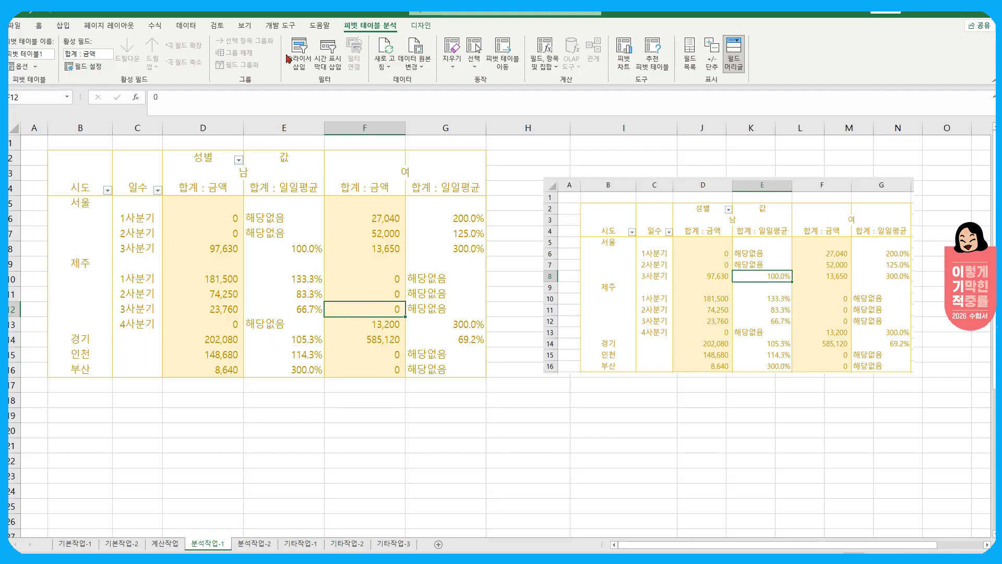
left_click(421, 25)
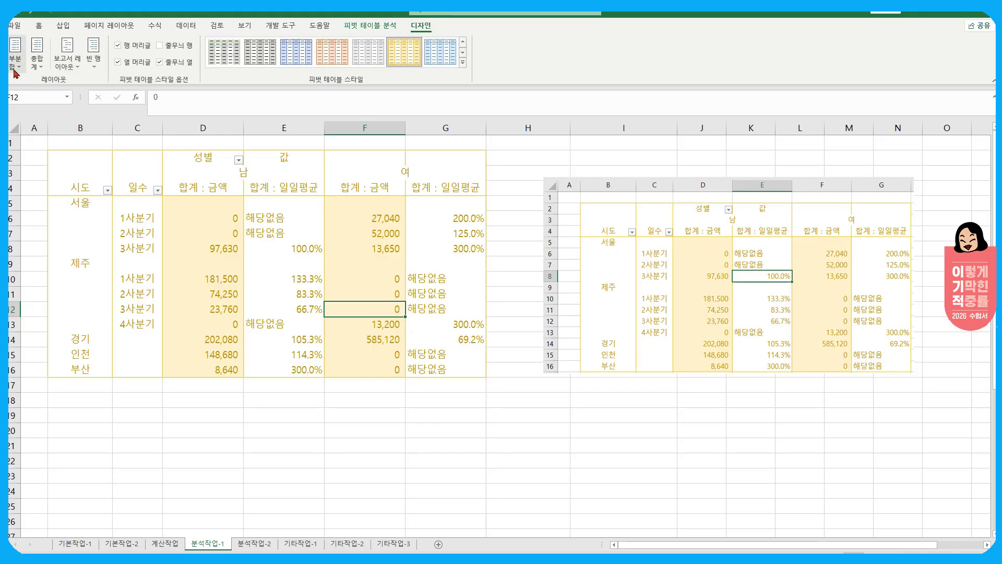
left_click(15, 55)
left_click(36, 62)
left_click(37, 61)
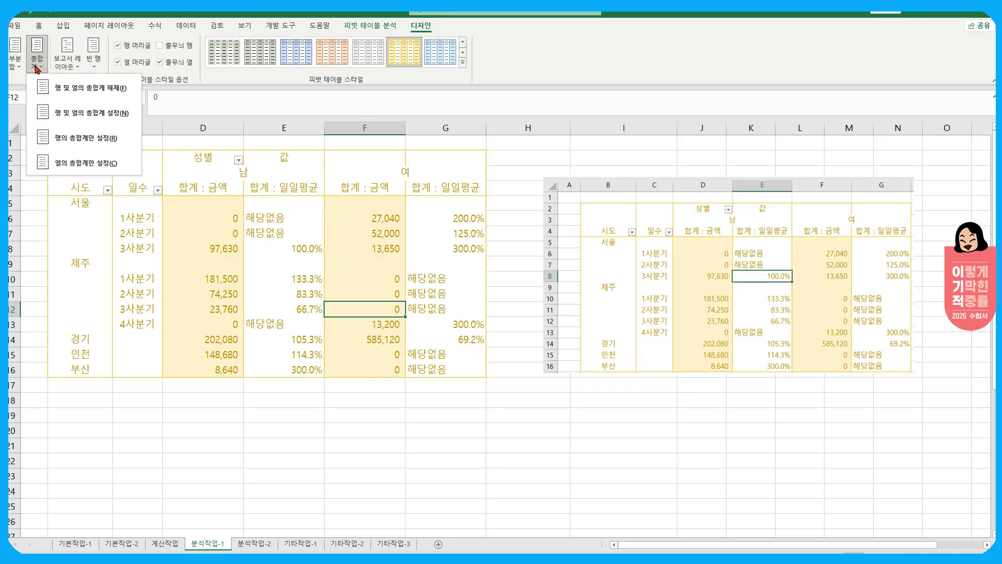
left_click(100, 66)
left_click(101, 68)
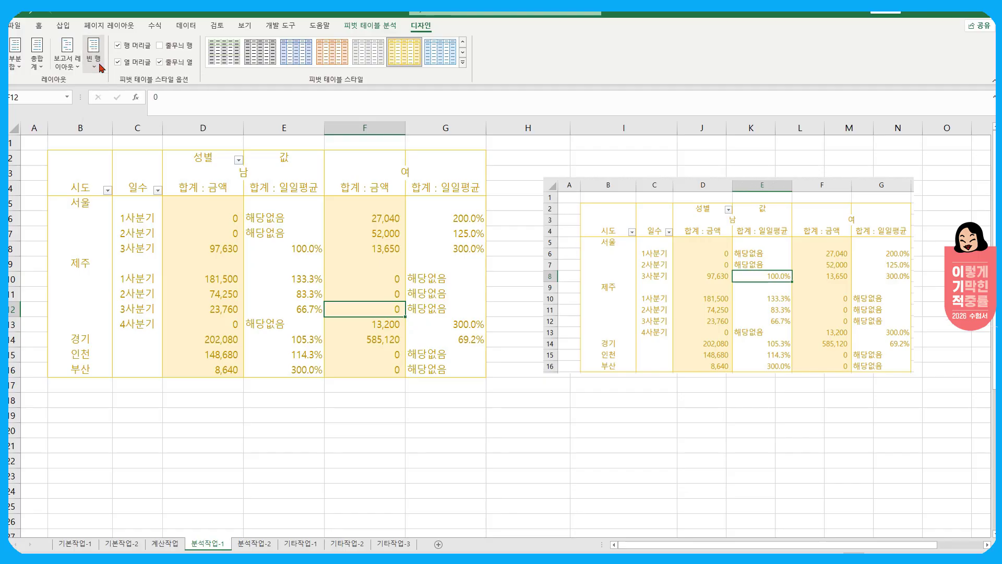
left_click(277, 308)
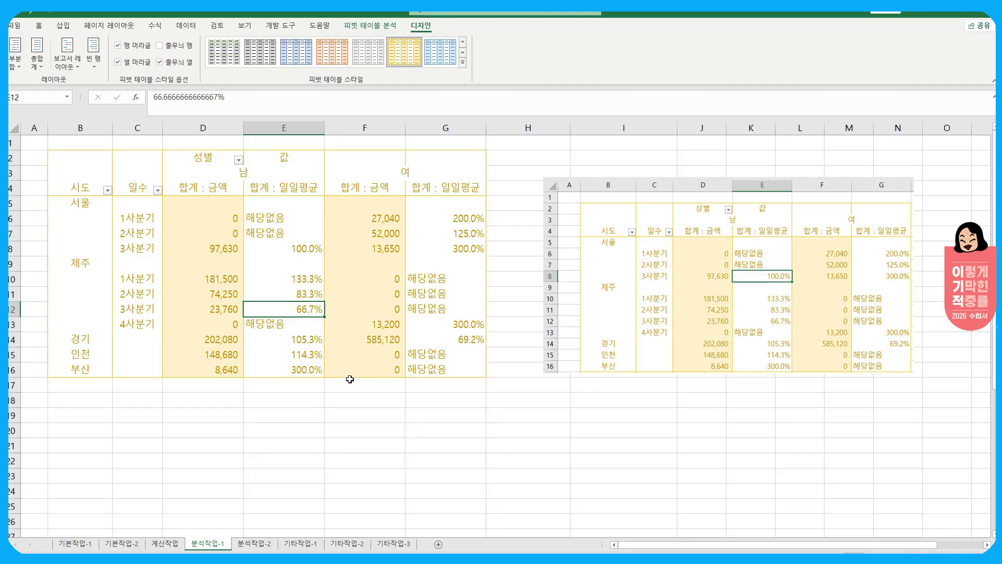
Open the 분석작업-2 sheet and look through the 세차유형별 세차장 table from the first to the last records
key("ctrl+Page_Down")
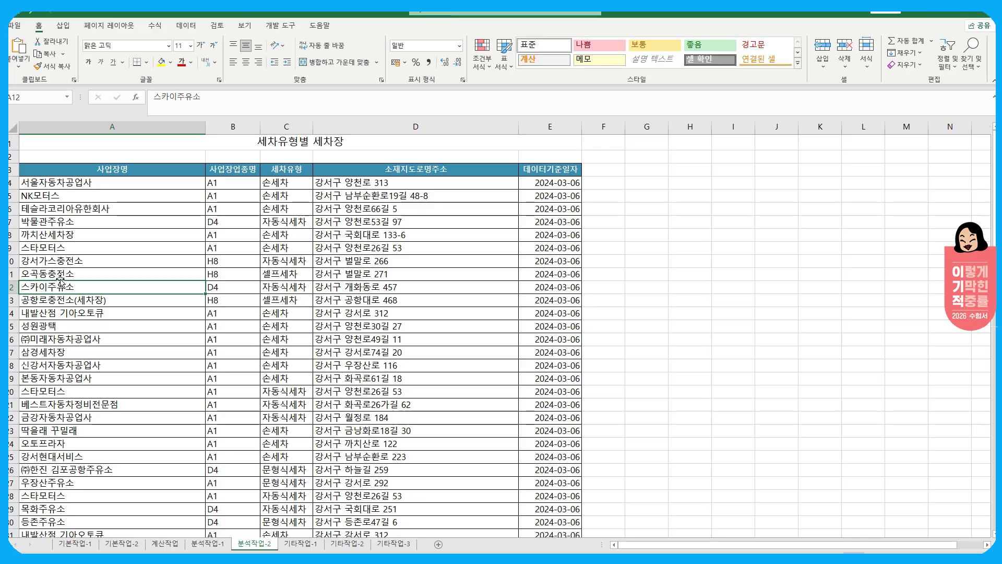
left_click(121, 221)
scroll(144, 276, "down", 4)
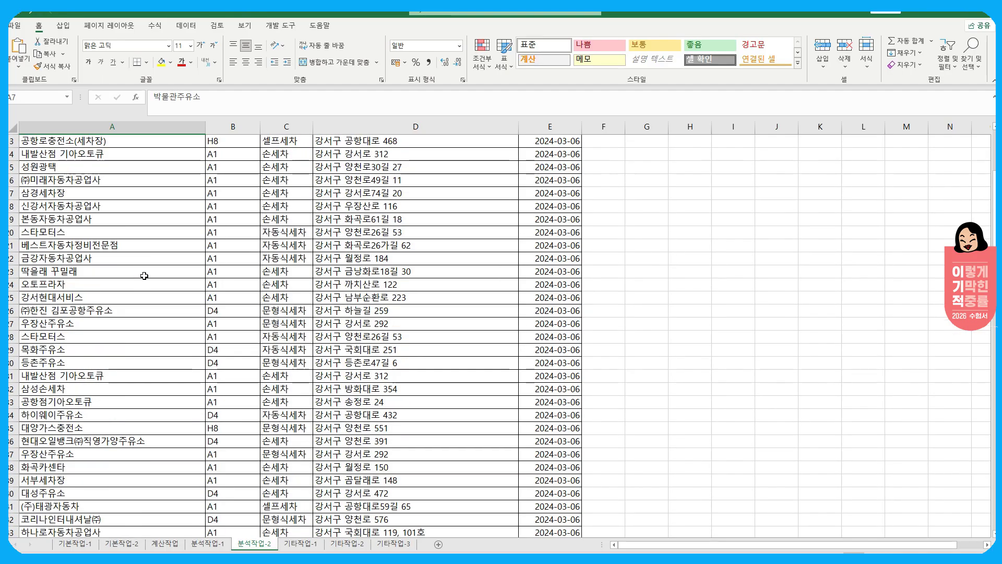
scroll(144, 276, "down", 14)
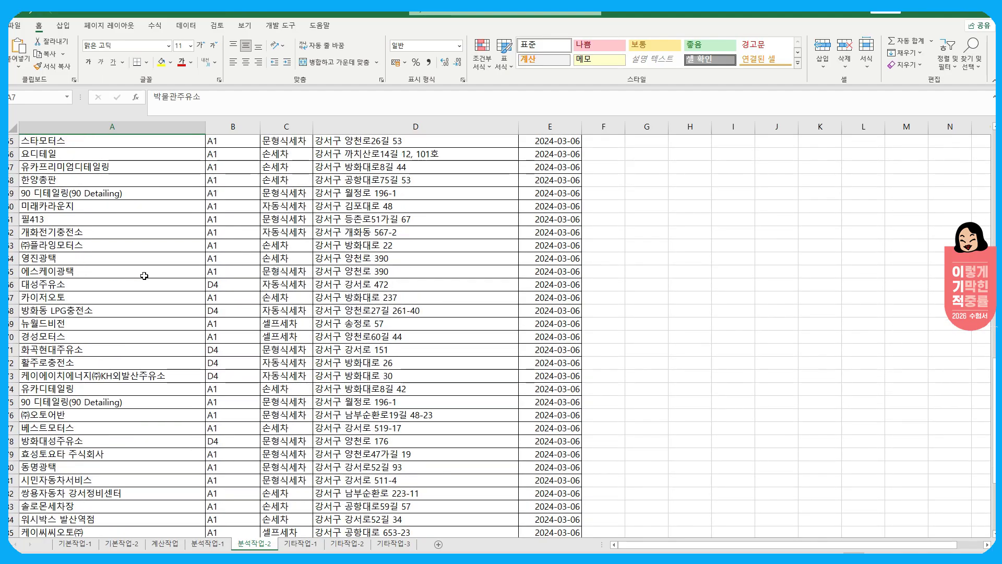
scroll(144, 276, "up", 18)
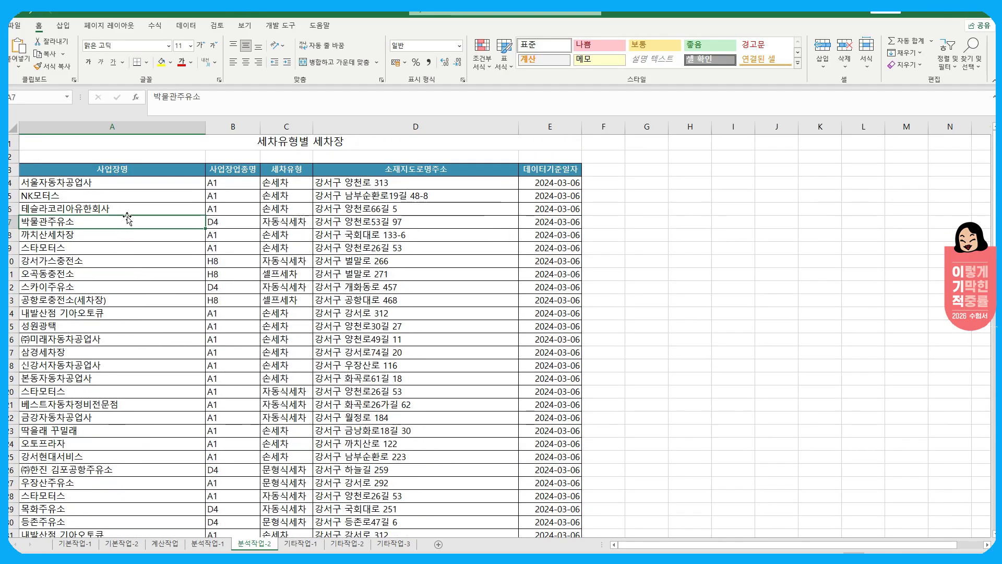
left_click(330, 276)
Remove duplicate records from the 세차유형별 세차장 table by comparing 사업장명, 사업장업종명, 세차유형 and 소재지도로명주소, leaving out 데이터기준일자
left_click(194, 324)
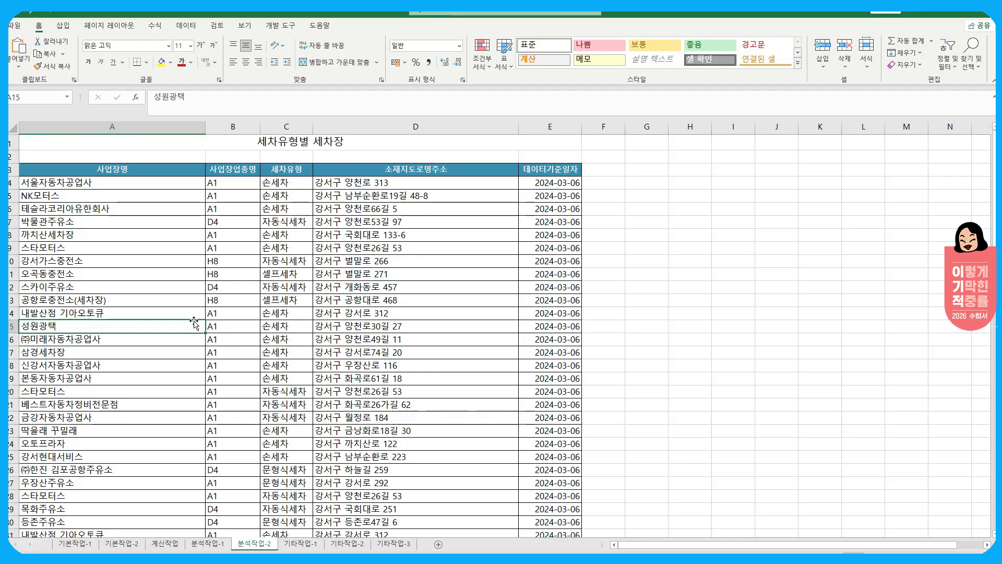
left_click(185, 25)
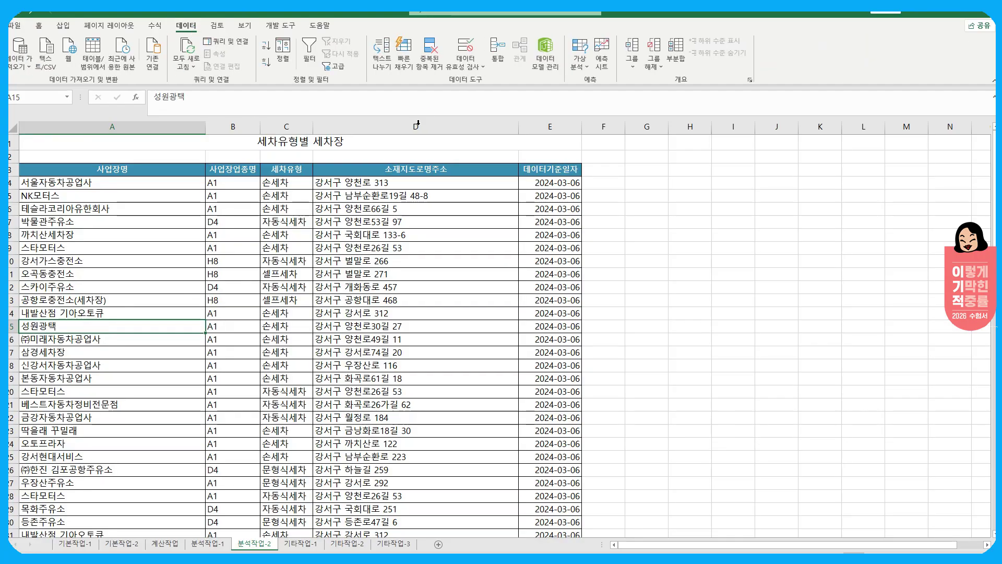
left_click(430, 50)
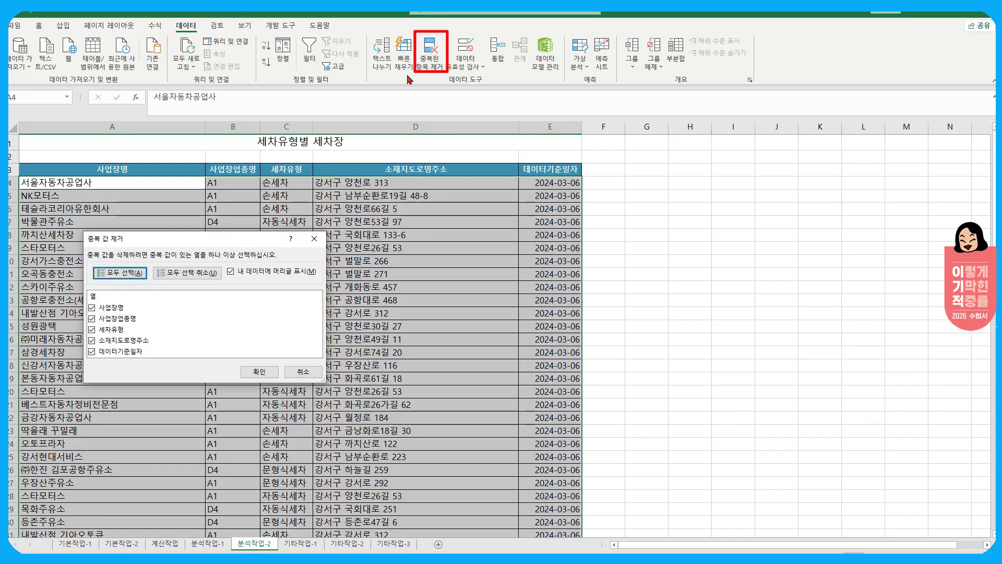
left_click(187, 273)
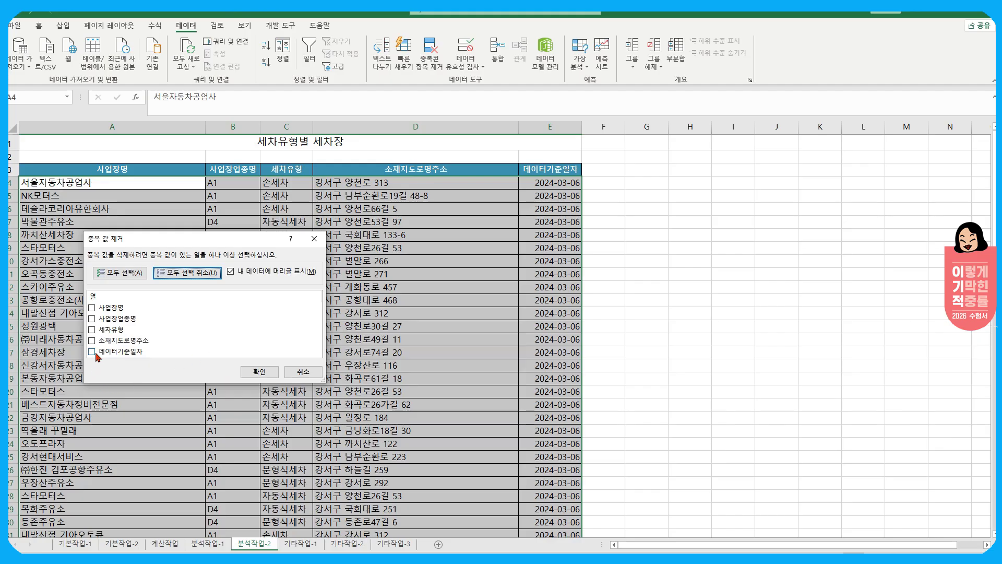
left_click(92, 307)
left_click(92, 318)
left_click(92, 330)
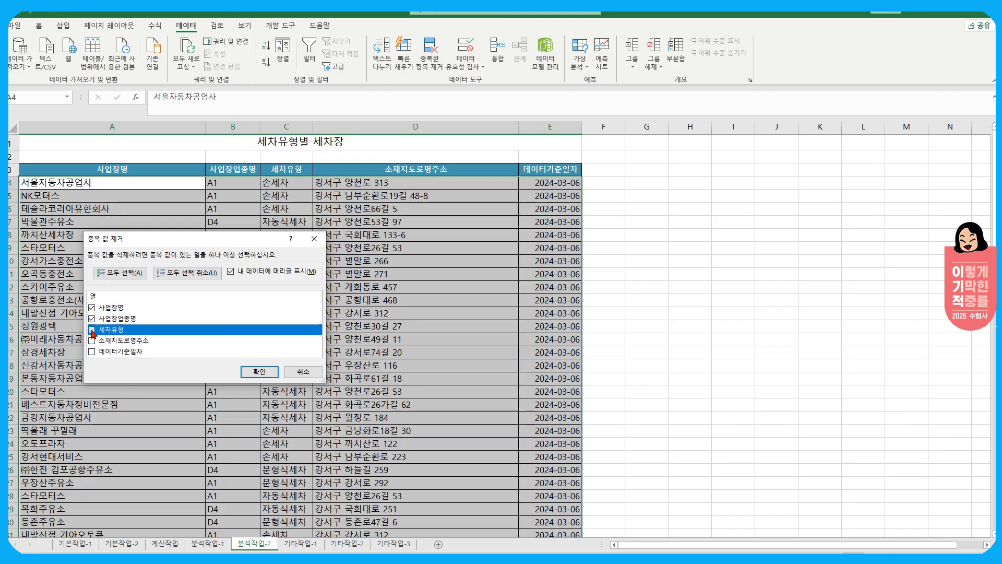
left_click(93, 340)
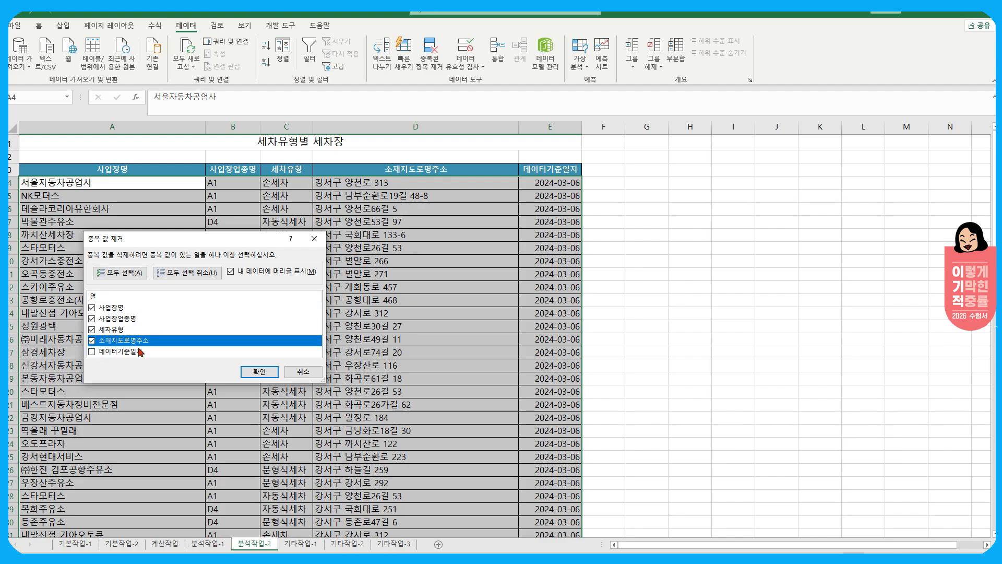
left_click(253, 373)
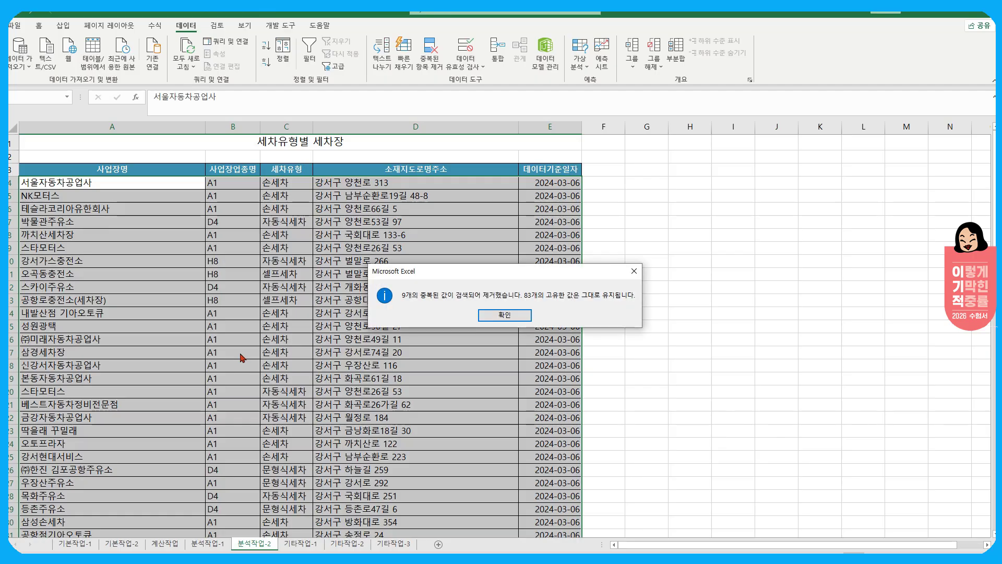
left_click(504, 314)
Examine the records of the 세차유형별 세차장 table down to its last row after the duplicate removal
left_click(190, 321)
scroll(191, 316, "down", 20)
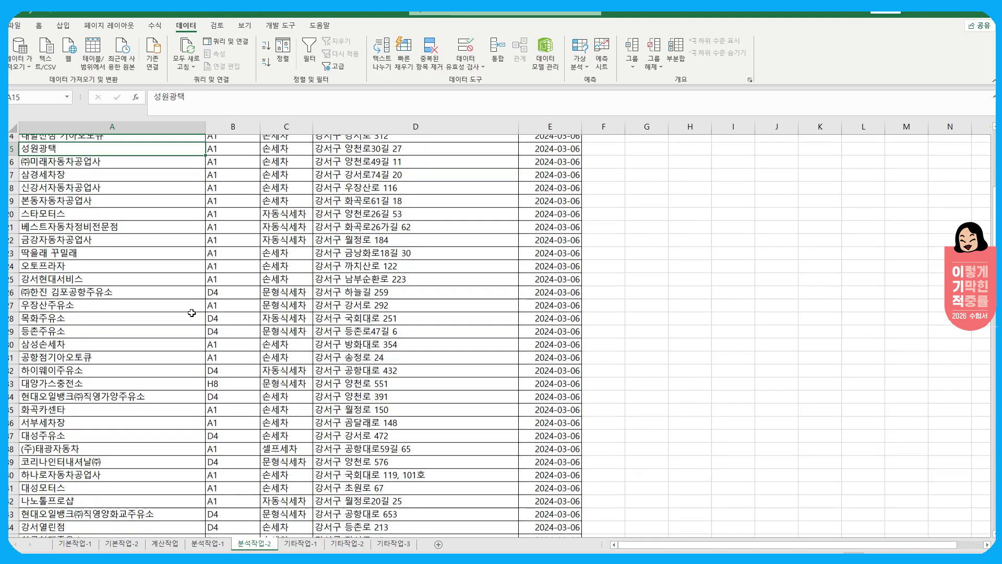
scroll(192, 313, "up", 20)
scroll(192, 313, "down", 20)
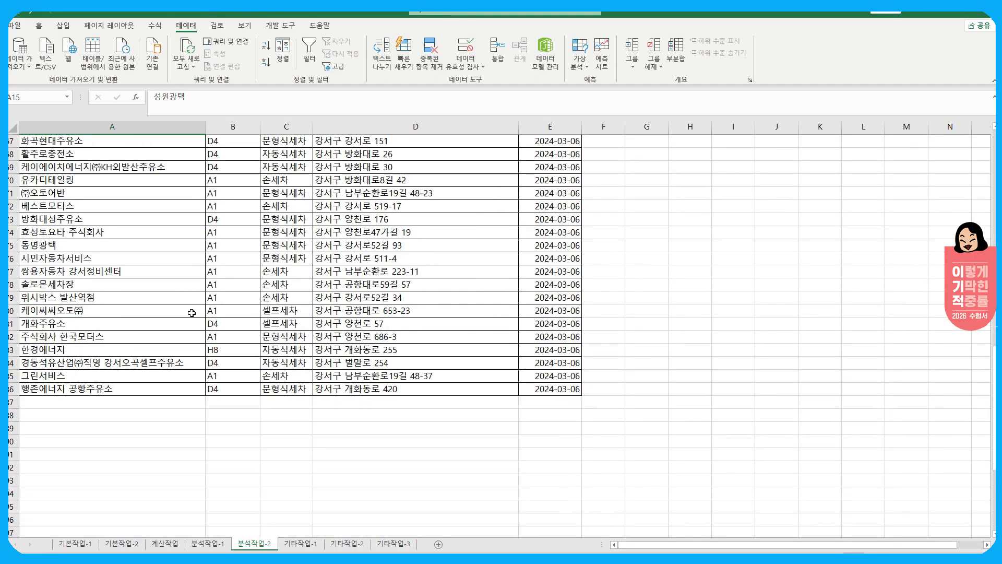
scroll(191, 313, "up", 20)
scroll(192, 313, "up", 2)
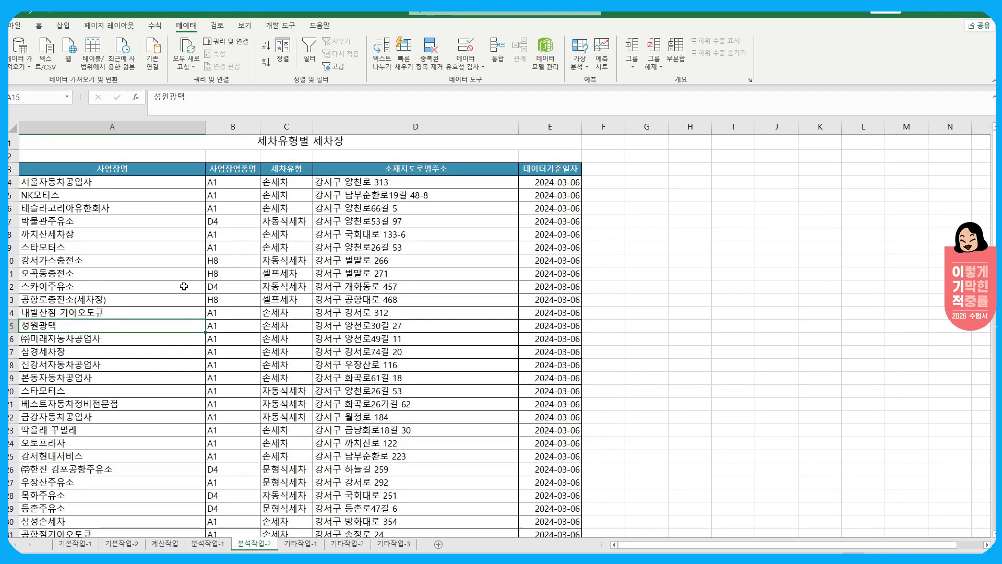
key("Up")
key("Up")
key("Up")
key("Up")
key("Up")
key("Up")
key("Up")
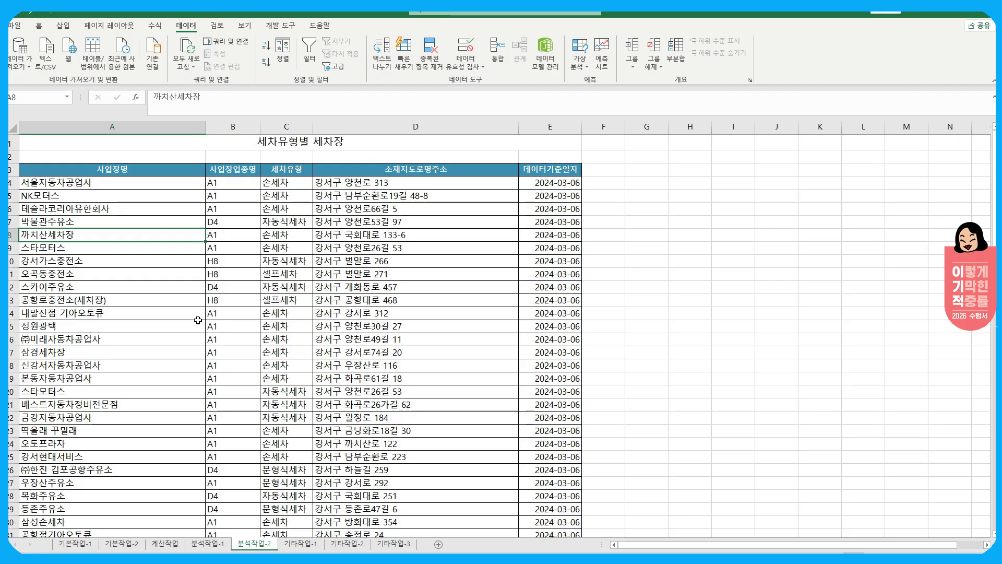
scroll(198, 320, "down", 20)
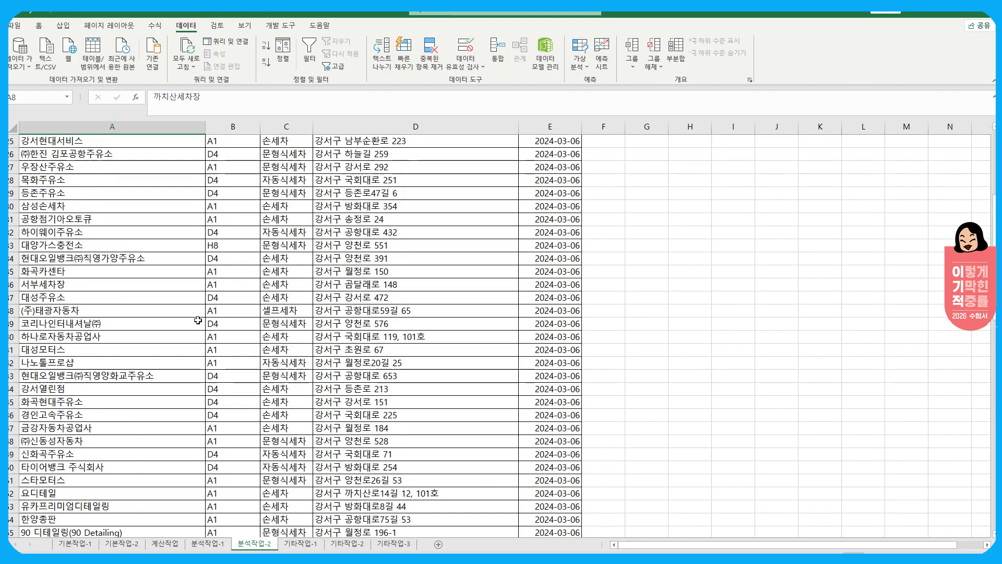
scroll(198, 320, "up", 20)
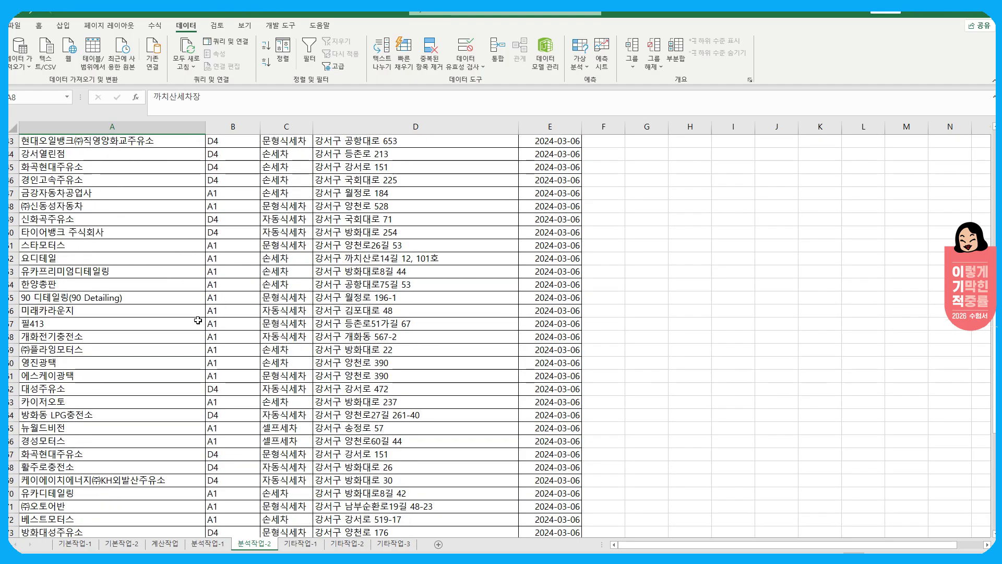
Set up a sort of the table by 세차유형 cell values and choose a custom list (사용자 지정 목록) as the order
left_click(284, 59)
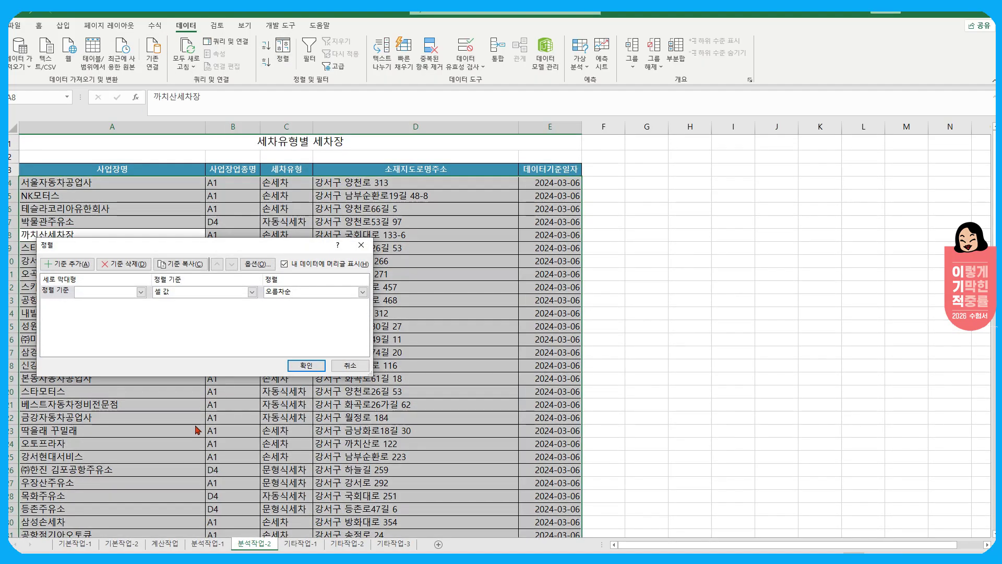
left_click(141, 291)
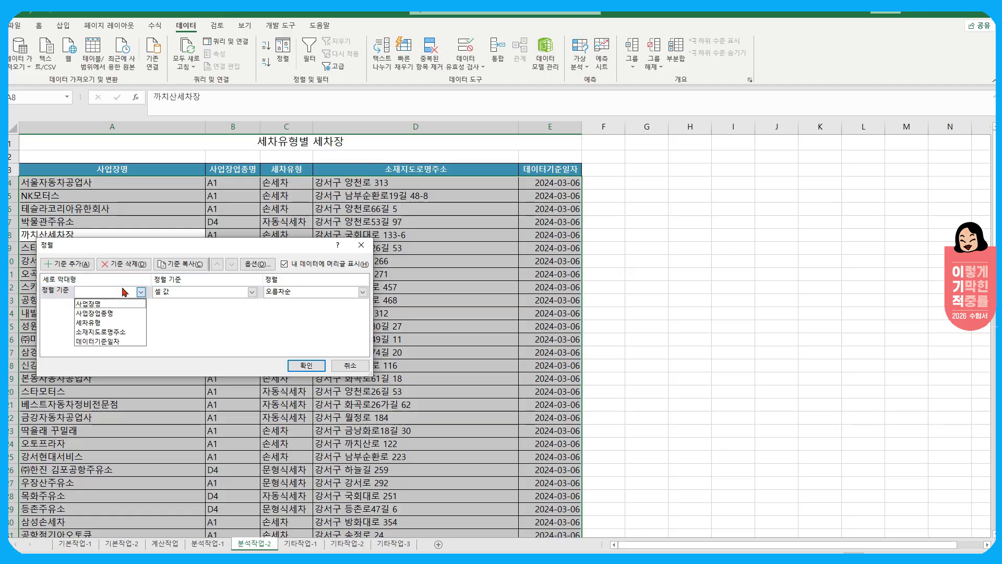
left_click(116, 323)
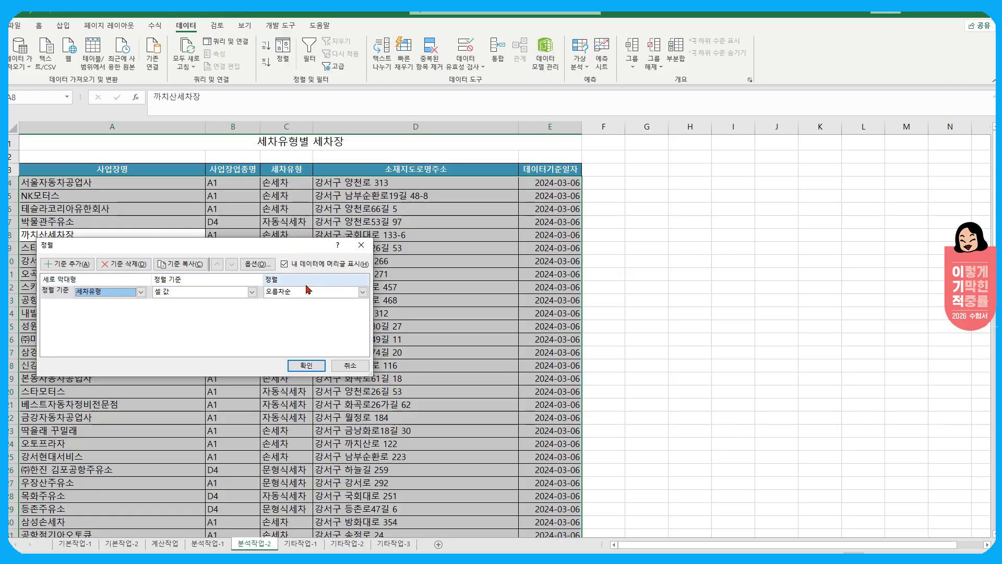
left_click(362, 292)
left_click(289, 323)
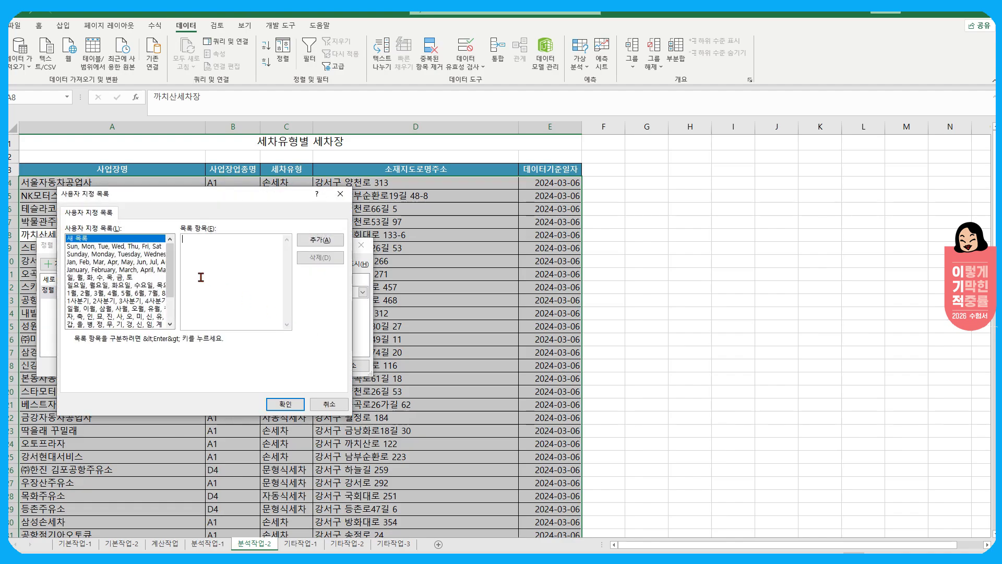
Add the custom list 문형식세차, 셀프세차, 손세차, 자동식세차 and sort the table by it
type("문형식")
type("세차 ")
type("셀프세차")
key("Return")
type("손세차")
key("Return")
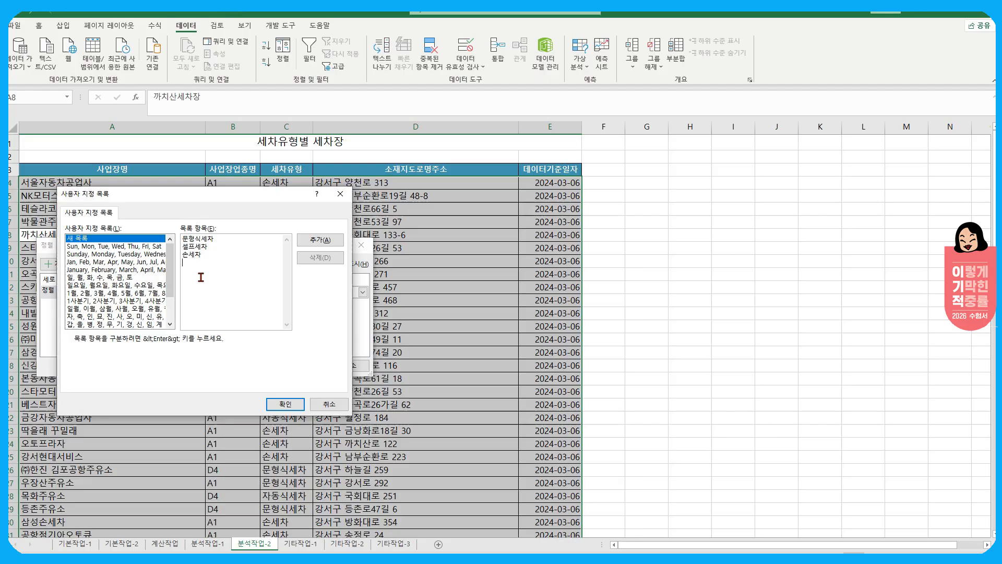
type("자동식세차")
left_click(320, 240)
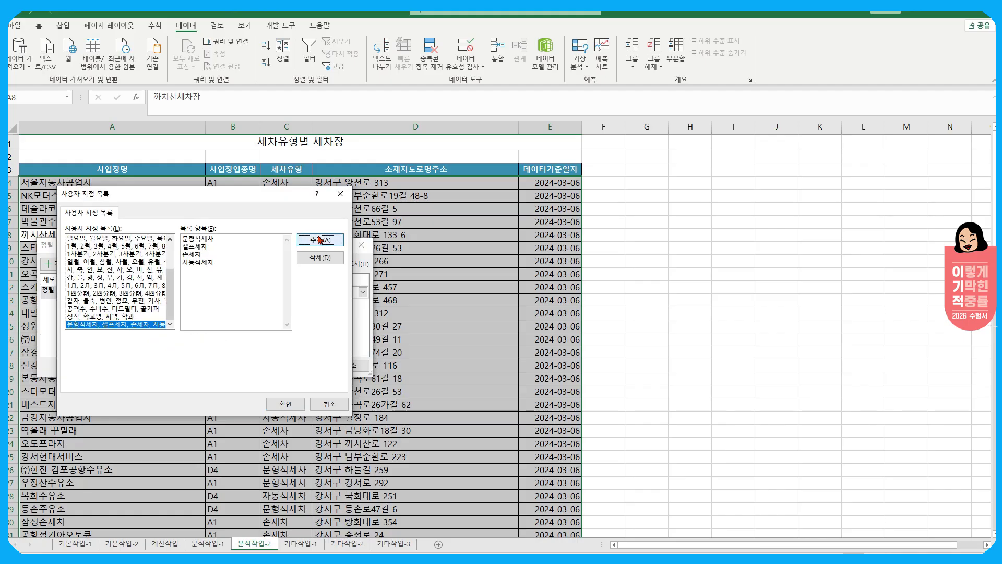
left_click(285, 404)
left_click(306, 366)
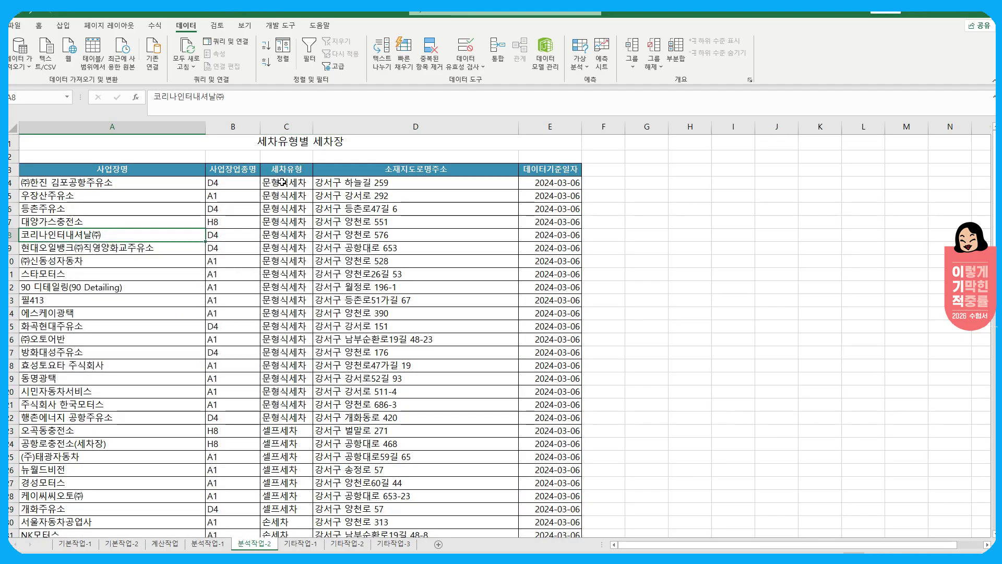
Check the order of the 세차유형 groups throughout the sorted table
left_click_drag(283, 182, 291, 389)
left_click(284, 444)
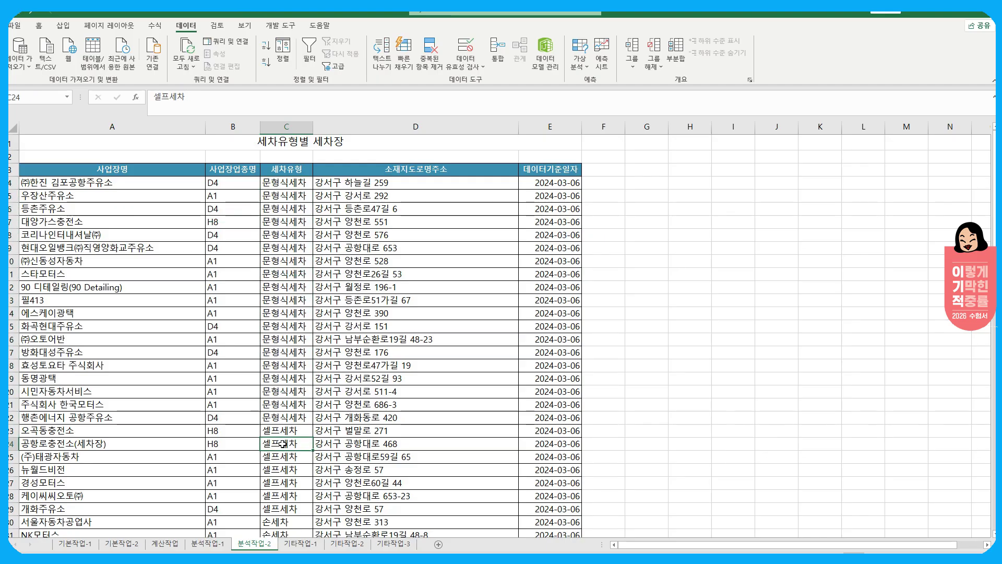
scroll(282, 422, "down", 8)
left_click(290, 283)
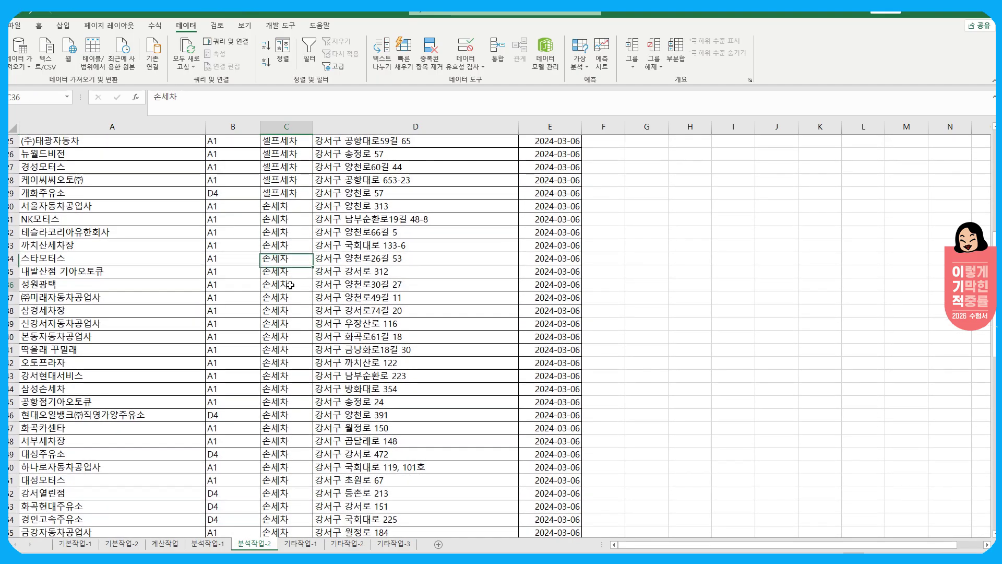
scroll(284, 377, "down", 8)
scroll(283, 376, "down", 4)
scroll(286, 380, "up", 20)
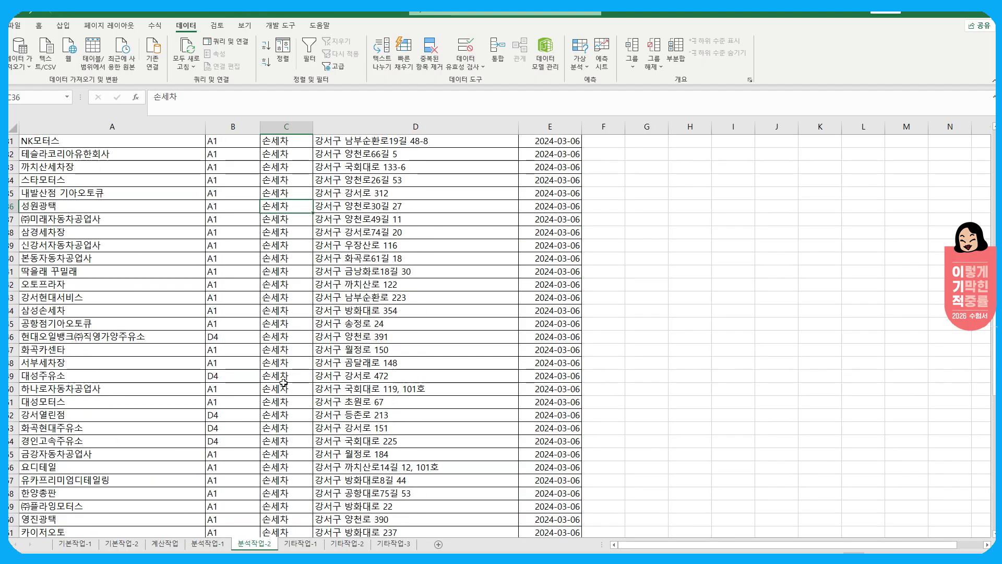
left_click(249, 297)
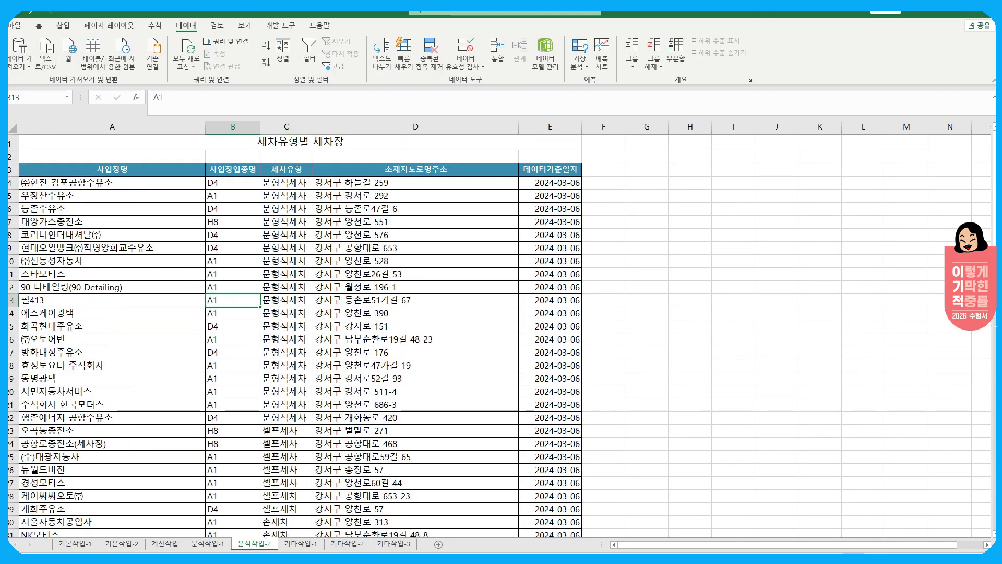
Open the 기타작업-1 sheet and examine its patient table, including the 총투여일수 column down to the last record
left_click(310, 544)
left_click(239, 355)
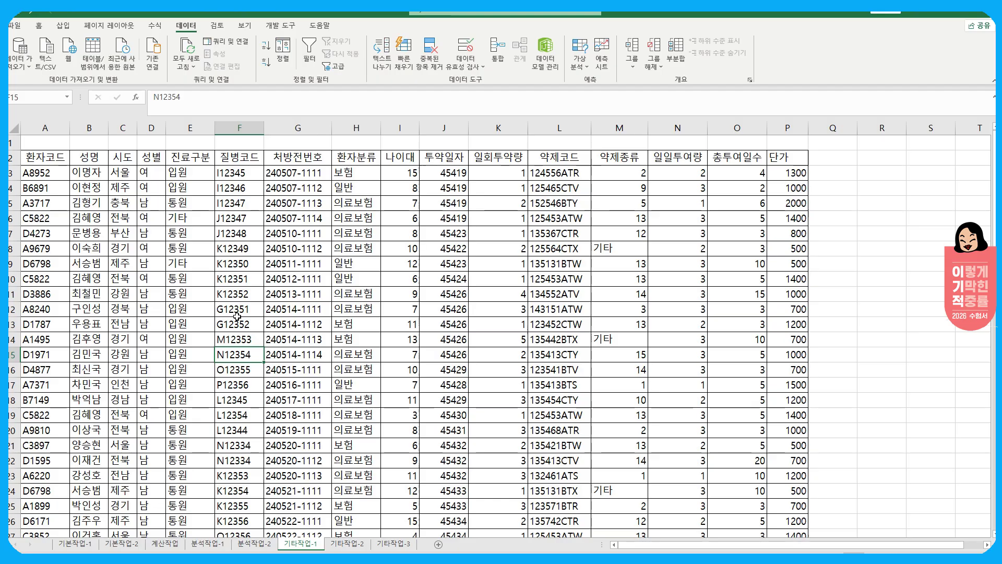
left_click(286, 236)
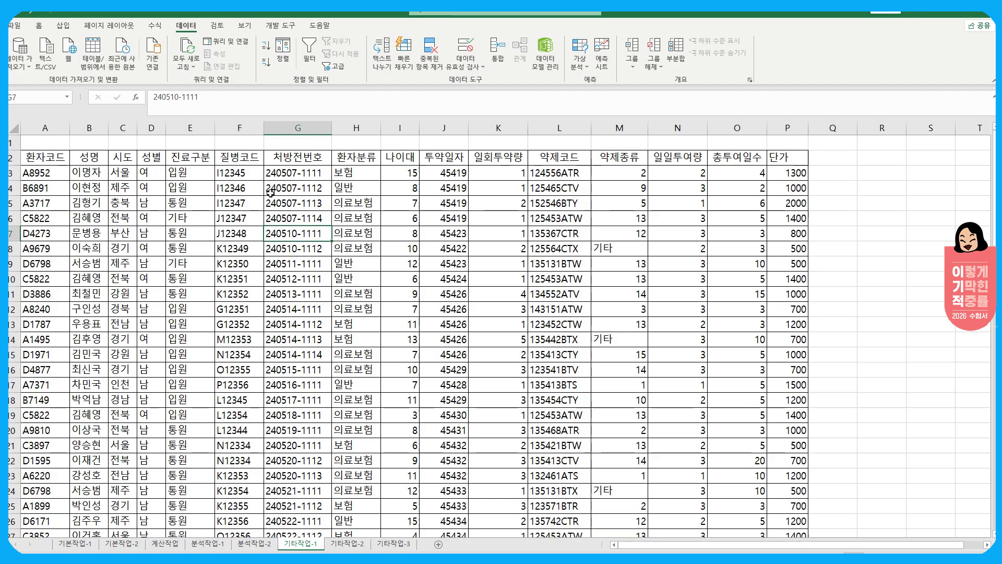
left_click(734, 169)
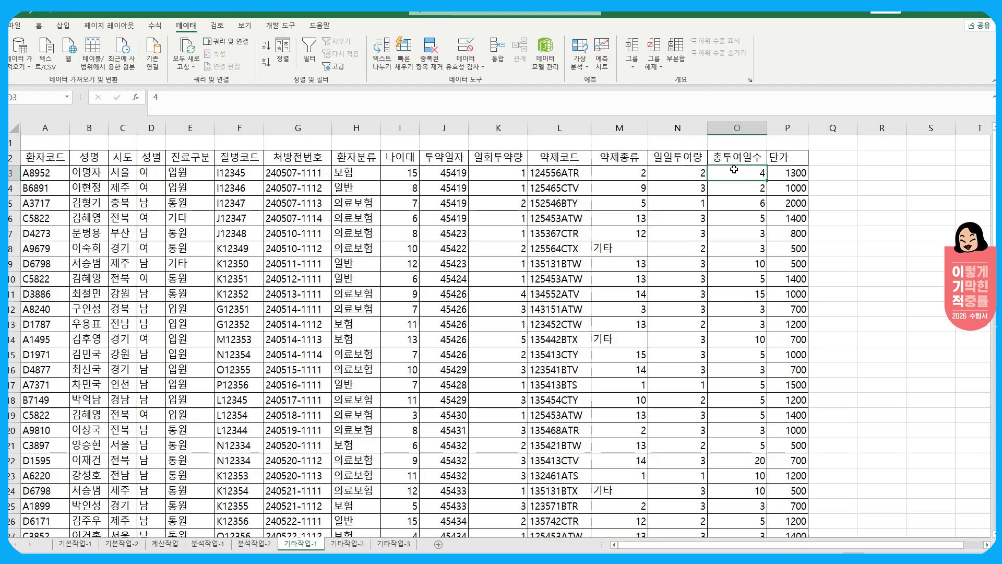
key("ctrl+shift+Down")
scroll(651, 277, "up", 5)
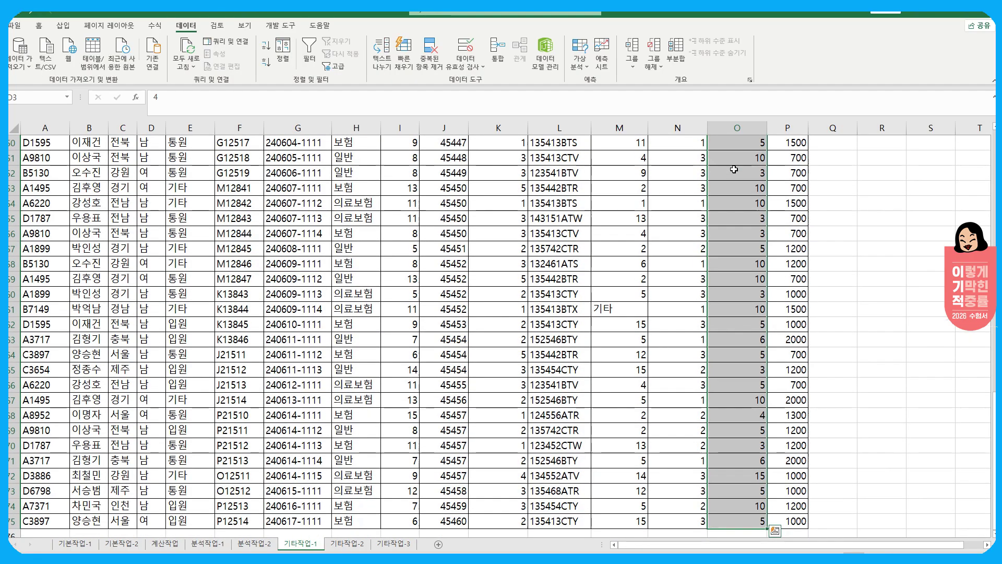
scroll(651, 277, "up", 6)
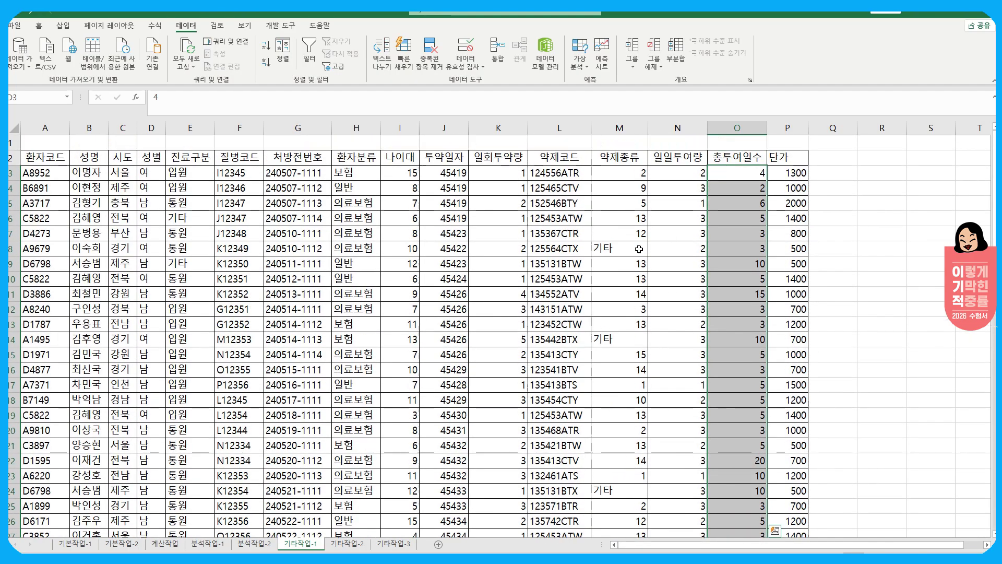
left_click(441, 229)
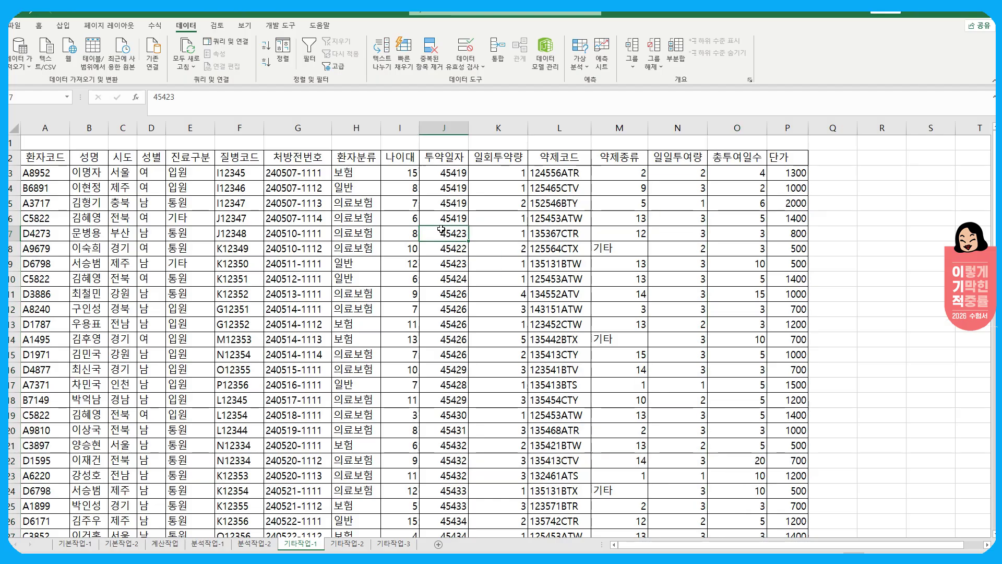
Start recording a macro named 서식적용, stored in the current workbook
left_click(880, 186)
left_click(280, 25)
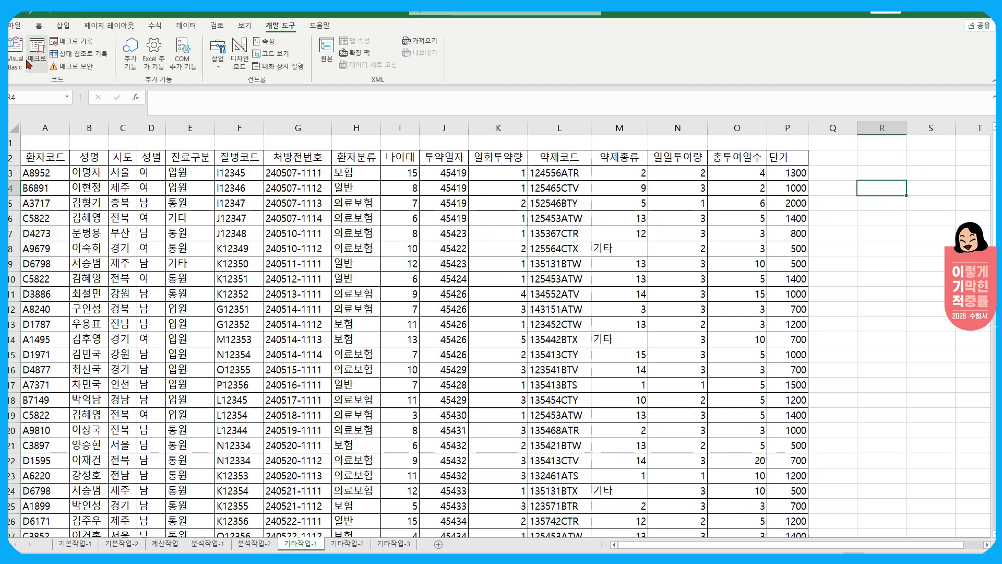
left_click(71, 41)
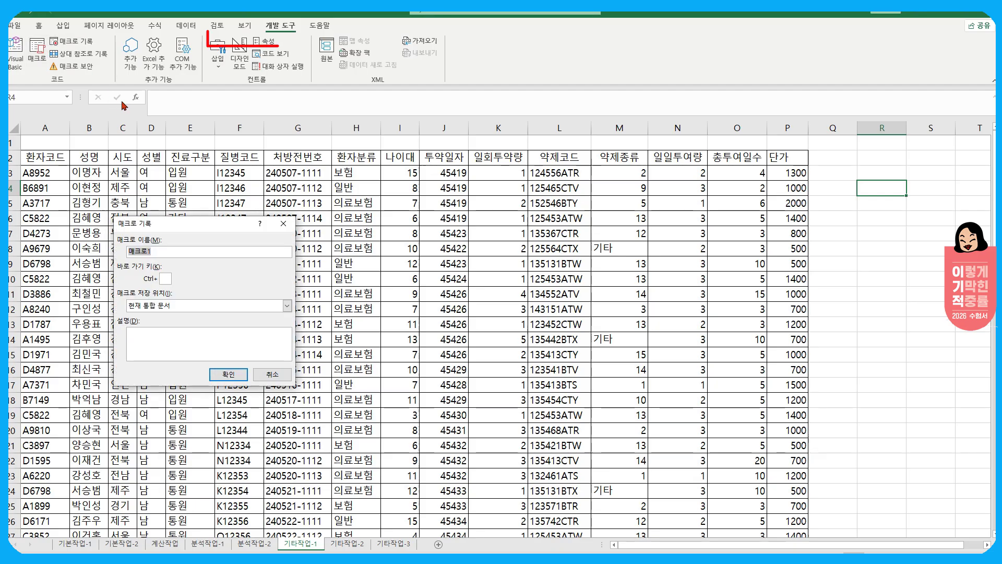
type("ㅅ")
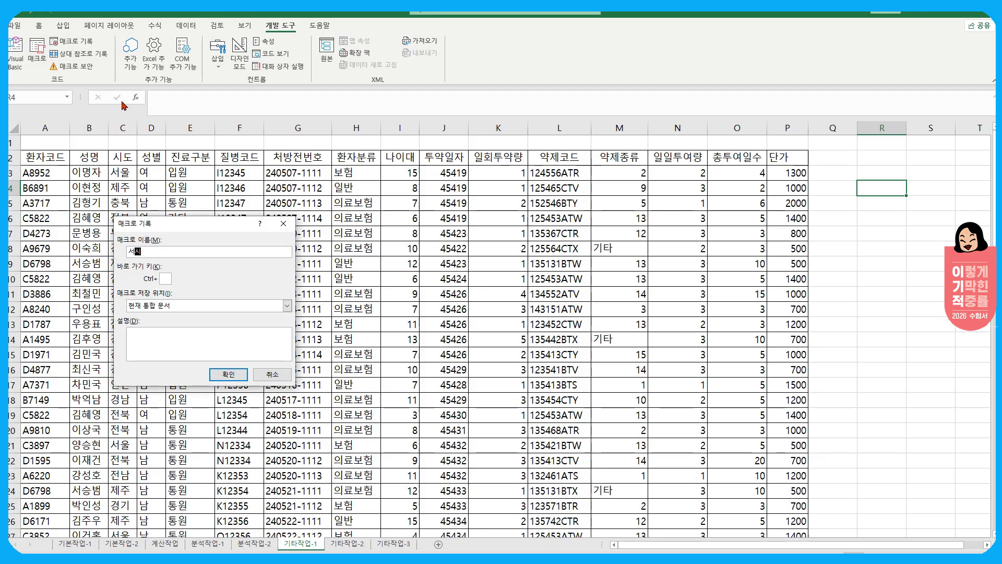
type("식적ㅇㅛ")
key("Return")
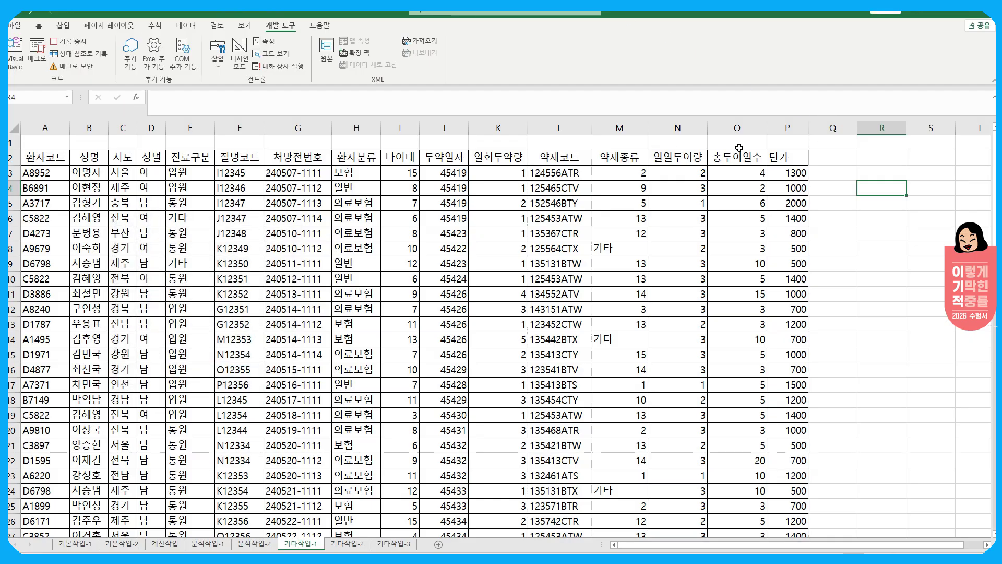
Apply the custom number format [<10][파랑]"10건 이하"; to the 총투여일수 values in O3:O75 and stop recording the macro
left_click(737, 172)
scroll(747, 242, "down", 20)
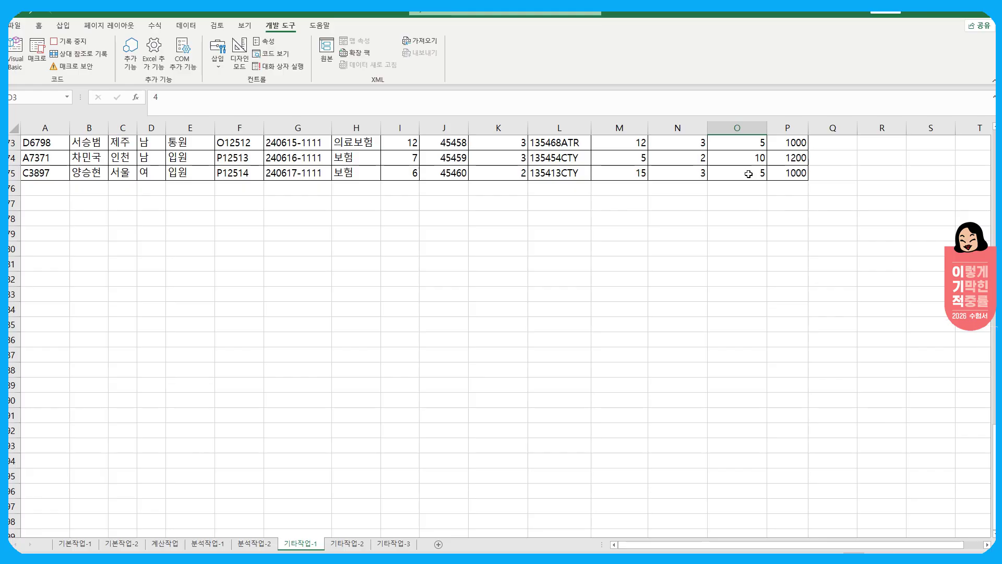
left_click(749, 174, "shift")
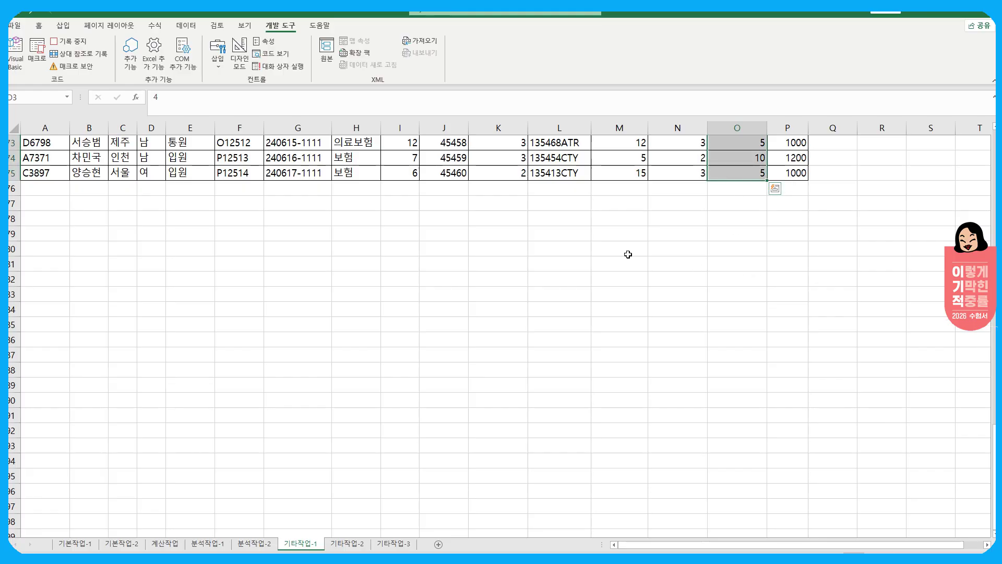
scroll(603, 249, "up", 20)
scroll(603, 249, "up", 4)
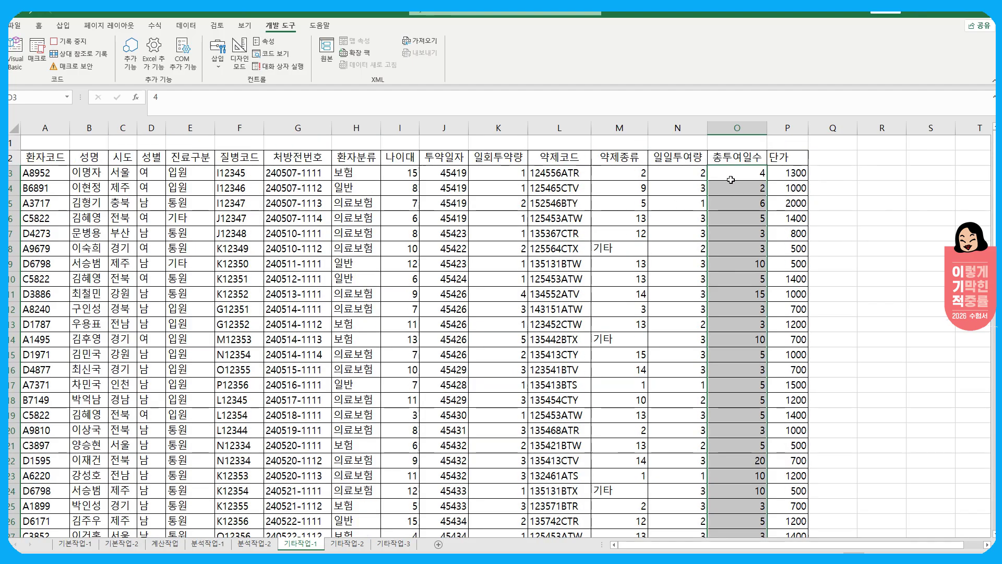
scroll(727, 186, "down", 6)
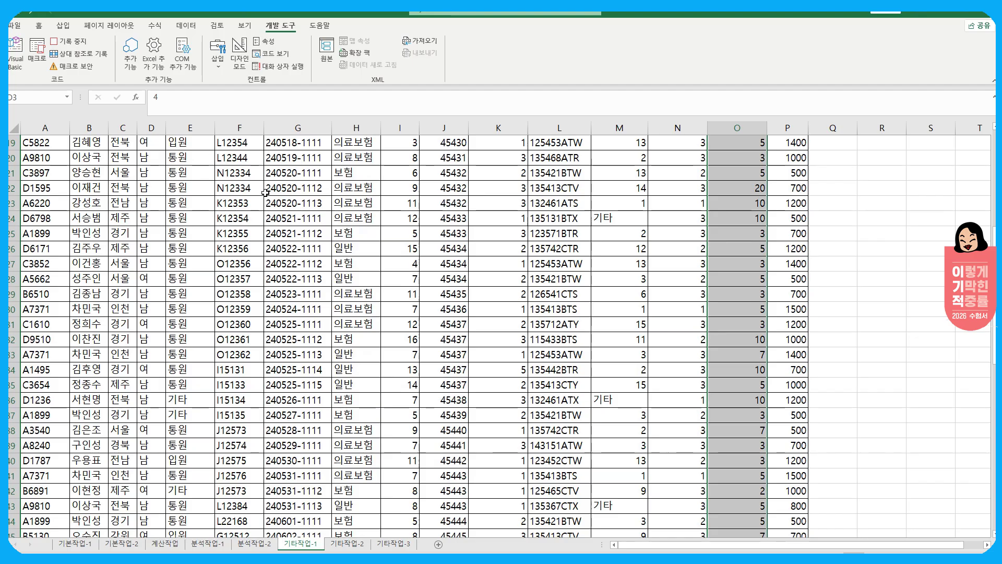
key("ctrl+1")
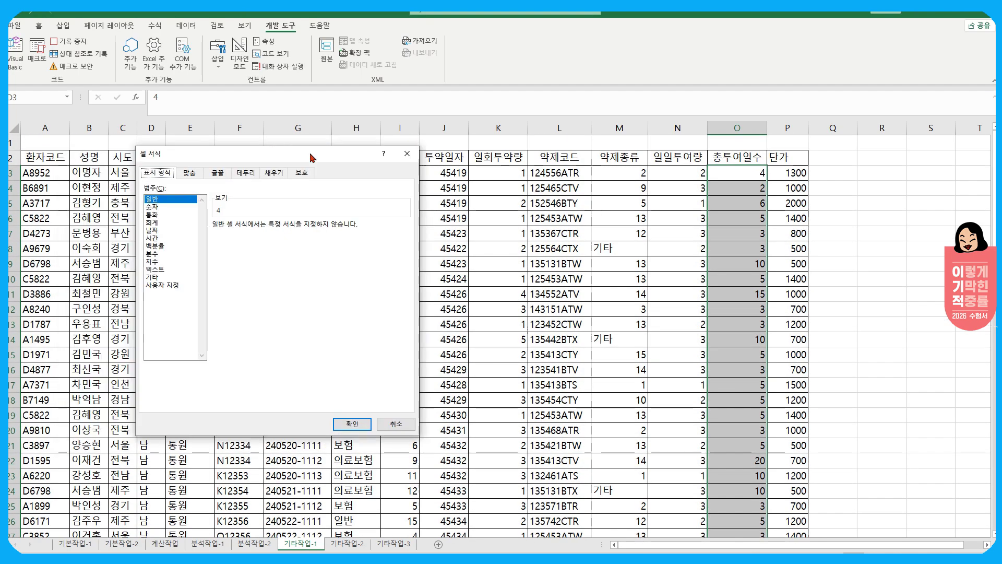
left_click(175, 286)
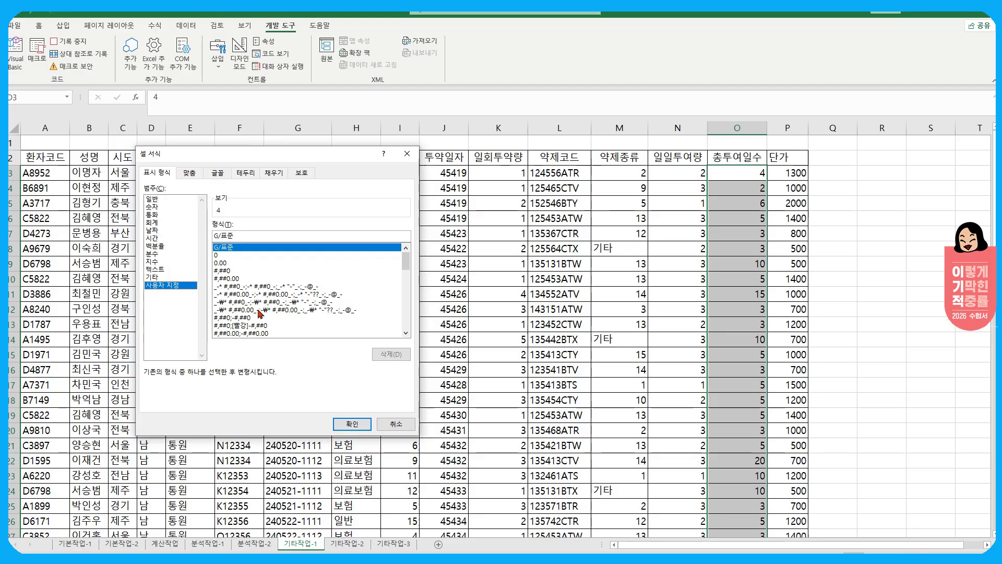
left_click_drag(258, 235, 170, 232)
key("BackSpace")
type("[<10")
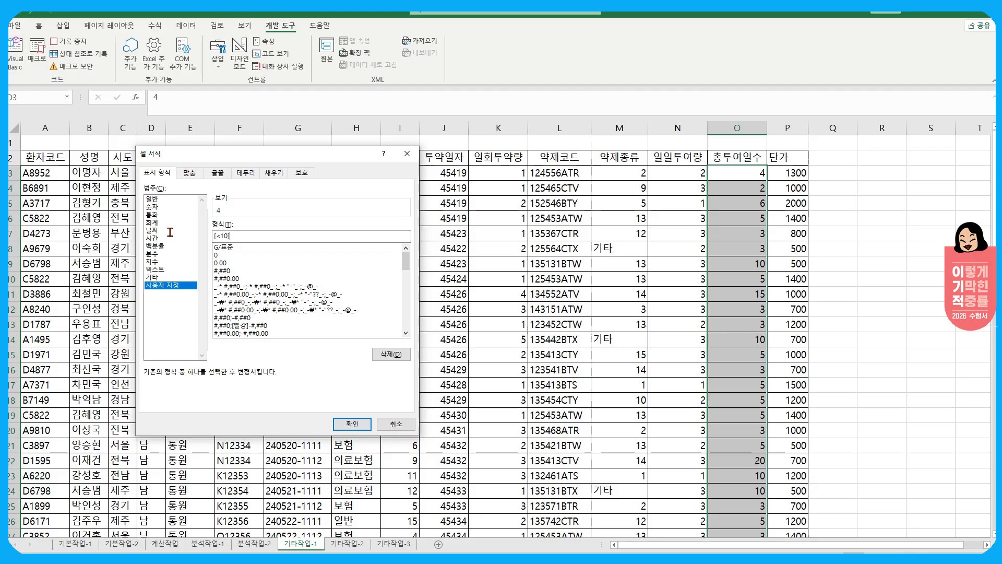
type("][파랑]\"10건 이하\";")
left_click(353, 424)
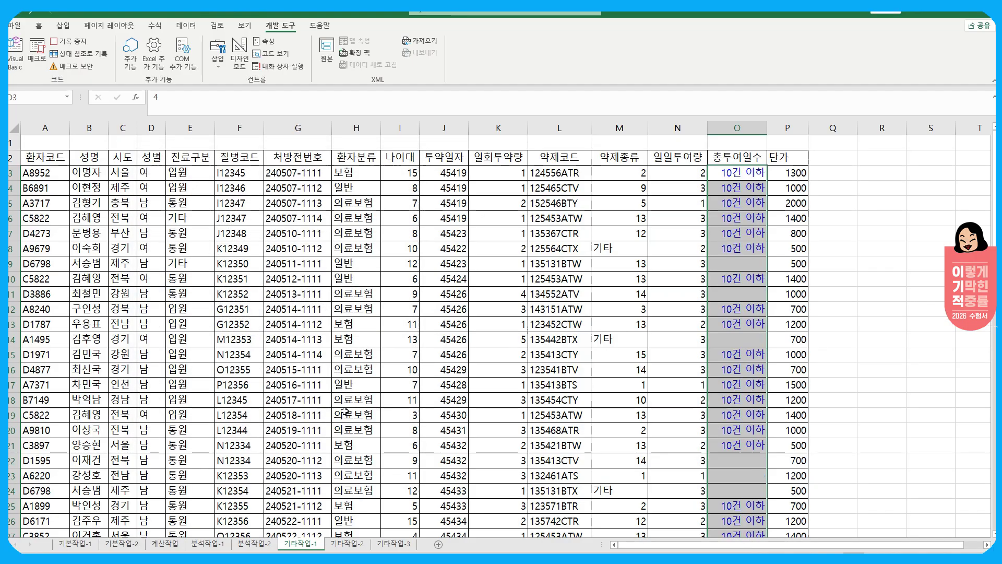
left_click(873, 224)
left_click(70, 42)
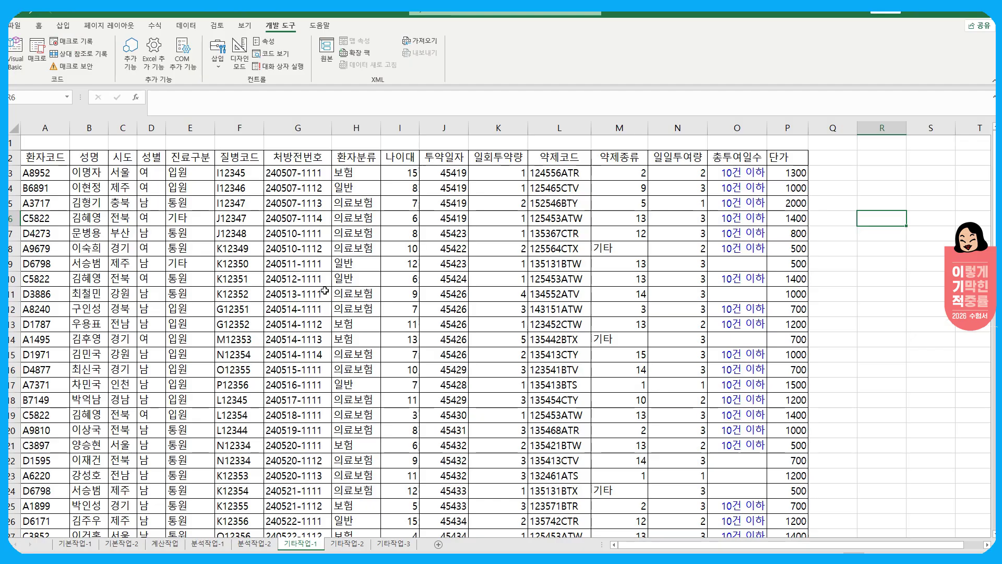
Insert a form control button covering R2:S3 and assign the 서식적용 macro to it
left_click_drag(890, 158, 929, 173)
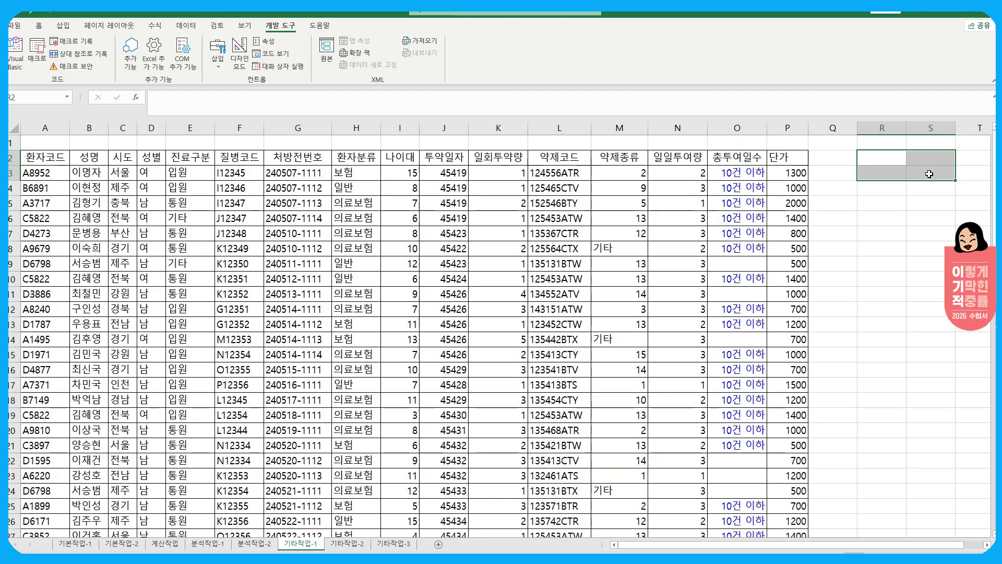
left_click(217, 70)
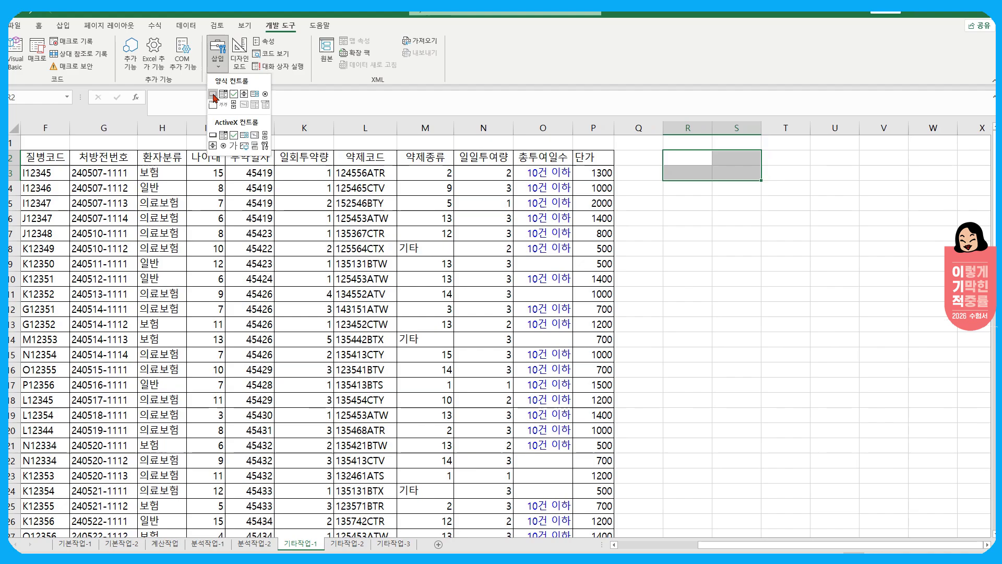
left_click(213, 98)
mouse_move(663, 150)
left_mouse_down()
mouse_move(763, 166)
mouse_move(770, 182)
left_mouse_up()
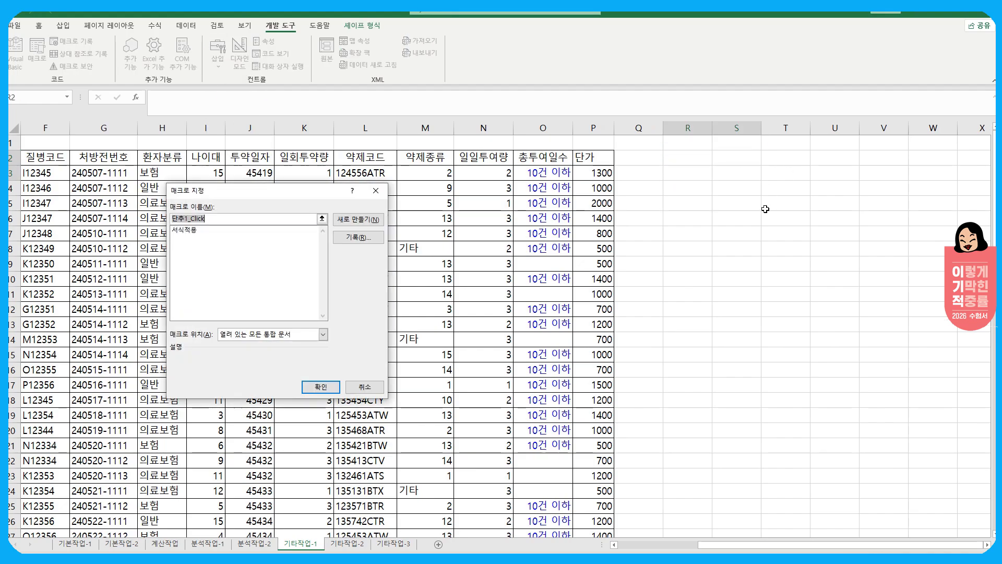
left_click(184, 230)
left_click(320, 387)
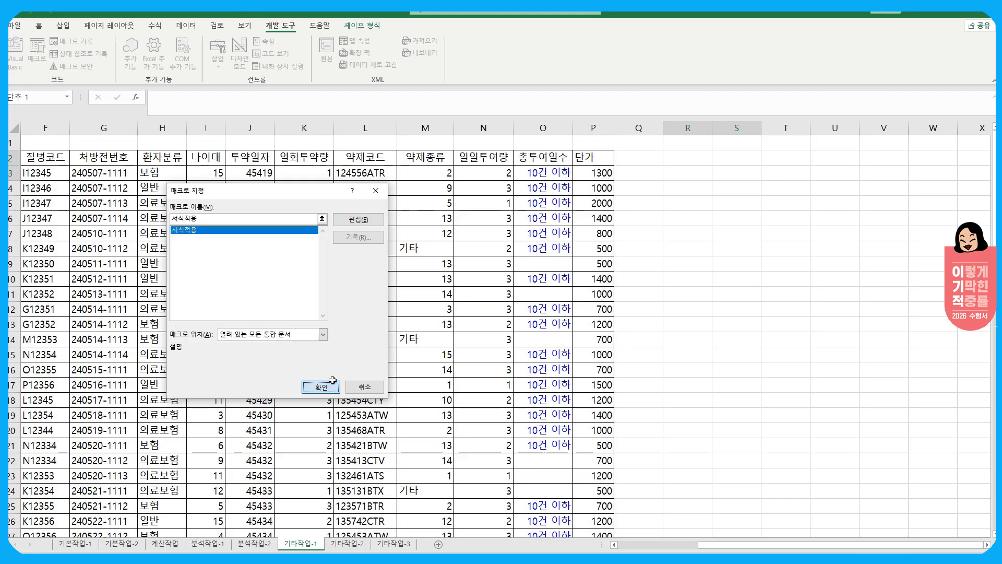
left_click_drag(662, 148, 662, 147)
Replace the caption of the button over R2:S3 with 서식적용 and deselect the button
left_click(717, 168)
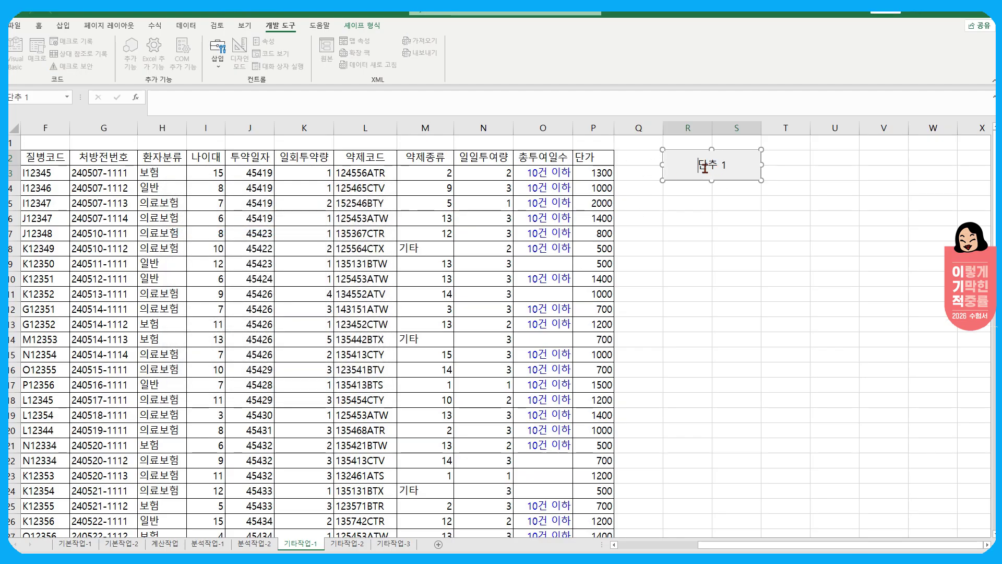
double_click(705, 166)
left_click_drag(743, 165, 743, 166)
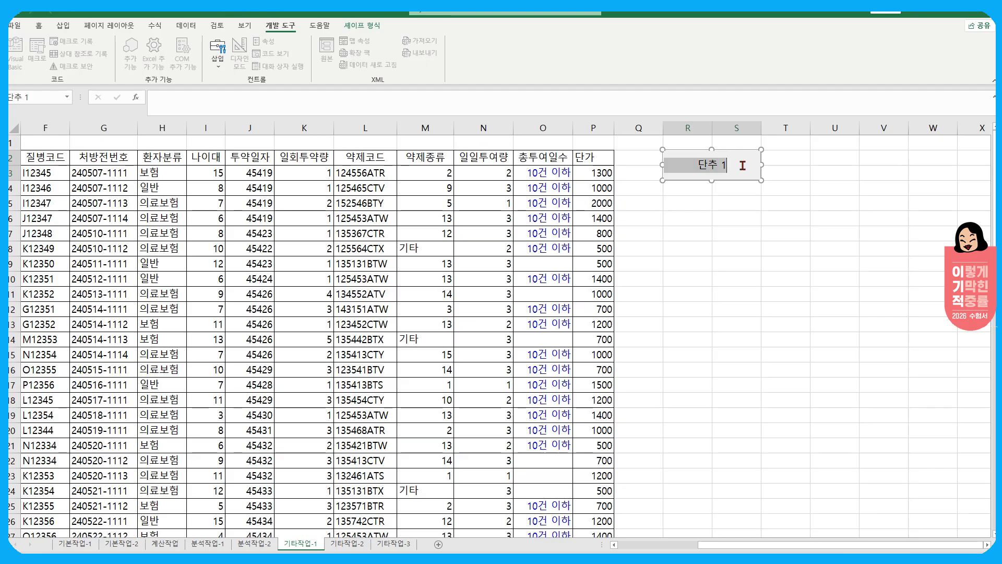
type("서시ㄱ적ㅇ")
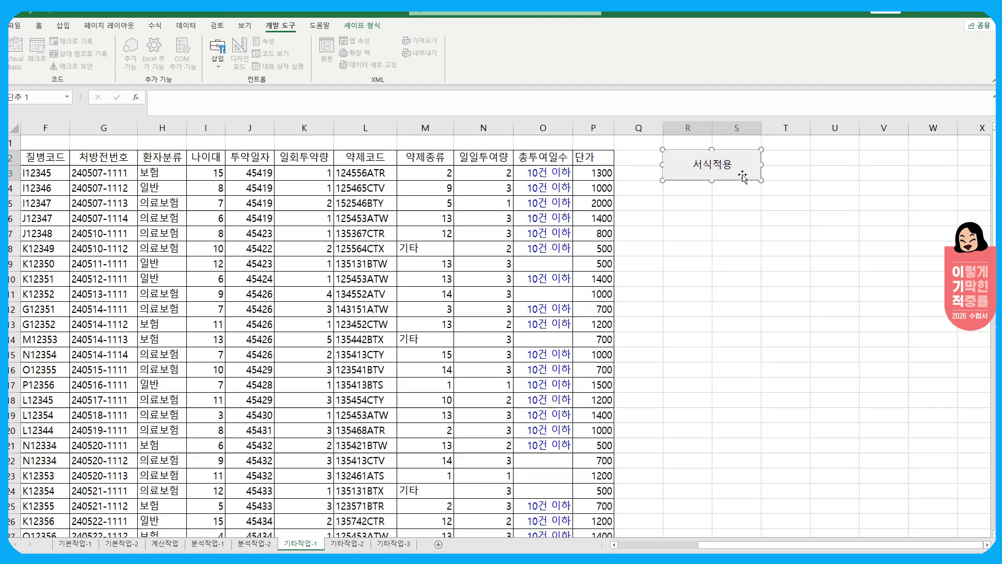
left_click(741, 202)
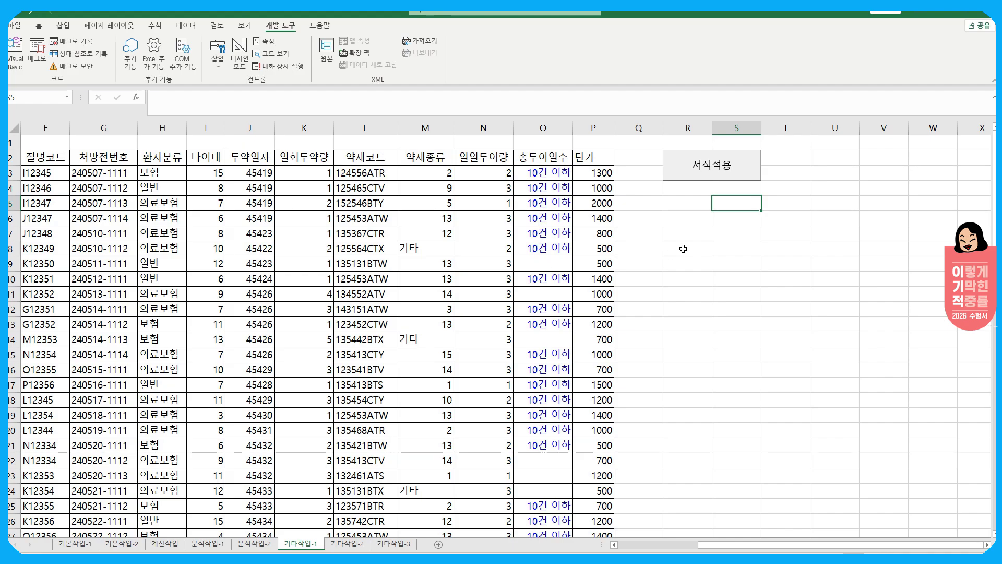
Start recording a second macro named 서식해제, stored in the current workbook
left_click(729, 244)
left_click(71, 41)
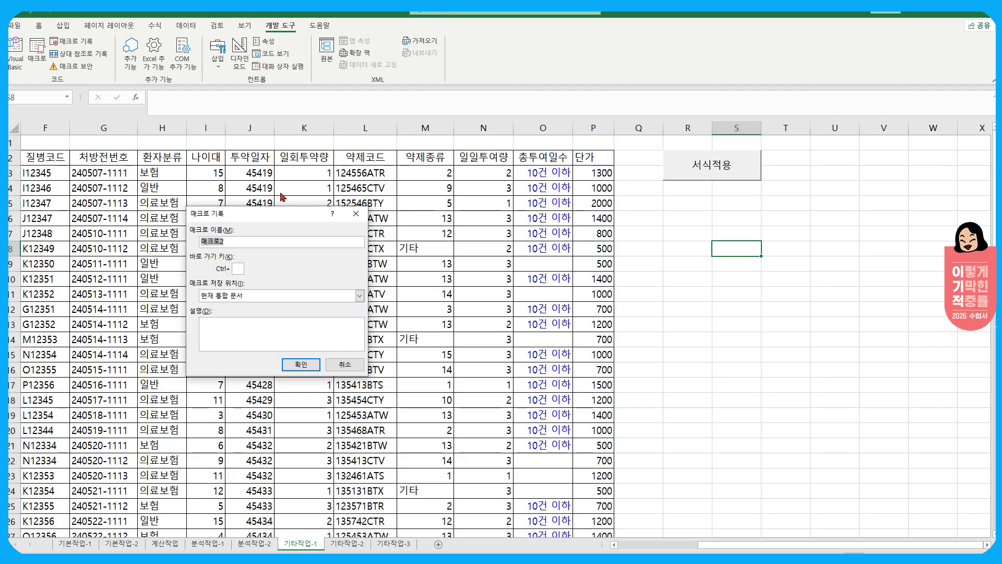
type("서식해제")
key("Return")
Reset the 총투여일수 values in O3:O75 to the General (일반) number format and stop recording the macro
left_click(546, 175)
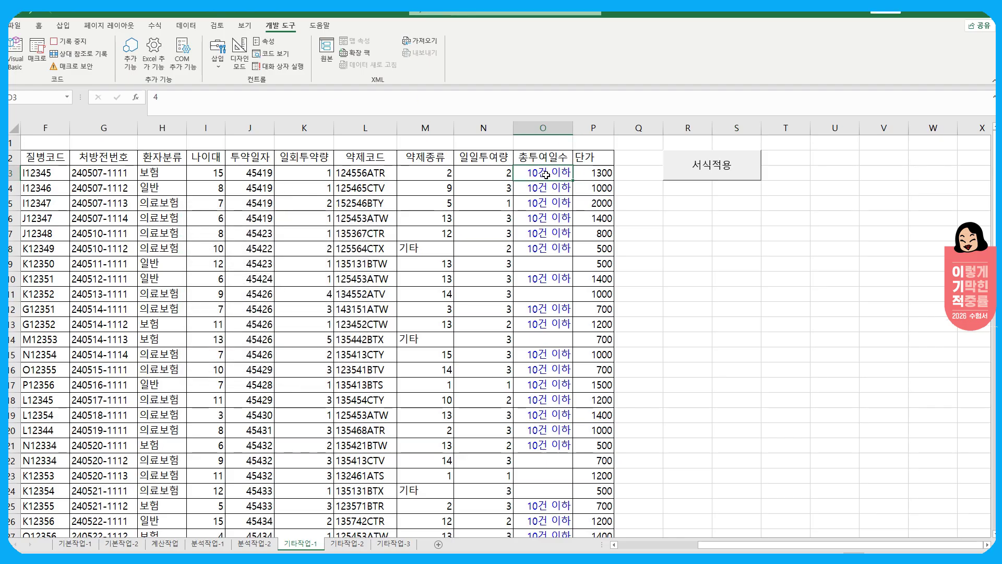
left_click_drag(546, 174, 542, 491)
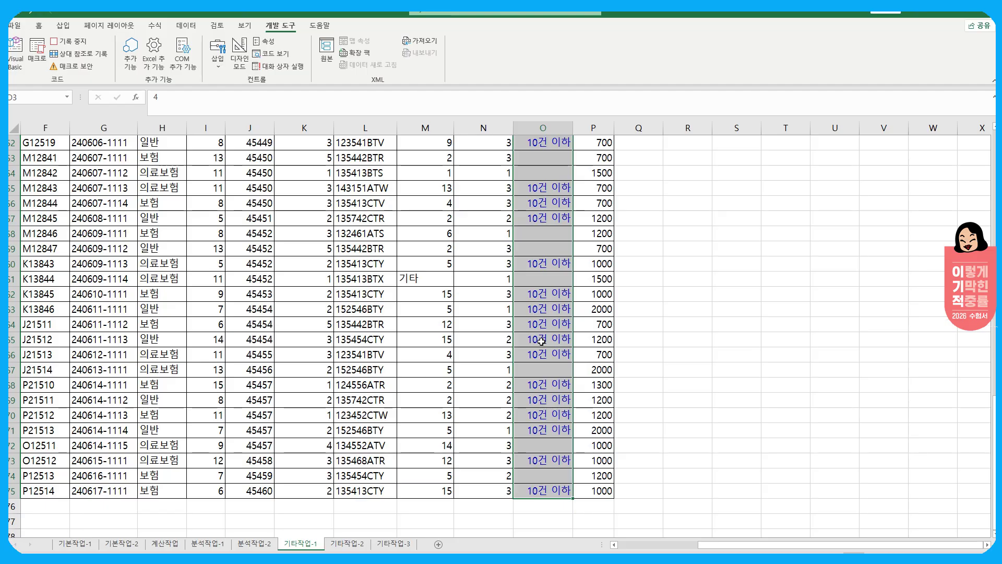
key("ctrl+1")
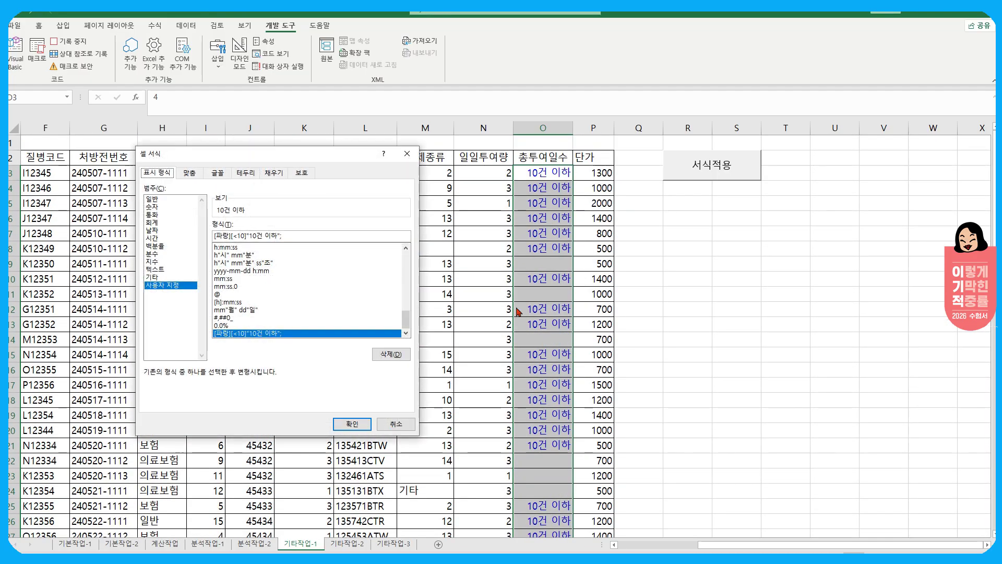
left_click(163, 200)
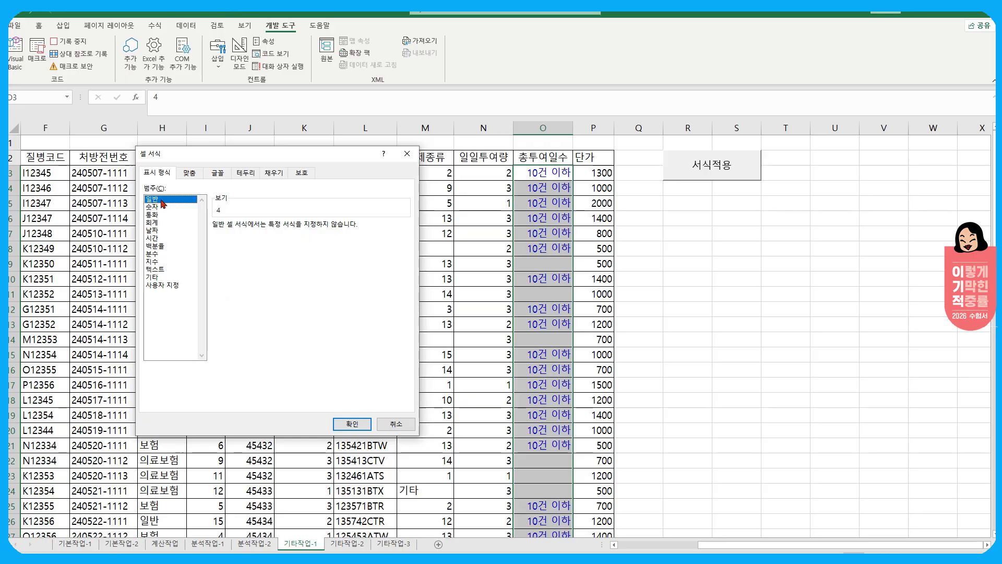
left_click(335, 421)
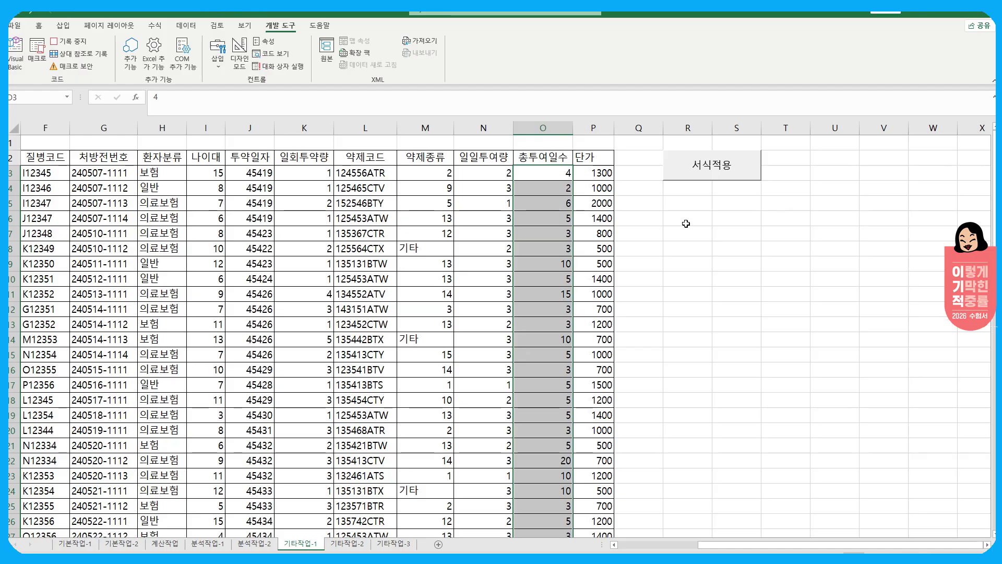
left_click(685, 223)
left_click(68, 42)
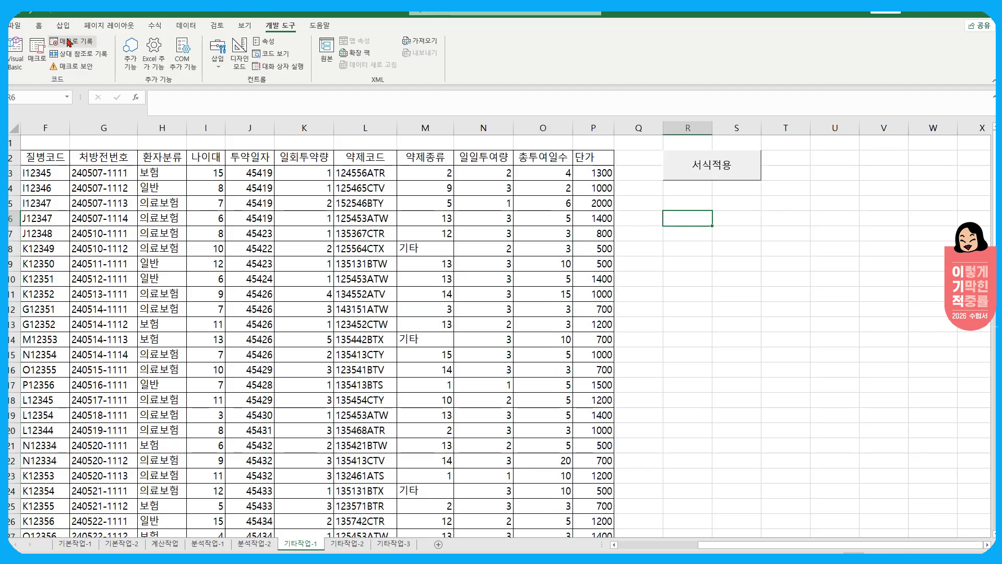
Insert a form control button covering R4:S5, assign the 서식해제 macro to it and align its corner with the cell edge
left_click(694, 203)
left_click_drag(690, 188, 750, 206)
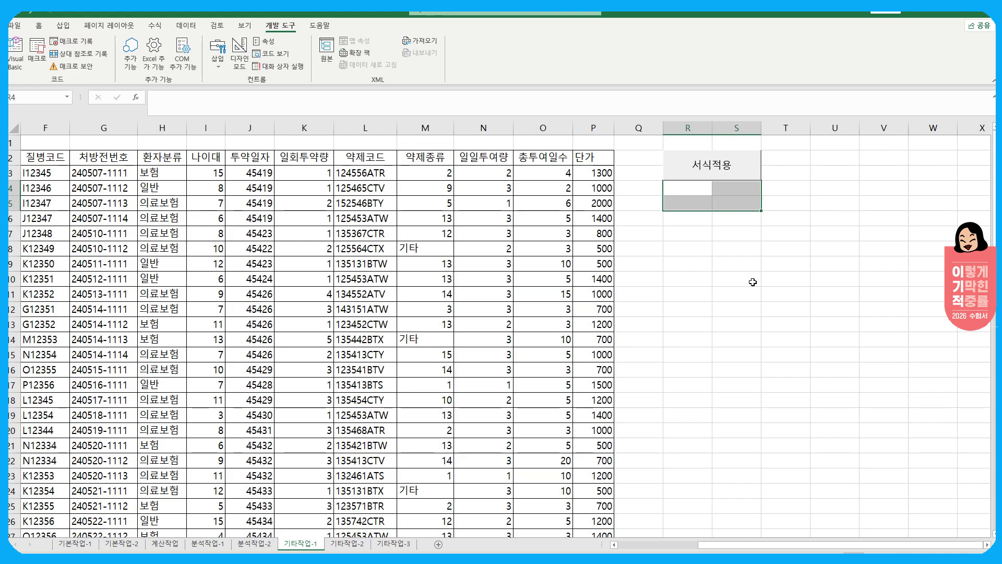
left_click(218, 52)
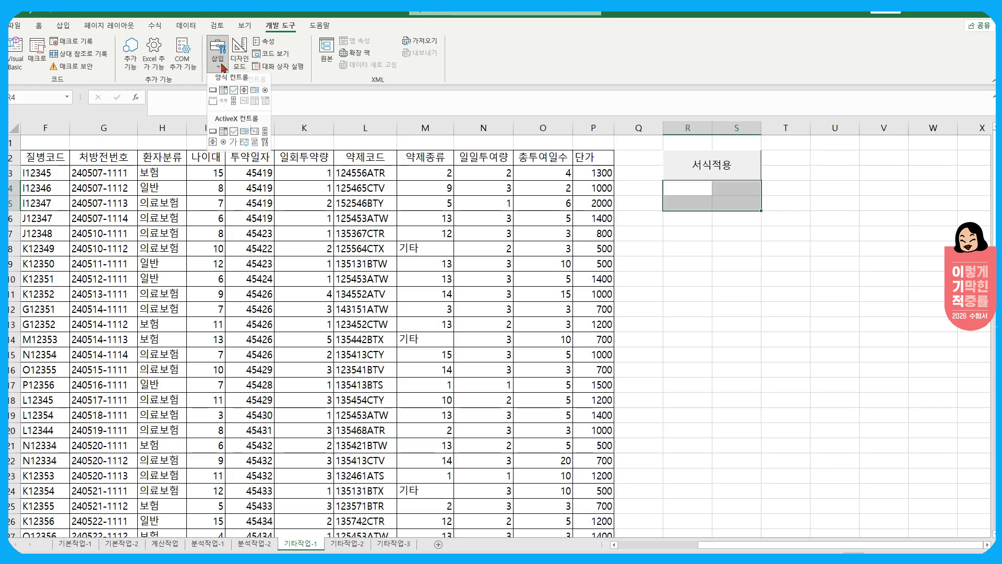
left_click(219, 92)
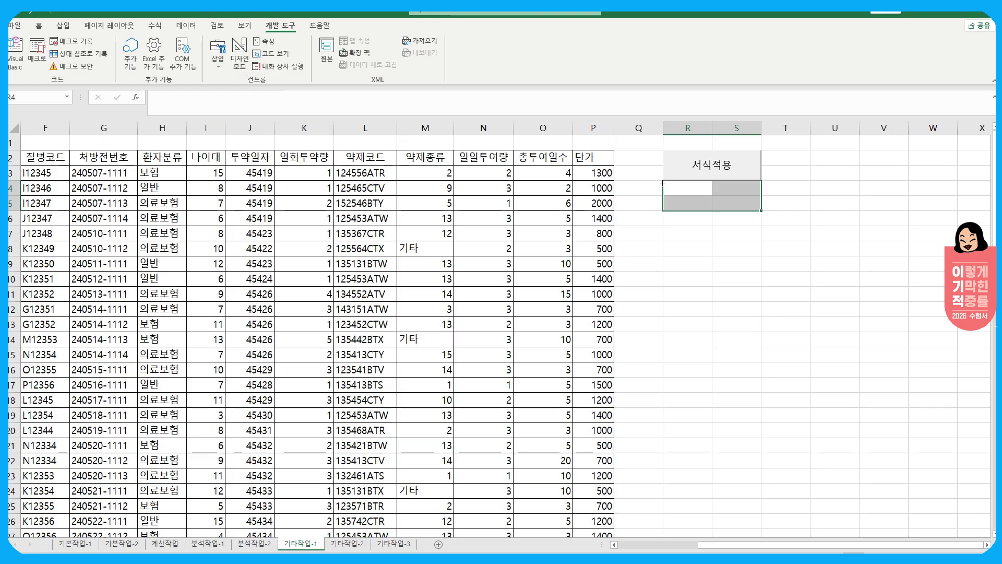
left_click_drag(662, 183, 761, 211)
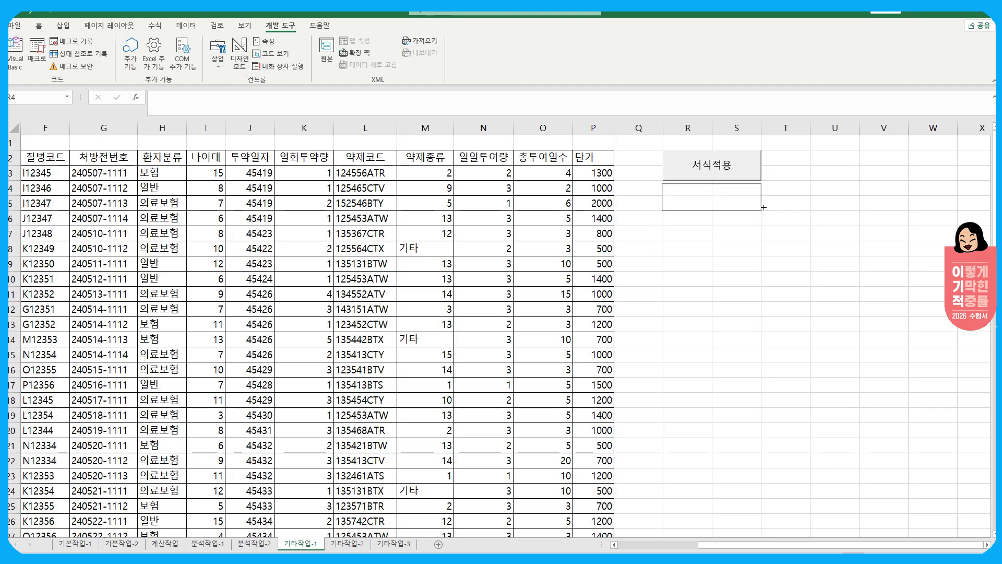
left_click(188, 239)
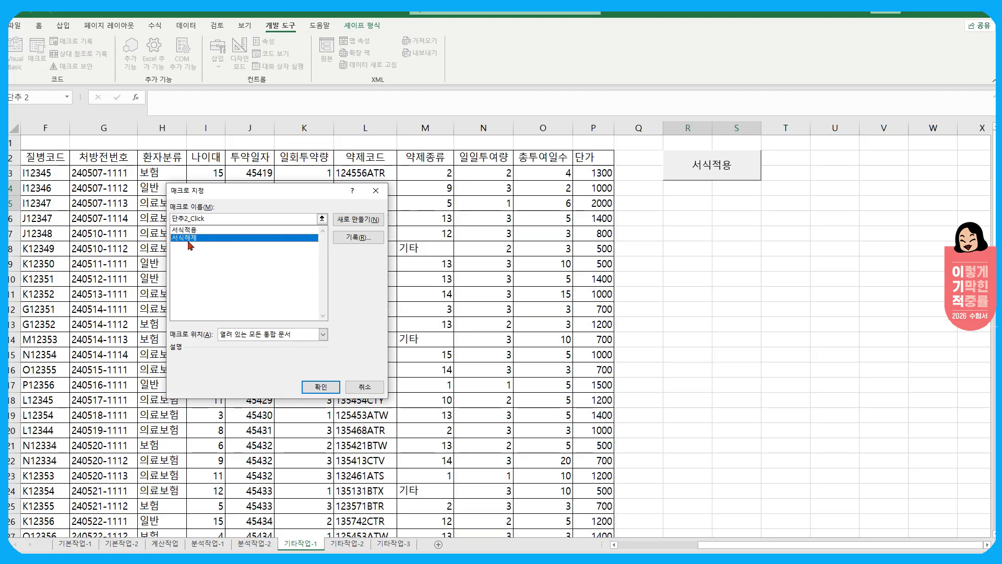
left_click(321, 387)
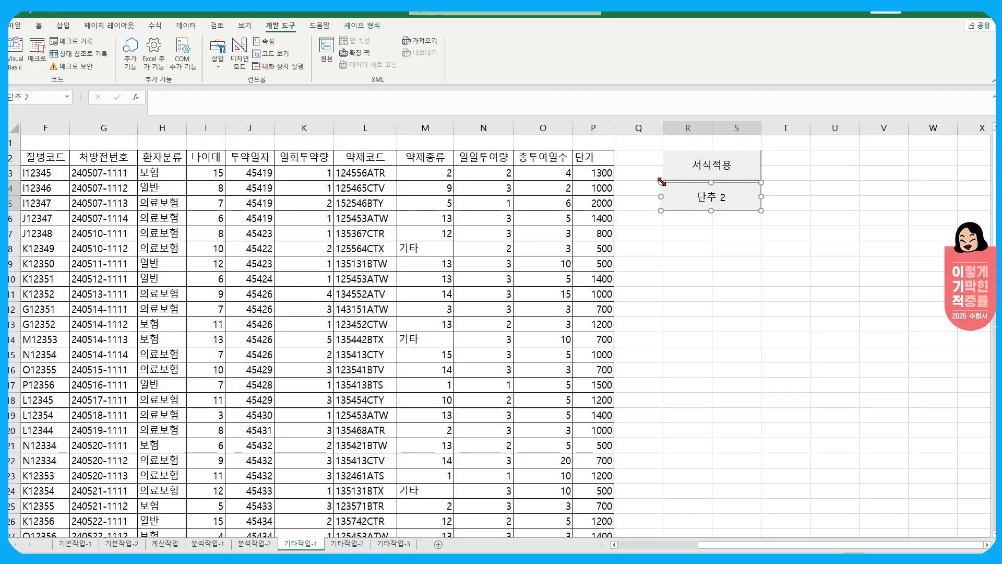
left_click_drag(662, 182, 662, 178)
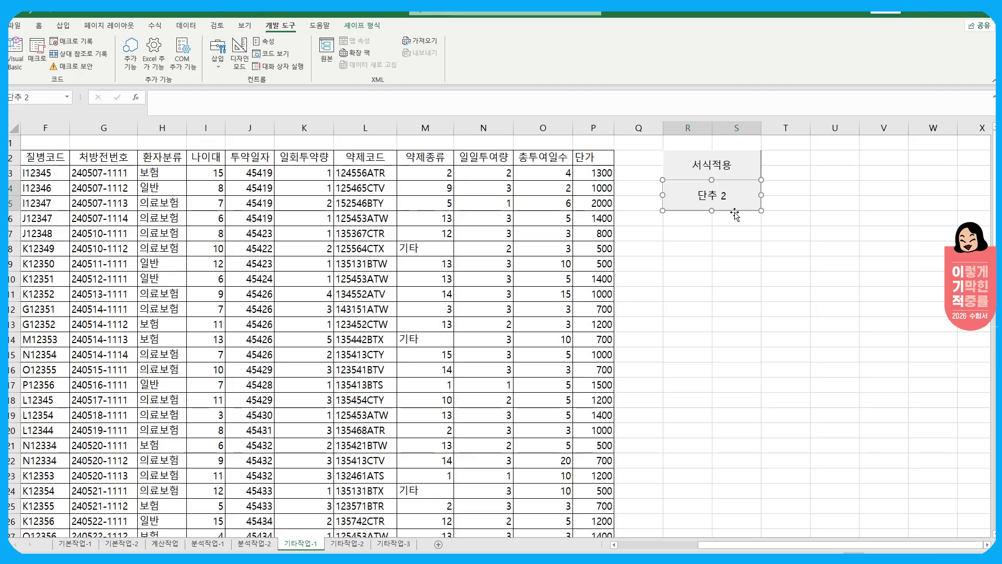
Replace the caption of the button over R4:S5 with 서식해제 and deselect the button
left_click(707, 195)
left_click_drag(707, 195, 733, 193)
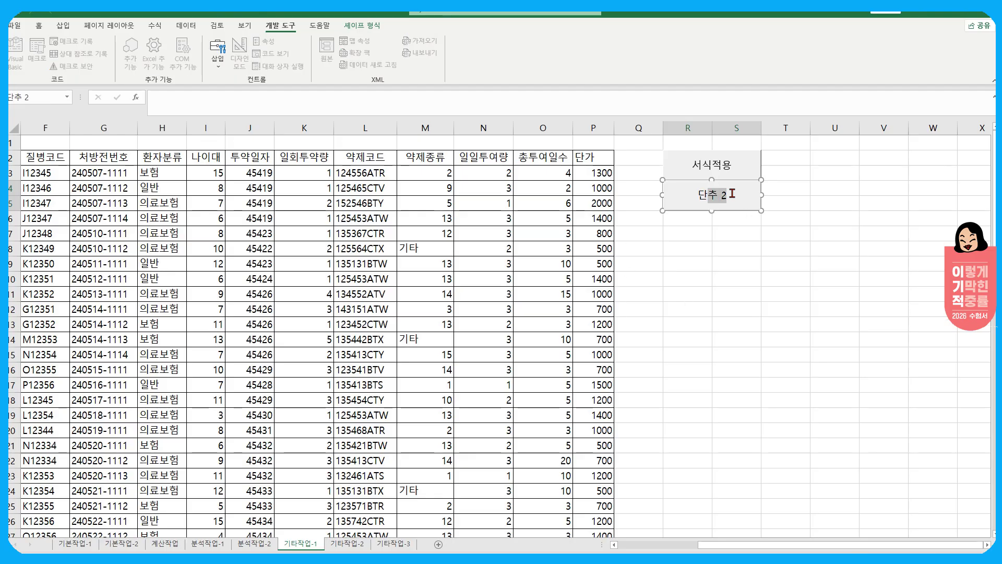
key("BackSpace")
key("BackSpace")
type("서식해제")
left_click(694, 219)
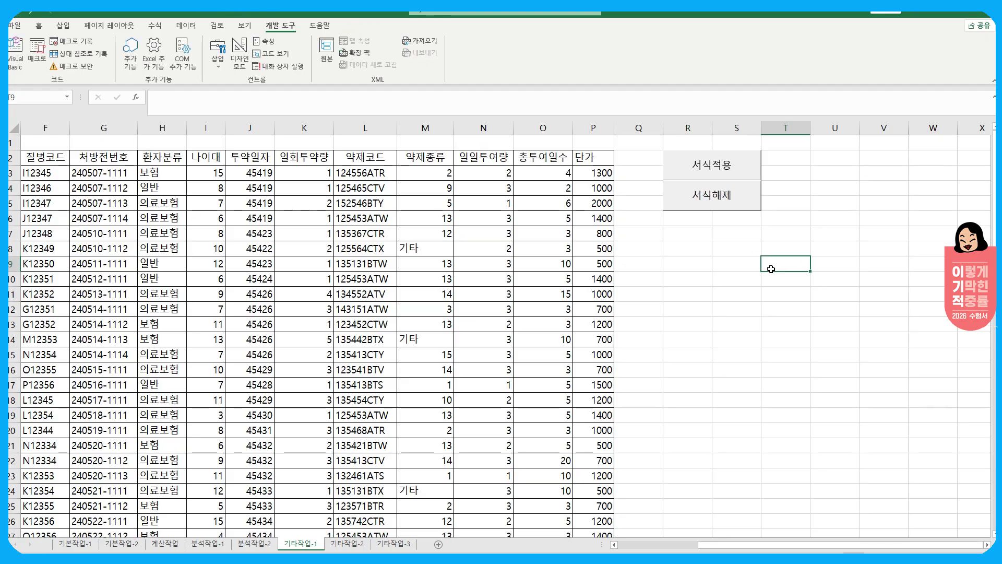
Test the 서식적용 and 서식해제 macros by running each one from its sheet button
left_click(721, 166)
left_click(717, 196)
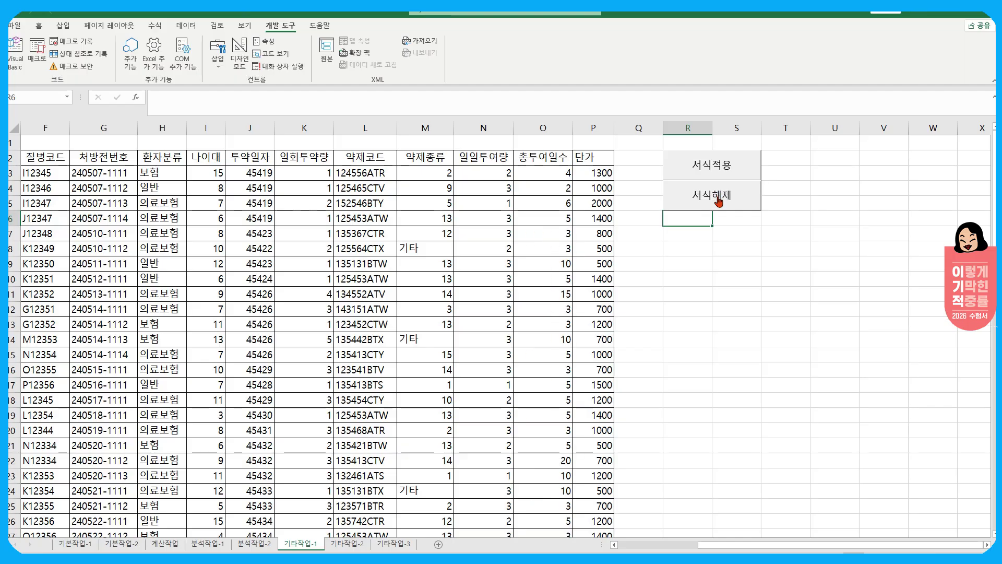
left_click(714, 322)
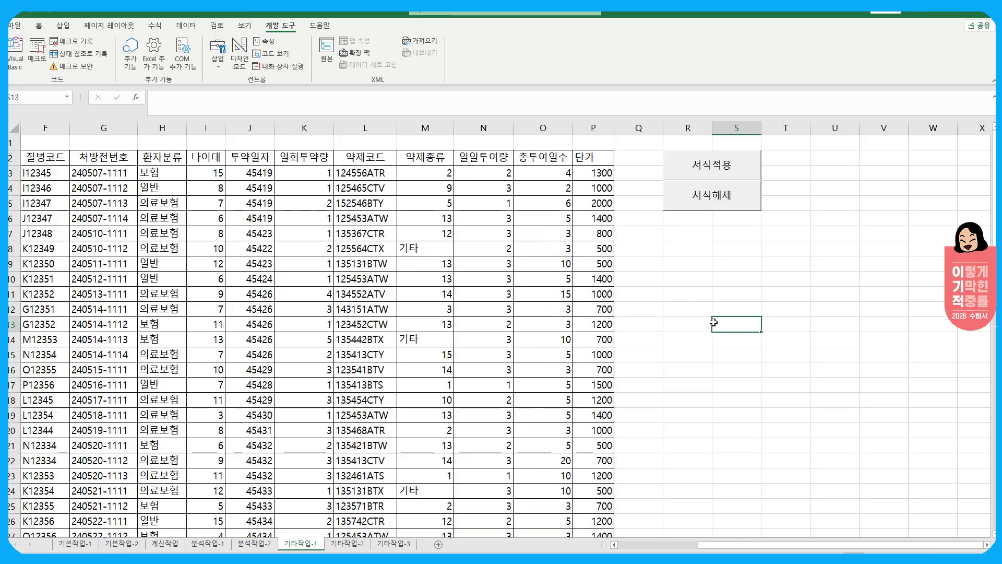
Open the recorded code of the 서식적용 macro for editing
left_click(37, 50)
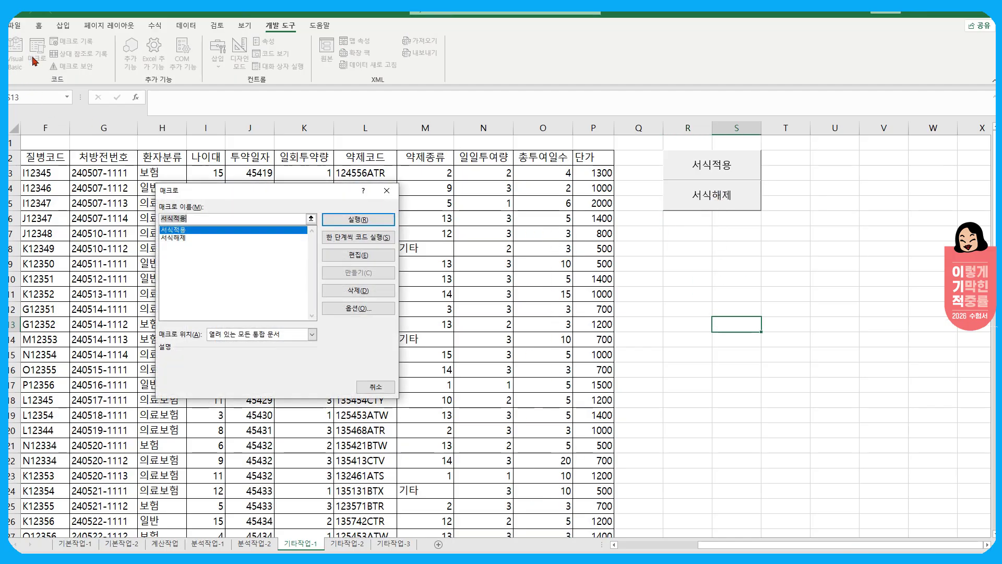
left_click(179, 237)
left_click(175, 229)
left_click(343, 255)
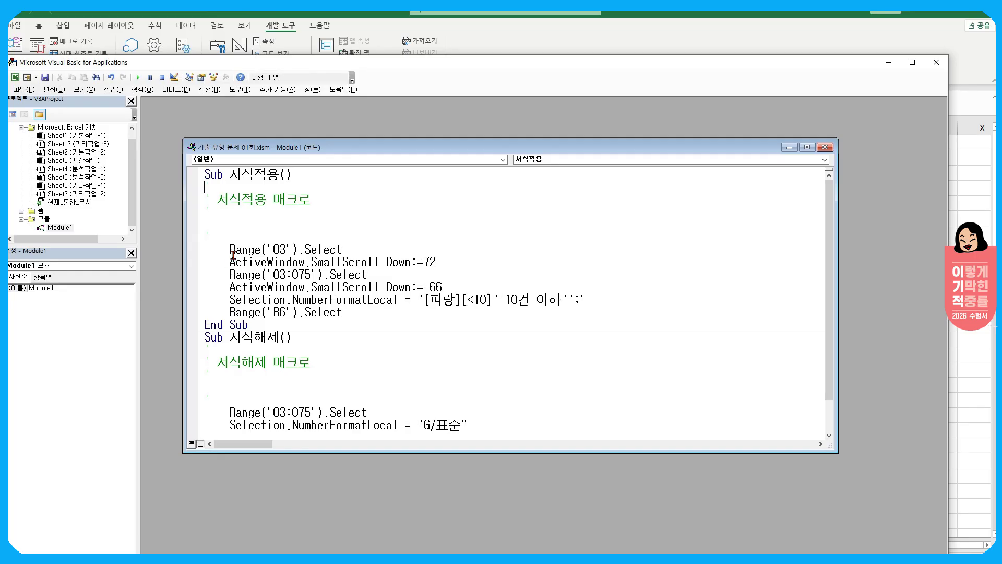
Examine the recorded range-selection, scrolling and number-format lines in the 서식적용 and 서식해제 macro code
left_click_drag(233, 249, 359, 248)
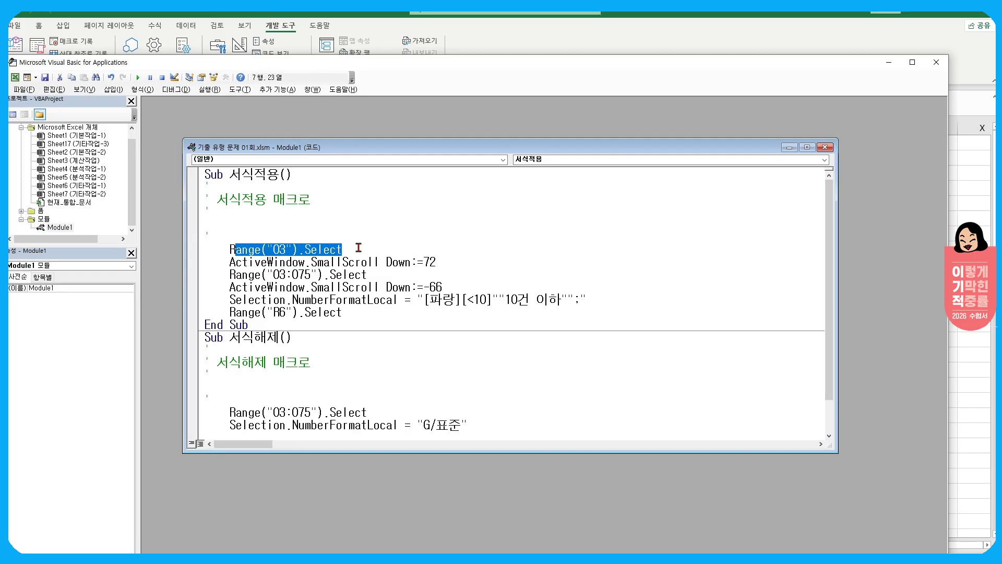
left_click_drag(230, 274, 384, 272)
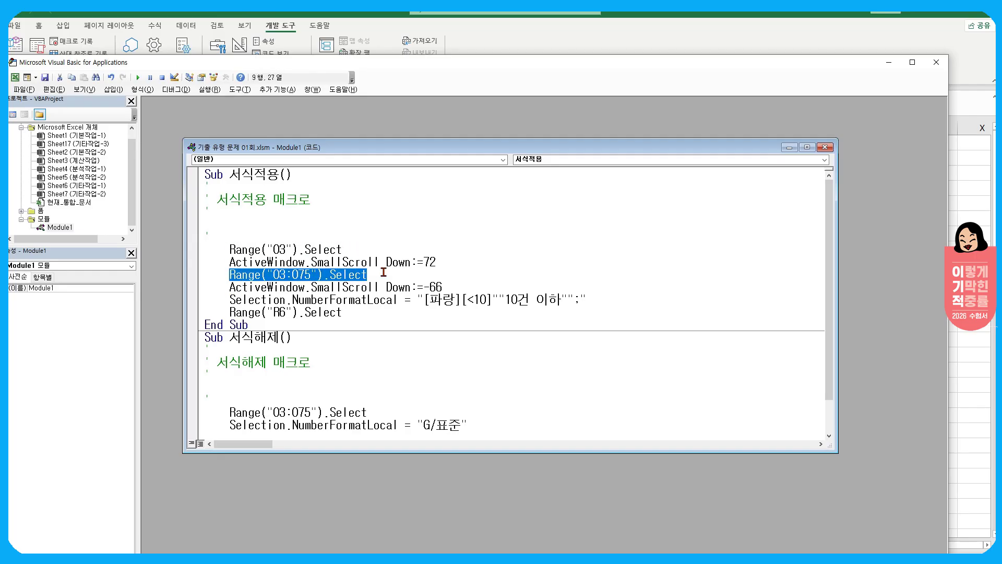
left_click(469, 302)
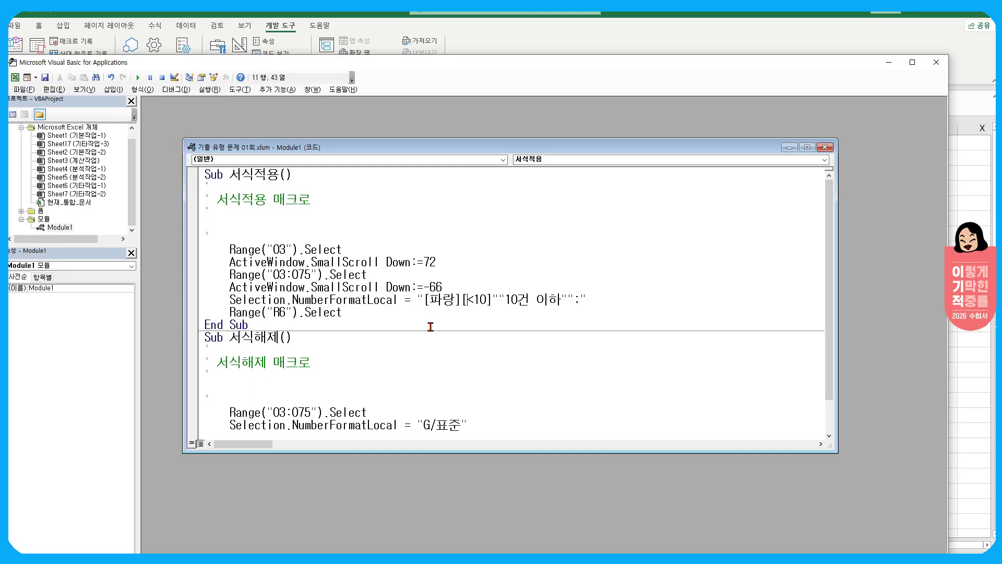
scroll(430, 326, "down", 1)
left_click_drag(230, 375, 382, 376)
left_click(346, 380)
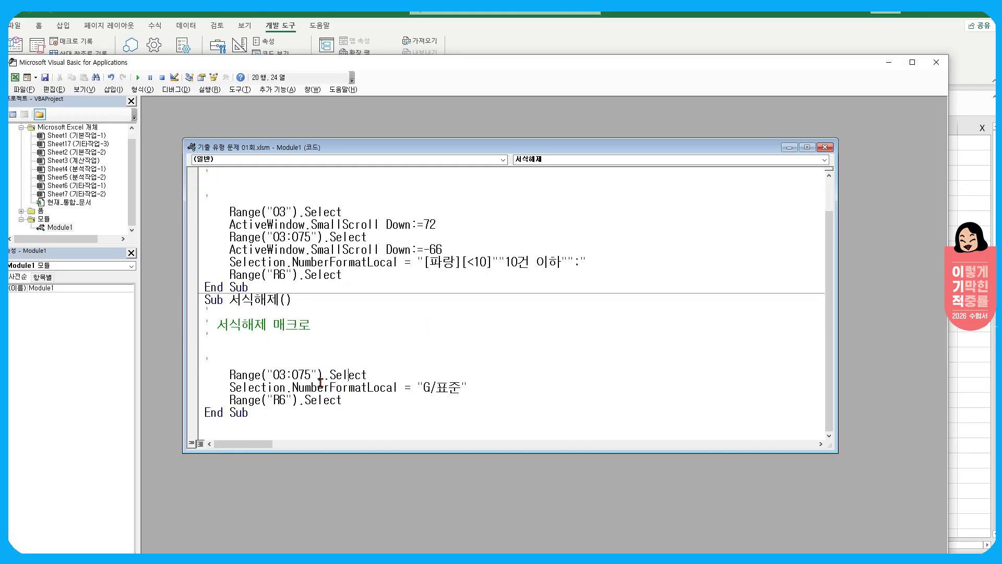
left_click_drag(229, 374, 382, 374)
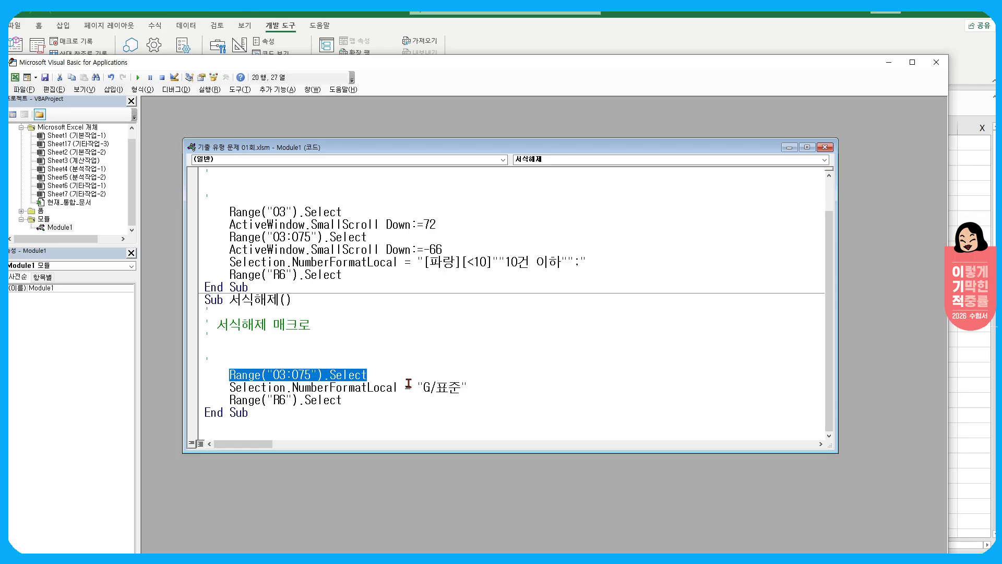
scroll(408, 383, "up", 1)
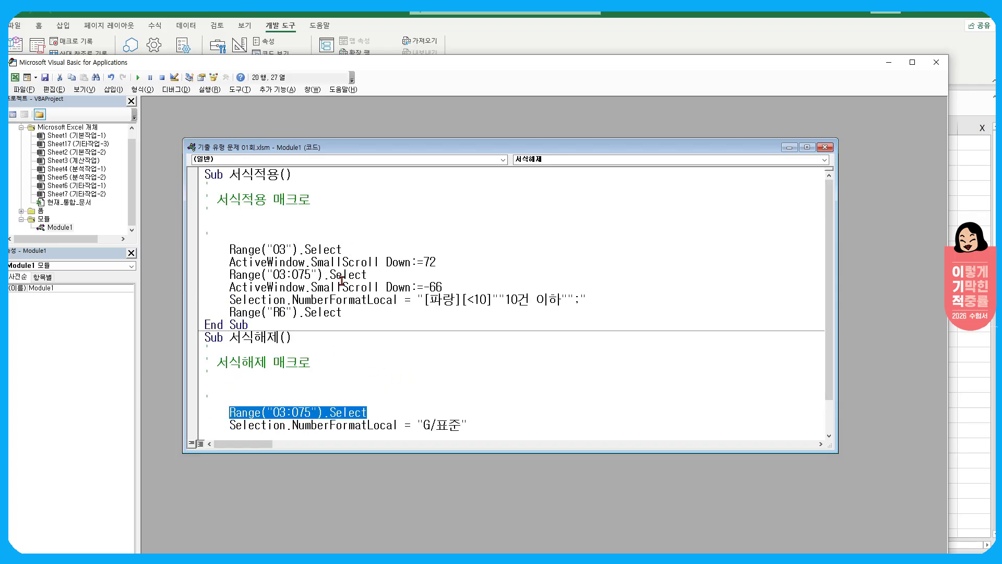
left_click_drag(317, 151, 307, 130)
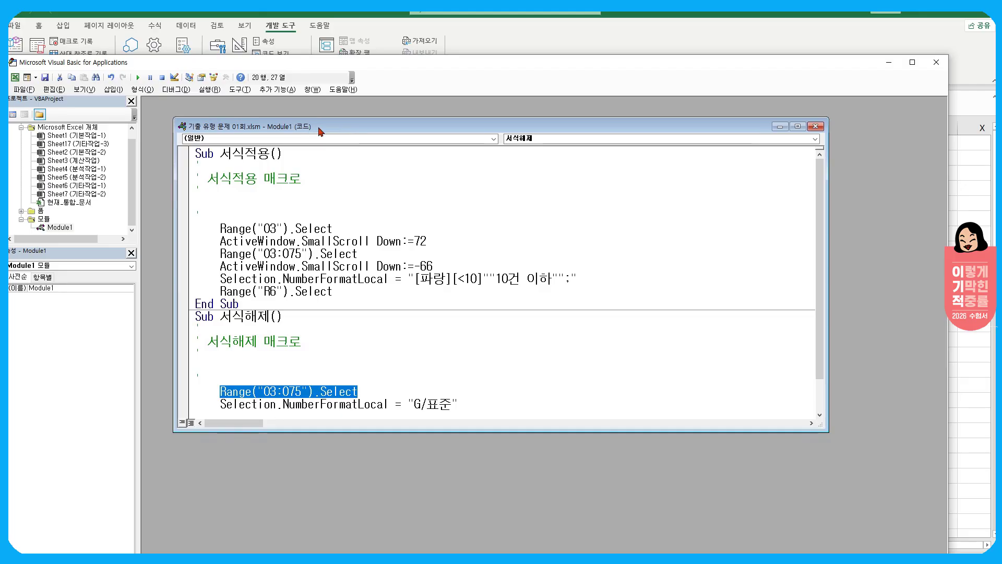
left_click(279, 224)
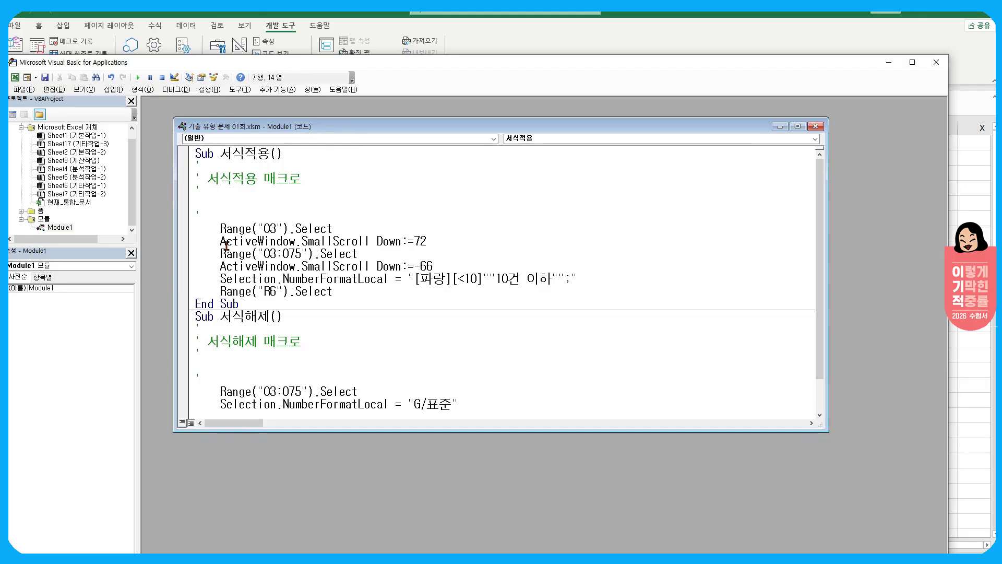
left_click_drag(214, 241, 453, 240)
left_click(448, 242)
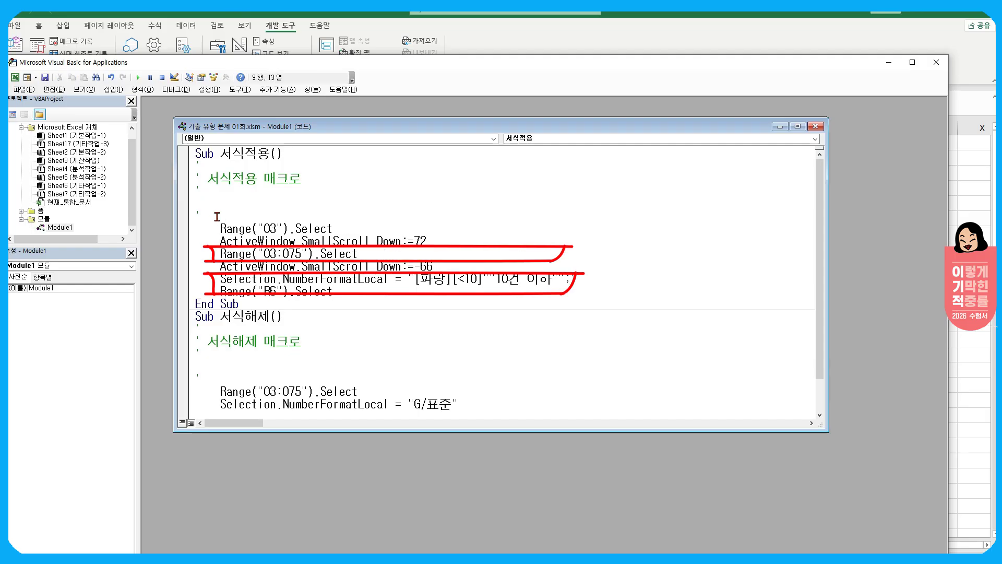
left_click_drag(220, 254, 380, 254)
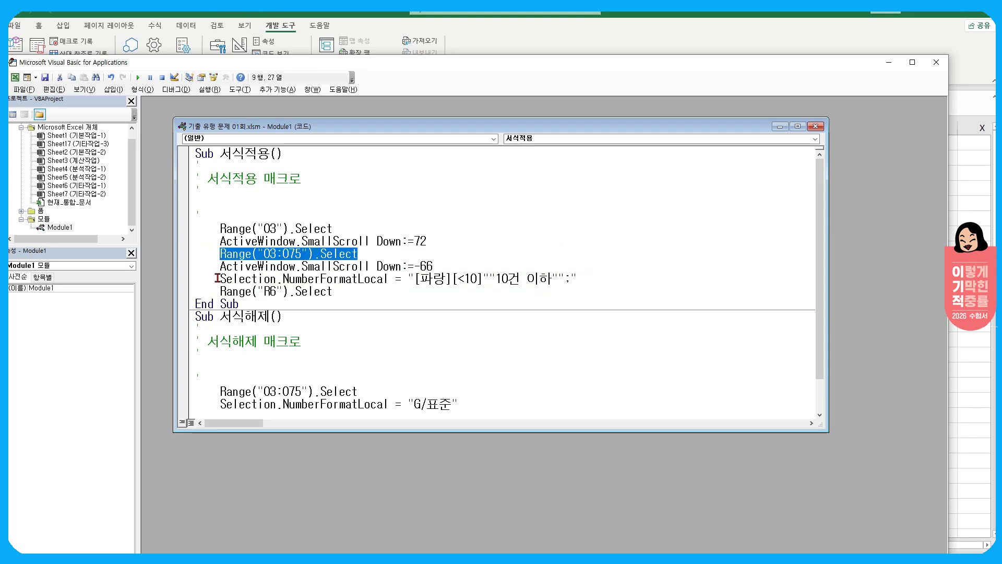
left_click_drag(214, 278, 587, 279)
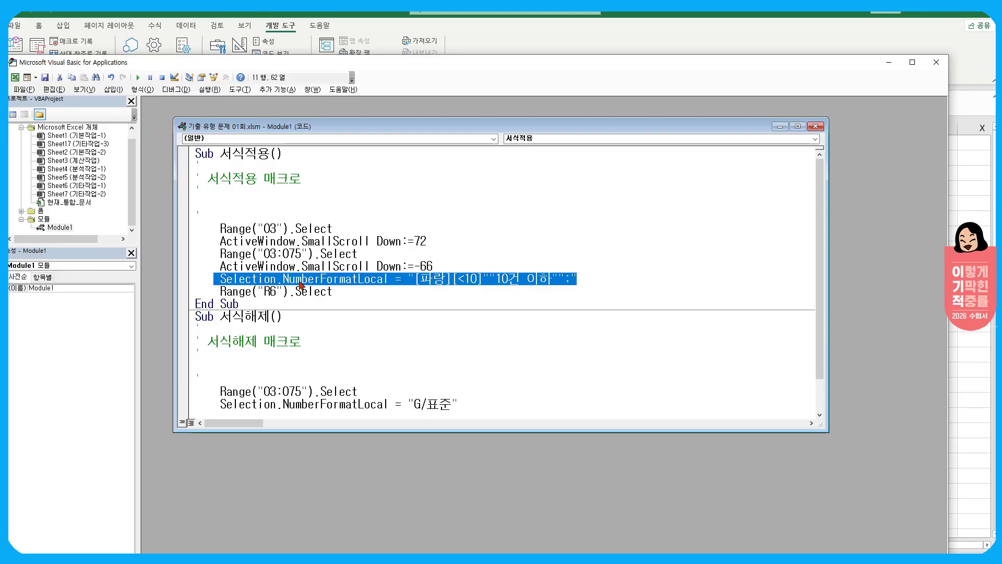
left_click(344, 279)
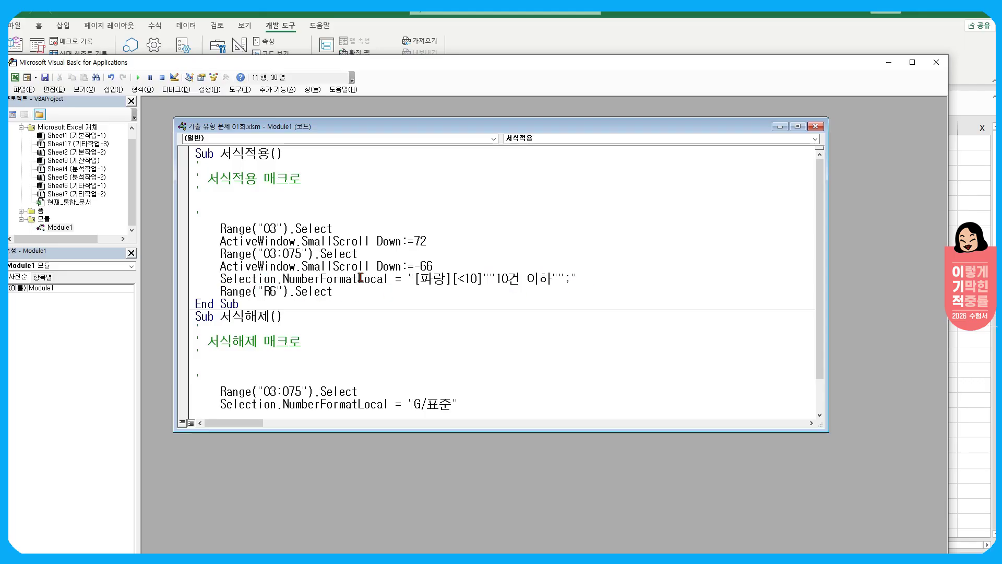
Delete the Range("O3").Select line and both ActiveWindow.SmallScroll lines from 서식적용, keeping the O3:O75 selection and number-format lines
left_click_drag(220, 228, 457, 241)
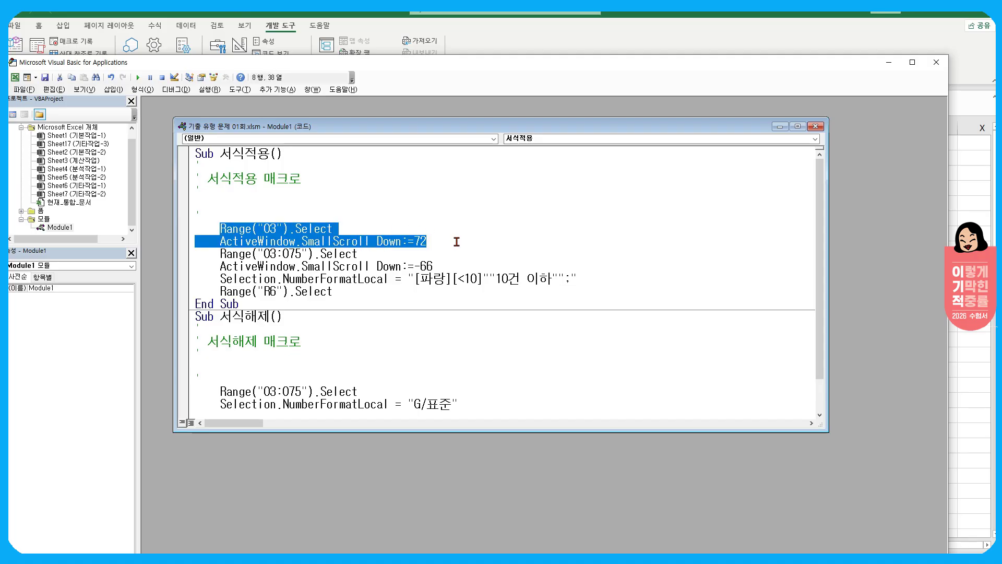
key("Delete")
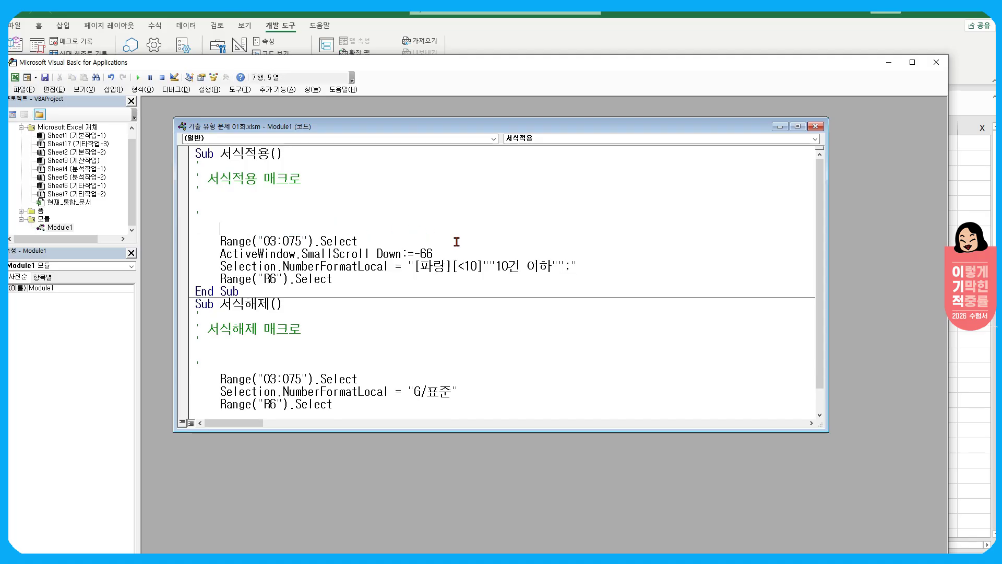
left_click_drag(213, 255, 488, 248)
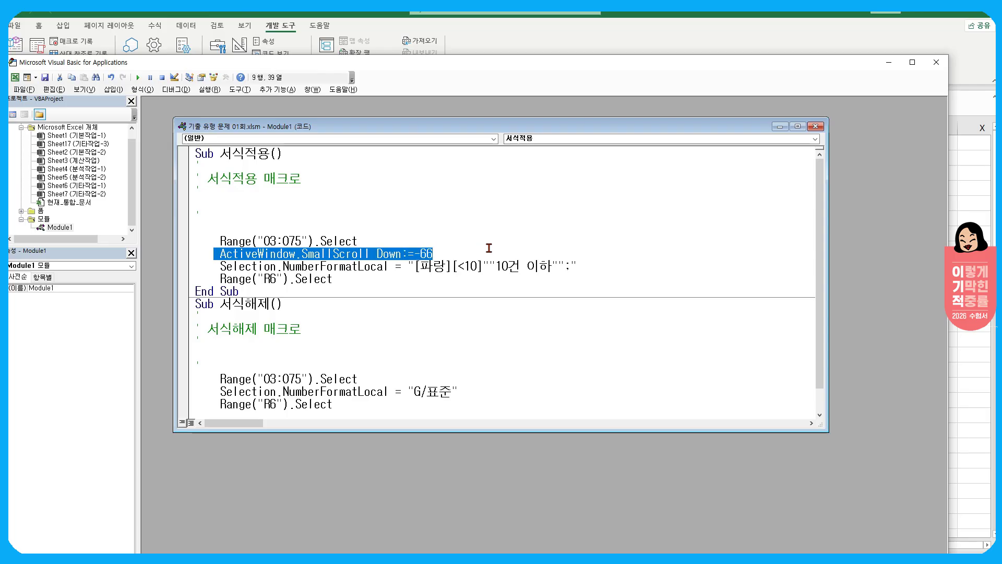
key("Delete")
left_click_drag(220, 241, 380, 241)
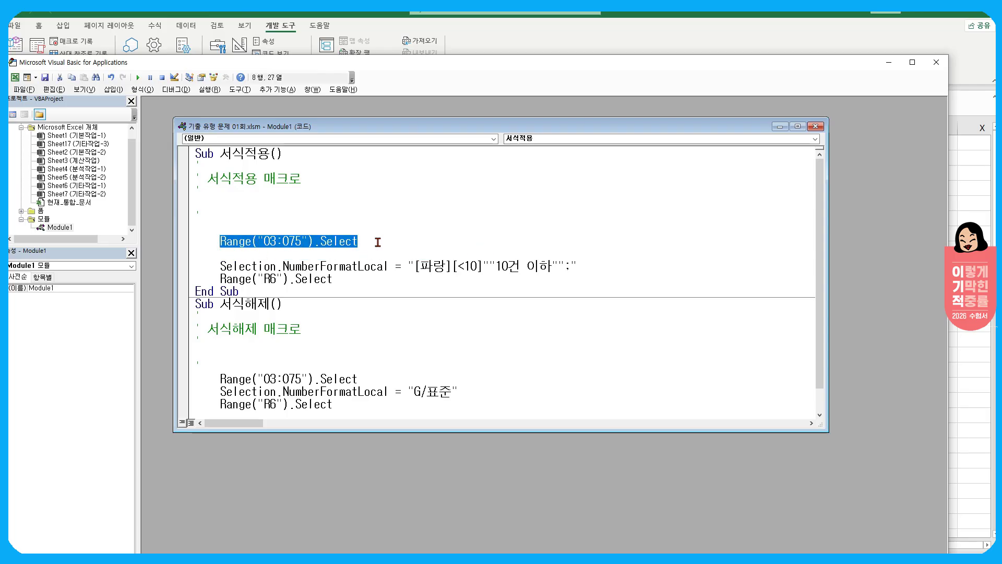
left_click(394, 244)
left_click_drag(256, 266, 550, 266)
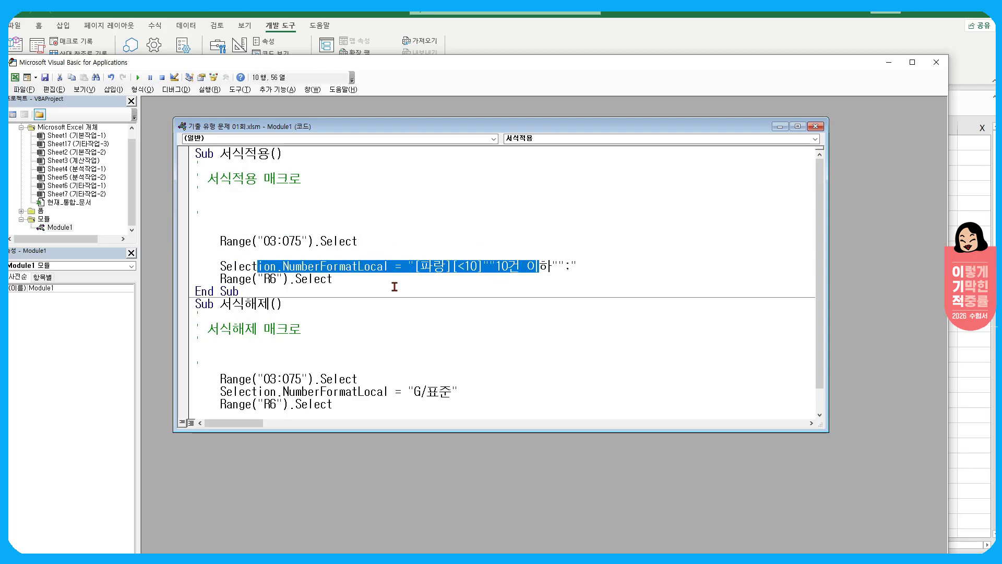
left_click(334, 282)
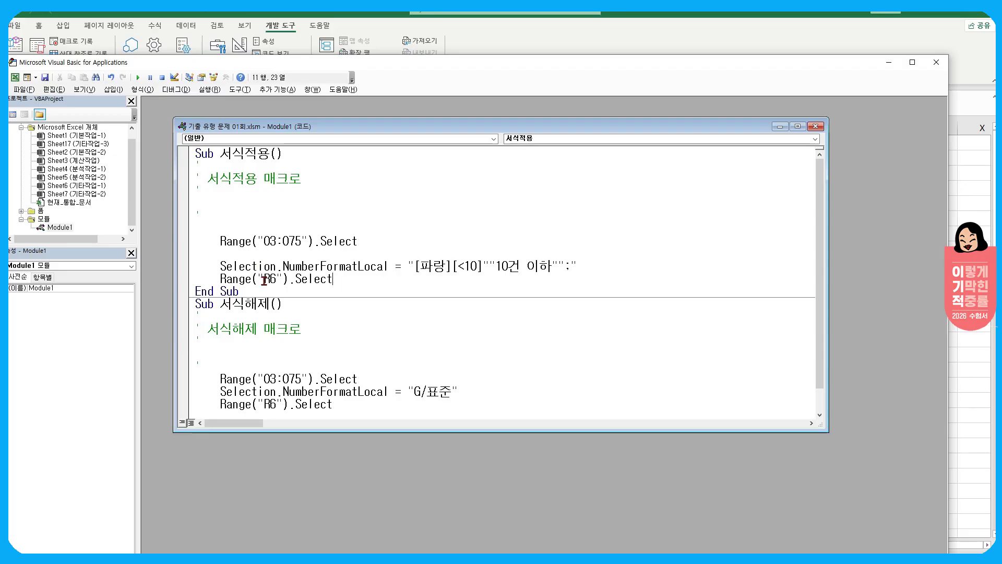
Close the code editor and test the edited 서식적용 macro and the 서식해제 macro from their sheet buttons
left_click(936, 62)
left_click(712, 165)
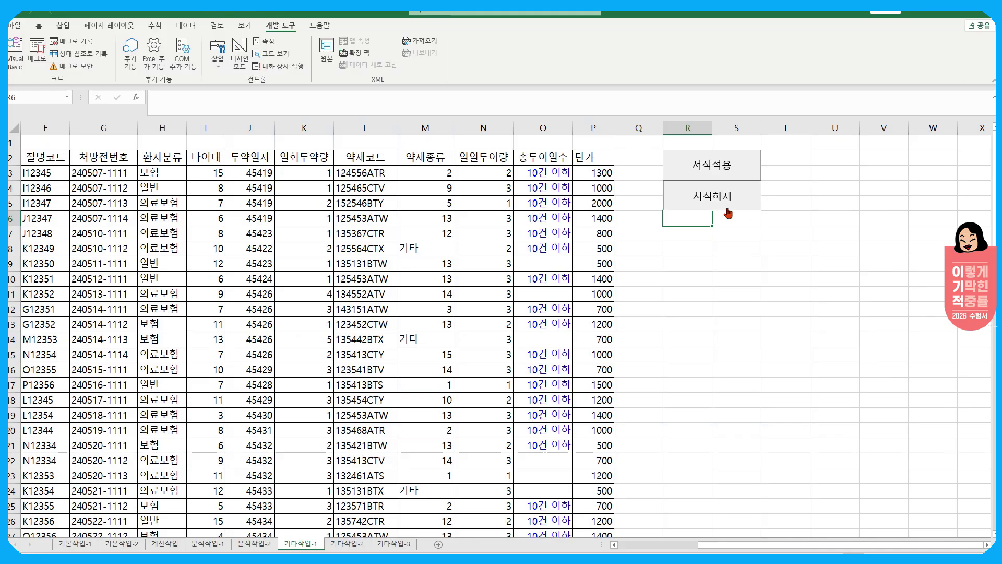
left_click(700, 197)
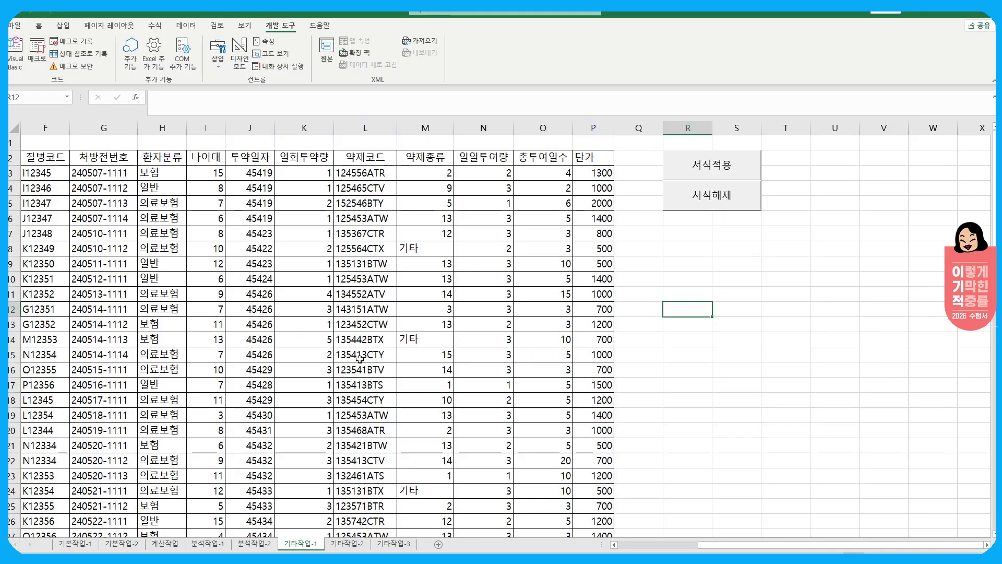
On the 기타작업-2 sheet, open the line chart's source data settings and switch its rows and columns
left_click(347, 544)
left_click(489, 231)
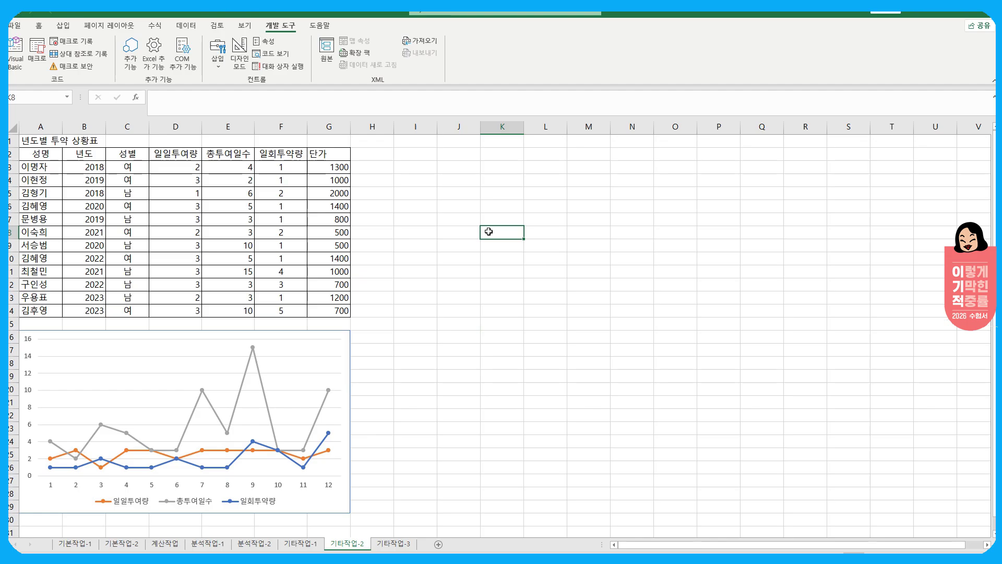
left_click(329, 343)
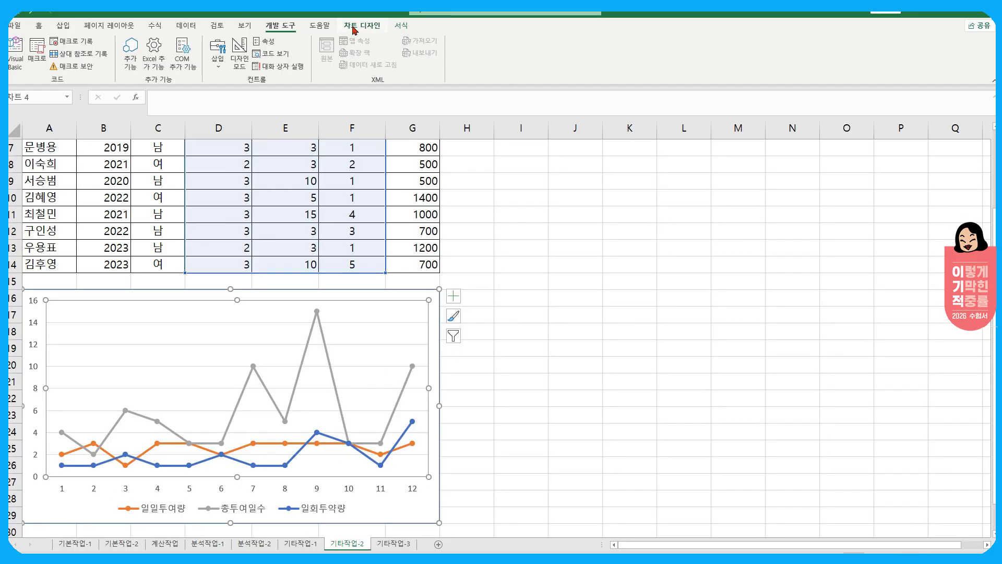
left_click(353, 27)
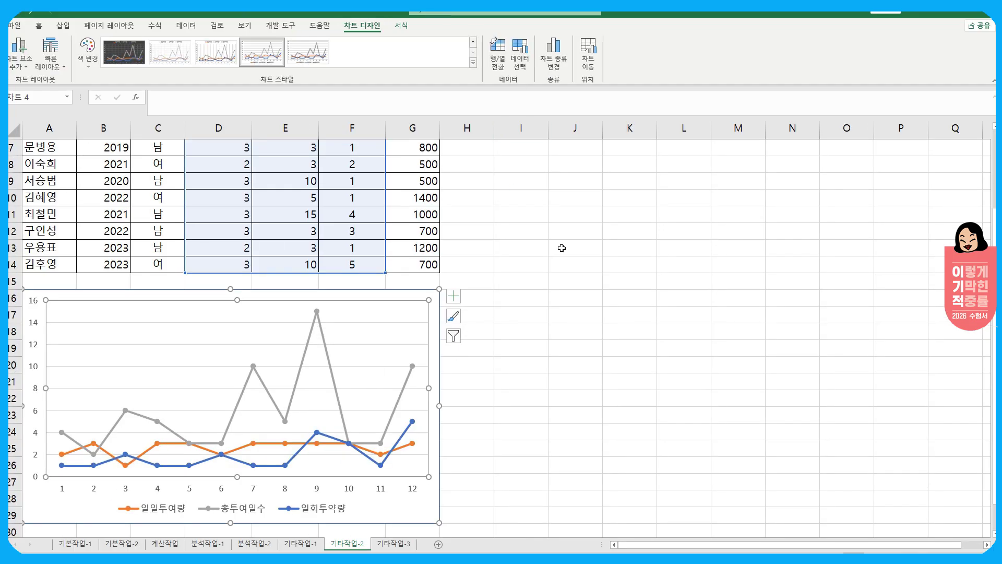
left_click(520, 52)
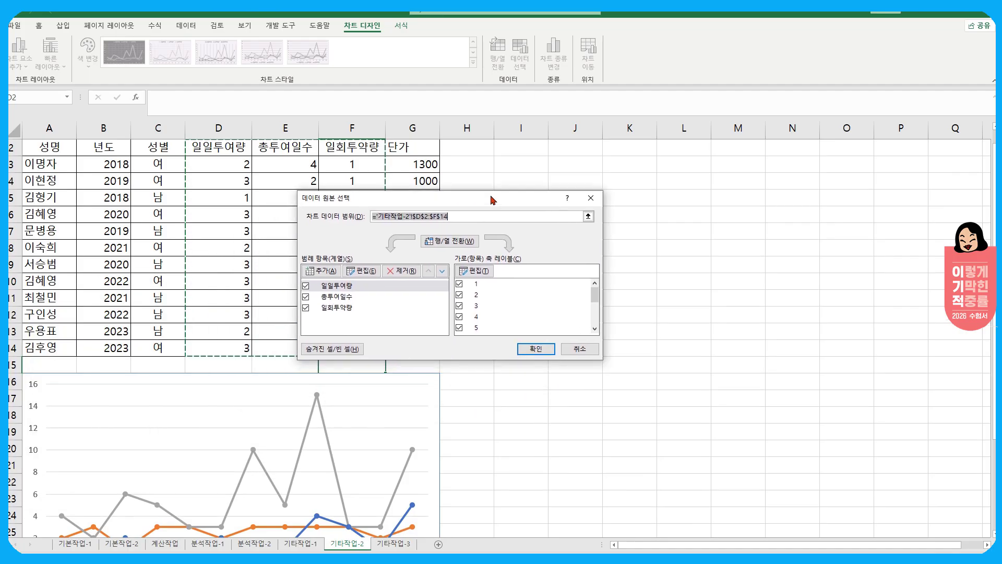
left_click_drag(500, 190, 593, 195)
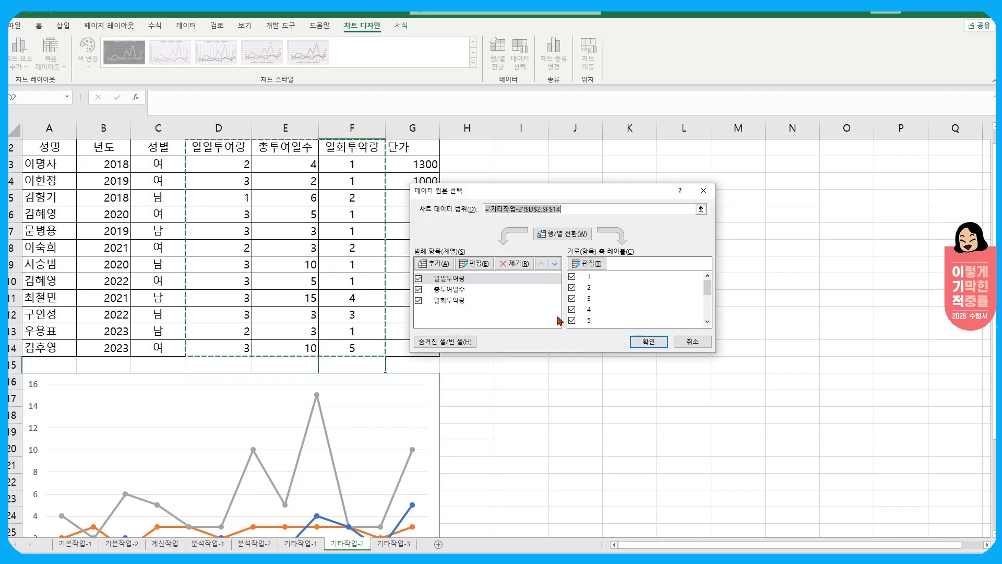
left_click(571, 240)
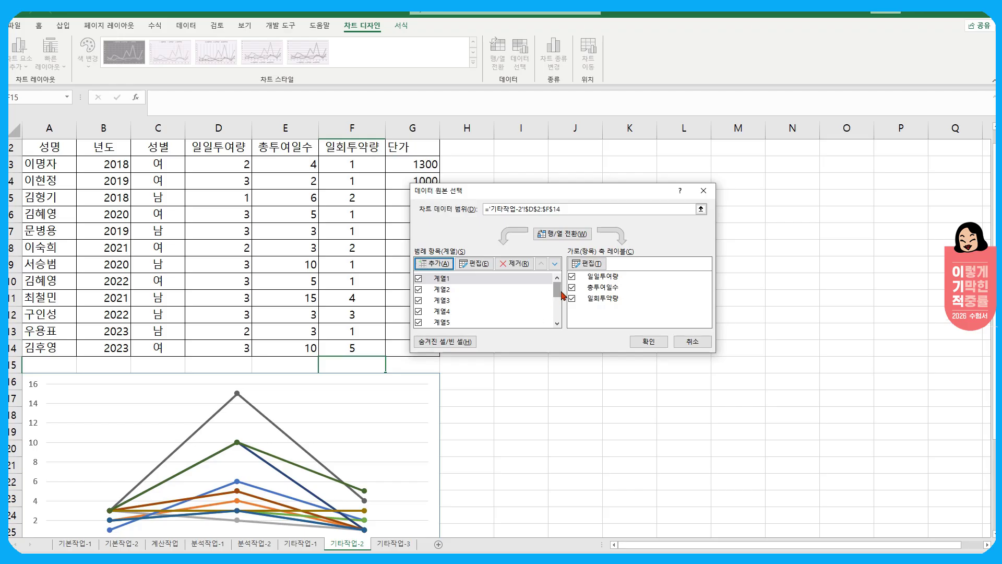
scroll(558, 321, "down", 3)
scroll(558, 318, "up", 3)
left_click_drag(457, 200, 254, 152)
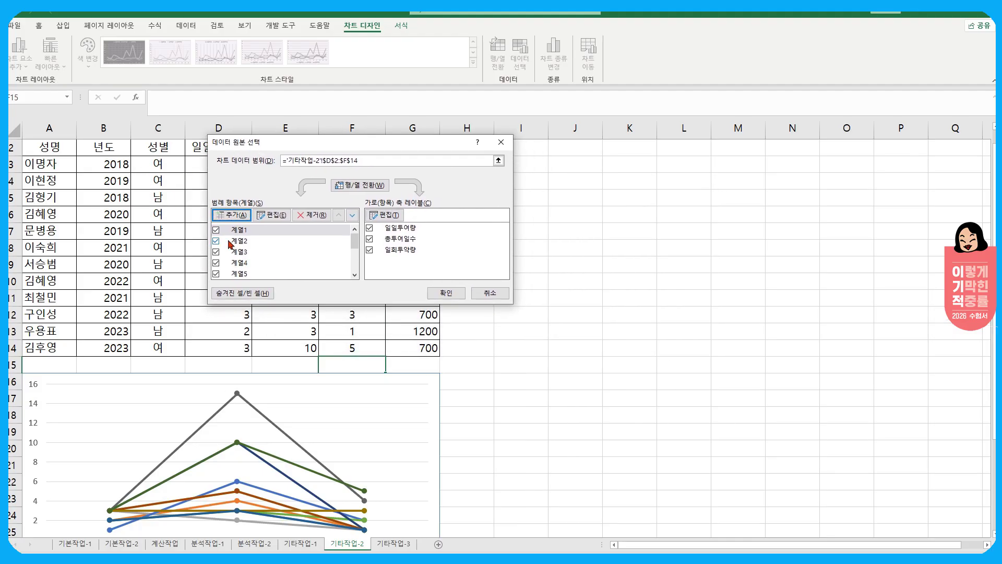
Remove the male patients' series 계열3, 계열5 and 계열7 from the chart's legend entries
left_click(242, 253)
left_click(311, 216)
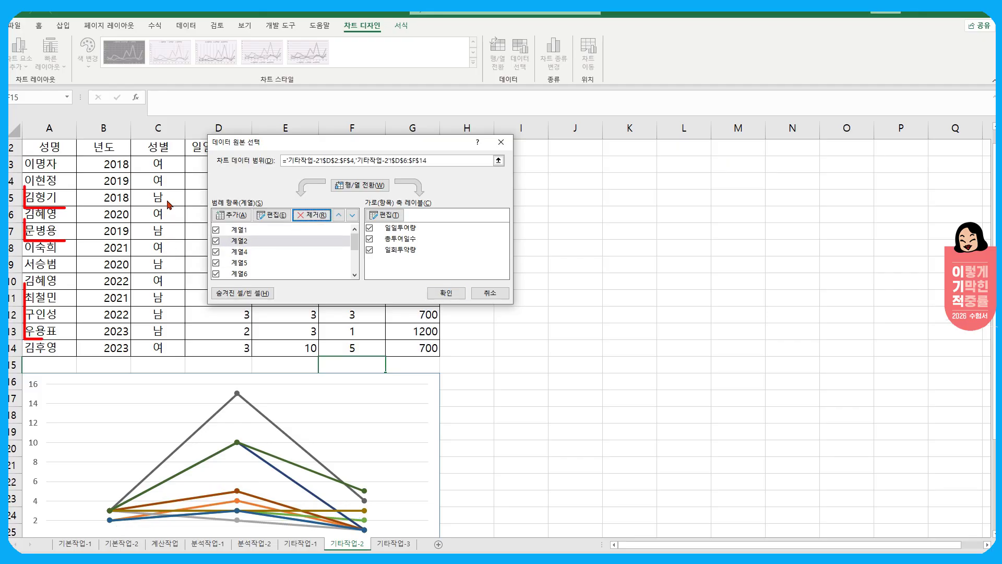
left_click(240, 262)
left_click(312, 215)
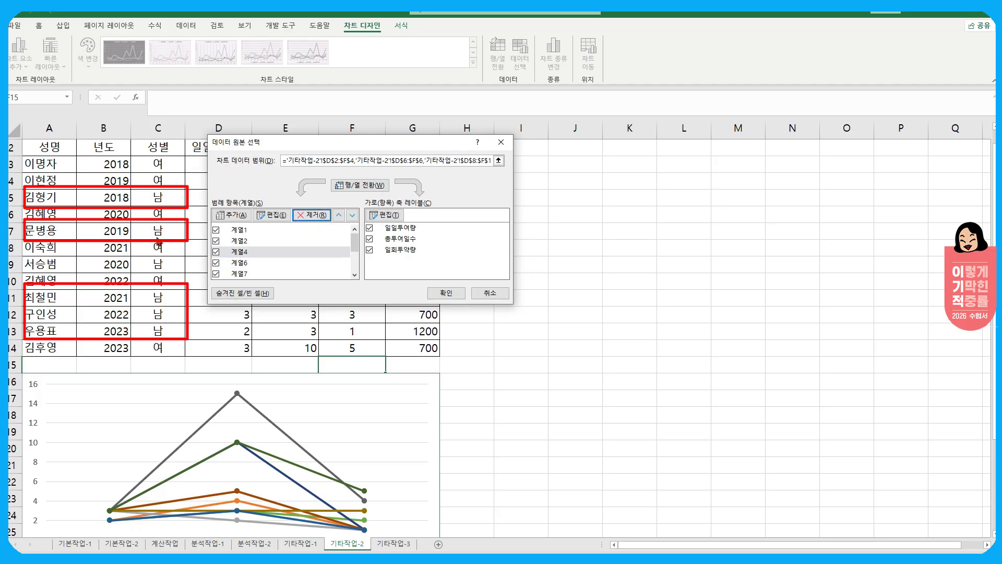
left_click(238, 273)
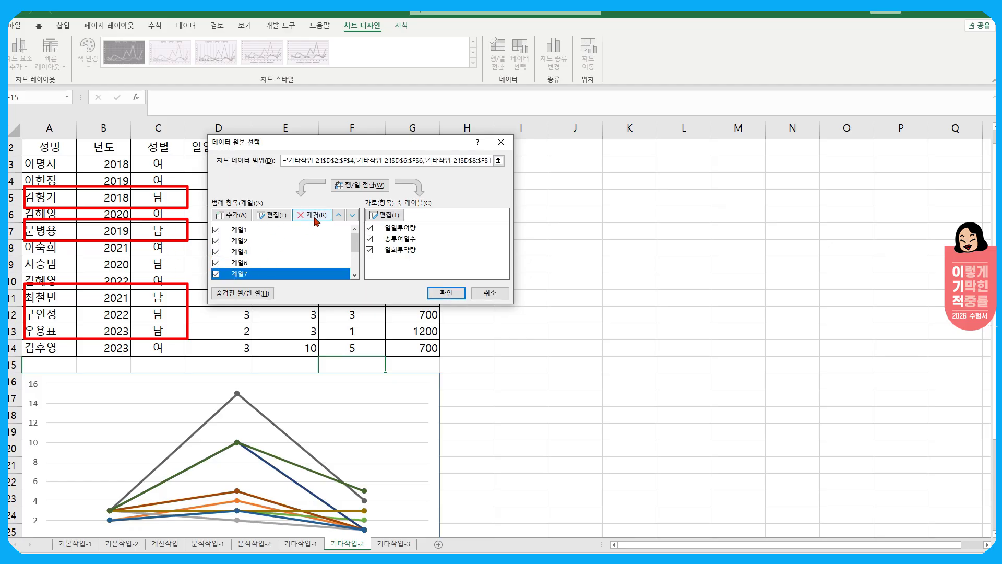
left_click(312, 215)
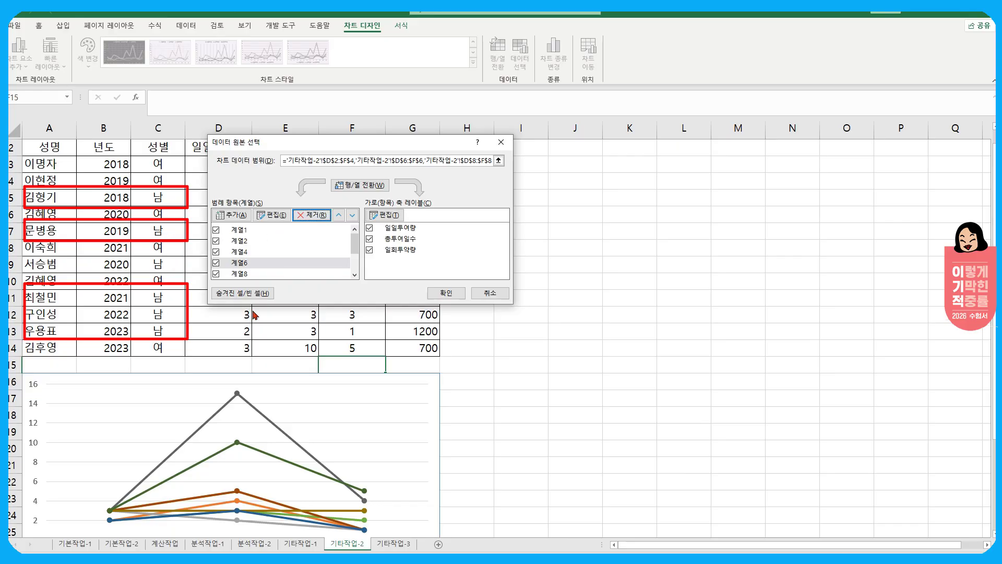
Remove the remaining male series 계열9, 계열10 and 계열11, and switch the chart's rows and columns back
left_click_drag(363, 252, 364, 268)
left_click(245, 240)
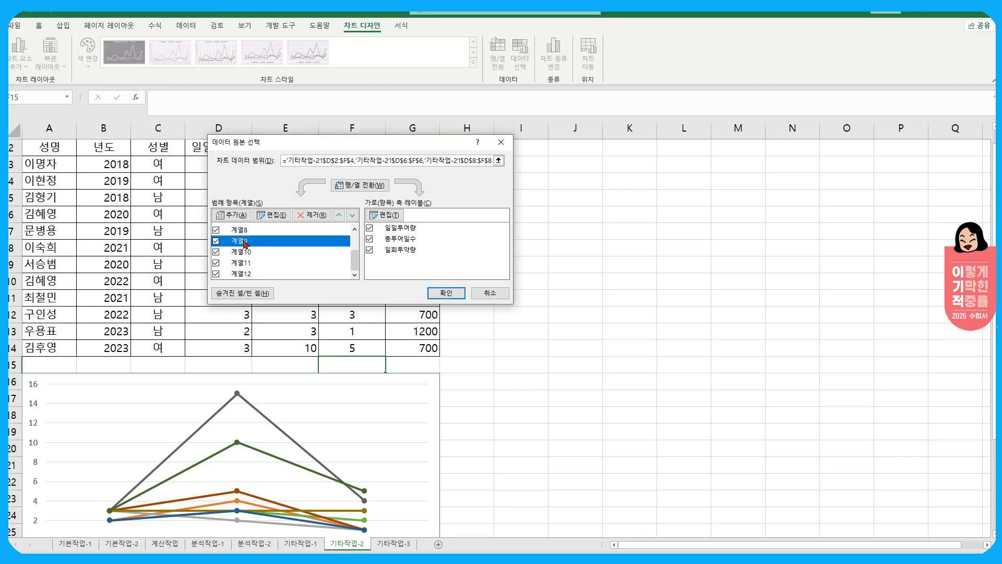
left_click(308, 215)
left_click(250, 253)
left_click(312, 215)
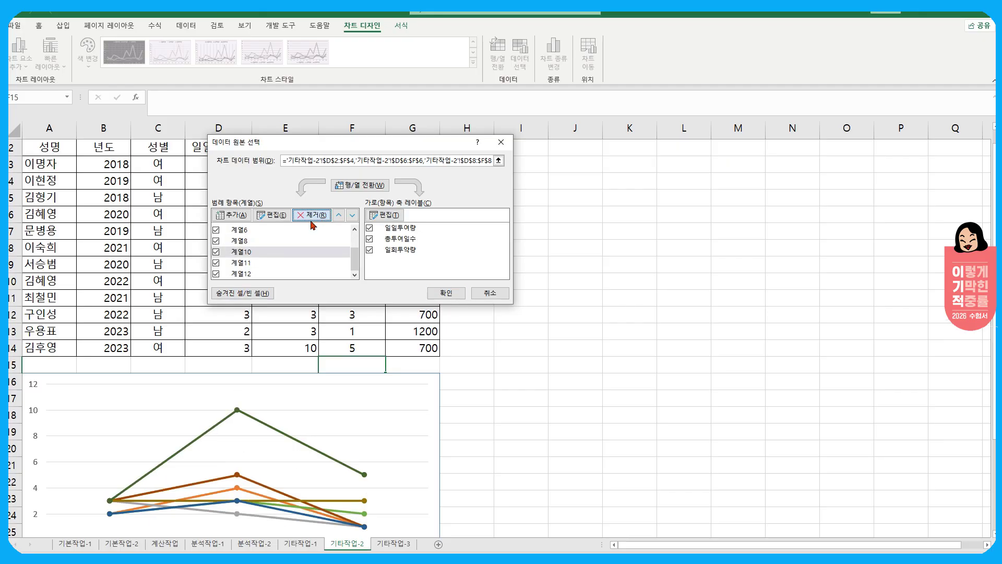
left_click(251, 263)
left_click(310, 215)
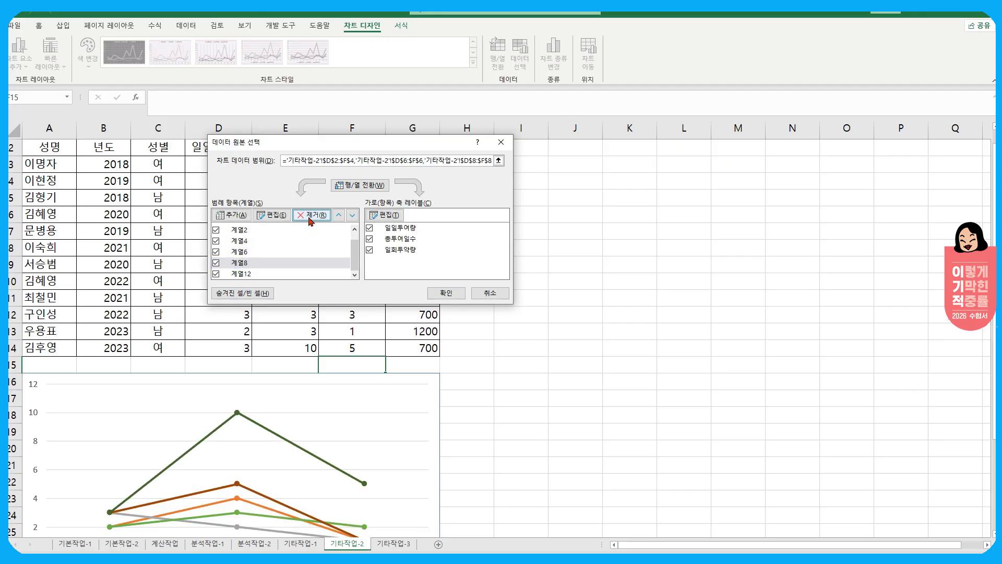
left_click(357, 186)
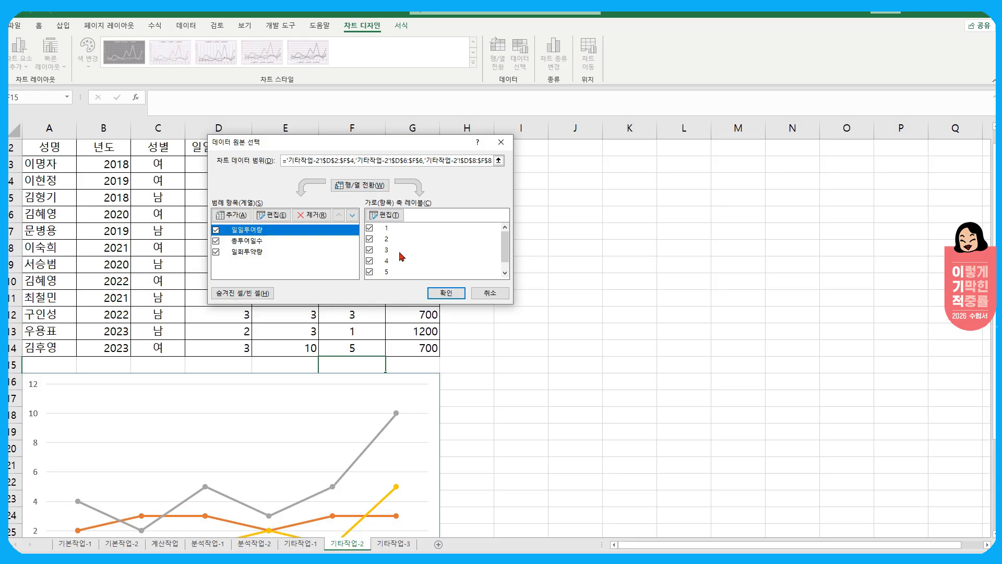
Set the horizontal axis labels to the female rows' year cells B3, B4, B6, B8, B10 and B14, and apply the source data changes
left_click(384, 214)
left_click_drag(459, 261, 260, 160)
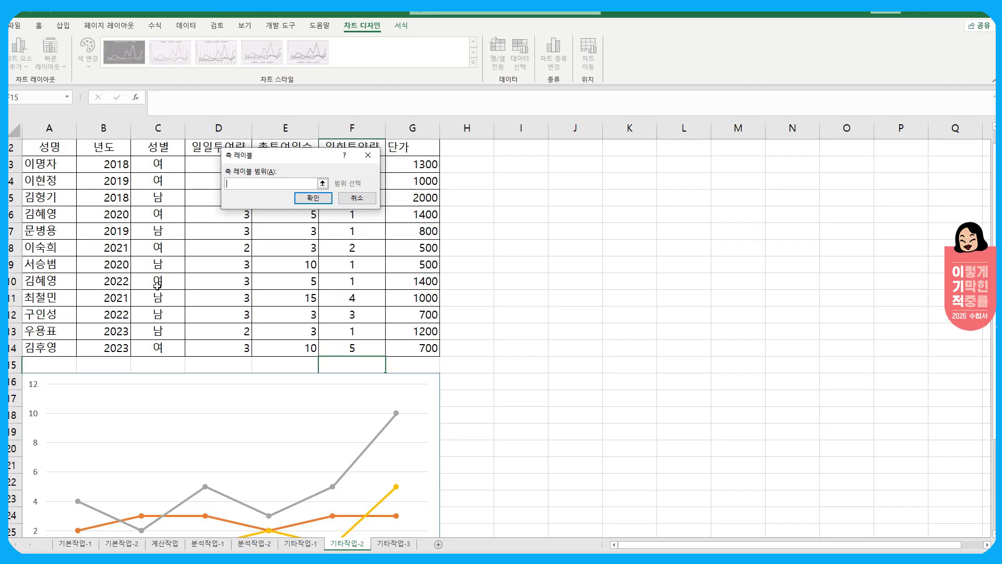
left_click(104, 165)
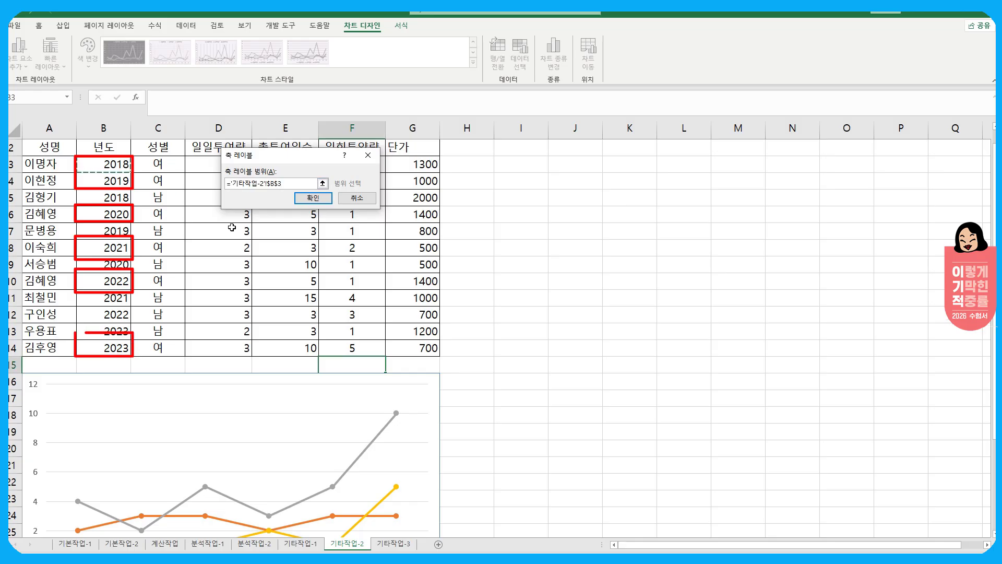
type(",")
left_click(106, 182)
type(",")
left_click(121, 214)
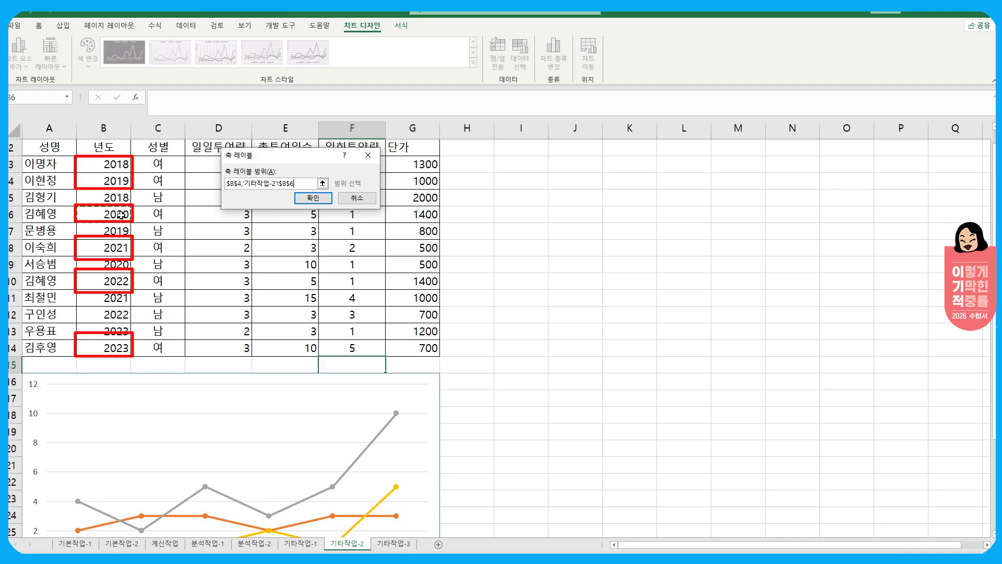
type(",")
left_click(119, 254)
type(",")
left_click(116, 281)
type(",")
left_click(110, 343)
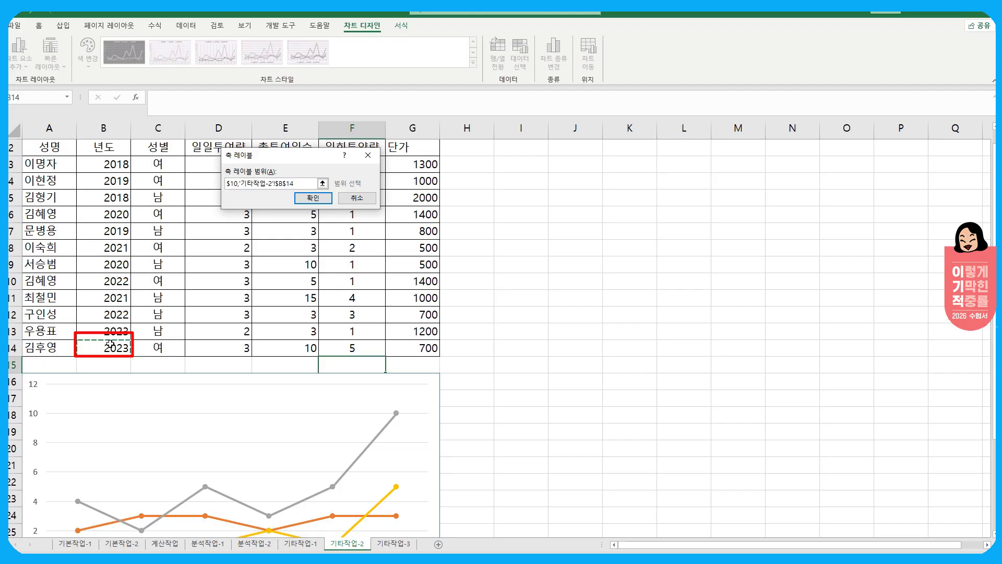
left_click(322, 199)
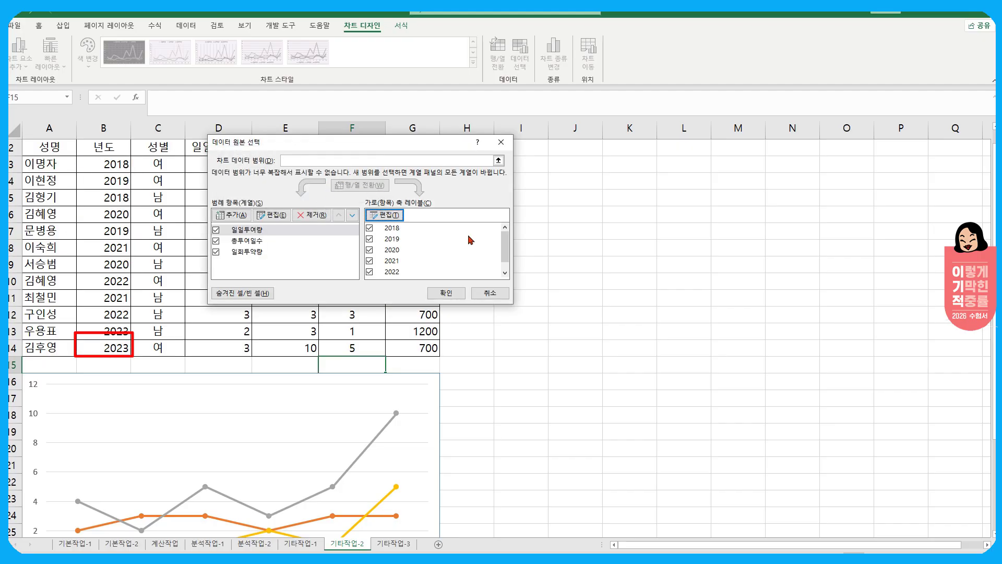
left_click(445, 293)
Select the 총투여일수 series line in the chart
scroll(470, 339, "down", 4)
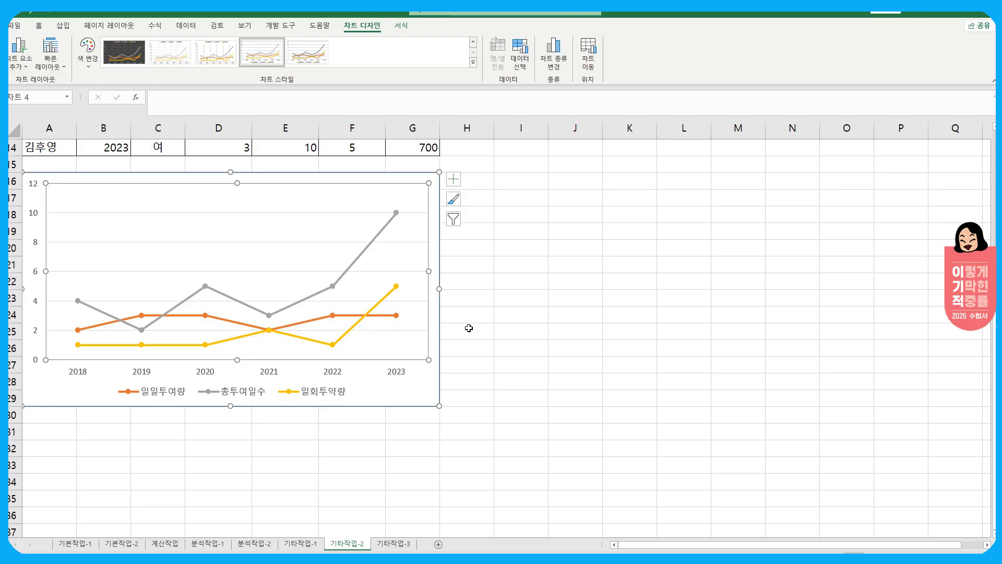
scroll(464, 327, "up", 2)
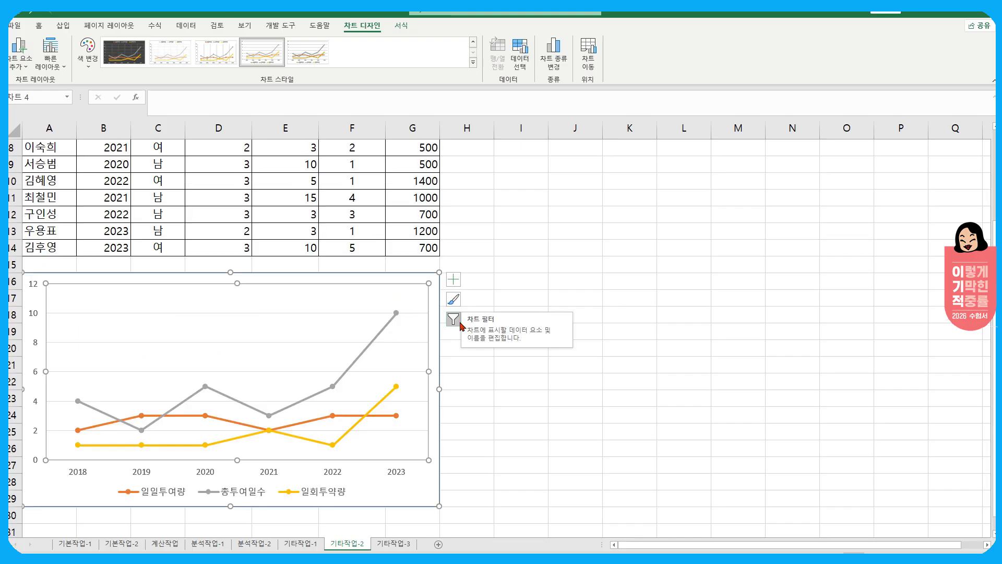
left_click(326, 391)
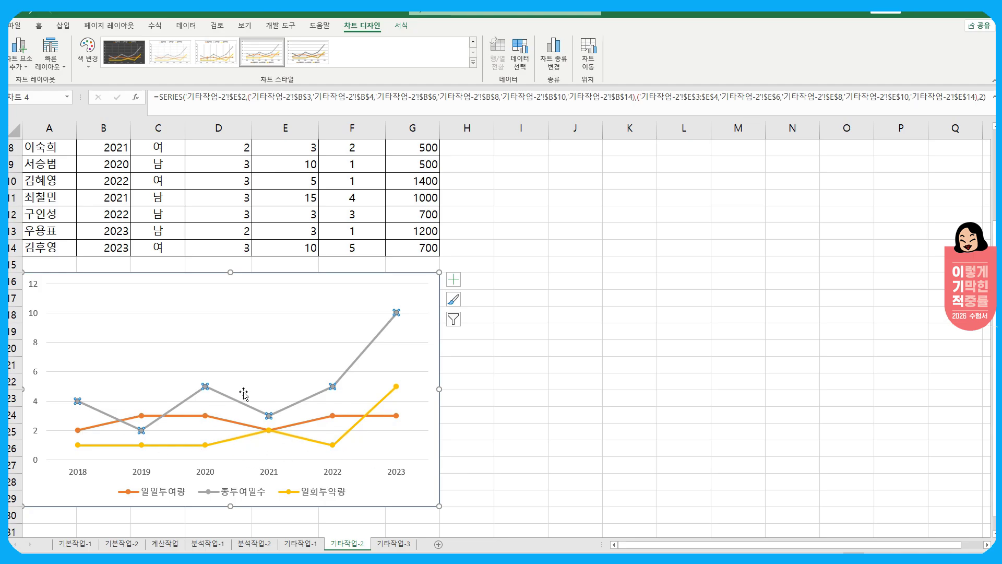
Change the chart type of the 일일투여량 and 일회투약량 series to clustered column (묶은 세로 막대형), leaving 총투여일수 as a line
left_click(547, 62)
left_click_drag(476, 134, 410, 132)
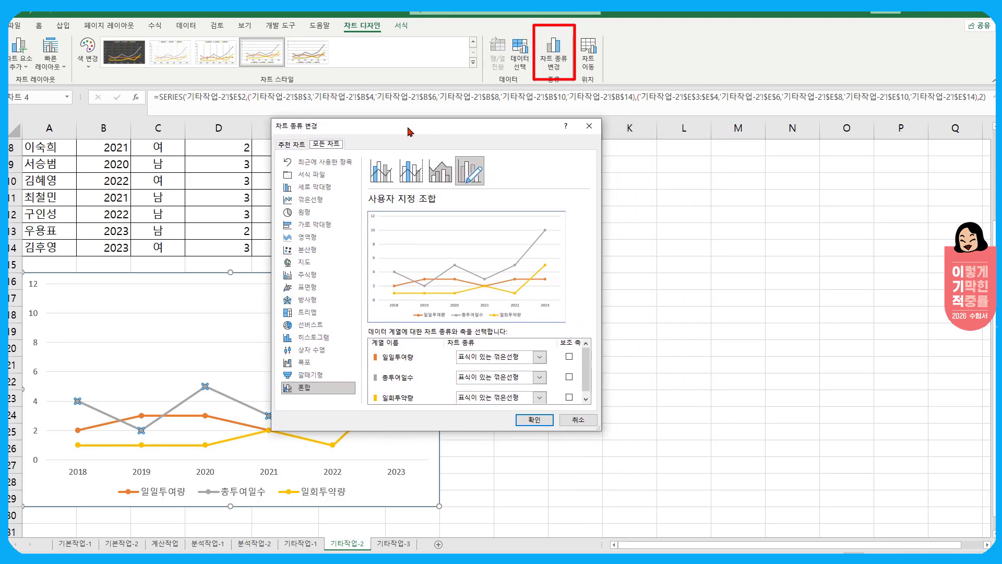
left_click(403, 357)
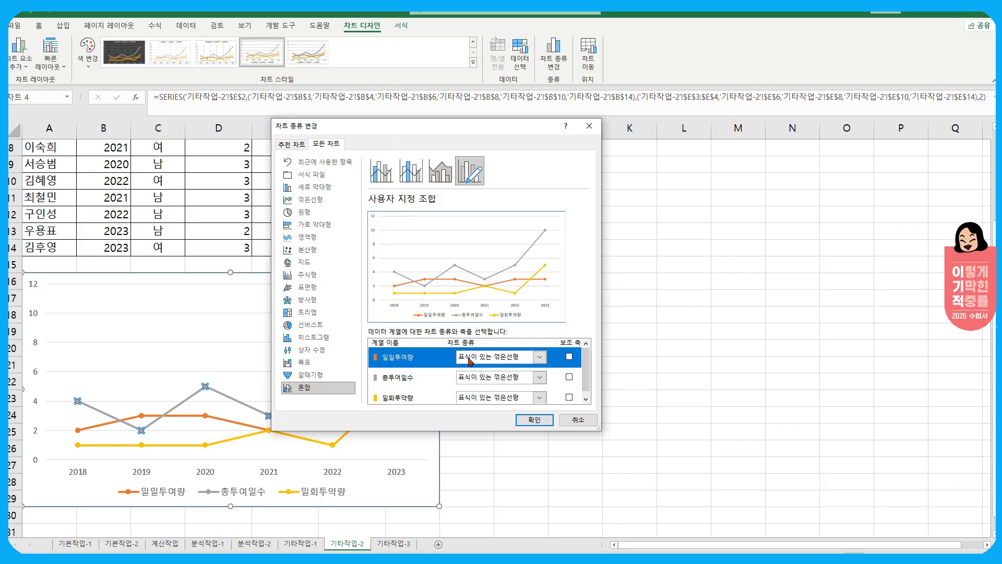
left_click(505, 360)
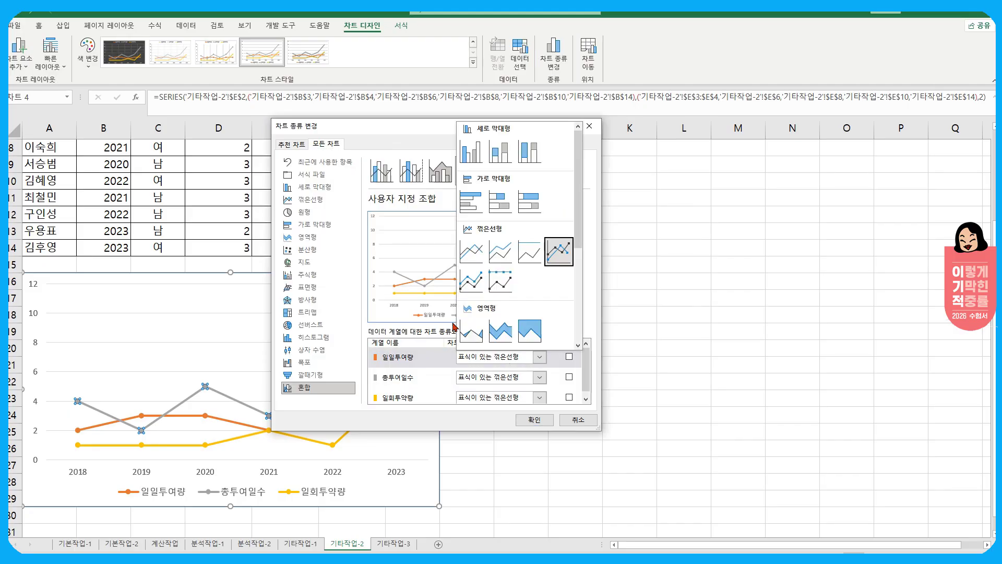
left_click(469, 158)
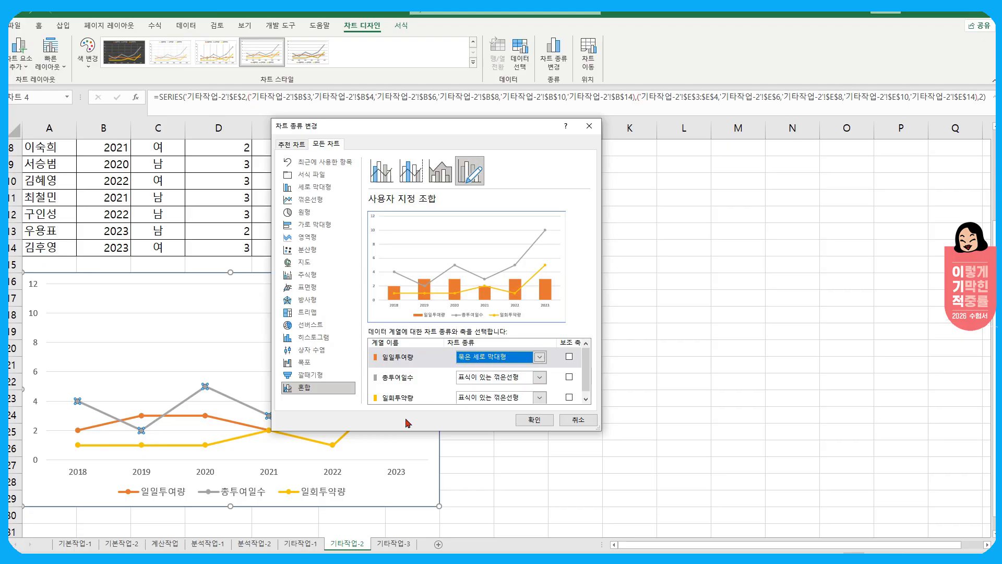
left_click(512, 397)
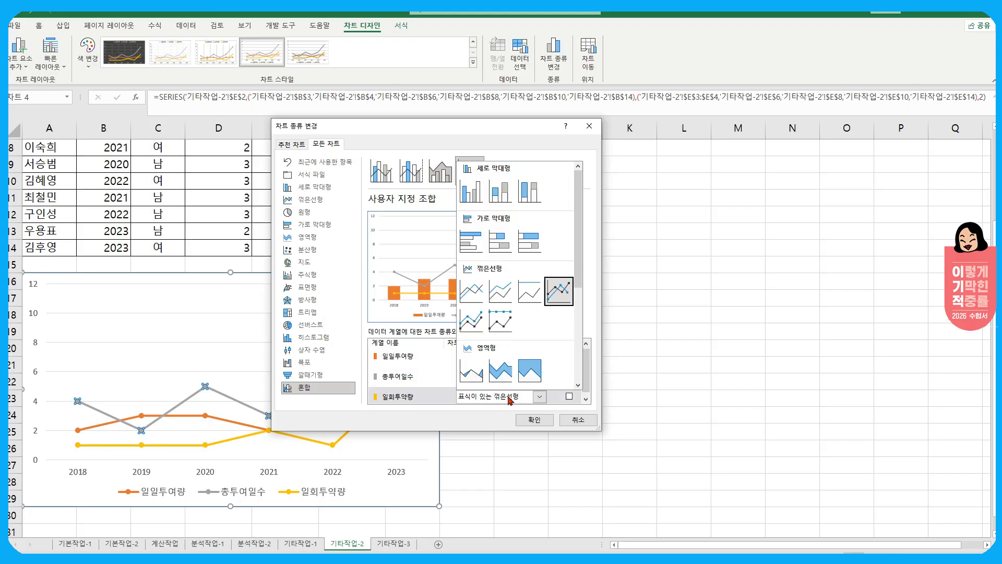
left_click(469, 199)
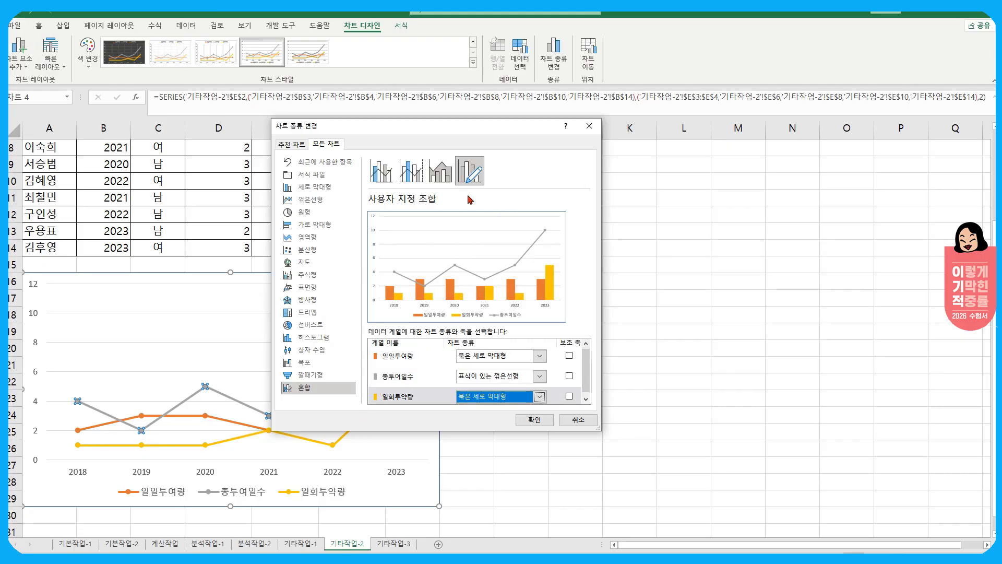
left_click(535, 419)
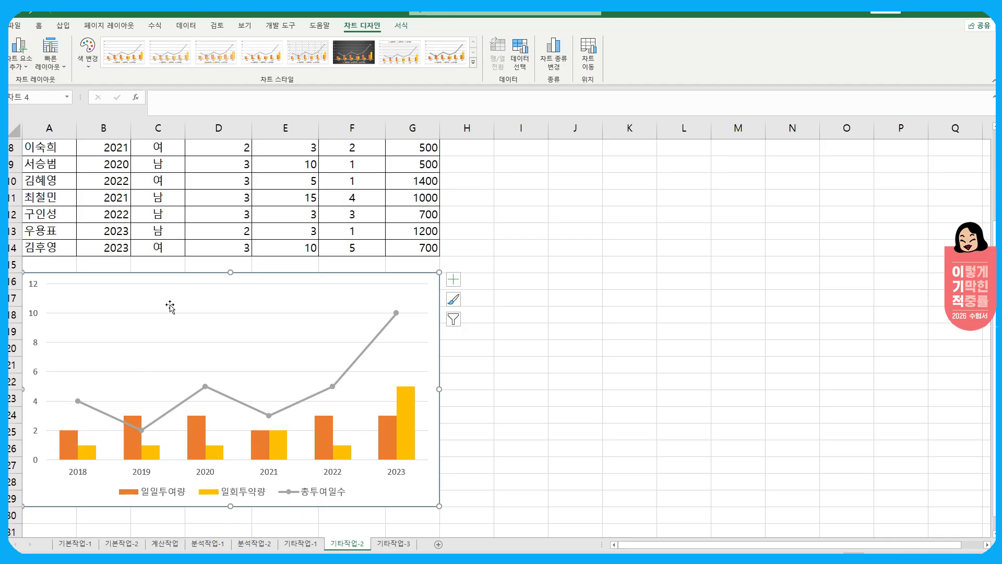
Reorder the chart's data series so that 일회투약량 comes first, before 일일투여량 and 총투여일수
key("Escape")
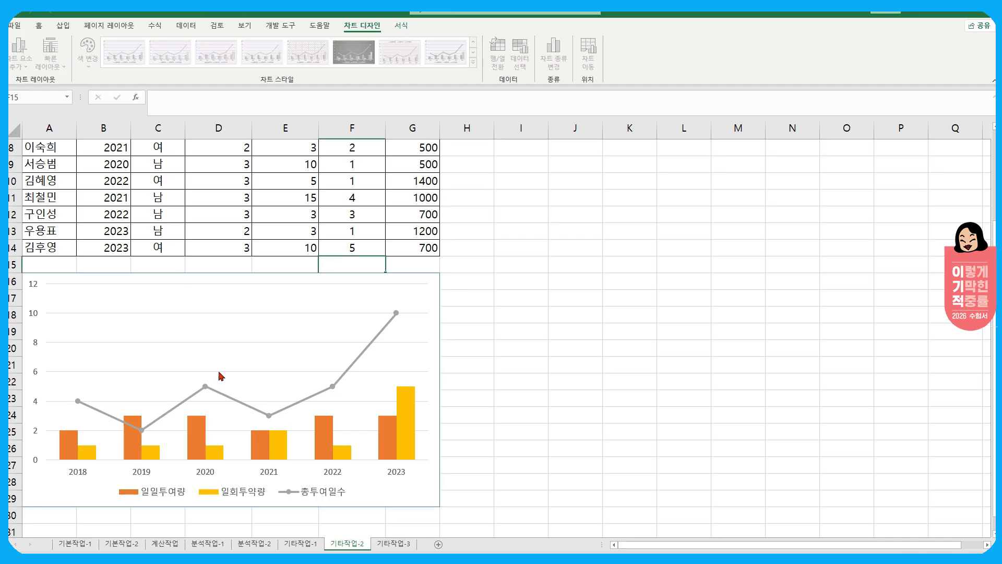
left_click_drag(335, 183, 316, 203)
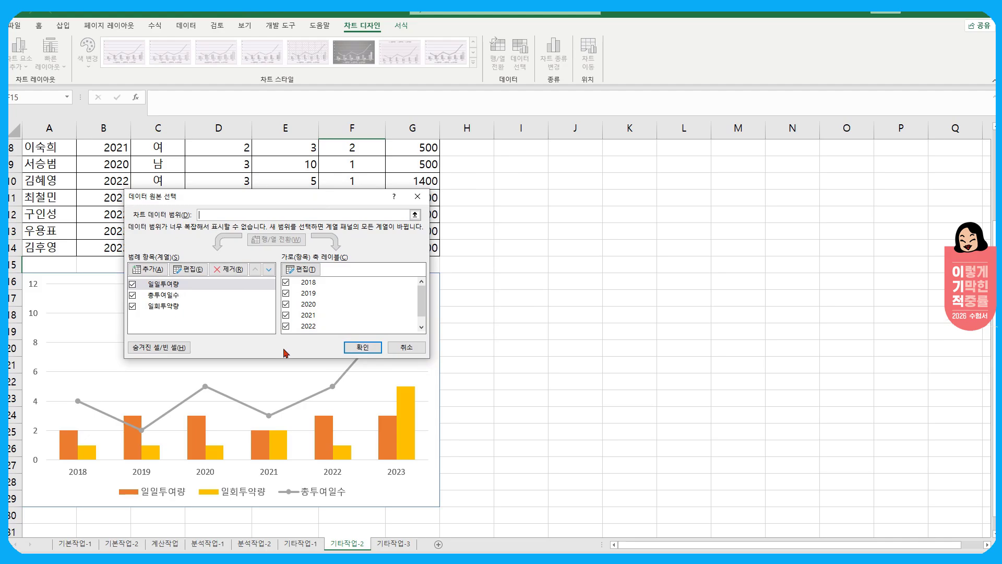
left_click(163, 306)
left_click(254, 269)
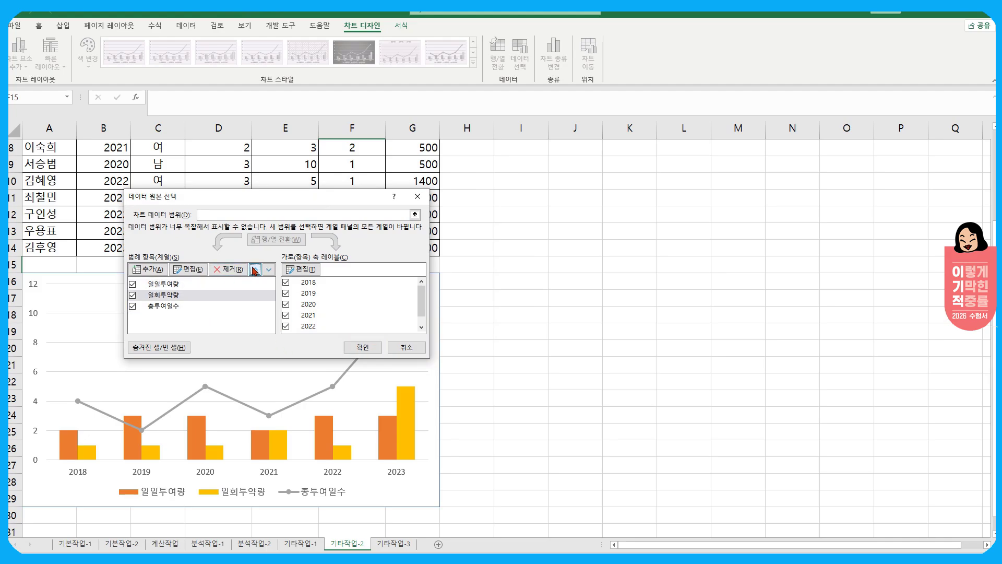
left_click(255, 270)
left_click(175, 296)
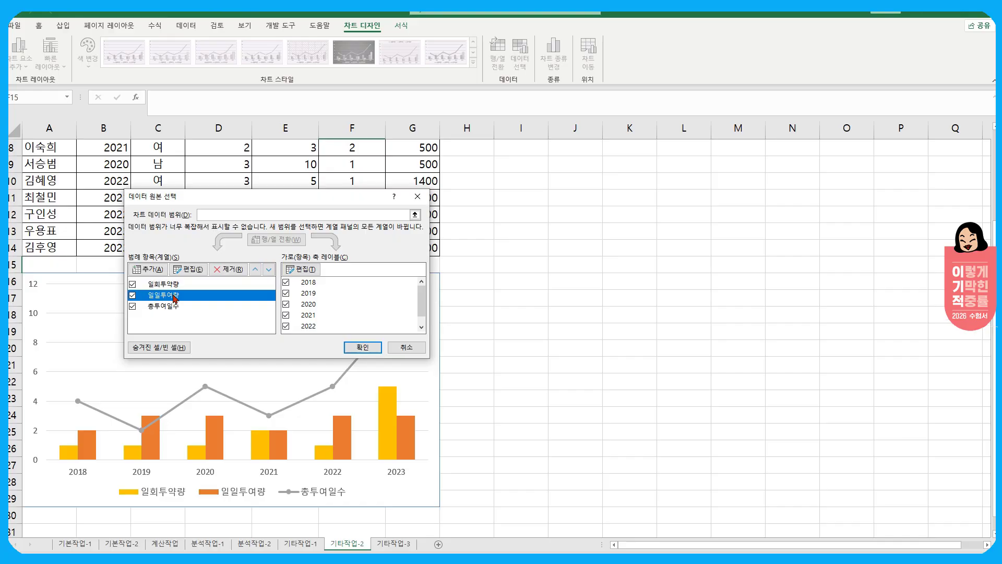
left_click(165, 308)
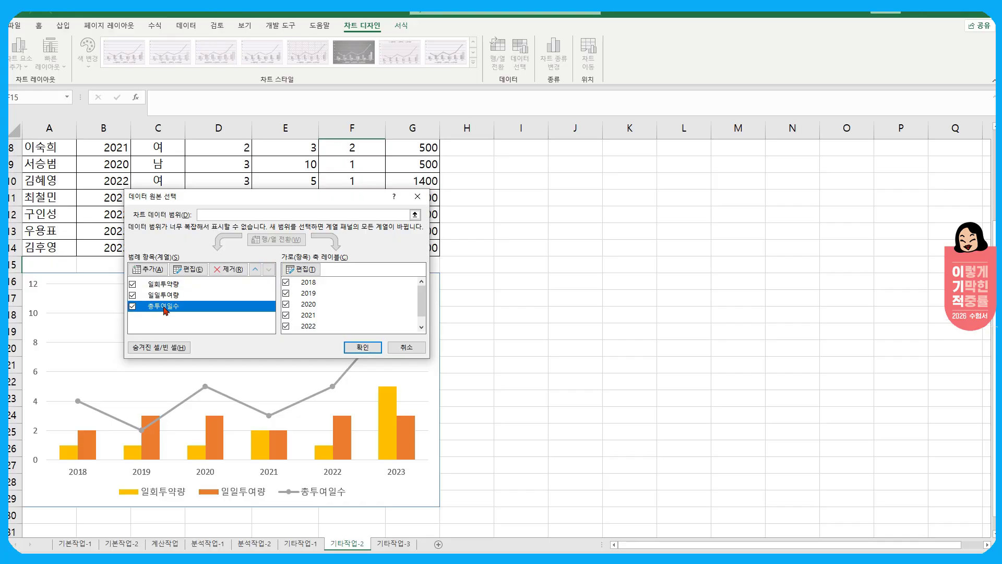
left_click(362, 348)
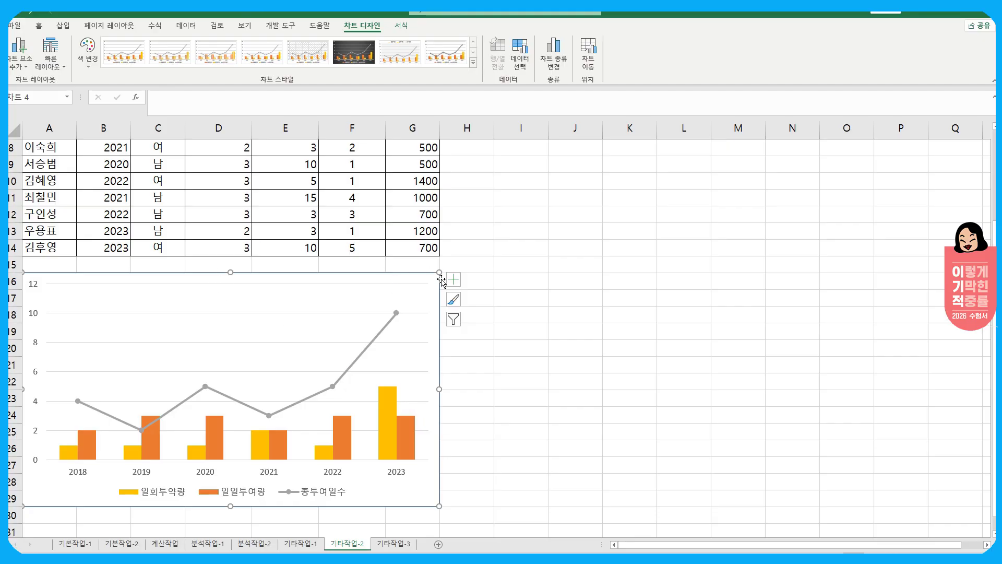
Add a chart title above the plot and link its text to cell A1 of the sheet
left_click(22, 60)
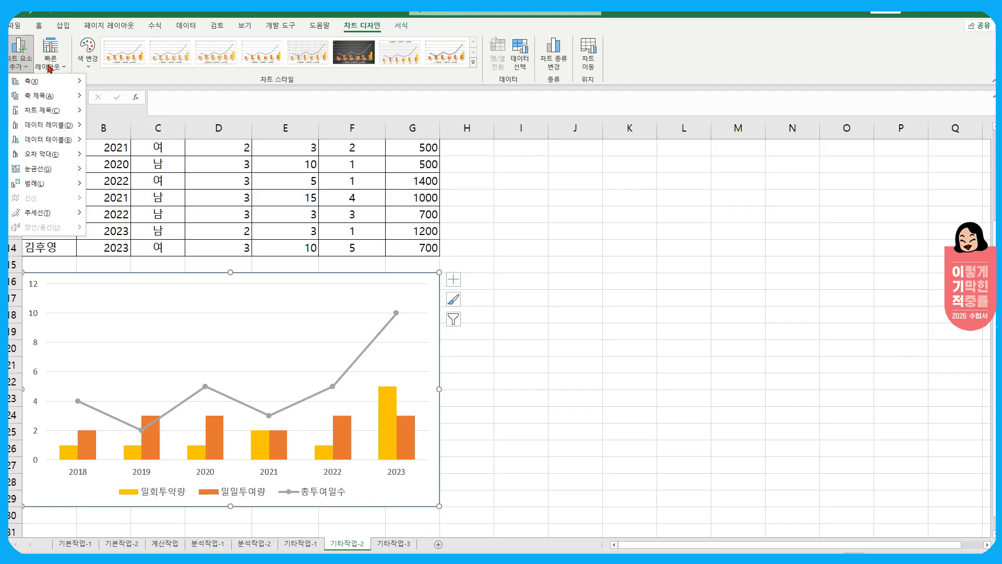
mouse_move(41, 110)
left_click(133, 142)
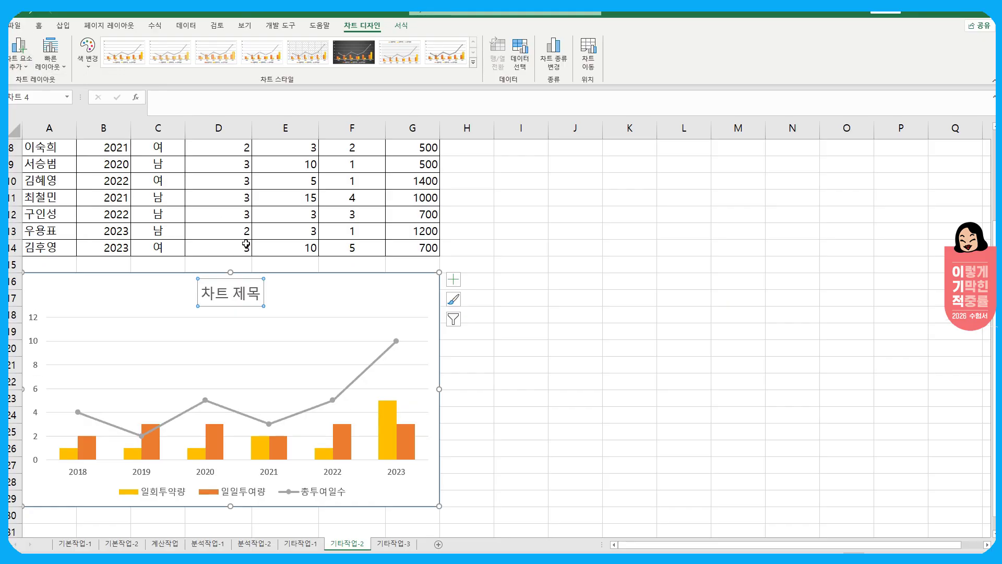
left_click(191, 103)
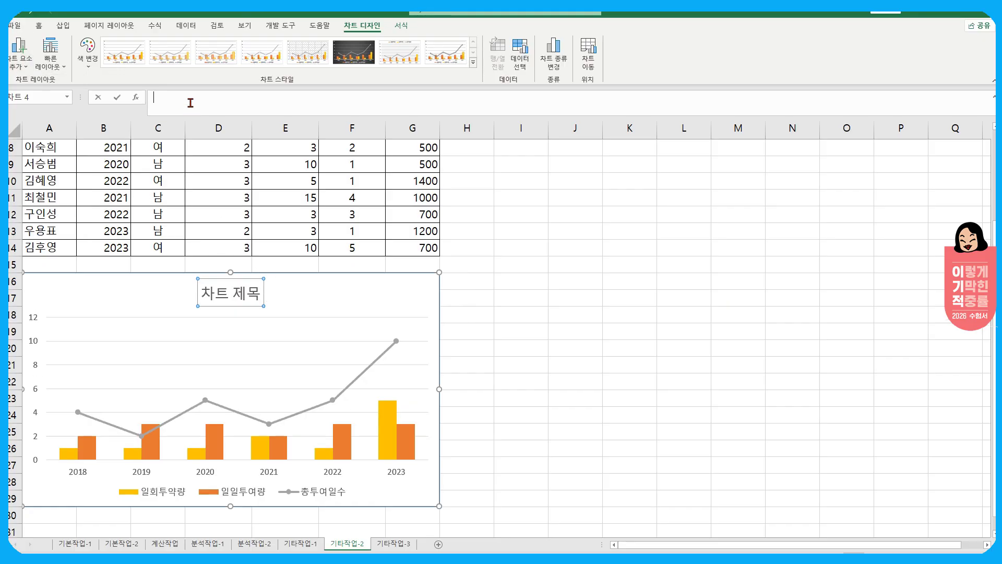
type("=")
scroll(82, 188, "up", 3)
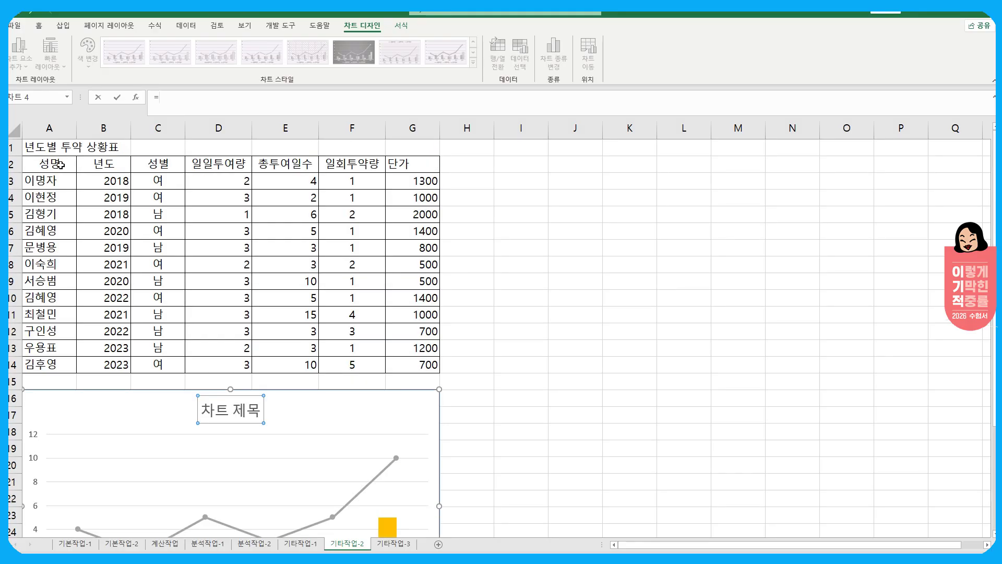
left_click(37, 149)
key("Return")
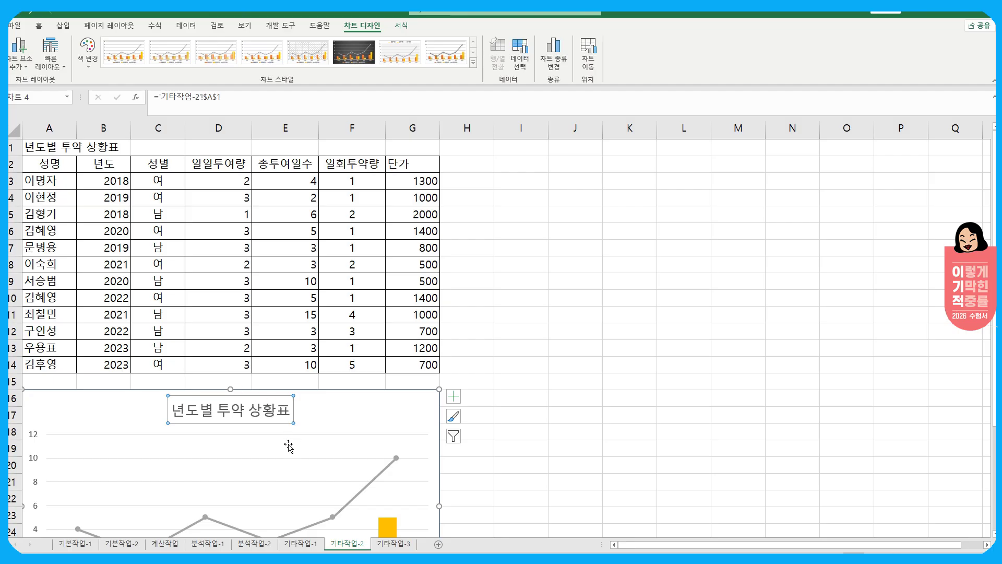
Apply the semi-transparent gold preset shape style without an outline to the chart title
left_click(403, 25)
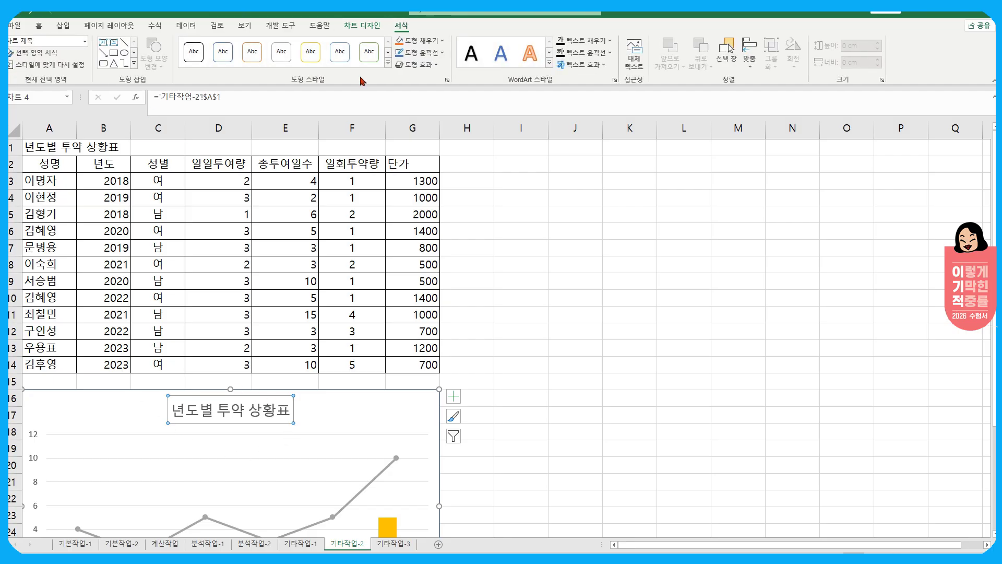
left_click(389, 75)
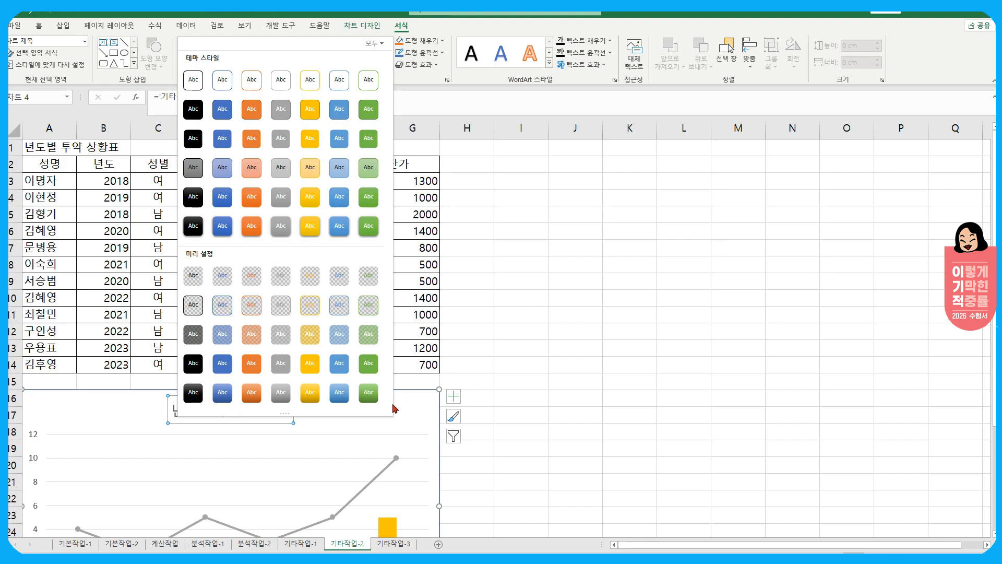
left_click(310, 334)
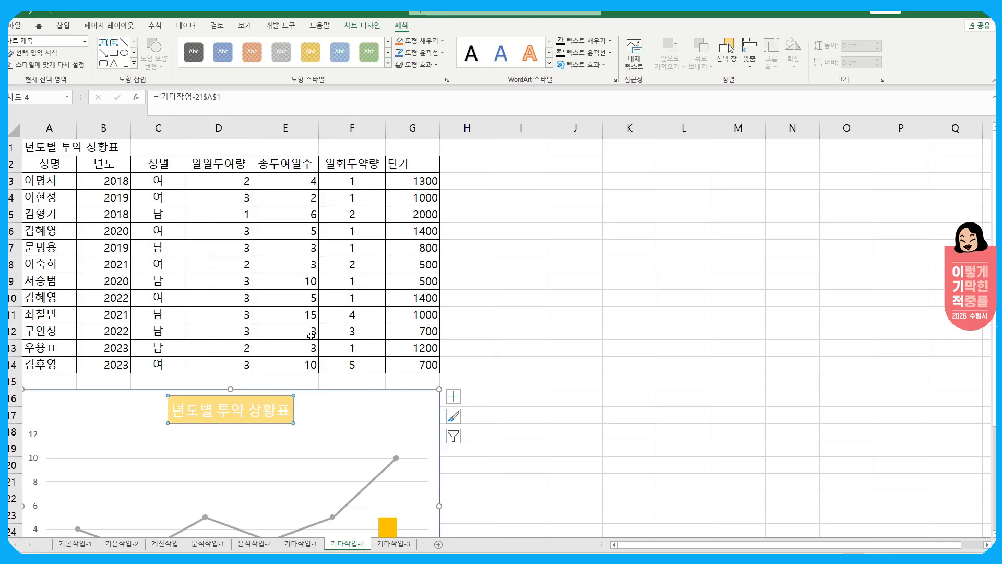
Set the column series overlap (계열 겹치기) to 20% and the gap width (간격 너비) to 100%
scroll(373, 369, "down", 4)
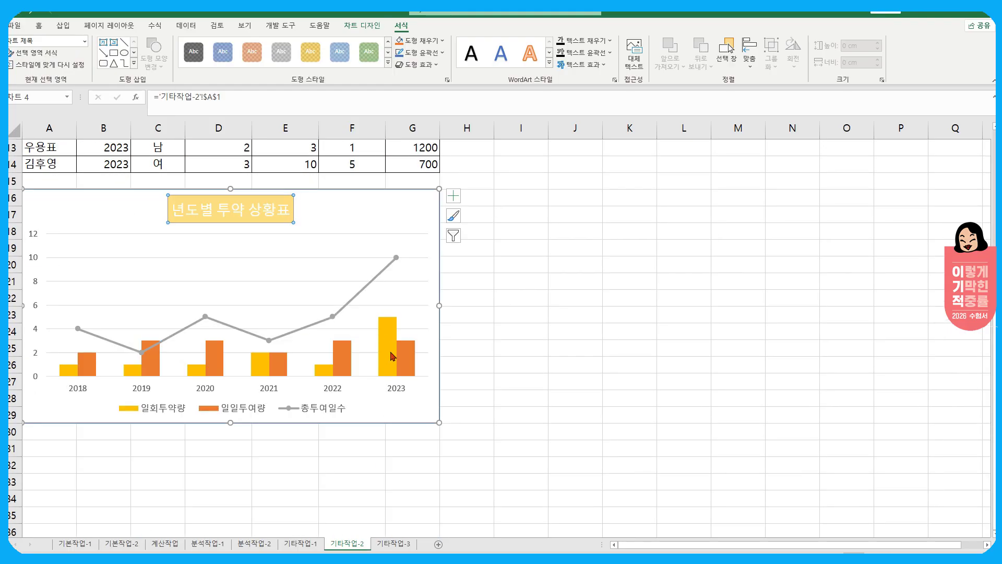
left_click(392, 357)
double_click(392, 357)
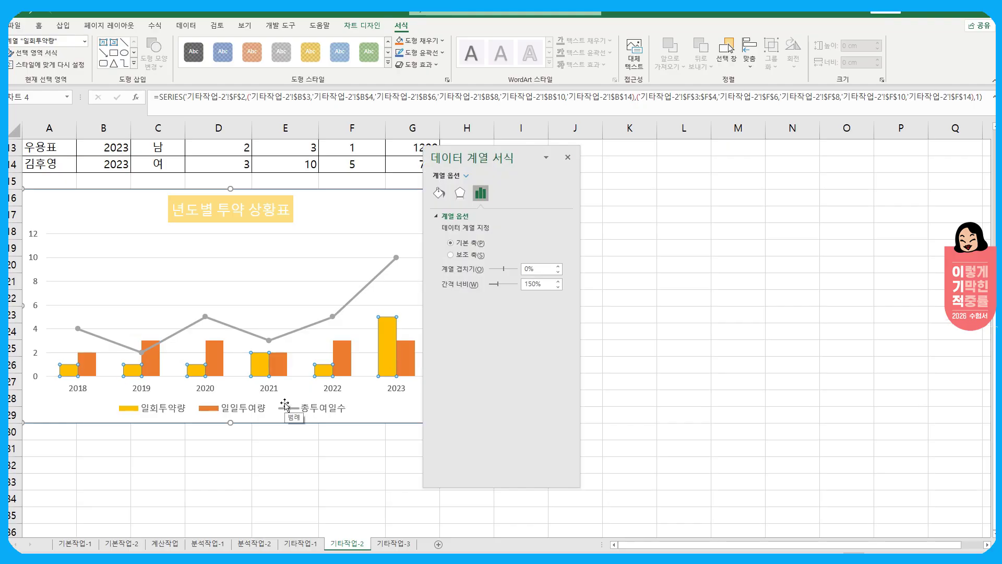
left_click(406, 367)
left_click(386, 364)
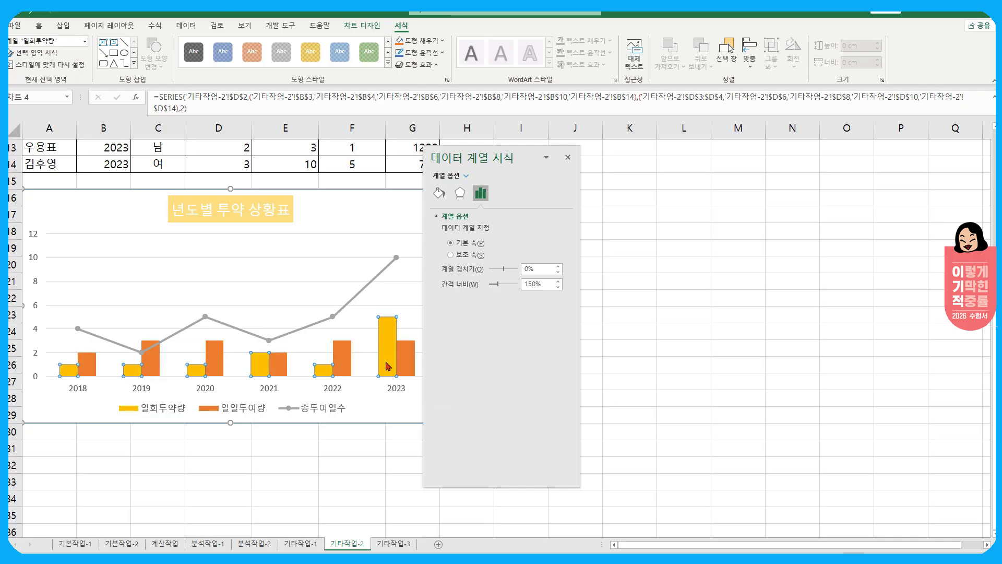
left_click(411, 367)
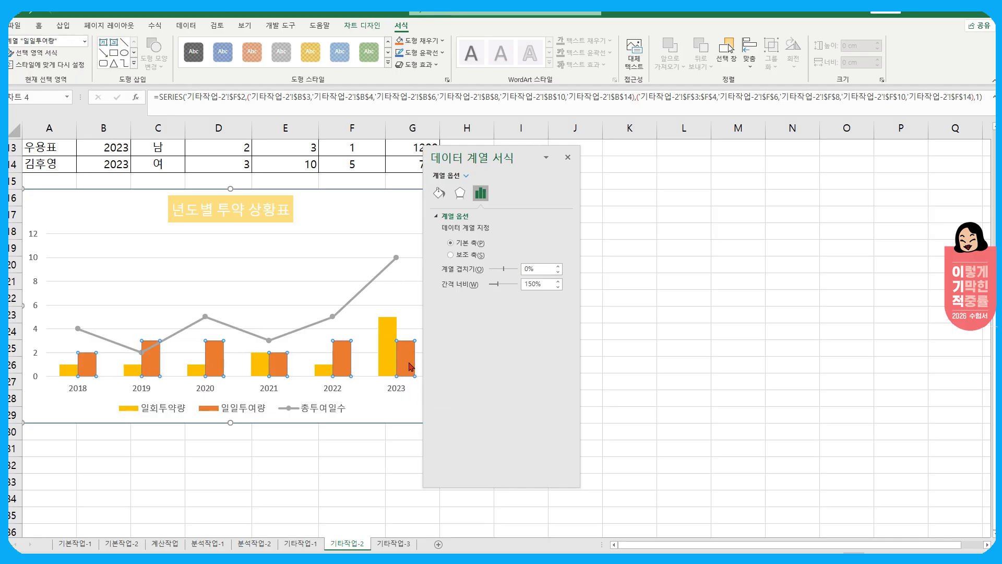
double_click(543, 269)
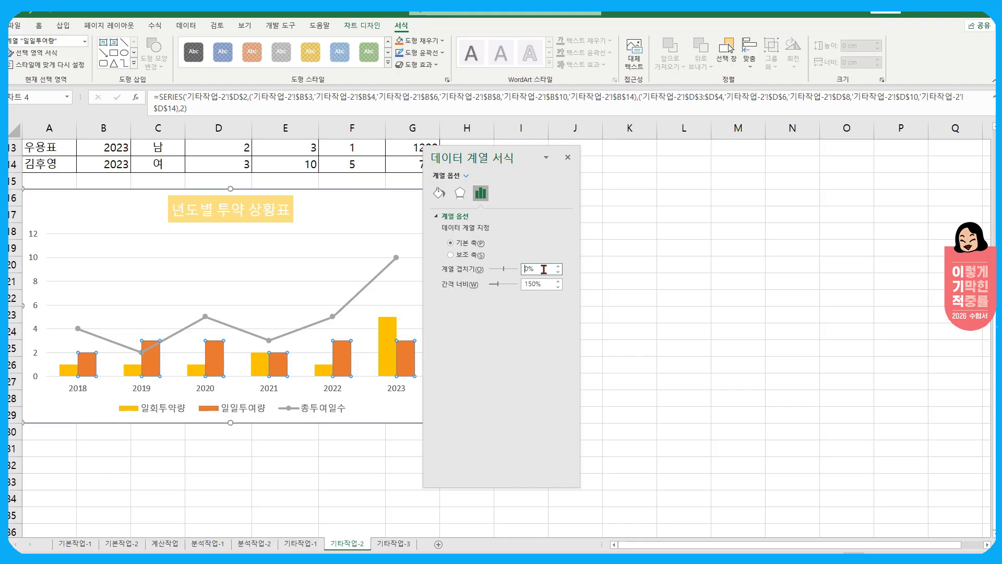
type("20")
key("Return")
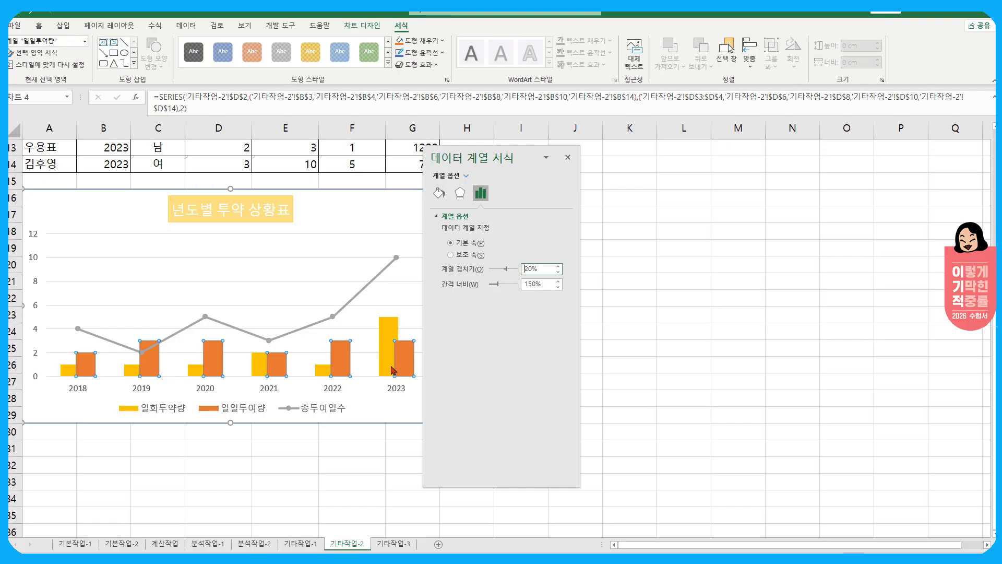
double_click(538, 286)
type("100")
key("Return")
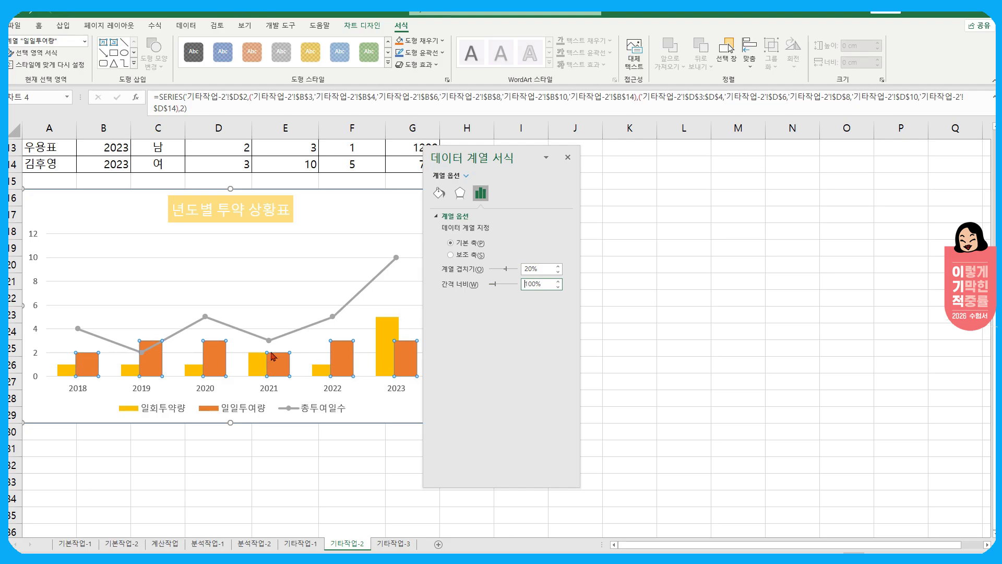
Add a linear (선형) trendline to the 일일투여량 series, moving the series formatting pane clear of the chart
mouse_move(286, 374)
mouse_move(214, 366)
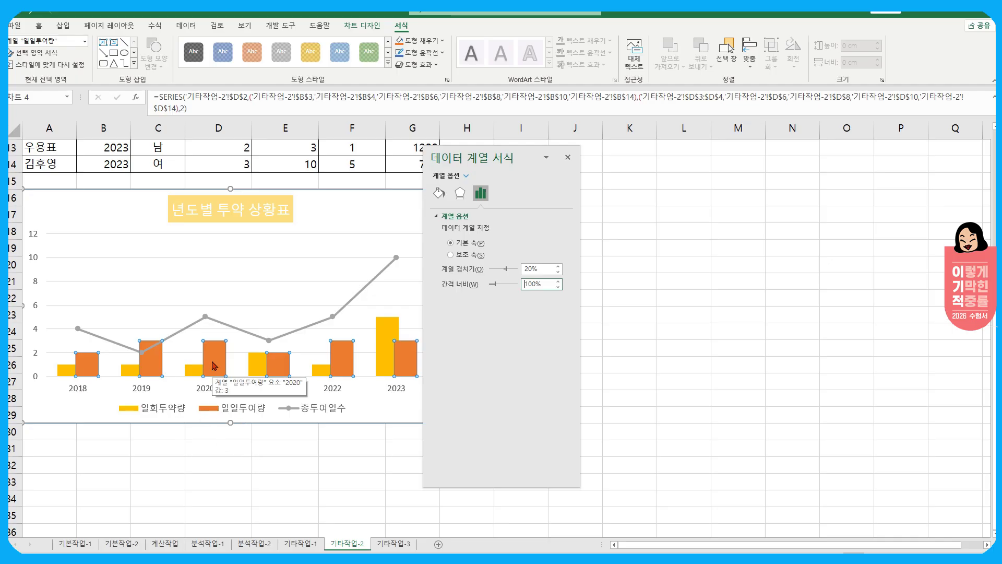
left_click_drag(506, 157, 691, 181)
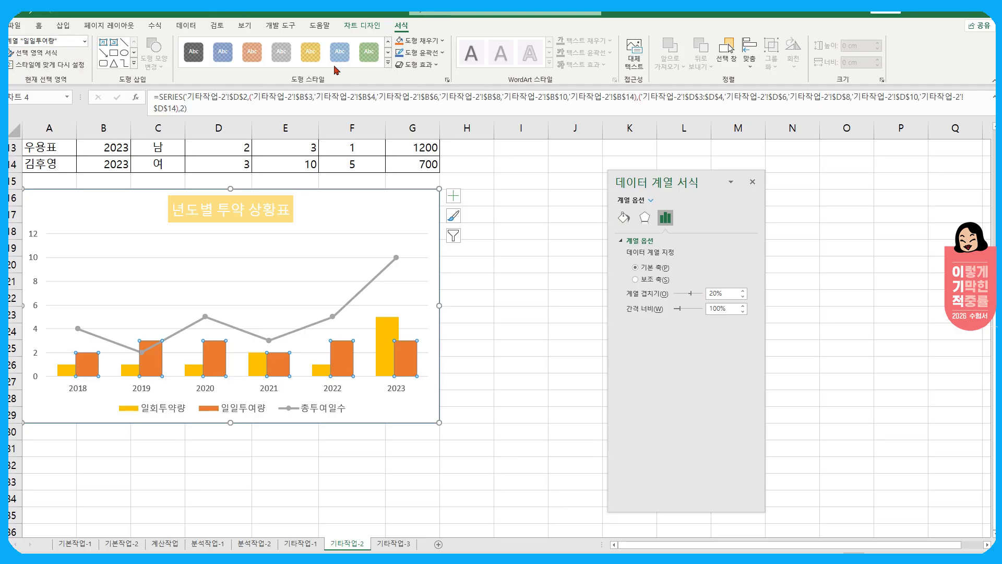
left_click(360, 32)
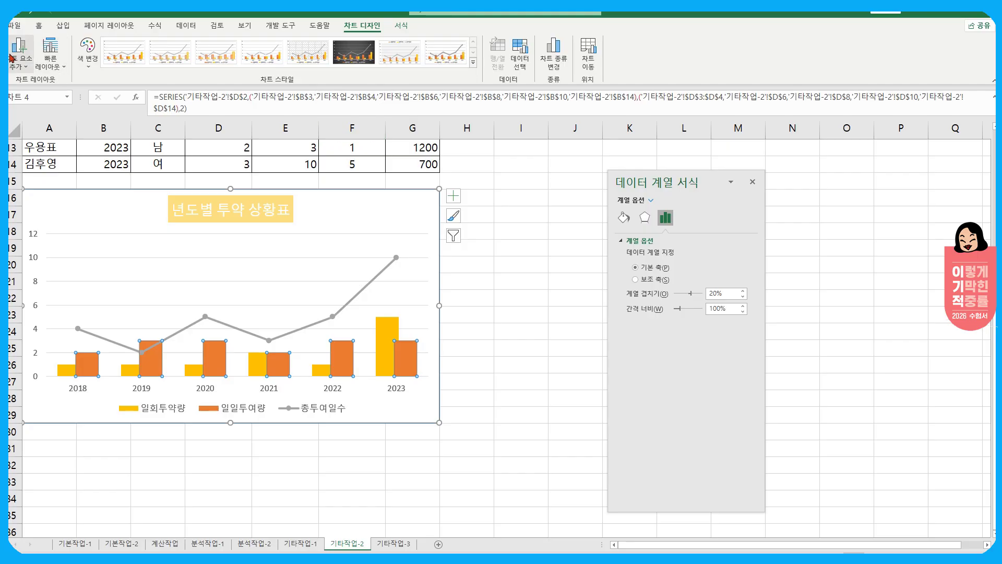
left_click(18, 52)
mouse_move(50, 215)
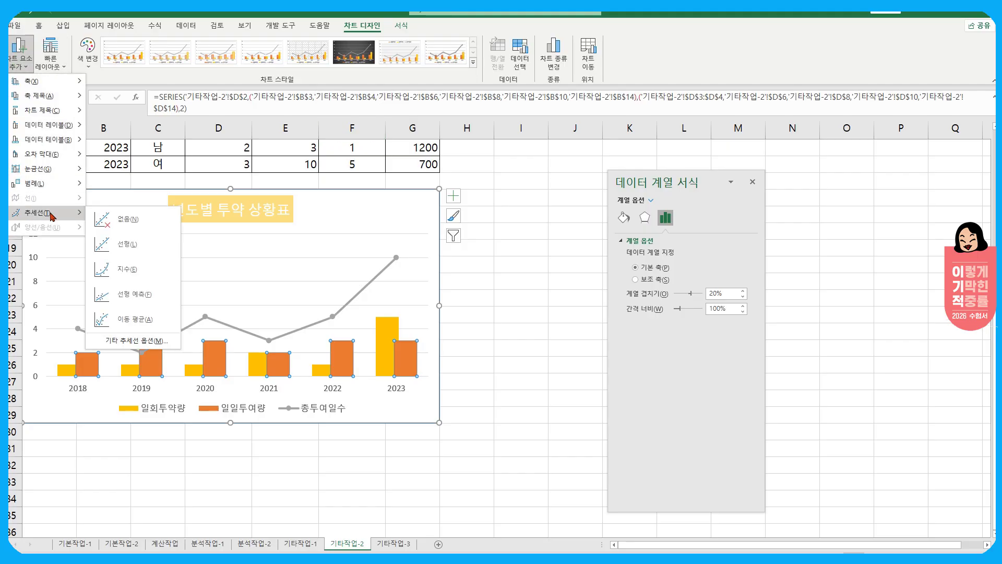
left_click(456, 197)
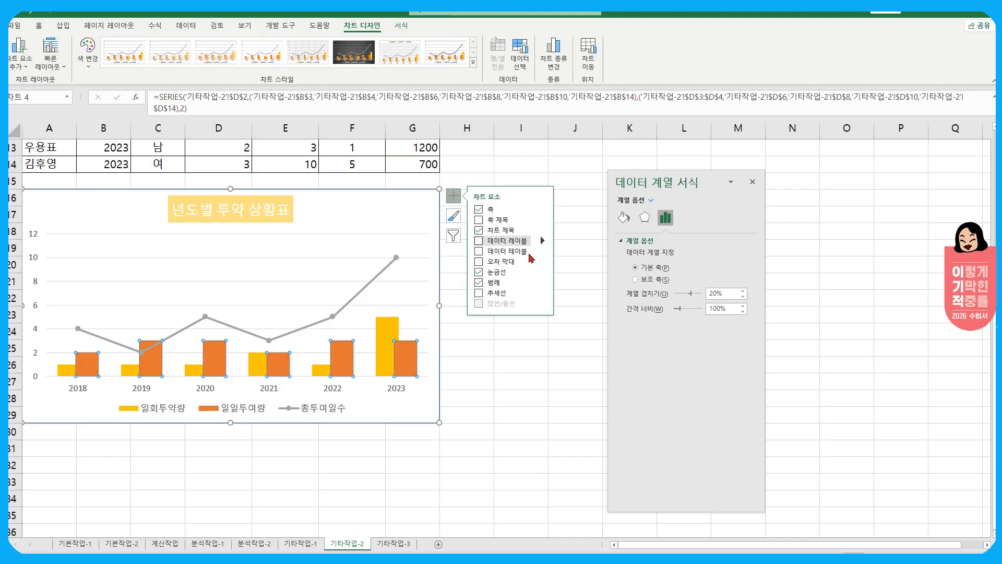
left_click(543, 295)
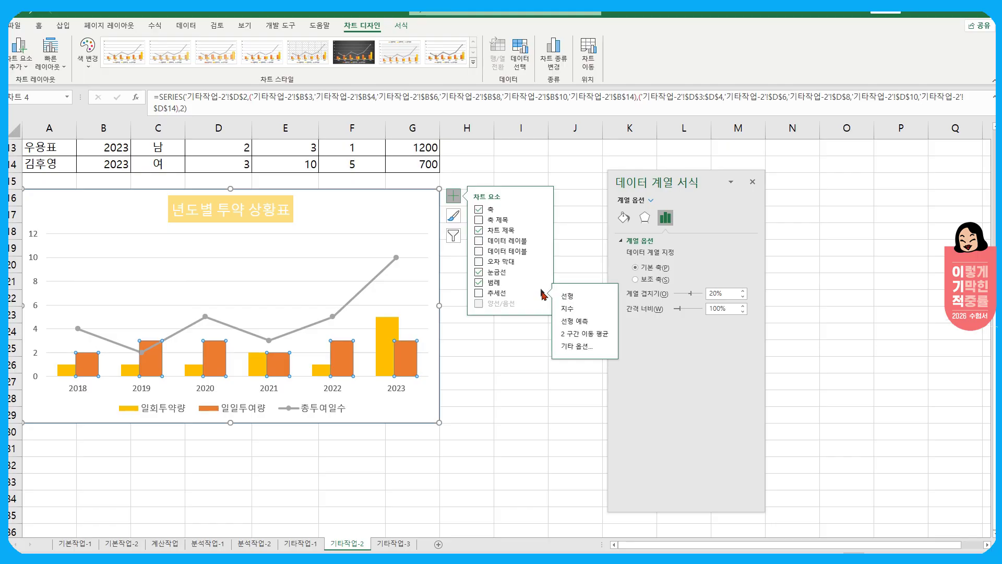
left_click(573, 296)
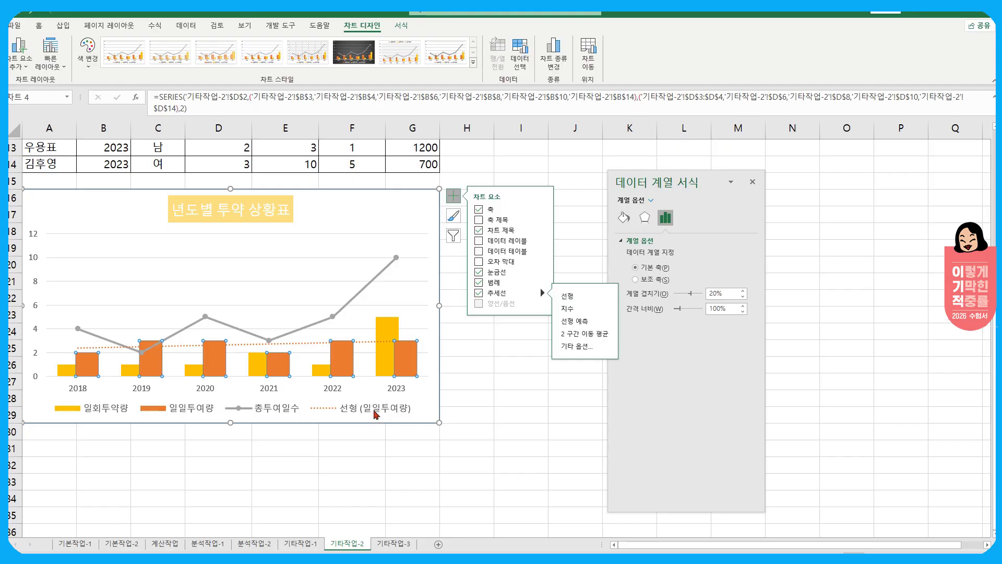
Give the linear trendline of the 일일투여량 series the custom name 일일투여추세선, moving the formatting pane closer to the chart
left_click(375, 414)
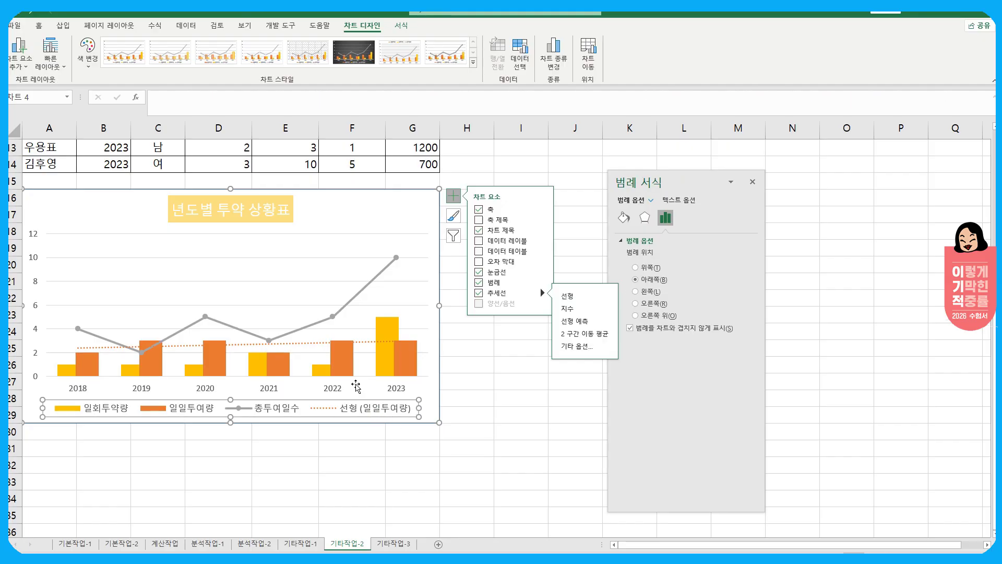
left_click(302, 346)
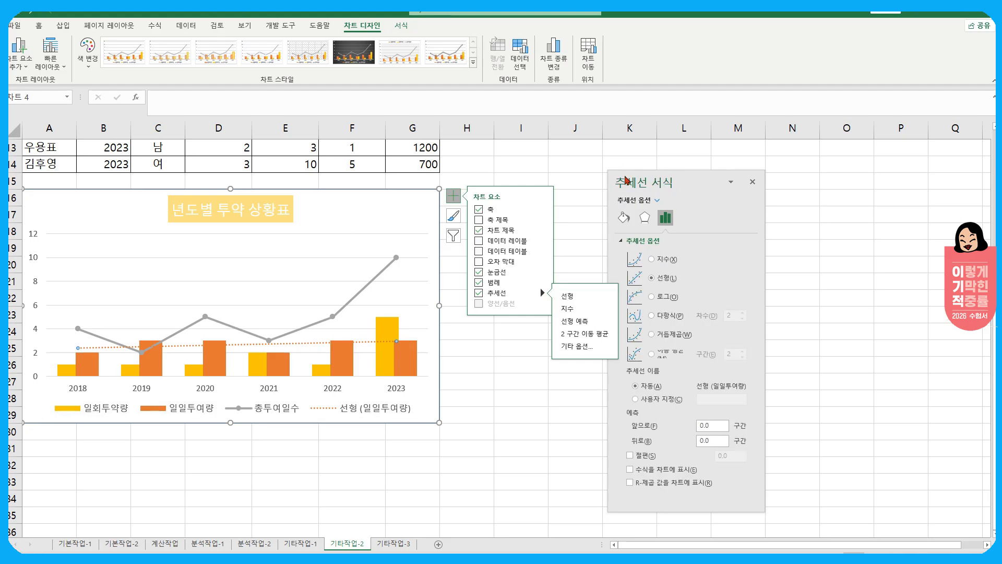
left_click_drag(655, 182, 521, 156)
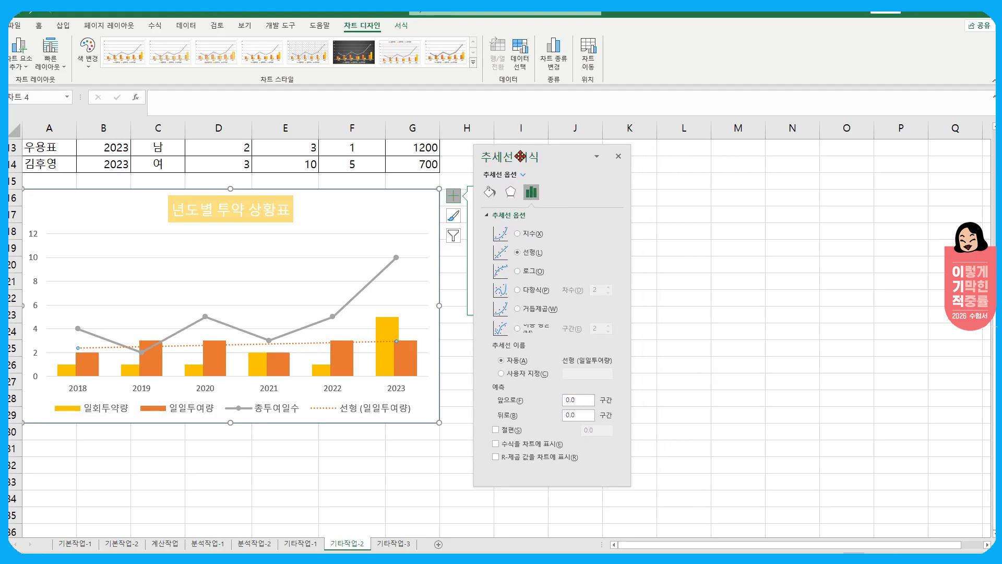
left_click(514, 374)
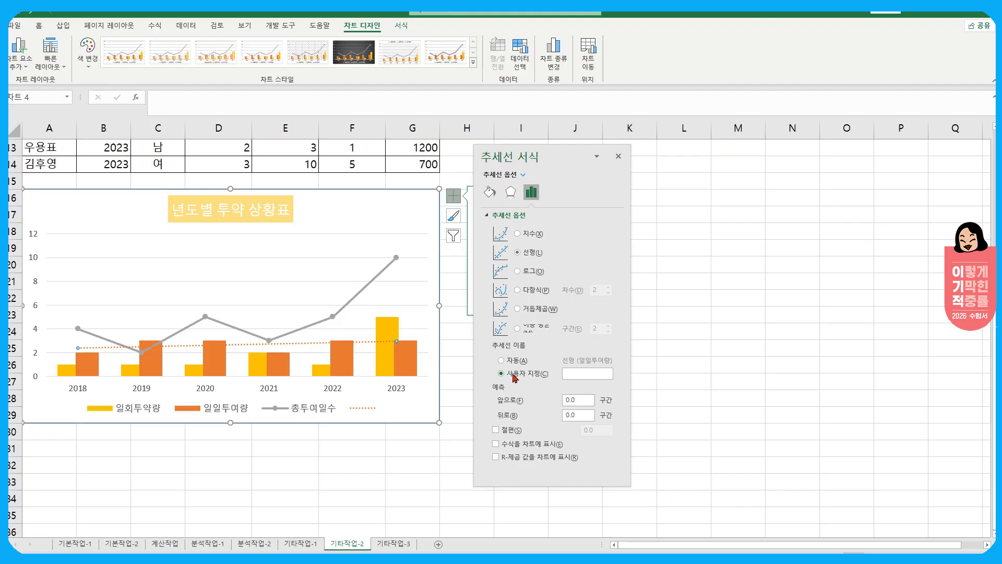
left_click(586, 374)
type("일일투여추세선")
key("Return")
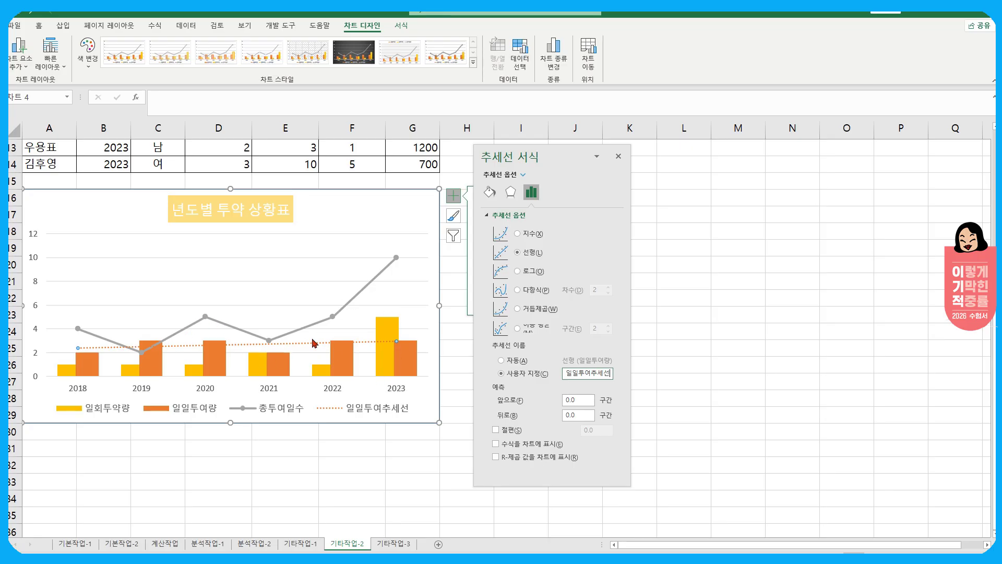
Add a data label to only the 2022 point of the 총투여일수 line and position it above the point (위쪽)
left_click(295, 331)
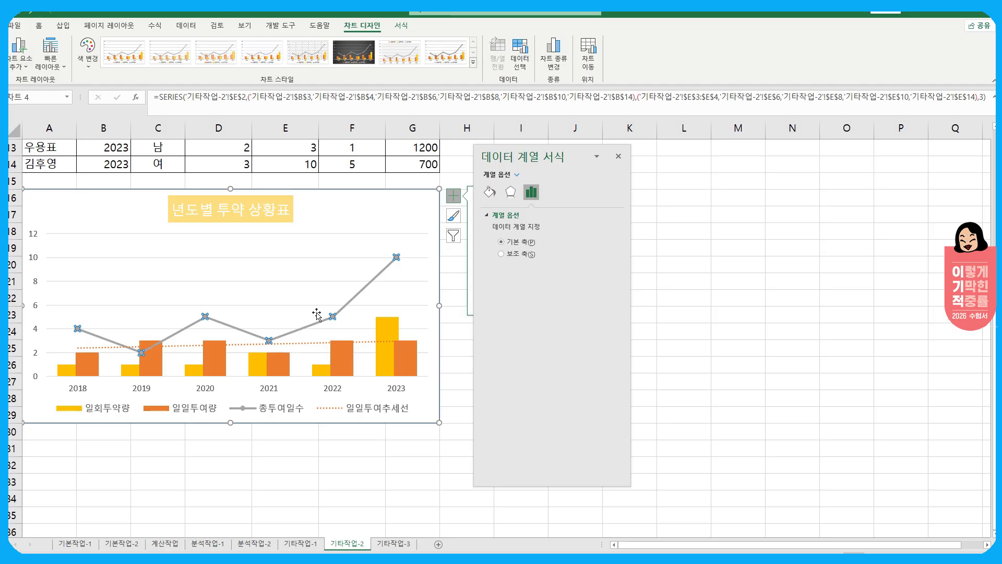
left_click(334, 317)
right_click(333, 317)
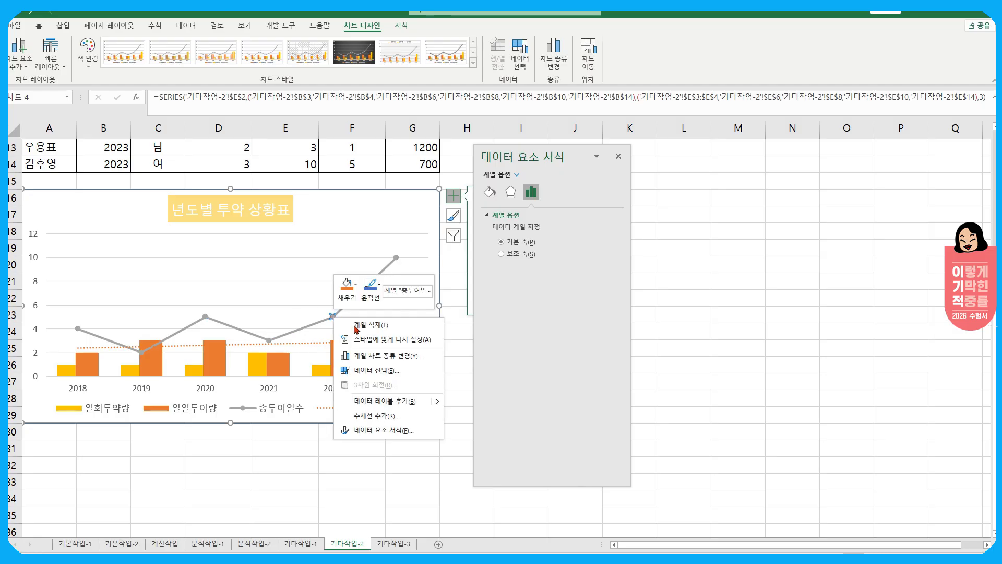
left_click(378, 402)
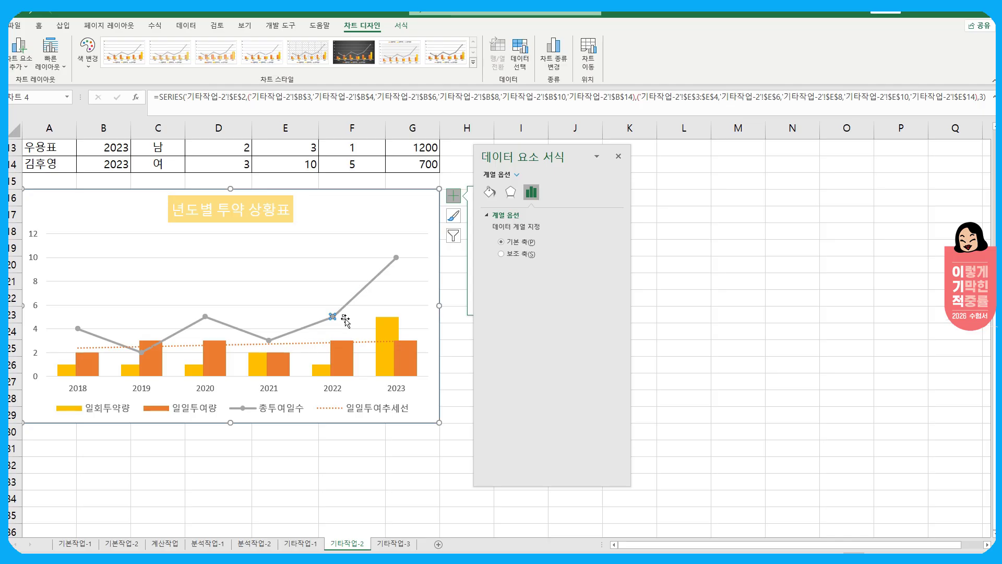
left_click(343, 318)
left_click(554, 193)
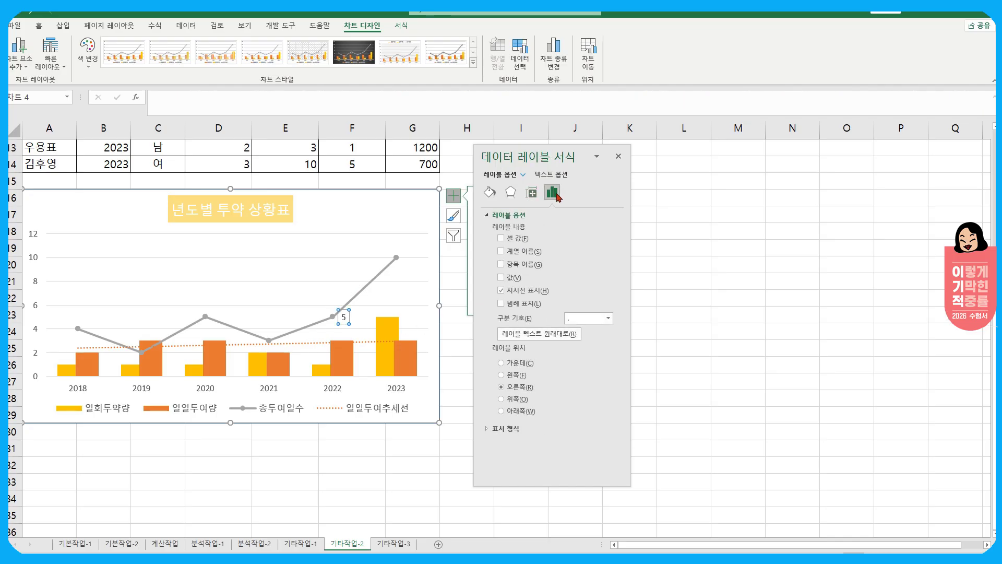
left_click(501, 399)
Set the text direction of the 2022 data label to rotate all text 270° (모든 텍스트 270도 회전)
left_click(532, 193)
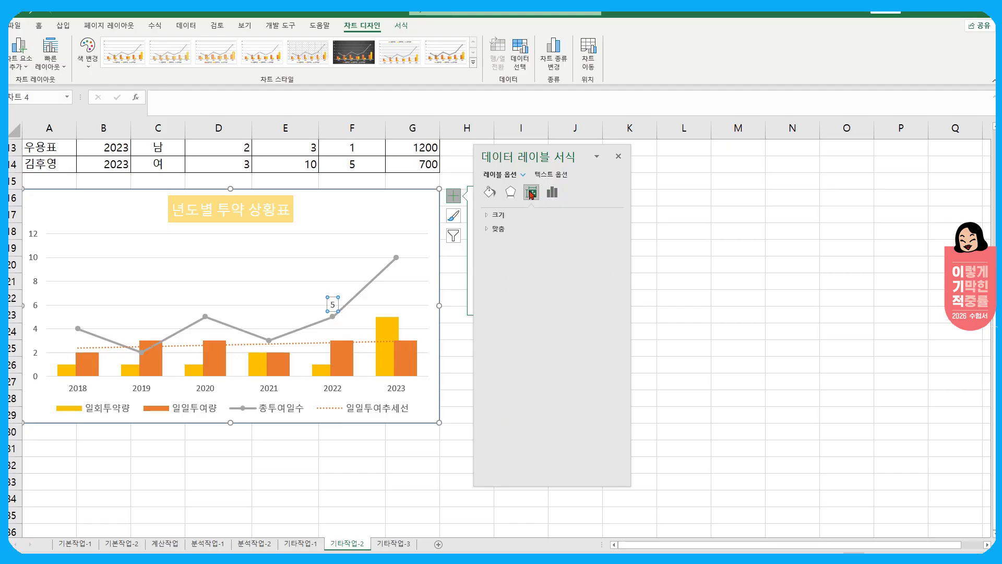
left_click(517, 229)
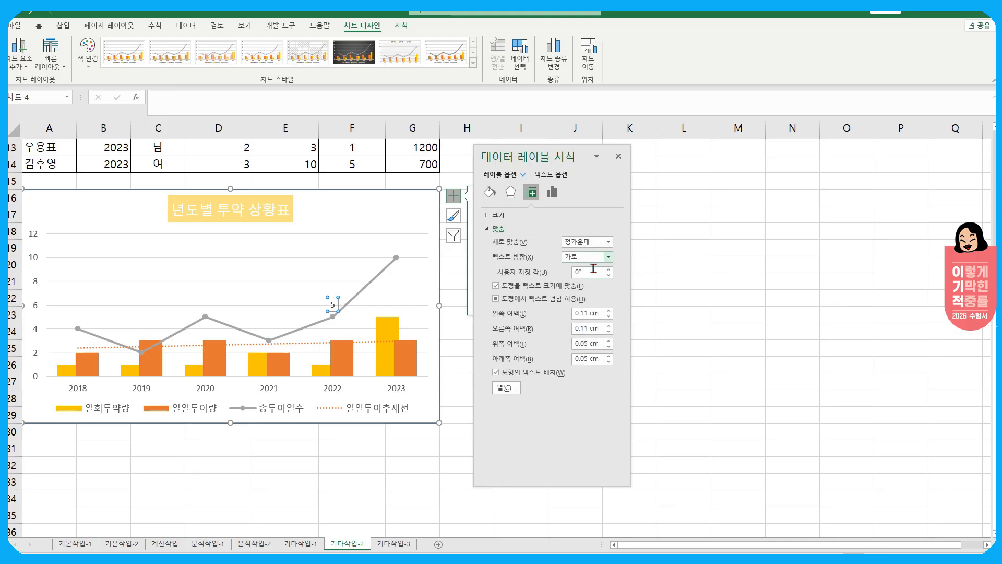
left_click(591, 272)
left_click(607, 257)
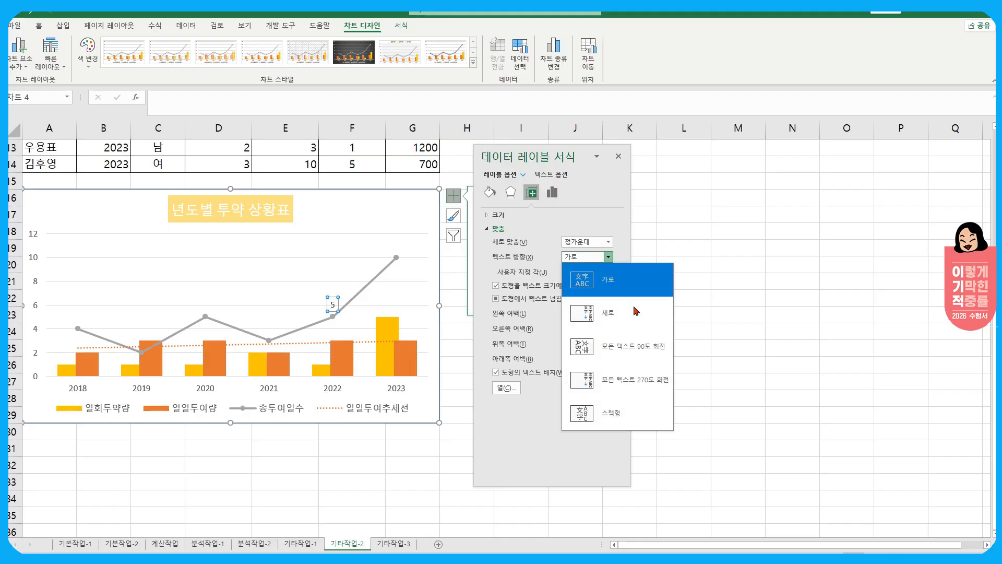
left_click(645, 379)
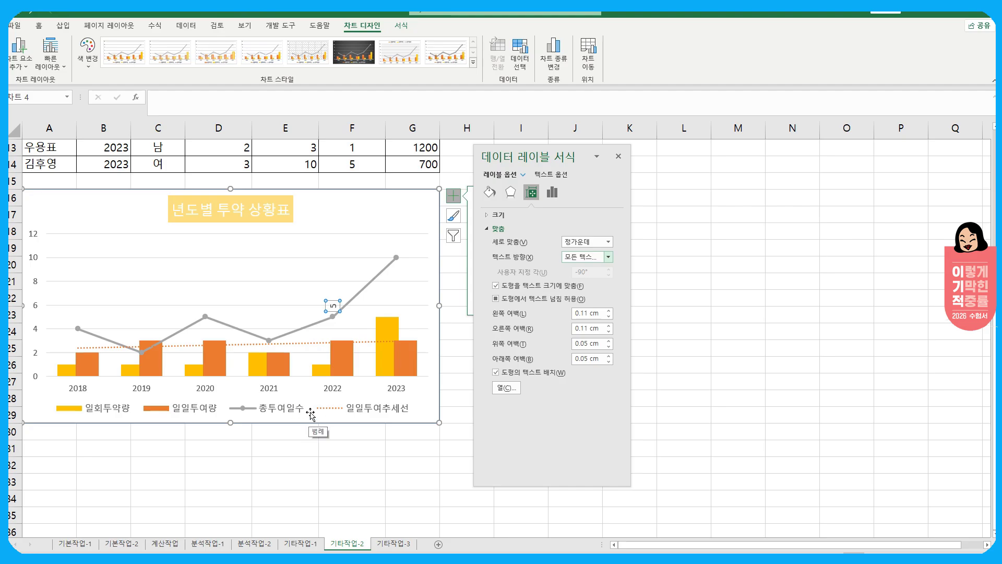
left_click(426, 410)
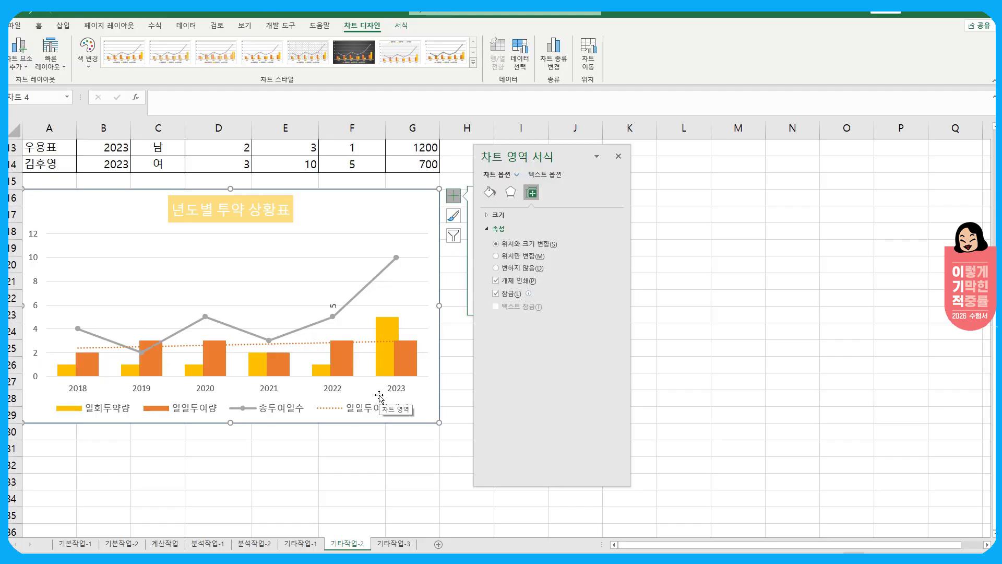
Examine the fill options of the 일일투여량 and 일회투약량 column series
left_click(405, 368)
left_click(490, 192)
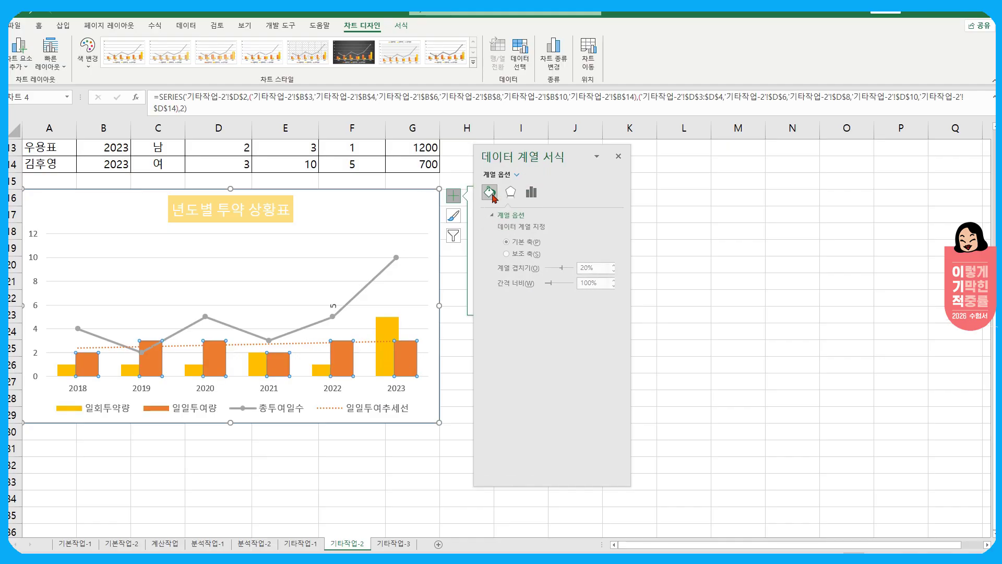
left_click(520, 217)
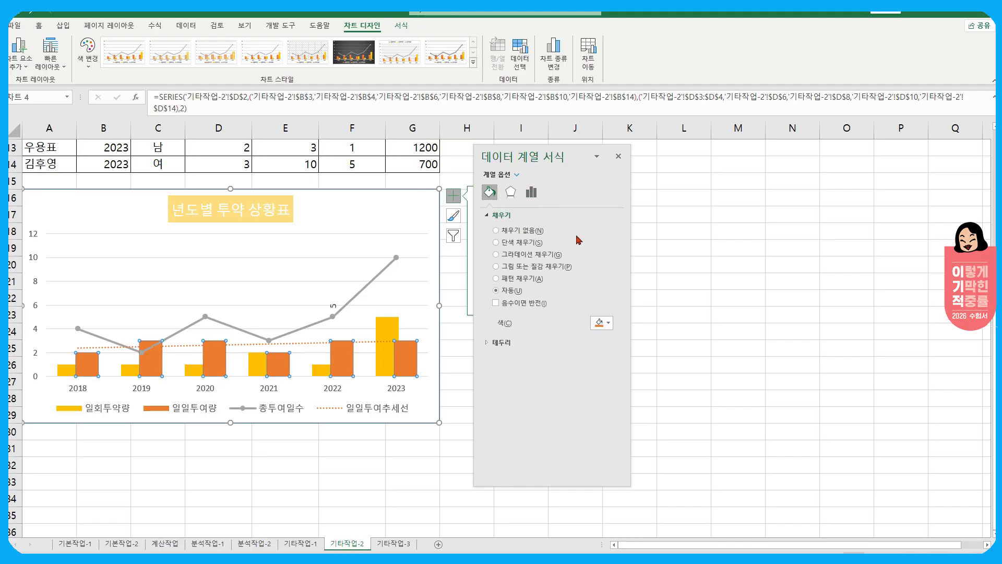
left_click(387, 332)
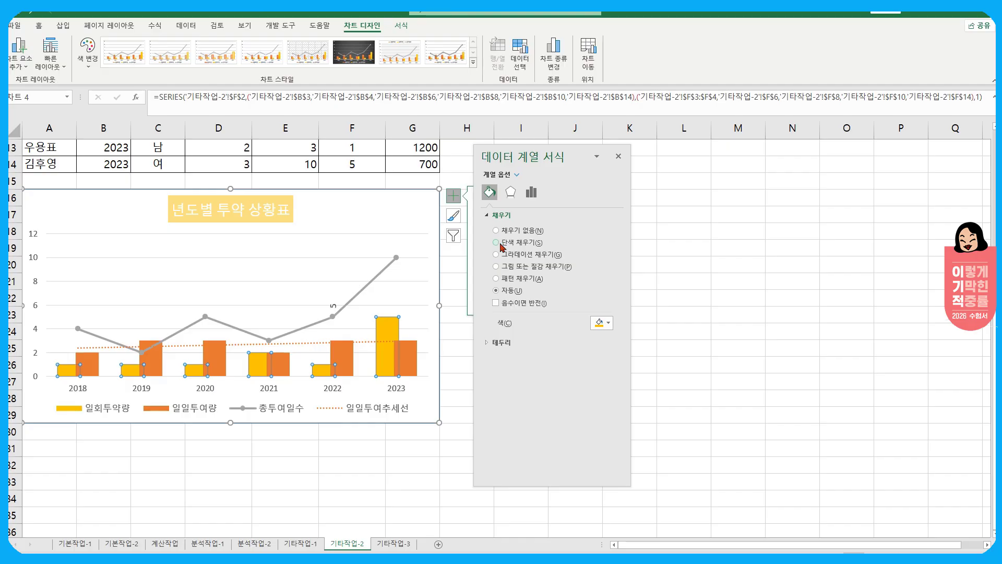
left_click(383, 212)
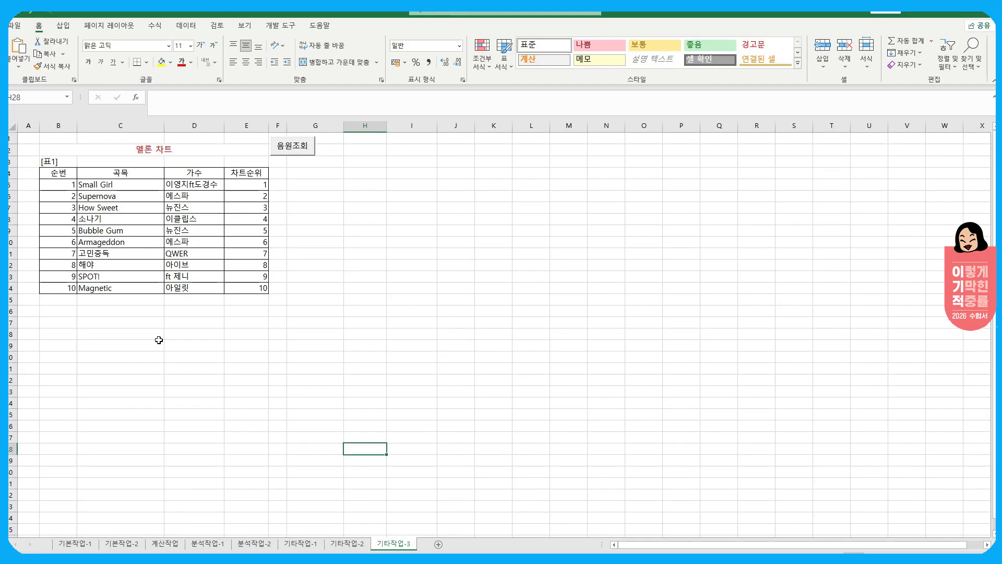
On sheet 기타작업-3, turn on design mode and open the click event procedure of the 음원조회 command button
left_click(183, 358)
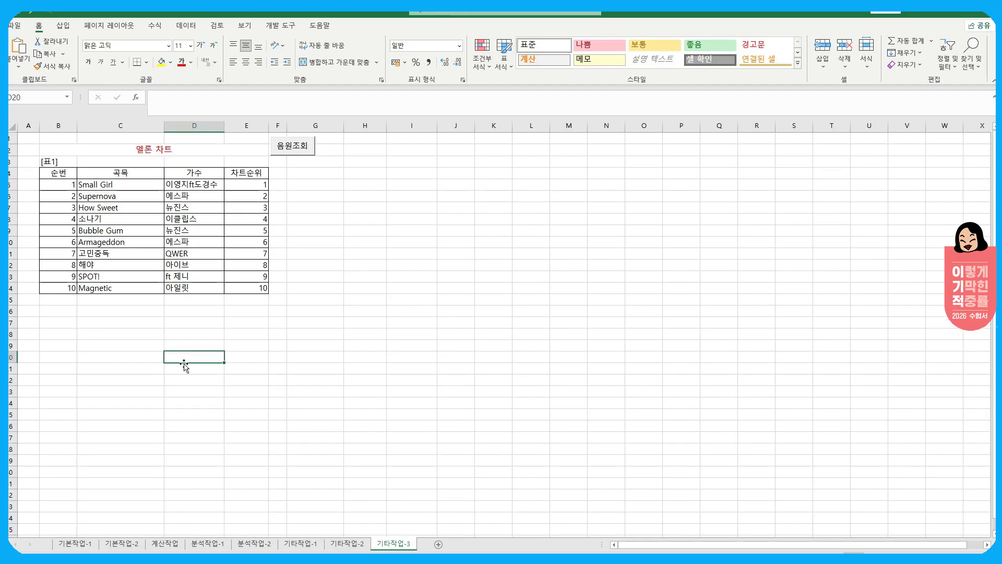
scroll(184, 366, "up", 1)
scroll(187, 368, "up", 1)
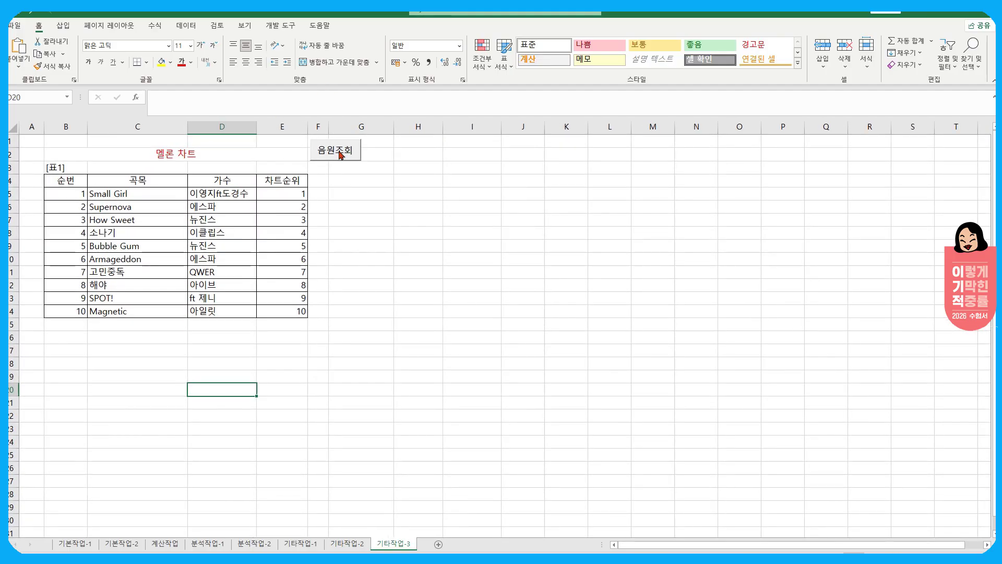
left_click(388, 245)
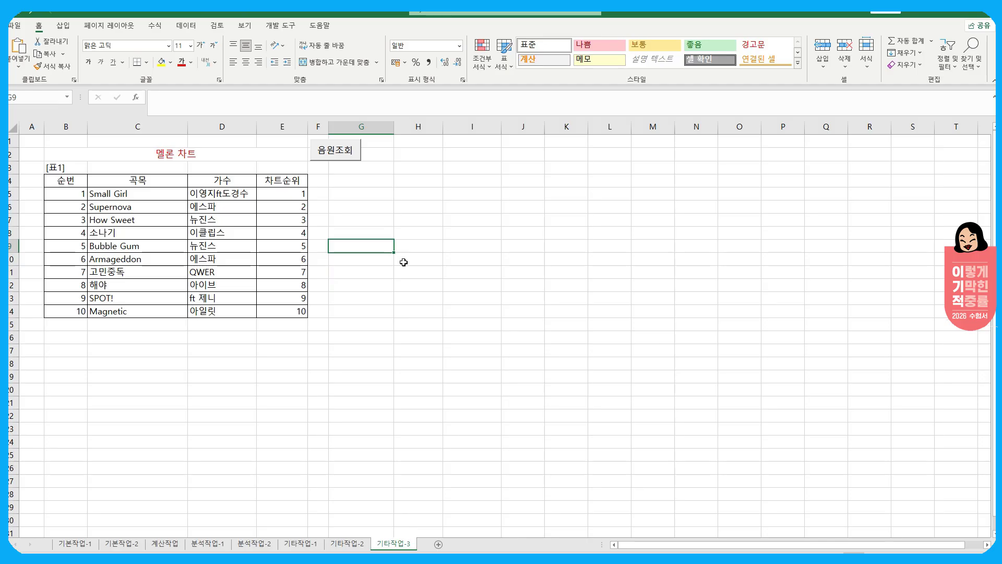
left_click(280, 25)
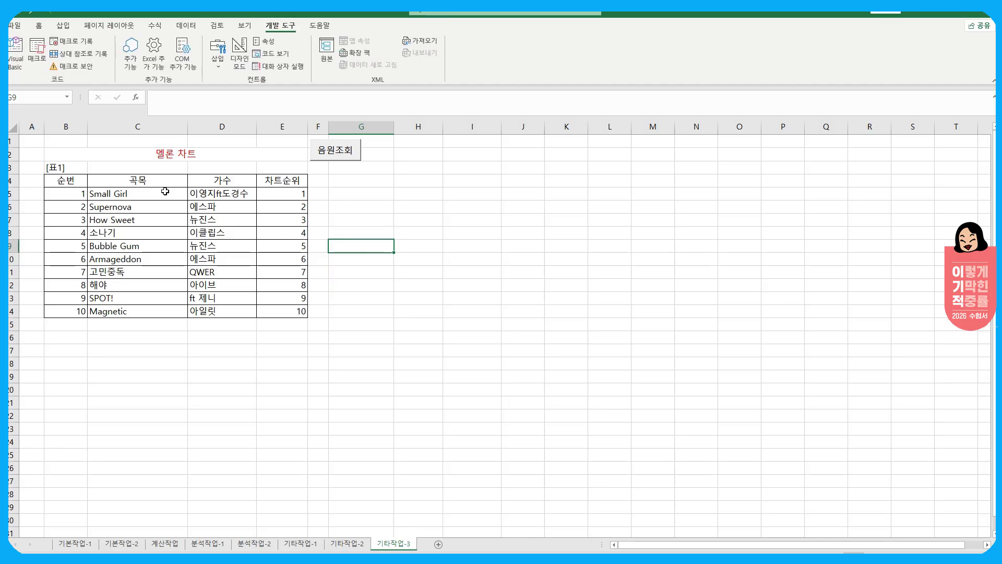
left_click(240, 52)
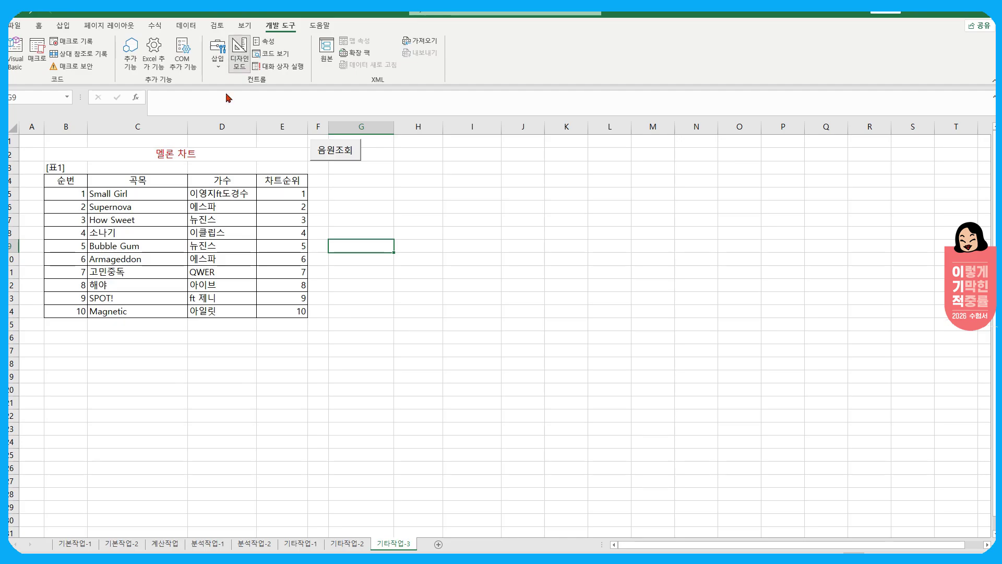
double_click(336, 152)
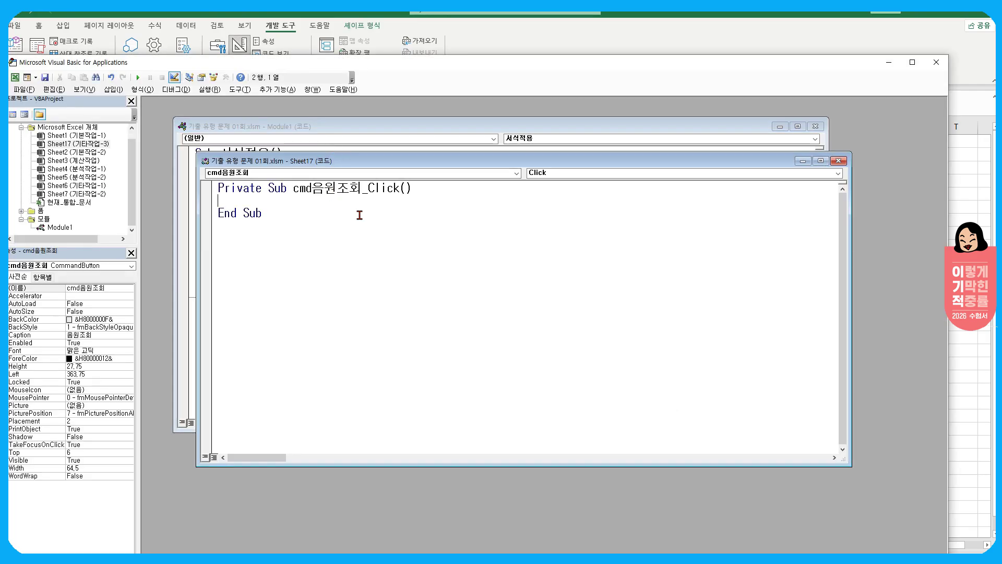
Enter the statement 음원순위.Show inside the cmd음원조회_Click procedure
type("음원순우")
type("위.")
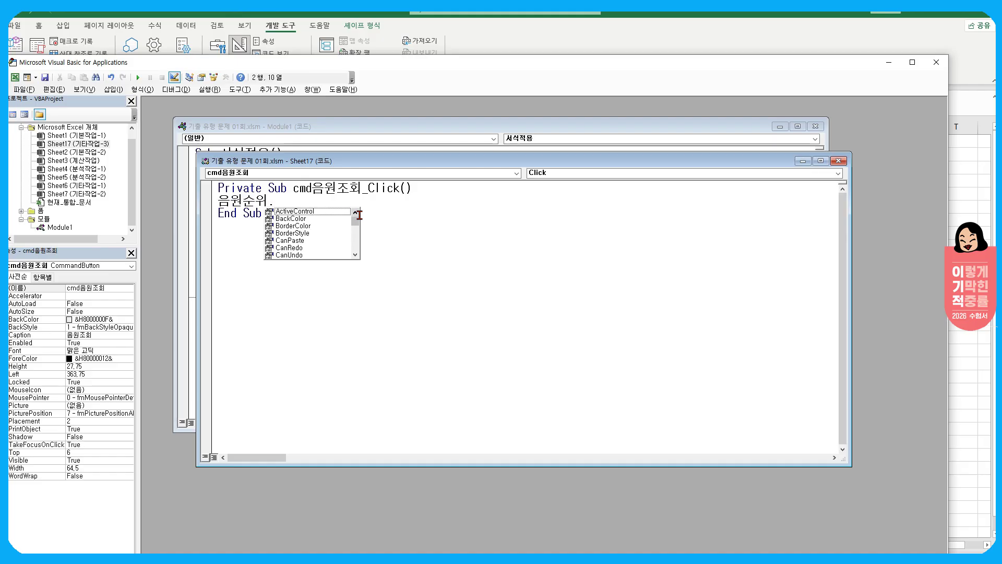
type("sh")
key("Tab")
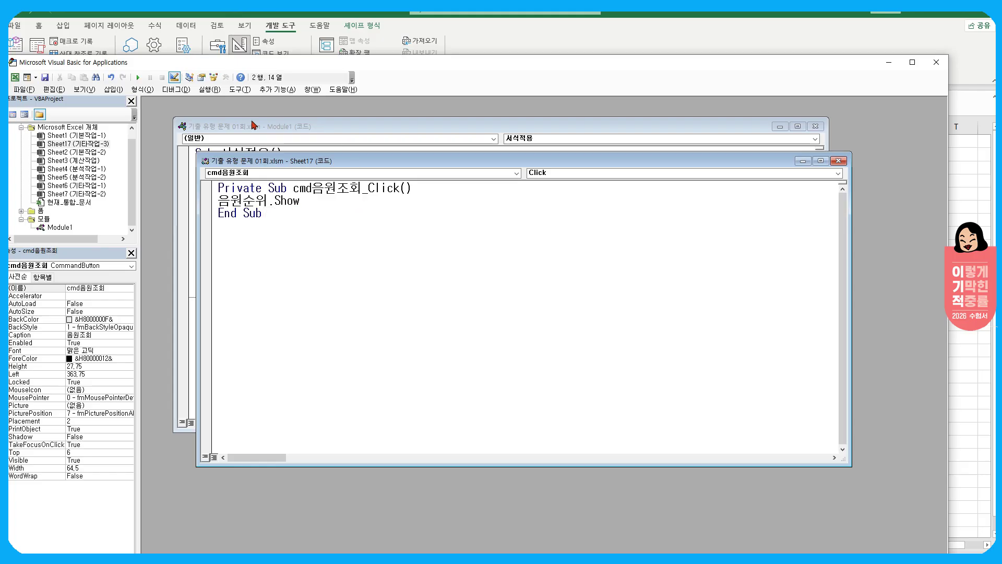
Run the procedure to display the 음원순위 form, examine its input fields beside the 멜론 차트 table, and close the form
left_click(139, 80)
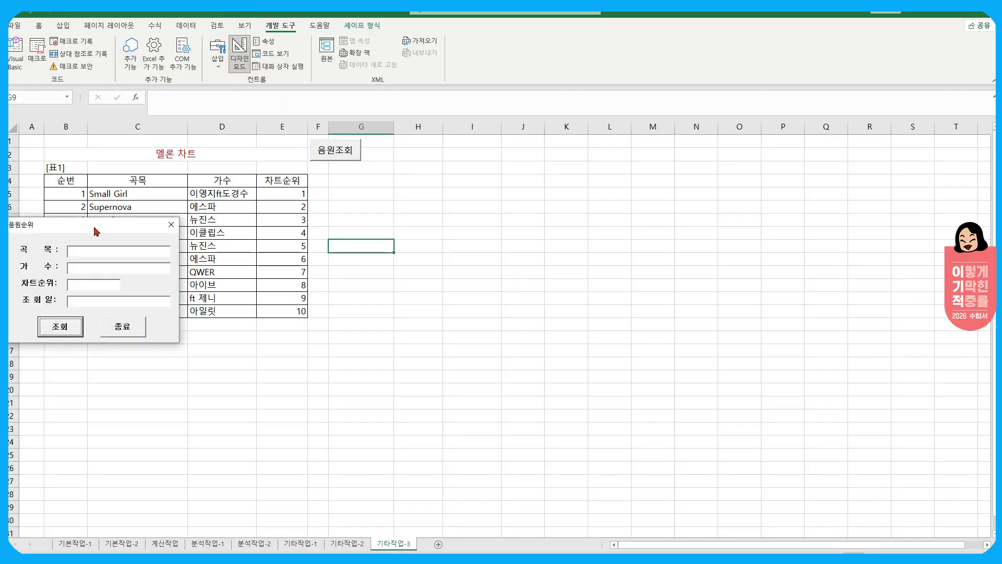
left_click_drag(98, 230, 268, 251)
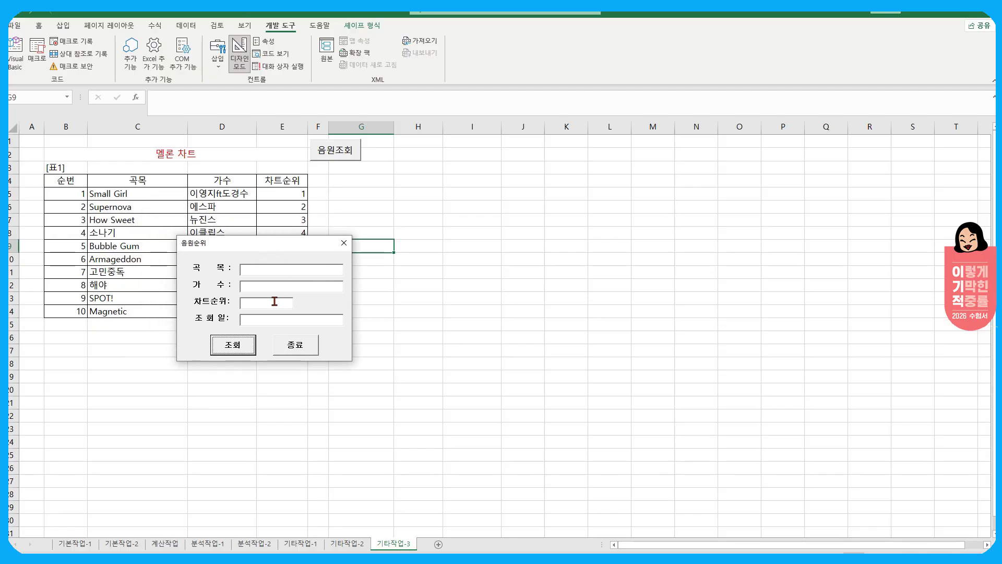
left_click(261, 271)
left_click(260, 286)
left_click(255, 319)
left_click(256, 290)
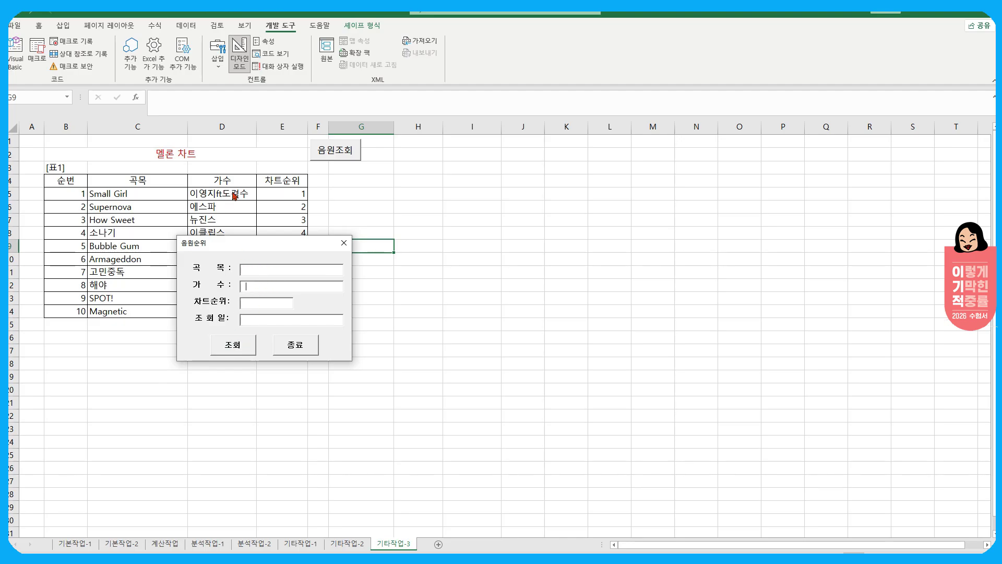
left_click(256, 302)
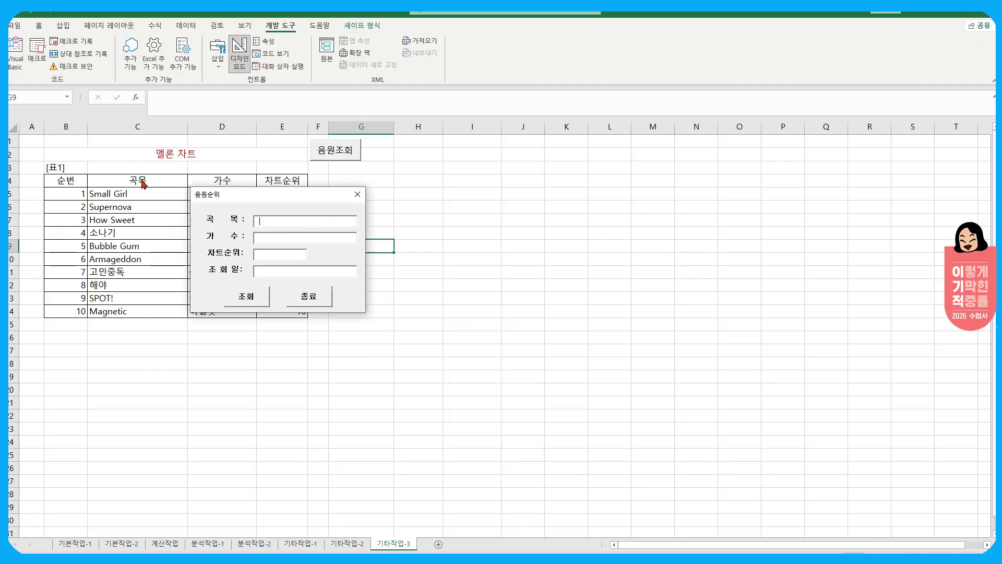
left_click(280, 221)
left_click(358, 194)
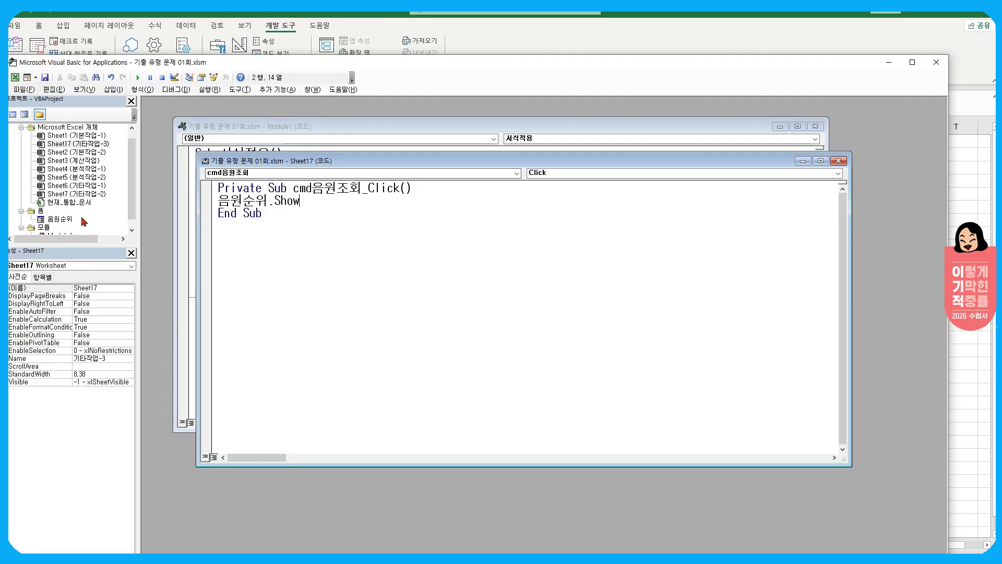
Open the 음원순위 form in the designer, move the Visual Basic editor below the table headings, and open the form's code
left_click_drag(134, 197, 134, 217)
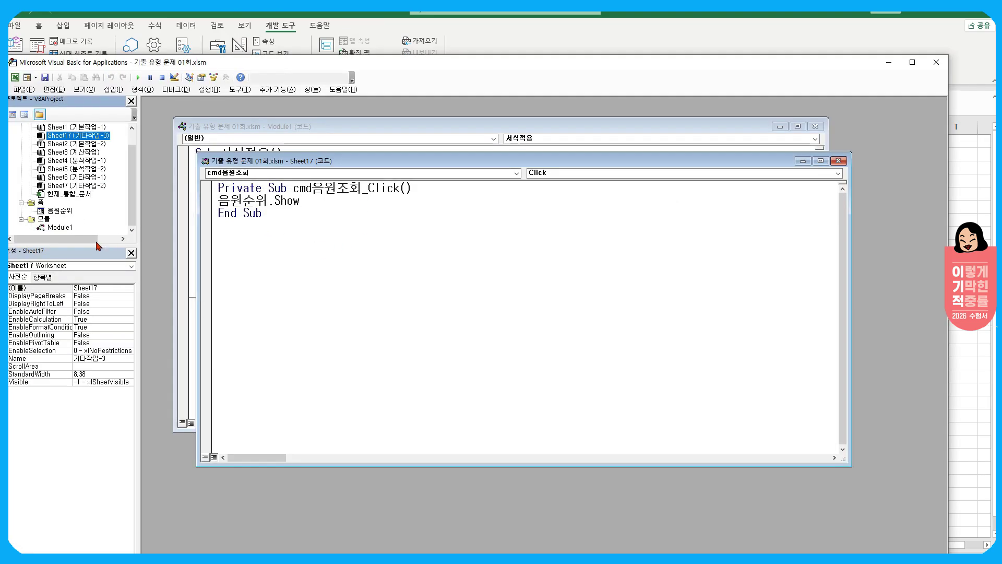
left_click(60, 228)
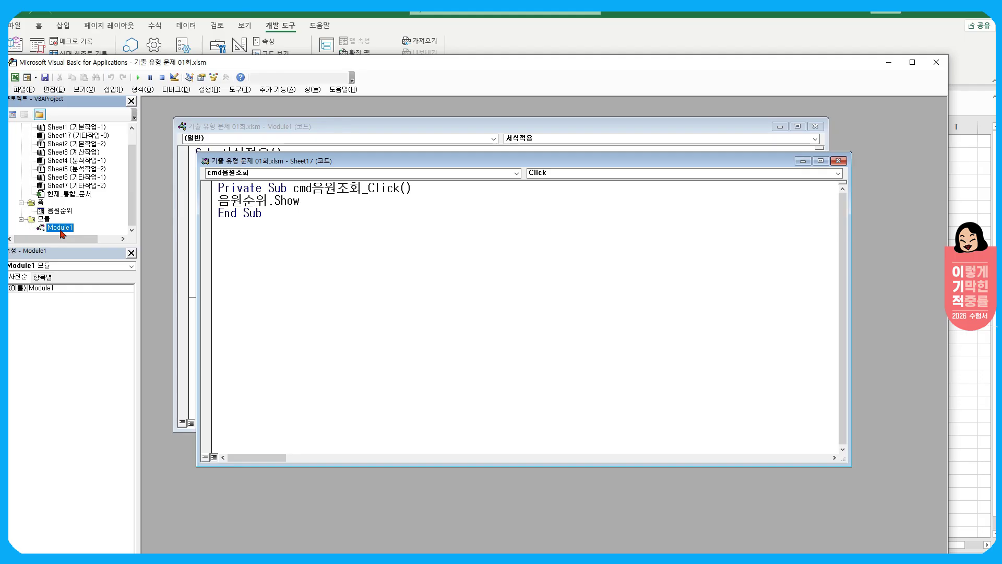
left_click_drag(267, 163, 270, 280)
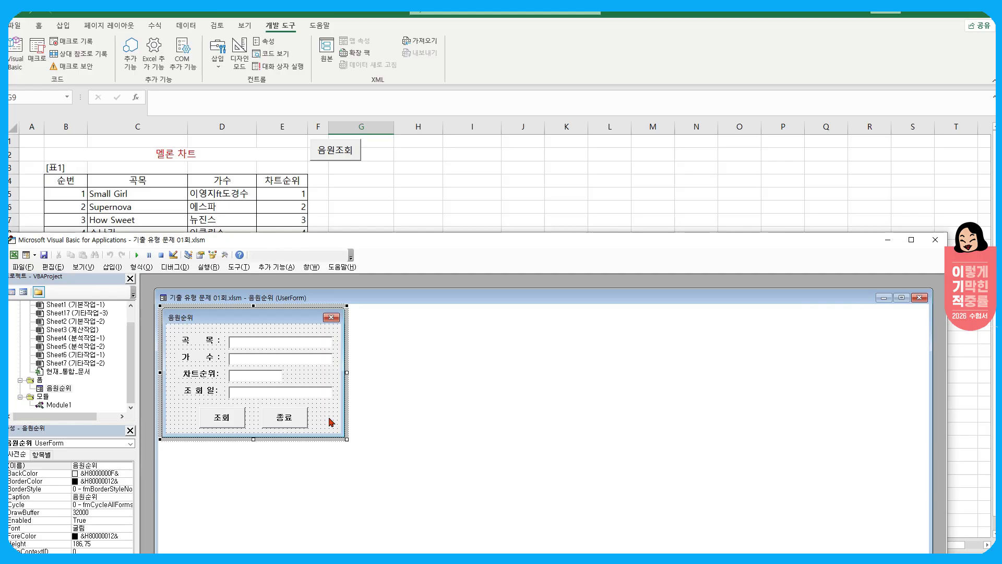
double_click(331, 422)
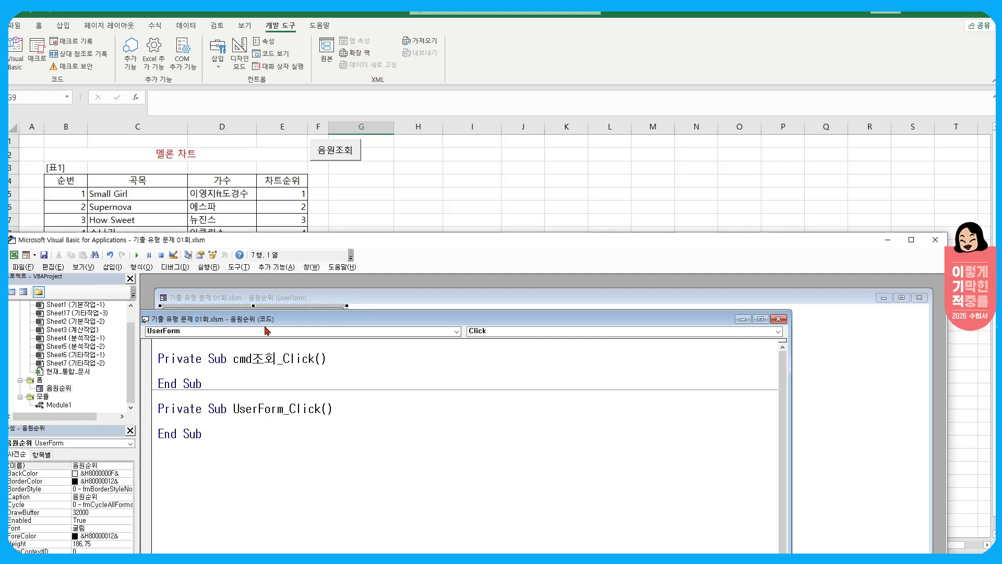
Place the code window beside the 음원순위 form layout, inspect the 가수, 차트순위 and 조회일 text box names, and return to the code
left_click_drag(268, 326, 487, 294)
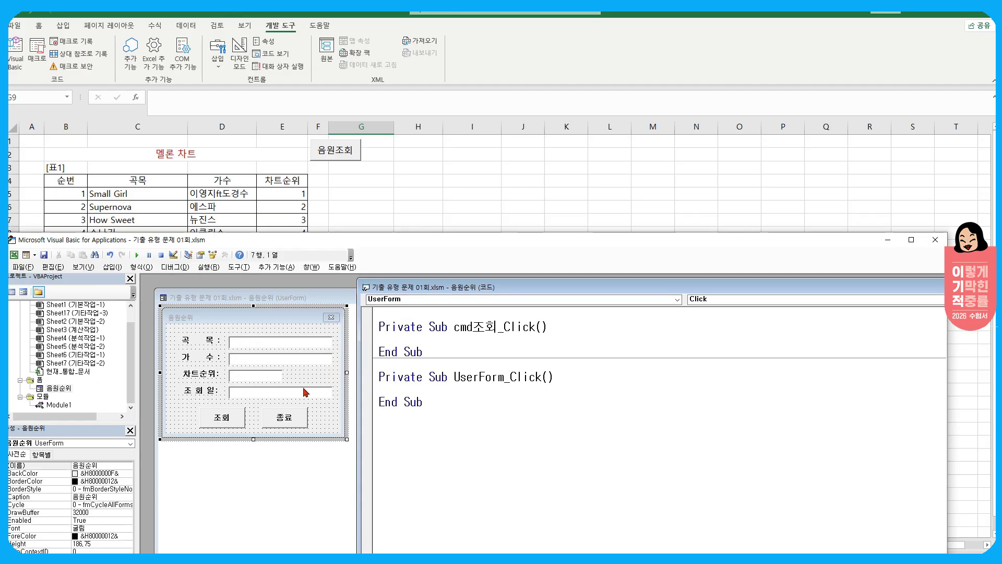
left_click(284, 362)
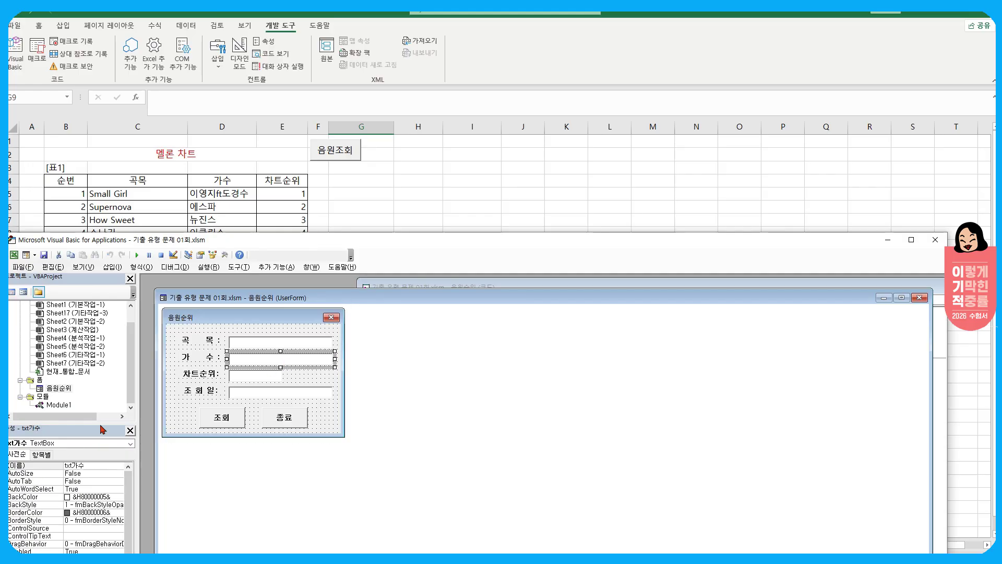
left_click(251, 381)
left_click(256, 395)
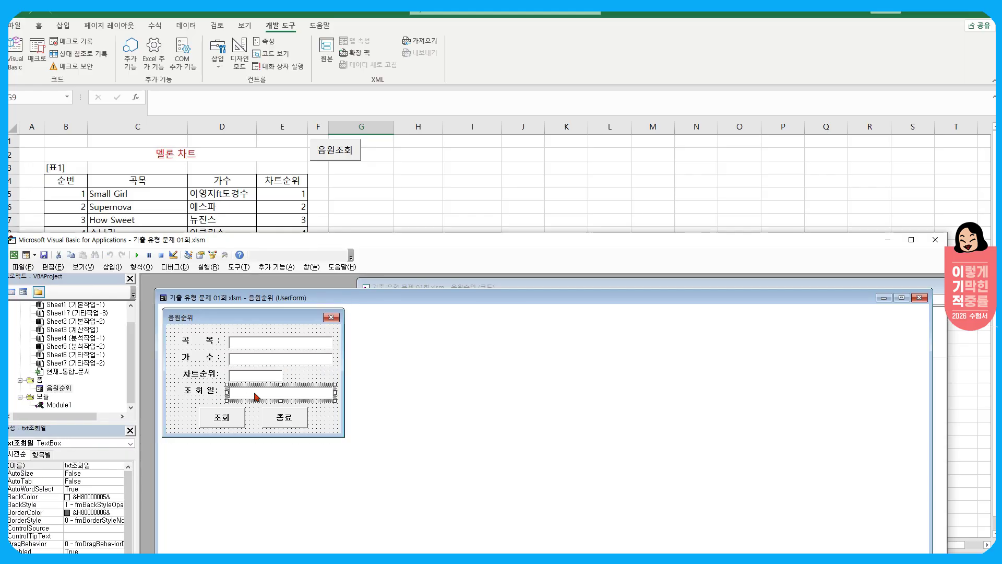
left_click(470, 287)
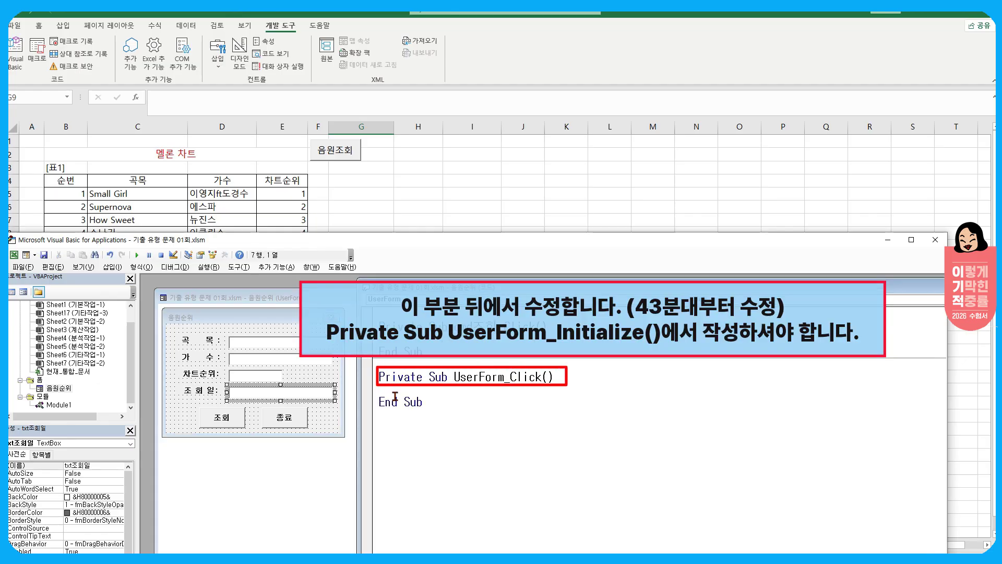
Add the statement txt가수.Enabled = False inside the UserForm_Click procedure
type("txt조회")
type(".")
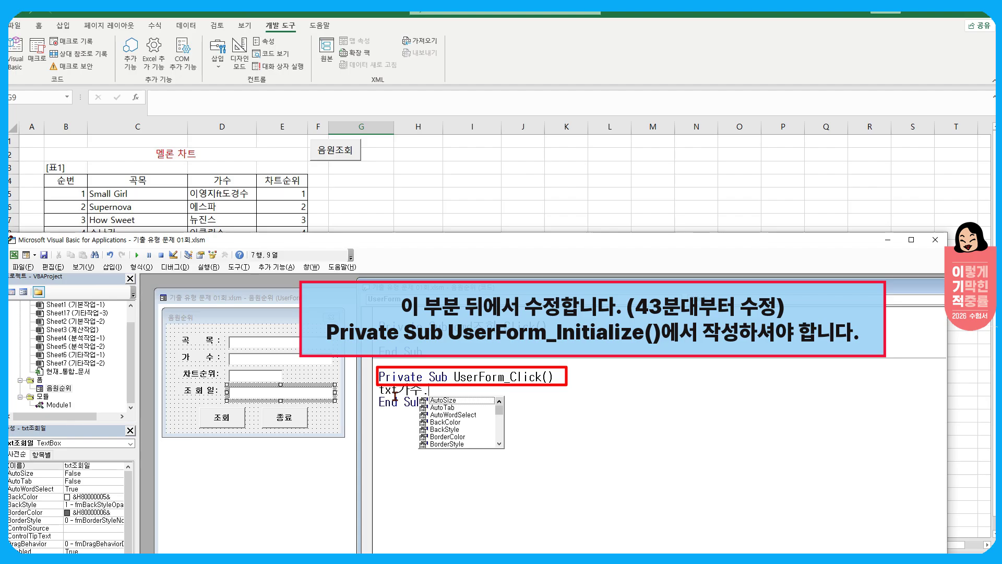
type("Enabled")
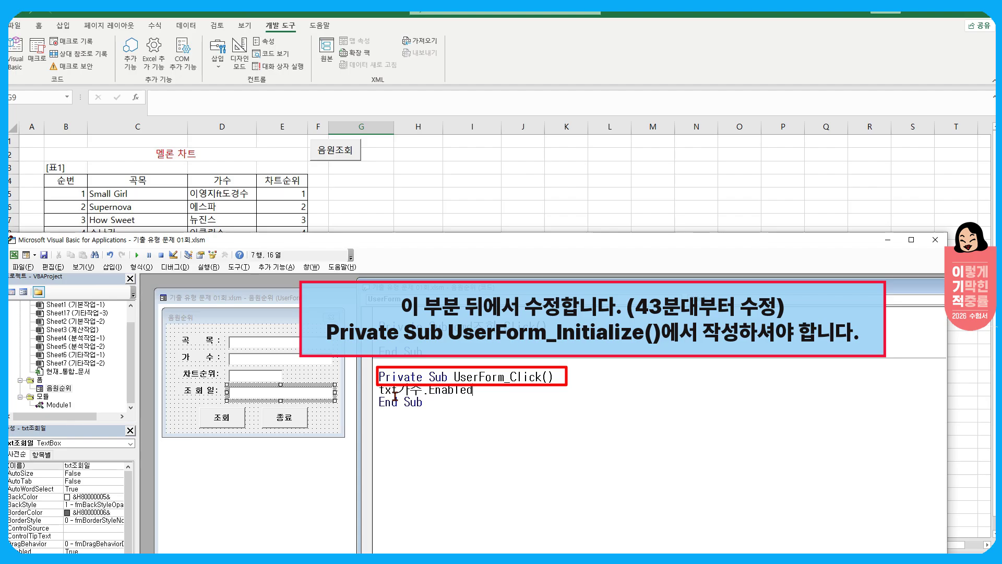
type("=False")
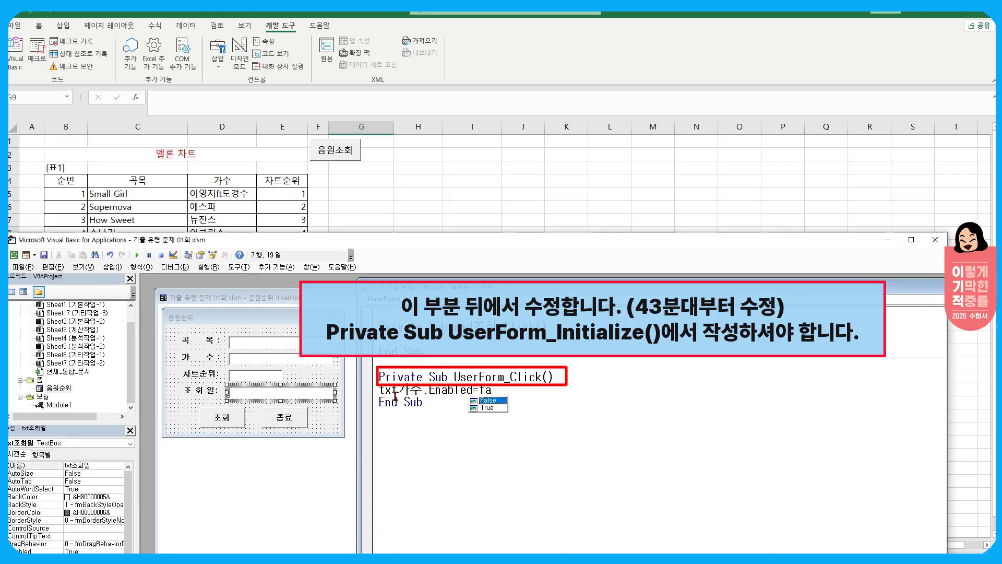
key("Return")
Below it, add the statements txt차트순위.Enabled = False and txt조회일.Enabled = False
type("tx")
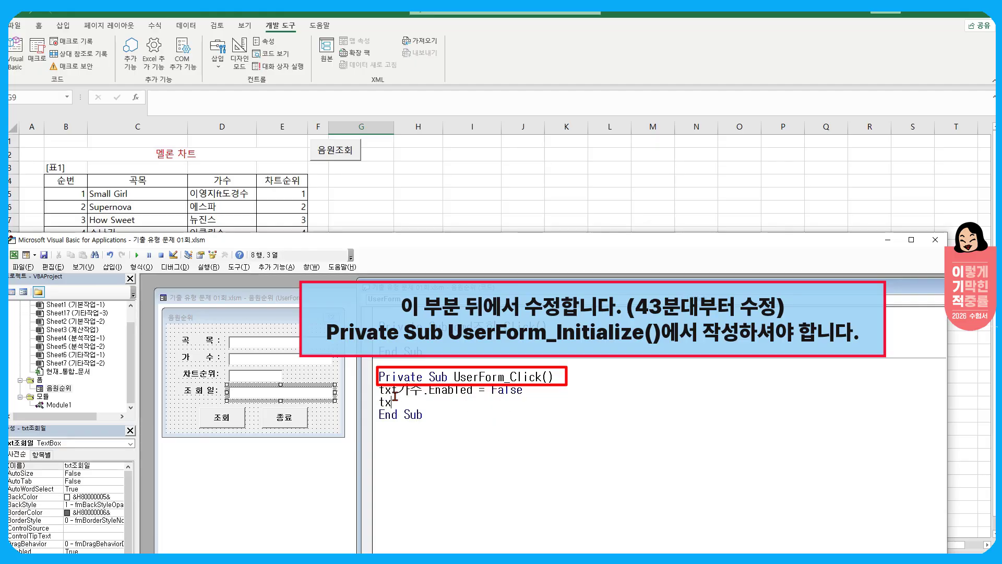
type("t차트순위.Enabled ")
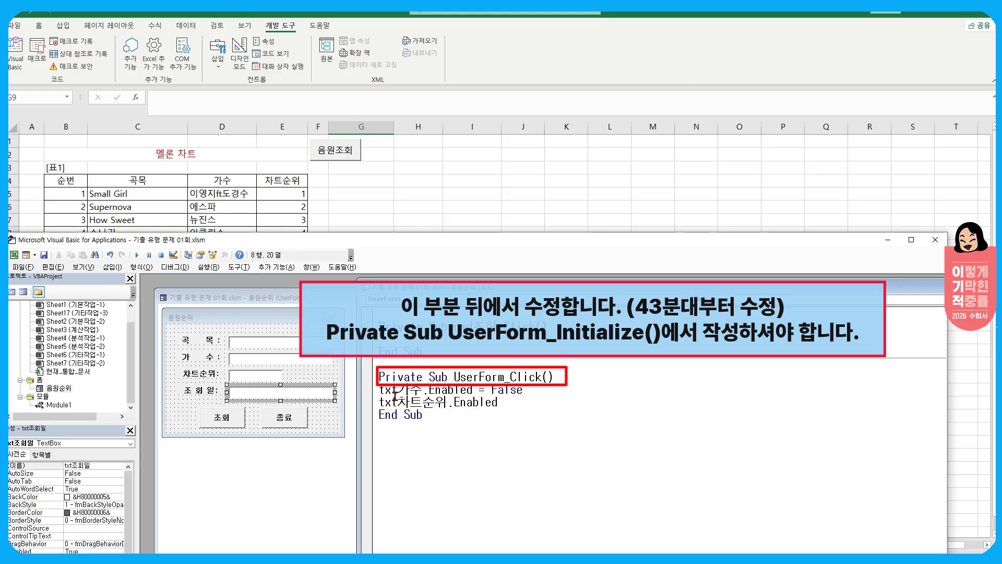
type("= False")
key("Return")
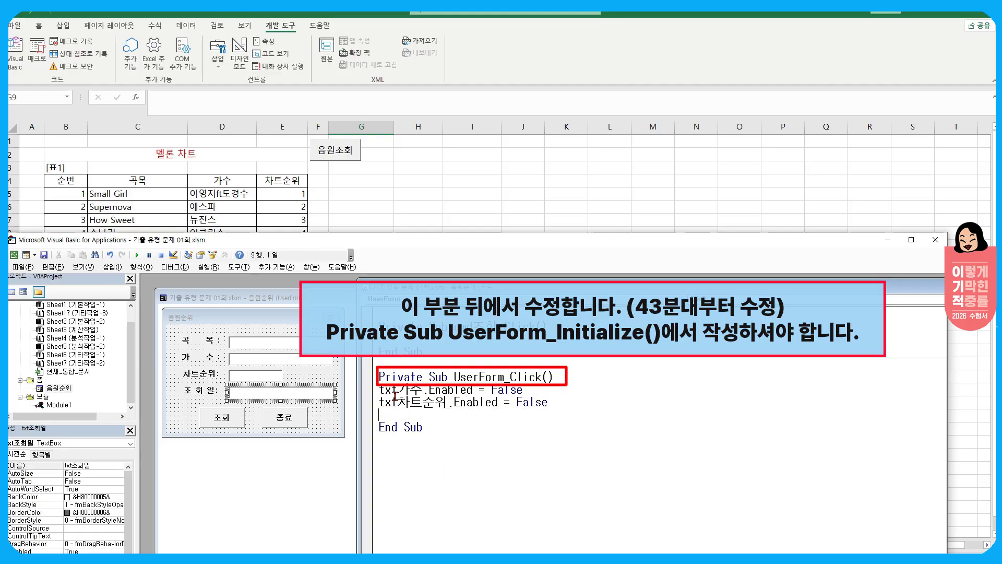
type("txt조회이")
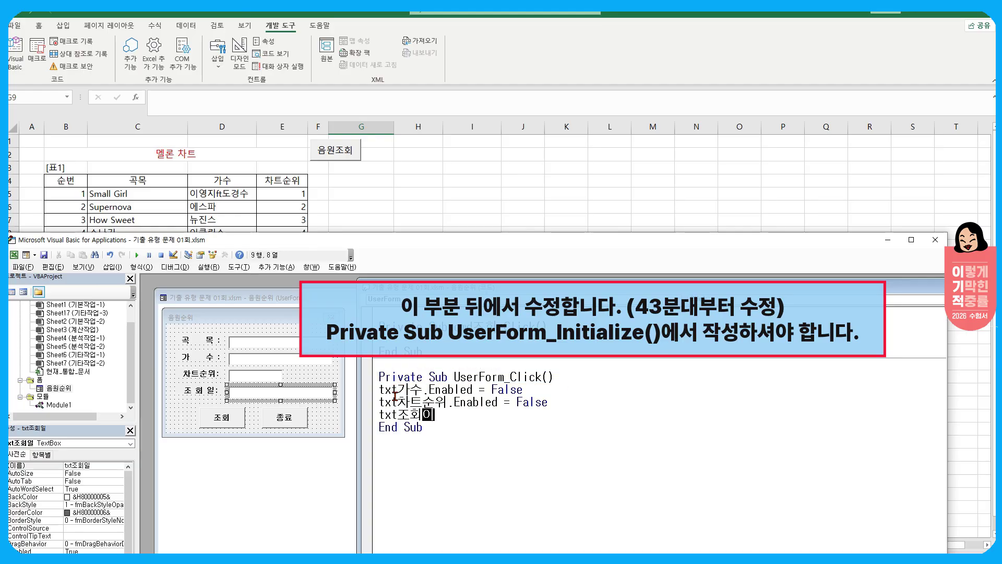
type("ㄹ.Enabled")
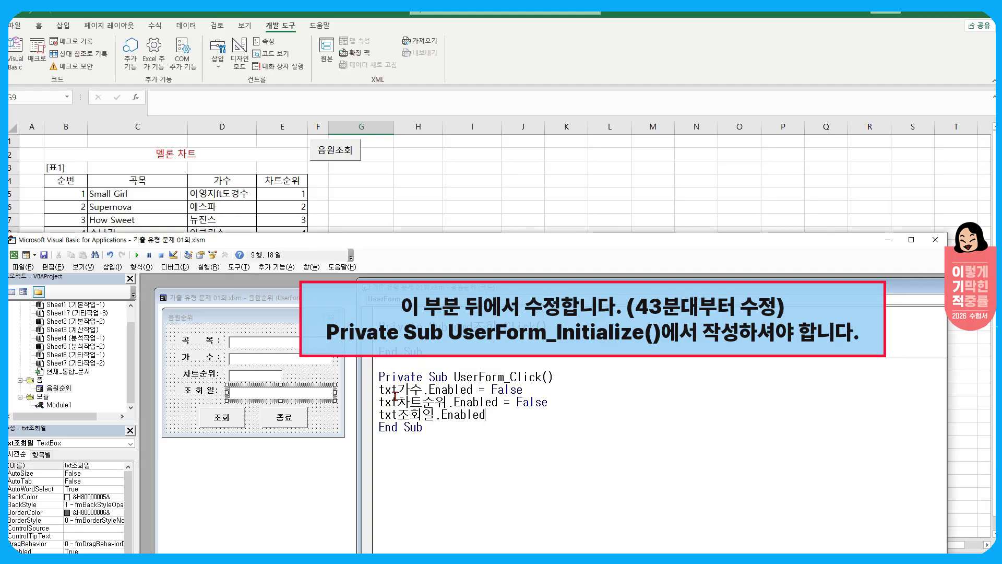
type("=fa")
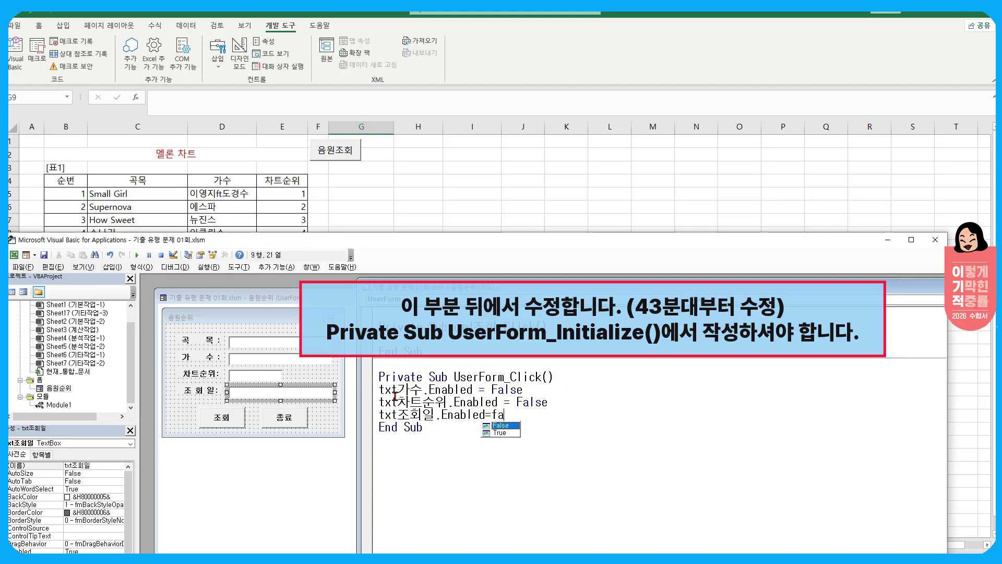
key("Tab")
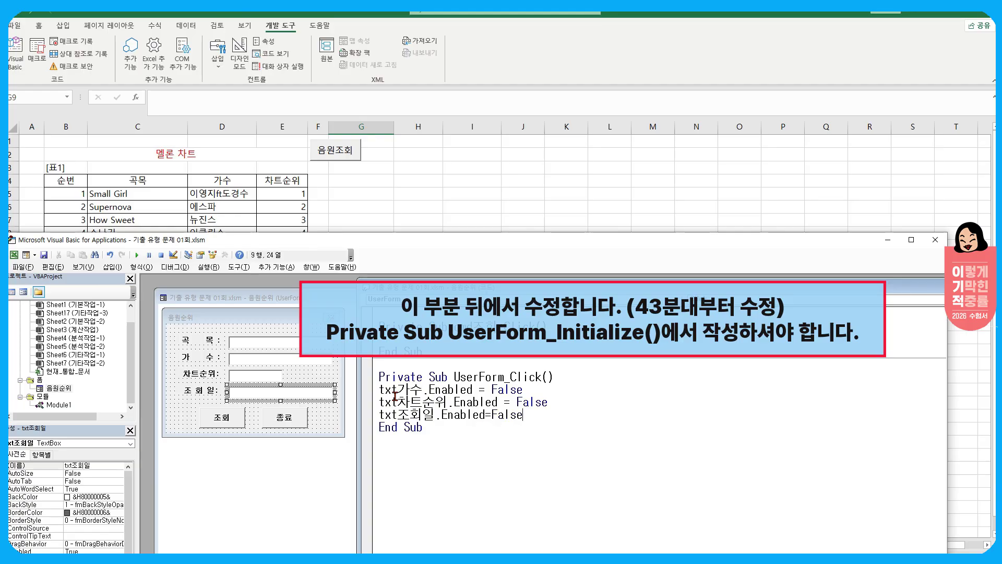
Open the Visual Basic editor options, review the code settings for the automatic member list, and close the dialog
left_click(239, 267)
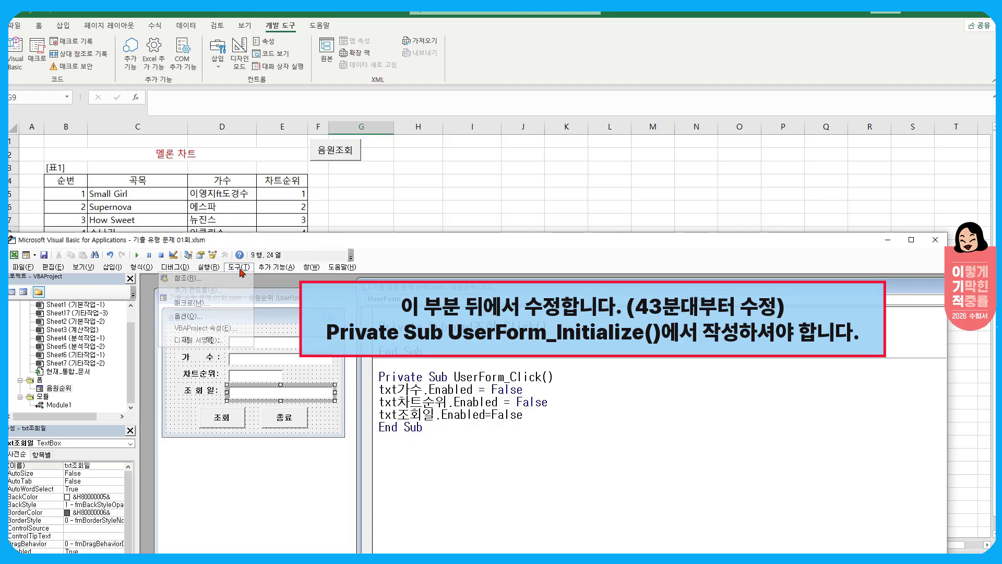
left_click(225, 316)
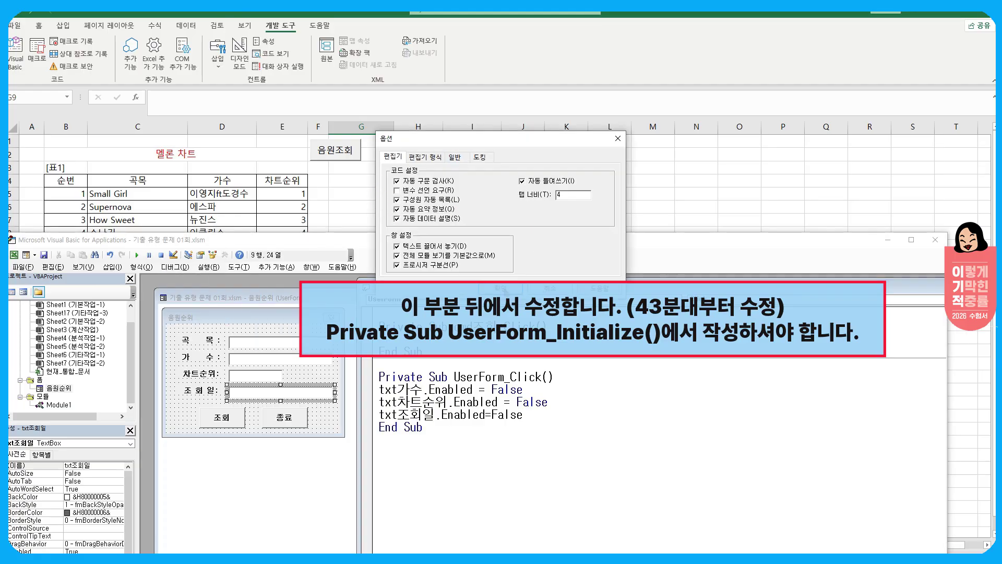
left_click(544, 289)
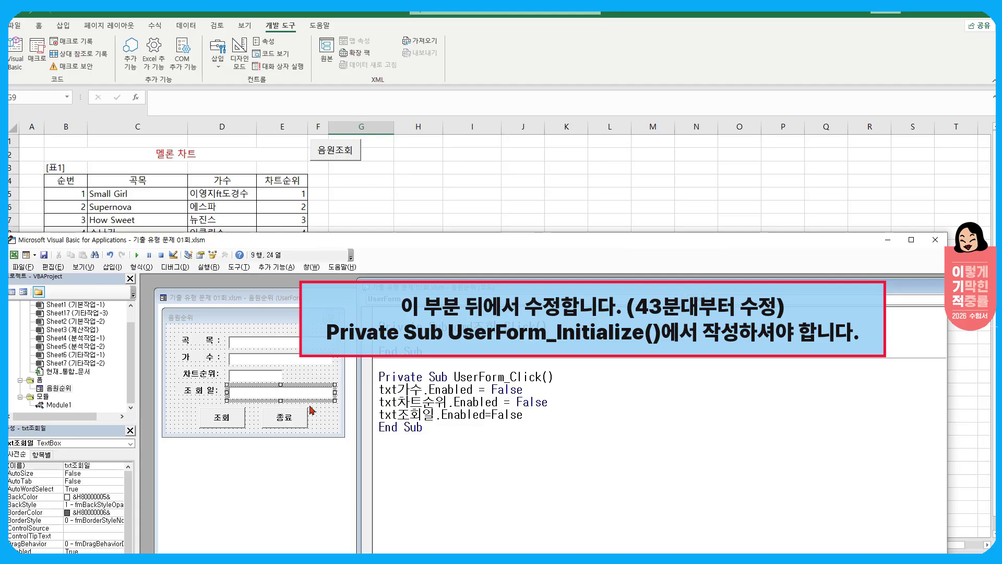
Go to the form's cmd조회_Click procedure, insert an empty line, and move the editor window below the 멜론 차트 table
left_click(224, 423)
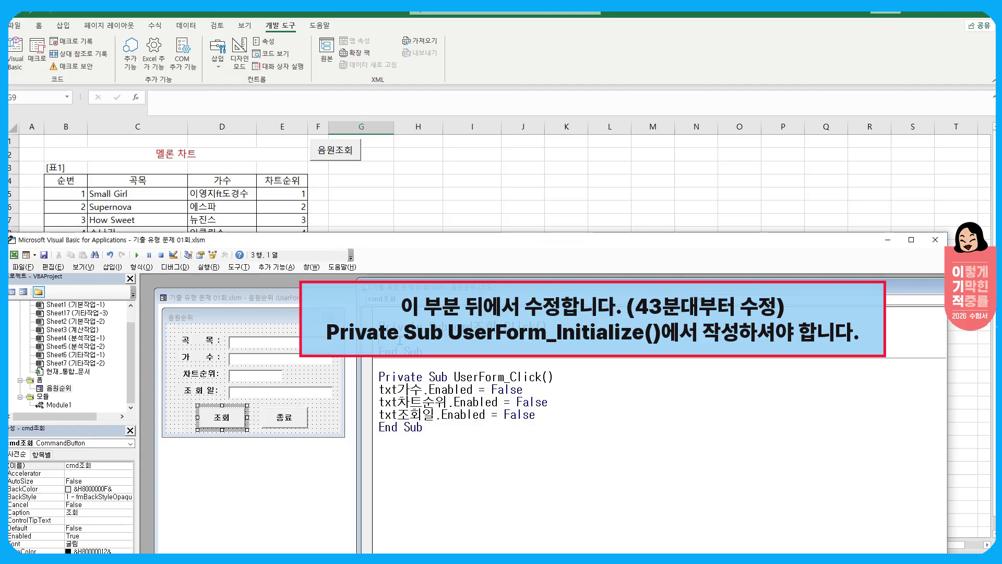
key("Return")
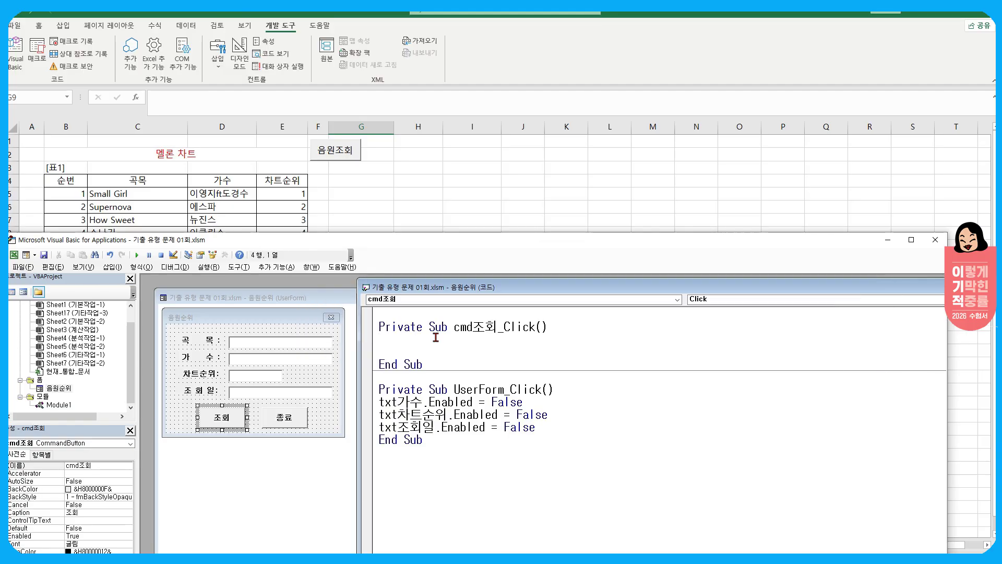
left_click_drag(215, 244, 209, 342)
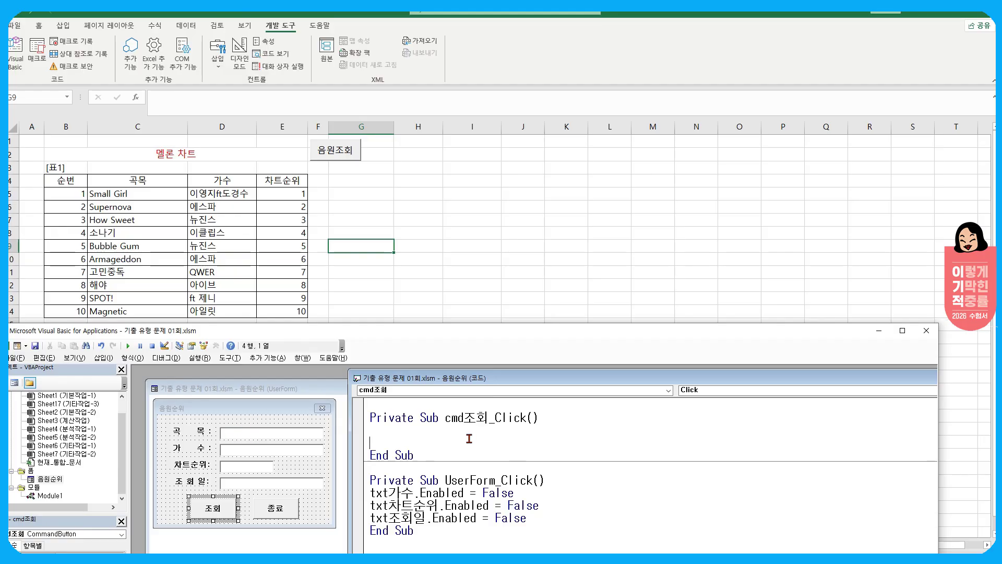
Start a loop in cmd조회_Click with For Each a In Range("c5:c14") and add the line i = a.Row
type("for e")
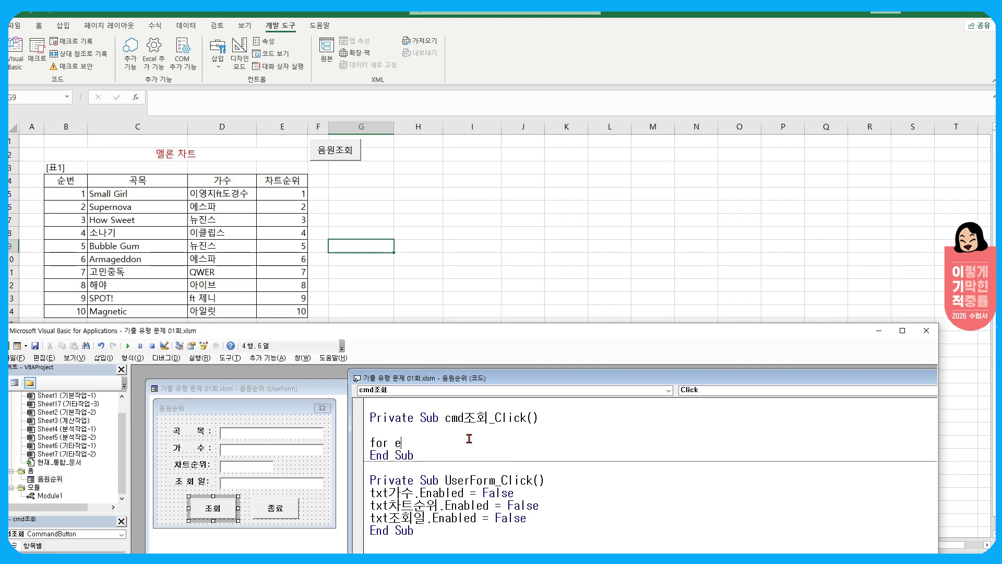
type("ach a in range(\"")
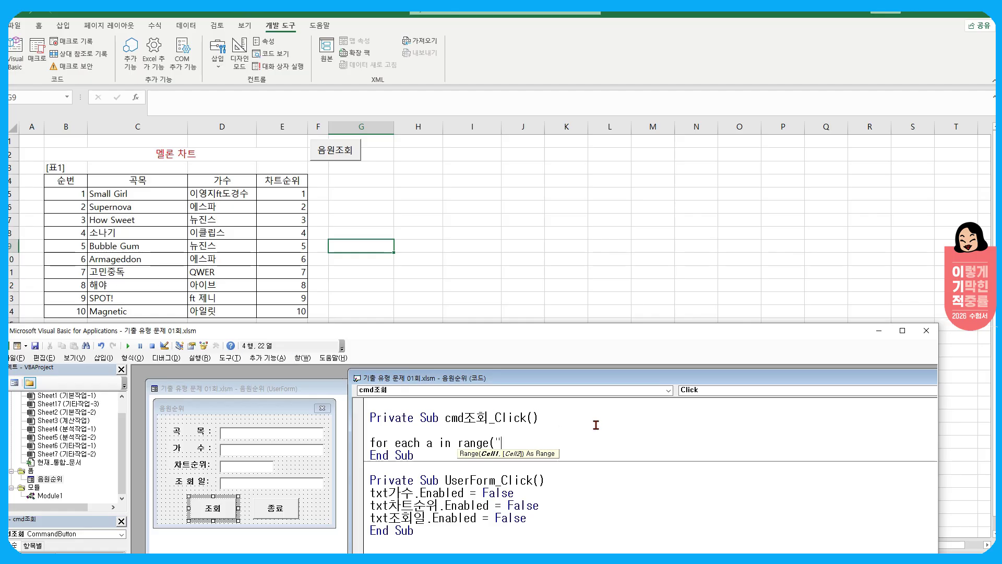
type("c5:c14\")")
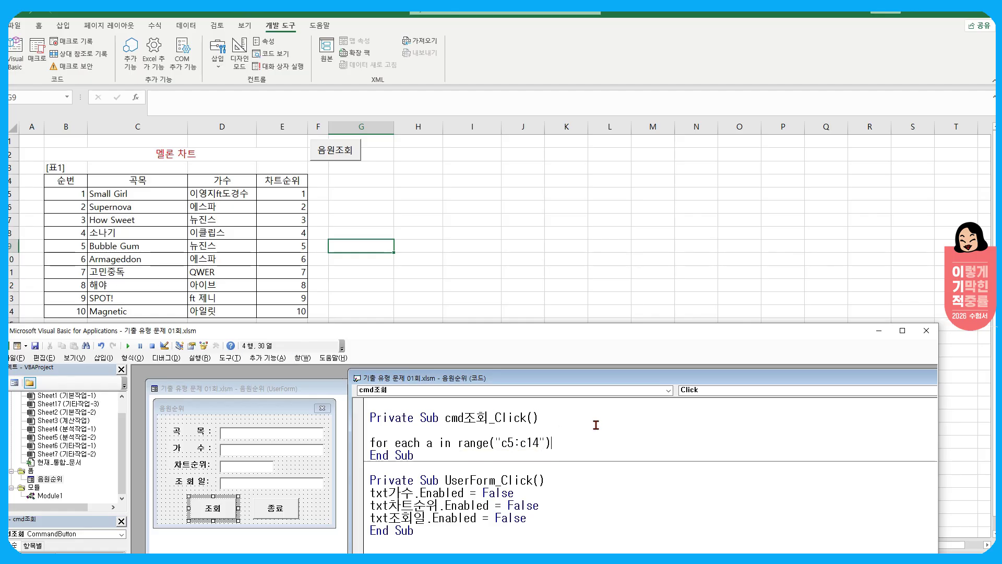
key("Return")
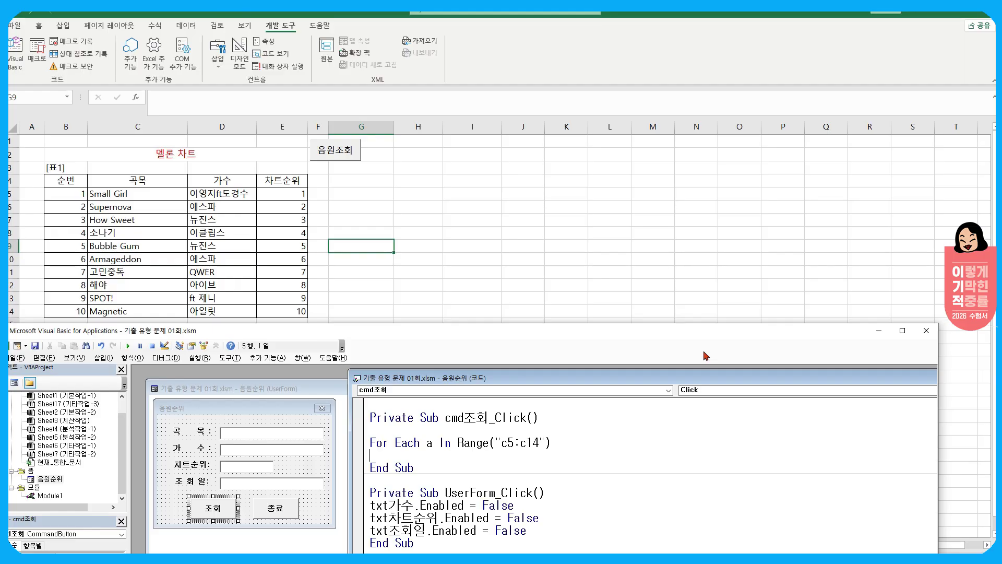
type("i = a.Row")
key("Return")
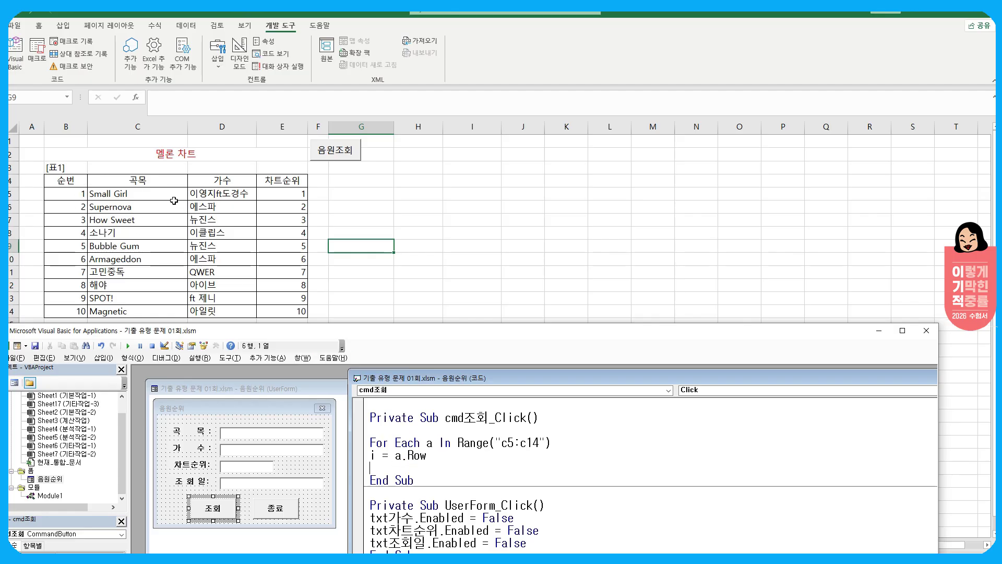
key("ctrl+2")
left_click_drag(365, 465, 381, 463)
left_click_drag(127, 132, 158, 144)
left_click_drag(231, 127, 233, 146)
left_click_drag(277, 112, 280, 141)
mouse_move(69, 130)
left_mouse_down()
mouse_move(78, 113)
mouse_move(82, 167)
left_mouse_up()
key("Escape")
Add the condition If a.Value = txt곡목 Then, followed by the assignment txt가수 = Cells(i, 4)
type("if a.value=txt")
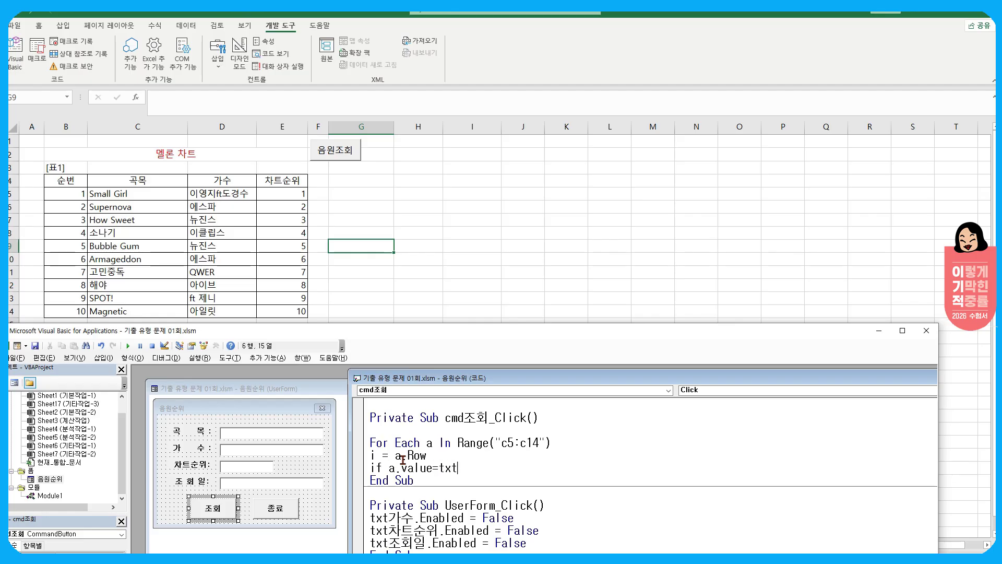
type("곡목 then")
key("Return")
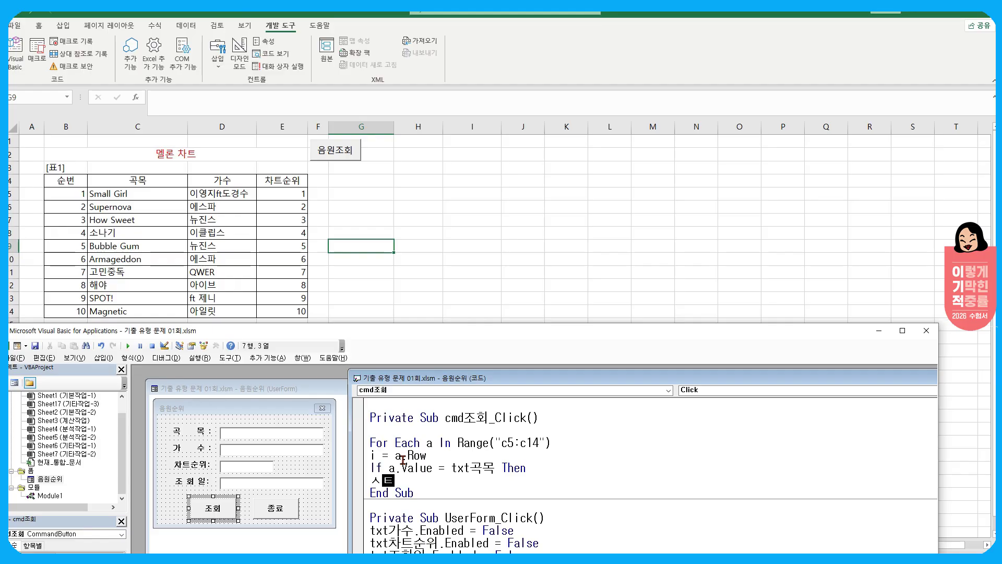
type("txt가수=")
type("ce")
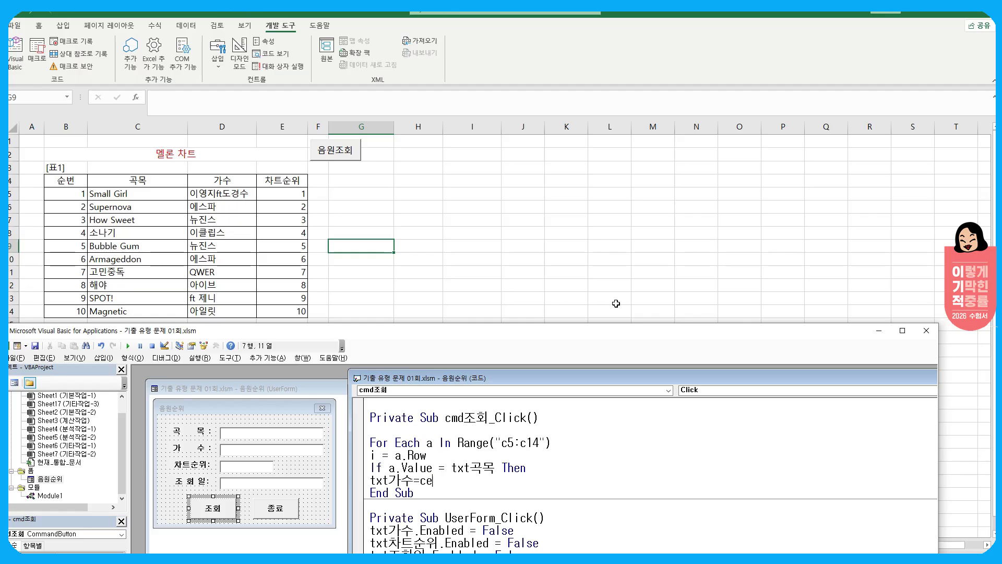
type("lls(i,")
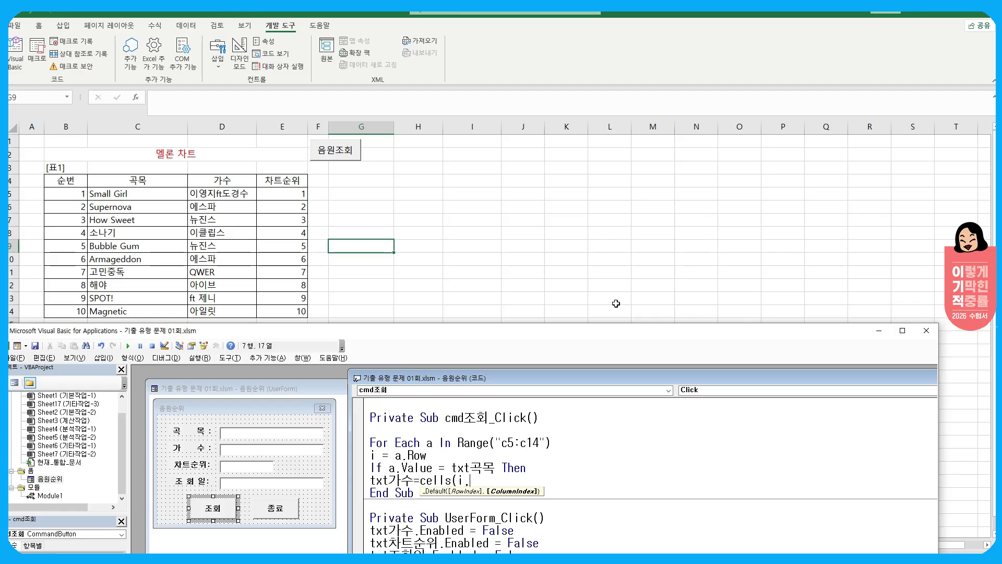
type("4)")
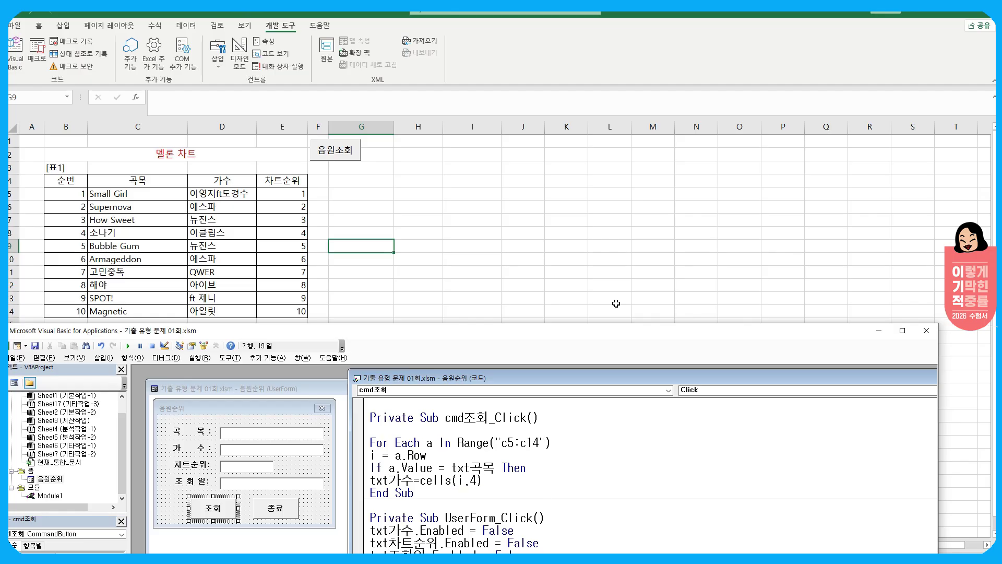
key("Return")
Under the same condition, add the lines txt차트순위 = Cells(i, 5) and sw = 1
type("ㅅㅌ")
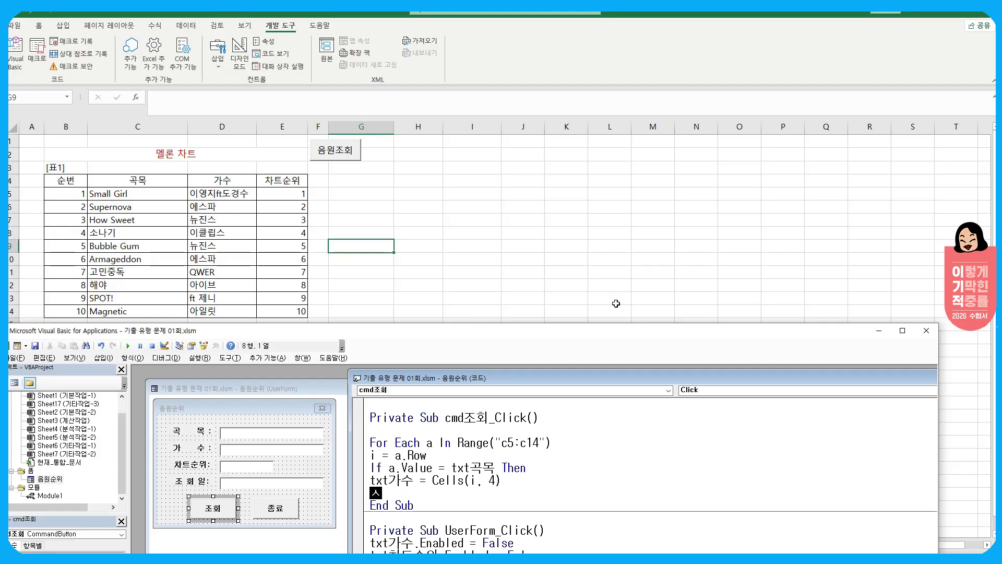
key("BackSpace")
key("BackSpace")
type("txt차트순위=c")
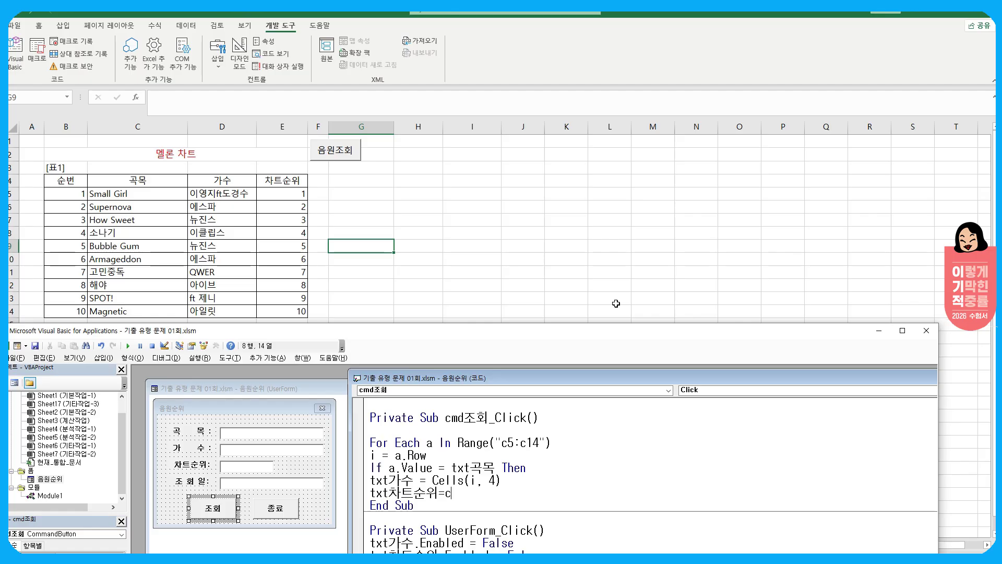
type("ells(i,5)")
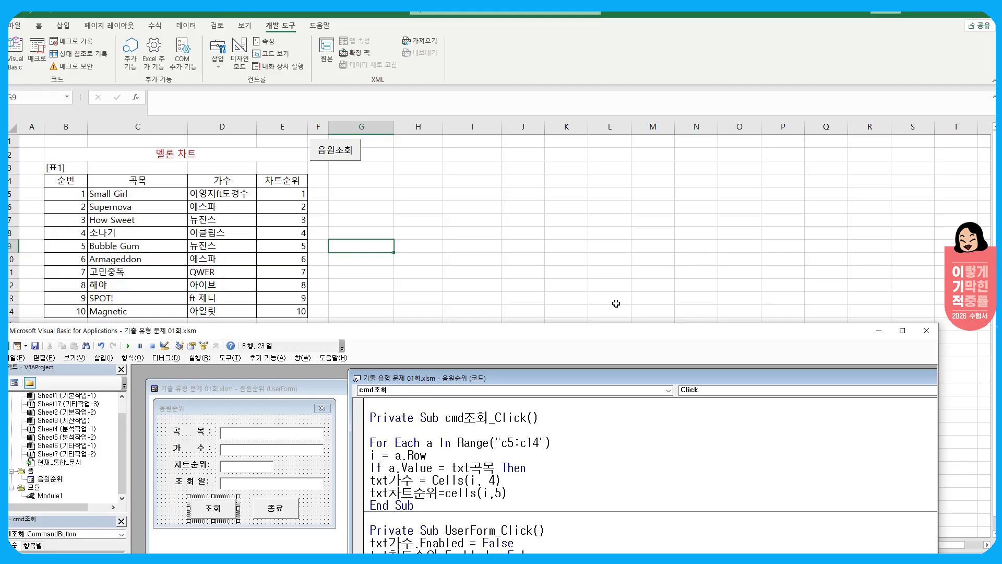
key("Return")
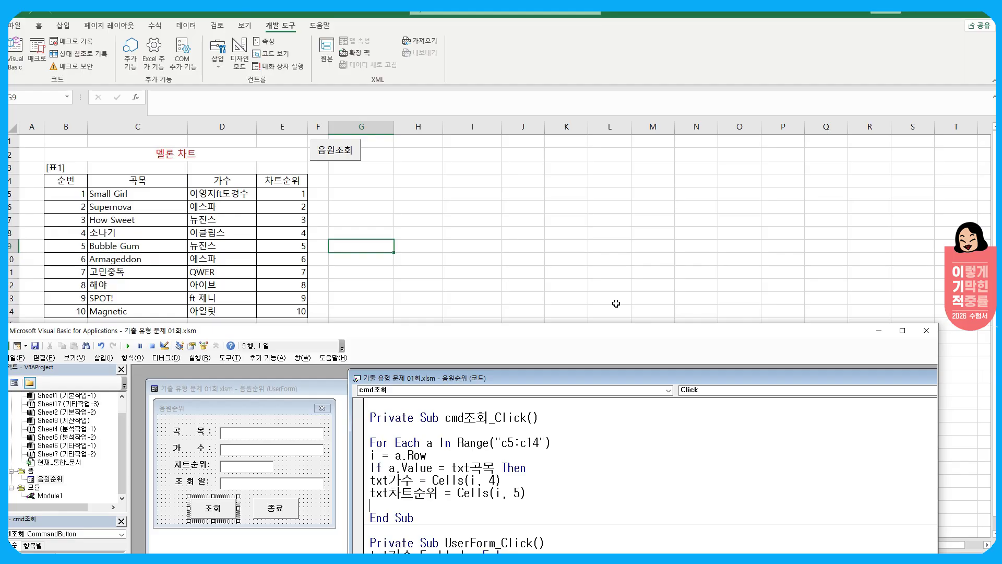
type("sw = 1")
key("Return")
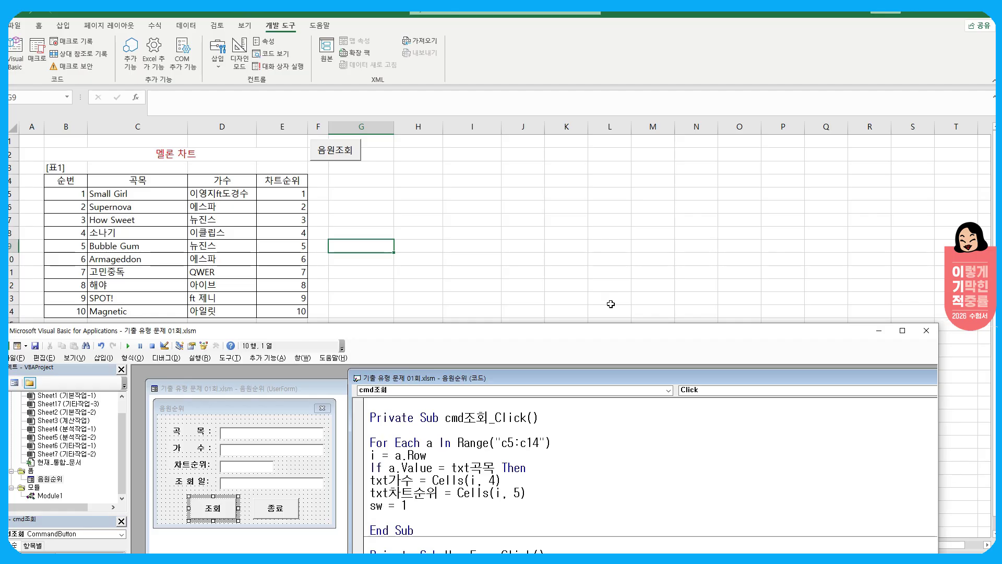
Add the line sw = 0 at the start of cmd조회_Click, above the For Each loop
left_click(390, 431)
type("sw=0")
left_click(425, 443)
left_click(424, 431)
Below sw = 1, add the lines Exit For, End If and Next to close the condition and the loop
left_click(406, 517)
key("Return")
type("exit for")
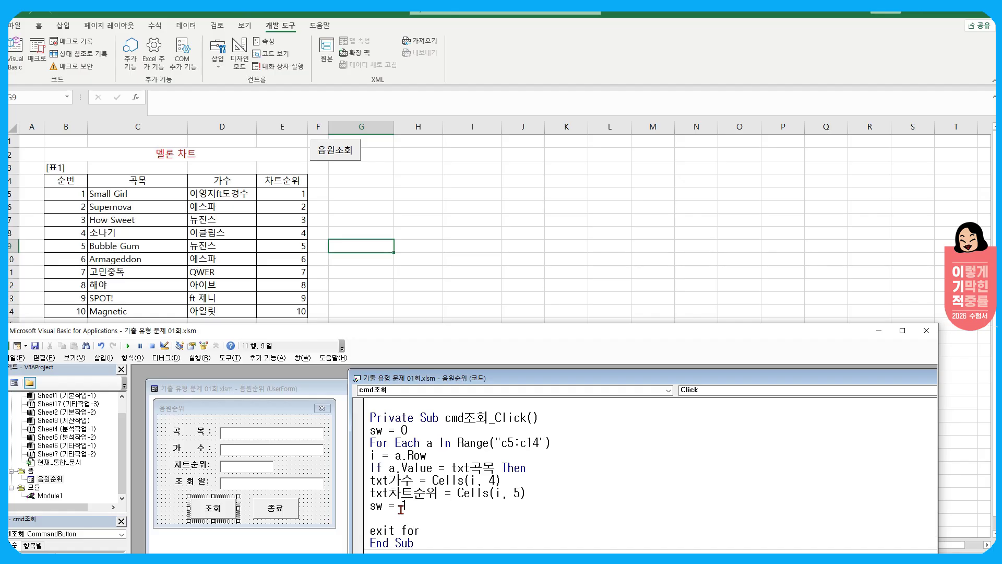
key("Return")
type("end")
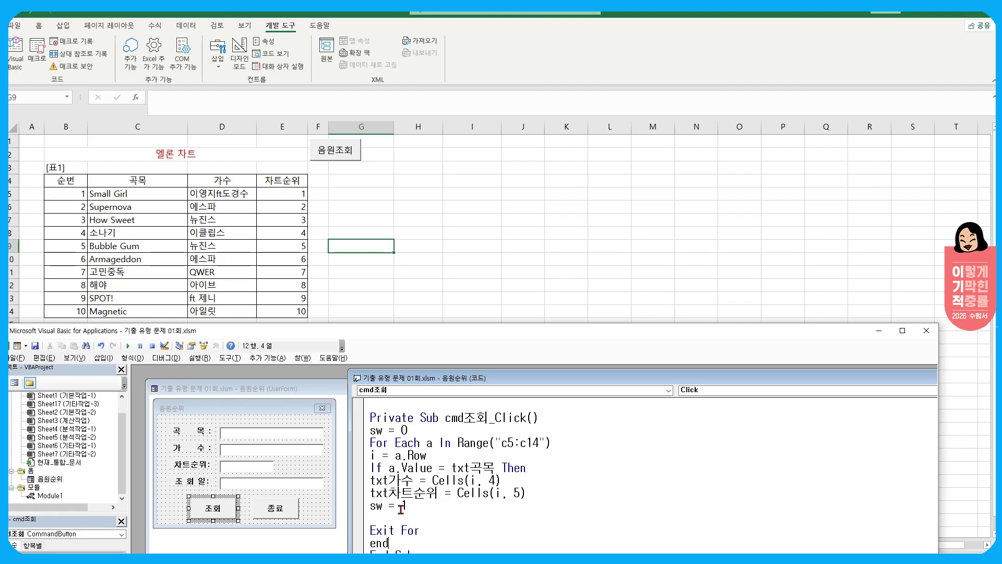
type(" if")
key("Return")
type("nex")
key("BackSpace")
Move the editor window up over the worksheet table and add the condition If sw = 0 Then below the loop
left_click_drag(499, 333, 503, 201)
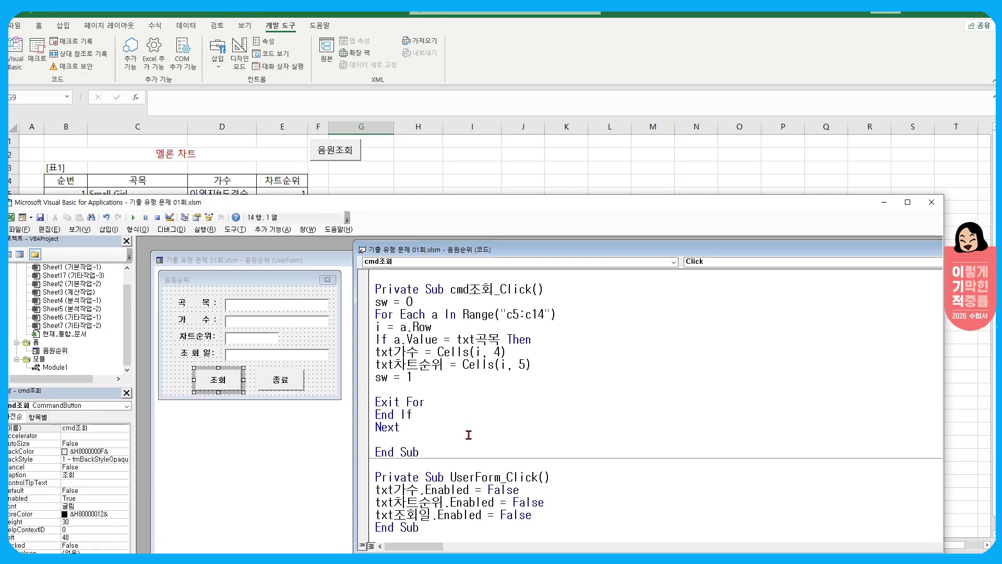
key("Return")
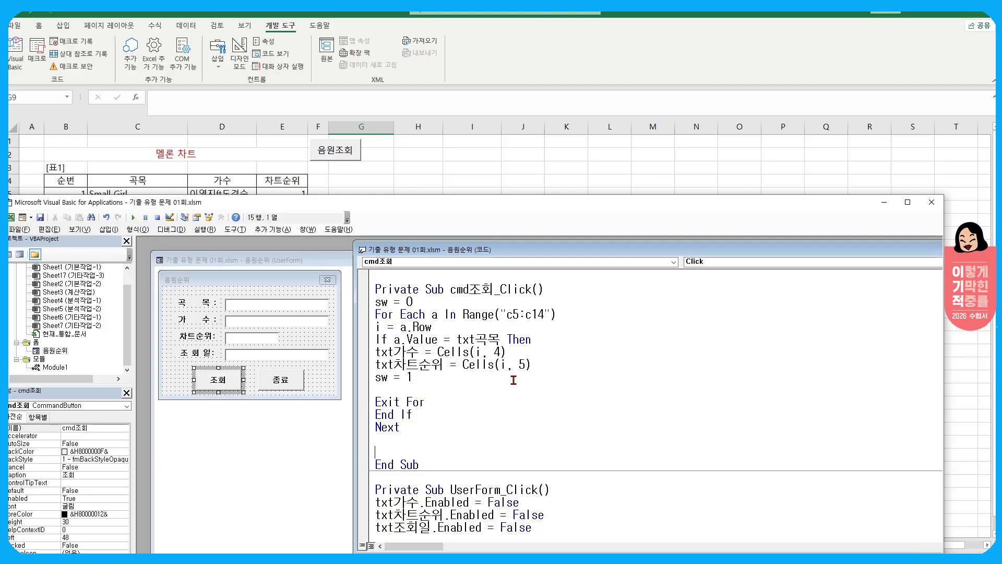
type("if sw=0 then")
key("Return")
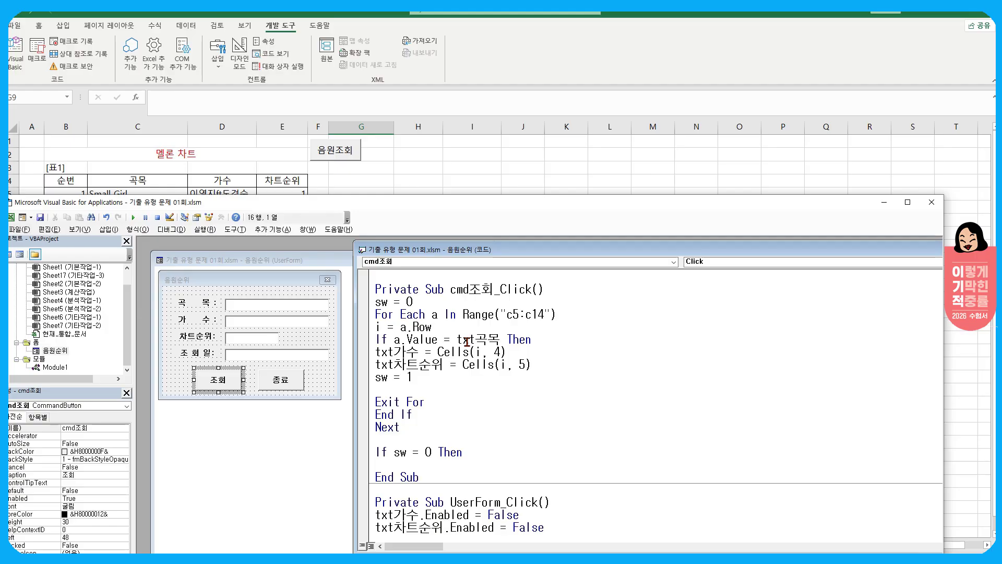
Under the sw = 0 condition, add MsgBox "해당 곡목이 없습니다.", , "다시 조회" and close it with End If
type("msgbox ")
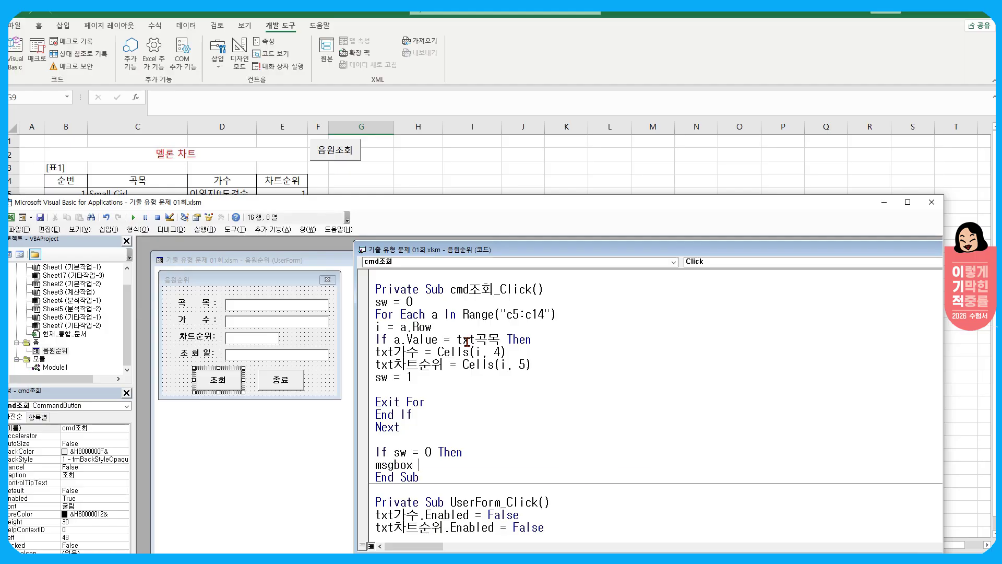
type("\"해당 곡")
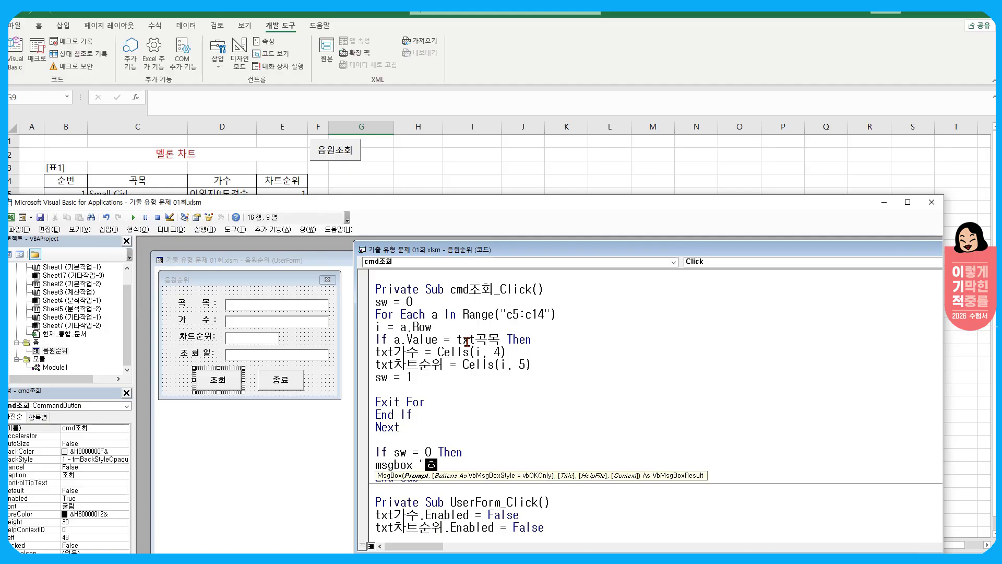
type("목이 없습니다")
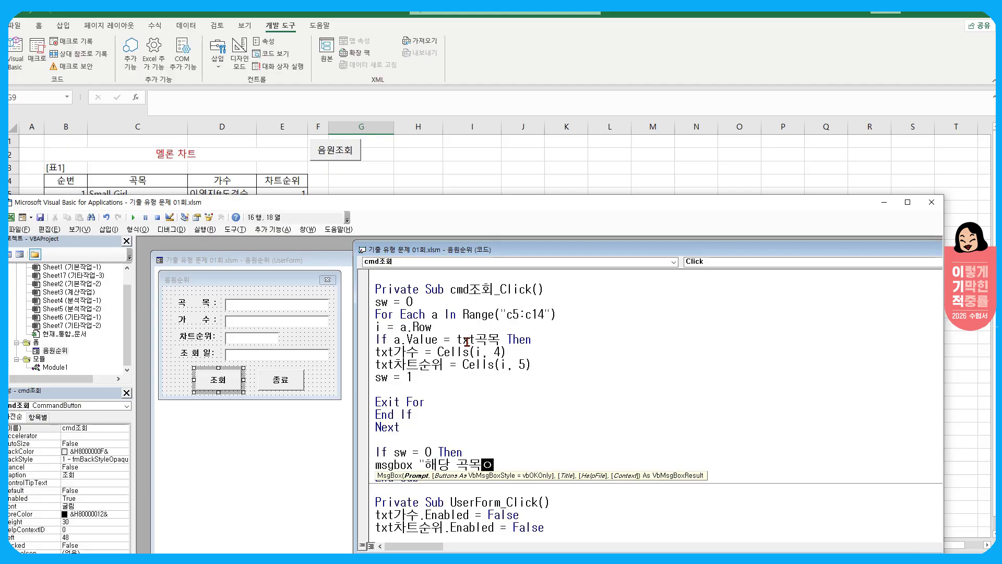
type(".\",")
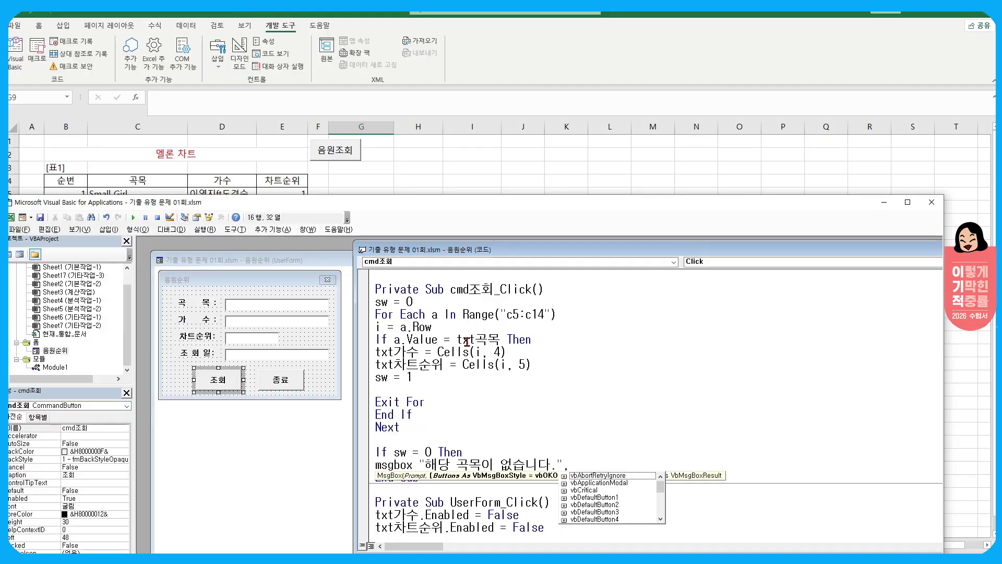
type(",")
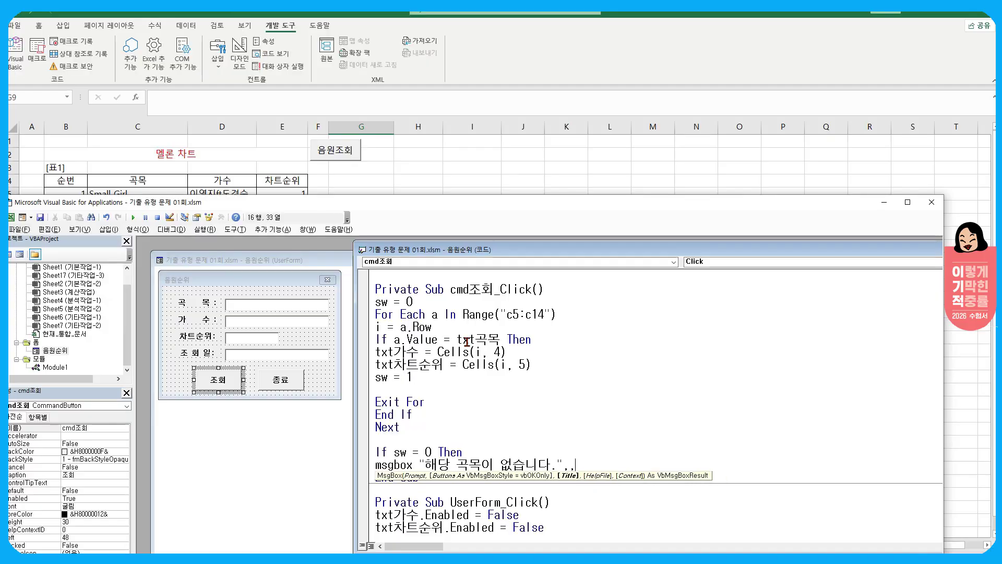
type("\"다시 조회\"")
key("Return")
type("end if")
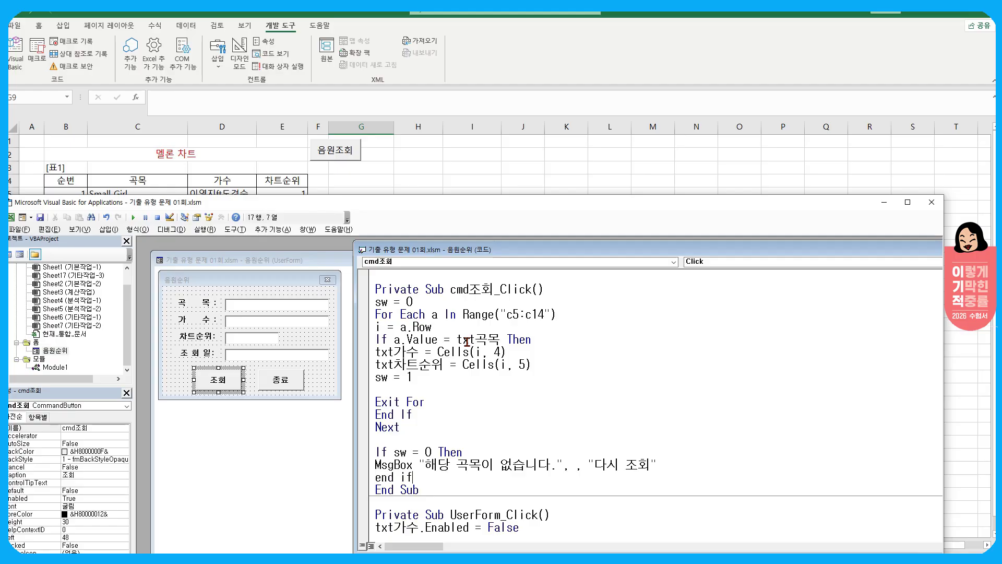
key("Return")
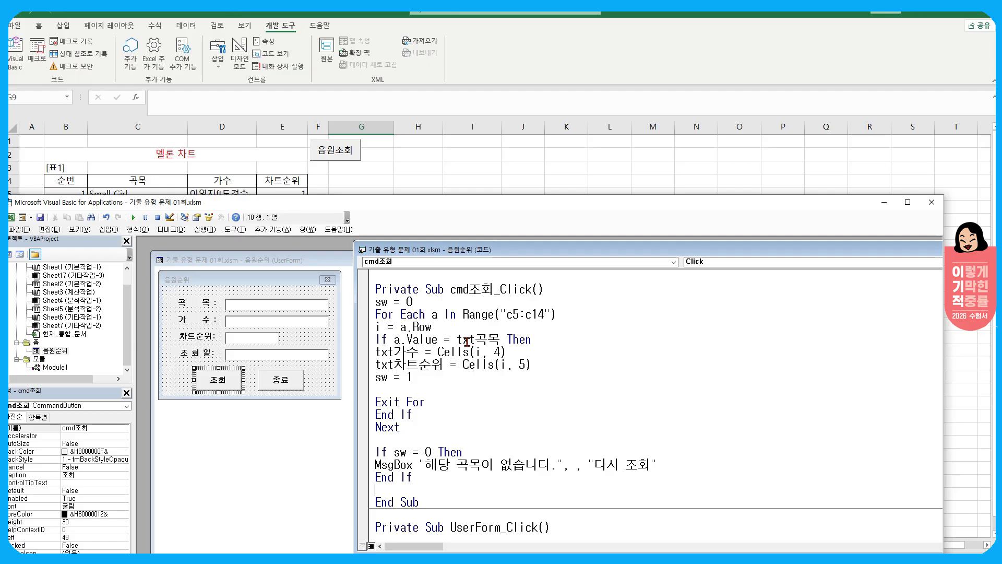
Create the 종료 button's click procedure with MsgBox txt곡목 & "을(를) 조회했습니다.", , "조회완료" followed by Unload Me
left_click_drag(576, 205, 571, 143)
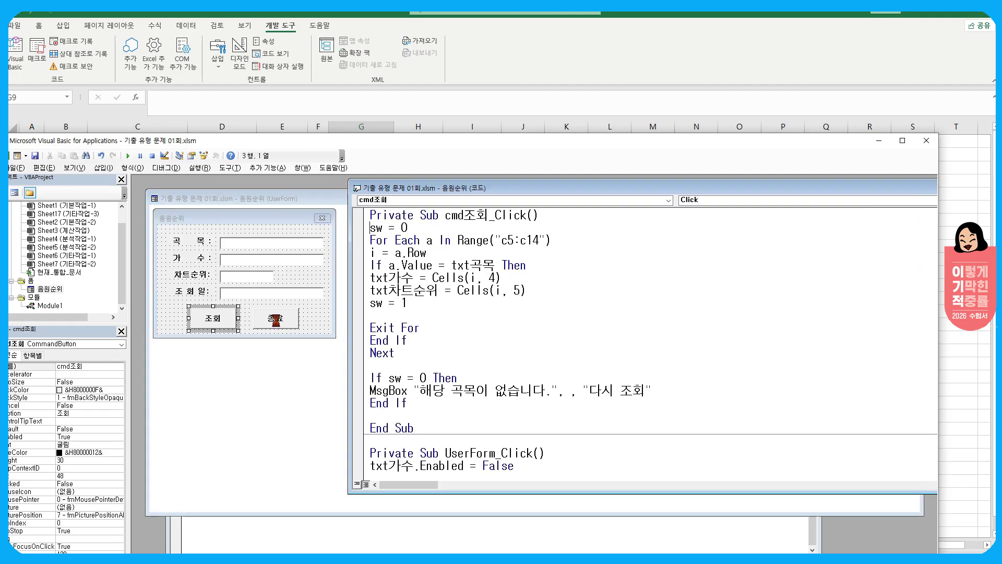
double_click(278, 323)
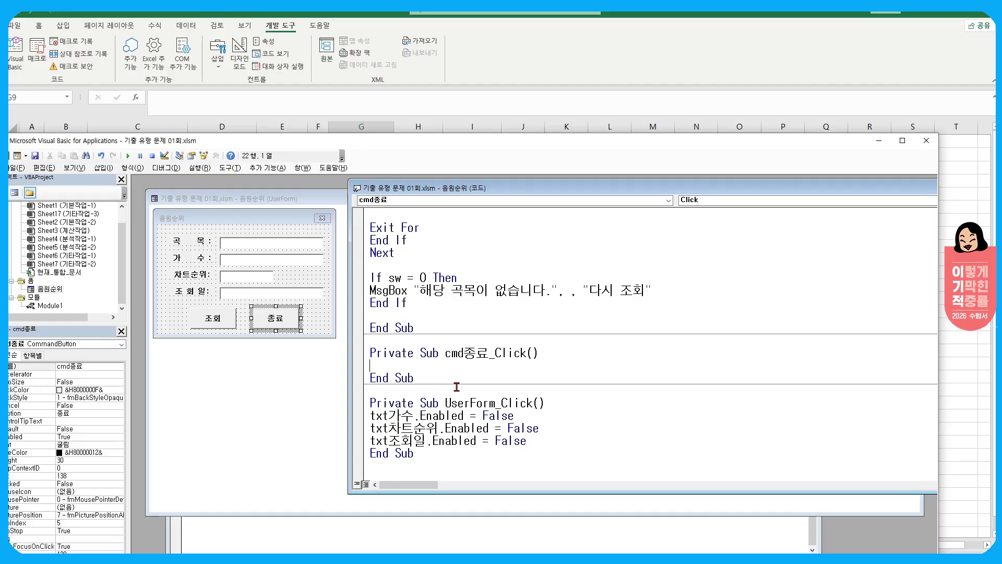
type("msgbox")
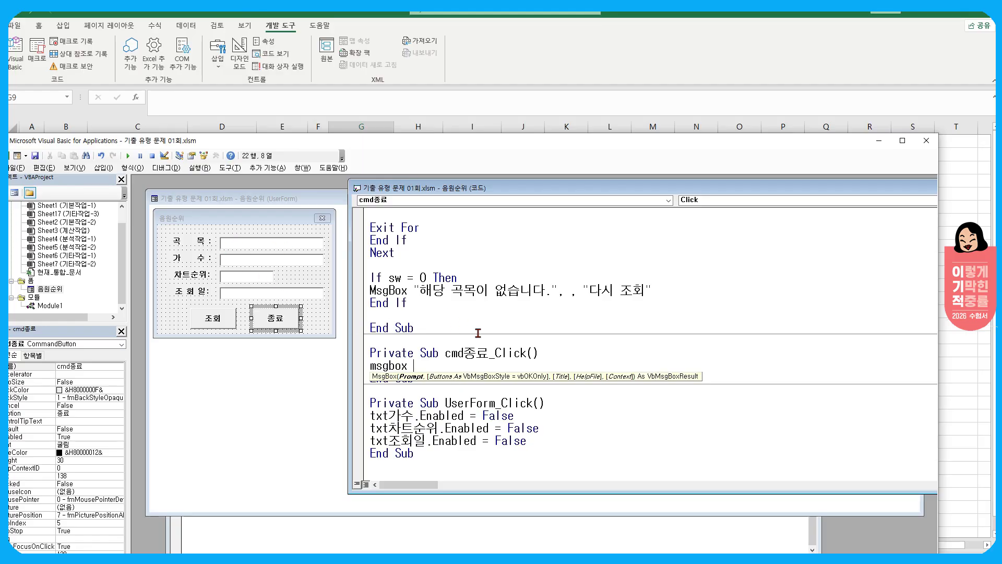
type("txt곡목 & ")
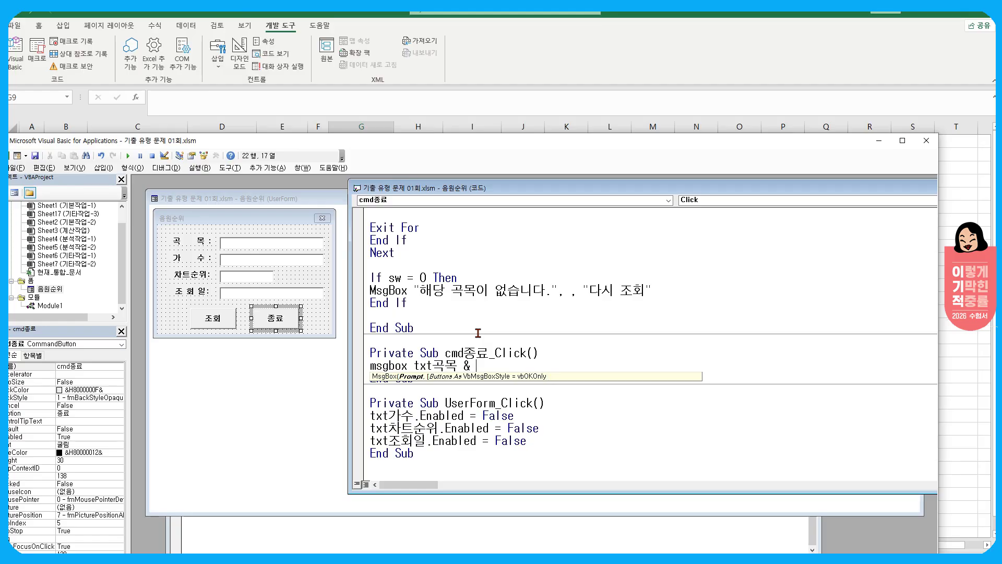
type("\"ㅇ을(를")
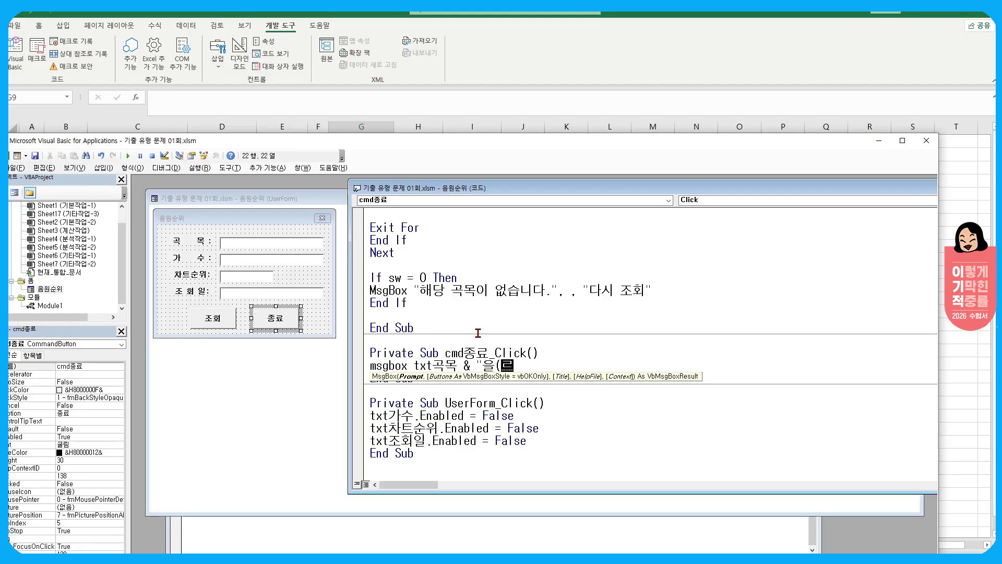
type(") 조회했습니다.\",")
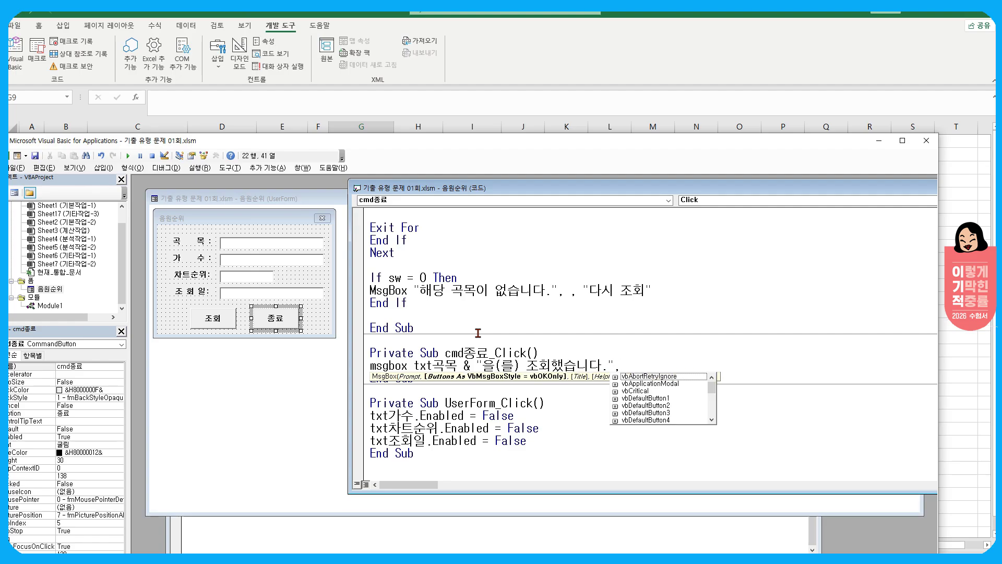
type(",\"조회완료")
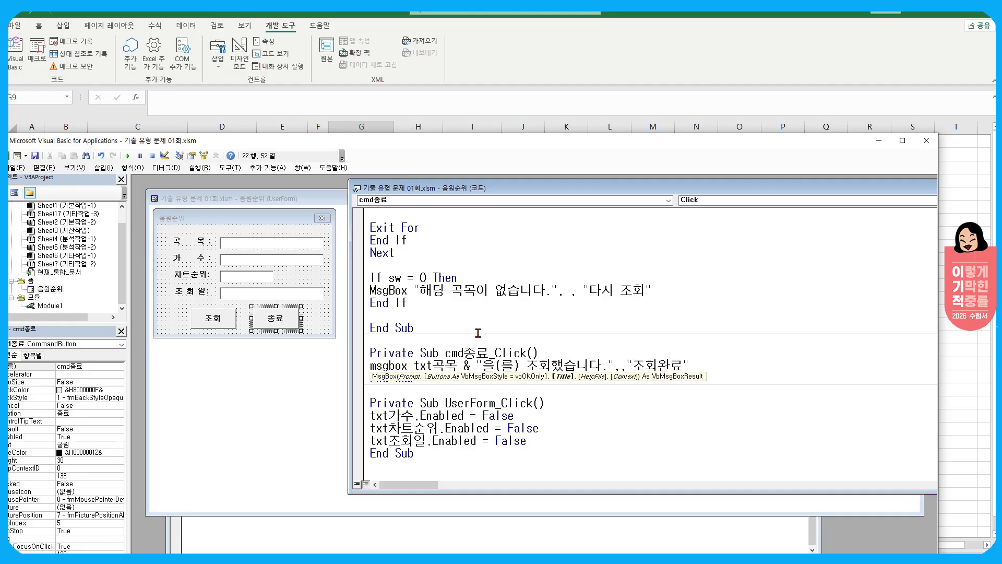
key("Return")
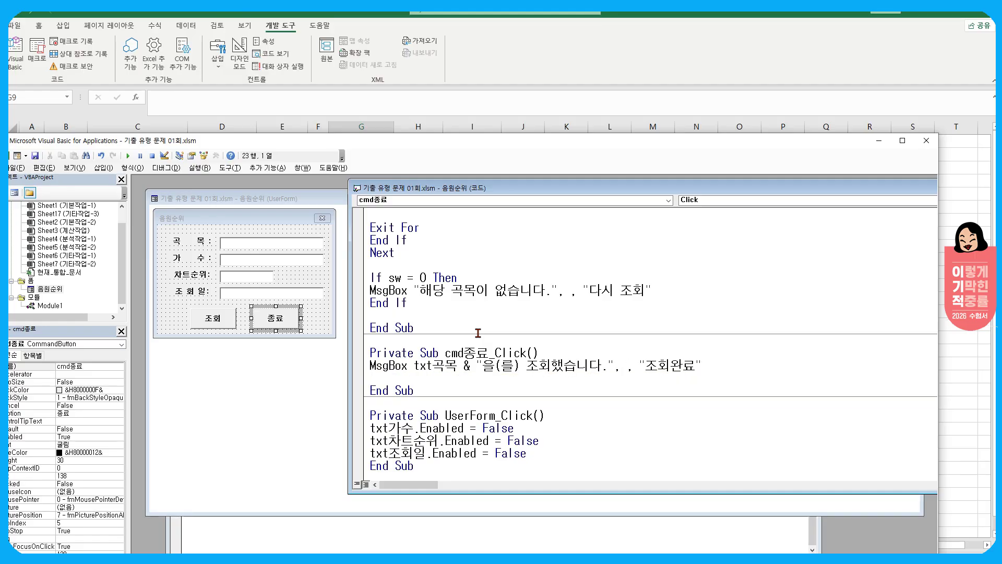
type("unload me")
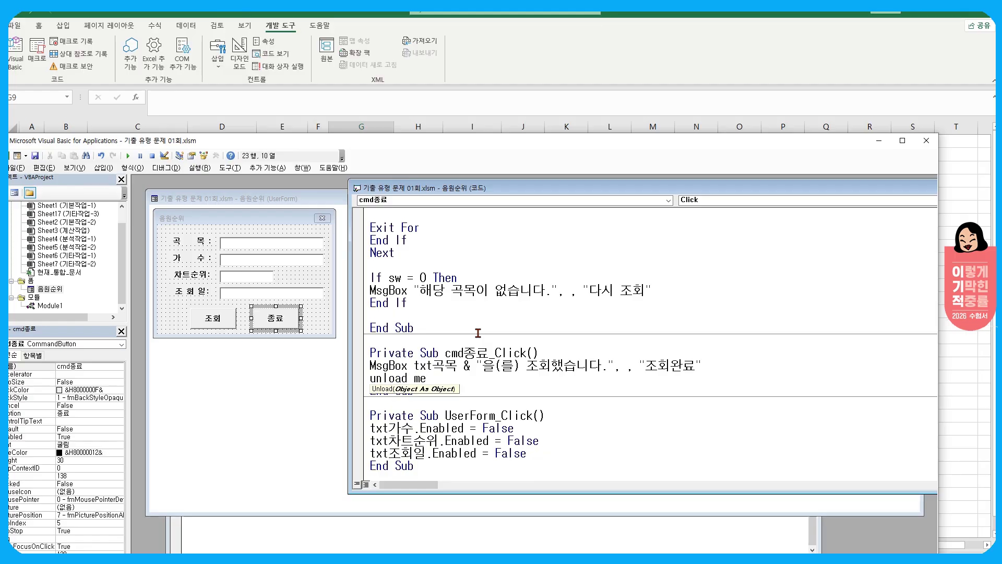
left_click(624, 301)
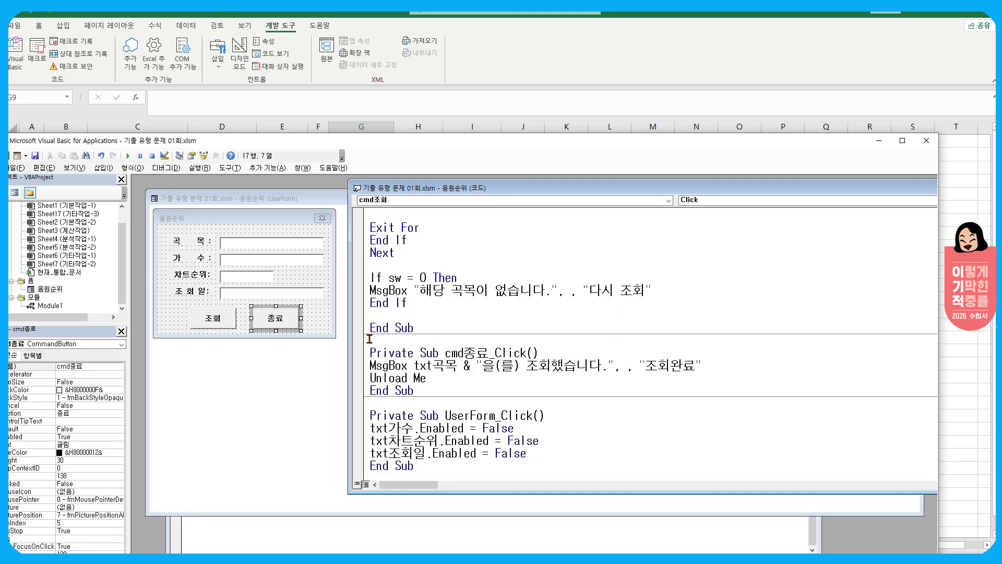
Create a DblClick event procedure for the form's 조회일 label, lbl조회일
left_click(186, 297)
left_click(187, 295)
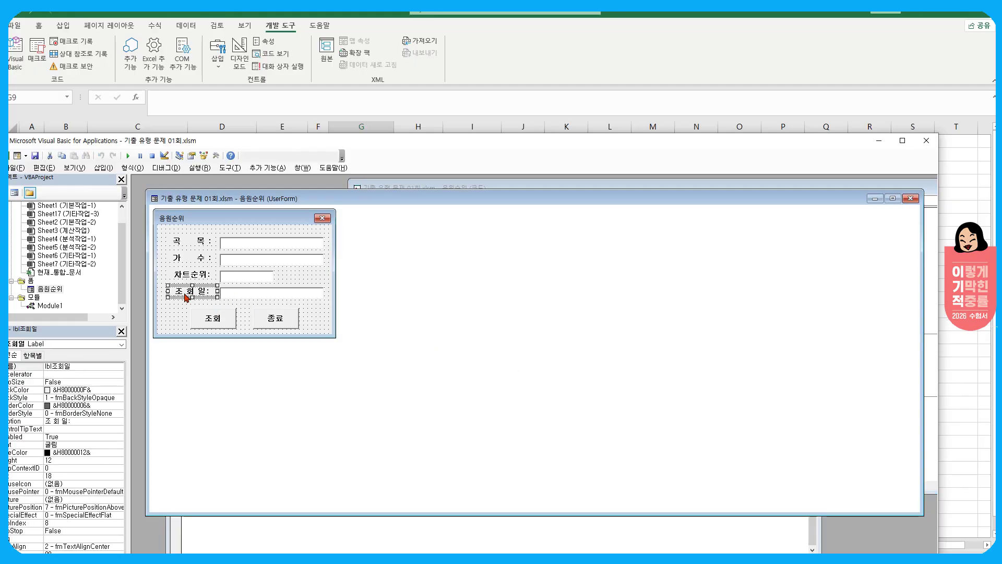
double_click(186, 297)
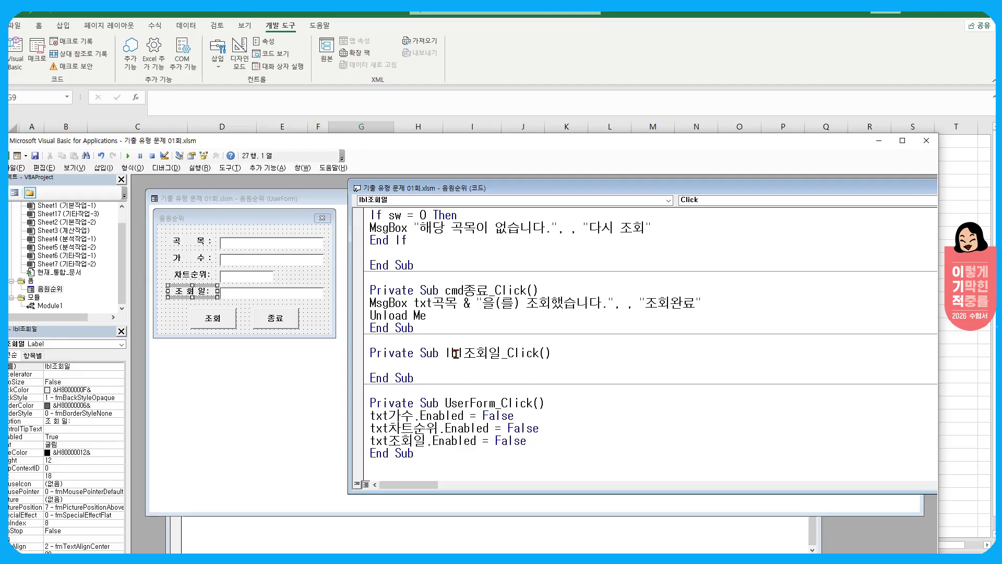
left_click(703, 203)
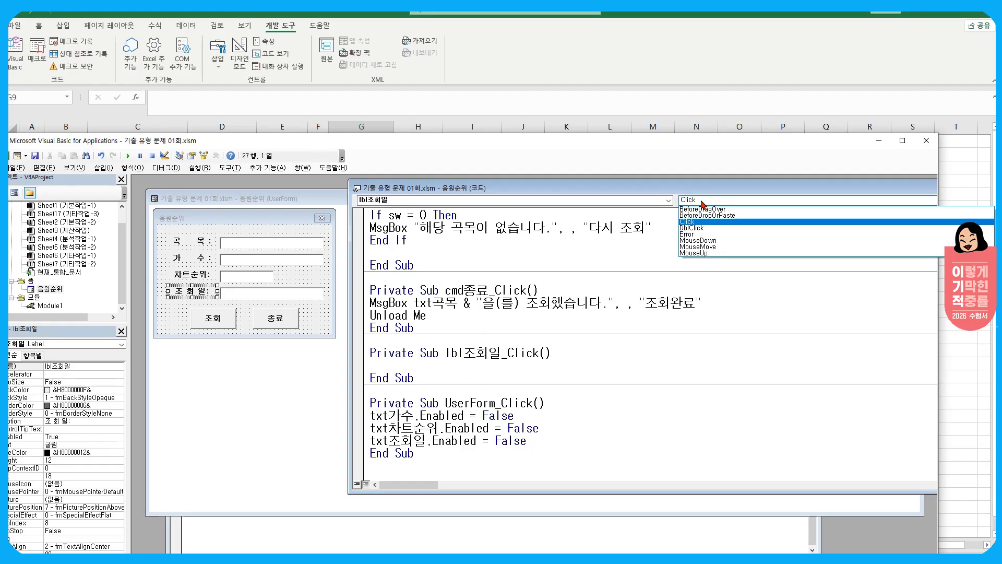
left_click(705, 230)
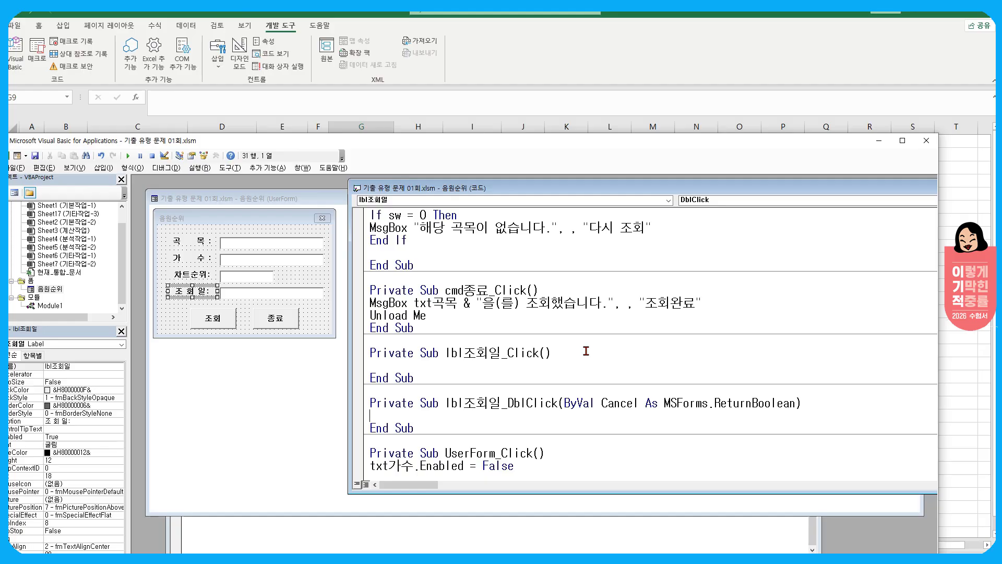
In lbl조회일_DblClick, add the line txt조회일=format(date,"yy년 mm월 dd일")
type("txt")
type("조회일")
type("=")
type("래")
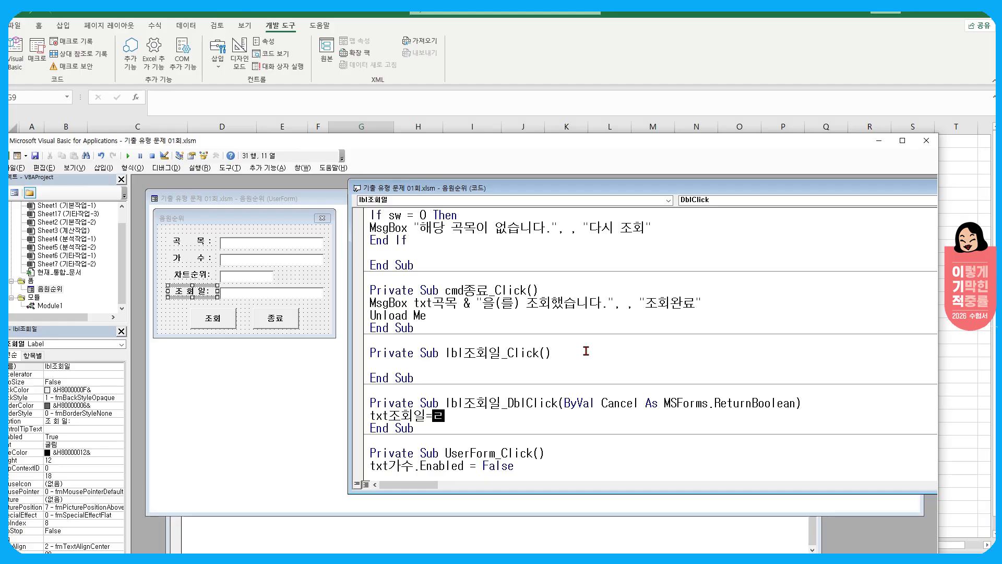
key("BackSpace")
key("BackSpace")
key("Hangul")
type("format(date")
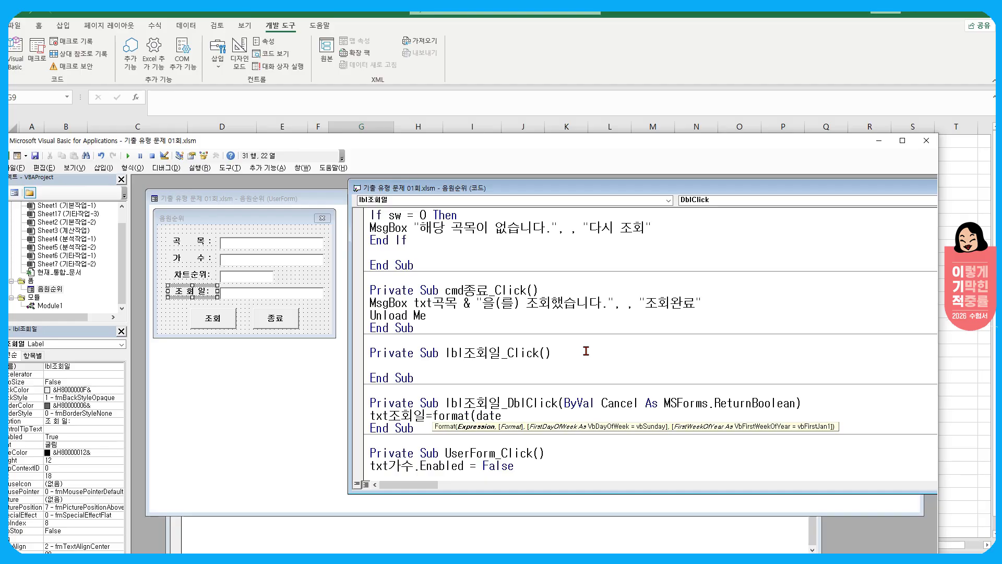
type(",\"")
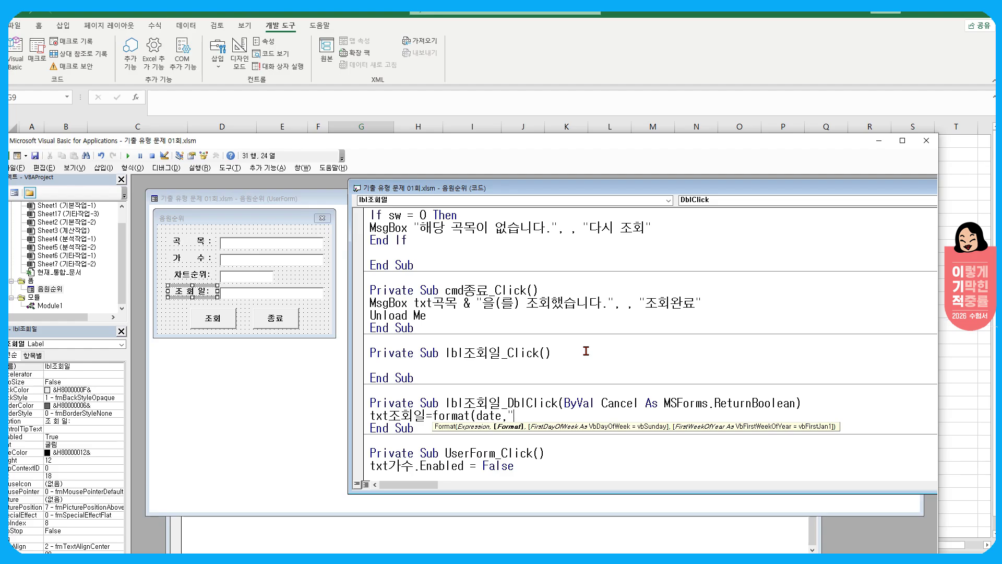
type("yy년 mm월 dd일\")")
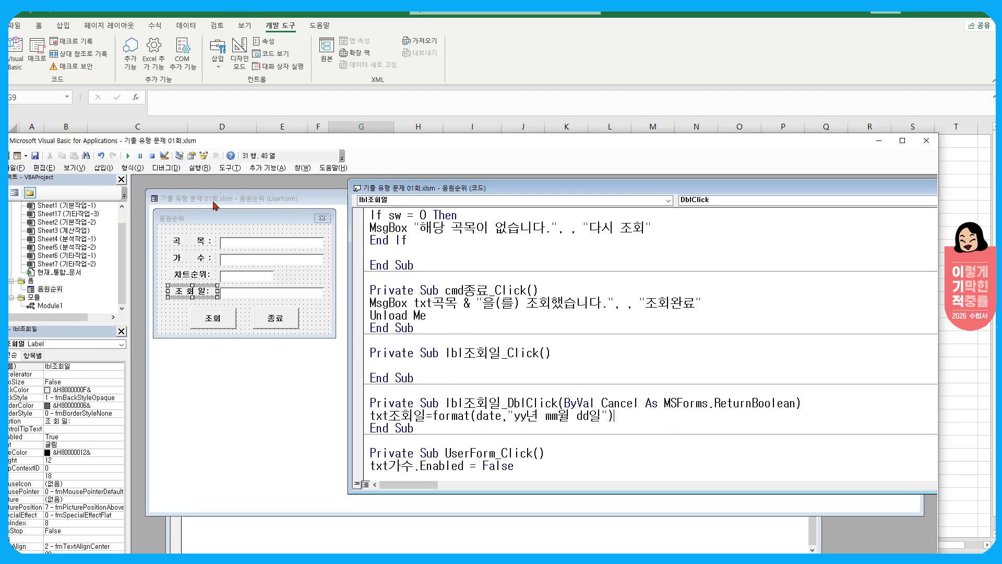
Review how cmd조회_Click initialises sw to 0 and sets it to 1 for a matching song
scroll(546, 366, "up", 3)
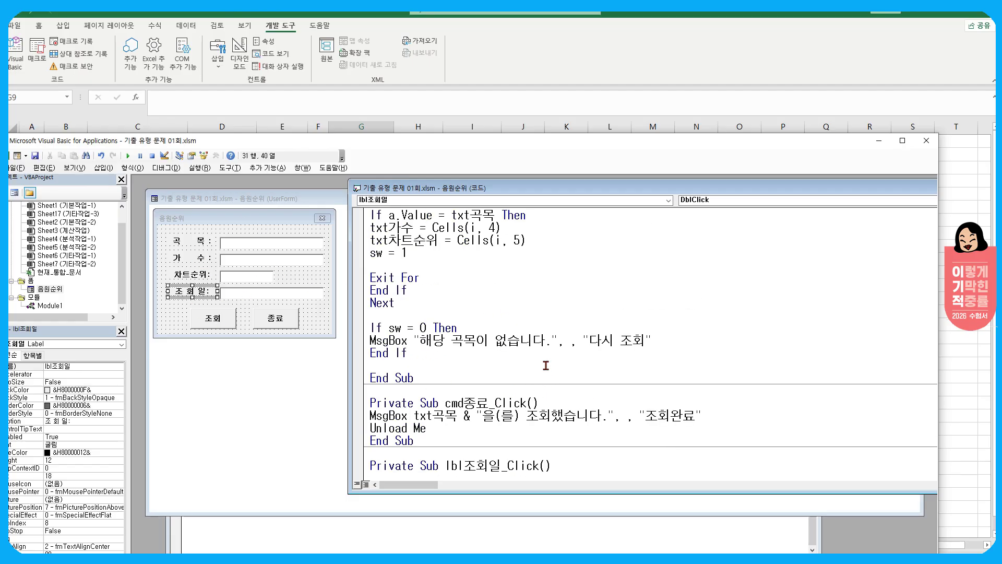
scroll(545, 365, "up", 2)
left_click(511, 359)
left_click(414, 240)
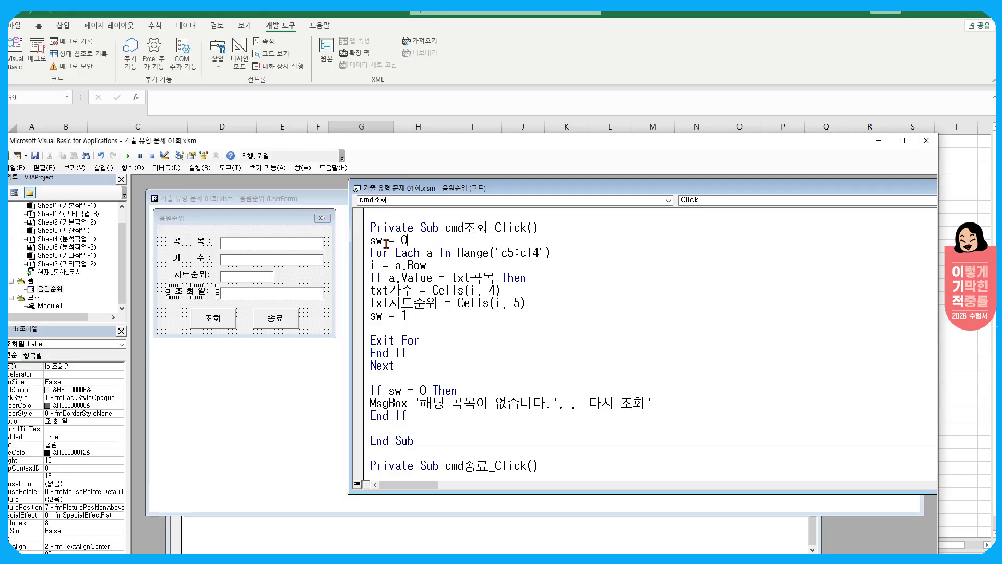
double_click(385, 242)
left_click(416, 240)
left_click_drag(414, 319, 364, 321)
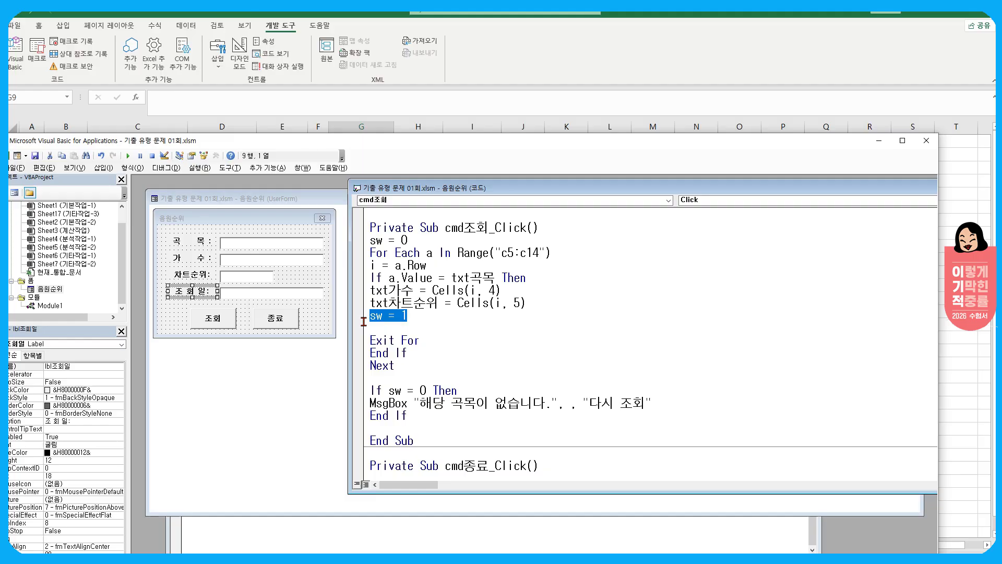
left_click(468, 347)
left_click(443, 247)
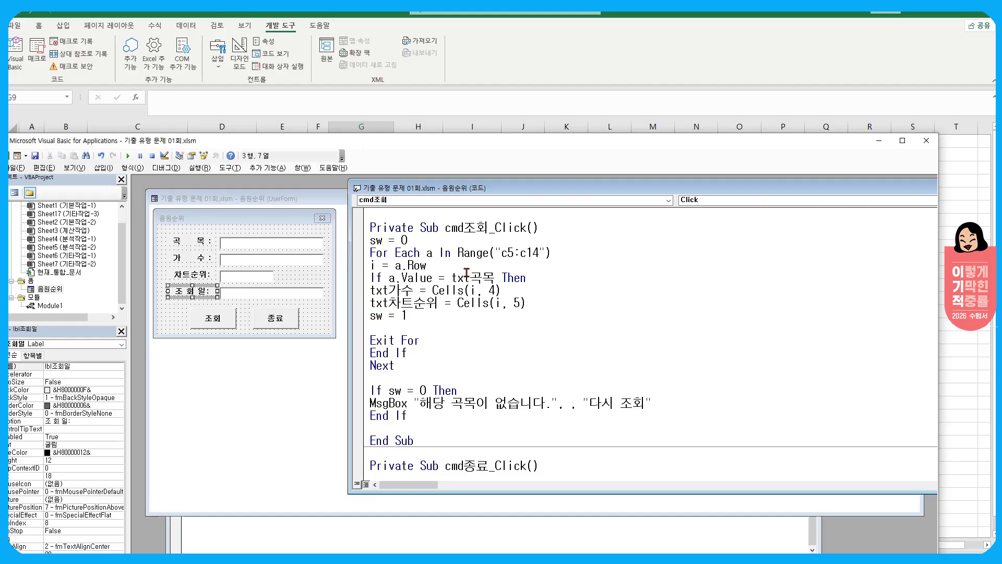
Examine the For Each range "c5:c14", the i = a.Row line and the comparison of a.Value with txt곡목
double_click(505, 253)
left_click_drag(526, 251, 545, 252)
left_click(517, 264)
left_click(396, 265)
left_click(427, 265, "shift")
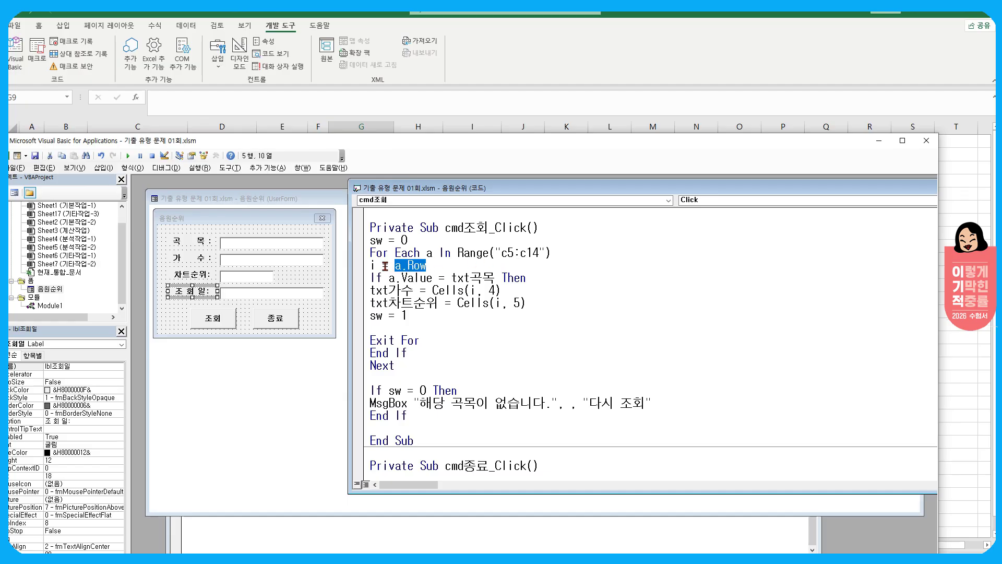
left_click(374, 265)
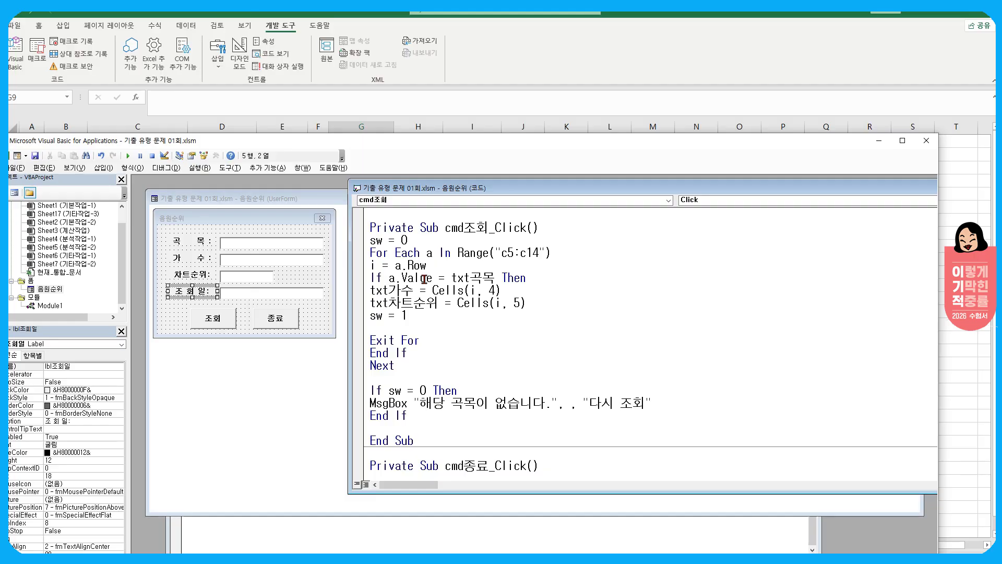
left_click(389, 278)
left_click_drag(403, 279, 488, 279)
left_click(545, 278)
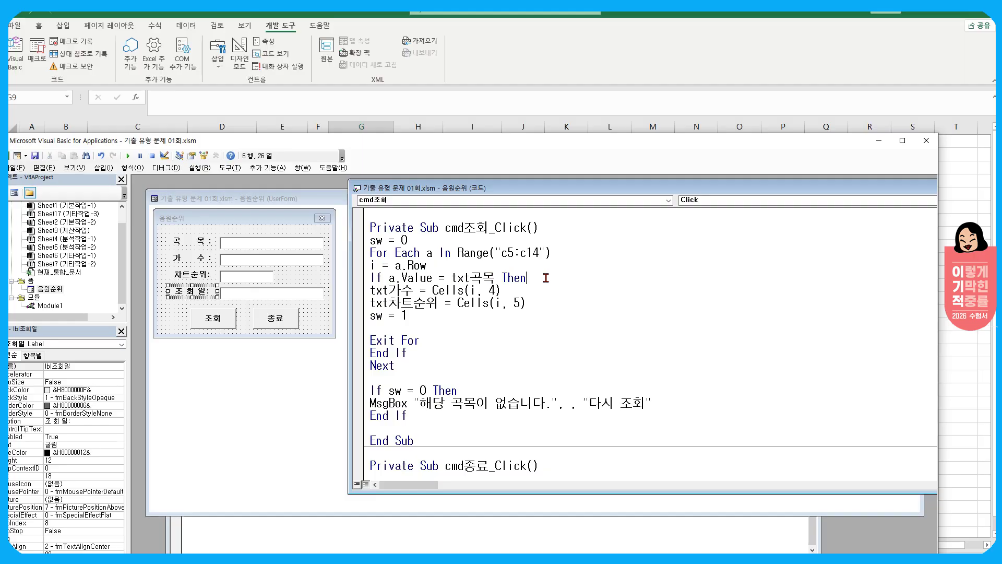
Examine the matched-song assignments, the Exit For and loop ending, and the sw = 0 message block in cmd조회_Click
left_click(467, 291)
left_click(495, 291)
left_click_drag(425, 315, 357, 313)
left_click(426, 315)
left_click_drag(420, 340, 375, 340)
left_click(441, 339)
left_click_drag(375, 282, 389, 278)
left_click_drag(415, 355, 374, 354)
left_click(401, 373)
left_click(398, 365)
left_click_drag(390, 391, 425, 391)
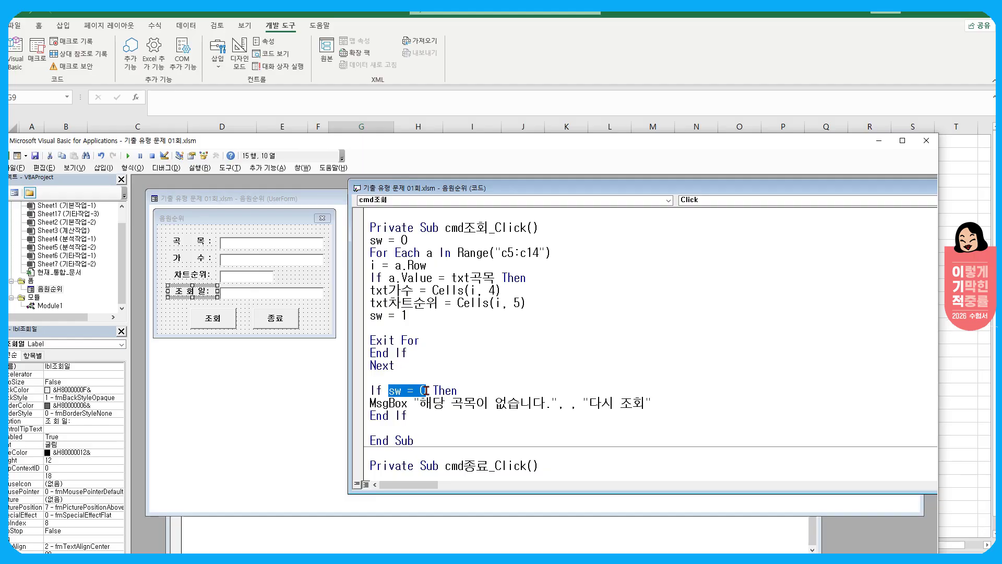
left_click(426, 390)
left_click(552, 402)
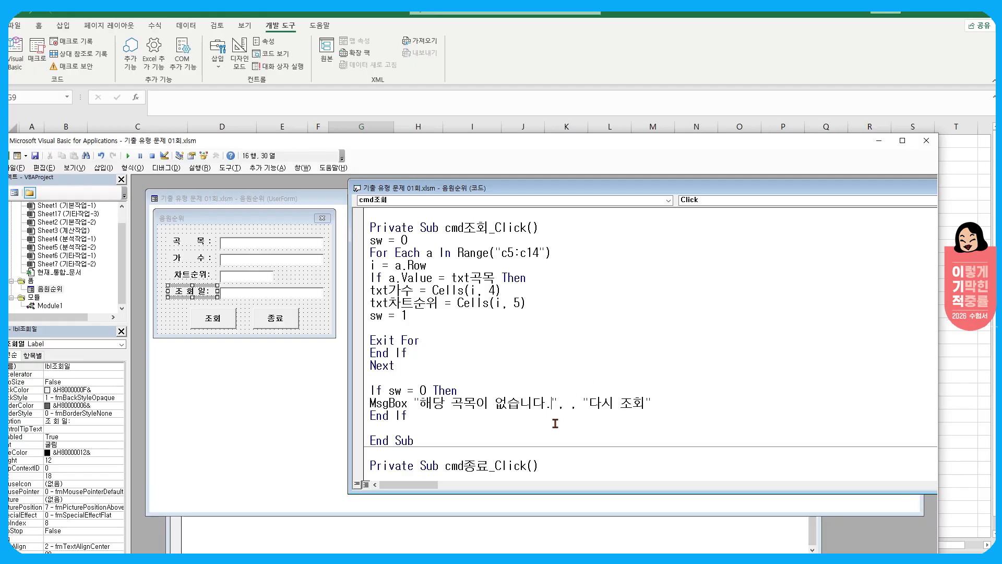
Go from the UserForm_Click procedure to the form's Initialize event procedure
scroll(552, 407, "down", 2)
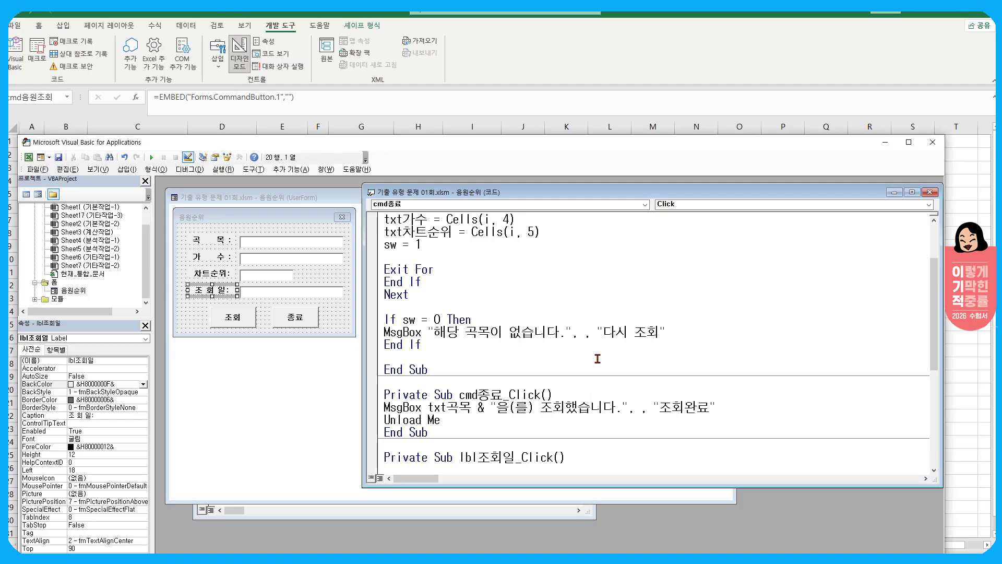
scroll(598, 359, "down", 6)
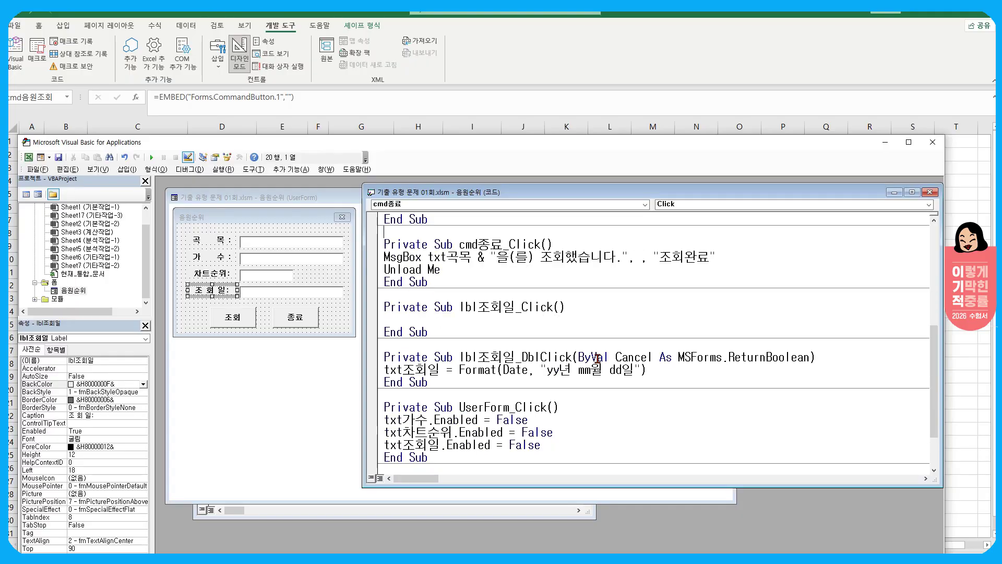
left_click(520, 361)
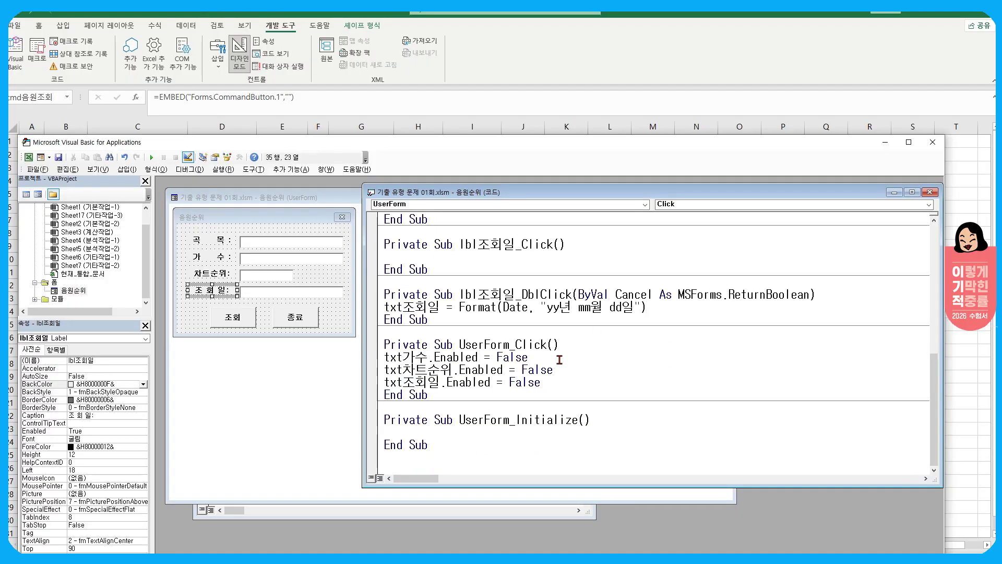
left_click(686, 204)
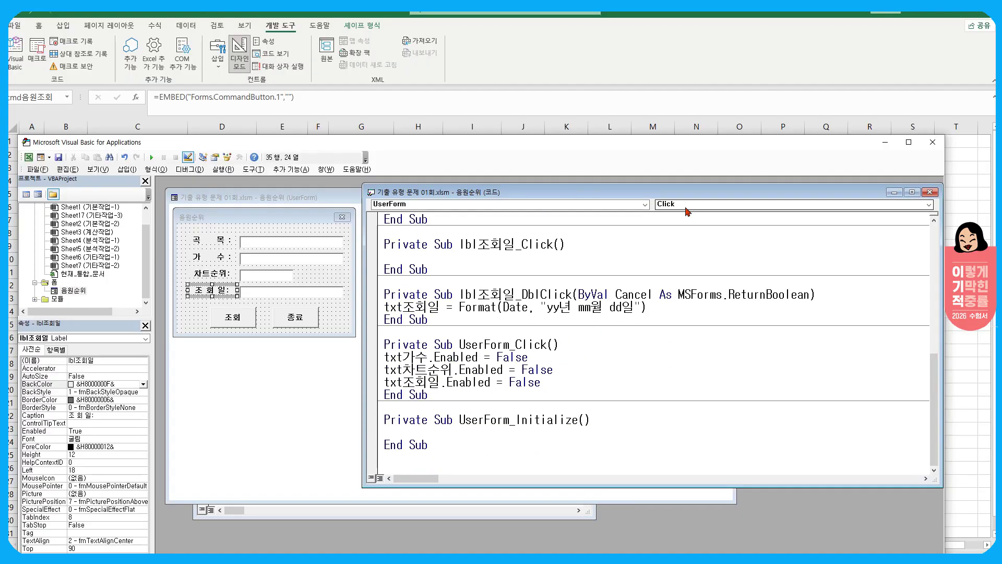
left_click(562, 360)
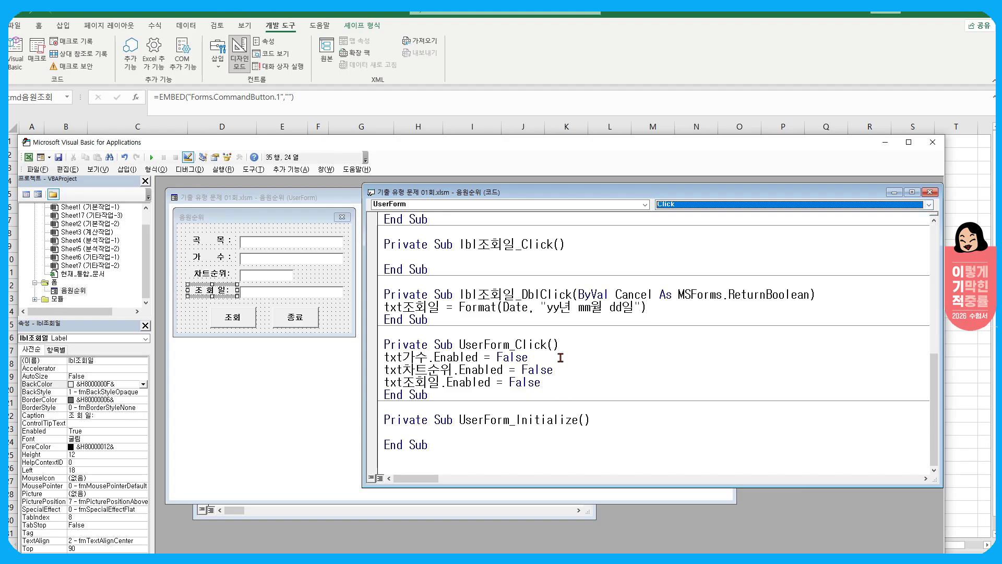
left_click(614, 379)
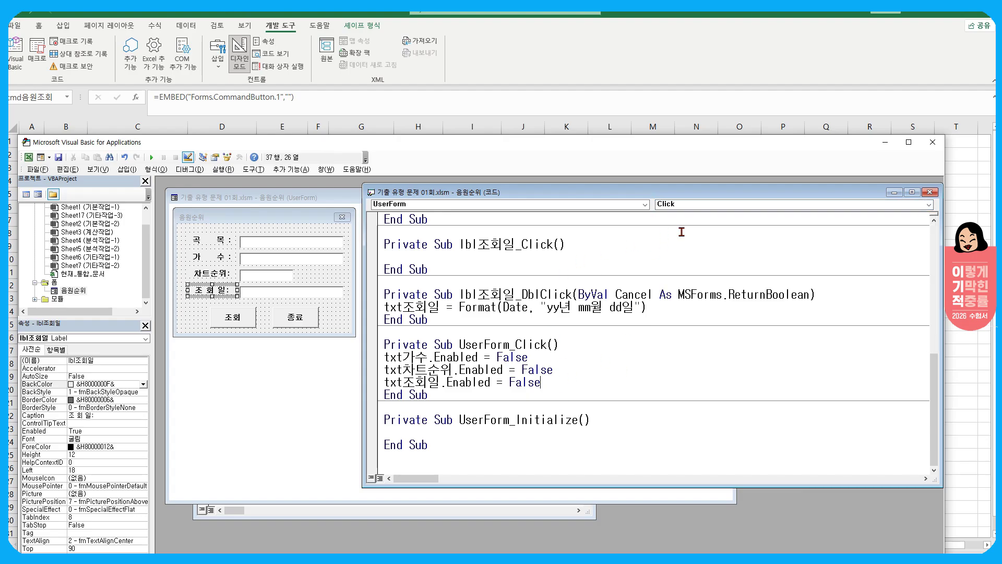
left_click(702, 205)
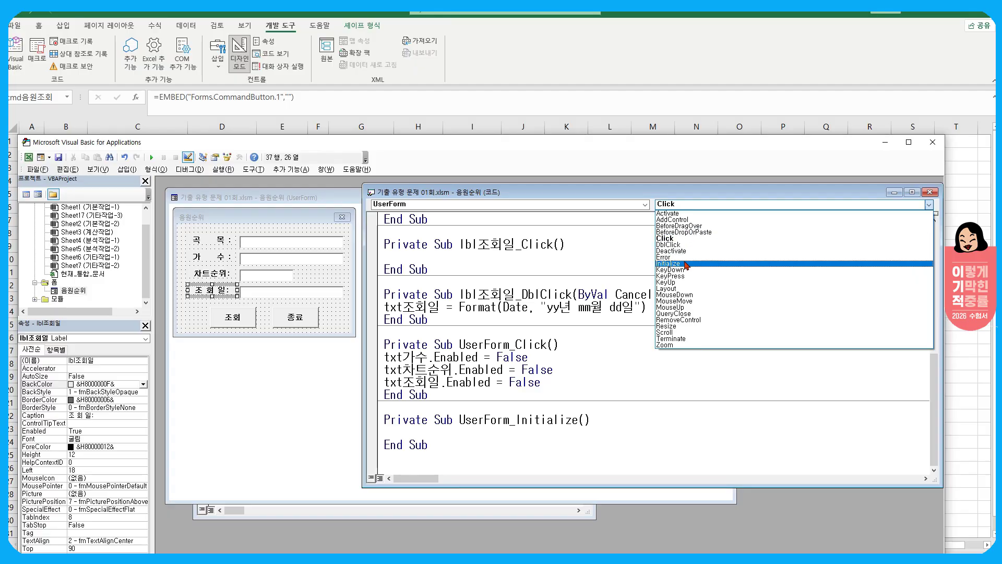
left_click(702, 263)
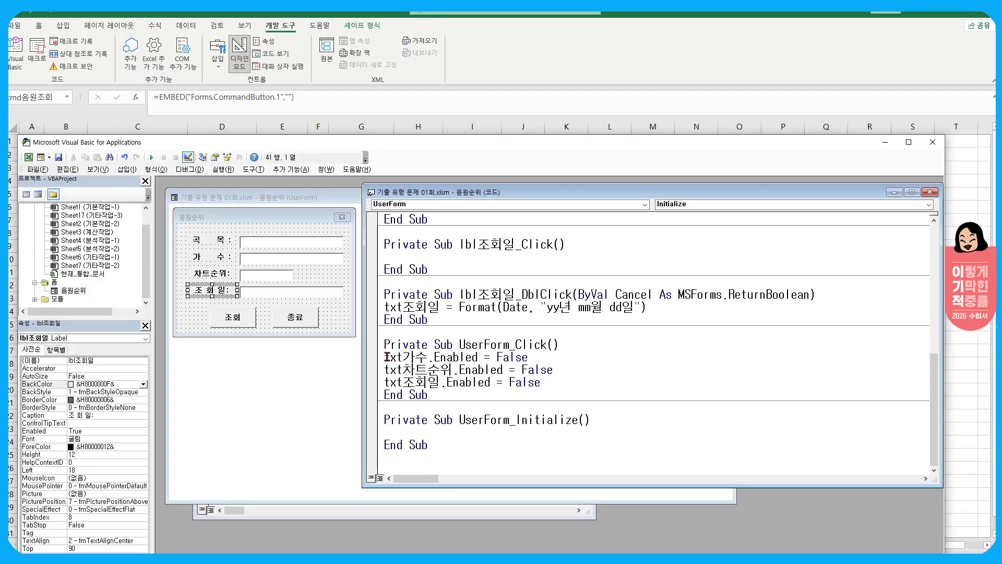
Move the Enabled = False lines for txt가수, txt차트순위 and txt조회일 from UserForm_Click into UserForm_Initialize
left_click_drag(383, 357, 545, 382)
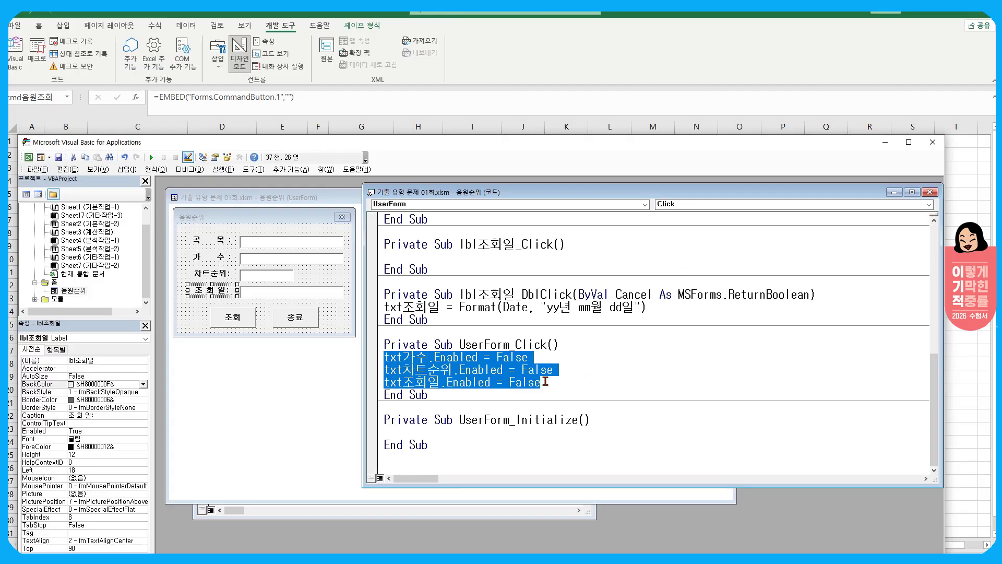
key("ctrl+x")
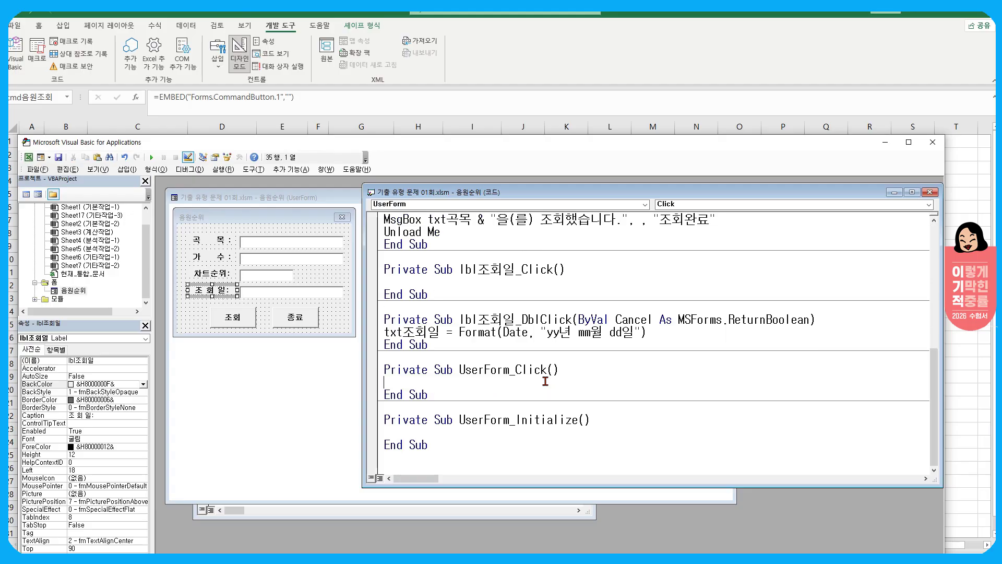
left_click(394, 430)
key("ctrl+v")
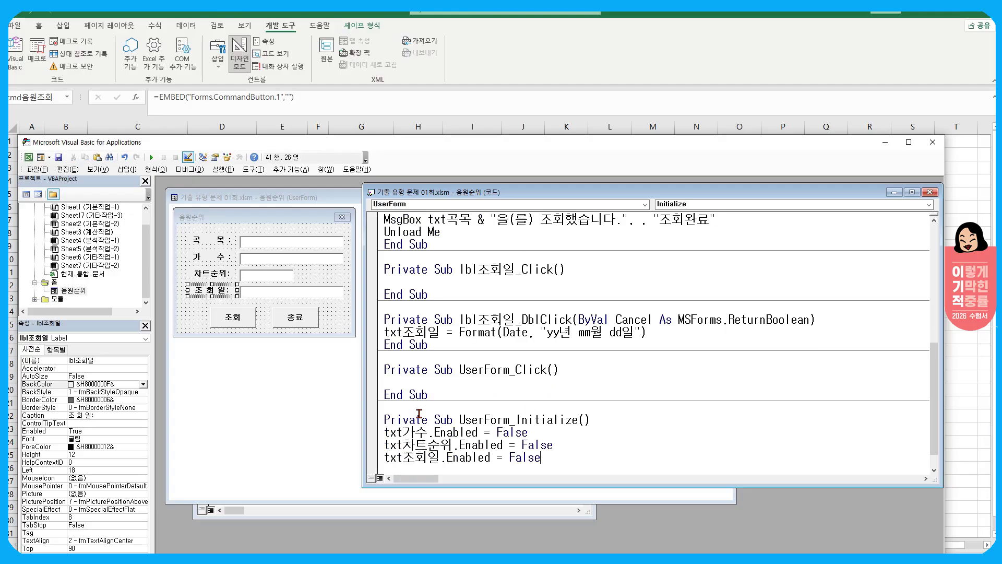
scroll(526, 424, "down", 1)
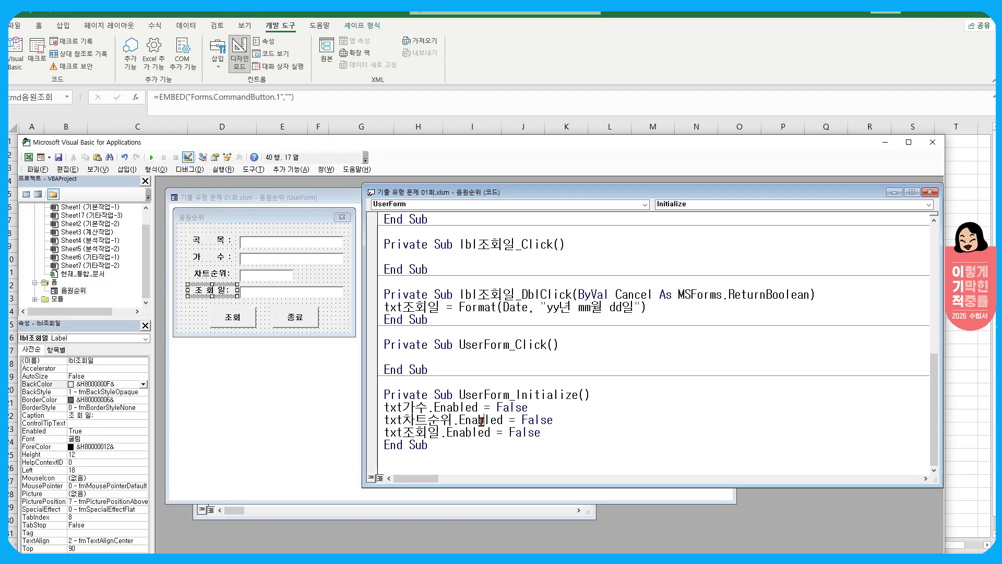
Close the VBA editor, turn off Design Mode and open the 음원순위 form beside the chart table using 음원조회
left_click(932, 142)
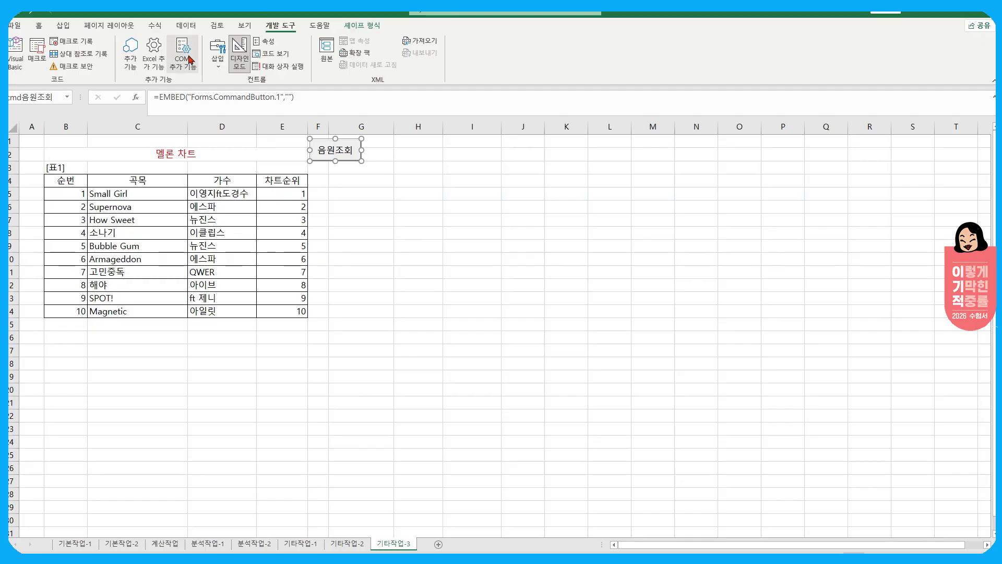
left_click(239, 59)
left_click(346, 153)
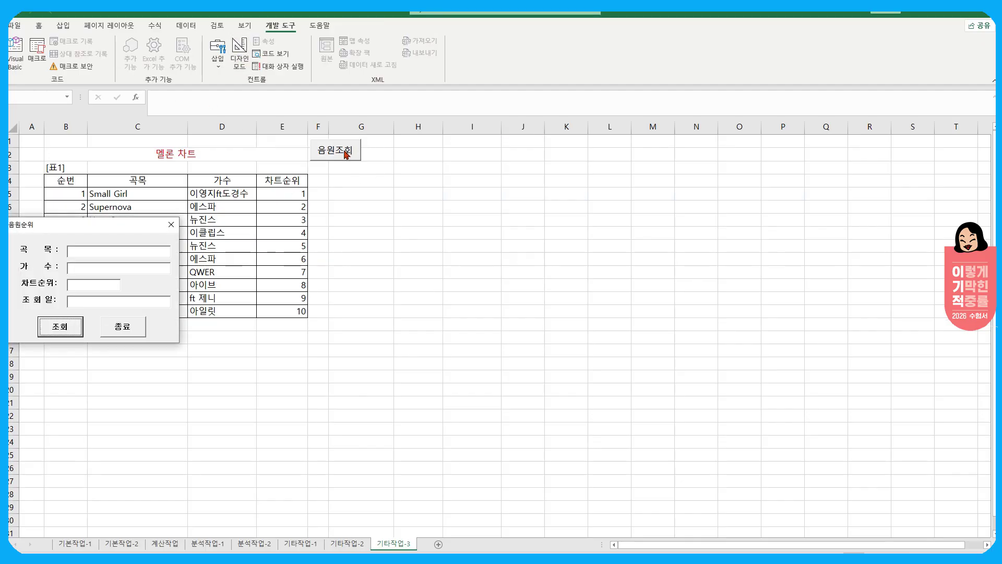
left_click_drag(125, 226, 405, 208)
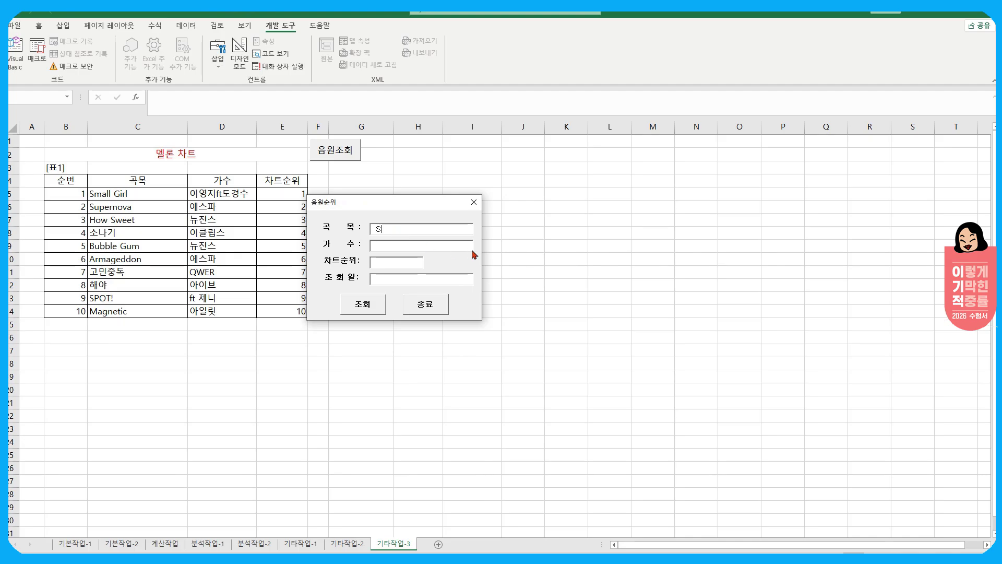
Test the form by looking up Small Girl, filling the date from the 조회일 label, and ending with 종료
type("Small Girl")
left_click(363, 307)
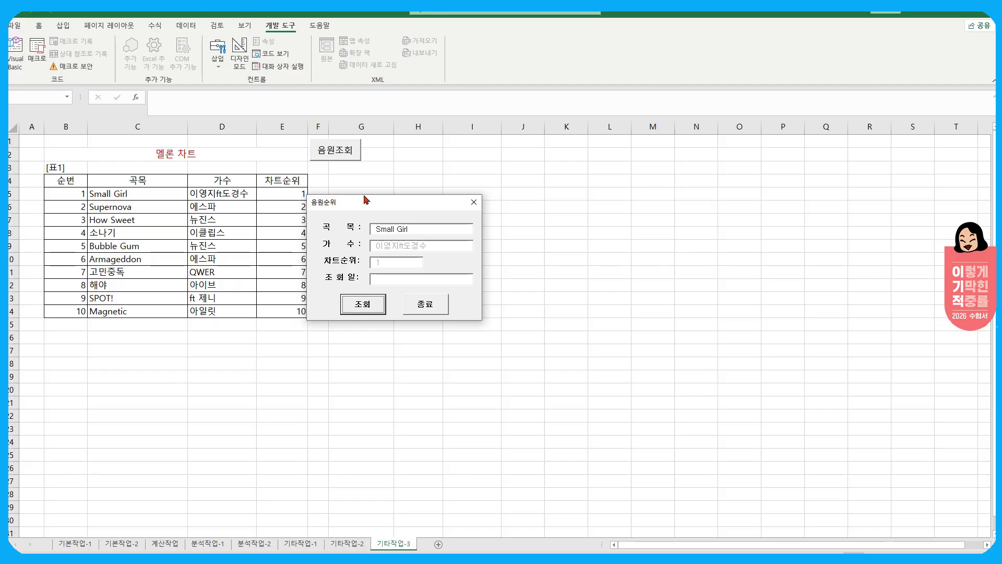
left_click(341, 277)
left_click(423, 304)
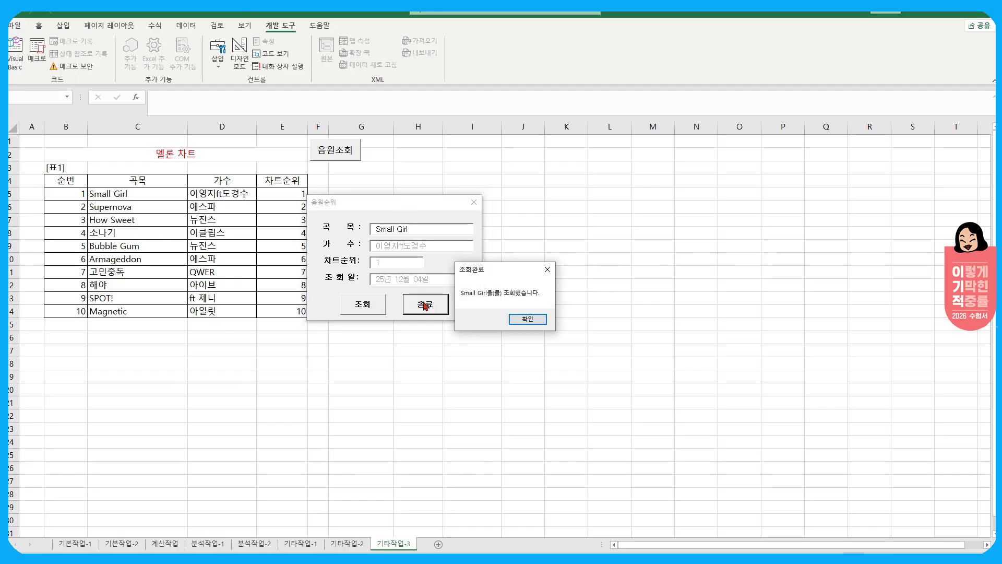
left_click(535, 319)
Reopen the 음원순위 form, look up the unlisted song 짜장 아니면 짬뽕 and dismiss the message box
left_click(350, 151)
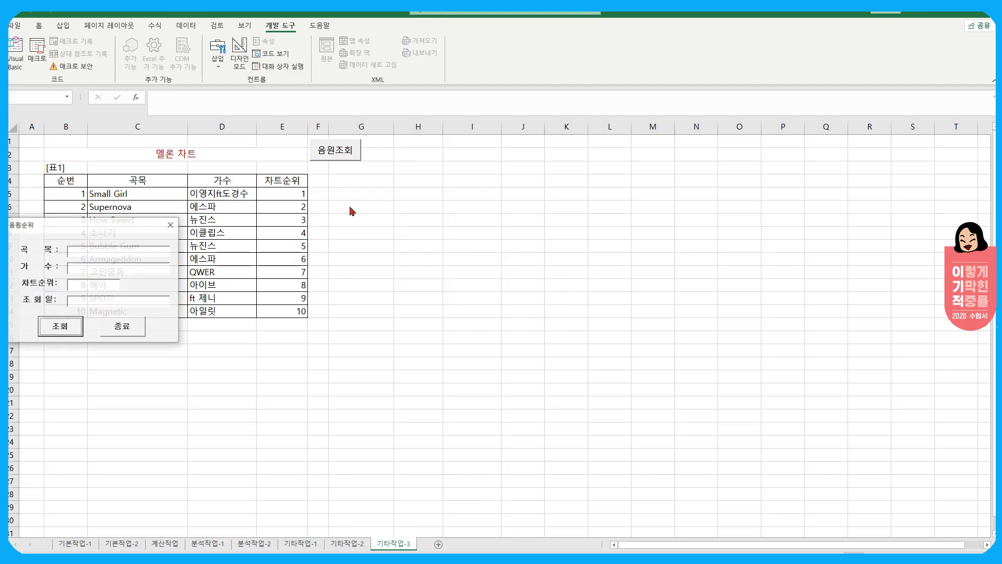
left_click_drag(113, 224, 391, 226)
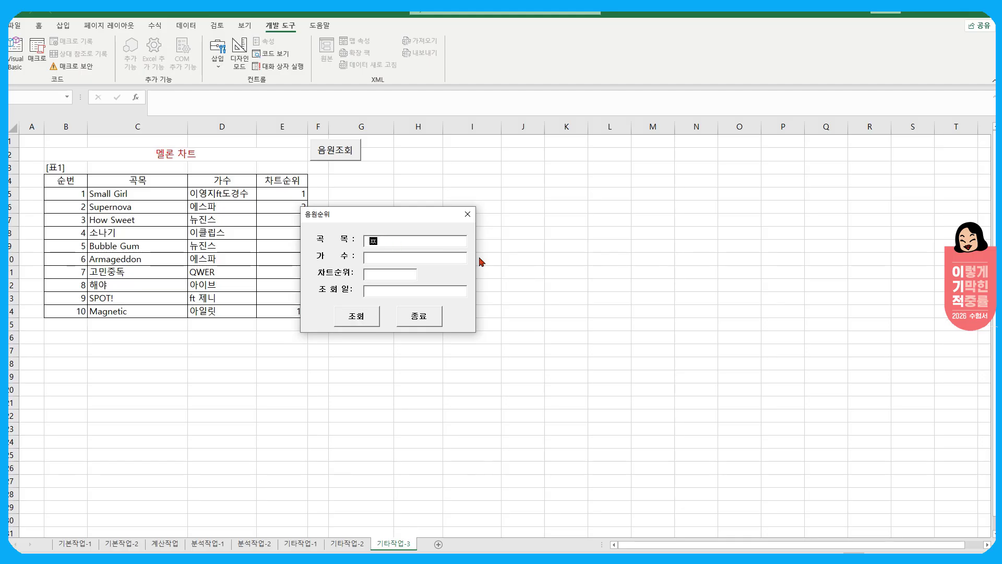
type("짜장 아니면 ")
type("짬ㅃ")
mouse_move(386, 221)
left_mouse_down()
mouse_move(384, 211)
mouse_move(371, 220)
left_mouse_up()
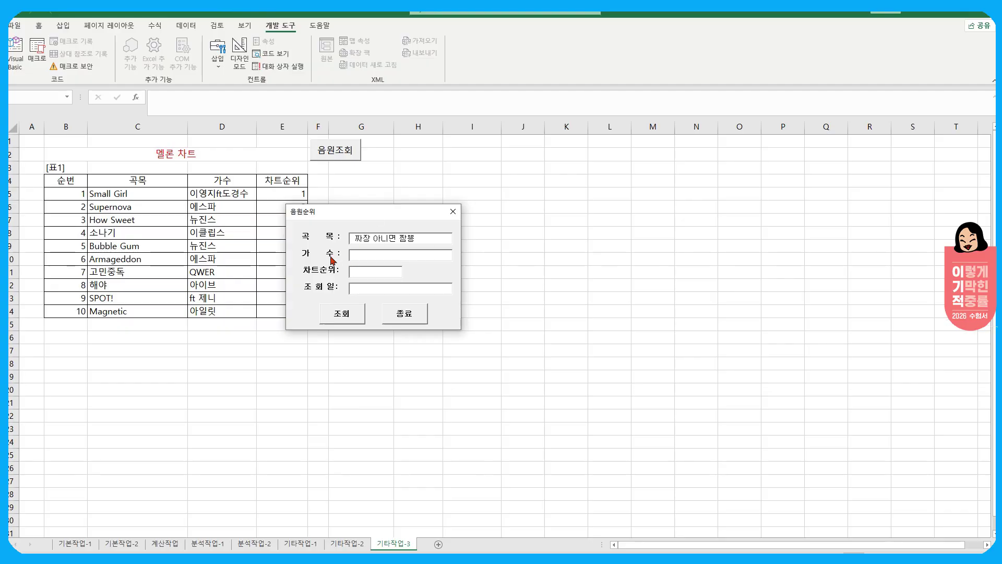
left_click(347, 316)
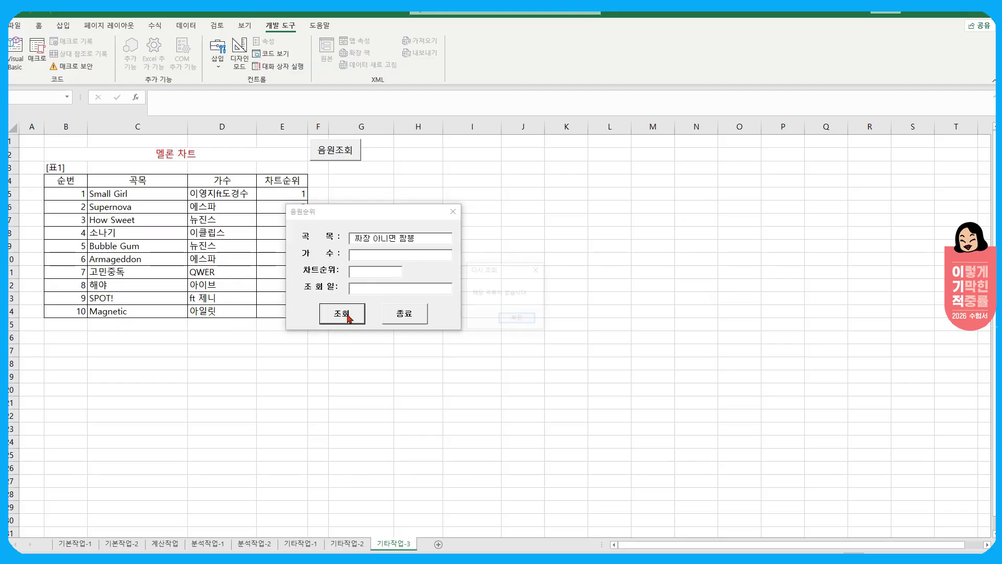
left_click_drag(488, 268, 281, 280)
left_click(312, 328)
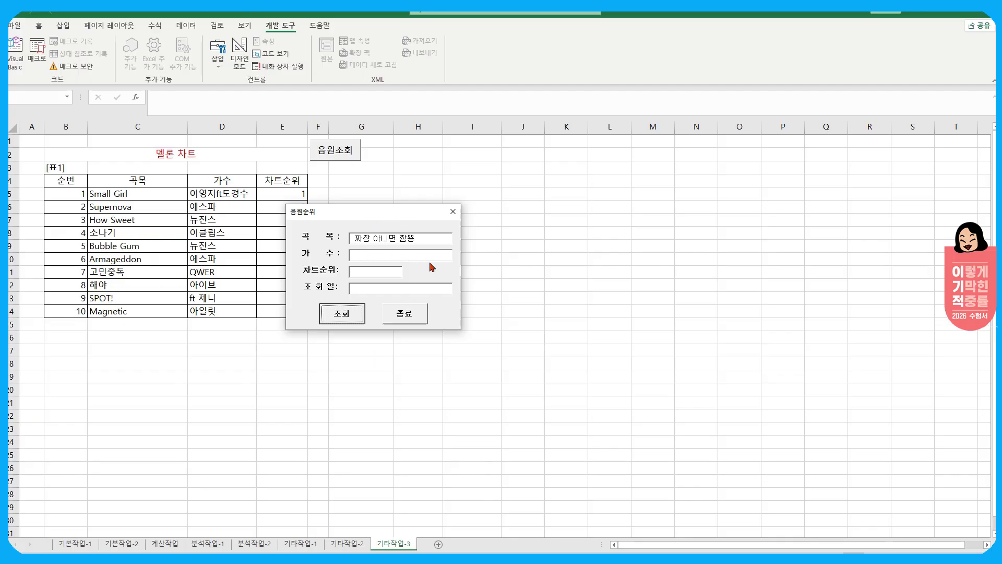
End the 음원순위 form with 종료, acknowledge its message and return to the worksheet
left_click(415, 313)
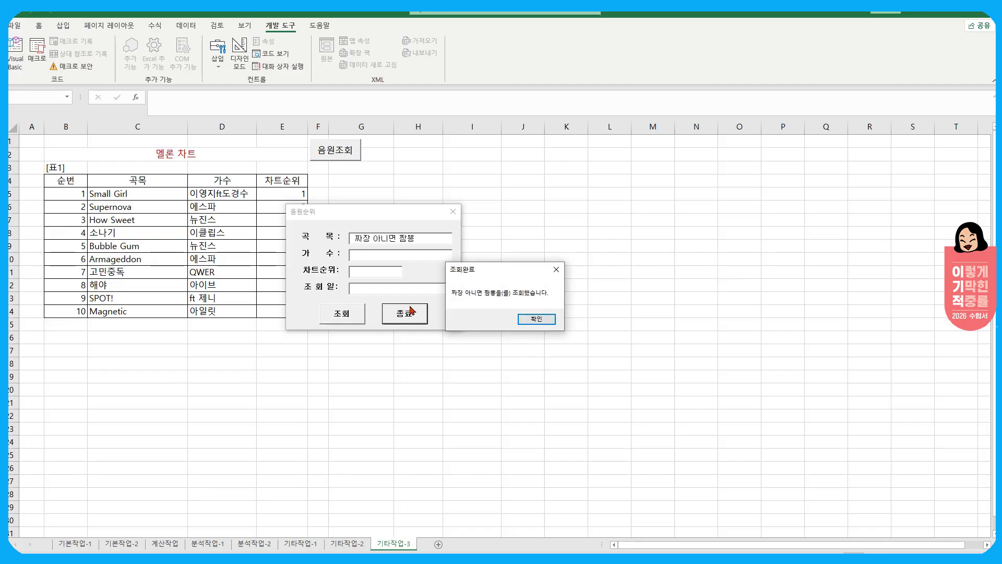
left_click(537, 318)
left_click(385, 302)
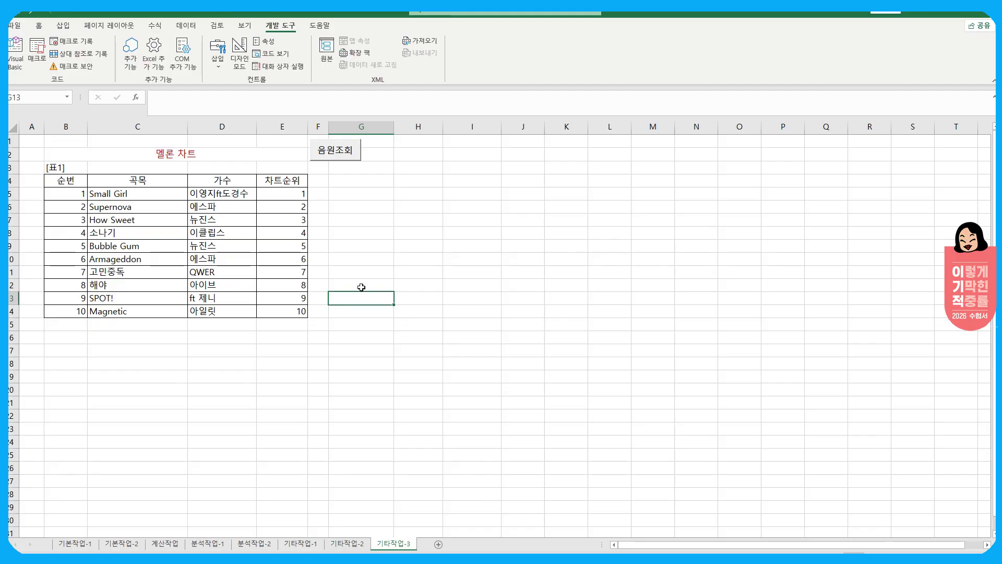
Switch to the 계산작업 worksheet
left_click(165, 543)
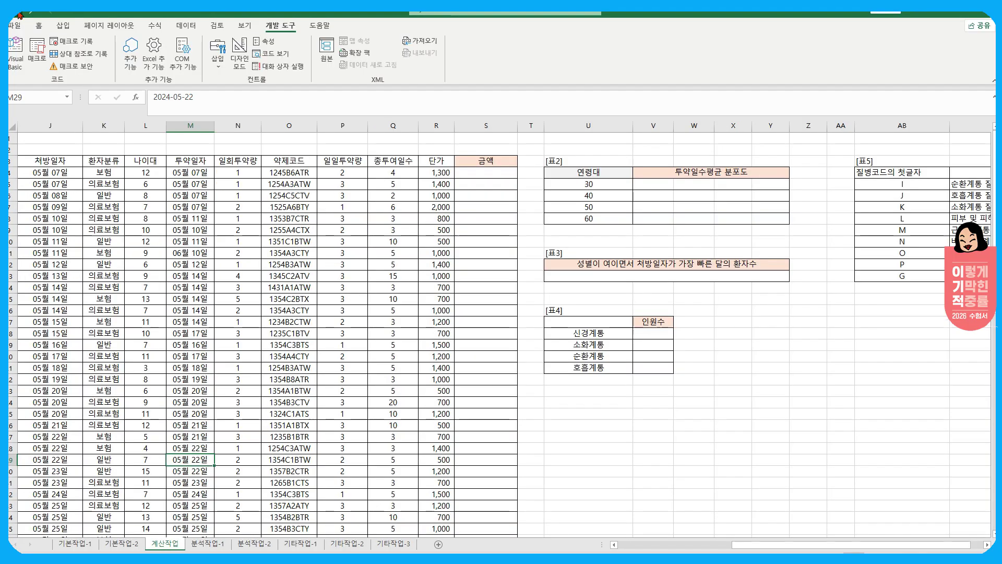
scroll(361, 366, "down", 15)
scroll(361, 364, "up", 11)
scroll(456, 313, "up", 4)
scroll(505, 380, "up", 3)
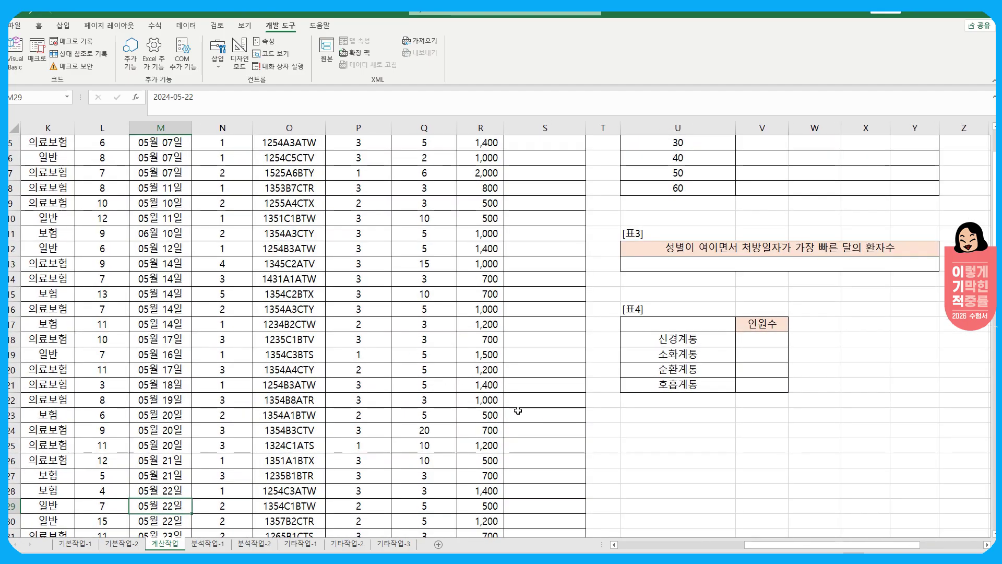
Examine the 질병코드, 처방전번호 and 처방일자 entries in 표1 that are relevant to the 관리번호 column
scroll(518, 411, "up", 2)
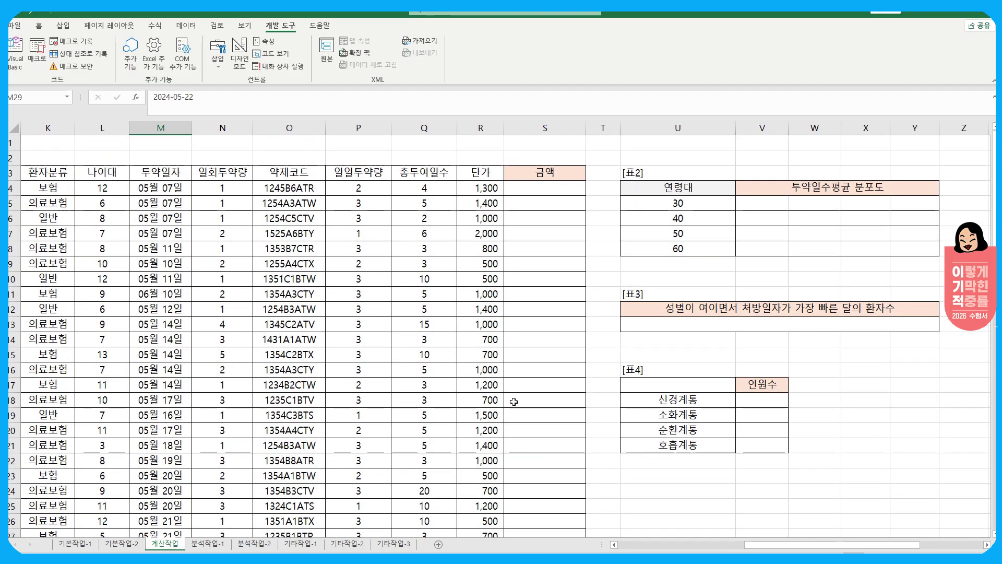
scroll(582, 429, "left", 4)
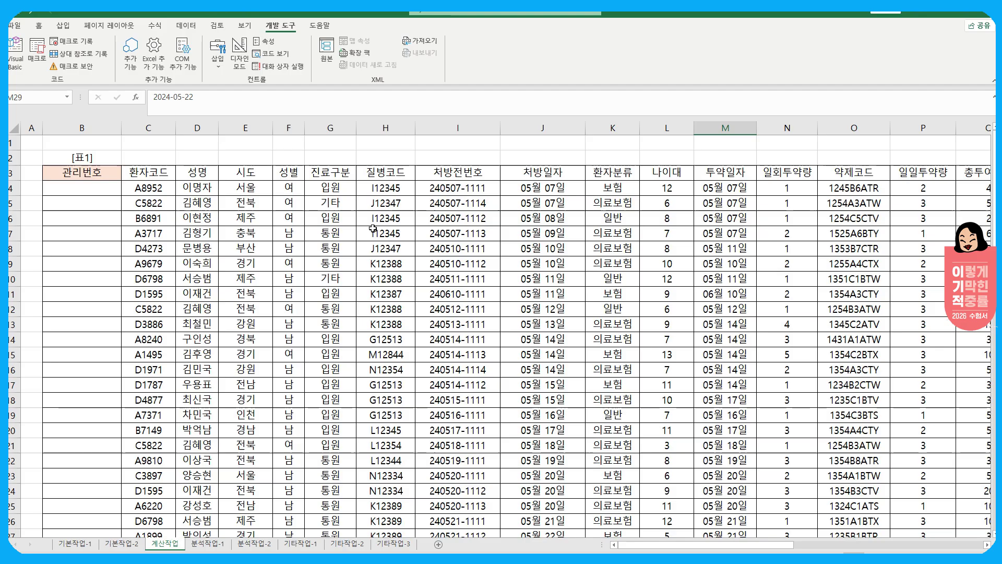
left_click(390, 188)
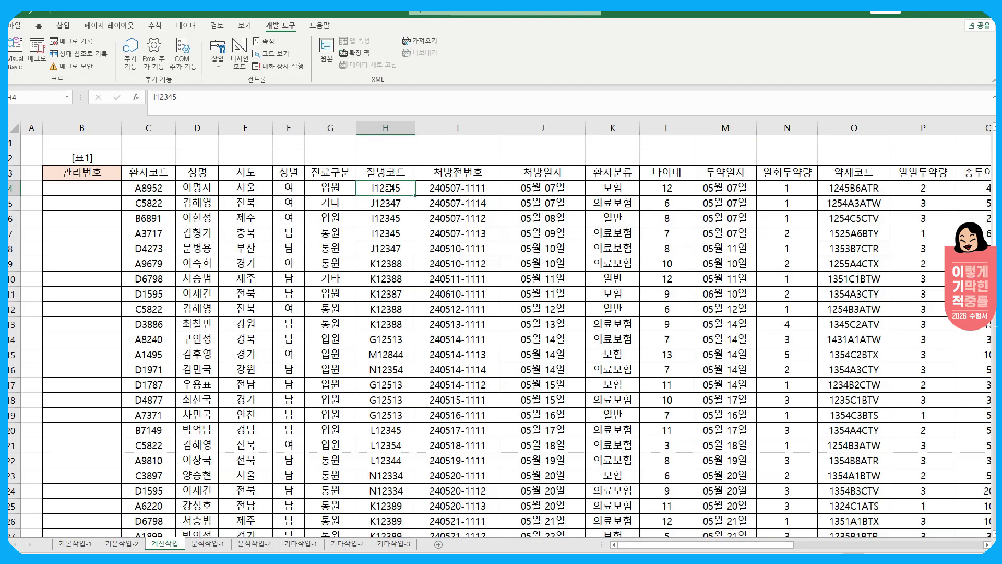
left_click(543, 187)
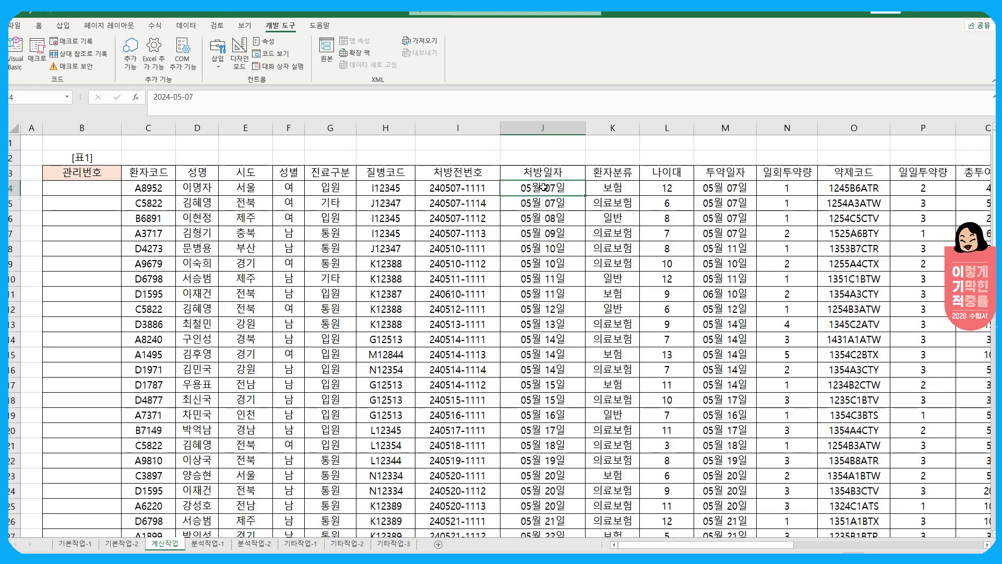
left_click(80, 194)
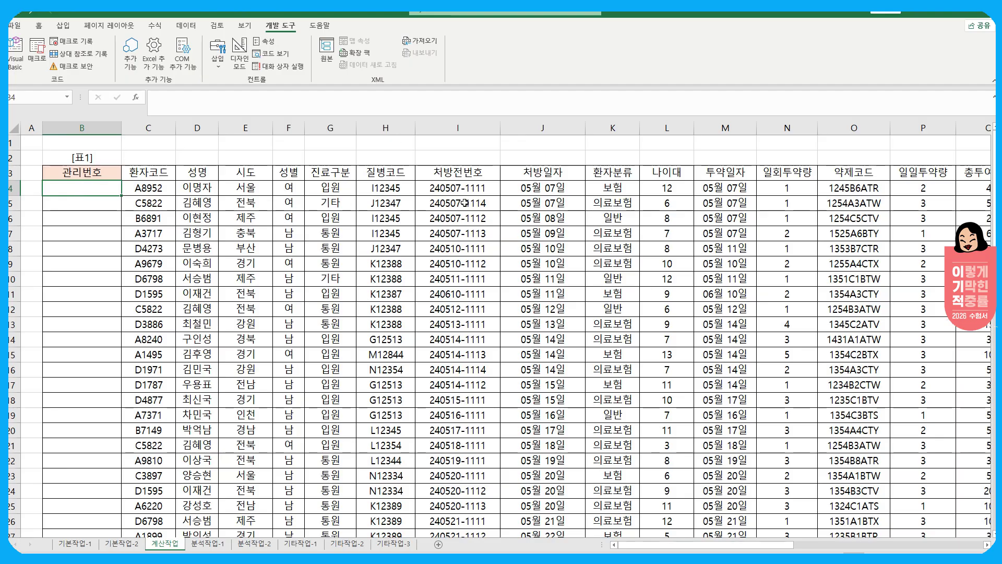
left_click_drag(385, 188, 383, 245)
left_click(384, 233)
left_click(469, 189)
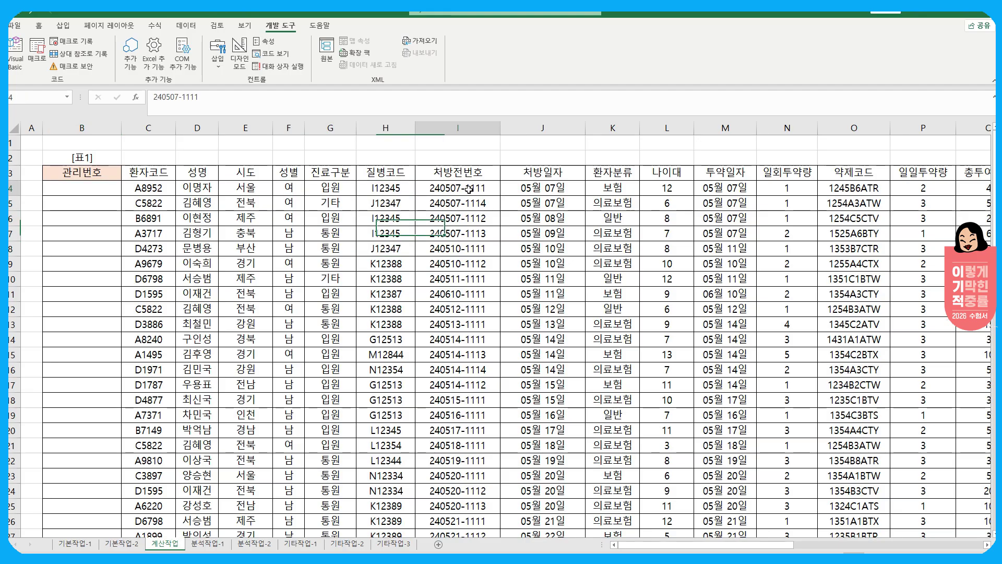
left_click_drag(469, 189, 463, 246)
left_click(464, 245)
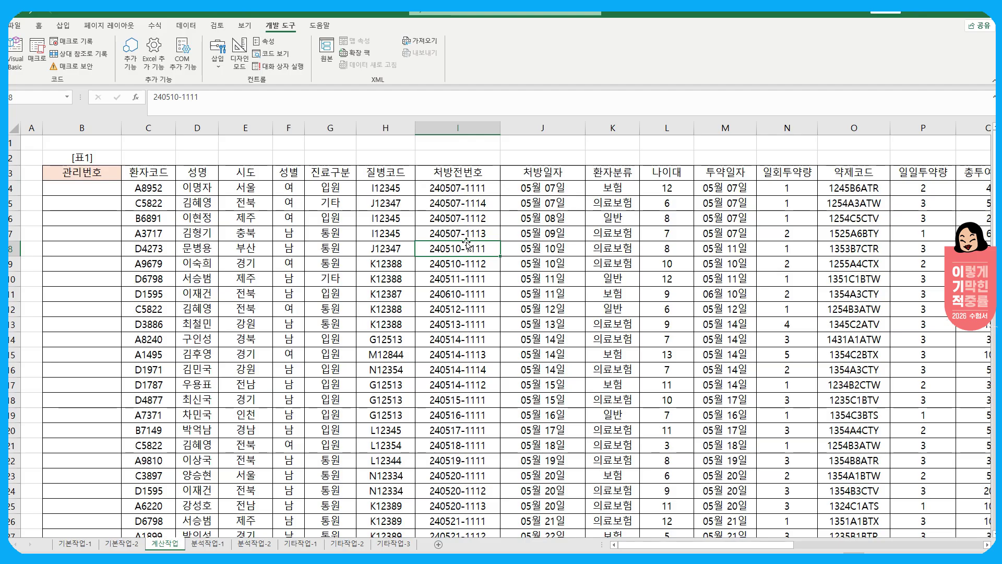
left_click(96, 189)
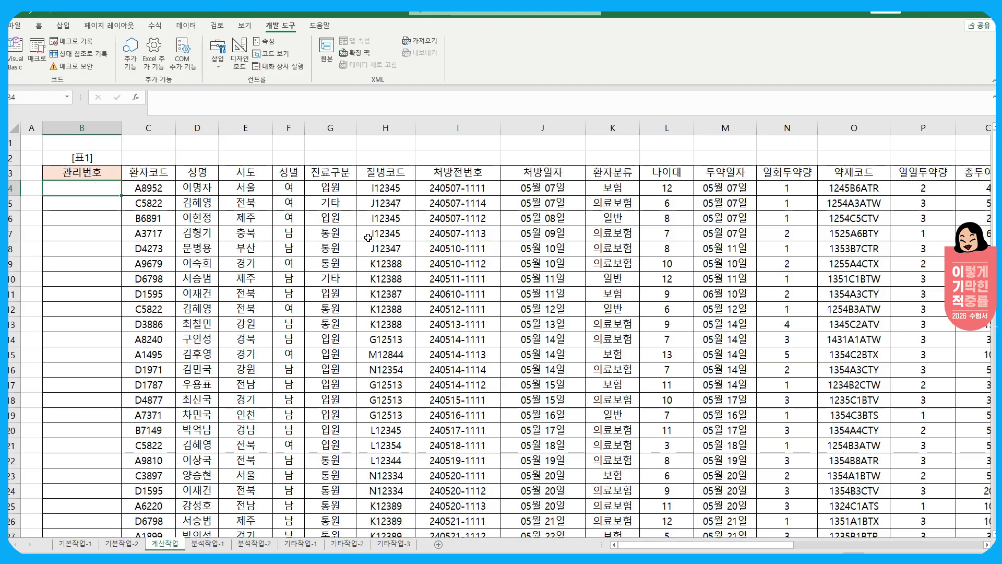
type("=")
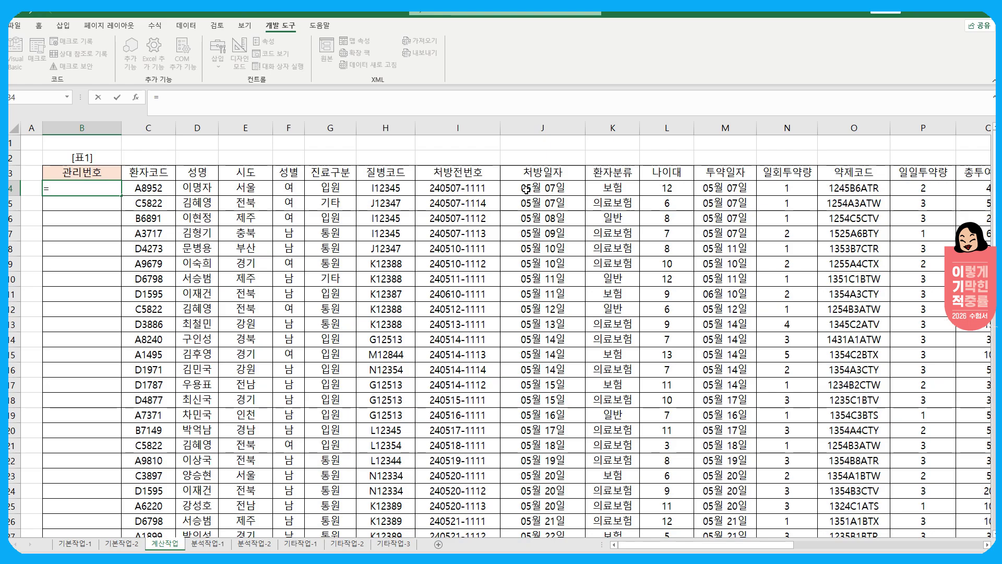
type("범위<처방")
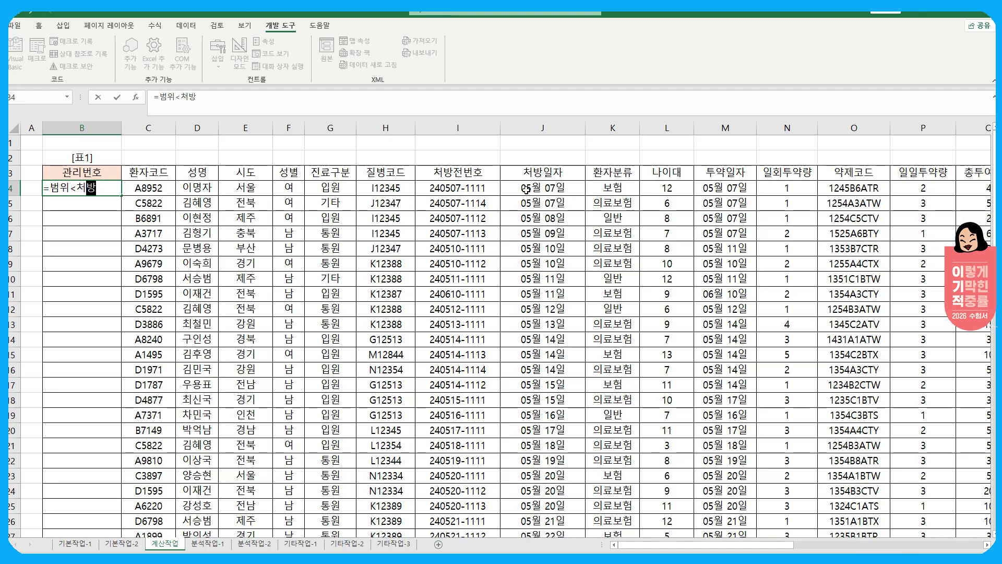
type("일ㅈㅏ")
key("BackSpace")
key("BackSpace")
key("BackSpace")
key("BackSpace")
type(">")
key("Escape")
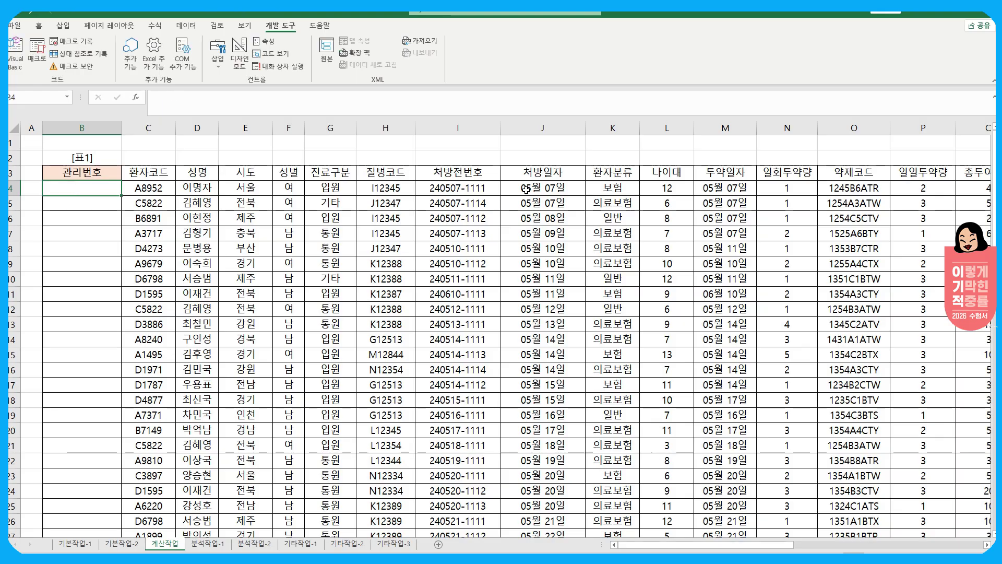
type("=")
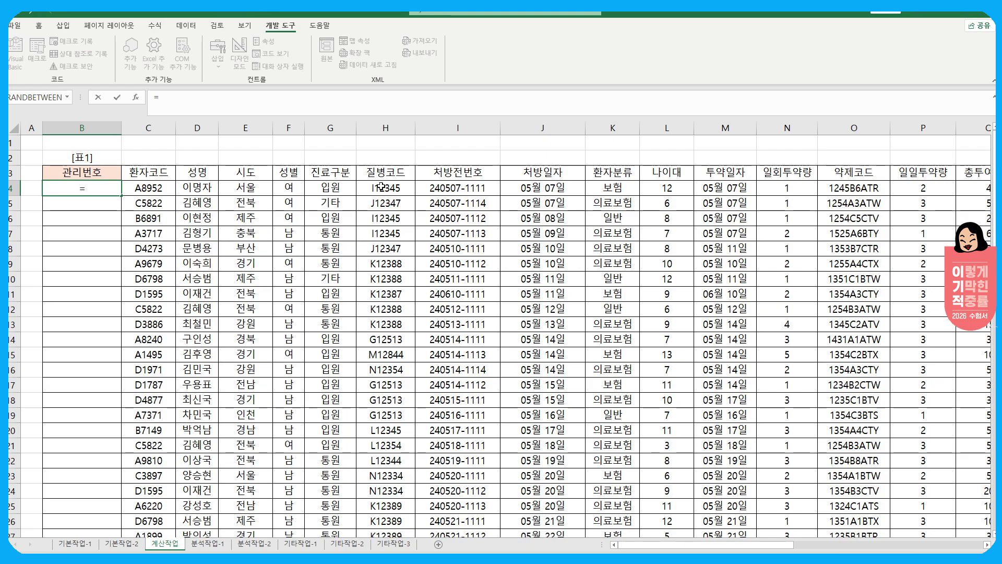
type("s")
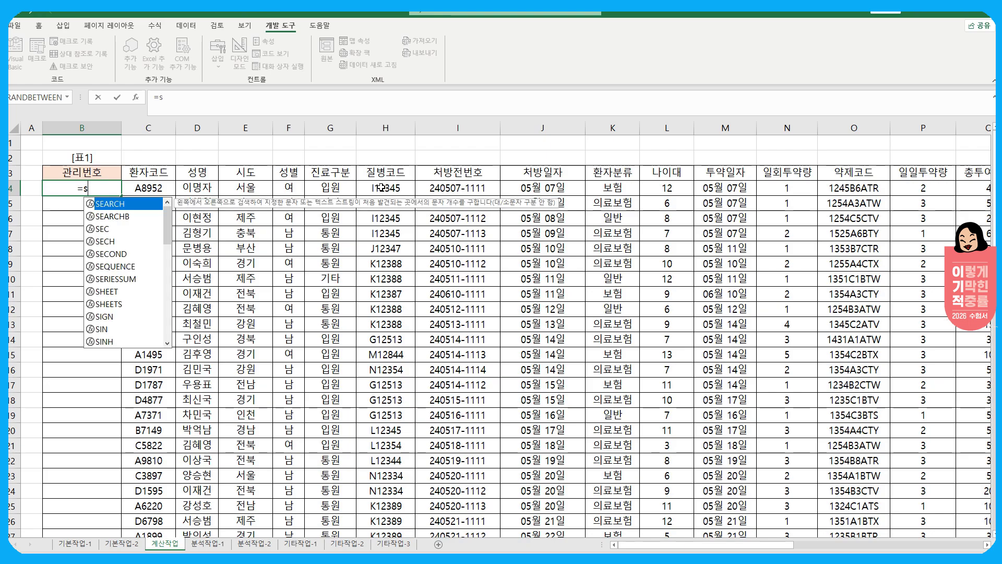
type("um(if(")
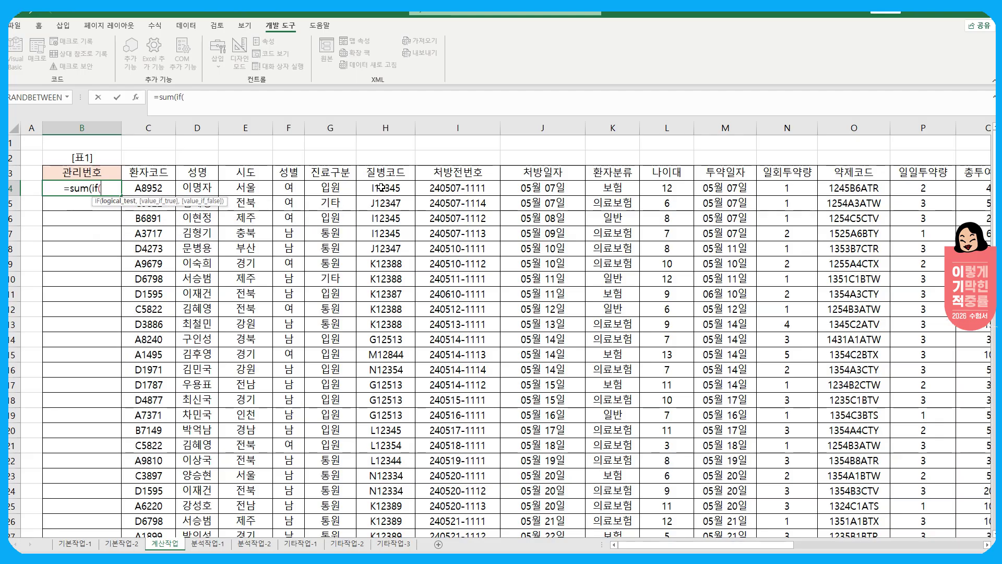
type("(")
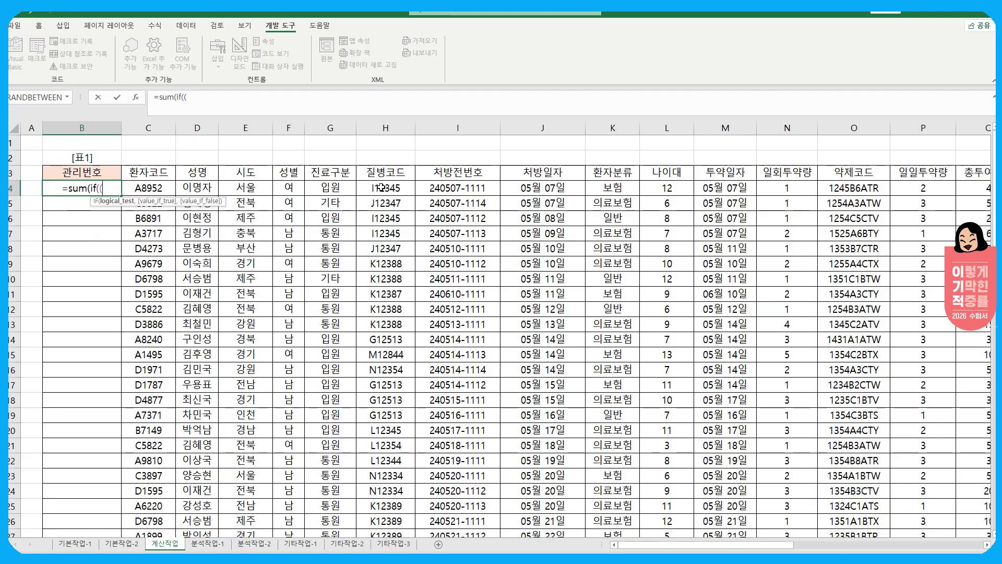
key("Escape")
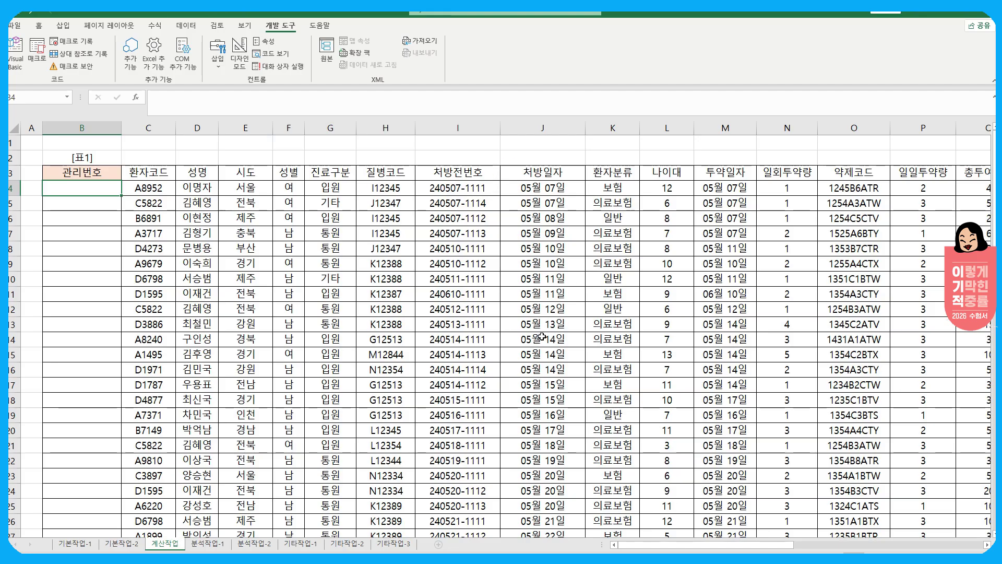
In cell B4 of 관리번호, begin a SUM(IF( formula with the 질병코드 condition ($H$4:$H$76=H4) followed by a multiplication sign
type("=sum(")
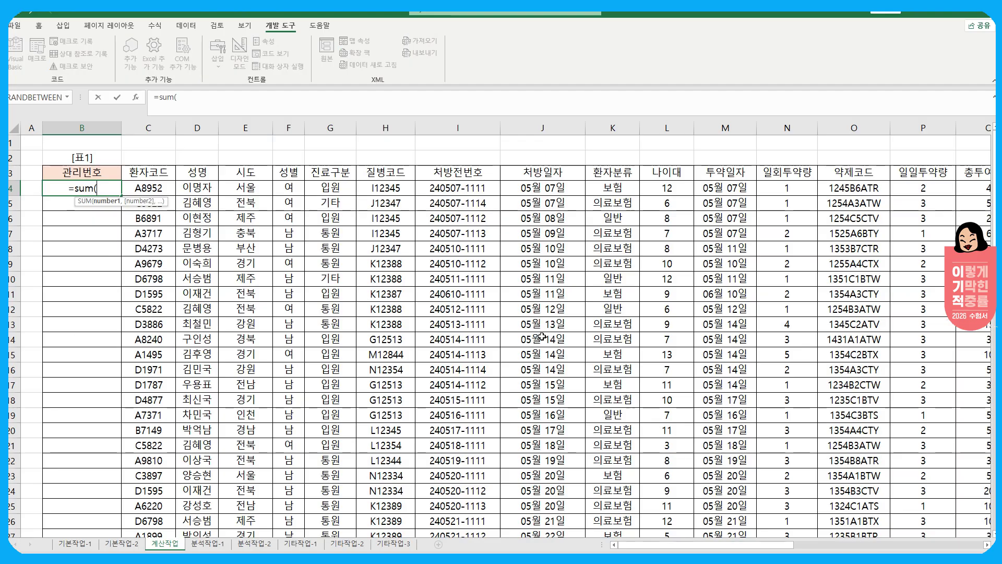
type("if((")
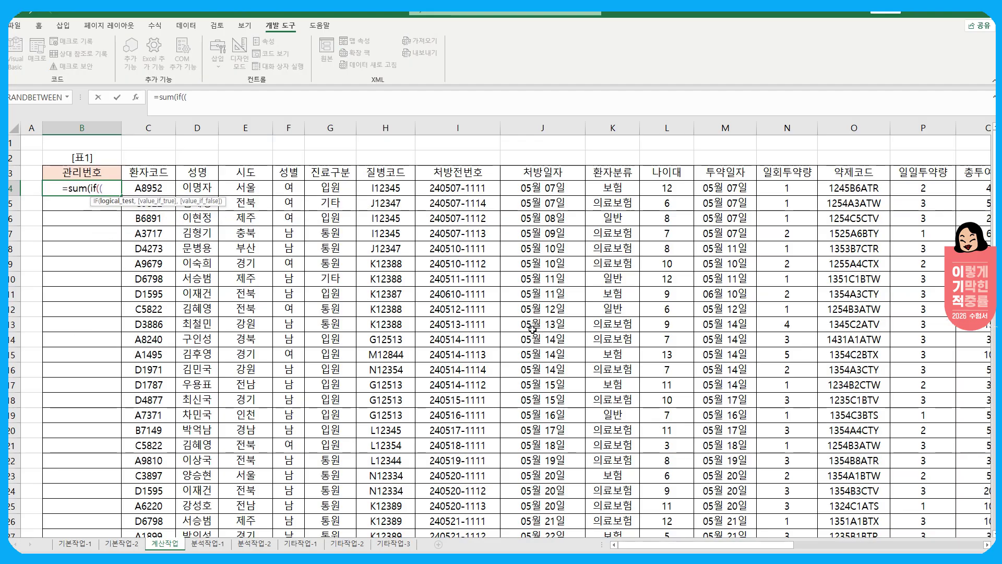
left_click(380, 187)
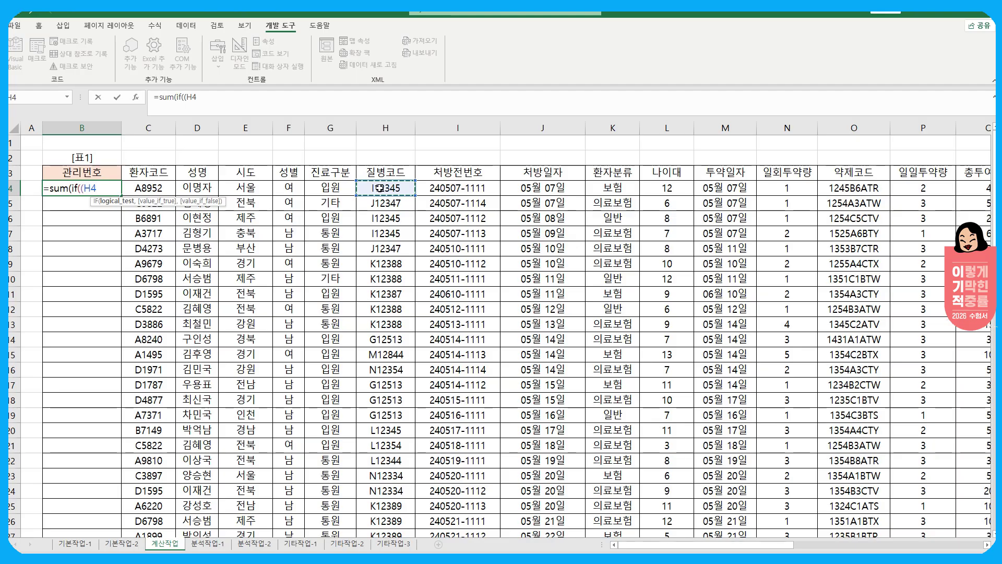
key("ctrl+shift+Down")
scroll(408, 294, "up", 10)
scroll(409, 294, "up", 7)
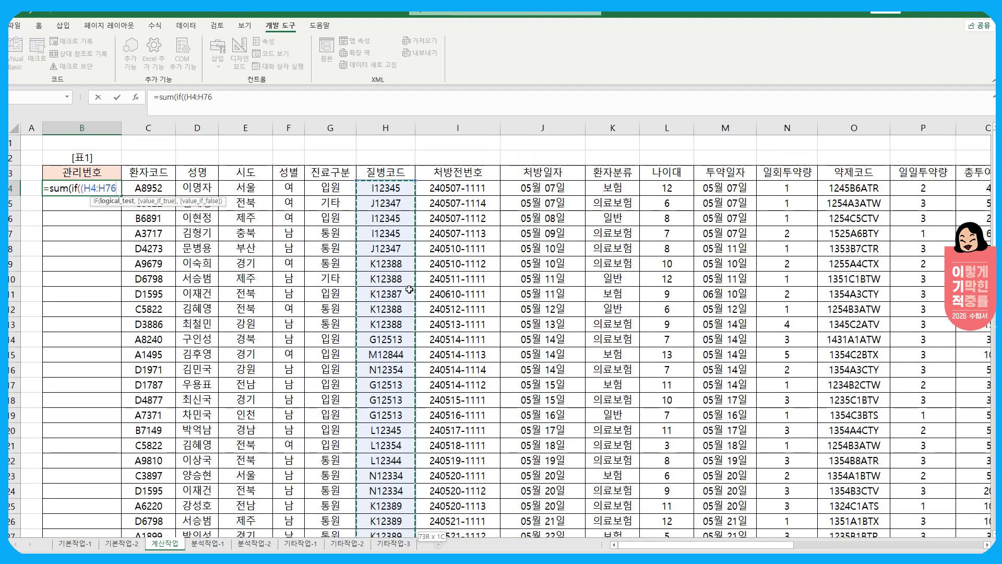
key("F4")
type("=")
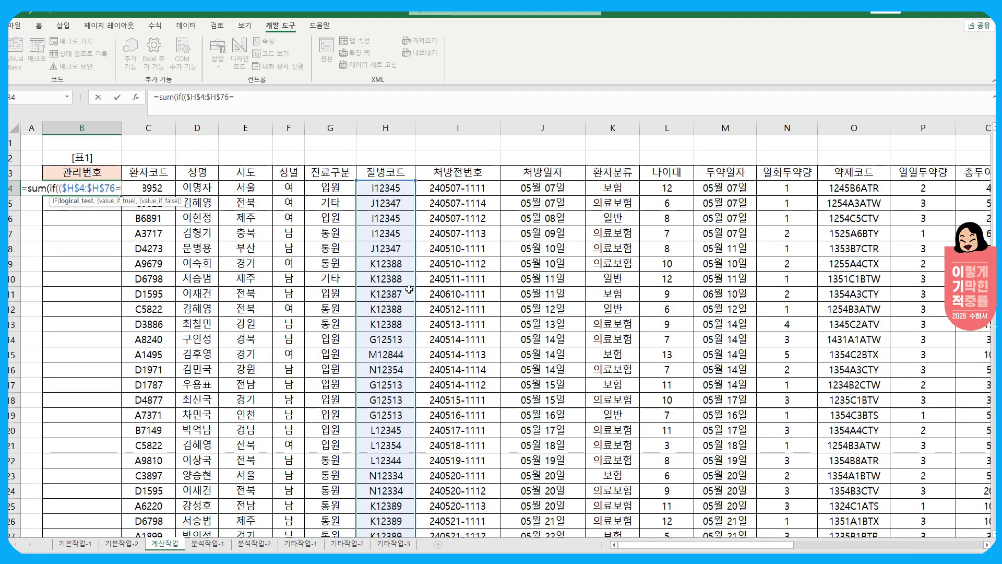
left_click(383, 188)
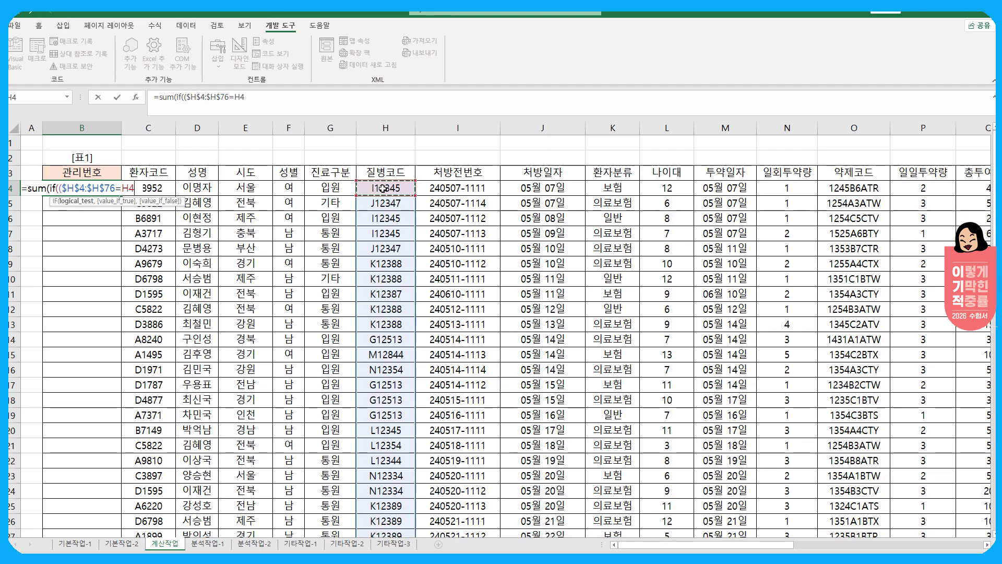
type(")*")
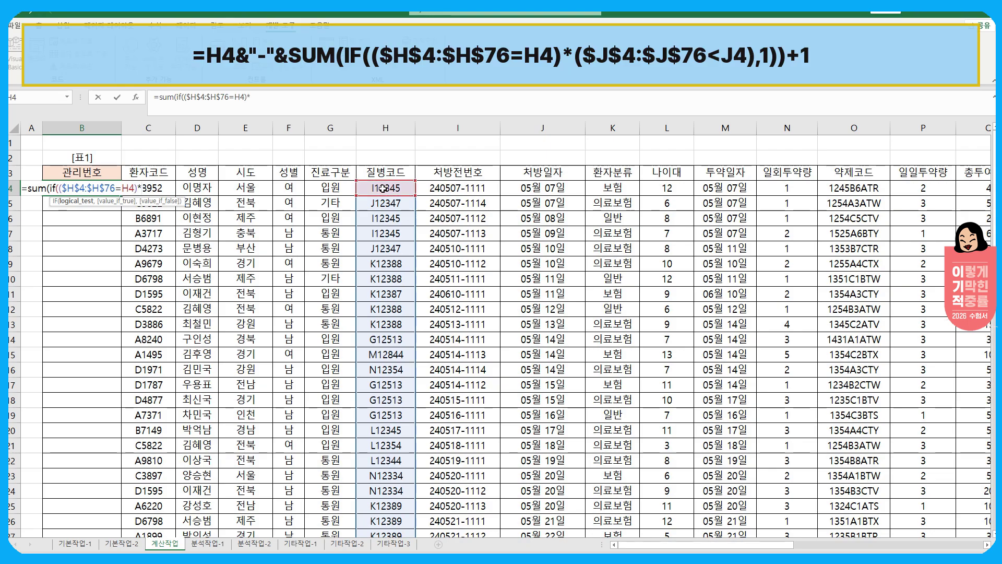
Extend the B4 formula with the 처방일자 condition that $J$4:$J$76 is less than J4
type("(")
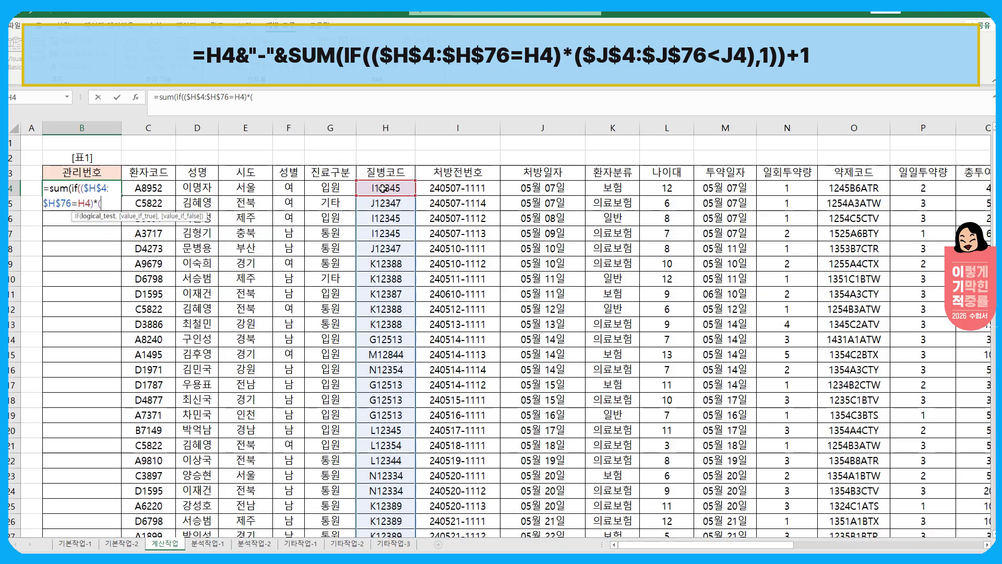
left_click(538, 186)
key("ctrl+shift+Down")
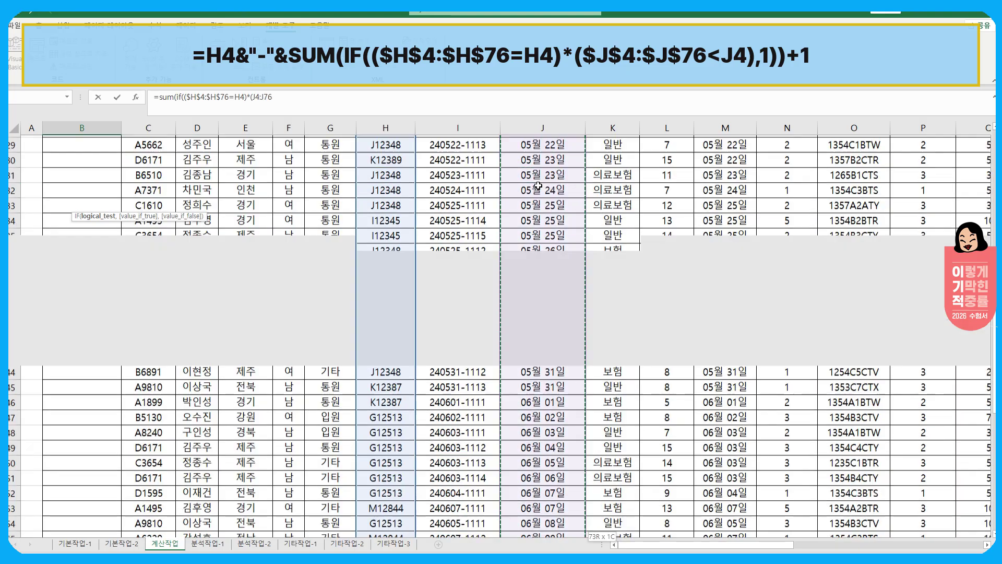
key("F4")
scroll(476, 254, "up", 15)
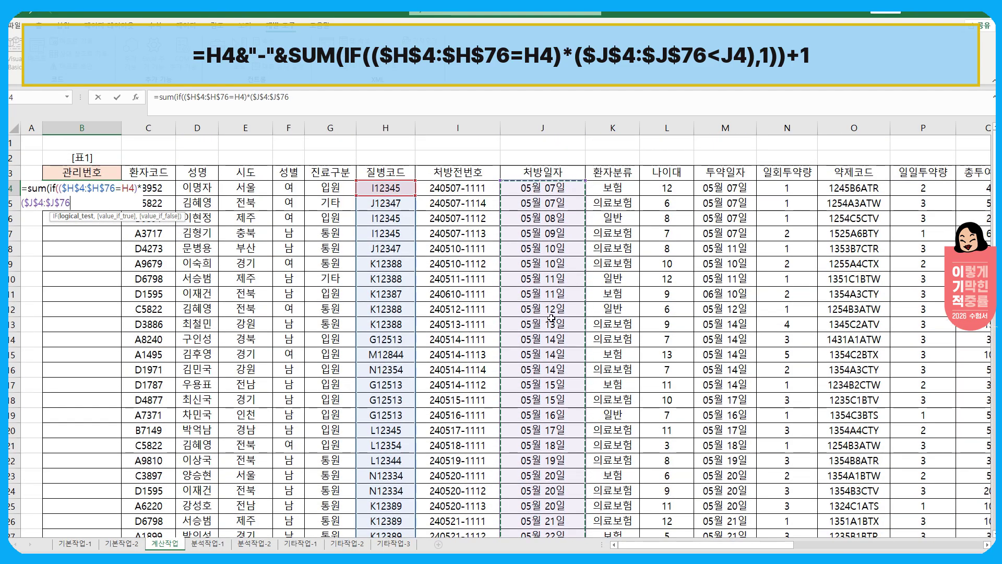
type("<")
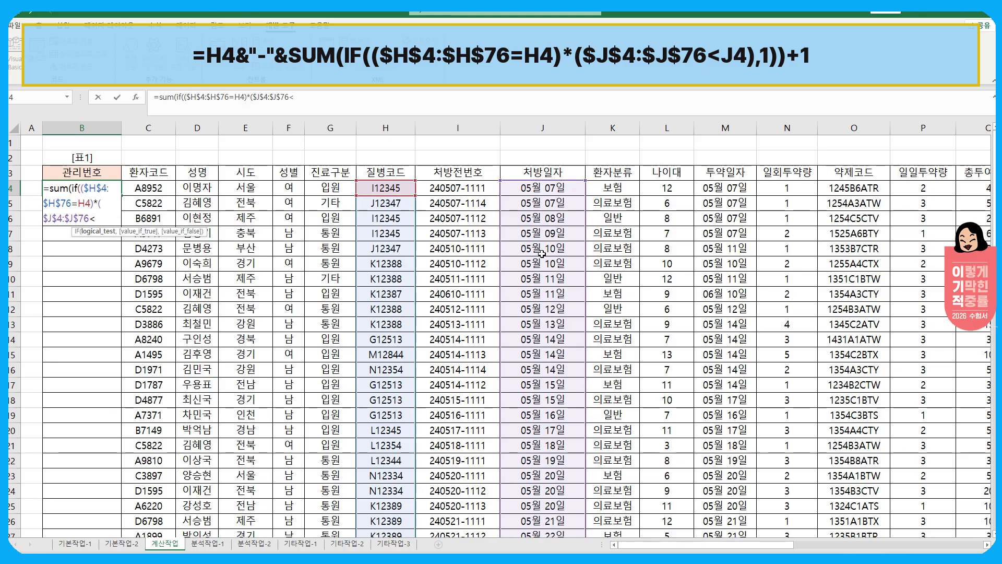
left_click(542, 189)
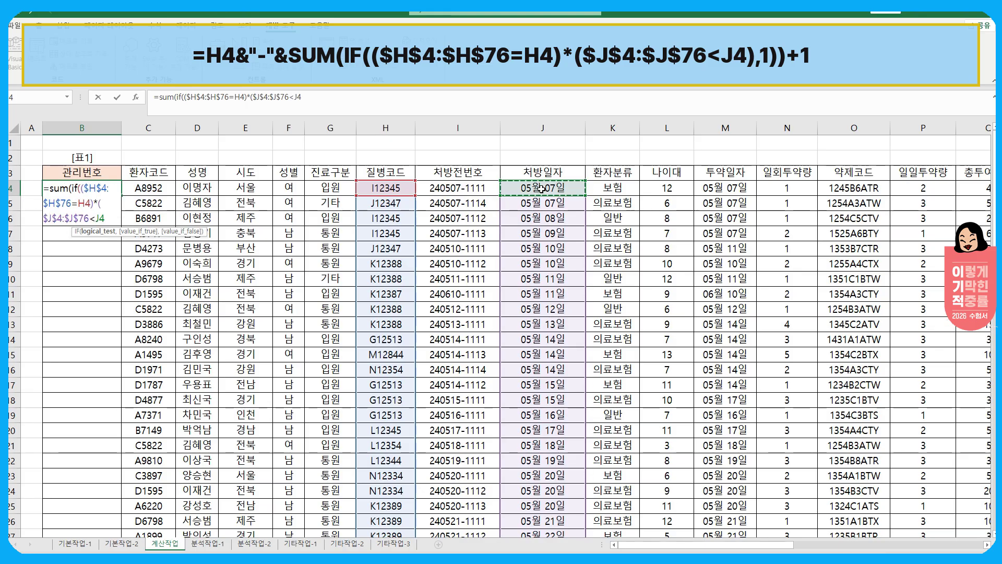
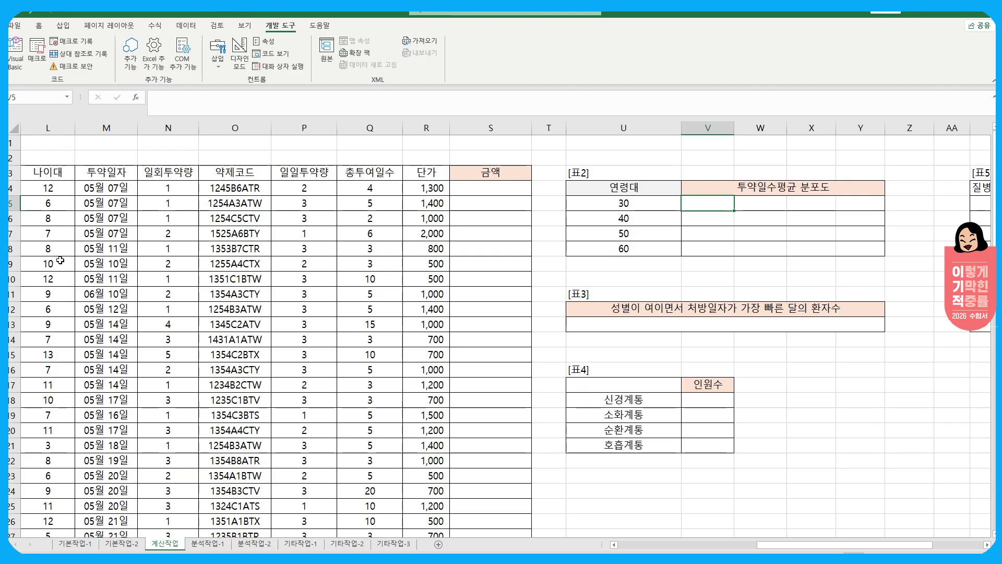
In cell V5 of 표2, begin a COUNT(IF(( formula for the 연령대 30 row
left_click(611, 204)
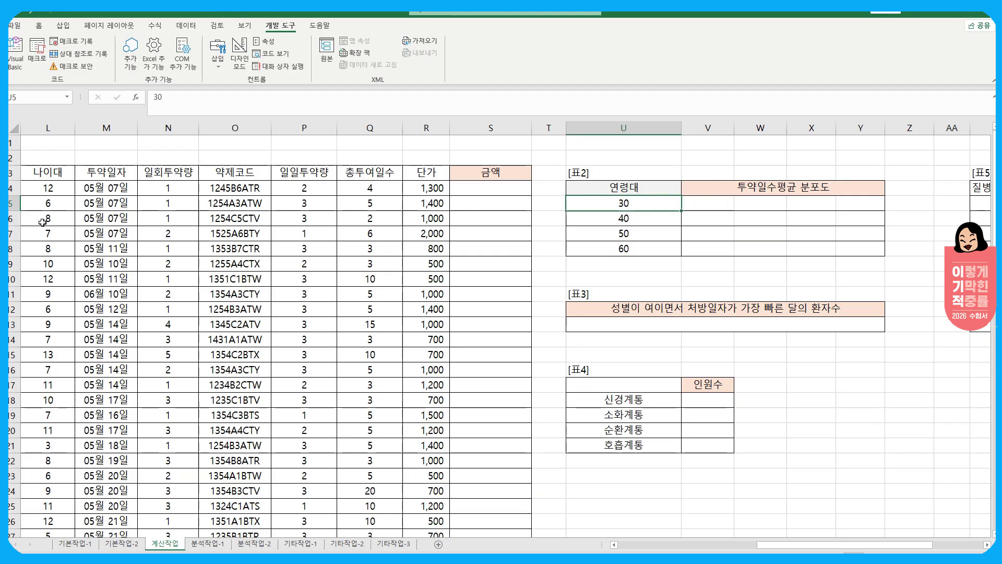
left_click(47, 190)
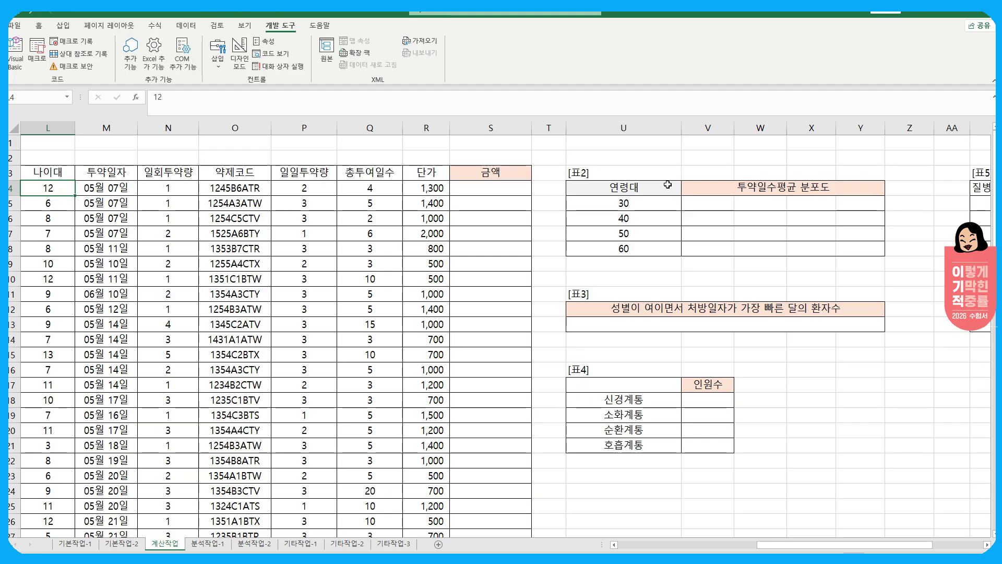
left_click(655, 207)
left_click(719, 200)
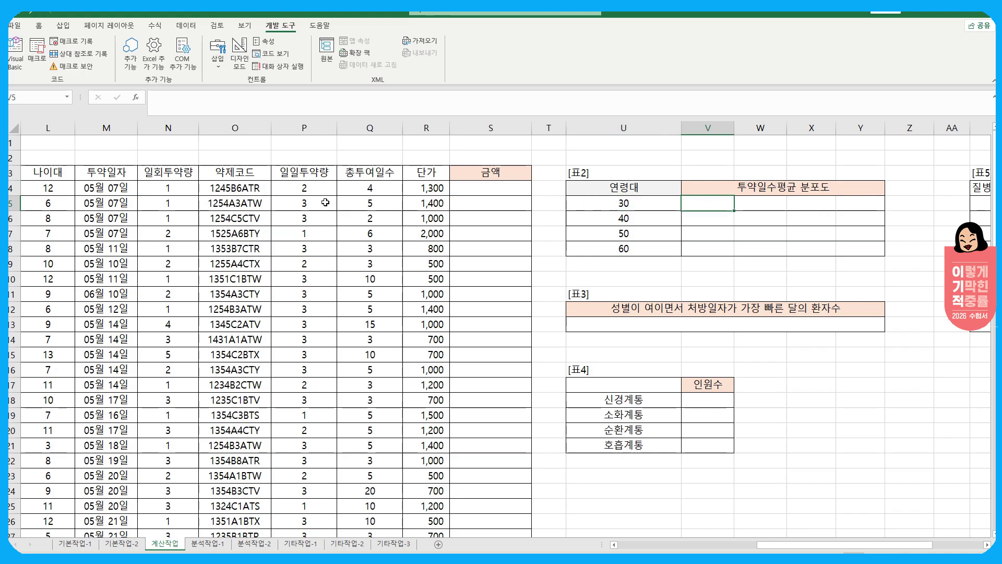
key("Left")
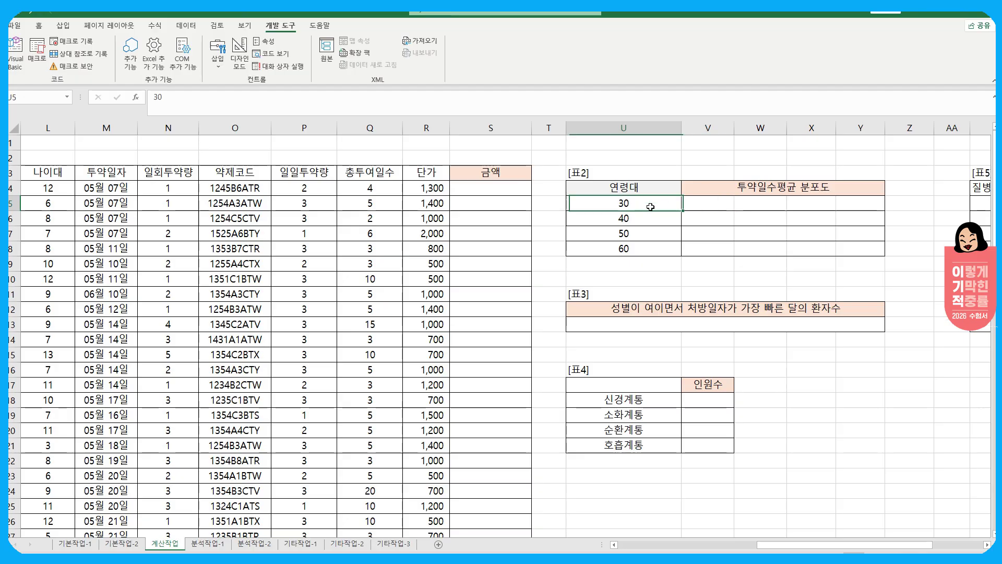
left_click(707, 203)
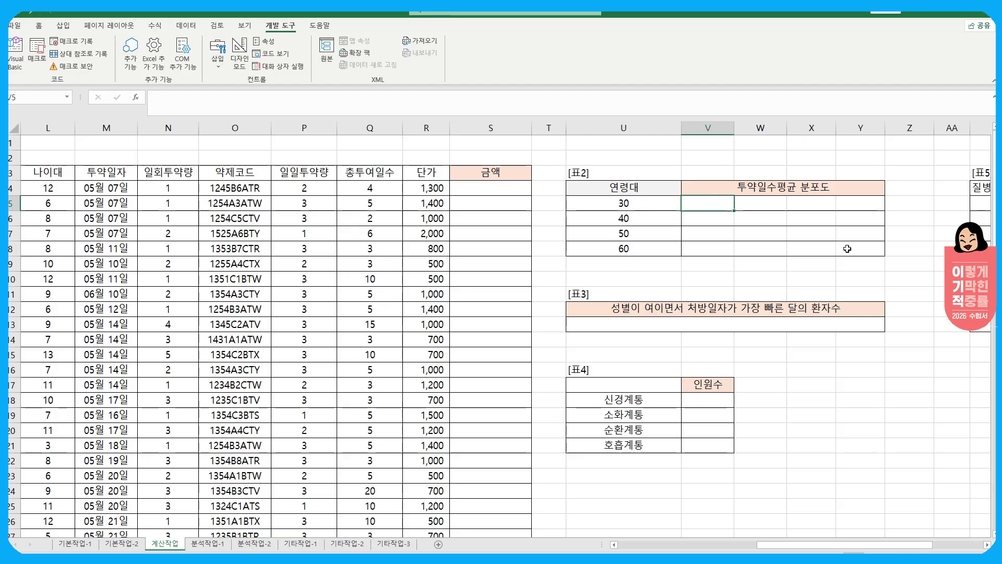
type("=")
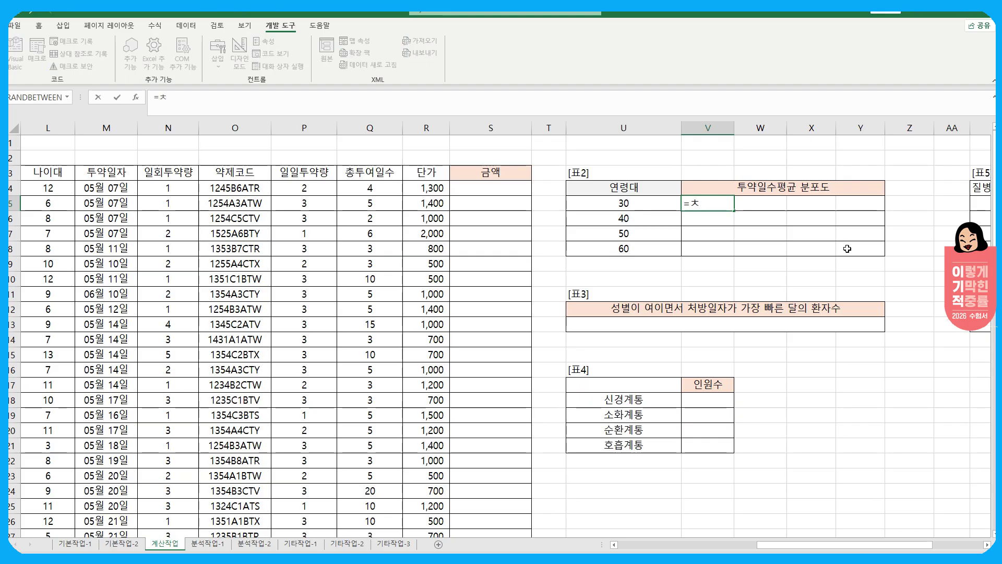
type("count")
key("Tab")
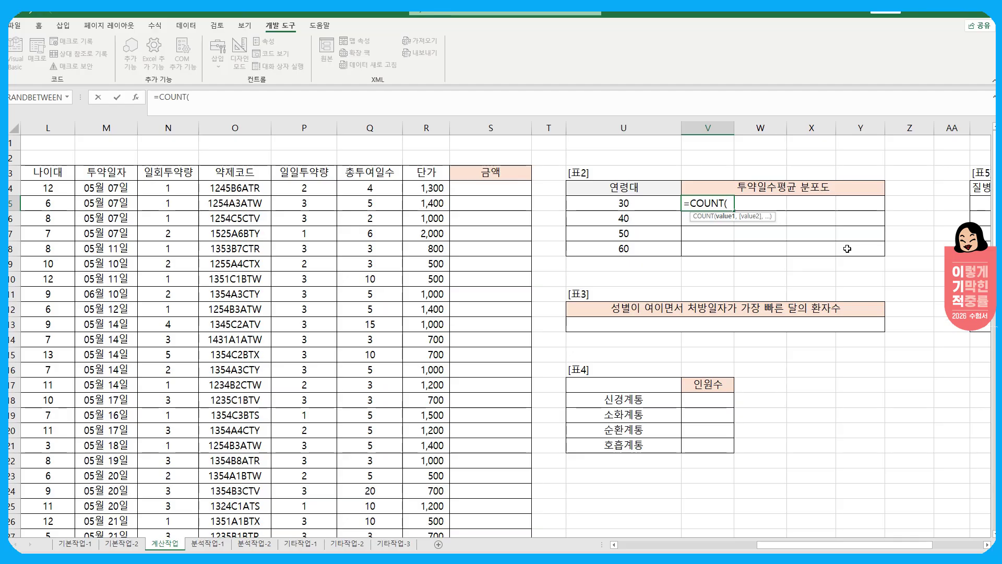
type("i")
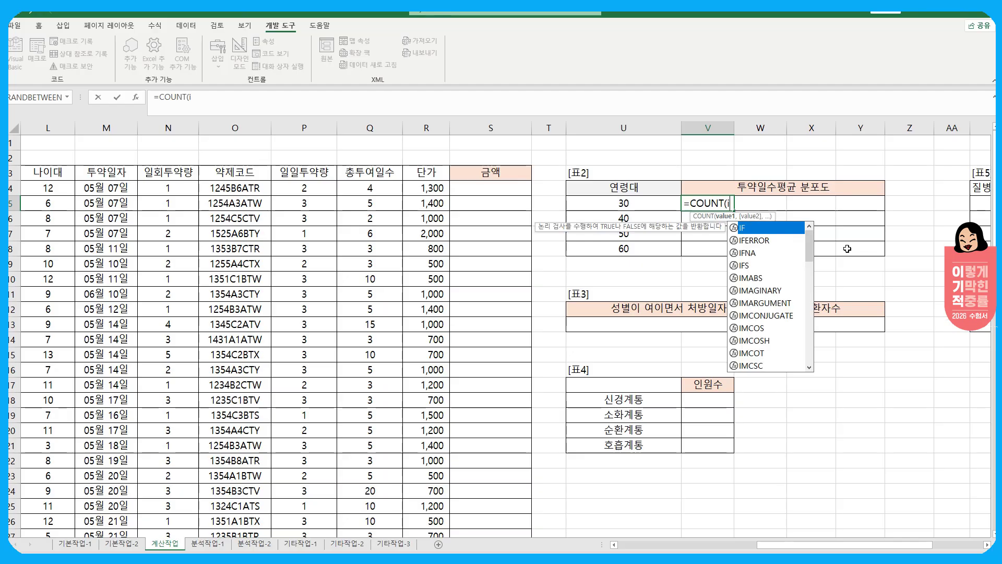
type("f((")
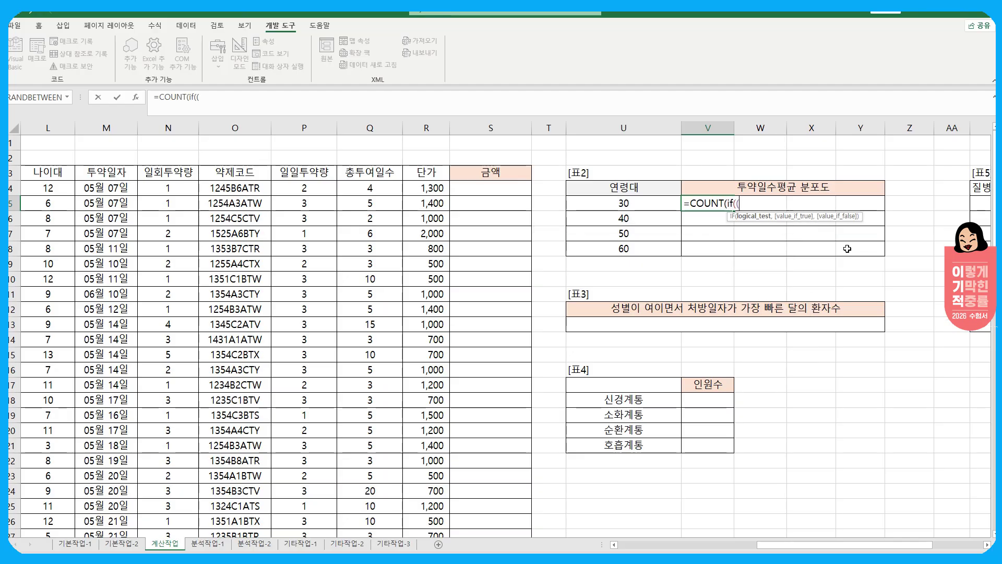
Add ROUNDDOWN($L$4:$L$76*5,-1) on the 나이대 column as the first part of the IF condition in V5
left_click(48, 187)
key("ctrl+shift+Down")
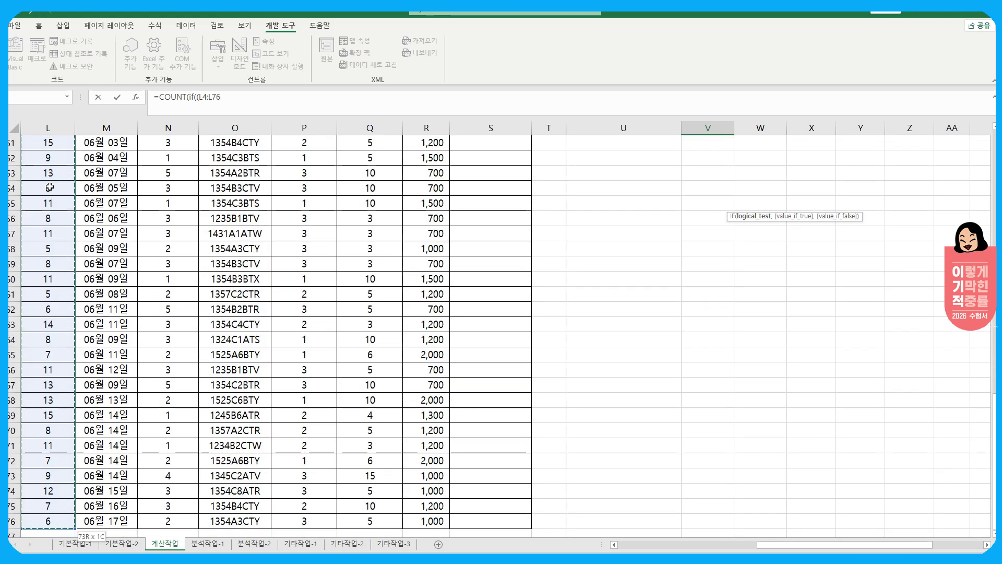
key("F4")
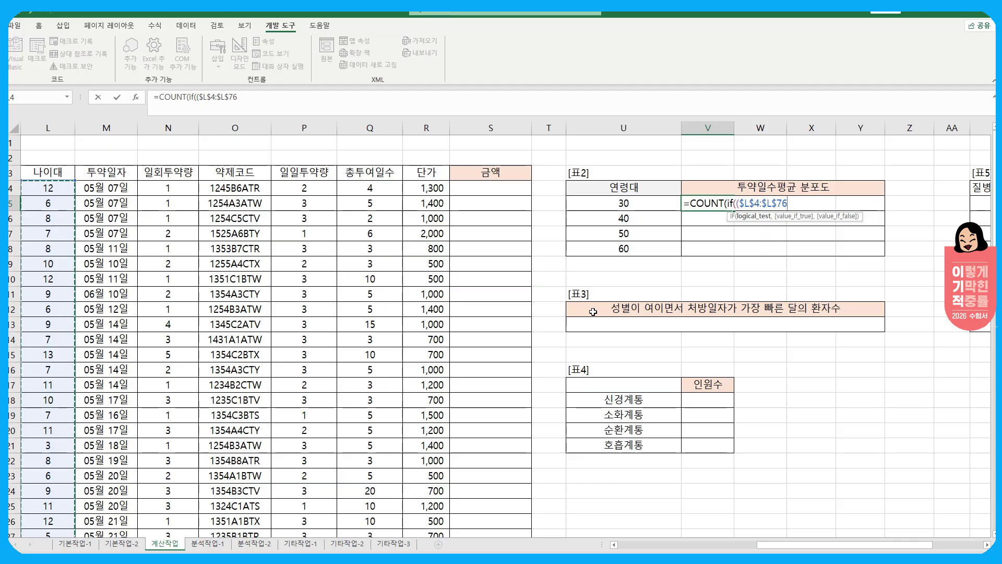
type("*5")
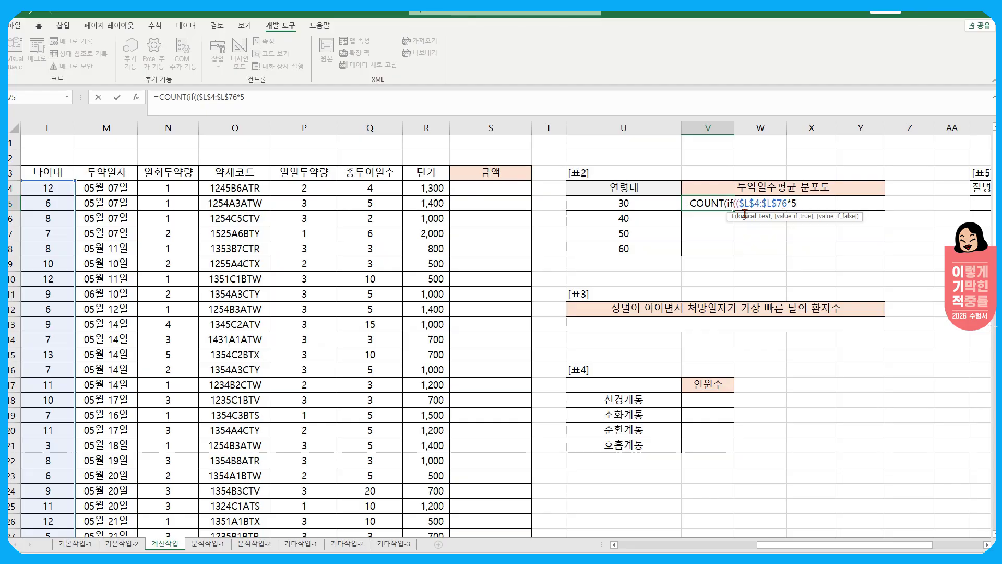
type("rou")
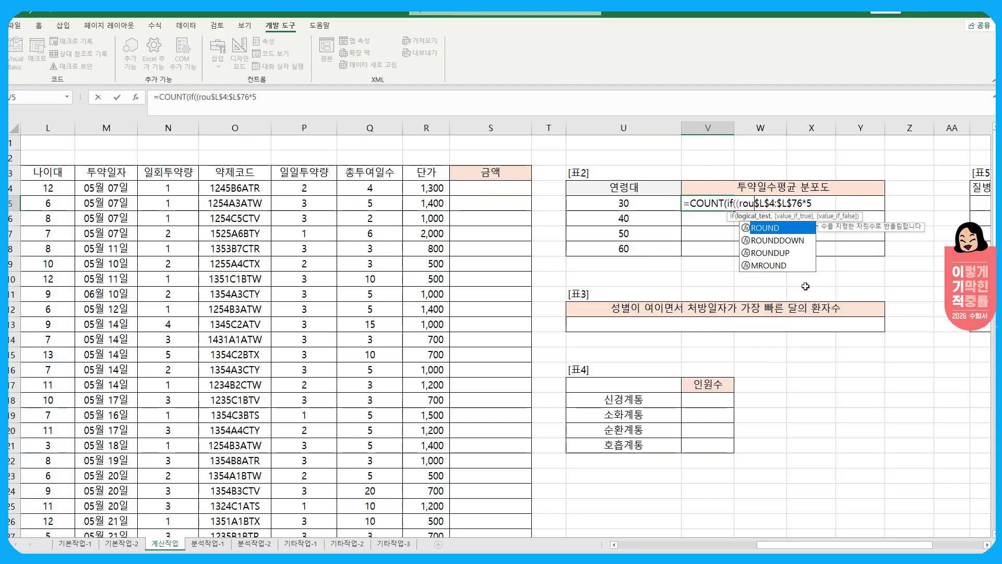
key("Down")
key("Tab")
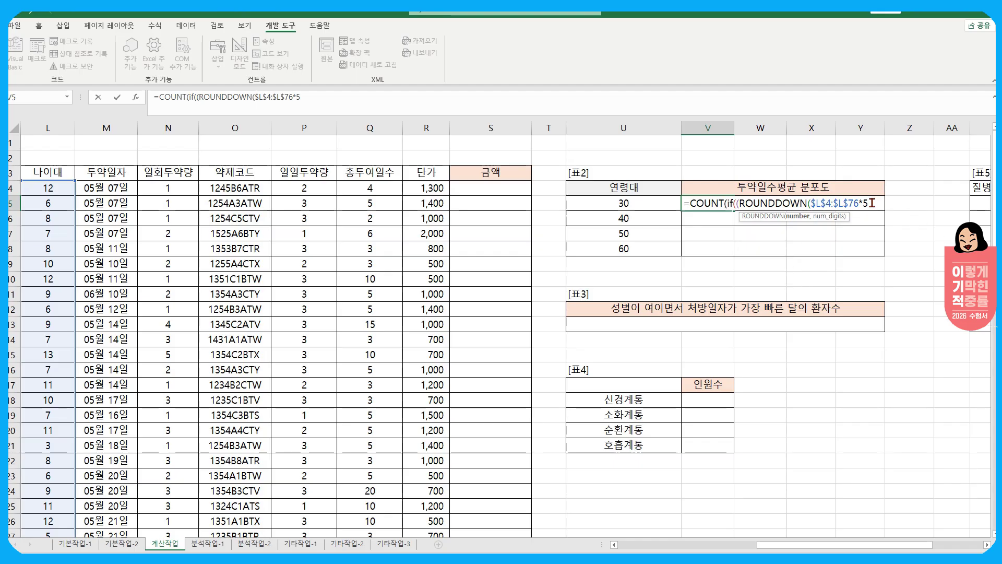
type(",-1)")
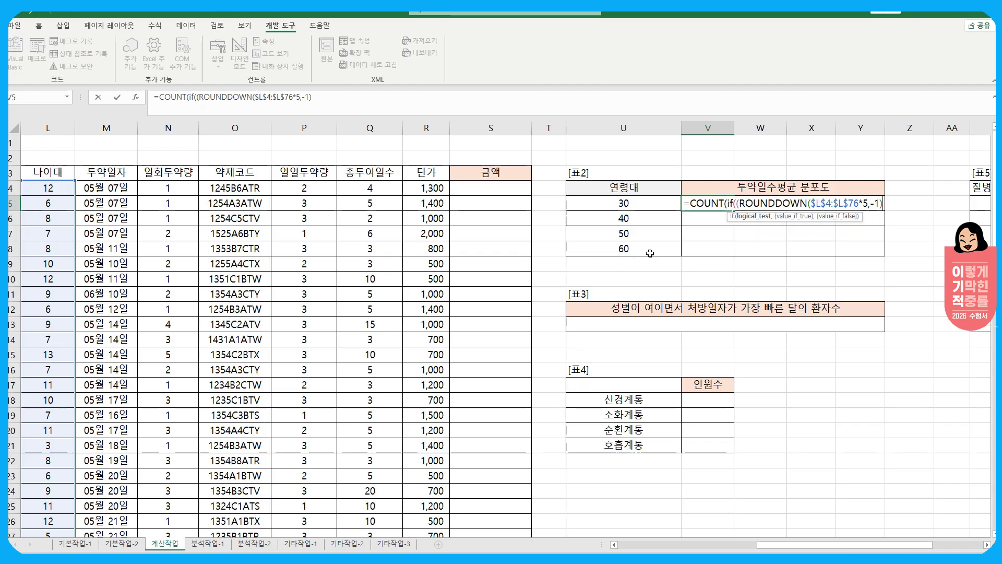
Compare the rounded value with U5, return 1 when it matches, and enter the completed COUNT formula in V5
type("=")
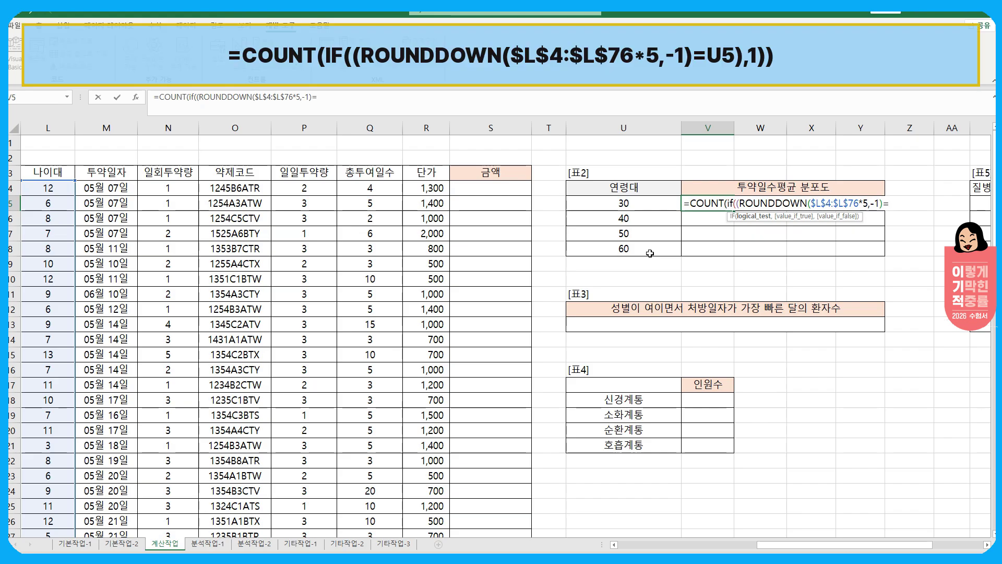
left_click(617, 204)
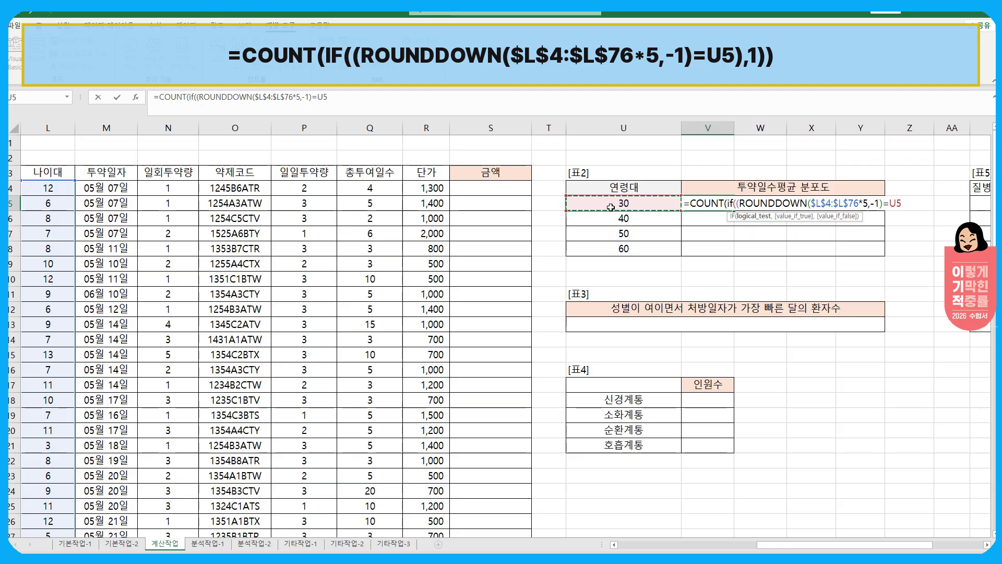
type(")")
type(",")
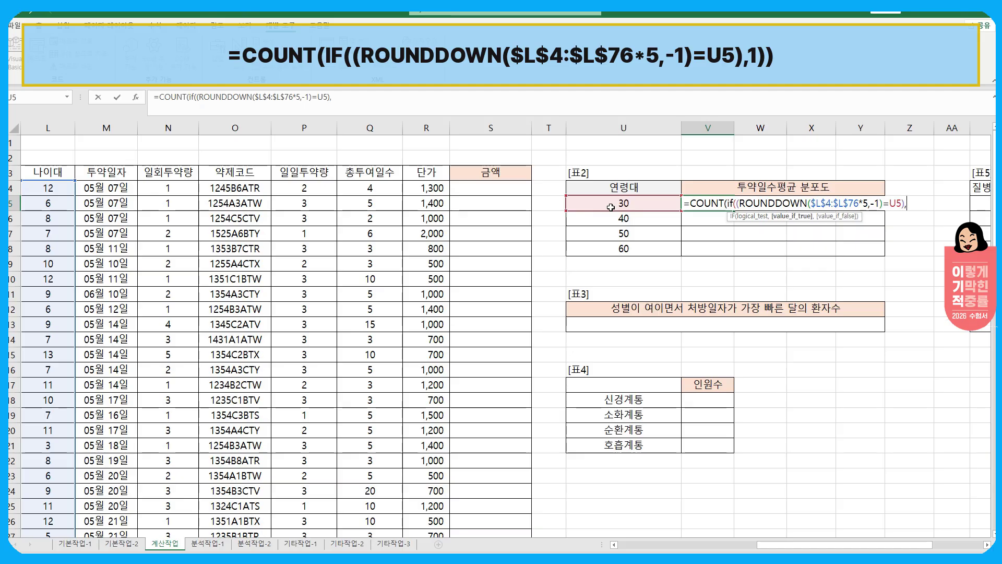
type("1))")
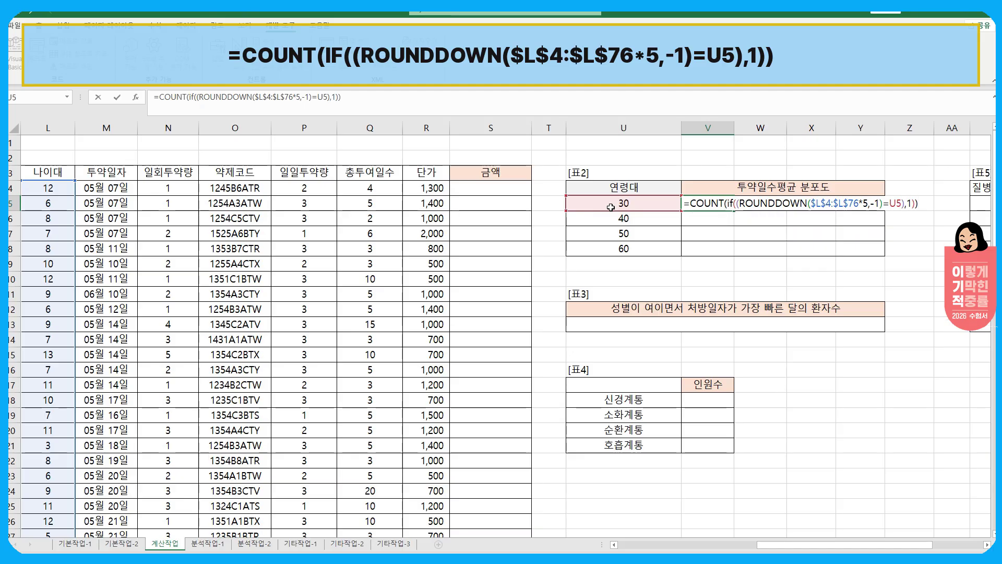
key("ctrl+Return")
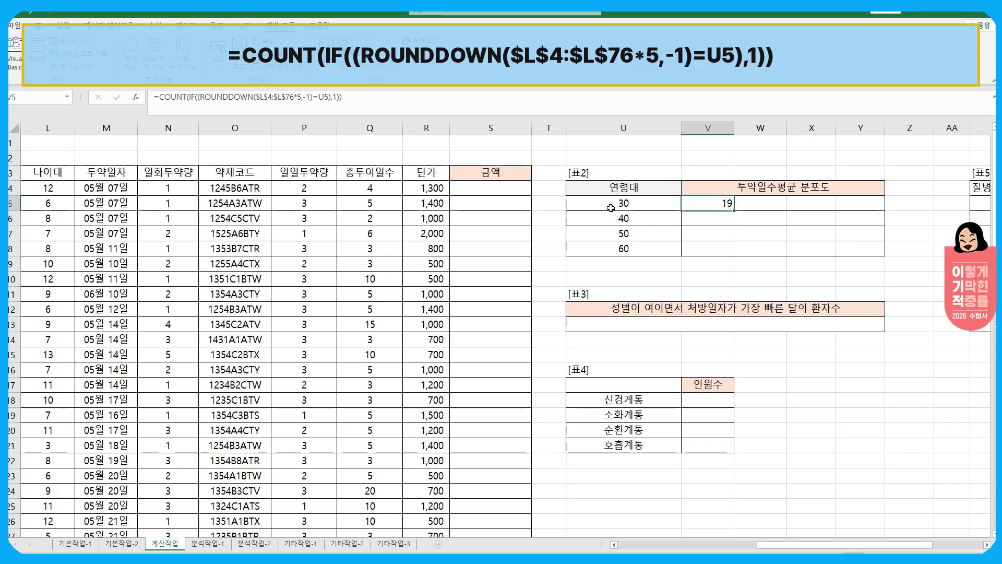
Wrap the V5 COUNT formula in REPT with "★" as the repeated text and enter it
left_click(987, 544)
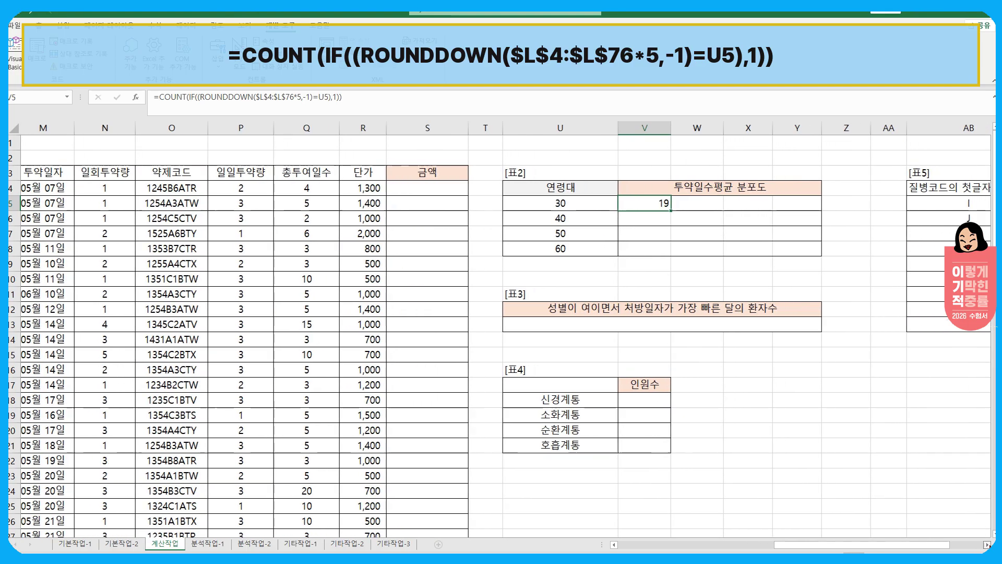
left_click(988, 545)
left_click(987, 545)
double_click(454, 202)
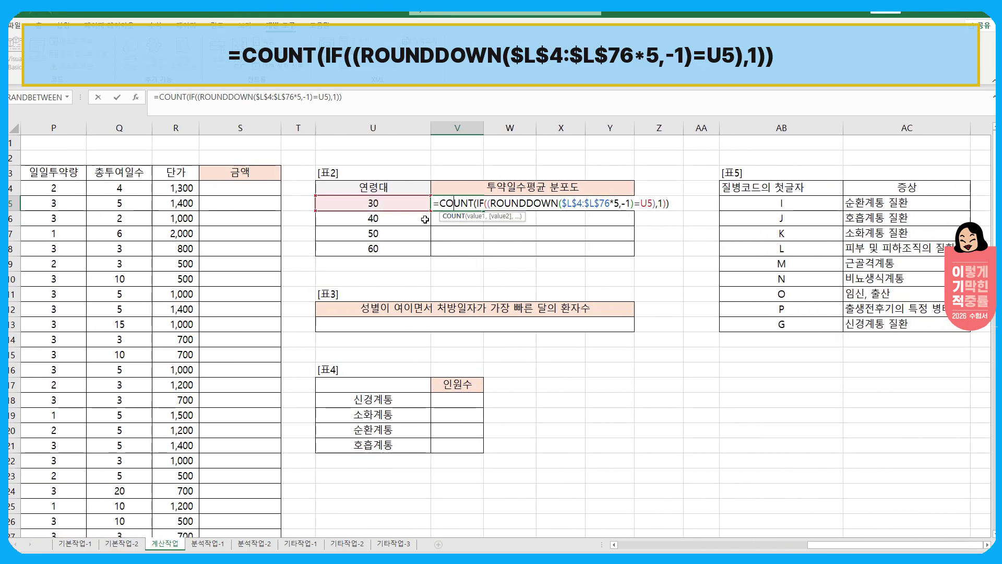
left_click(437, 202)
type("rep")
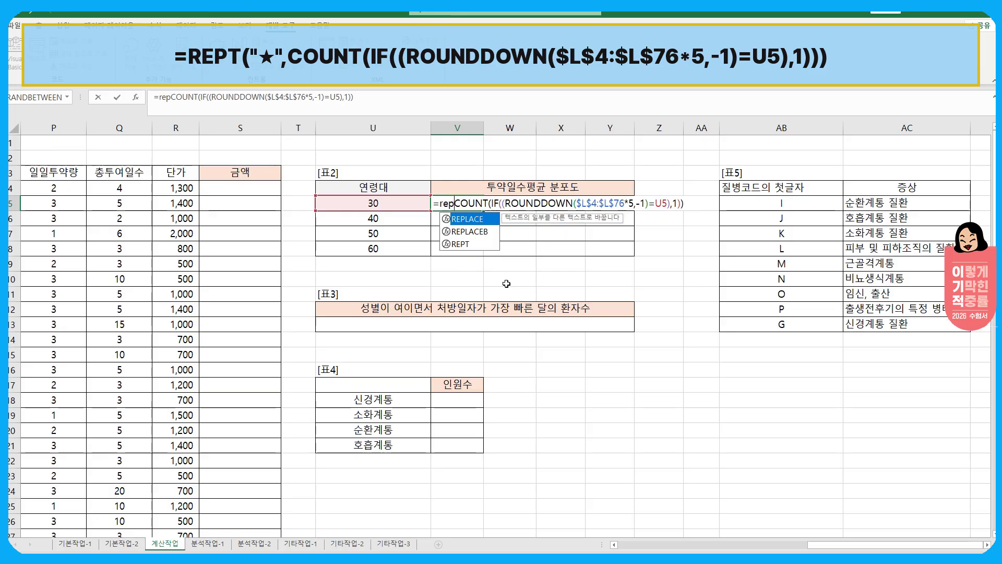
type("t(\"")
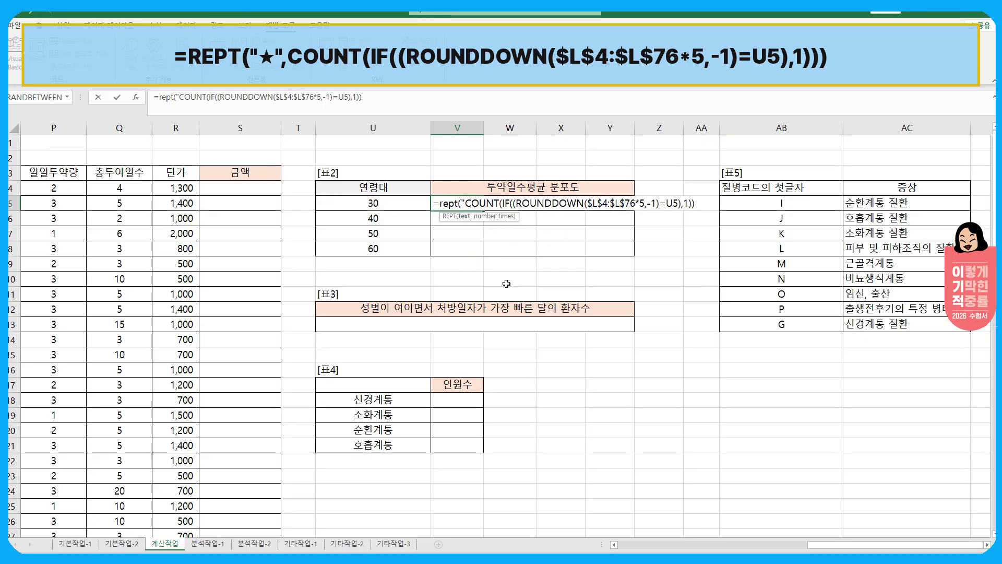
type("ㅁ")
key("Hangul_Hanja")
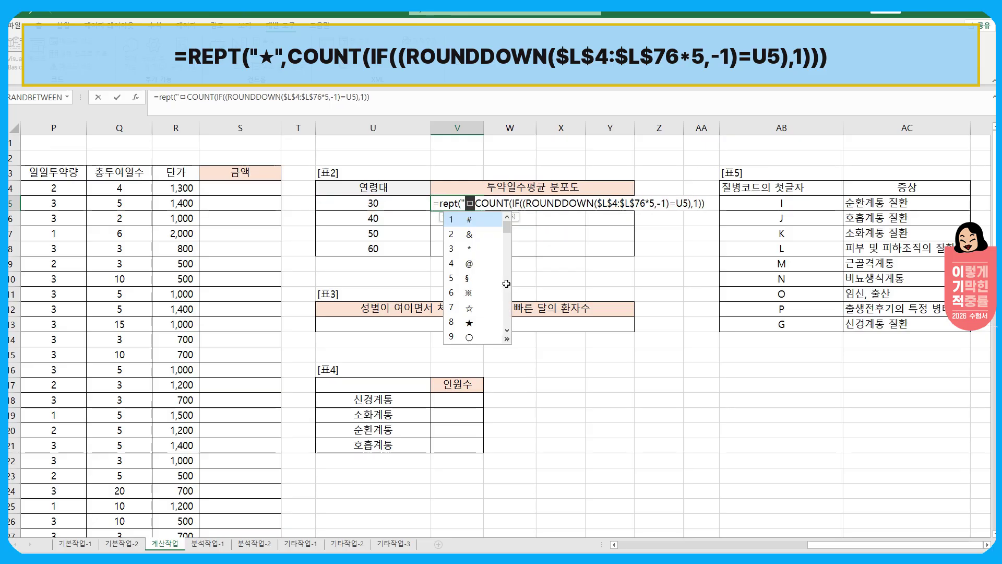
type("8\",")
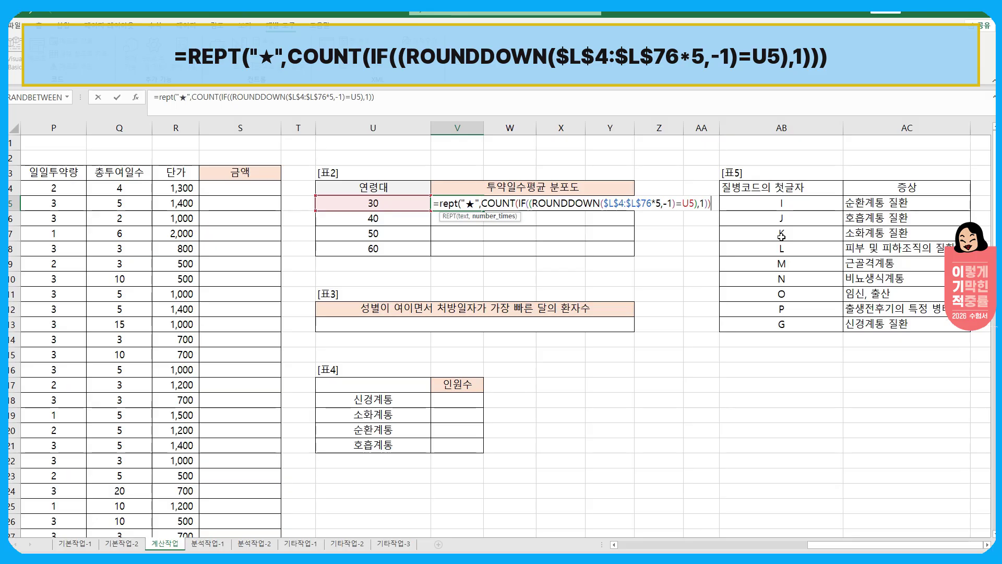
type(")")
key("Return")
Fill the V5 분포도 formula down to V8 for the remaining 연령대 rows
key("Up")
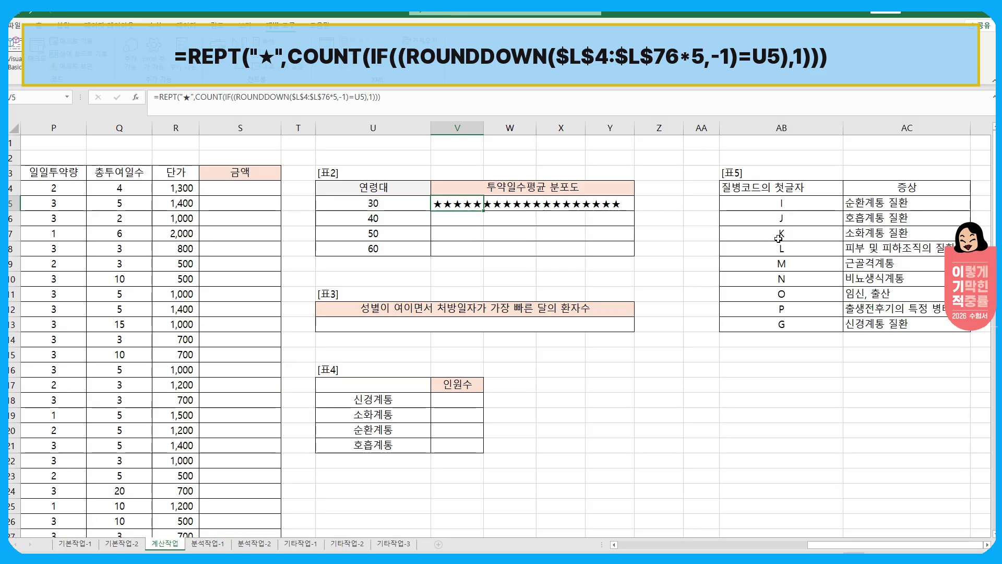
left_click_drag(483, 210, 480, 247)
left_click(461, 204)
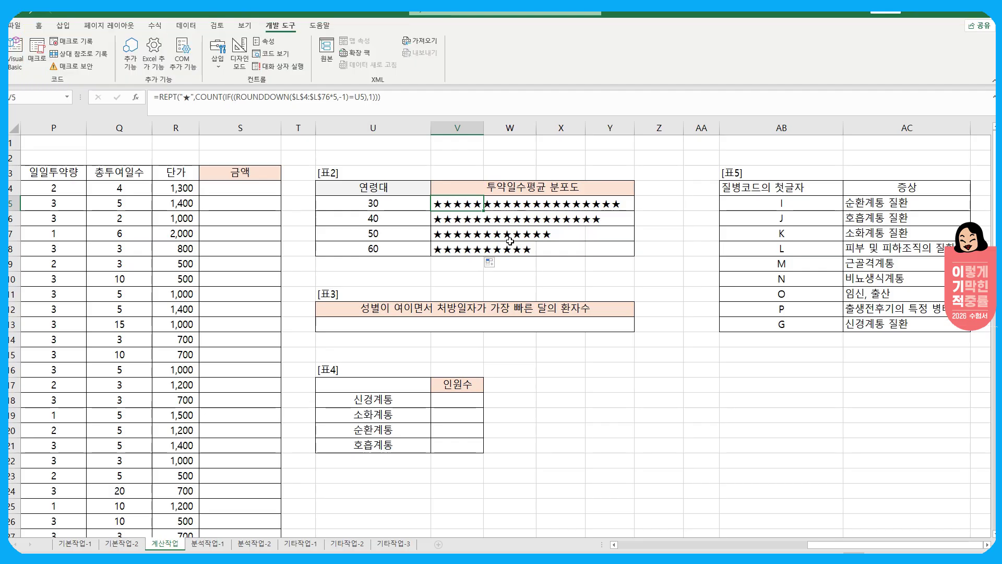
left_click(351, 324)
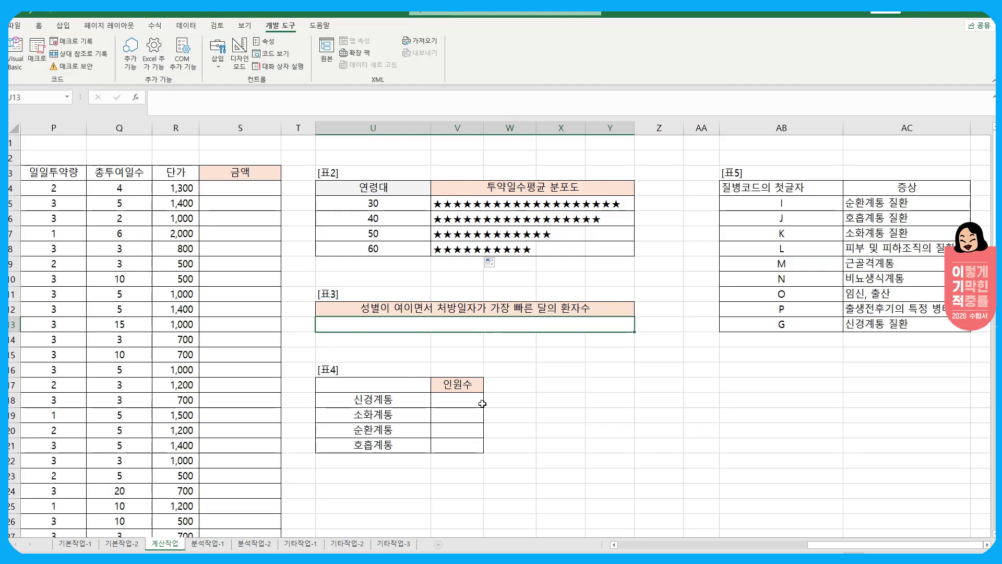
From cell S4 of the 금액 column, open the Visual Basic editor and insert a new standard module
left_click(241, 193)
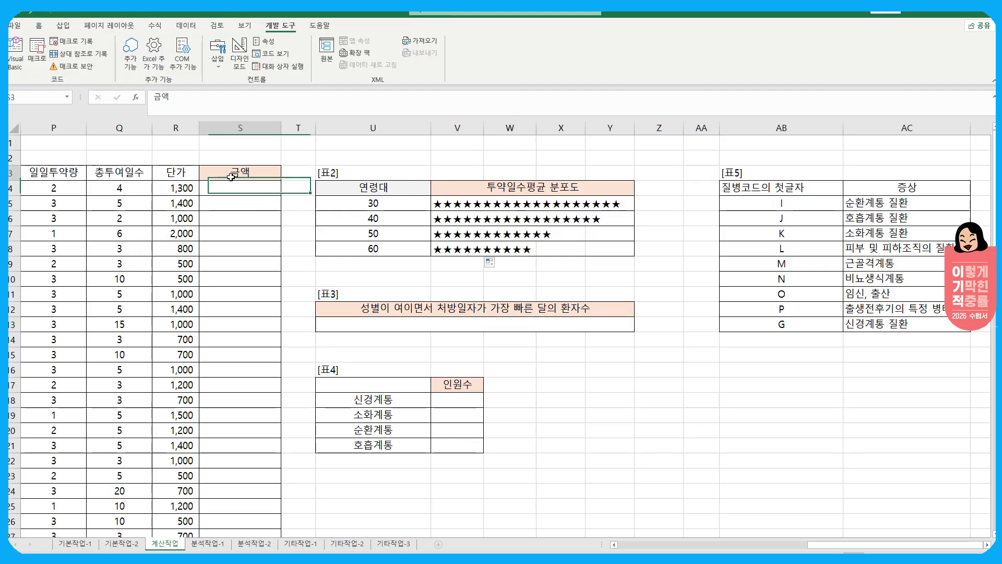
left_click_drag(848, 545, 746, 545)
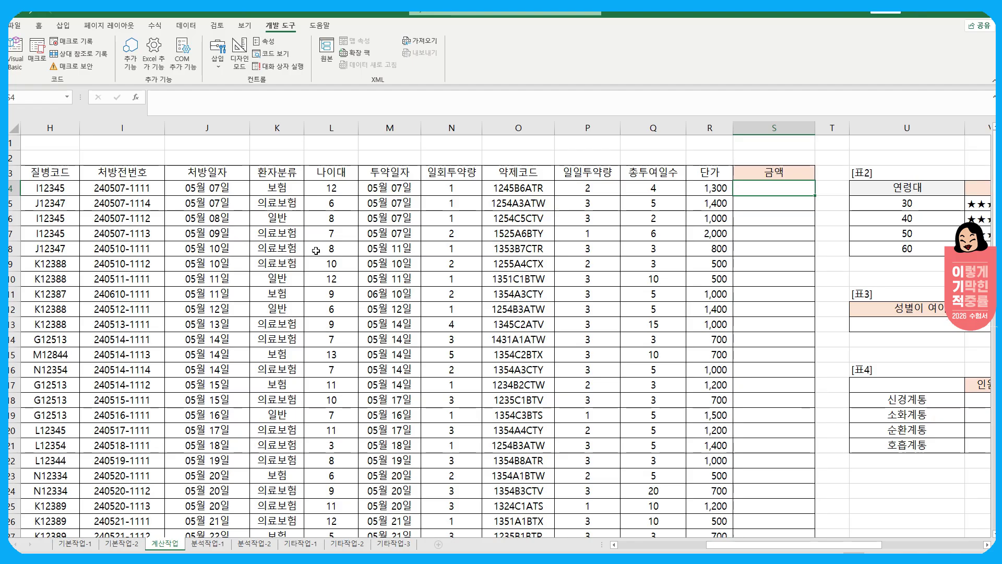
left_click(16, 52)
left_click_drag(229, 144, 280, 112)
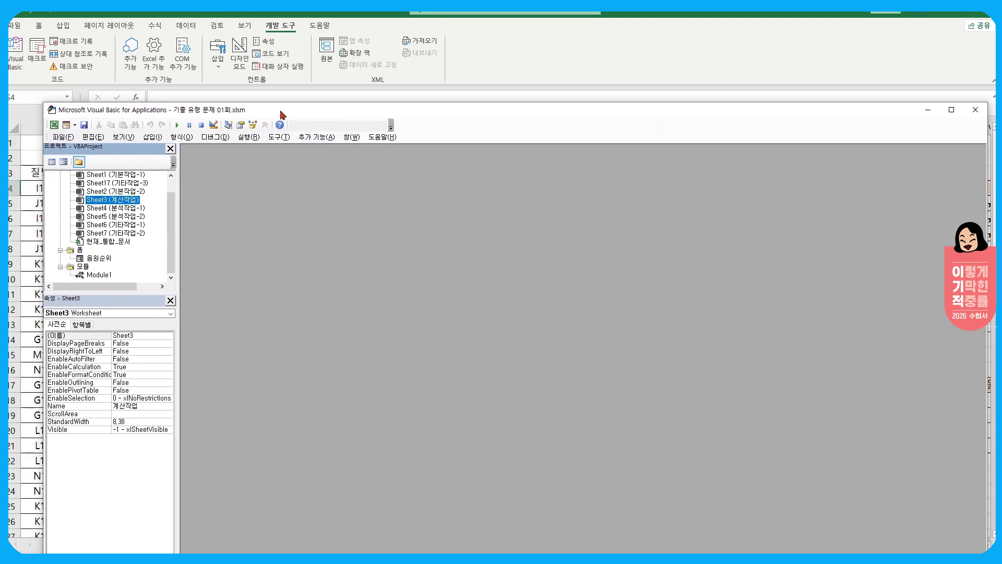
left_click(156, 135)
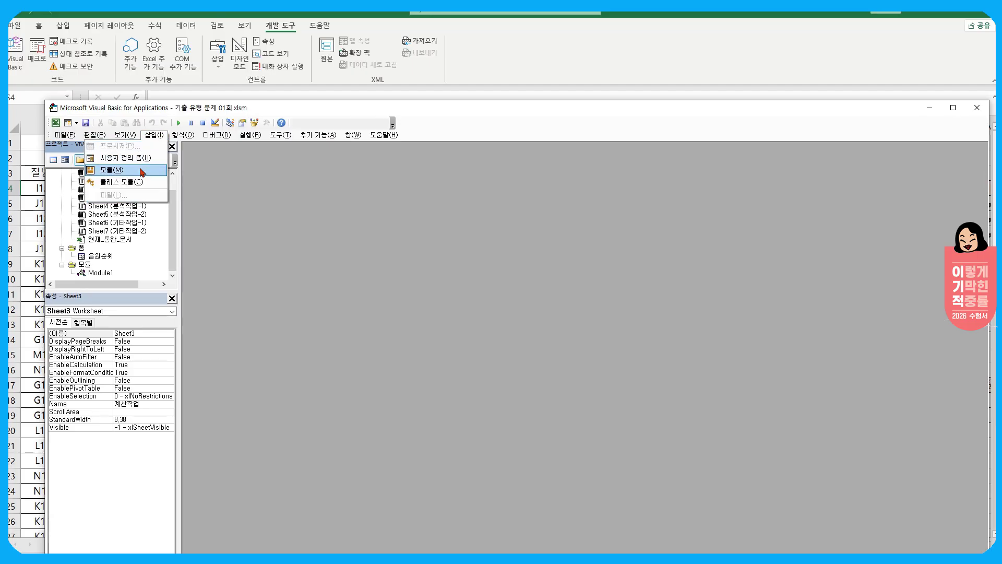
left_click(142, 170)
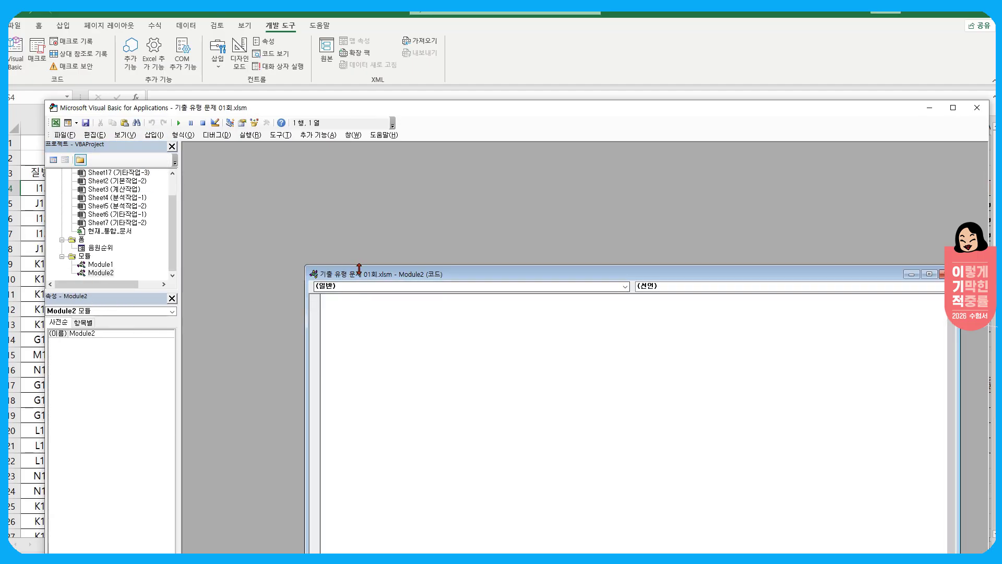
Add a public Function procedure named fn금액 to the Module2 code window
left_click_drag(361, 275, 273, 182)
left_click(154, 135)
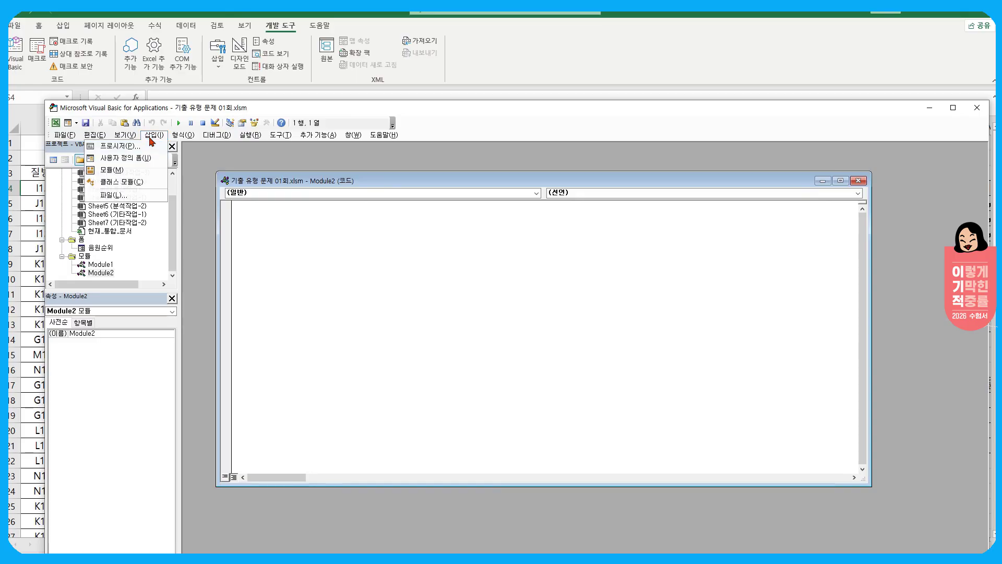
left_click(142, 146)
left_click(448, 199)
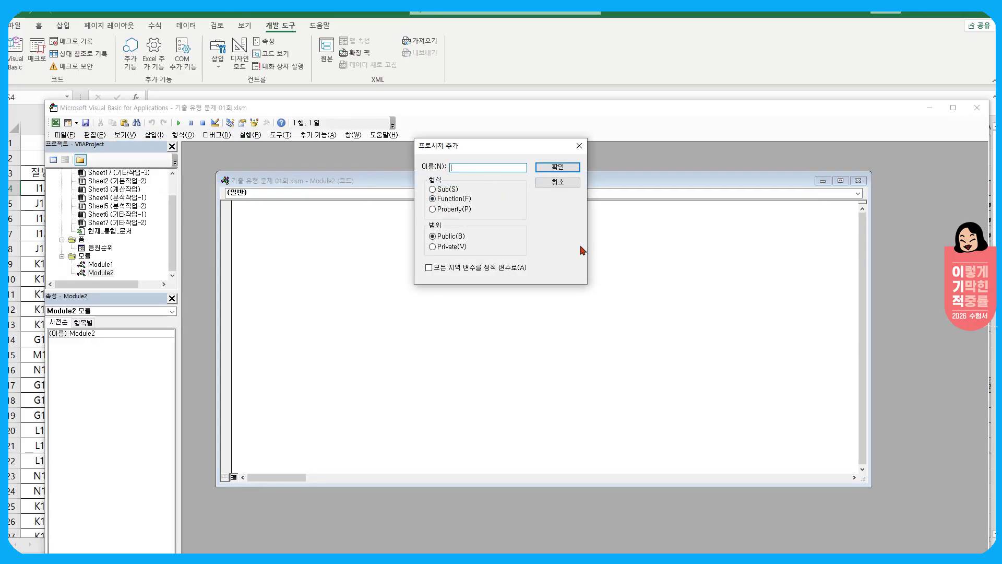
type("fn금액")
key("Return")
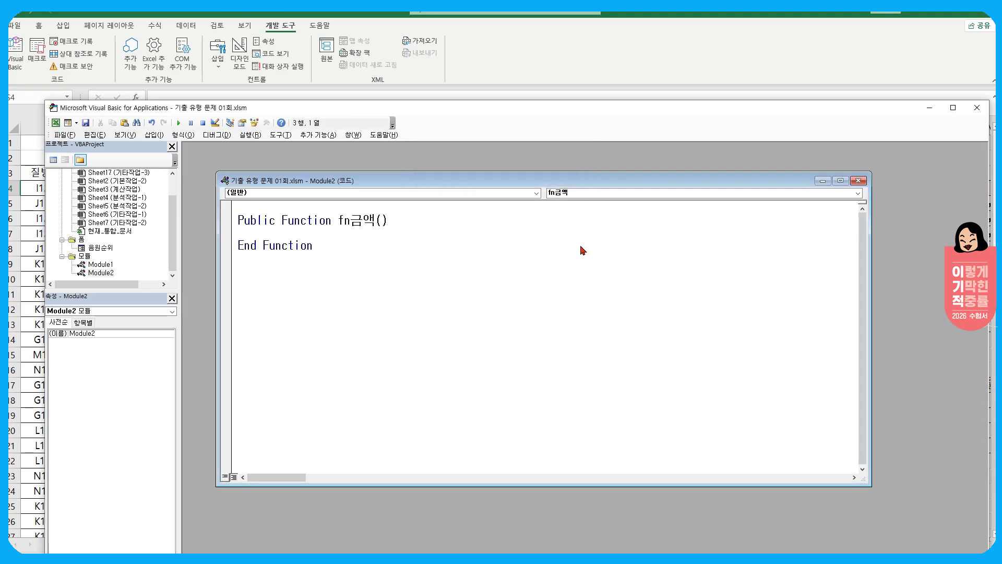
Give fn금액 the arguments 시도, 일회투약량, 일일투약량, 총투여일수 and 단가
left_click(382, 220)
type("시도,일호")
type("투약량,")
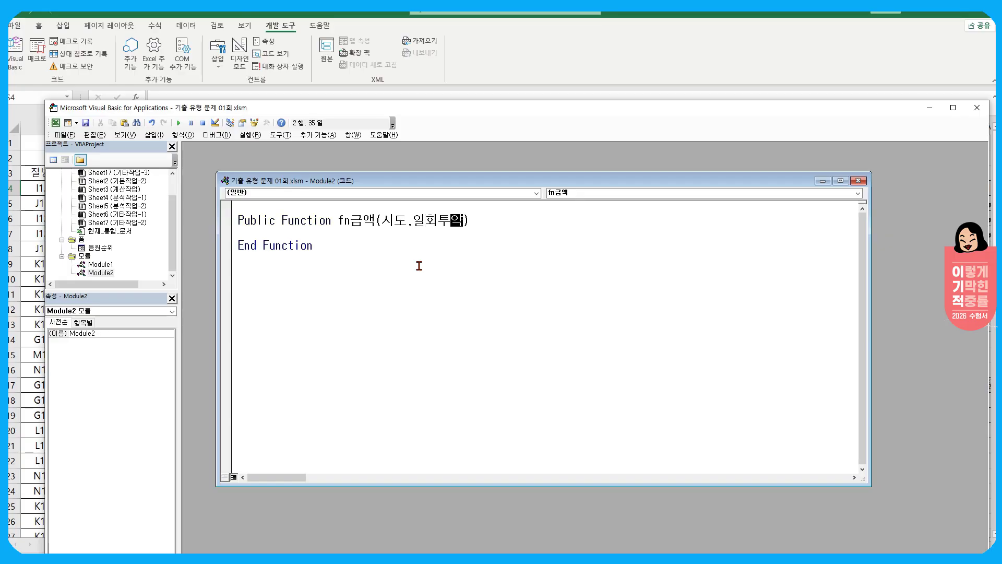
type("일일투약리")
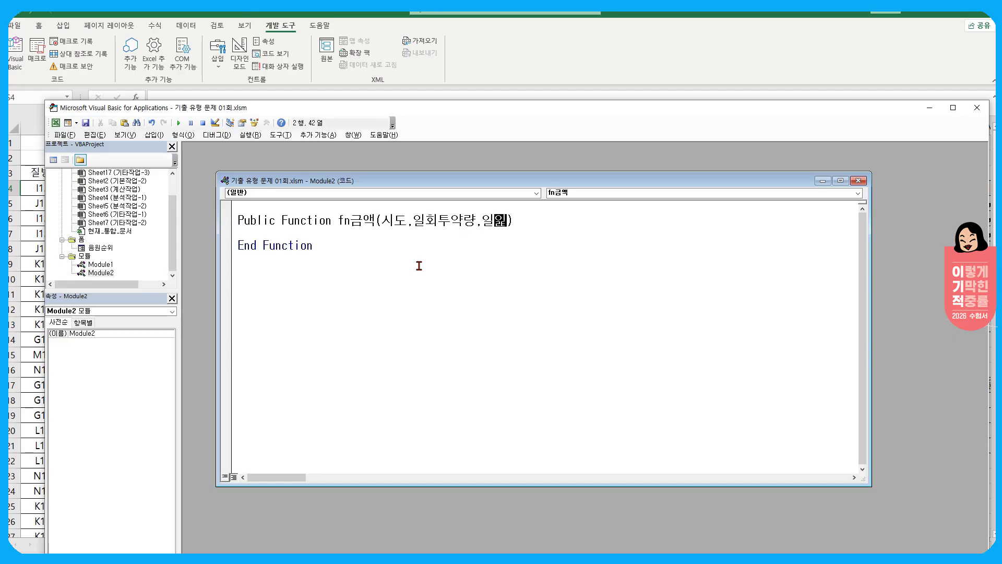
type("량,총투영")
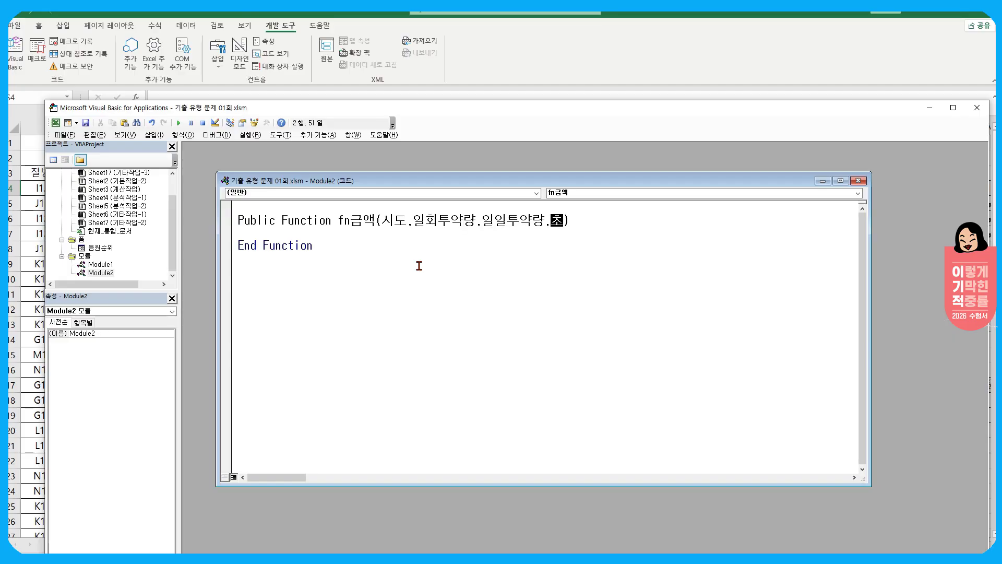
type("일수,단가")
key("Down")
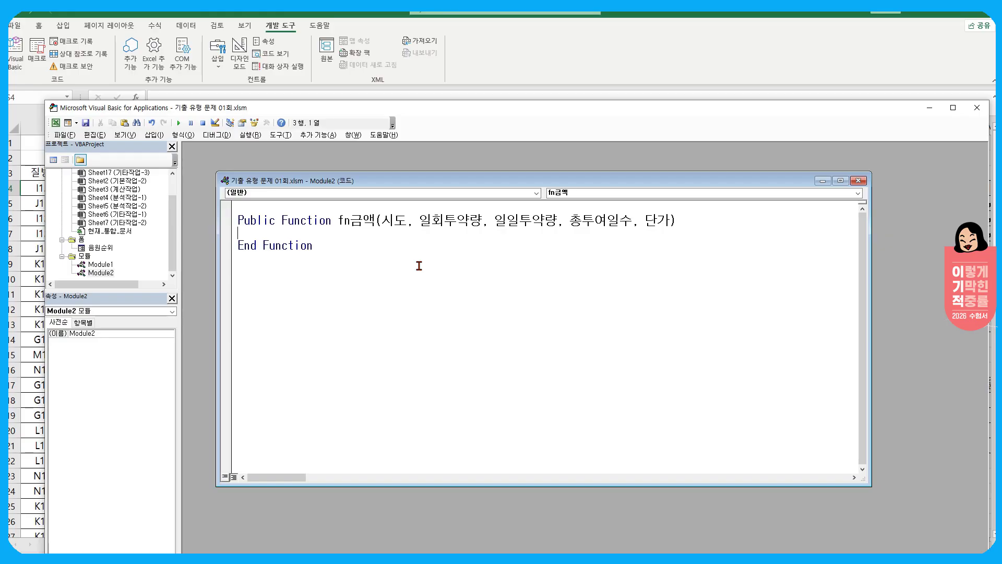
Begin the function body with a Select Case statement on Left(시도, 2)
type("ㄴ")
type("selecc")
key("BackSpace")
type("case")
type("left(시도,")
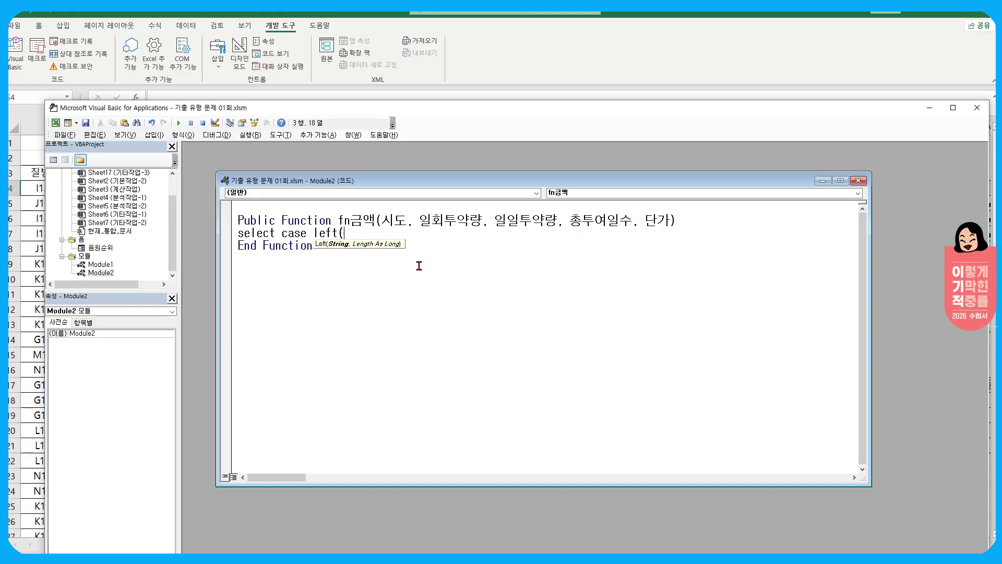
type("2)")
key("Return")
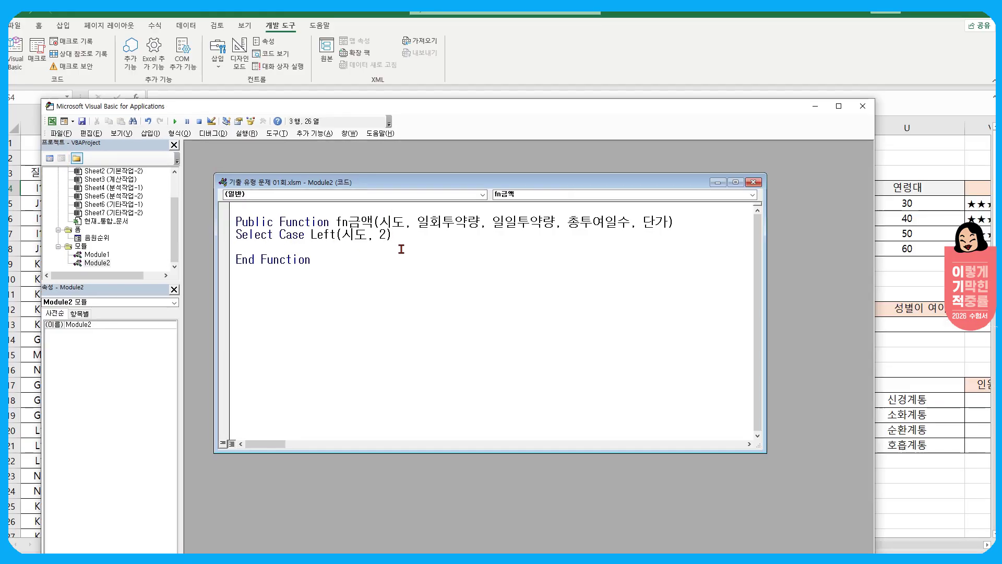
Check the 시도 column values in the worksheet and replace Left(시도, 2) in the Select Case line with 시도
left_click_drag(281, 107, 320, 137)
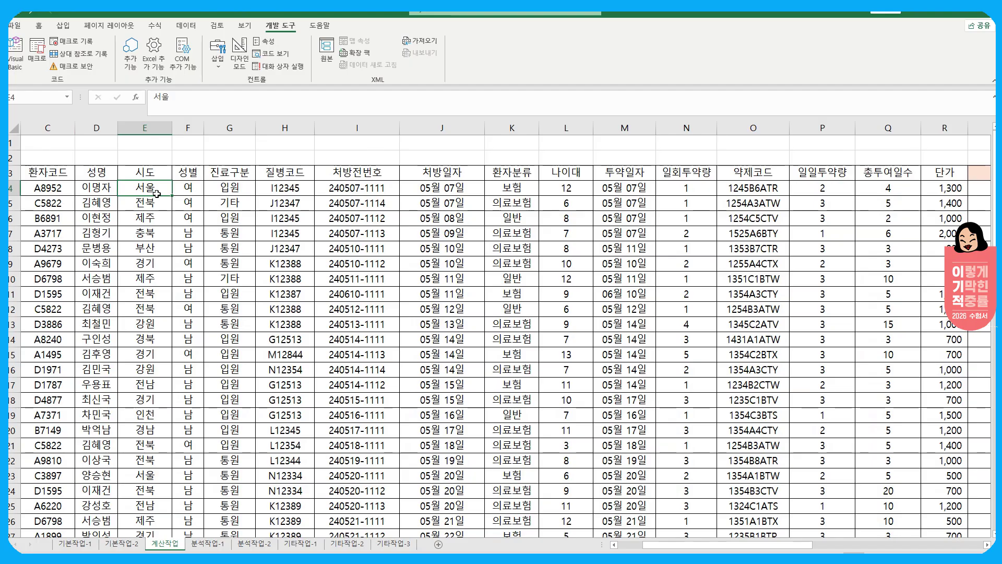
left_click(15, 53)
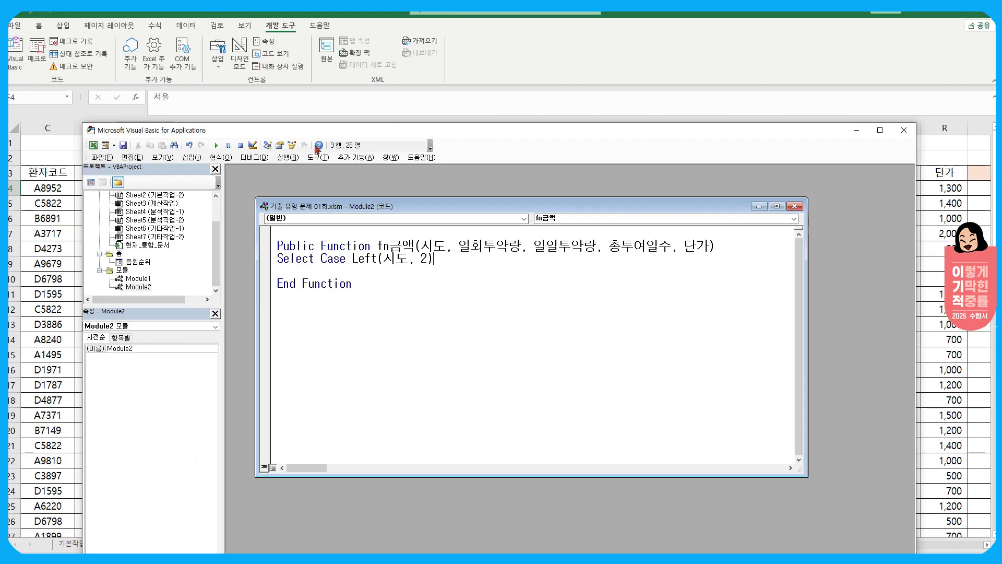
left_click_drag(331, 132, 273, 116)
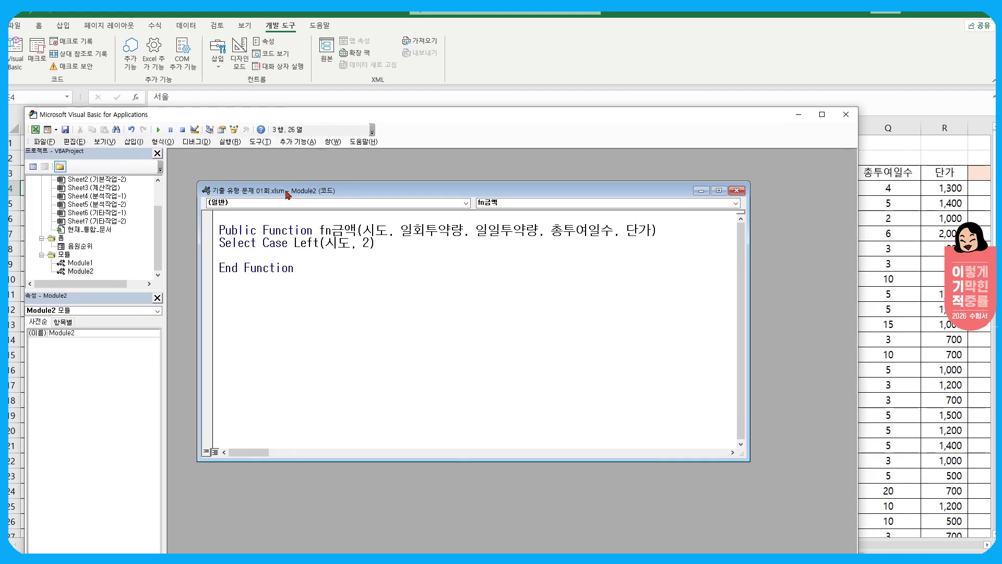
left_click_drag(288, 192, 281, 187)
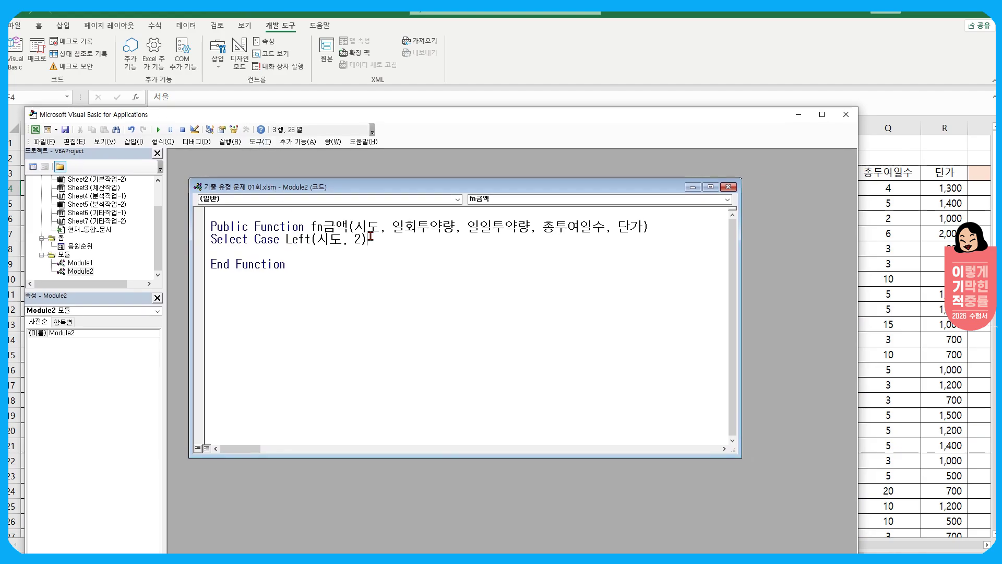
left_click_drag(286, 239, 368, 239)
type("tl")
key("BackSpace")
key("BackSpace")
key("Hangul")
type("시도")
key("Return")
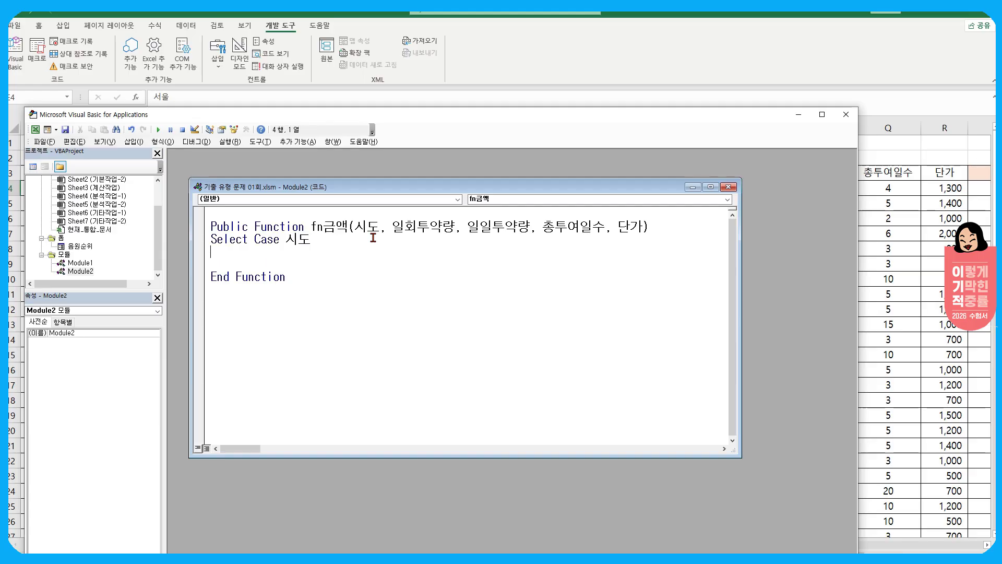
Try Left(시도,2) as the Select Case expression once more and restore it to plain 시도
left_click(283, 239)
type("left(시도")
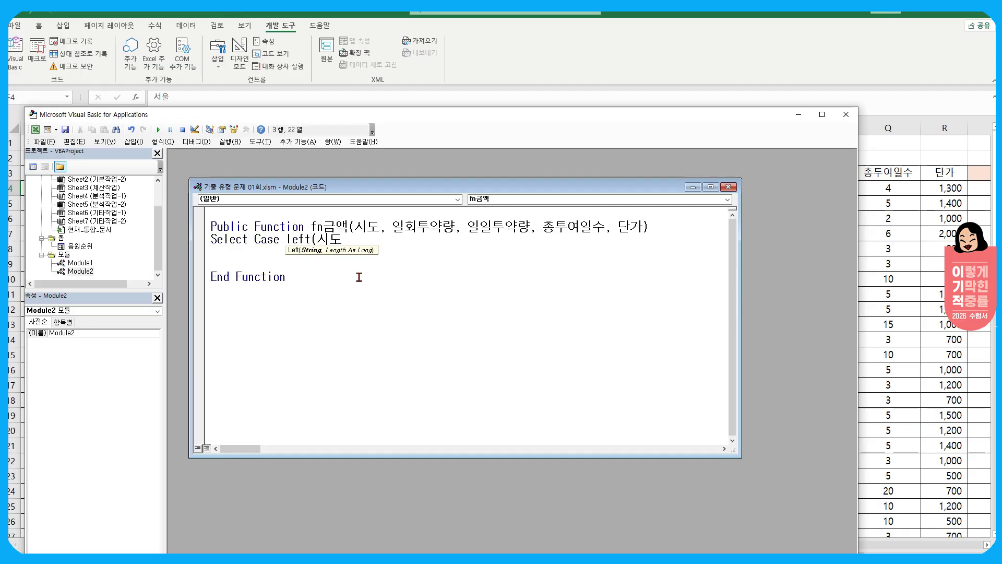
type(",2)")
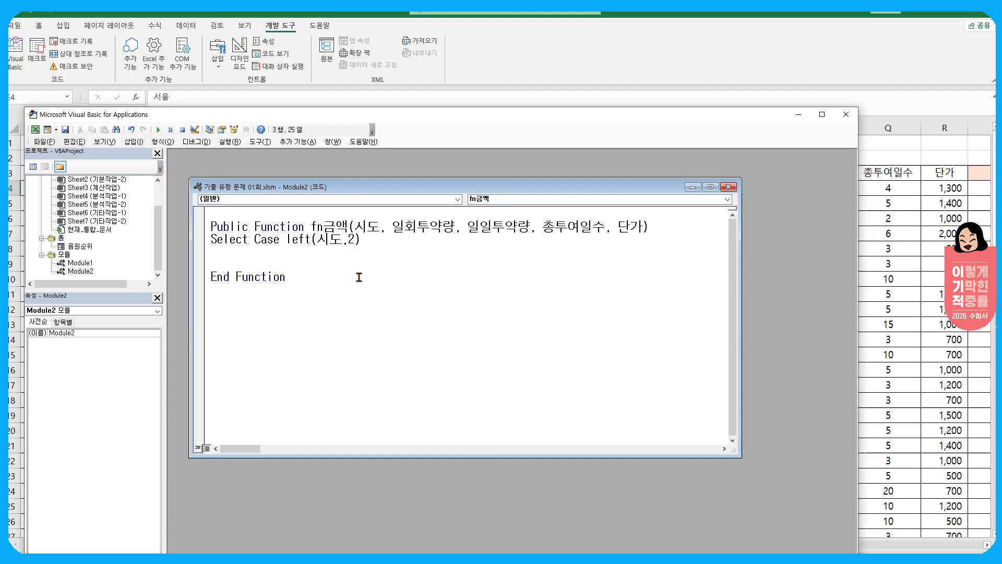
left_click(285, 241)
left_click_drag(285, 241, 377, 241)
type("시도")
key("Return")
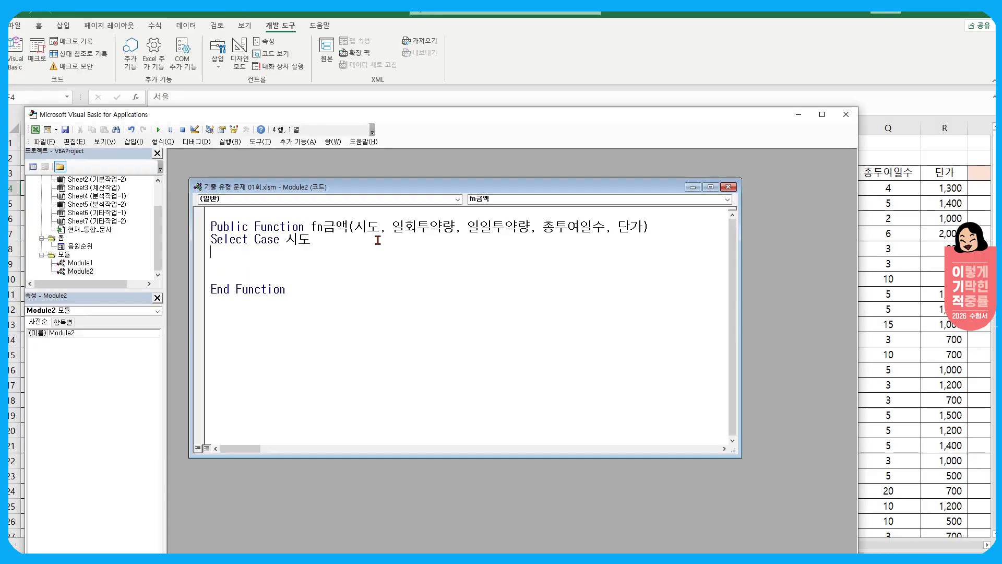
Add a Case "서울" branch under the Select Case line, trying the Is= form along the way
type("case \"서우ㄹ\"")
key("BackSpace")
key("BackSpace")
key("BackSpace")
type("is=\"")
type("서울\"")
key("BackSpace")
key("BackSpace")
key("BackSpace")
key("BackSpace")
key("BackSpace")
type("\"서울\"")
key("Return")
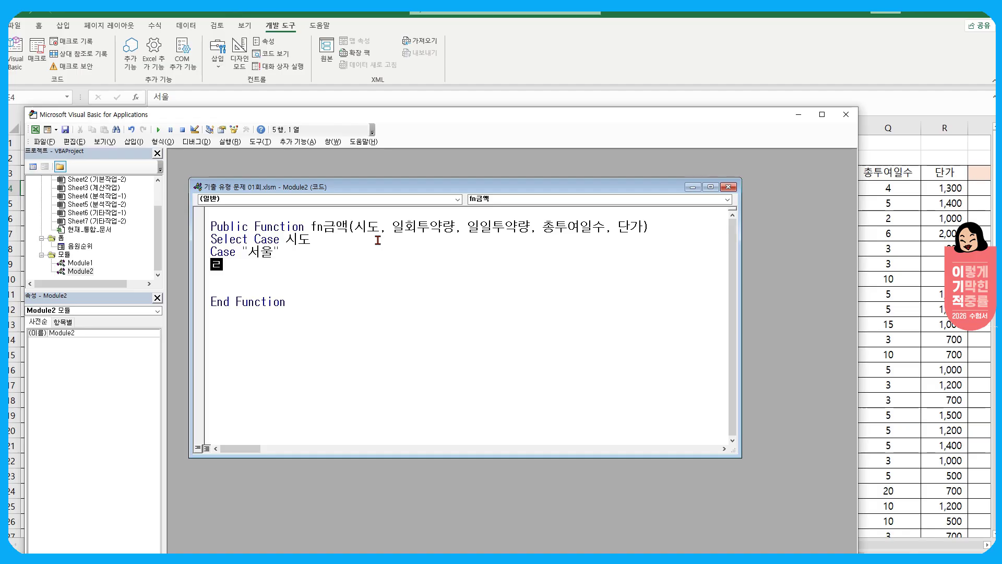
In the 서울 branch, set fn금액 to 일회투약량 * 일일투약량 * 총투여일수 * 단가 * 1.3
type("fn금액=일회투약랴")
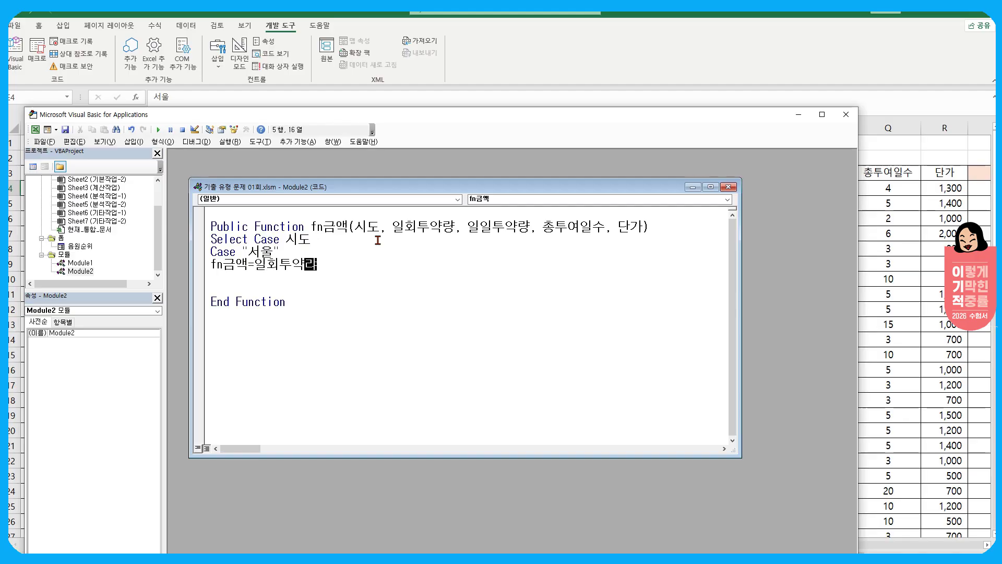
type("량*일일투약량")
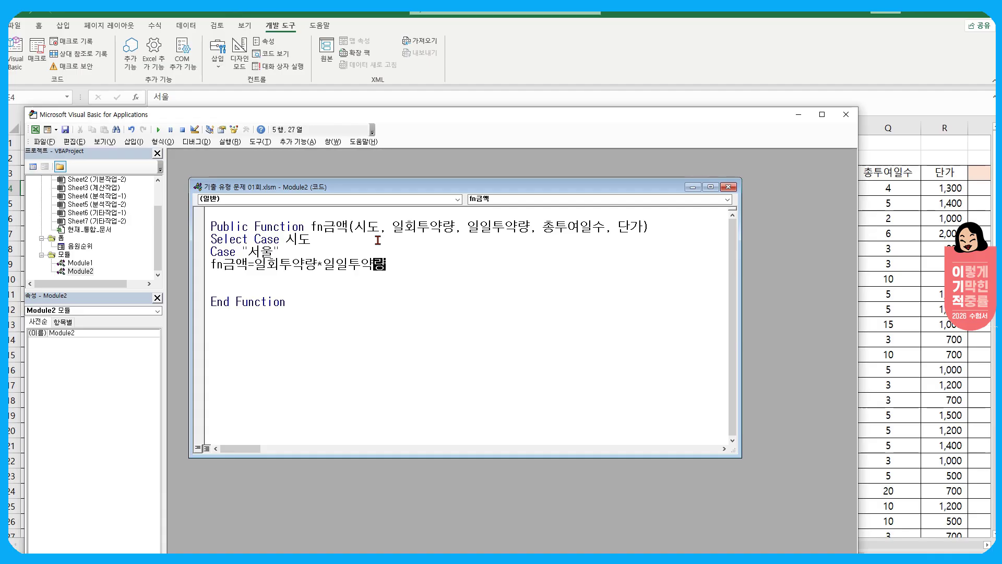
type("*총투여일수*단가*")
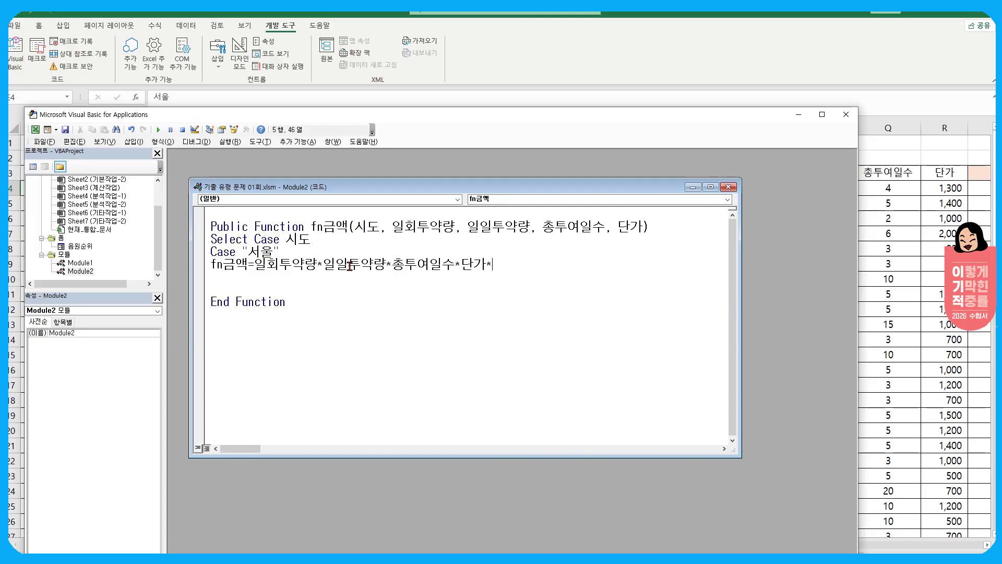
type("1.3")
key("Return")
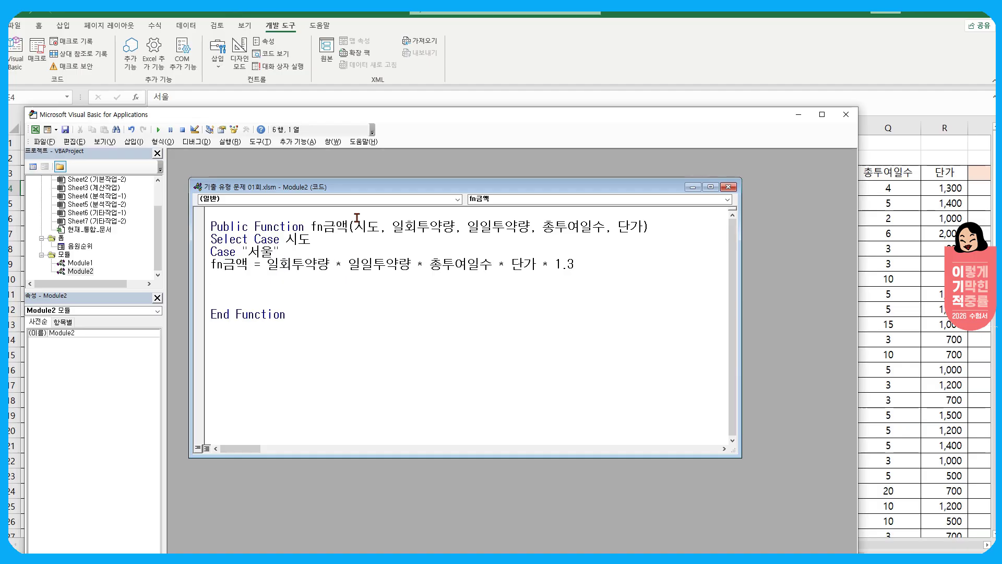
Copy the two-line 서울 branch and paste it twice directly below
left_click_drag(204, 255, 207, 267)
key("ctrl+c")
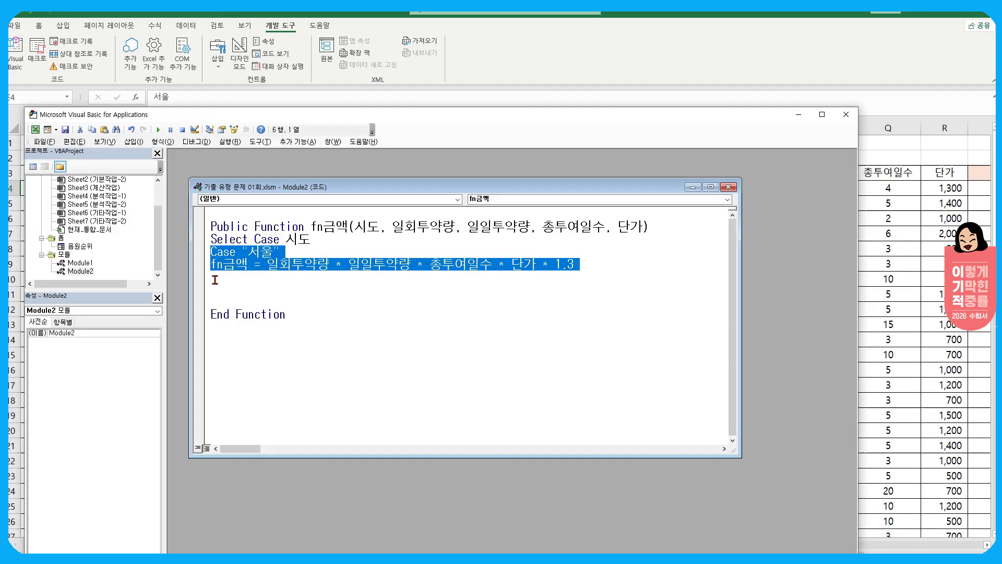
left_click(215, 277)
key("ctrl+v")
key("ctrl+v")
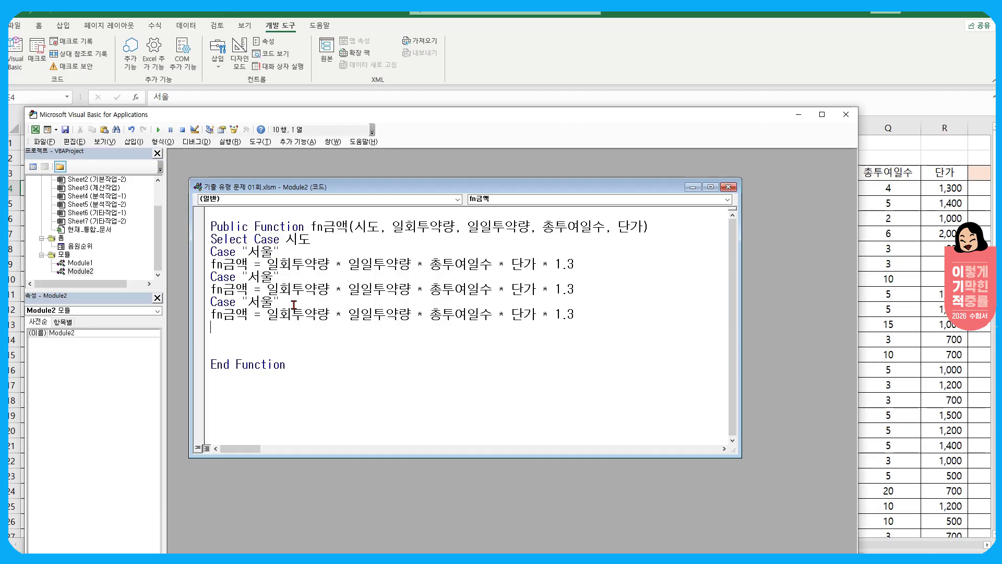
Change the first pasted branch to Case "제주" with a multiplier of 1.1
left_click_drag(248, 278, 274, 278)
type("제주")
left_click(568, 288)
key("Delete")
Turn the second pasted branch into Case Else with multiplier 1.2 and close the block with End Select
left_click_drag(242, 301, 281, 298)
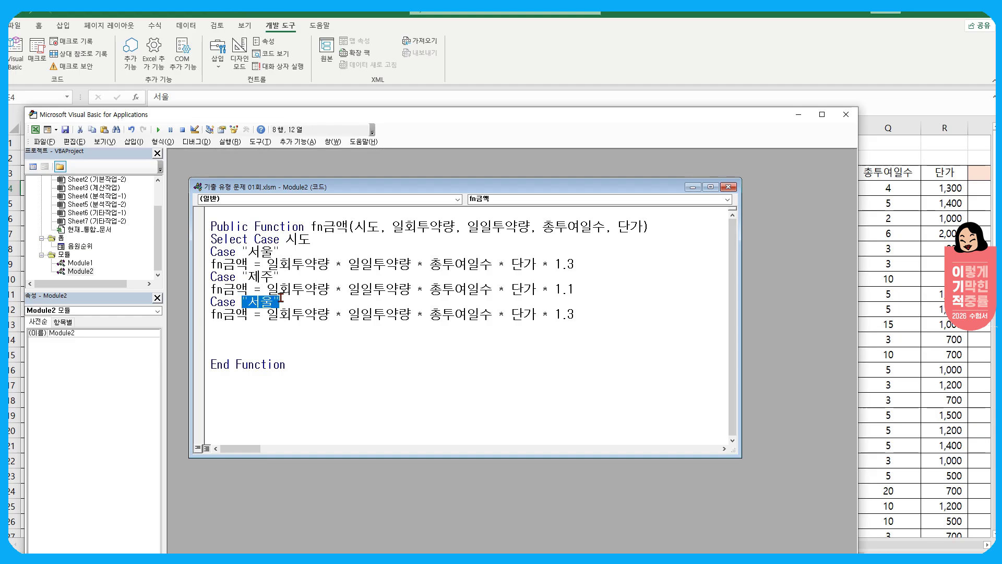
type("else")
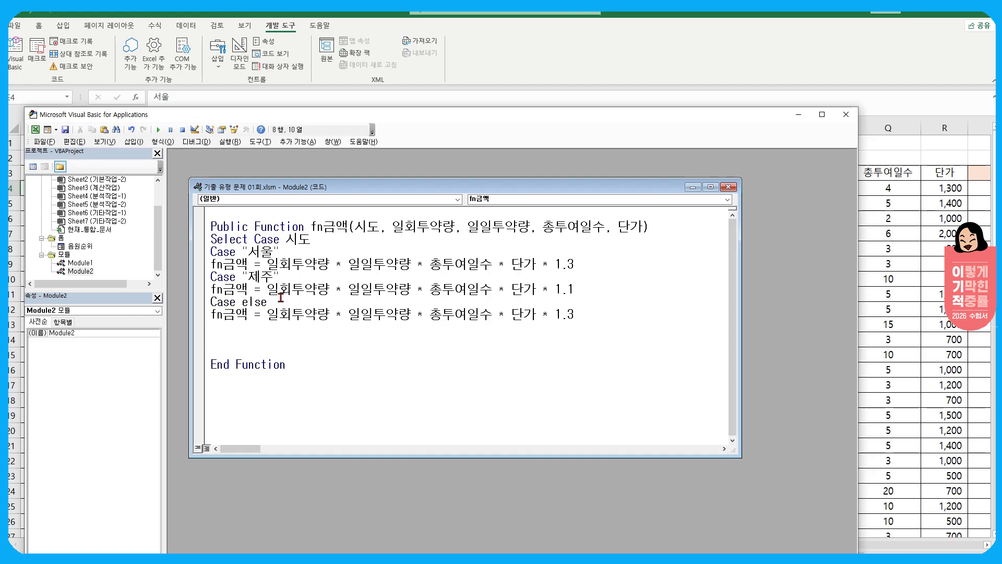
left_click_drag(567, 314, 578, 315)
type("2")
key("Return")
type("end select")
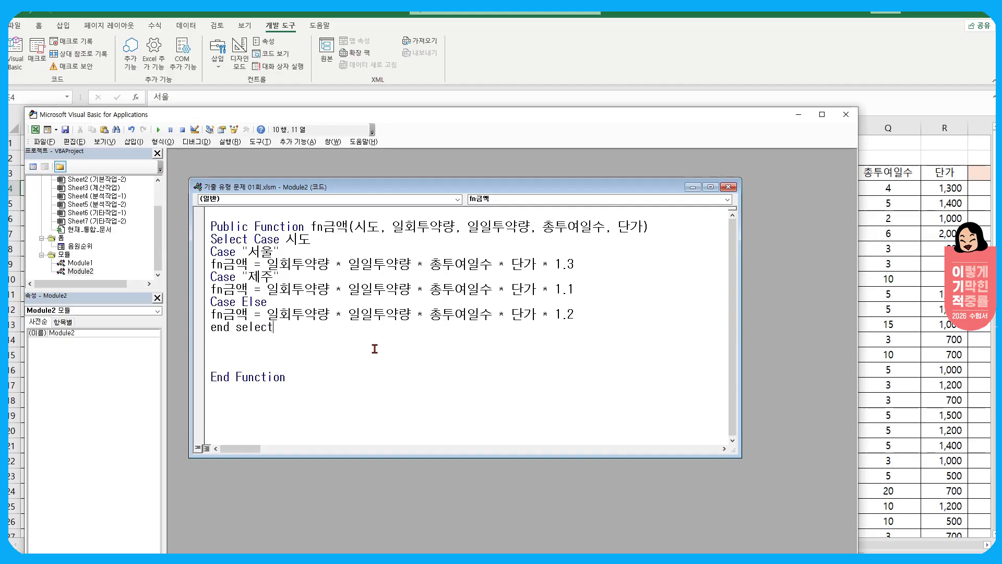
Insert the line 가변율 = 1.3 directly under Case "서울"
left_click(233, 348)
left_click(320, 247)
key("Return")
type("가변음")
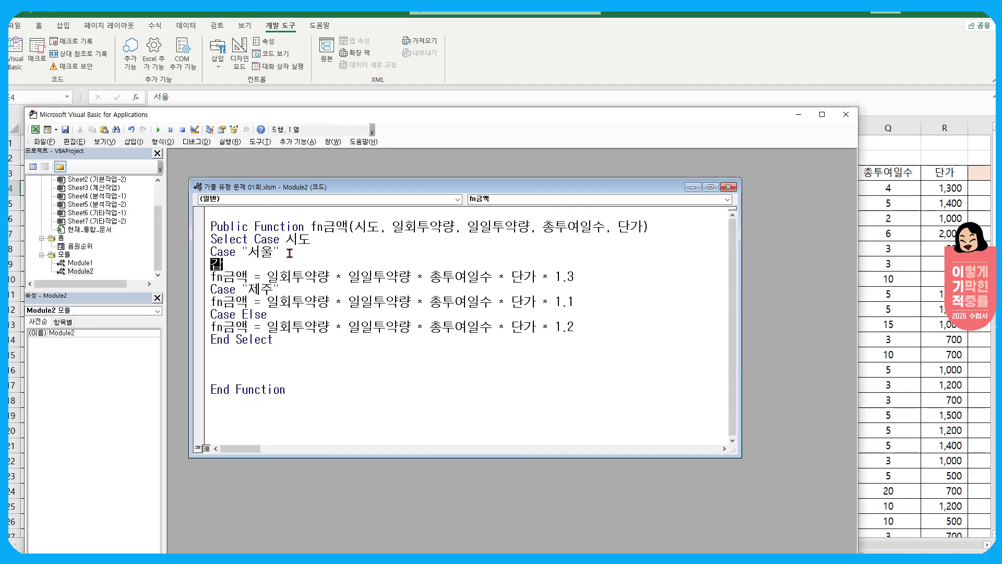
type("=1.3")
key("Return")
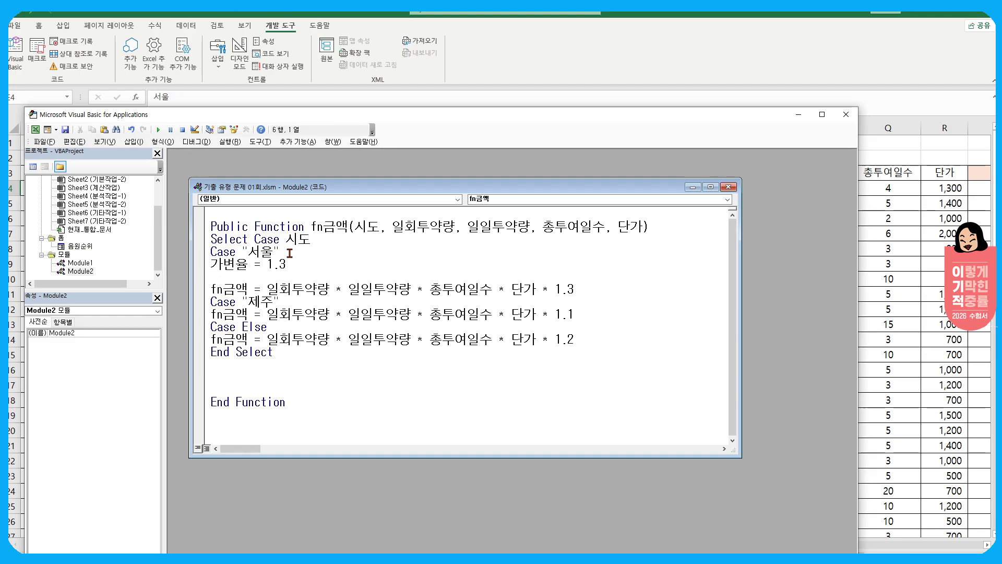
Below the 서울 rate, add a Case "제주" branch that assigns 1.1 to 가변율
type("case \"제주\"")
key("Return")
type("ㄱ")
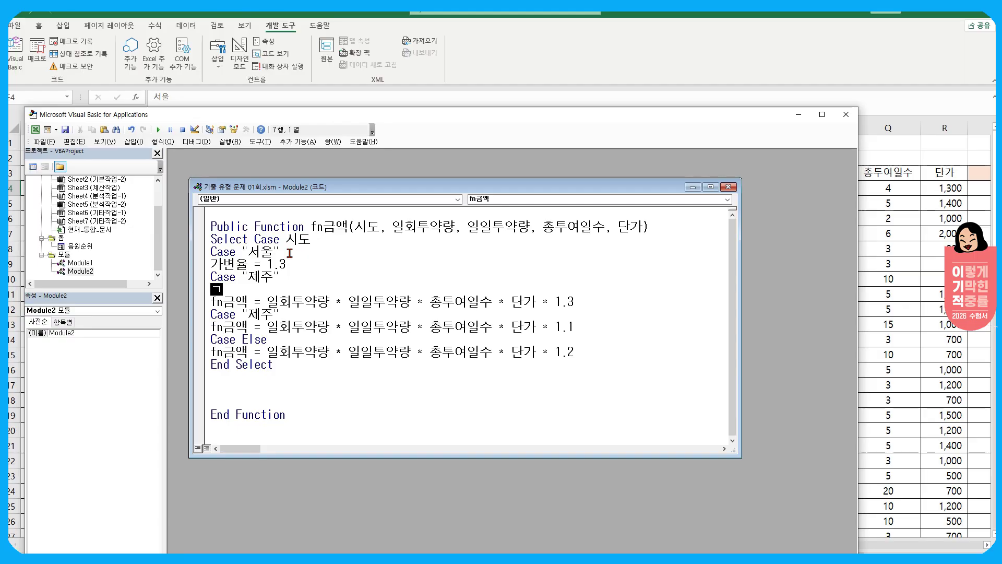
type("가변율=1.1")
key("Return")
Add a Case Else branch assigning 1.2 to 가변율 and close the new block with End Select
type("cas")
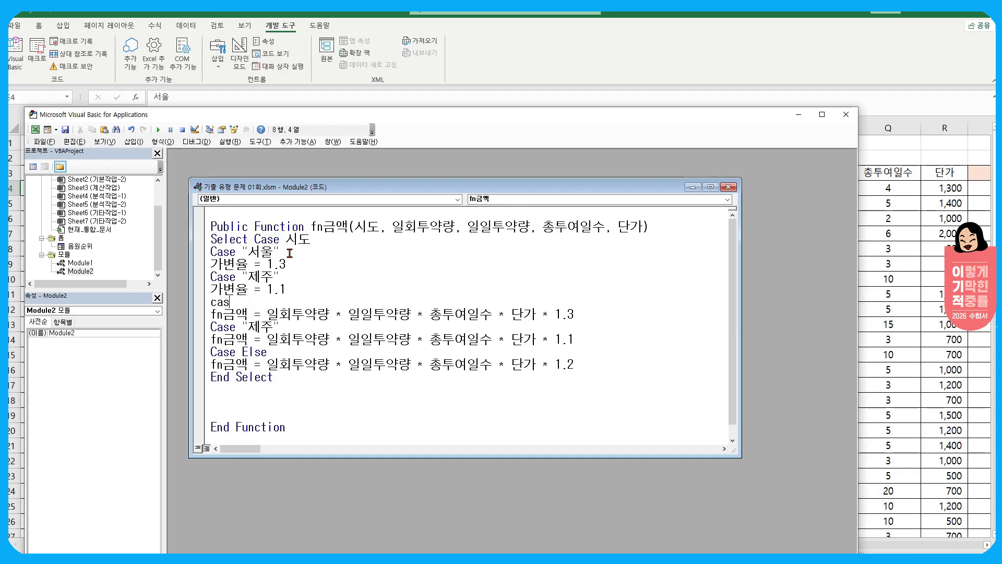
type("e else")
key("Return")
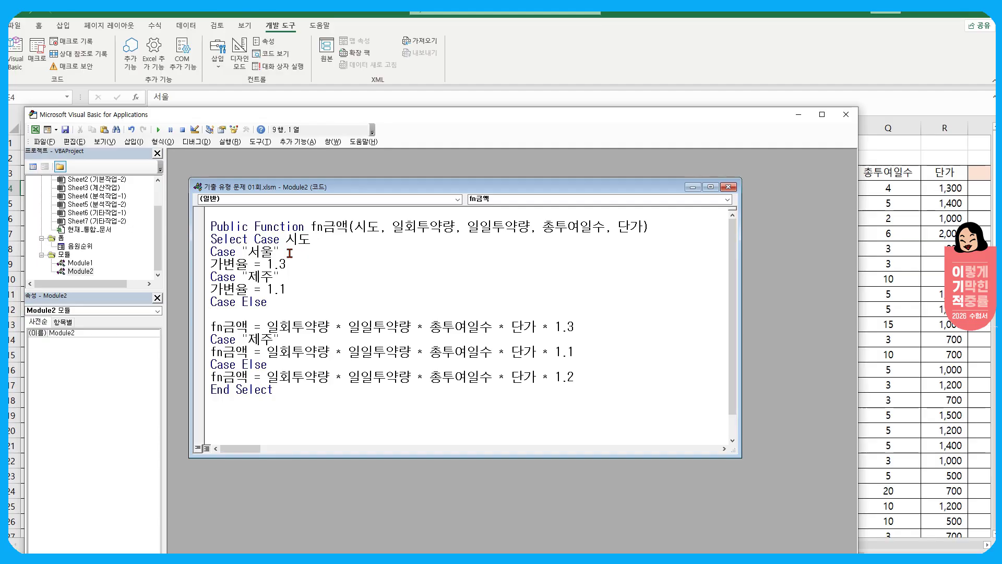
type("가변ㅇ")
type("율=")
type("1.2")
key("Return")
type("end s")
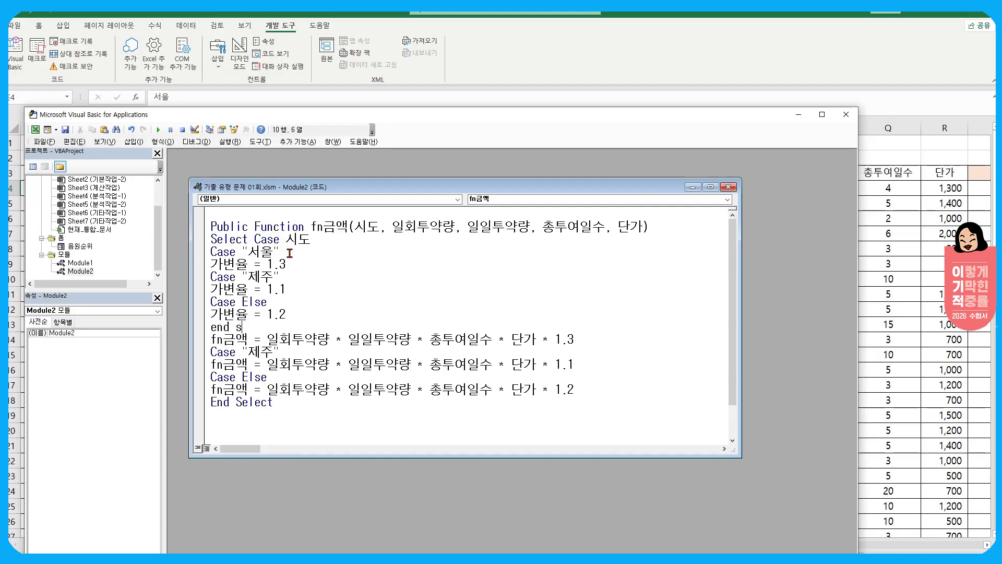
type("elect")
key("Return")
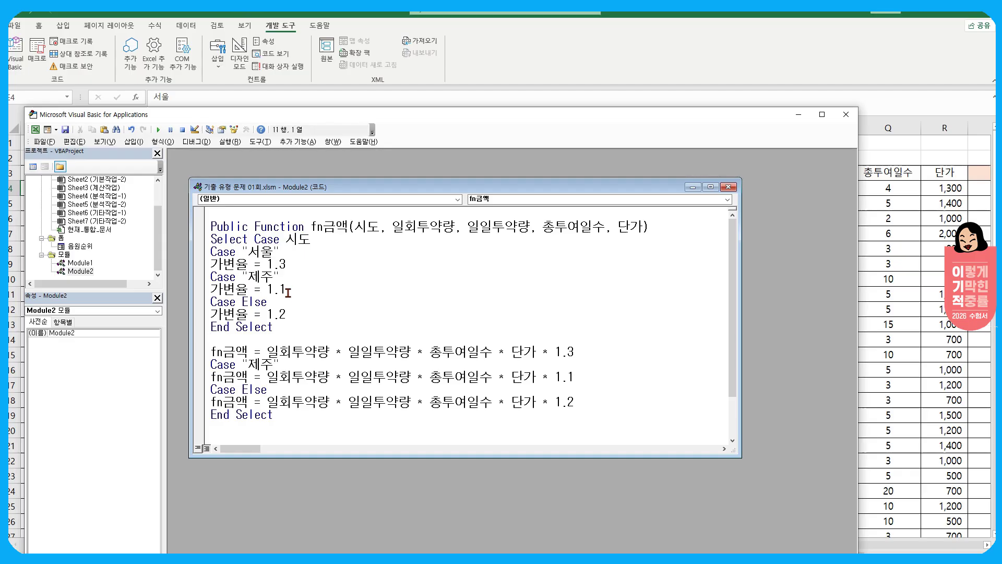
Delete the old Case "제주" and Case Else branches below the fn금액 calculation and change that calculation's final multiplier to 가변율
left_click_drag(210, 364, 587, 407)
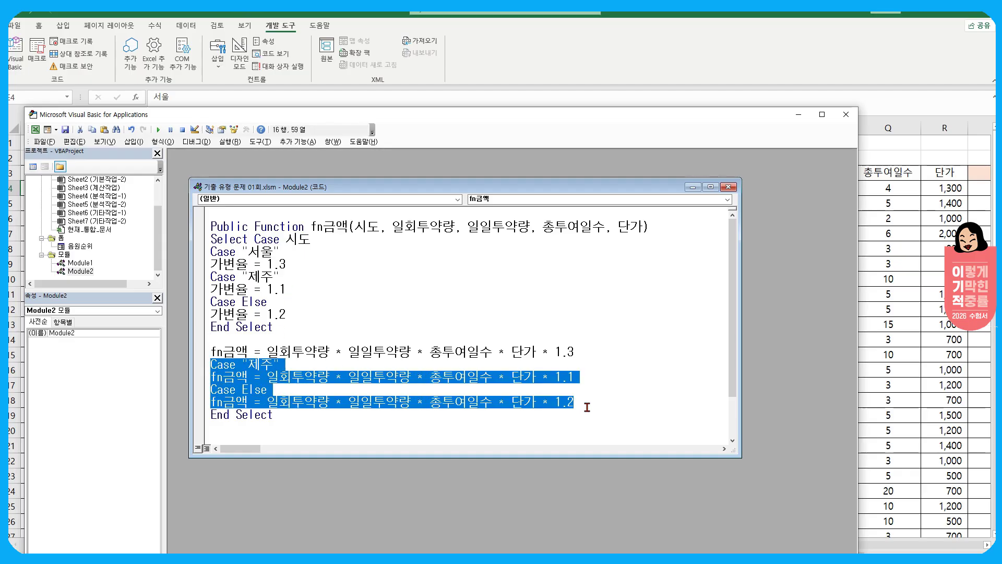
key("Delete")
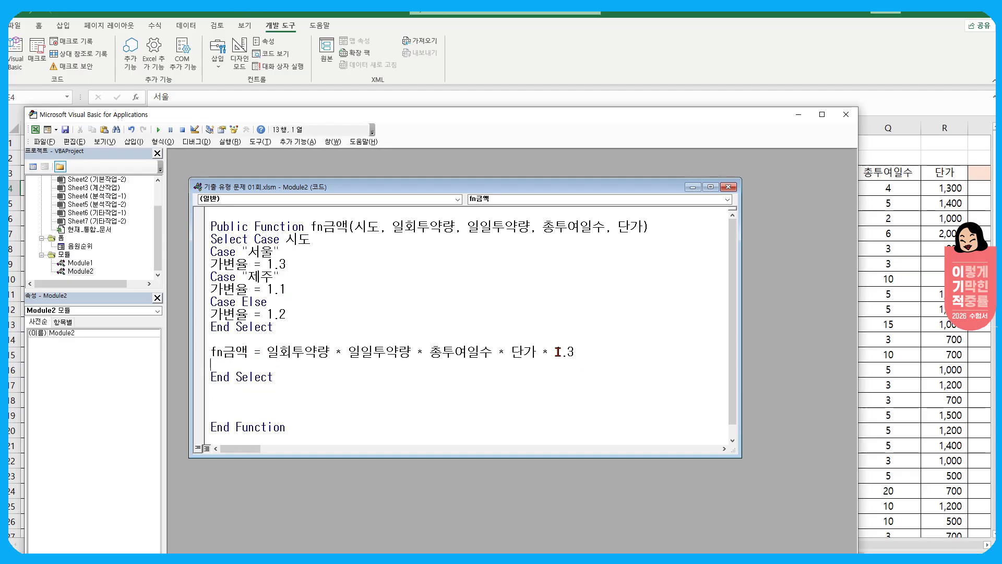
left_click_drag(555, 352, 581, 352)
type("rk")
key("BackSpace")
key("BackSpace")
type("가변율")
left_click(315, 364)
left_click_drag(554, 351, 596, 351)
left_click(594, 351)
left_click(292, 254)
left_click(288, 315)
left_click_drag(260, 353, 597, 352)
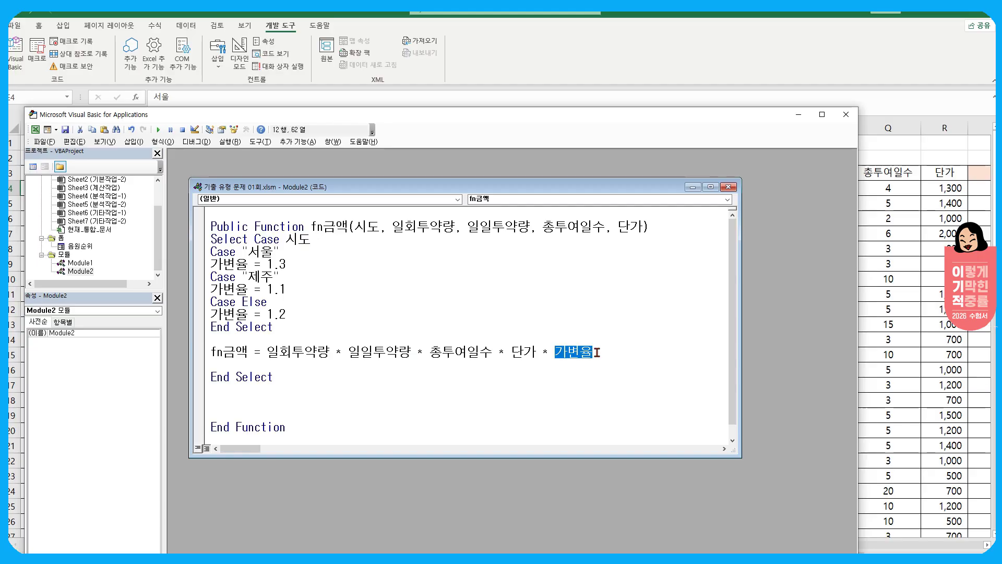
left_click(280, 264)
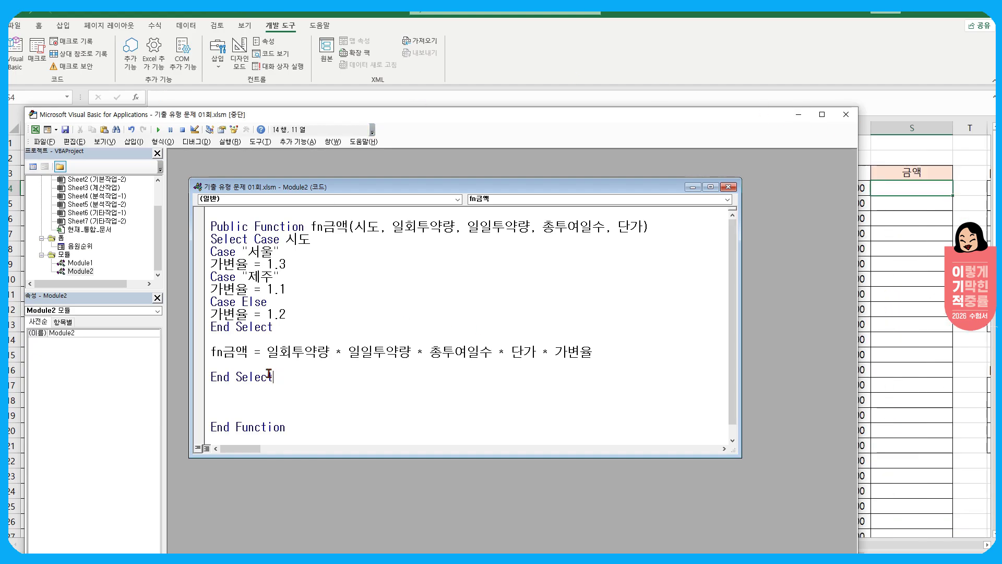
Remove the leftover End Select below the fn금액 calculation and close the code editor
left_click_drag(273, 377, 199, 371)
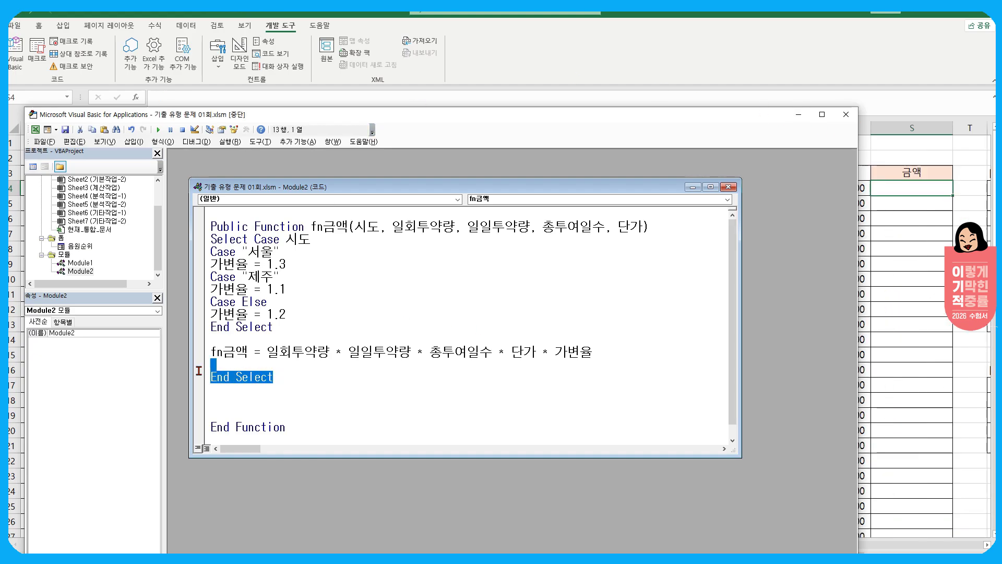
key("Delete")
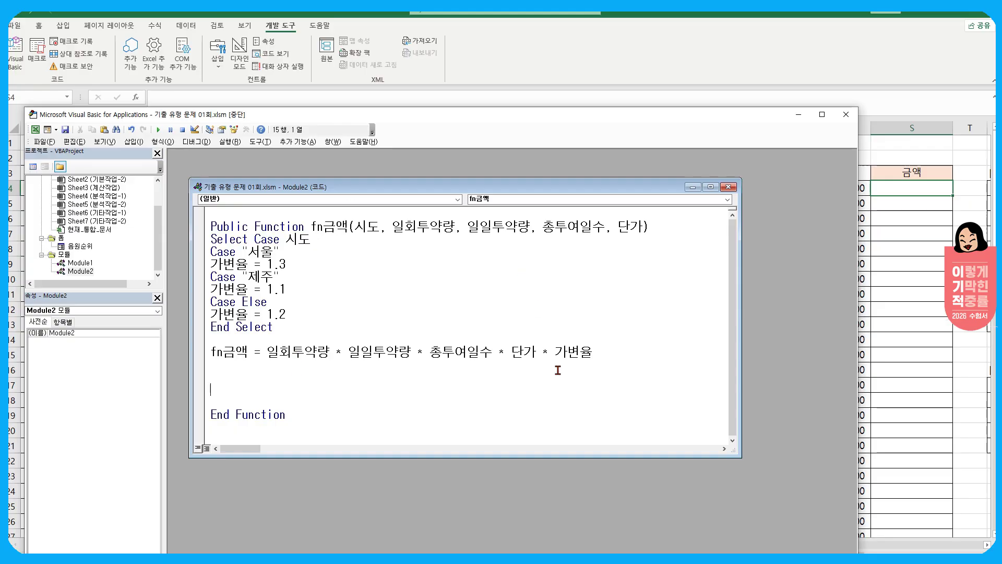
left_click(854, 122)
Insert the user-defined function fn금액 into cell S4, the first cell of the 금액 column
left_click(908, 198)
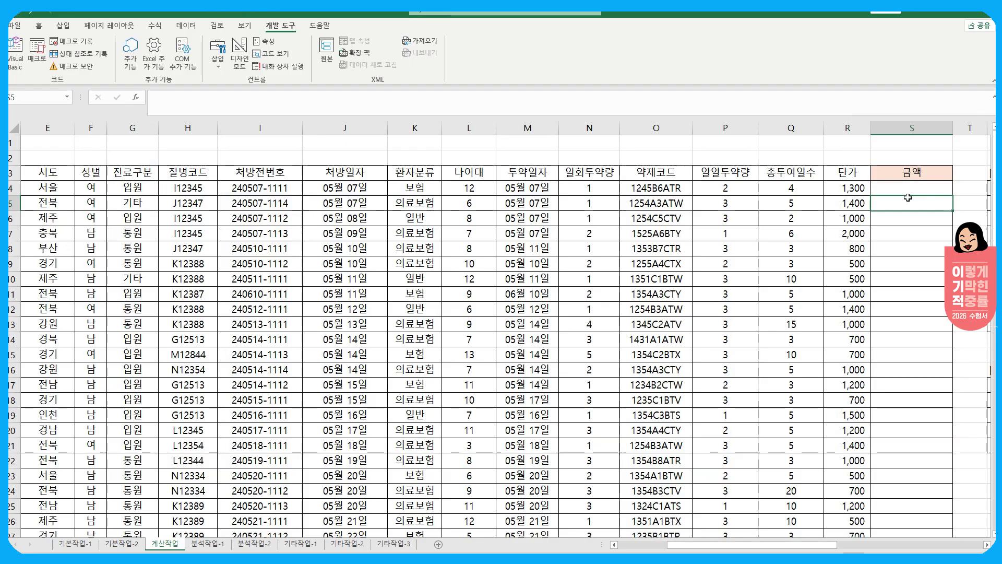
left_click(908, 192)
left_click(136, 97)
left_click(339, 334)
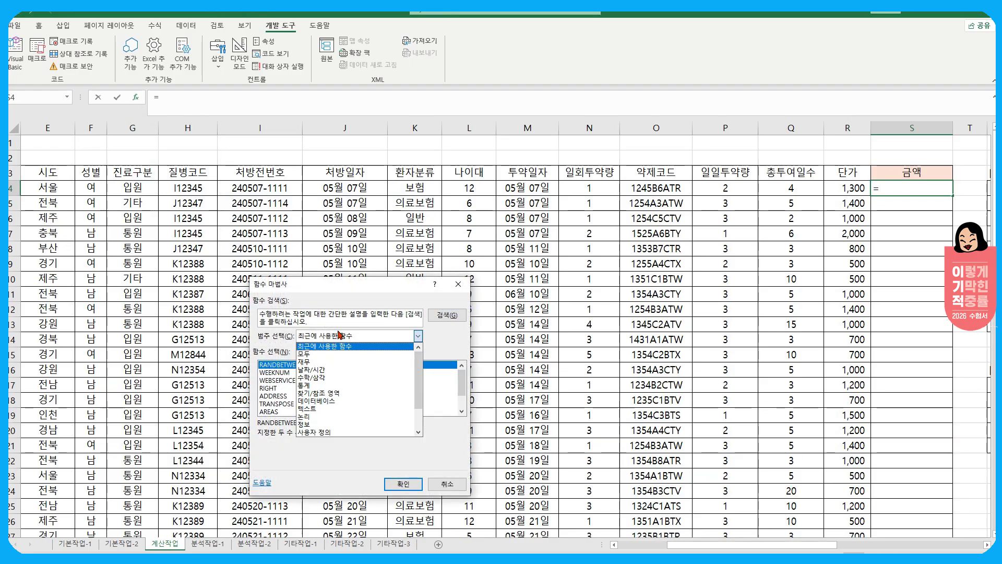
left_click(339, 432)
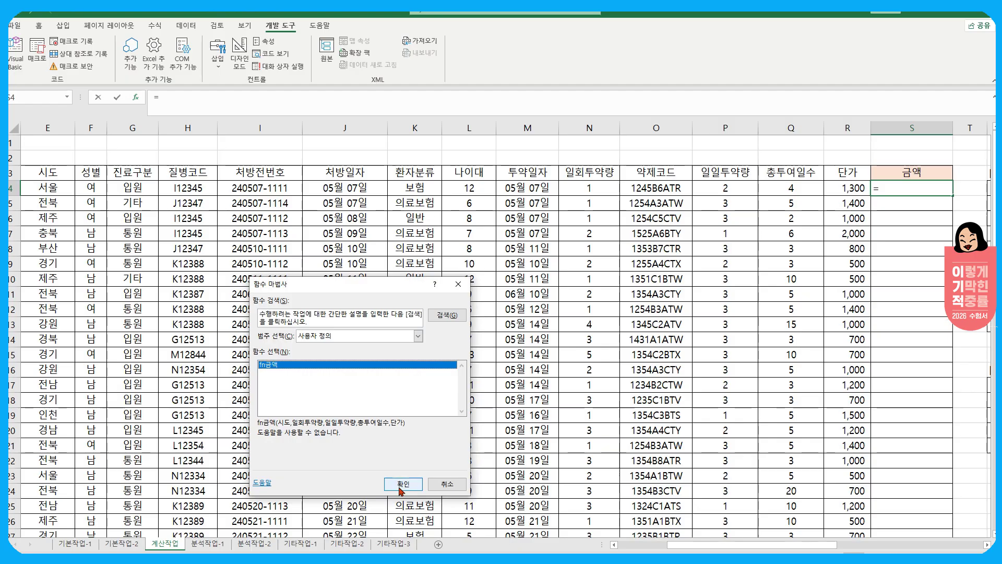
left_click(401, 487)
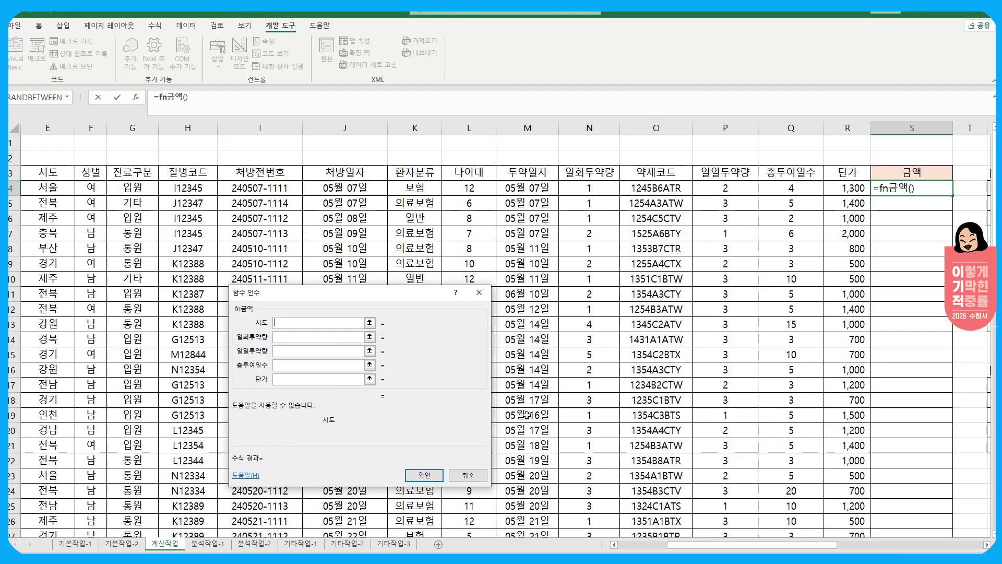
Set the fn금액 arguments to E4 for 시도, N4 for 일회투약량, P4 for 일일투약량, Q4 for 총투여일수 and R4 for 단가
left_click(45, 184)
left_click(297, 338)
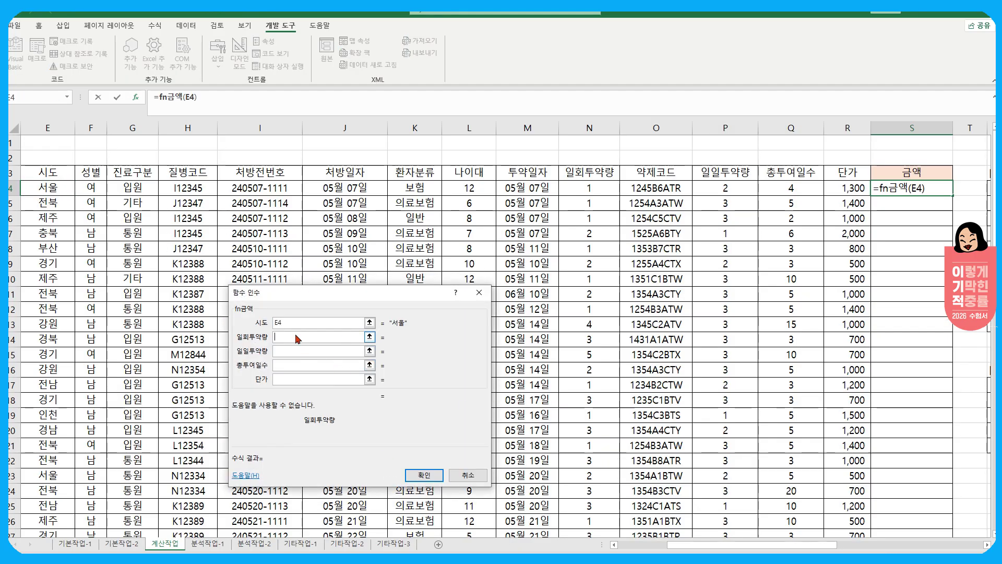
left_click(594, 186)
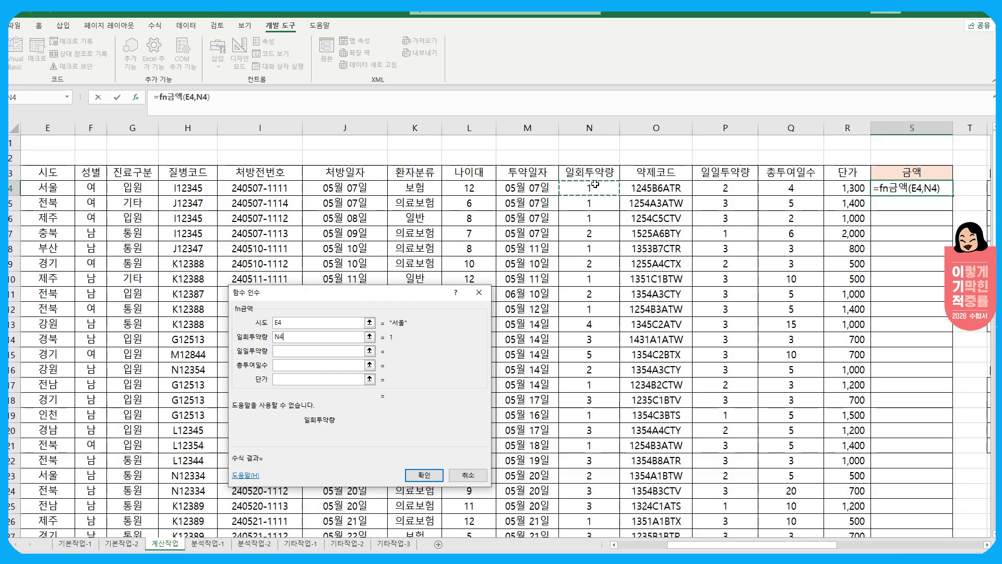
left_click(295, 351)
left_click(741, 187)
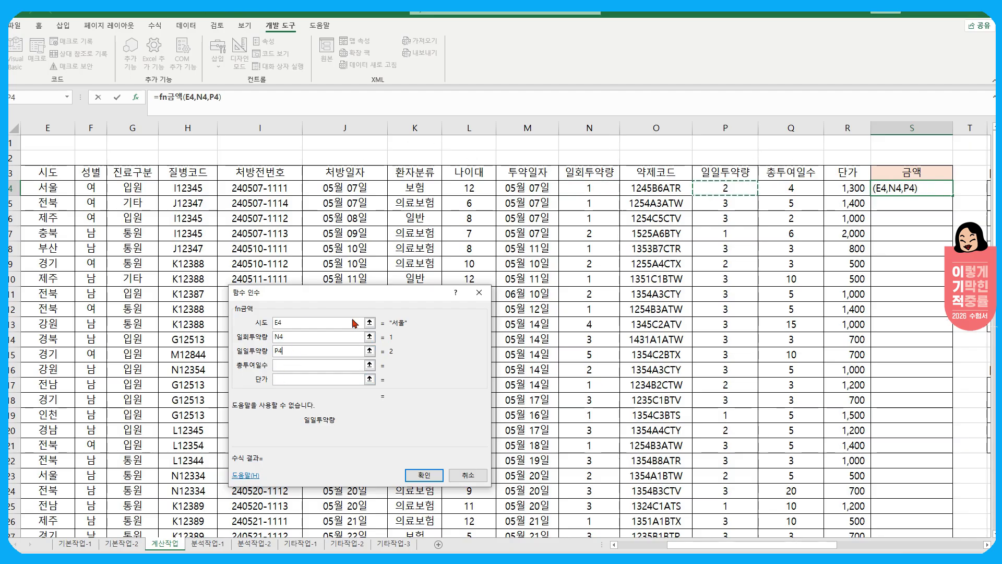
left_click(319, 365)
left_click(791, 187)
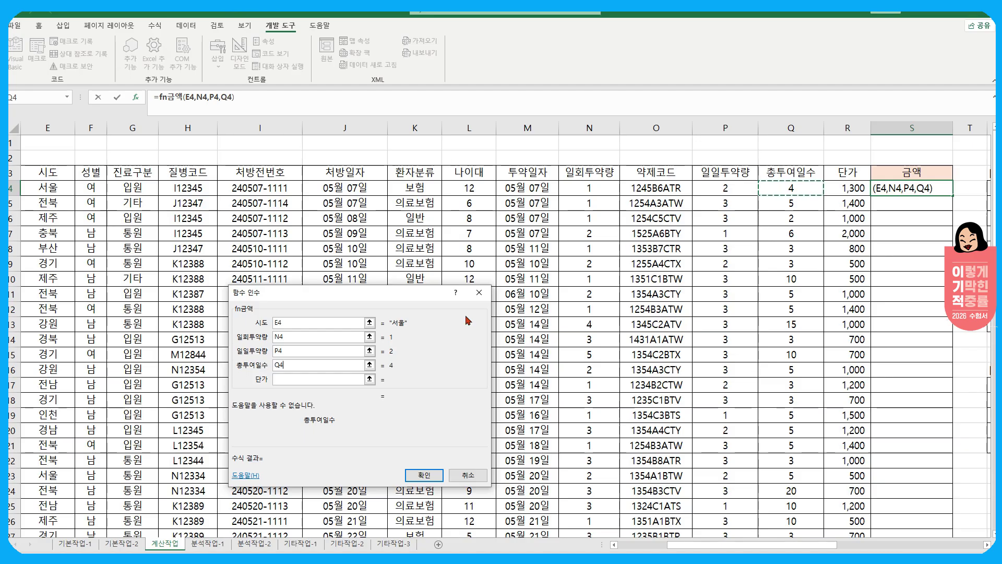
left_click(313, 379)
left_click(837, 191)
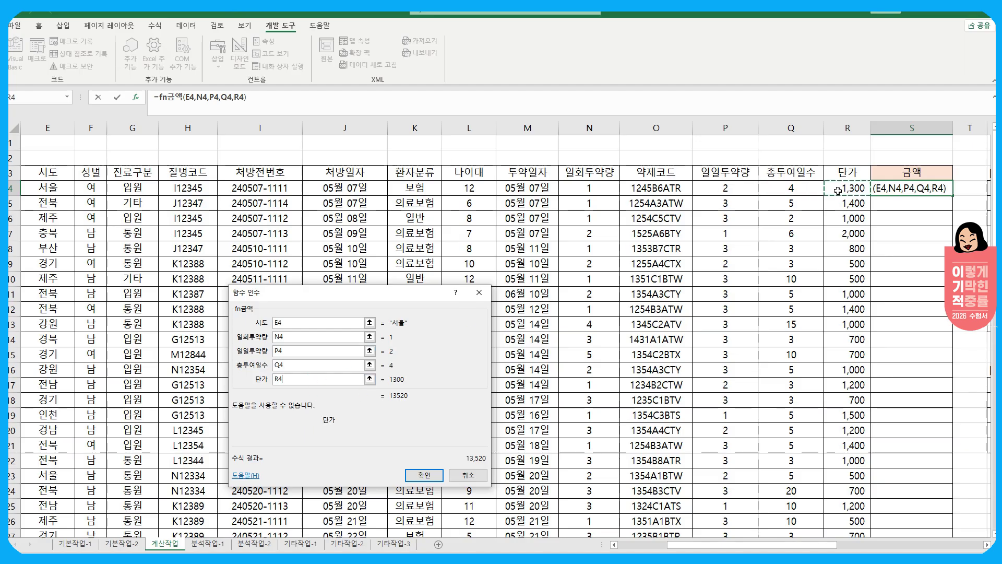
left_click(420, 475)
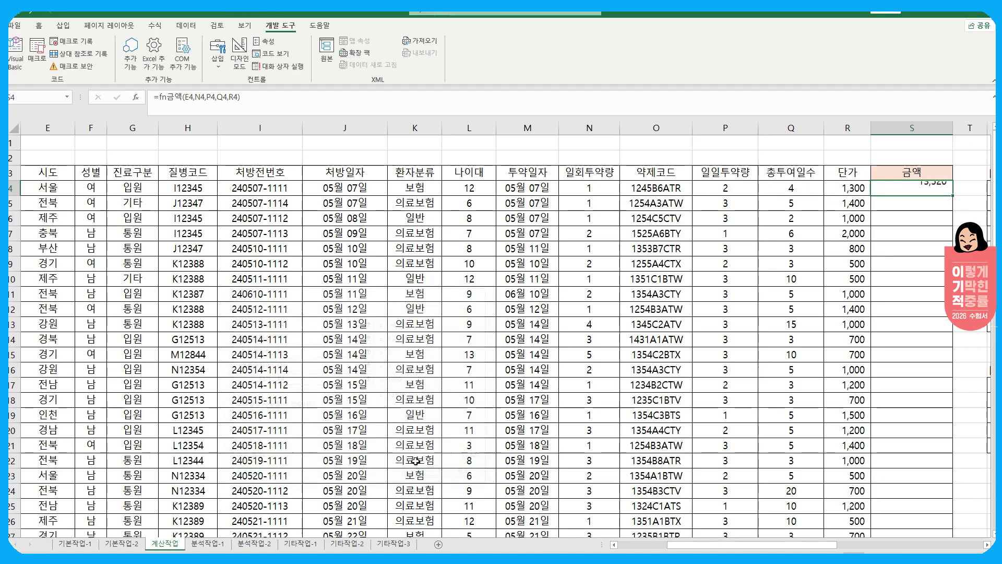
Fill the fn금액 formula from S4 down the whole 금액 column
double_click(954, 196)
left_click(929, 191)
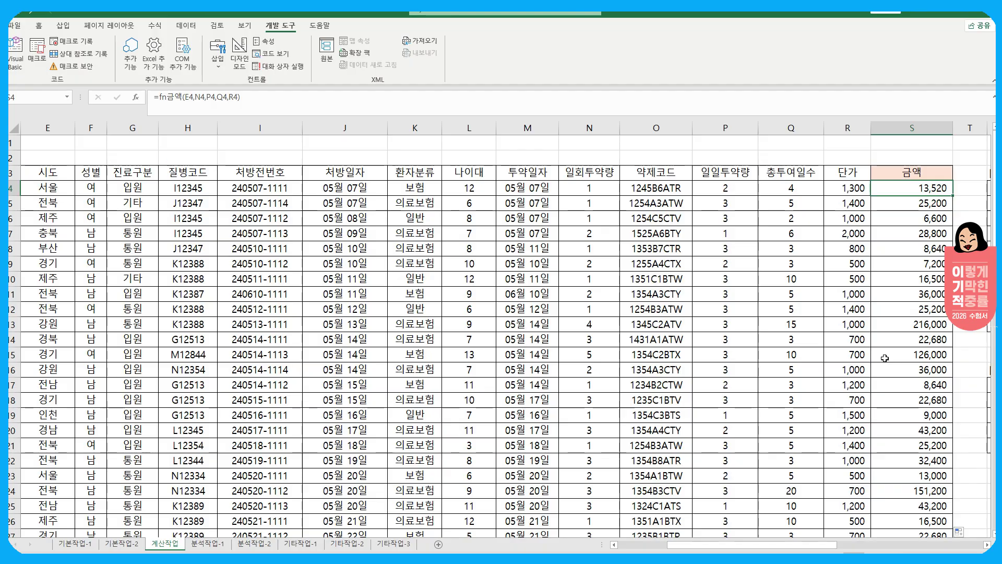
scroll(885, 358, "down", 2)
scroll(885, 358, "up", 2)
scroll(885, 358, "up", 1)
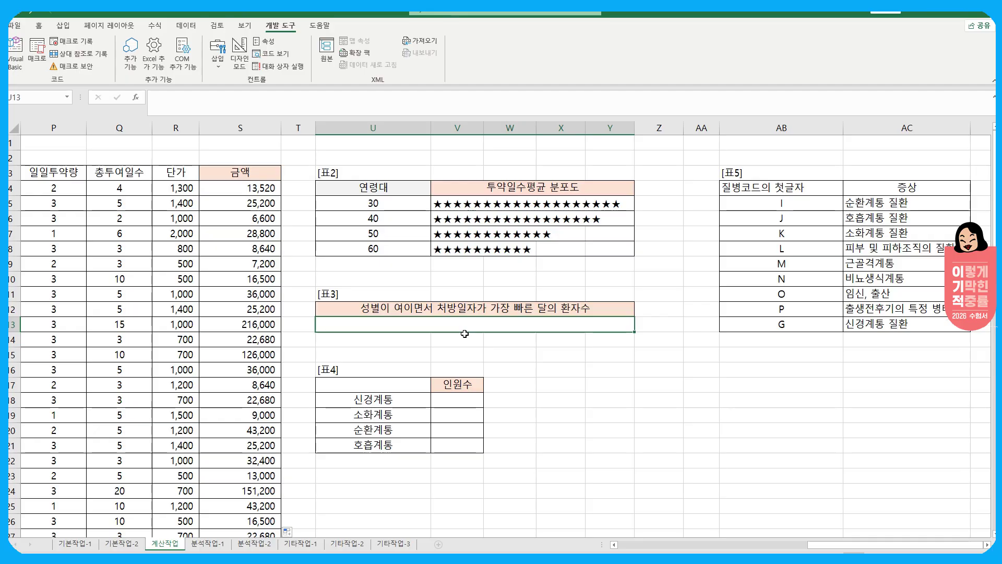
Start a COUNTIFS formula in the 표3 result cell U13 with 성별 range F4:F76 and criterion "여"
type("=")
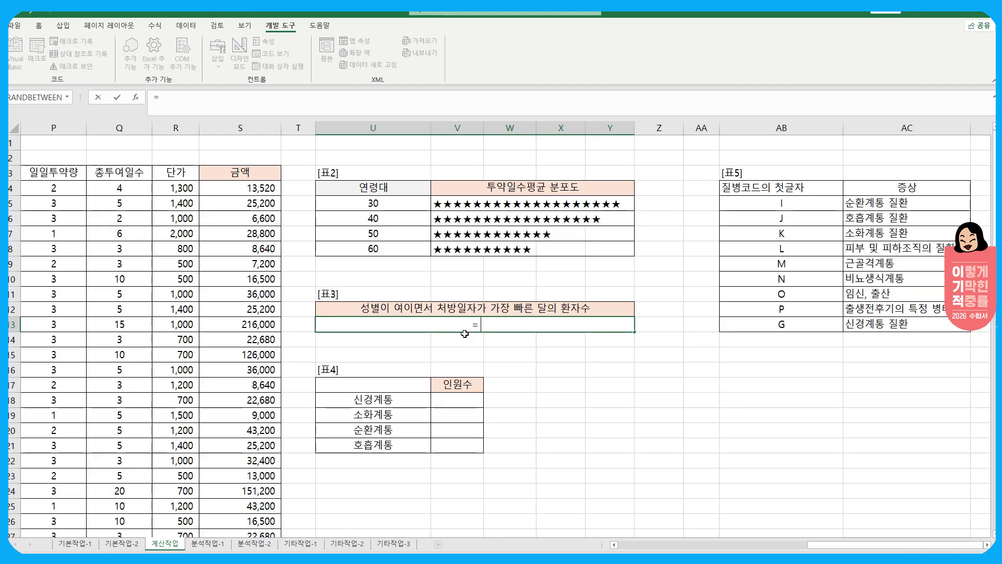
type("count")
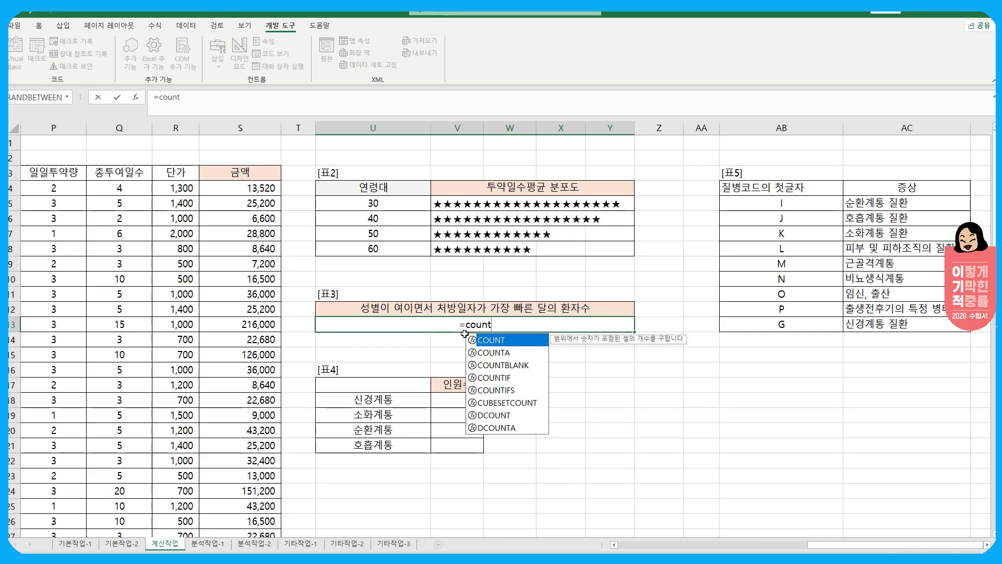
type("is")
key("Tab")
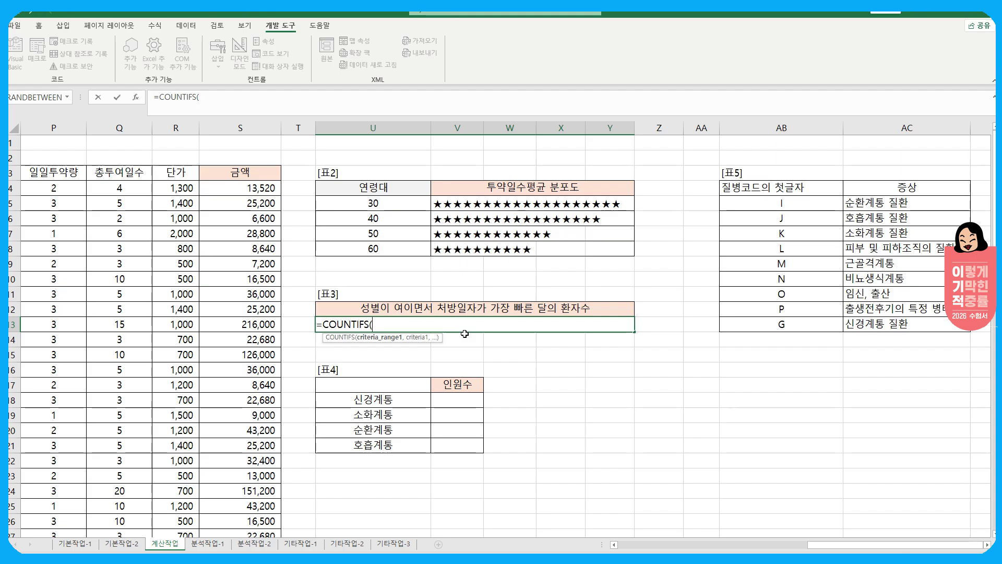
left_click_drag(857, 549, 669, 549)
left_click(289, 187)
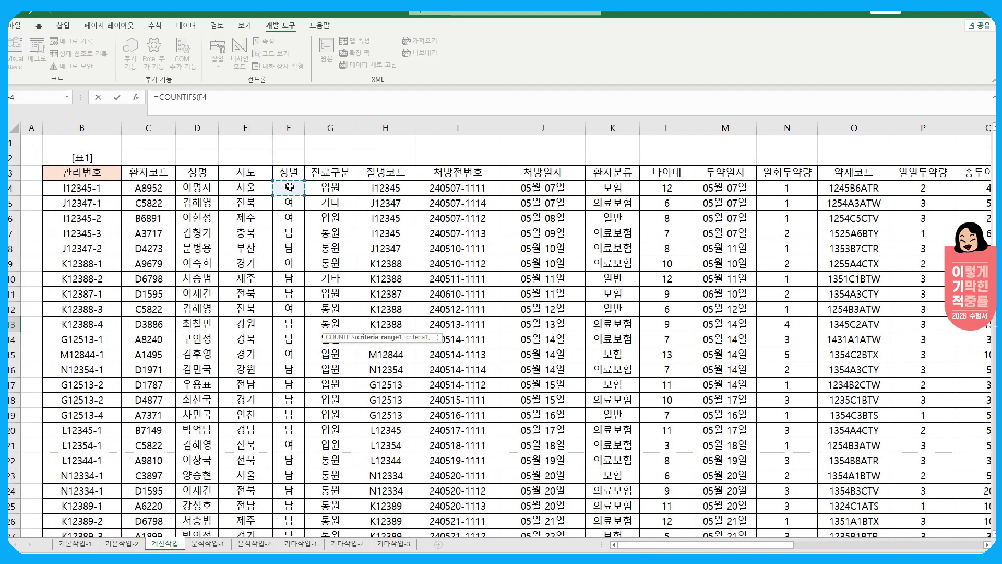
key("ctrl+shift+Down")
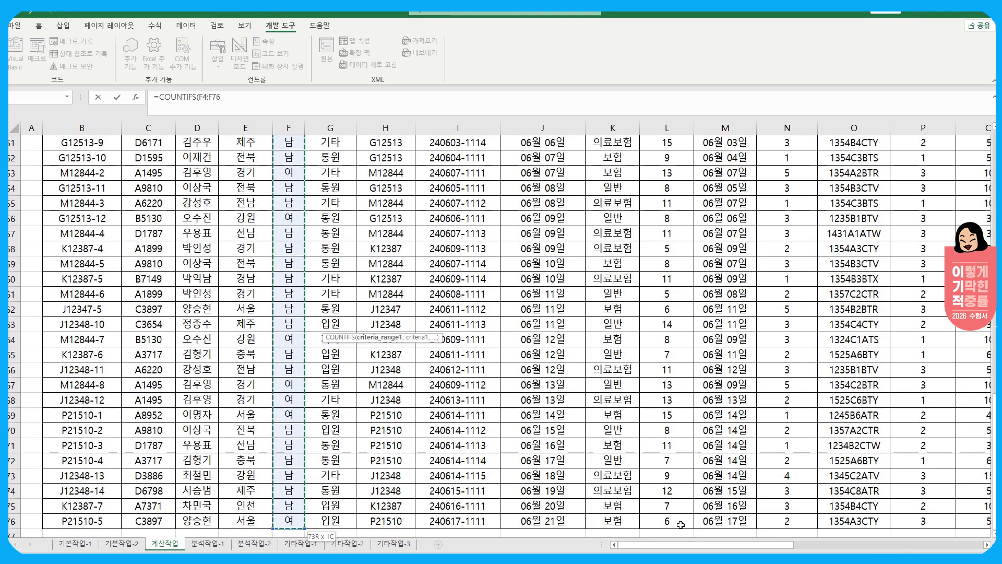
left_click_drag(684, 544, 851, 541)
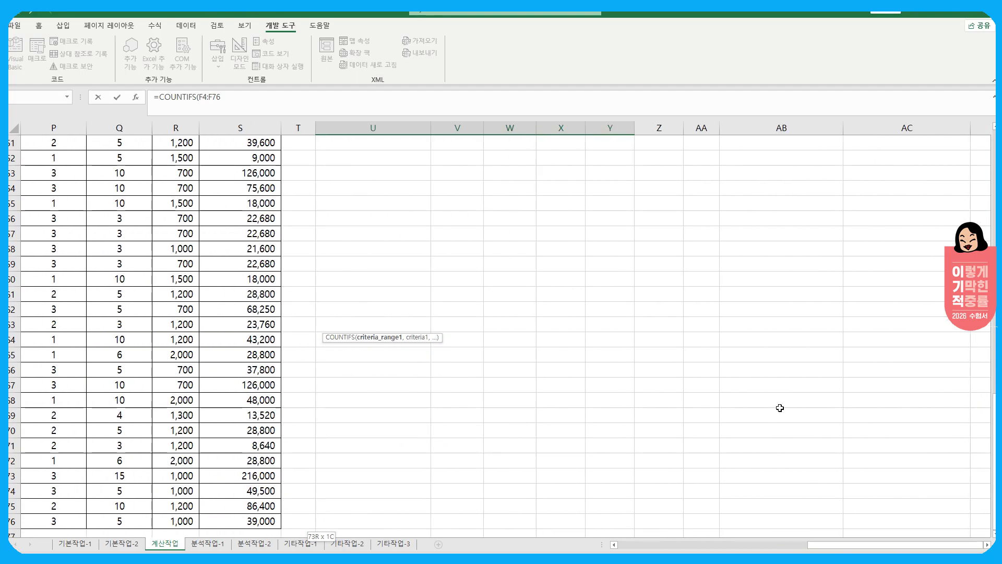
scroll(767, 381, "up", 16)
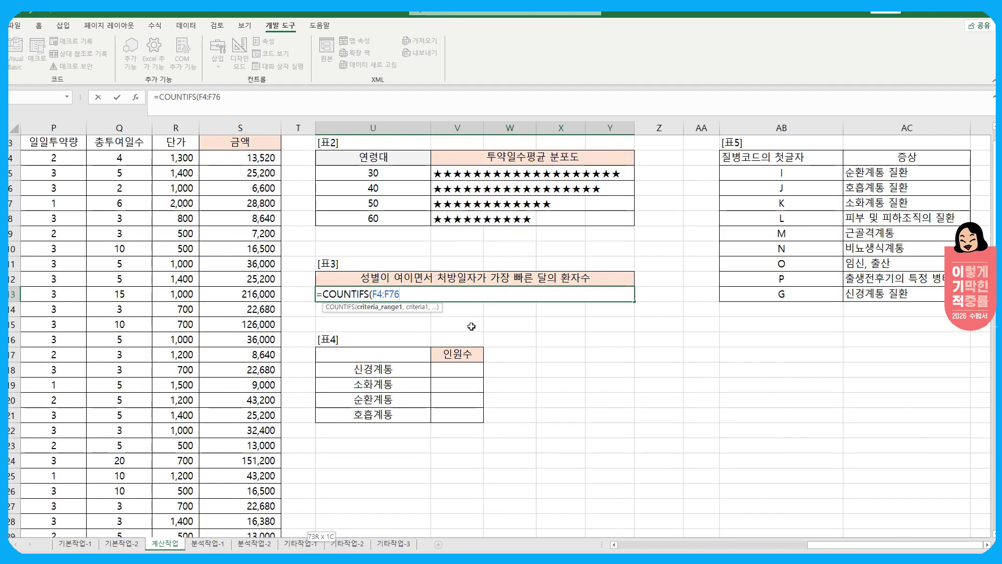
type(",\"여")
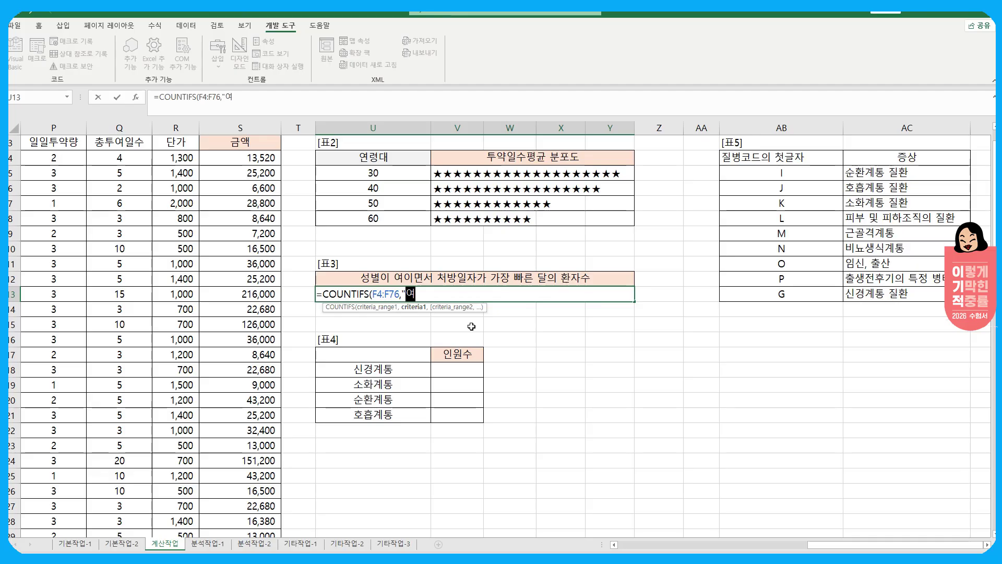
type("\",")
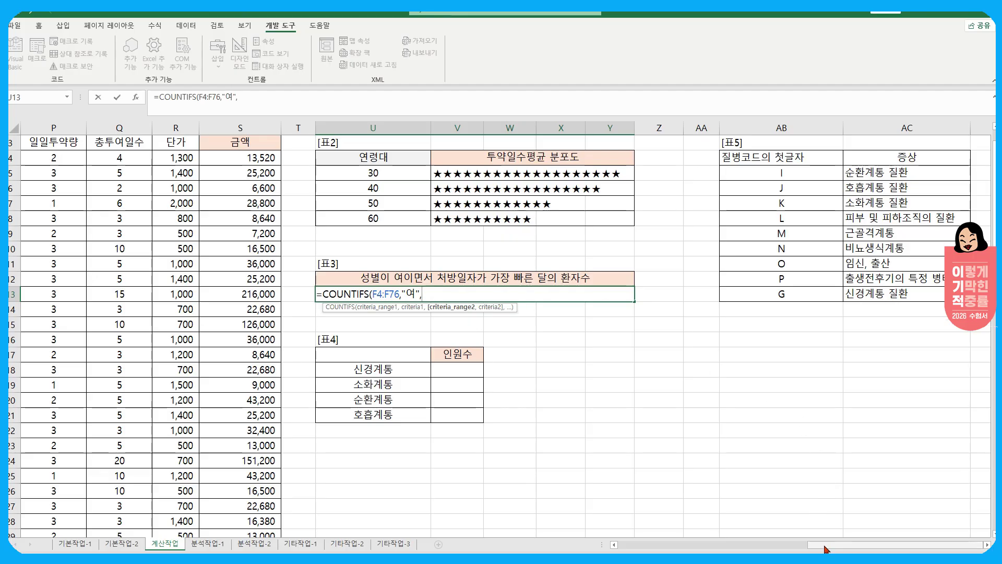
Add the 처방일자 range J4:J76 as the second criteria range of the COUNTIFS formula
left_click_drag(825, 549, 736, 550)
left_click(141, 159)
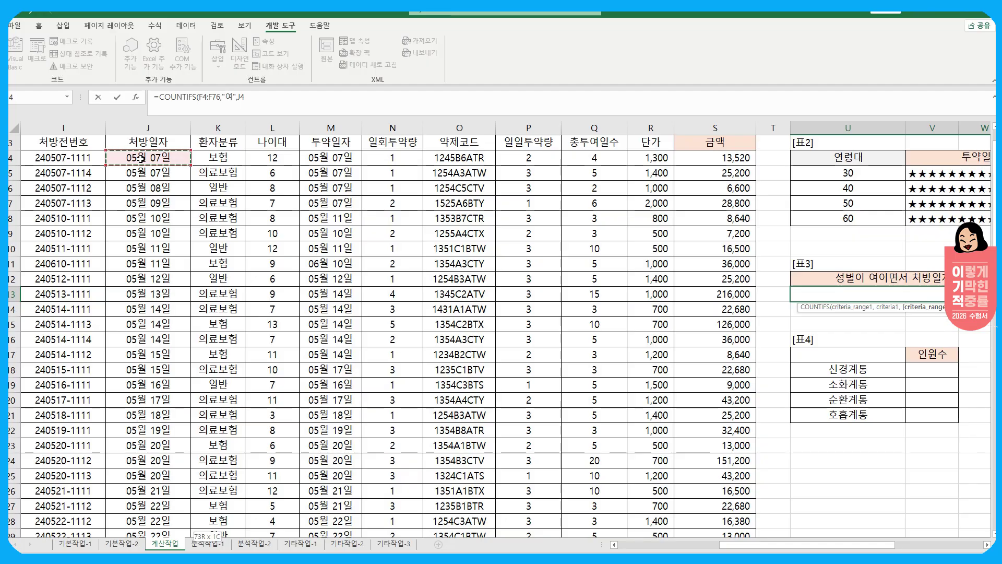
key("ctrl+shift+Down")
left_click_drag(776, 548, 866, 546)
scroll(803, 423, "up", 17)
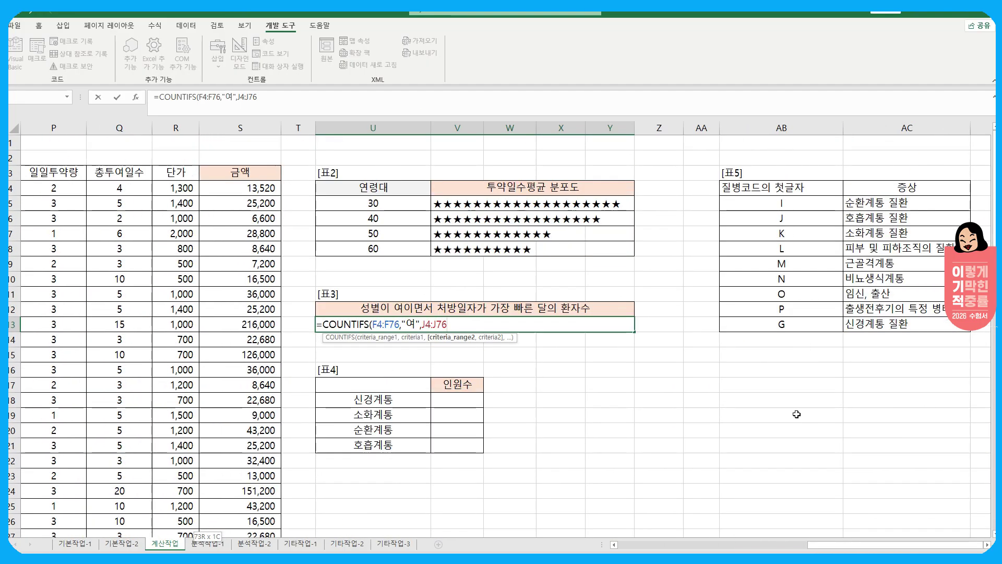
type(",")
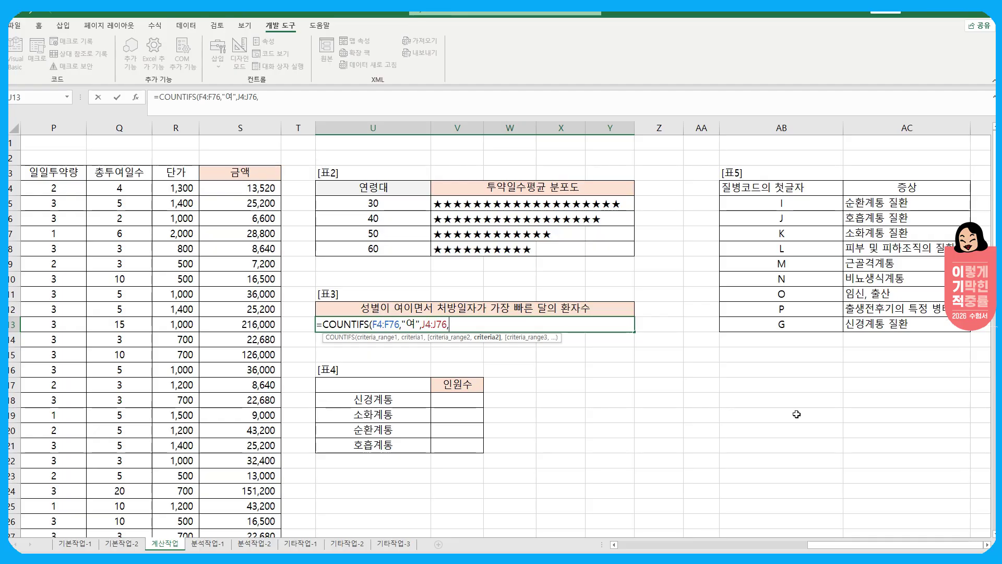
Enter min(J4:J76) over the 처방일자 column as the second criterion of the COUNTIFS formula
type("ㅡ")
key("BackSpace")
type("m")
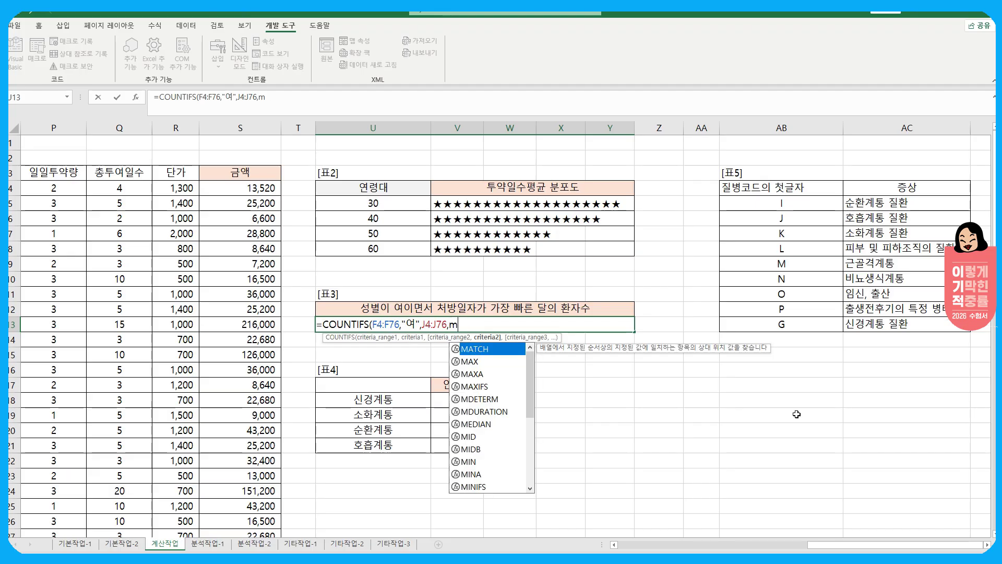
type("in(")
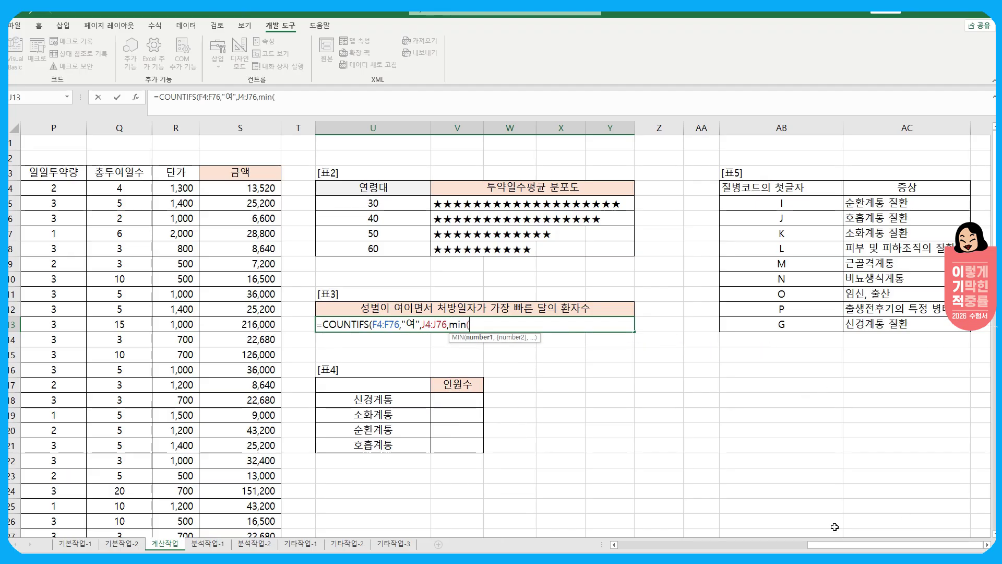
left_click_drag(839, 547, 735, 539)
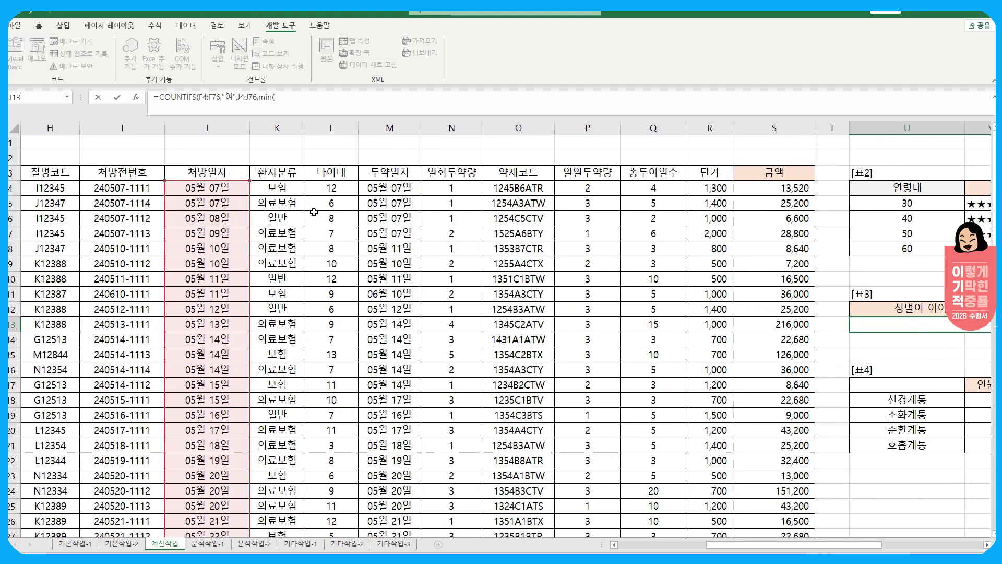
left_click(225, 186)
key("ctrl+shift+Down")
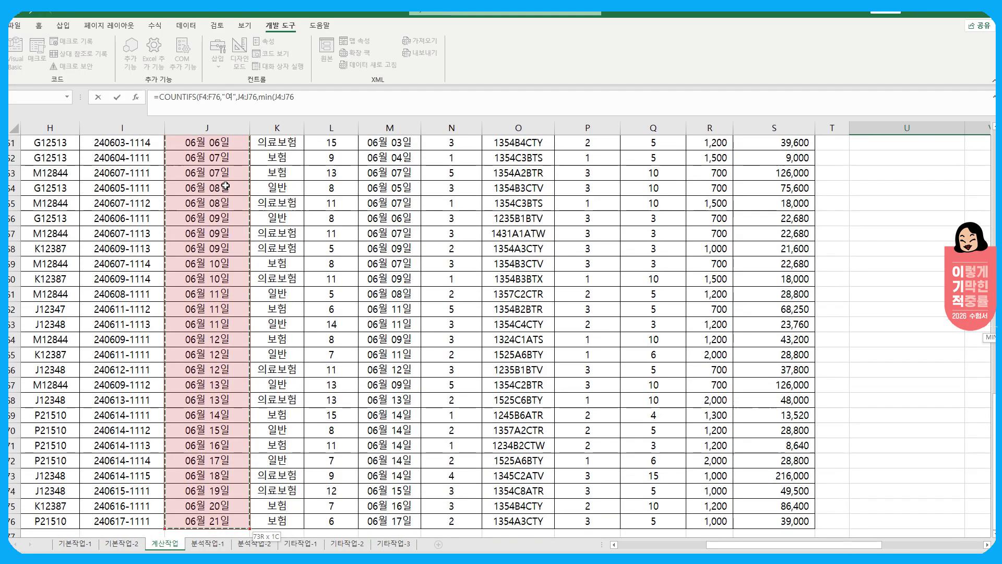
type(")")
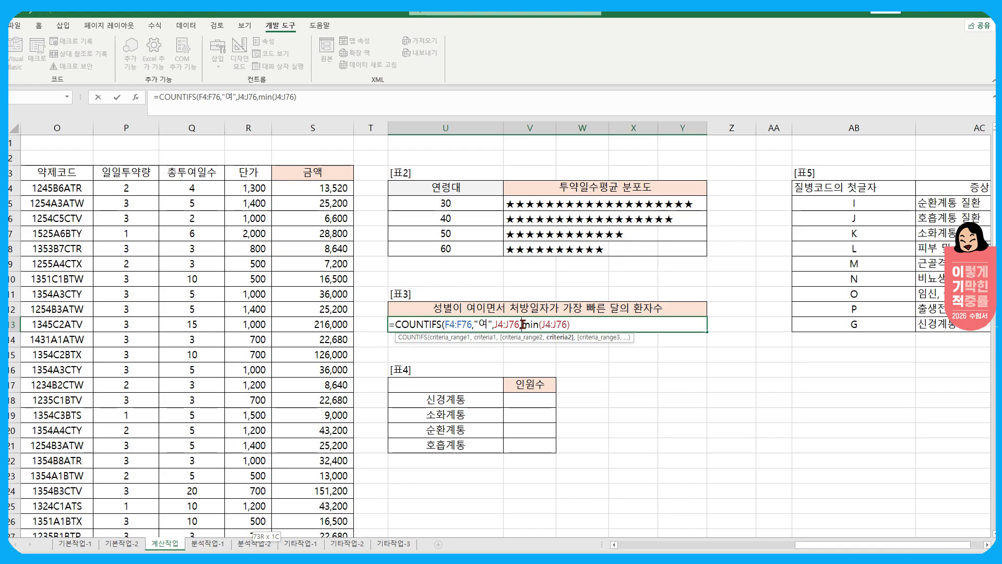
Wrap the min(J4:J76) criterion of the COUNTIFS formula in EOMONTH with 0 as the number of months
scroll(655, 403, "left", 5)
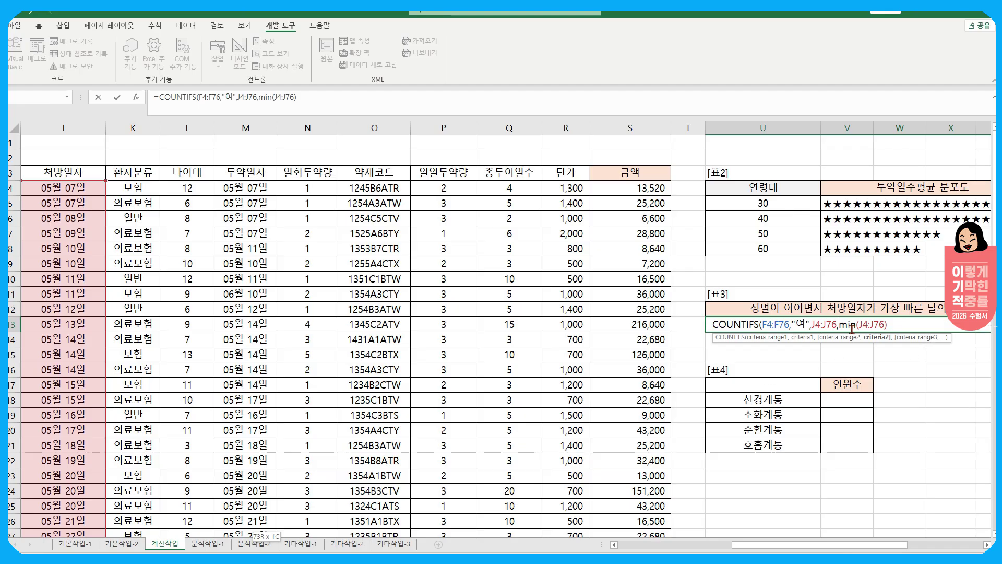
type("EOMONTH(")
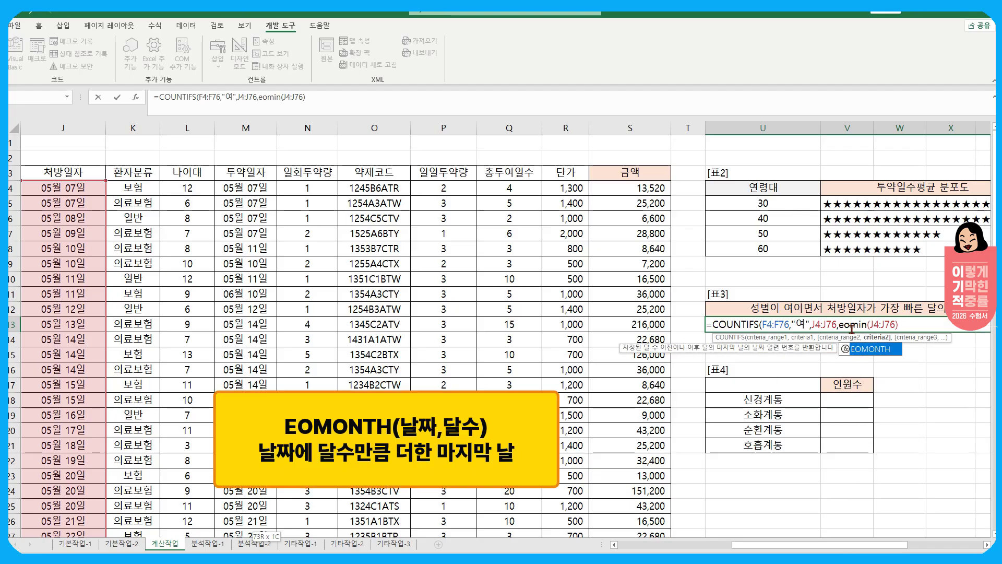
left_click_drag(882, 545, 959, 548)
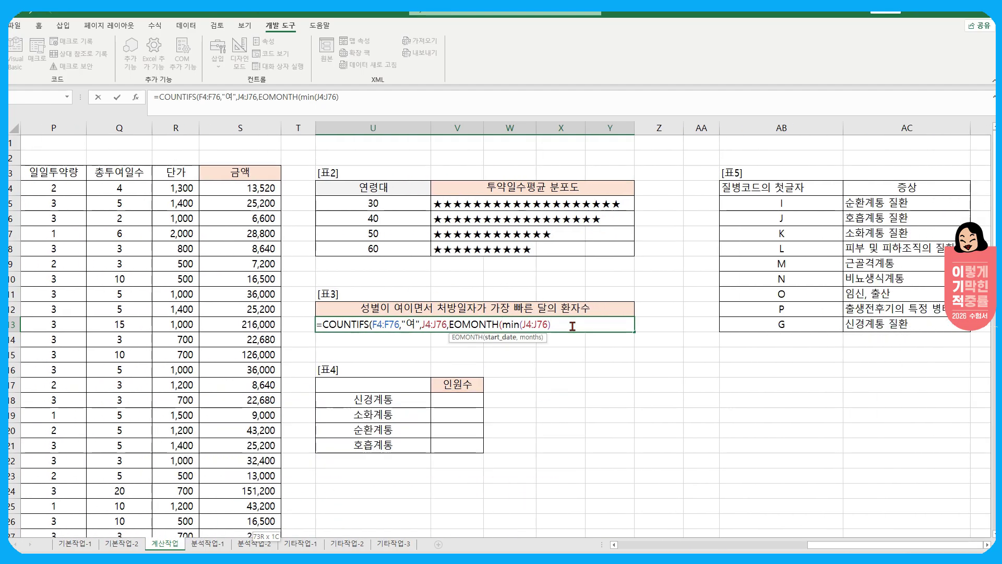
type(",")
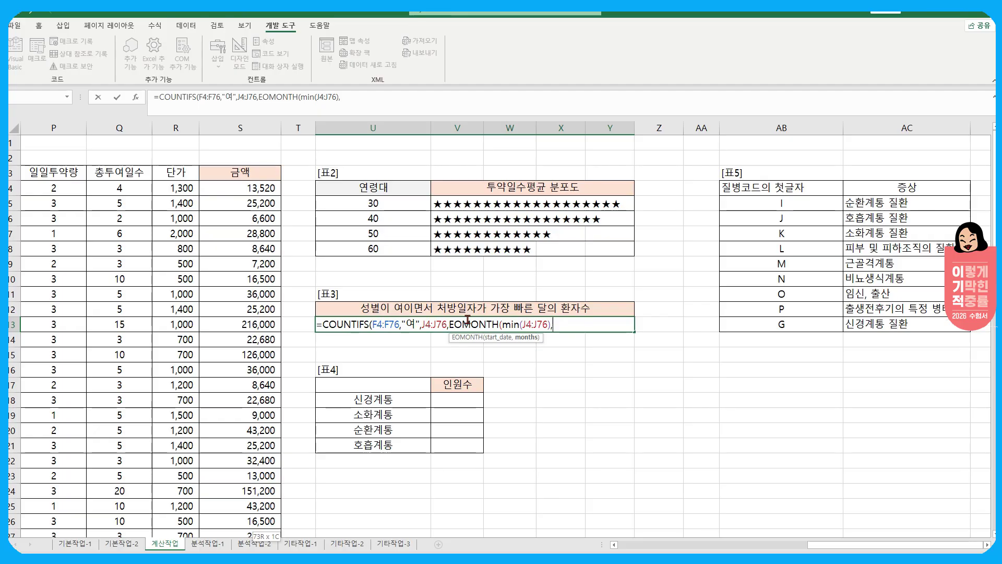
type("1")
type("0")
type(")")
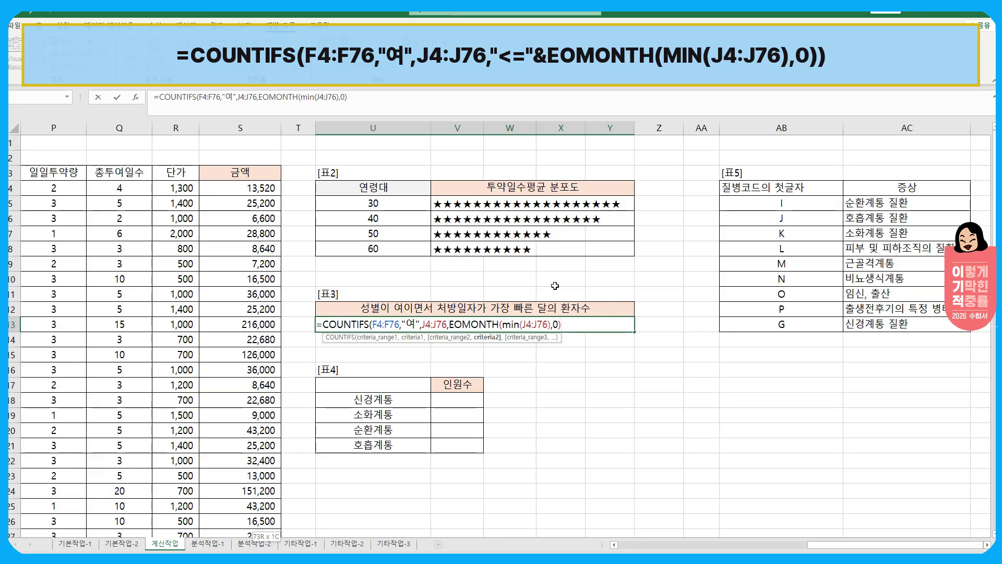
Prefix the EOMONTH criterion with "<="& and complete the COUNTIFS formula in the 표3 result cell
left_click(451, 325)
type("<")
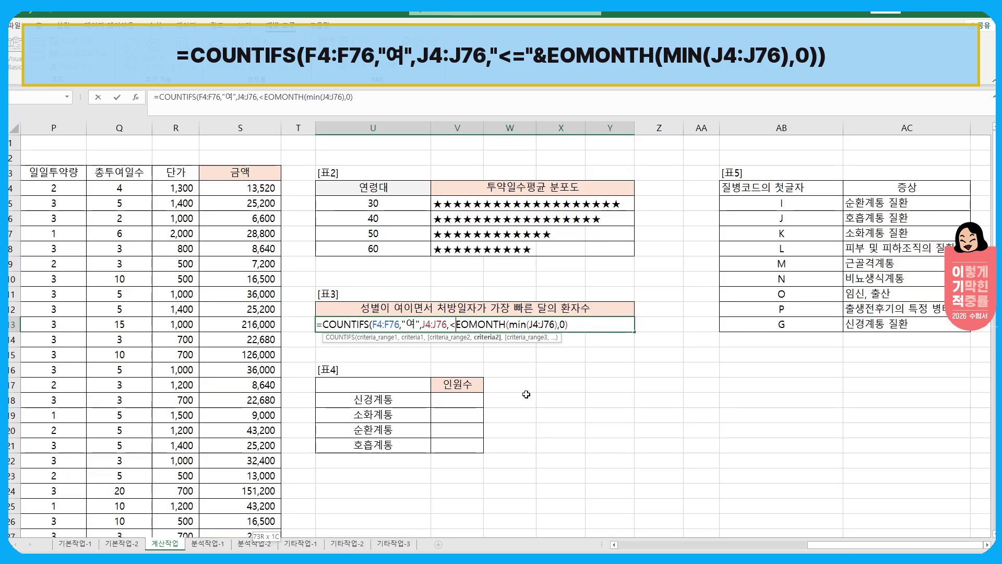
type("=")
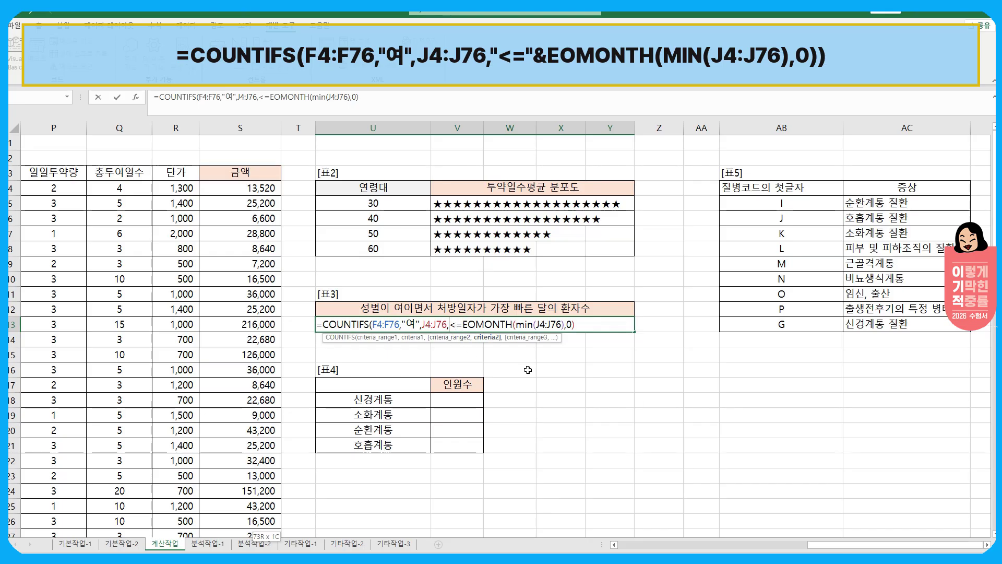
type("\"")
key("Right")
type("\"&")
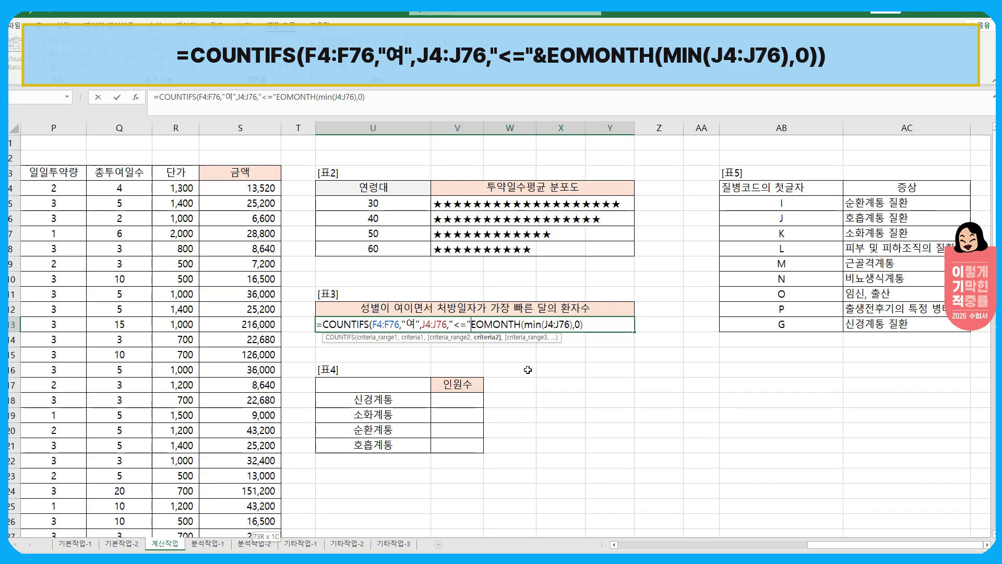
left_click(608, 324)
type(")")
key("ctrl+Return")
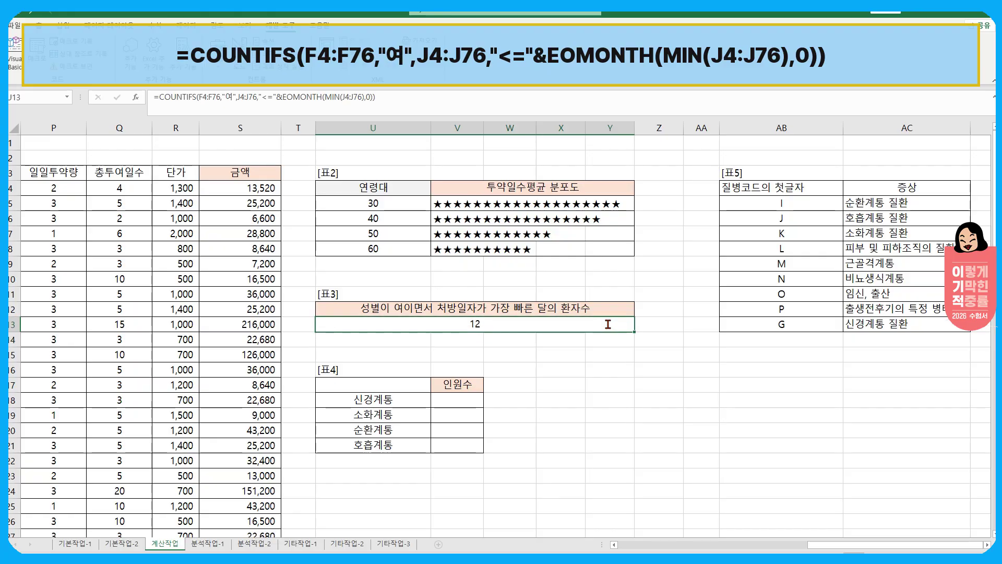
Examine the 질병코드 column, the first-letter and 증상 pairs in 표5, and the disease category labels in 표4
left_click(457, 400)
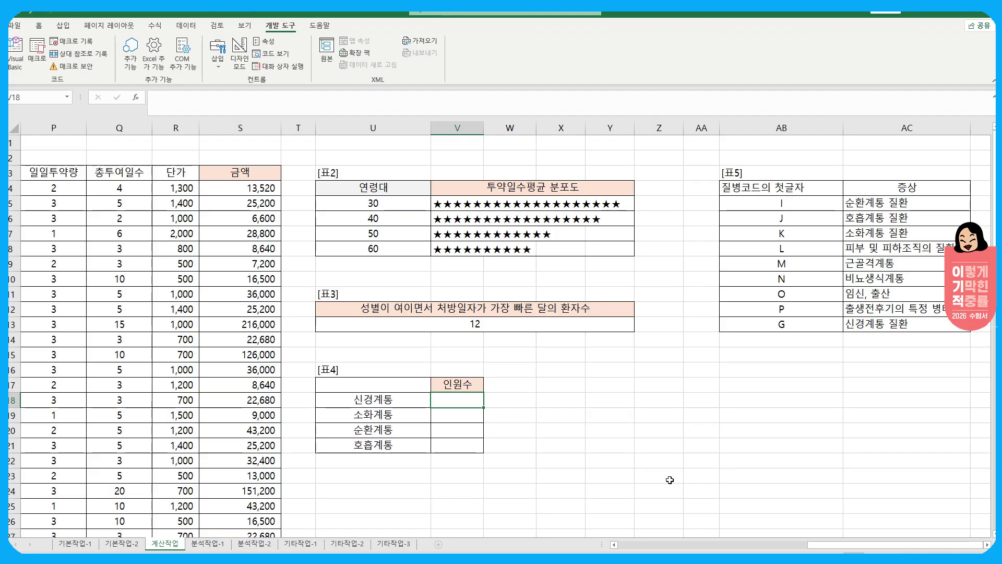
left_click_drag(815, 544, 649, 544)
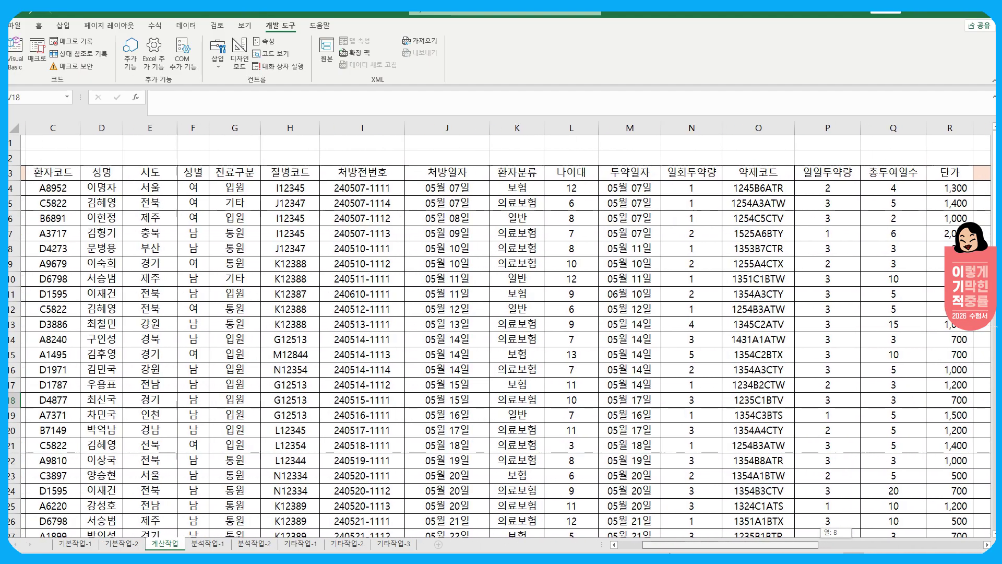
left_click_drag(731, 544, 705, 545)
left_click_drag(644, 552, 731, 548)
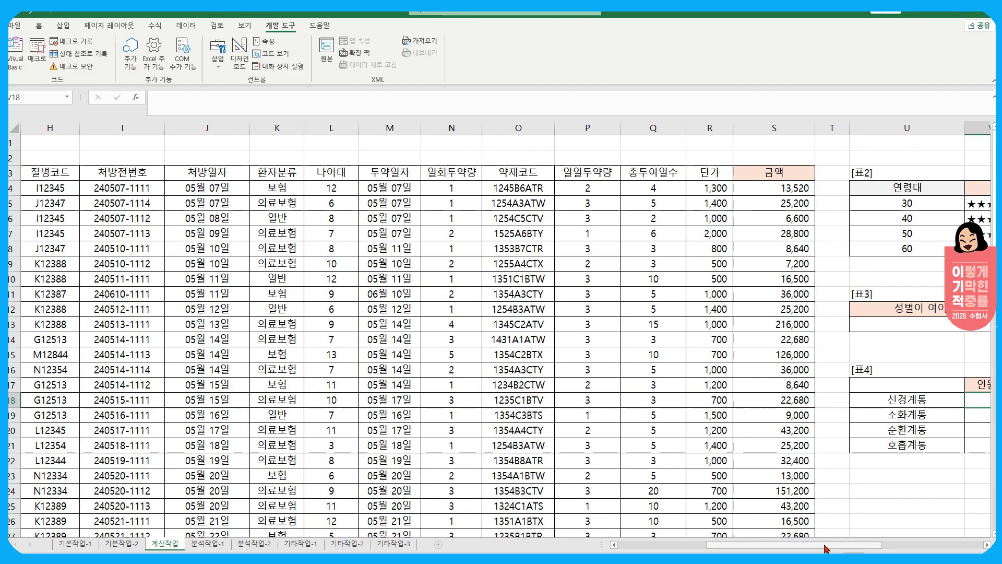
left_click_drag(820, 545, 922, 548)
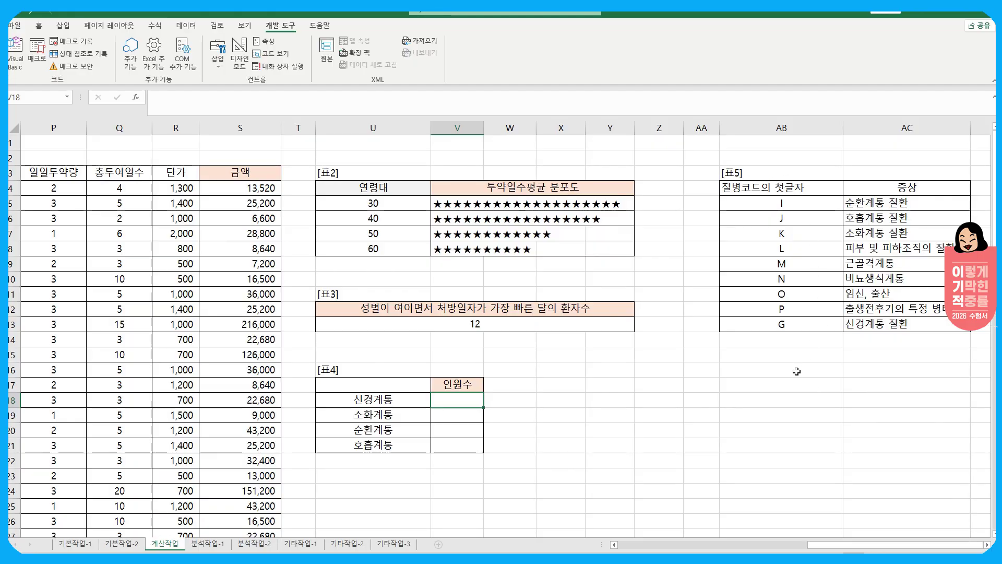
left_click_drag(807, 209, 835, 326)
left_click(372, 403)
left_click(373, 414)
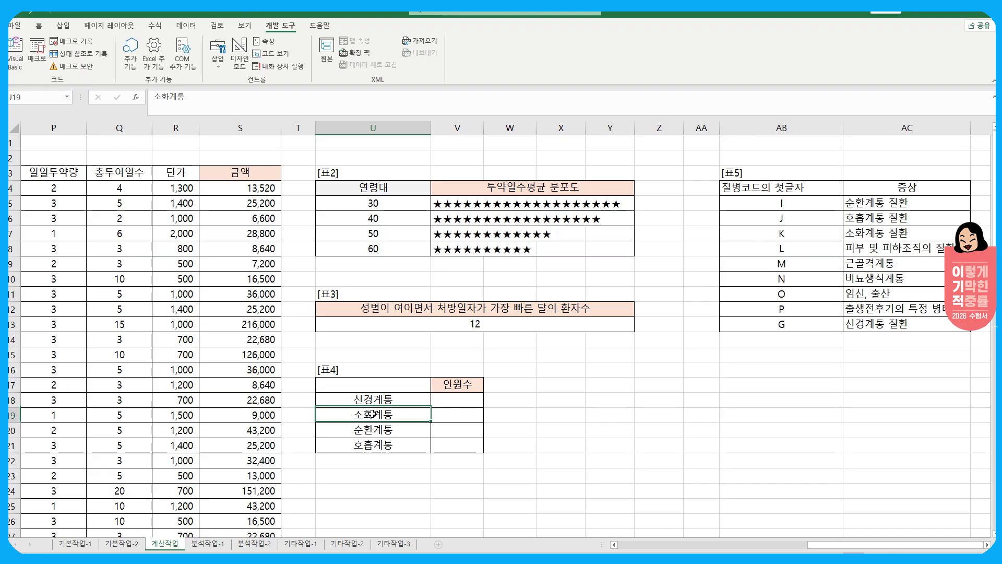
left_click(371, 428)
left_click(874, 201)
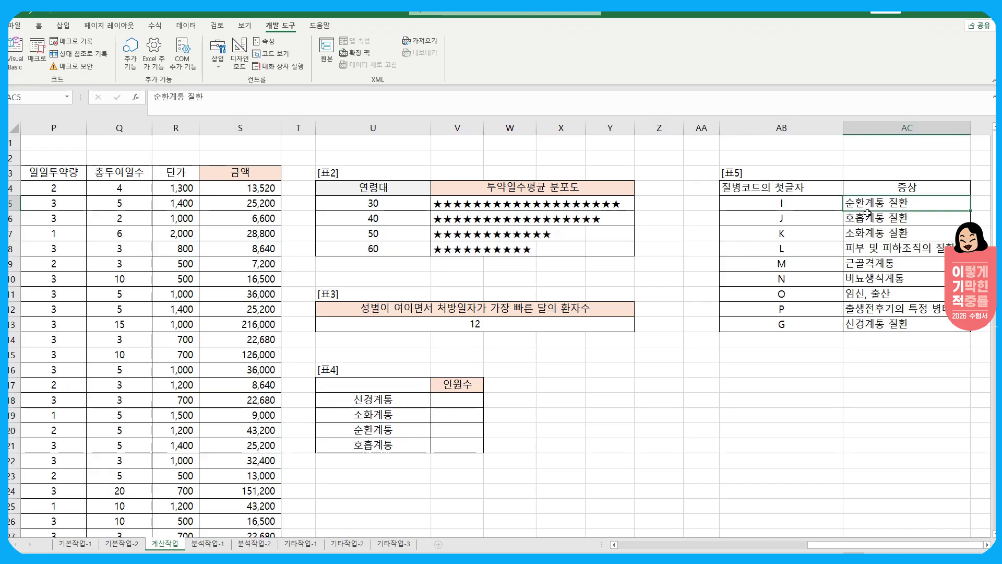
left_click(868, 217)
left_click(869, 233)
Start an INDEX formula in the 인원수 cell V18 for 신경계통 with the absolute 증상 range $AC$5:$AC$13
left_click(453, 401)
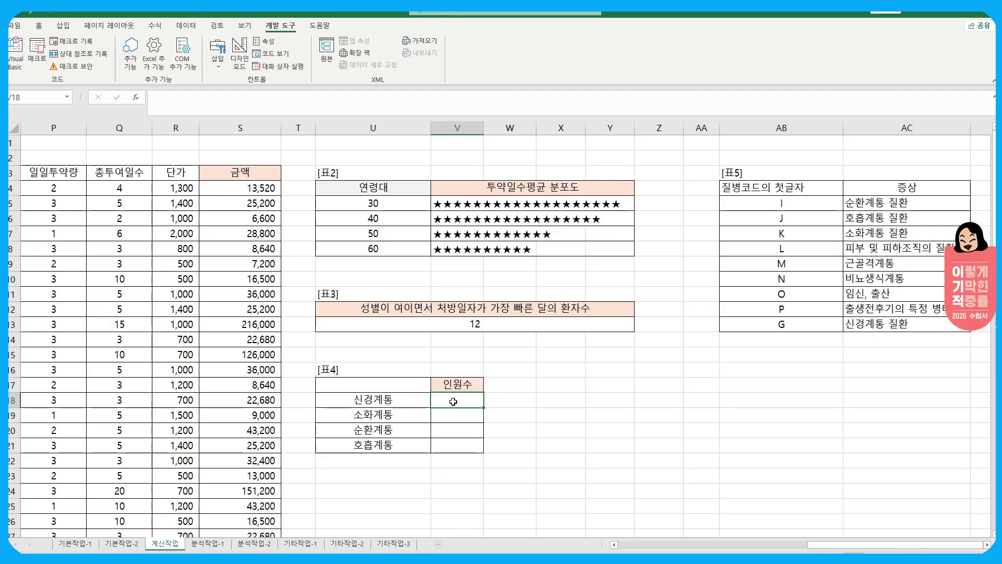
left_click(398, 403)
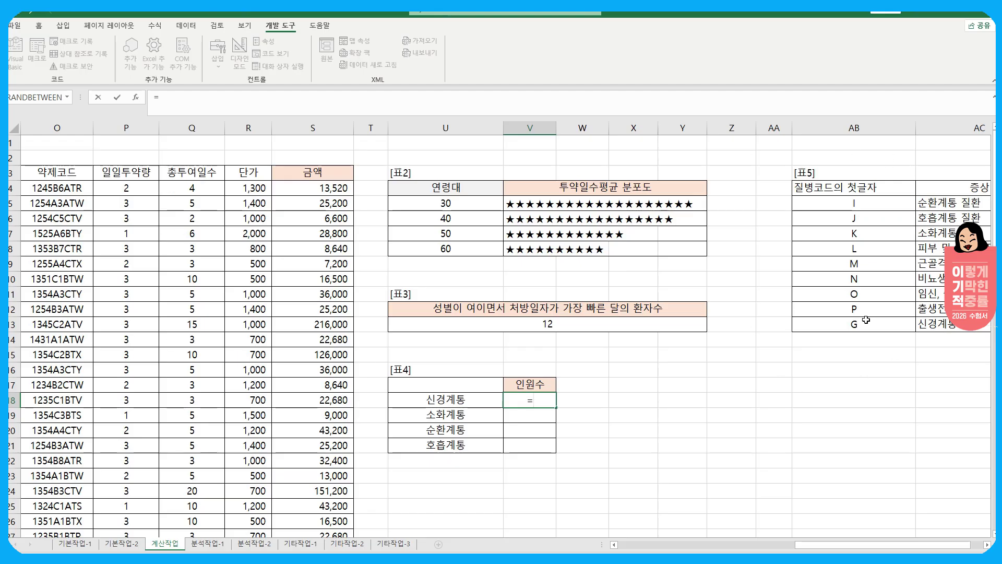
type("in")
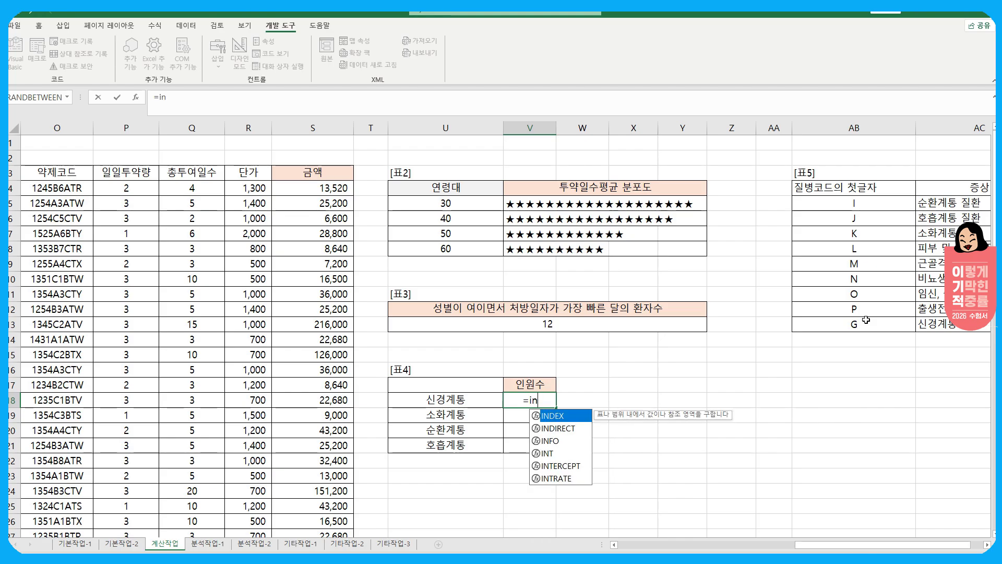
key("Tab")
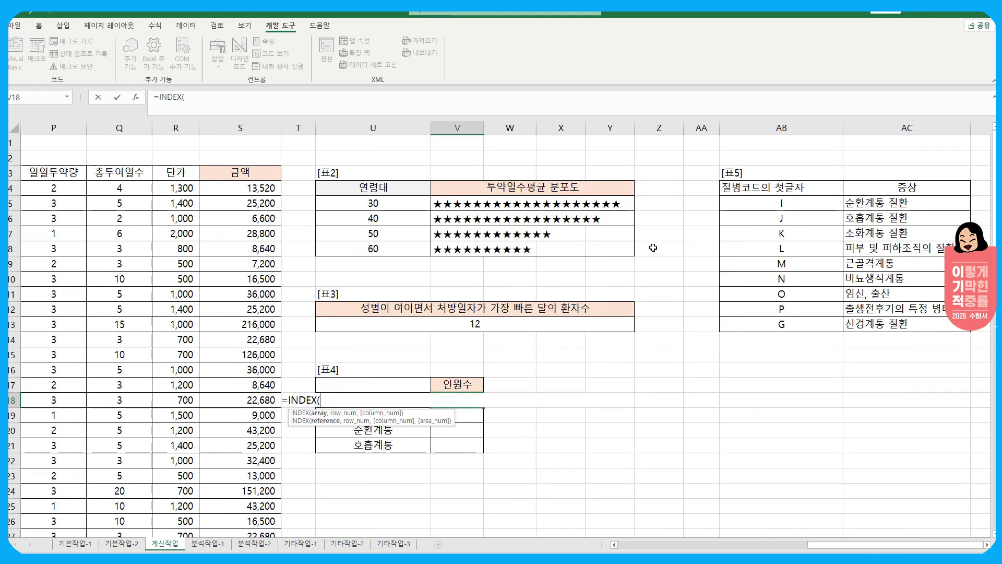
left_click_drag(865, 203, 890, 324)
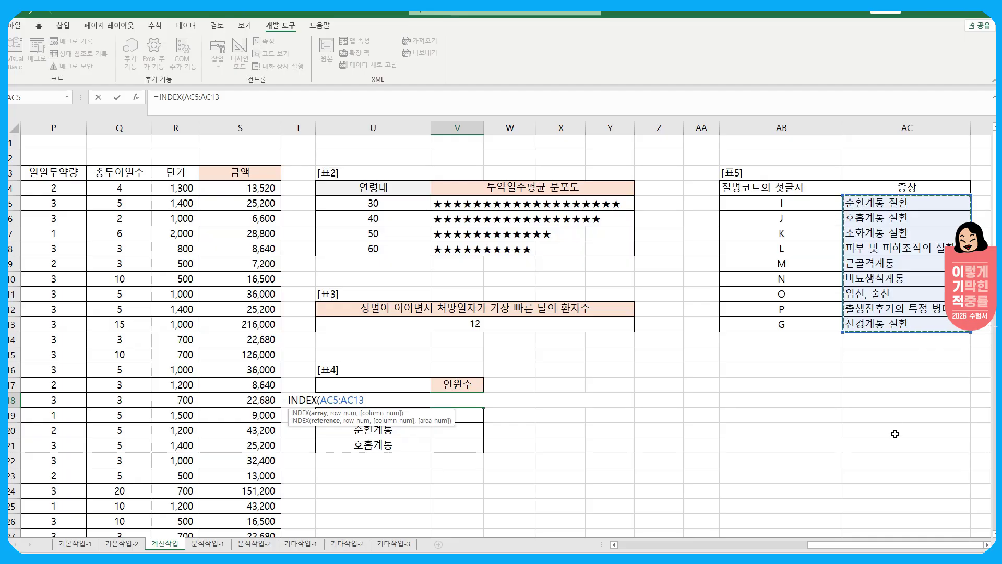
key("F4")
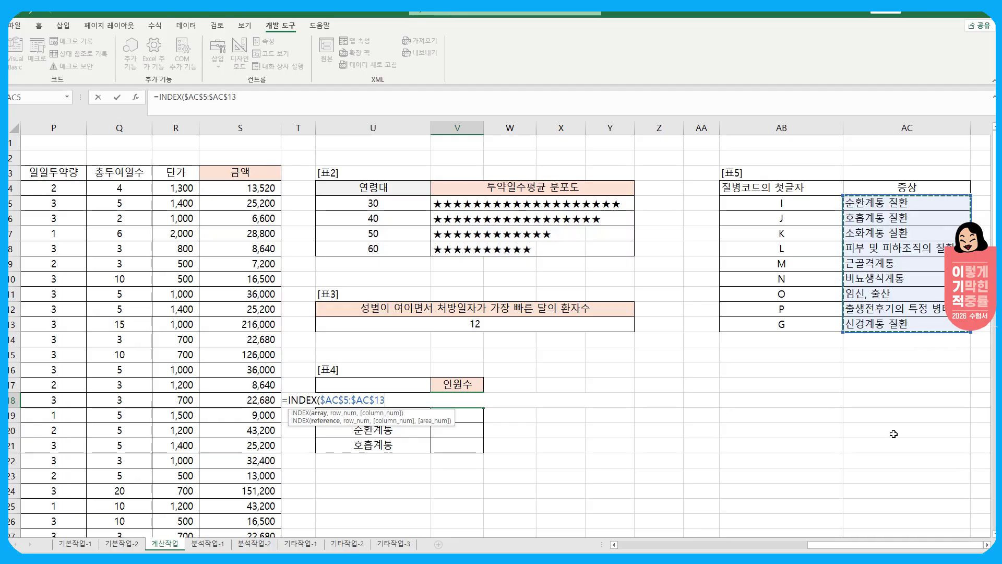
type(",")
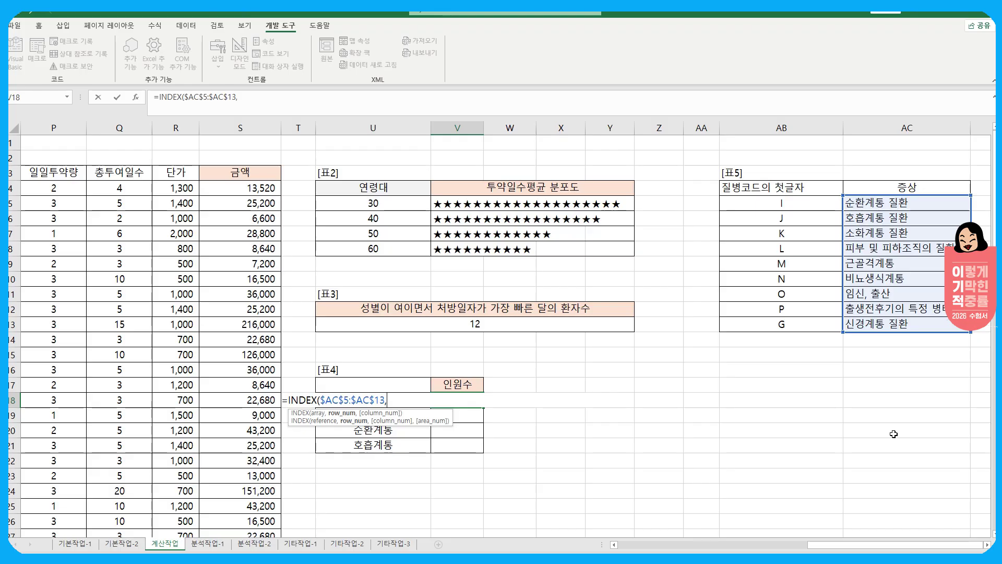
Nest MATCH as the row number, with LEFT($H$4:$H$76,1) over the 질병코드 column as its lookup value
type("MATCH(")
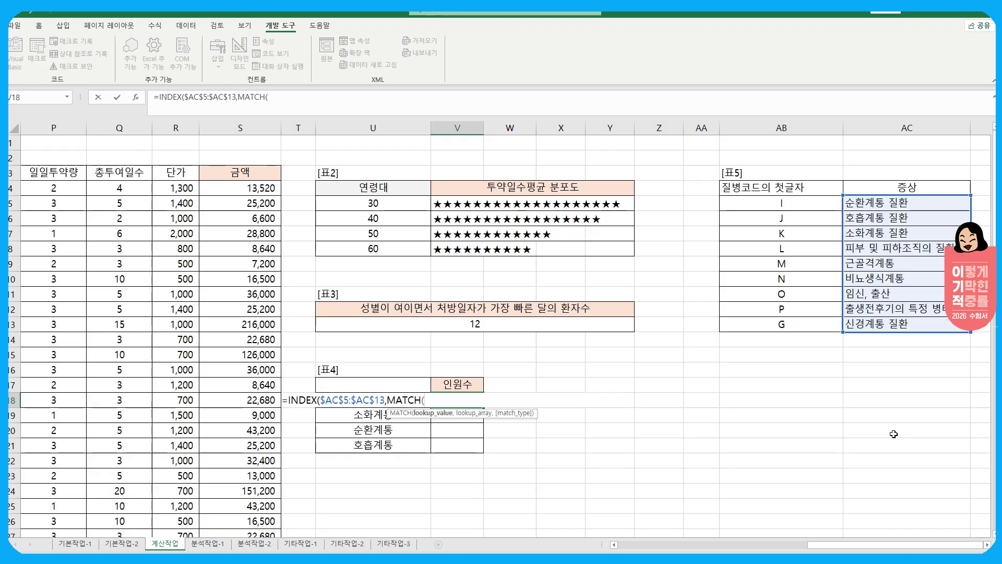
type("LEFT(")
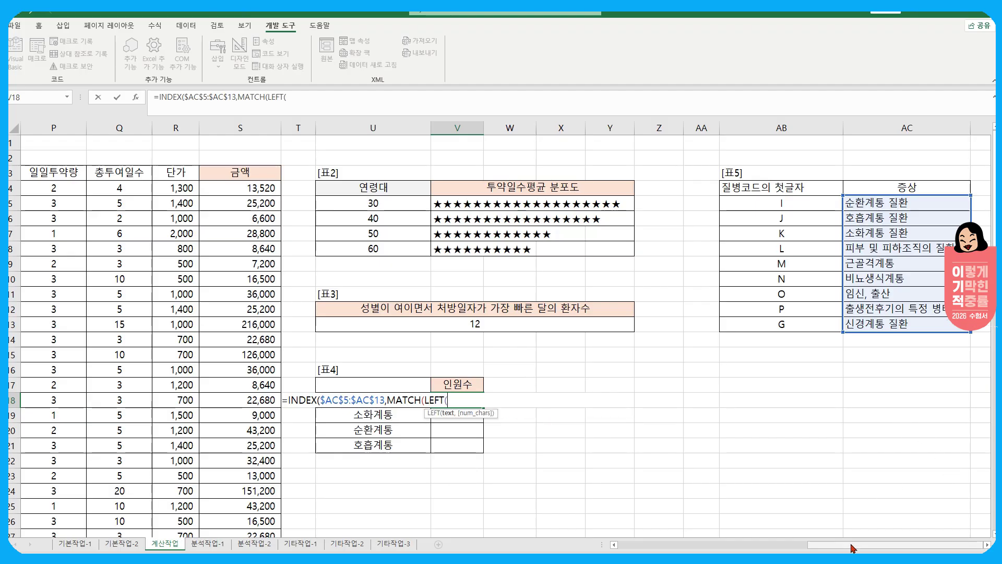
left_click_drag(861, 544, 748, 545)
left_click(116, 182)
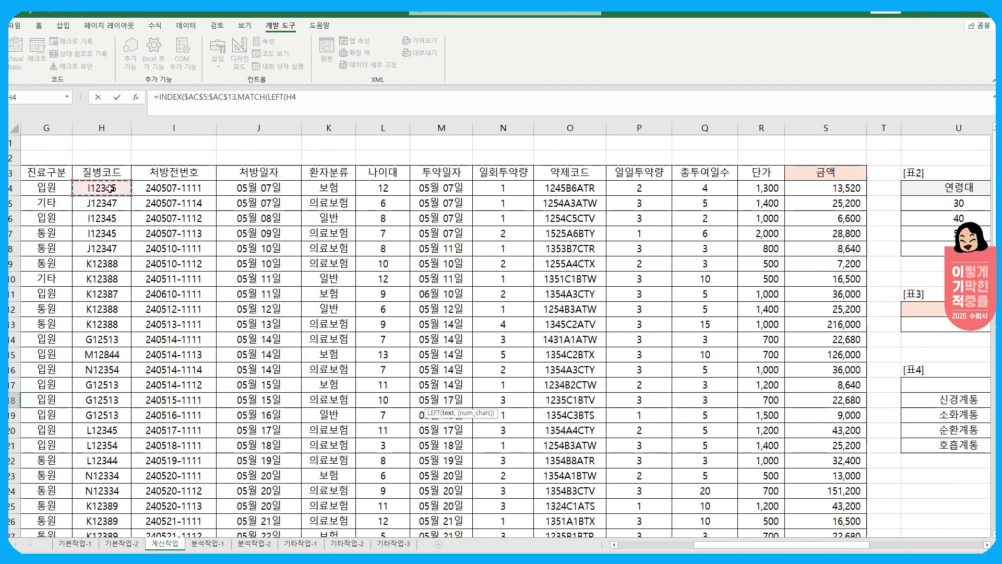
key("ctrl+shift+Down")
key("F4")
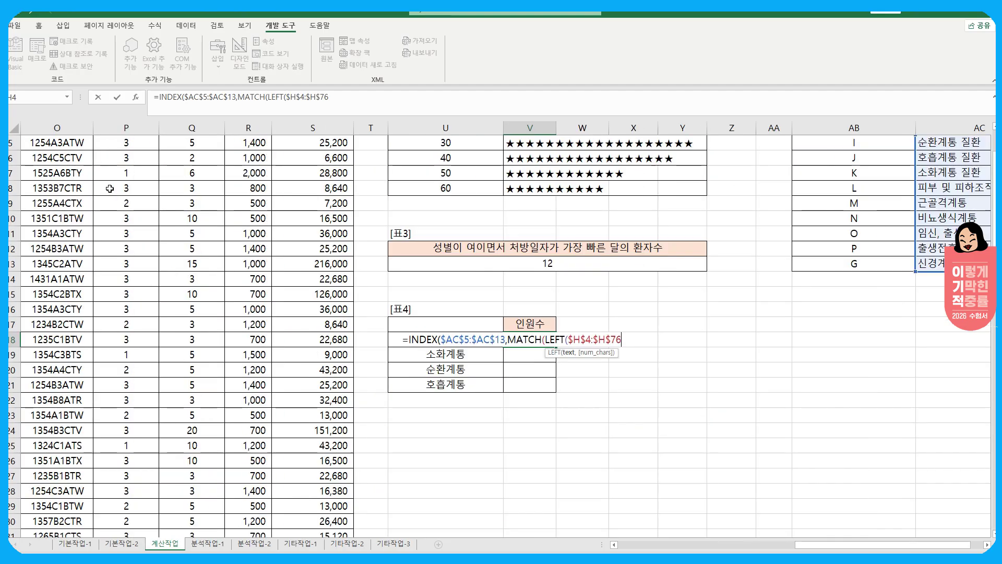
type(",1)")
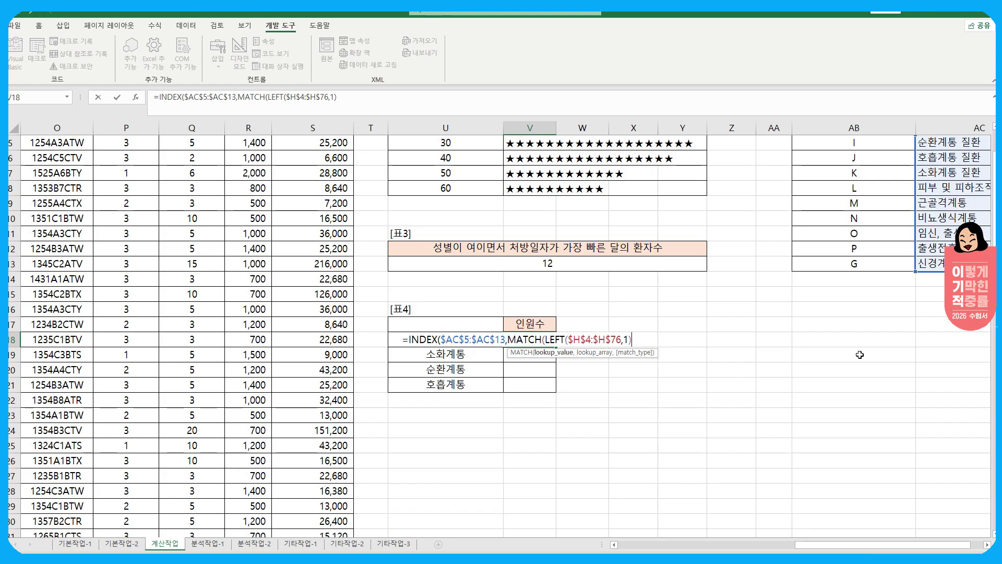
Set the MATCH lookup array to the absolute range $AB$5:$AB$13 with match type 0, and close the INDEX function
type(",")
scroll(871, 209, "up", 2)
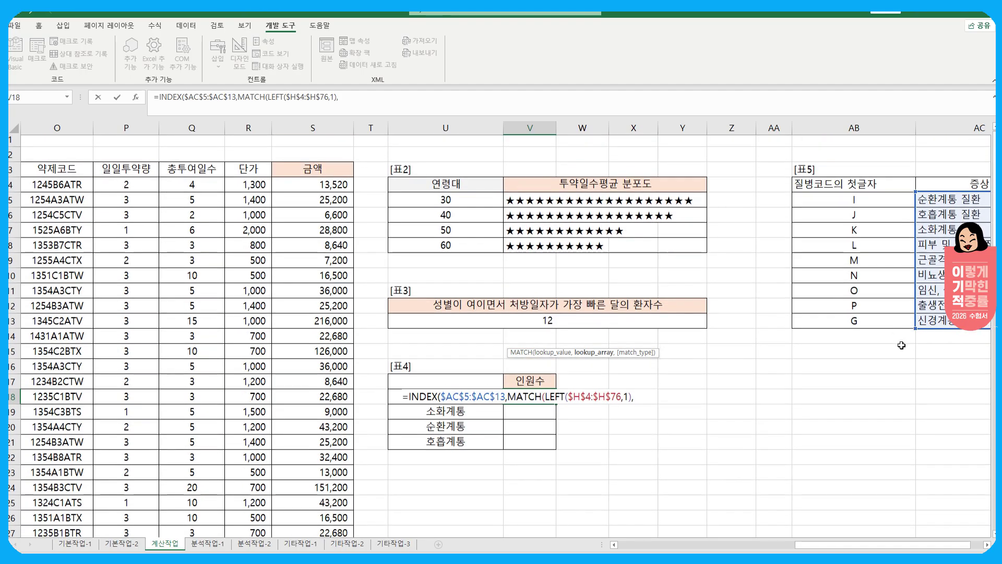
left_click_drag(872, 209, 866, 327)
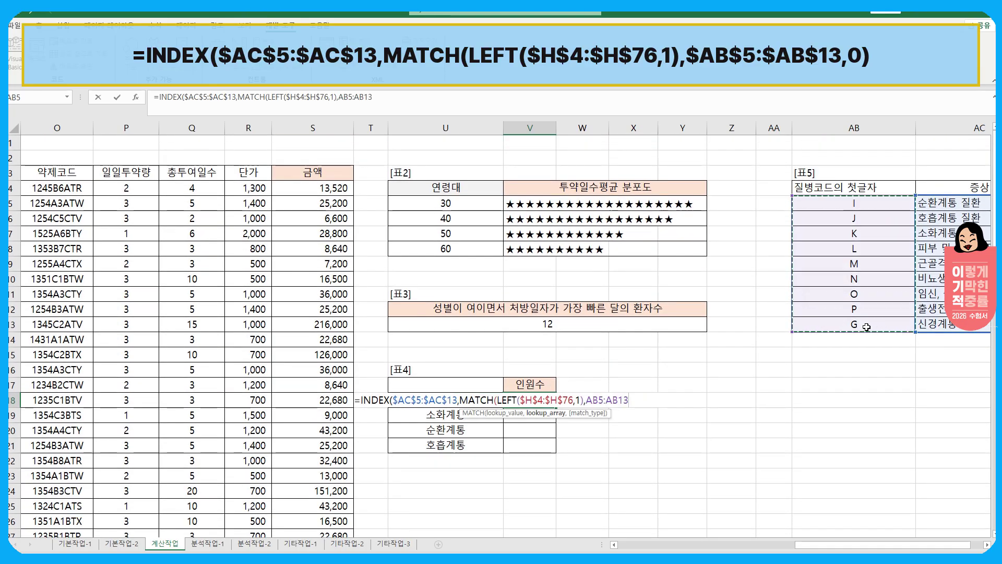
key("F4")
type(",0)")
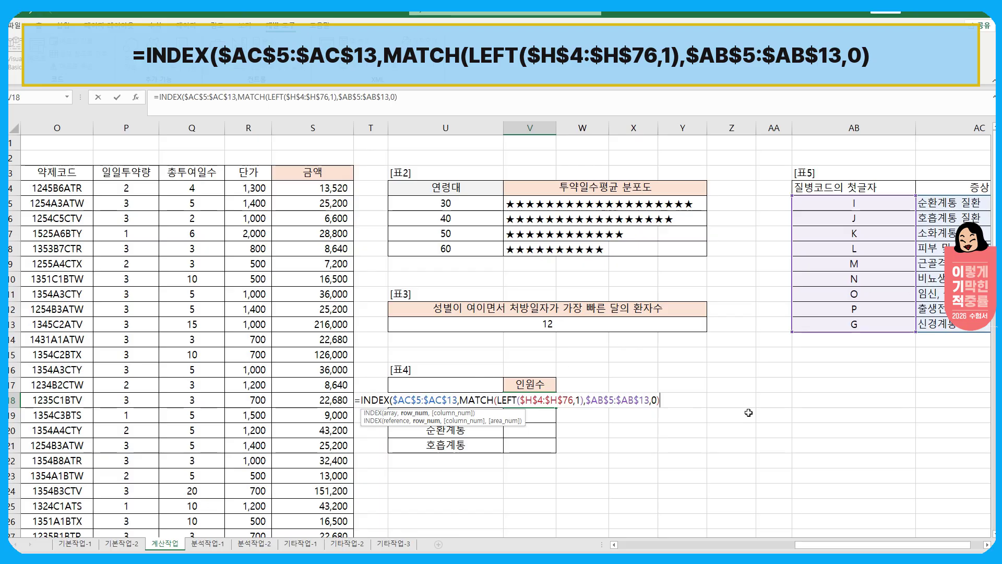
type(")")
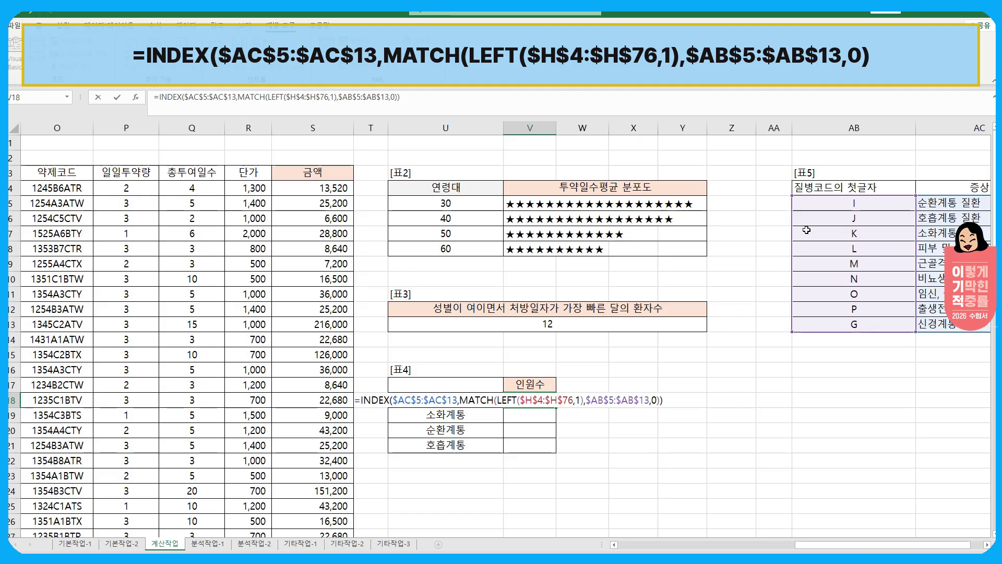
Wrap the INDEX expression in LEFT with 4 characters and compare it with the 신경계통 label in U18
left_click(360, 400)
type("left(")
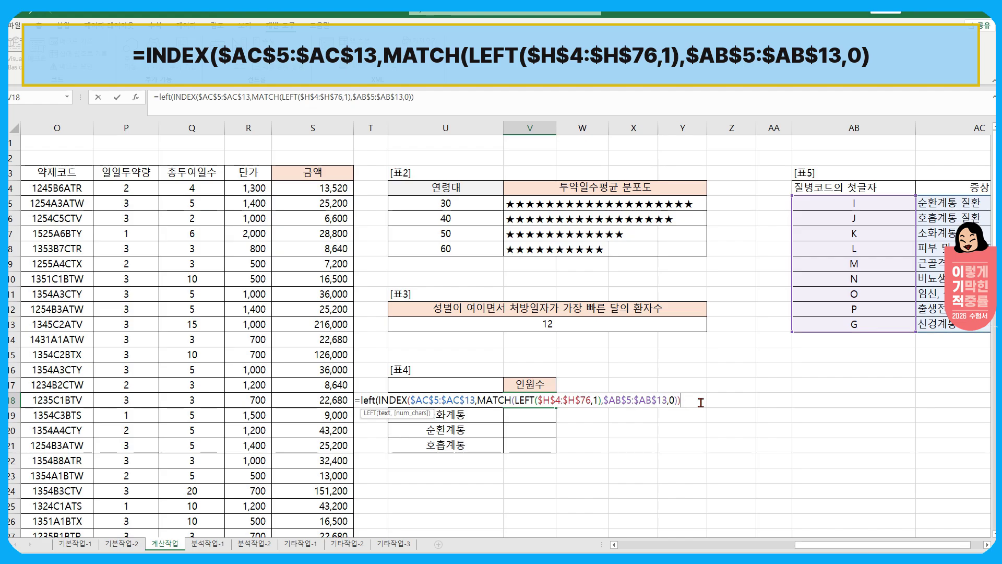
type(",4)")
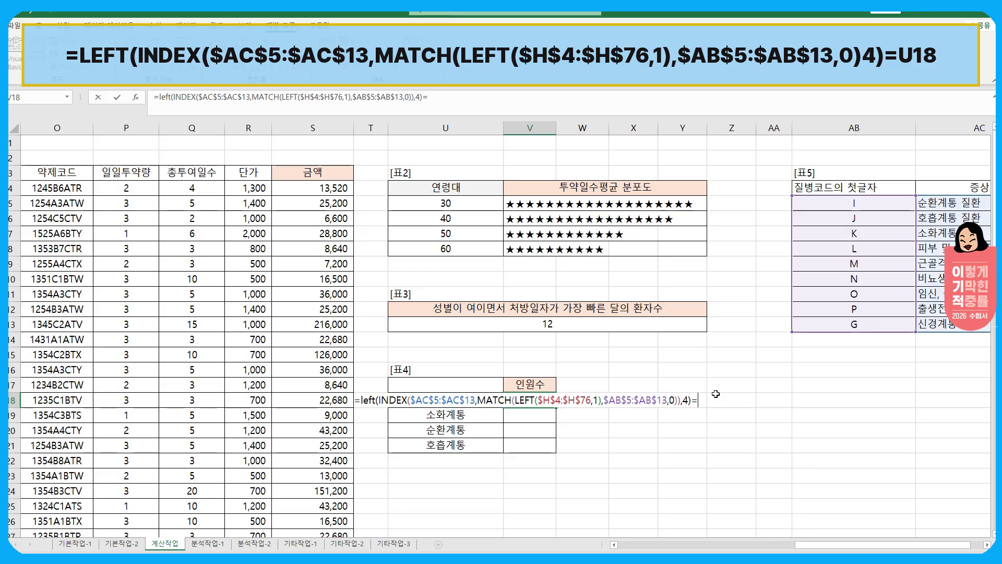
type("=")
left_click(415, 416)
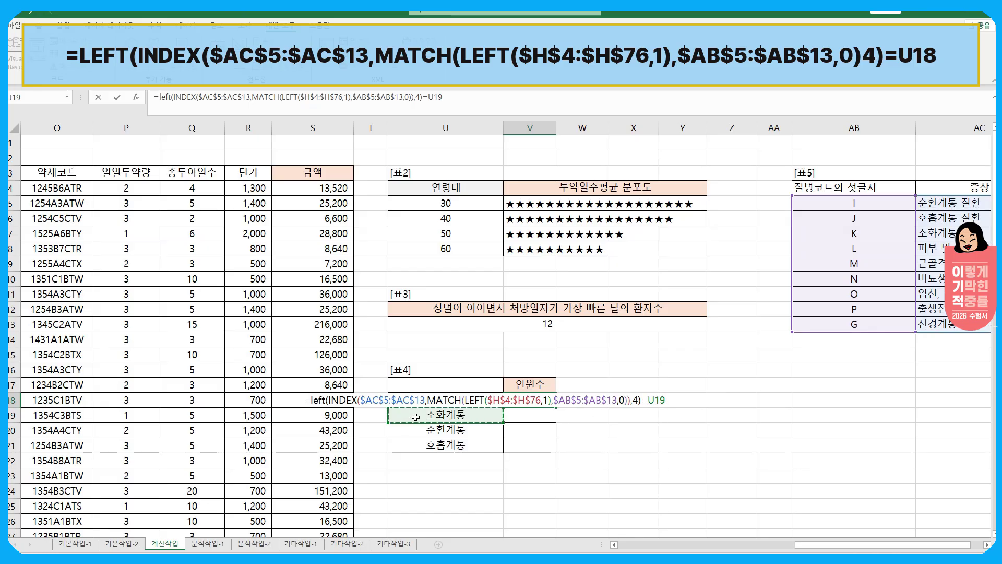
key("Up")
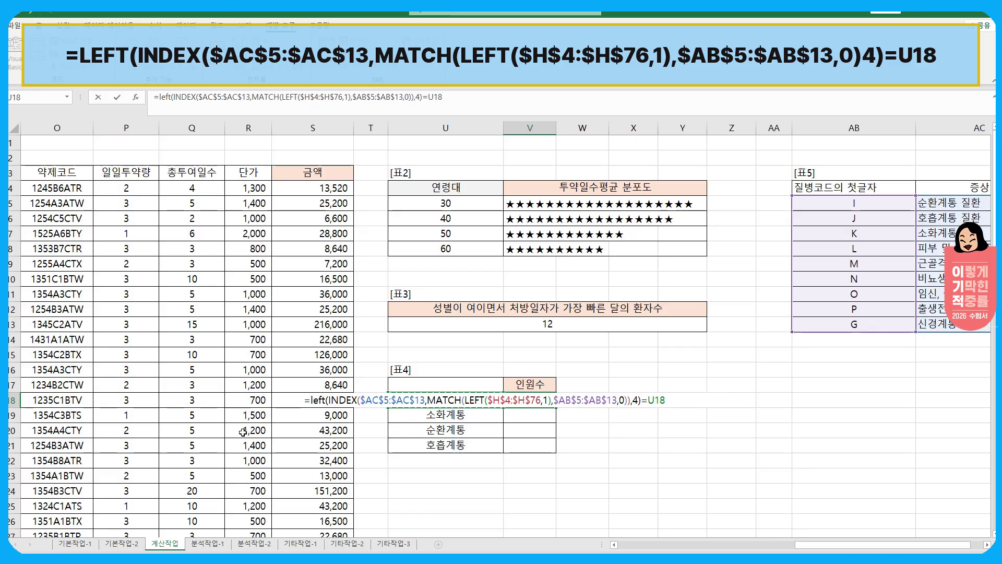
Wrap the V18 comparison in SUM(IF((...),1)) to count matching patients and enter the formula
left_click(308, 400)
type("sum(if((")
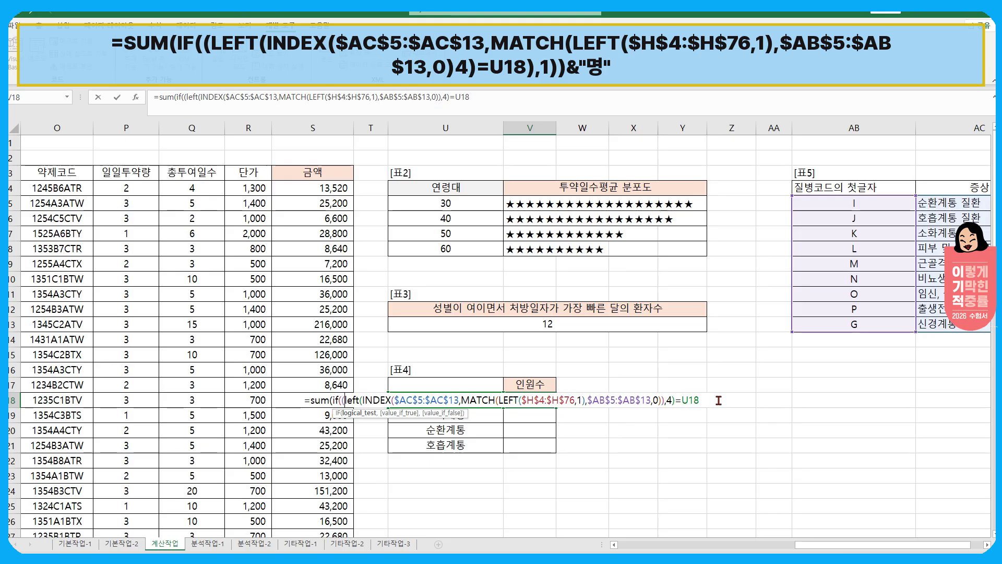
type("),1))")
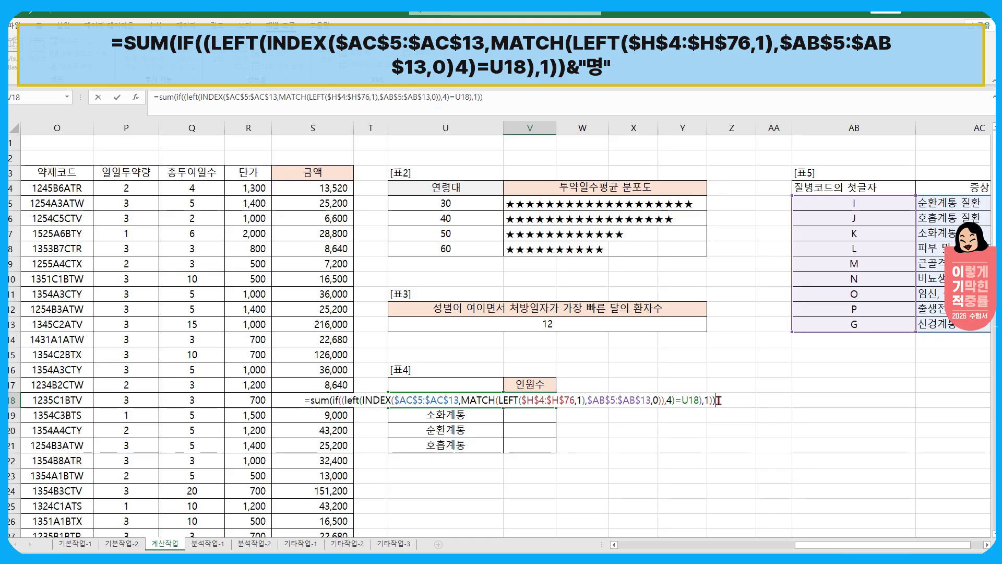
key("ctrl+Return")
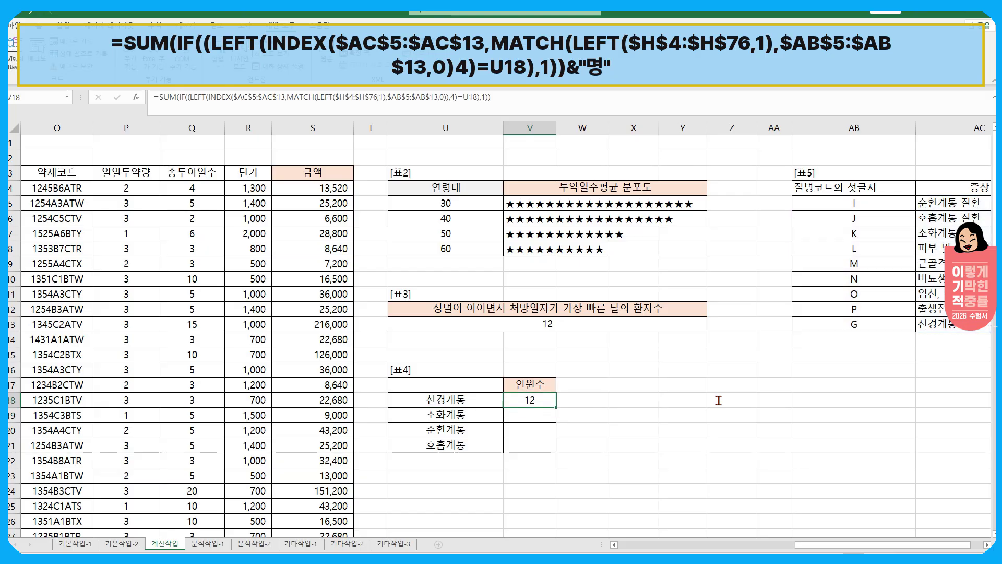
Append &"명" to the V18 formula and fill it down through V21 for the remaining disease categories
double_click(542, 403)
left_click(752, 402)
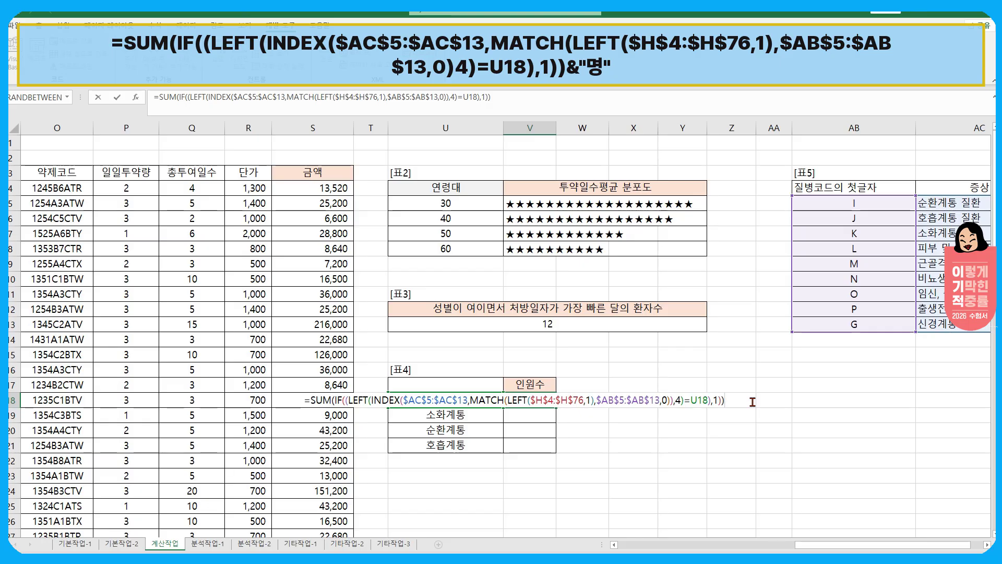
type("&\"명\"")
key("Return")
left_click(545, 404)
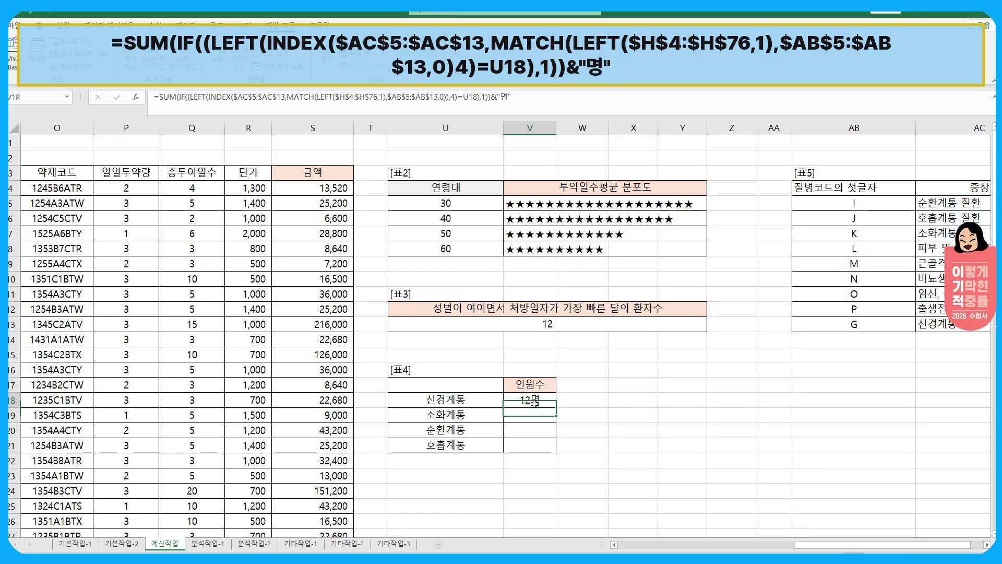
left_click_drag(557, 411, 556, 451)
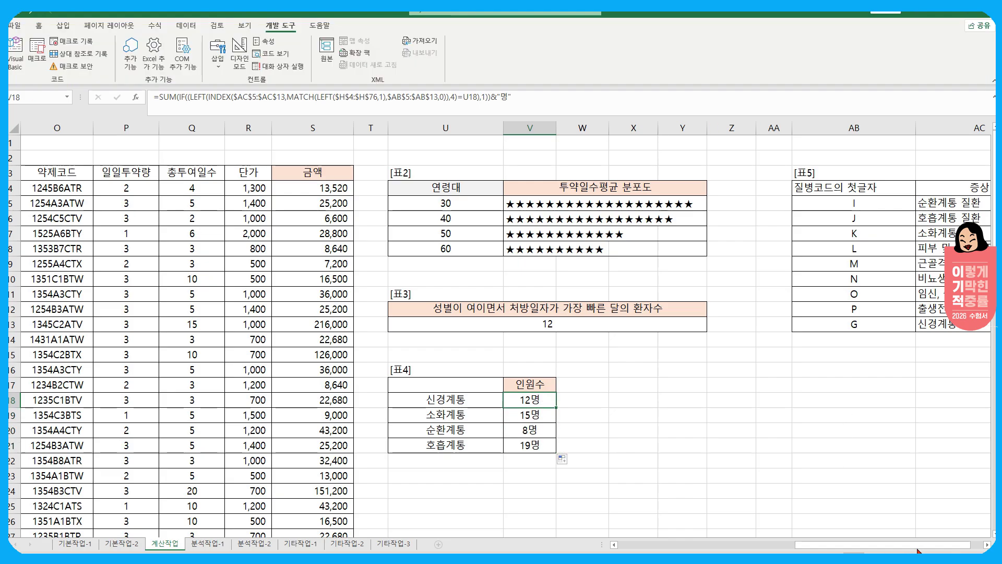
left_click_drag(919, 551, 931, 551)
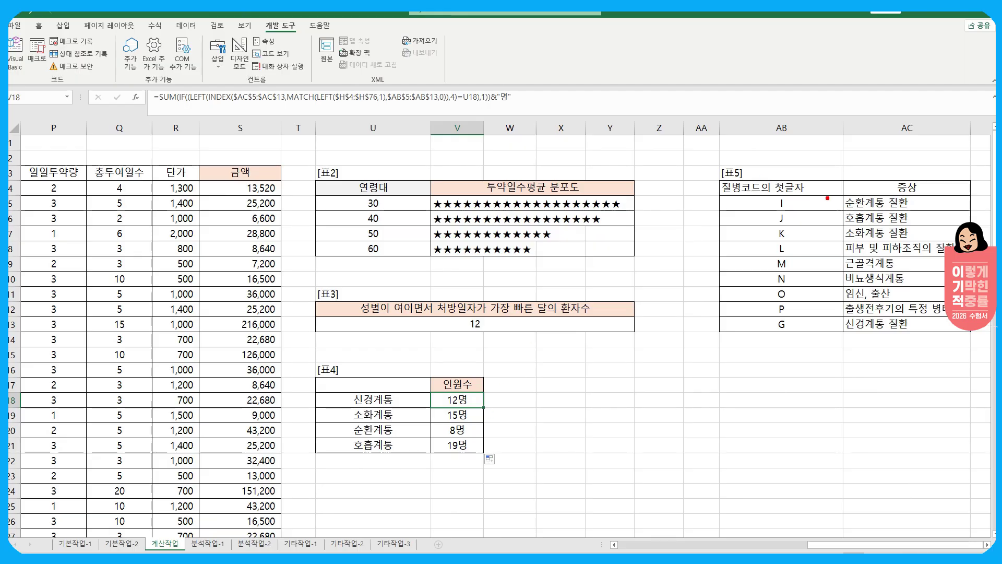
left_click_drag(842, 198, 974, 334)
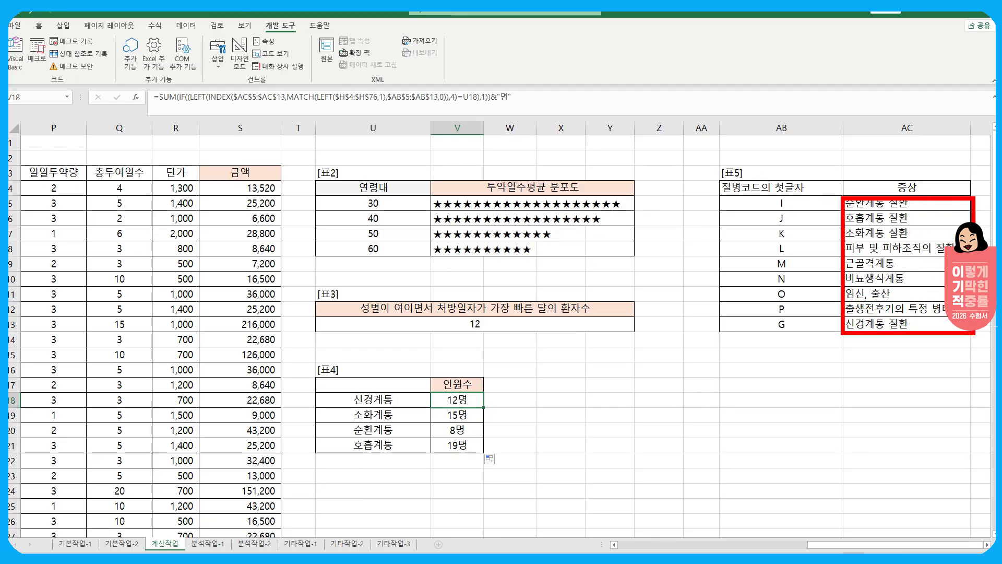
left_click_drag(317, 391, 436, 410)
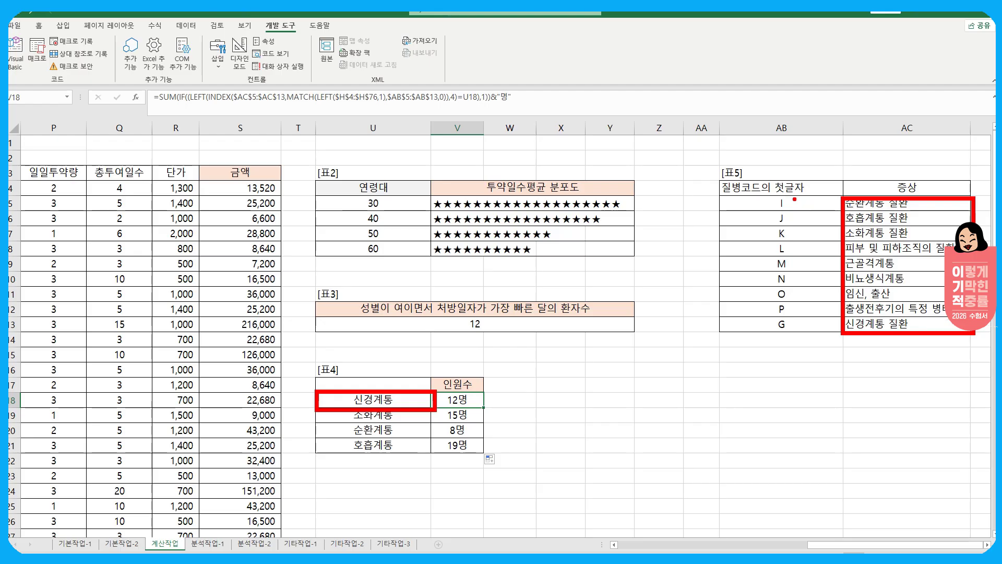
mouse_move(771, 196)
left_mouse_down()
mouse_move(800, 283)
mouse_move(800, 333)
left_mouse_up()
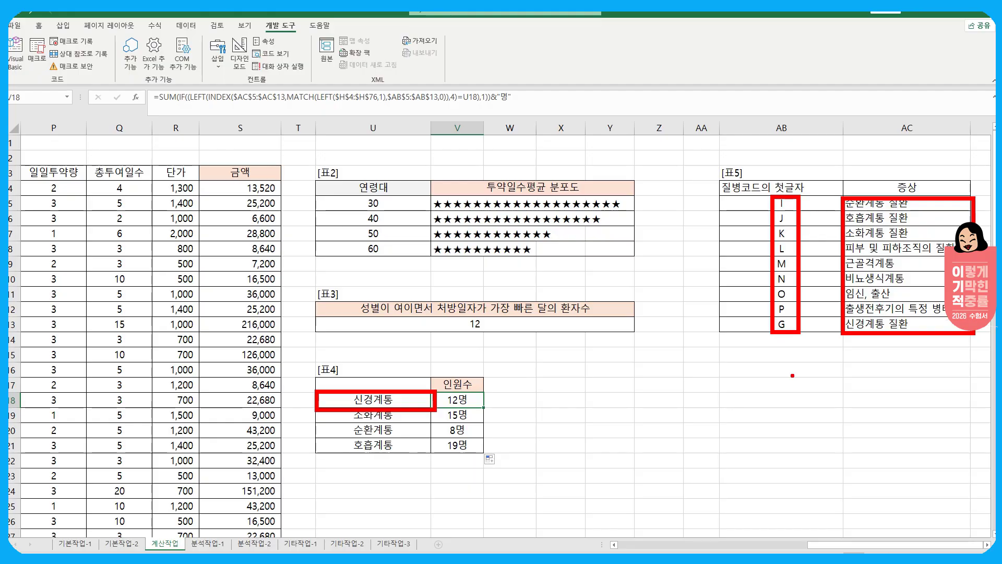
mouse_move(712, 277)
left_mouse_down()
mouse_move(753, 273)
mouse_move(746, 309)
left_mouse_up()
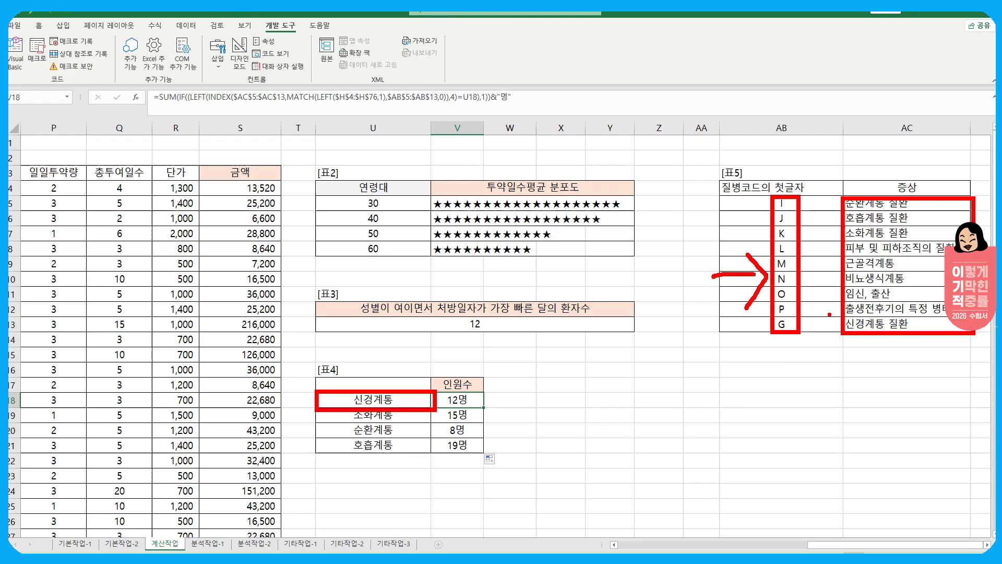
key("Escape")
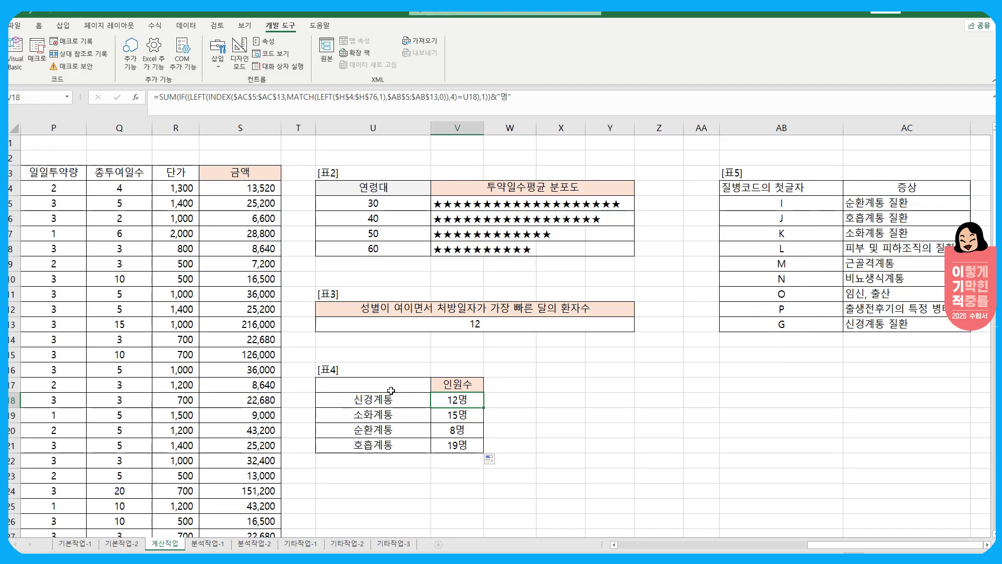